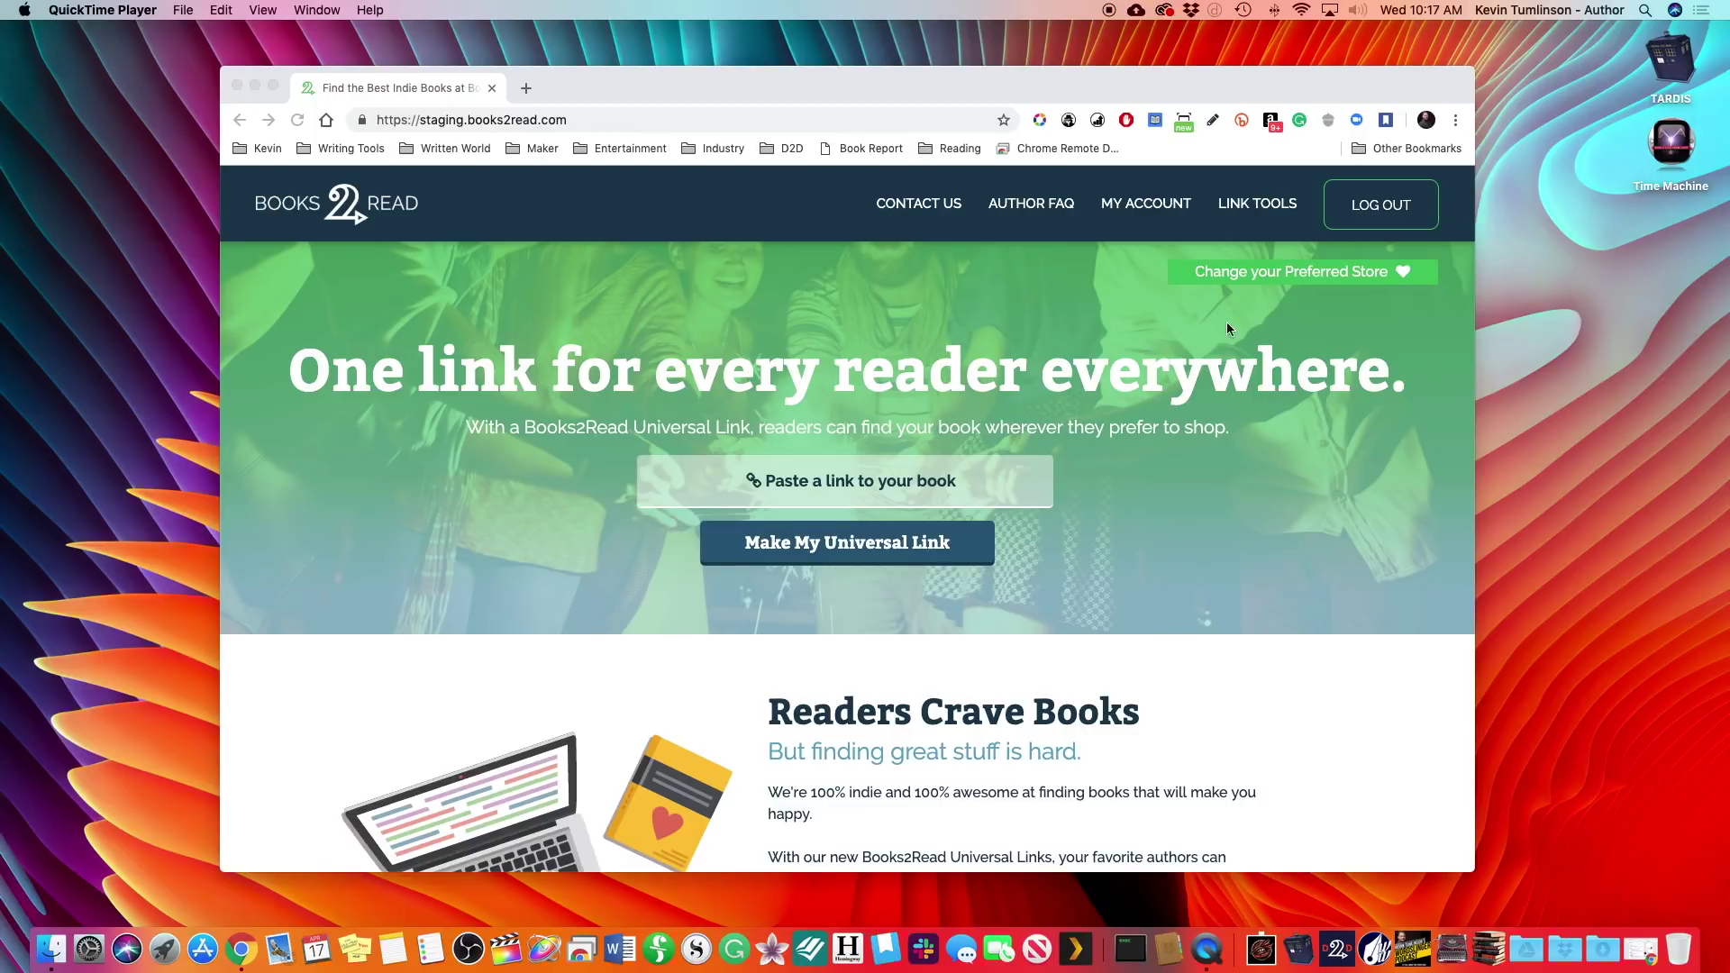
- Bring Chrome forward and go to Link Tools > Reading Lists in Books2Read
{"action": "left_click", "coordinate": [1267, 209]}
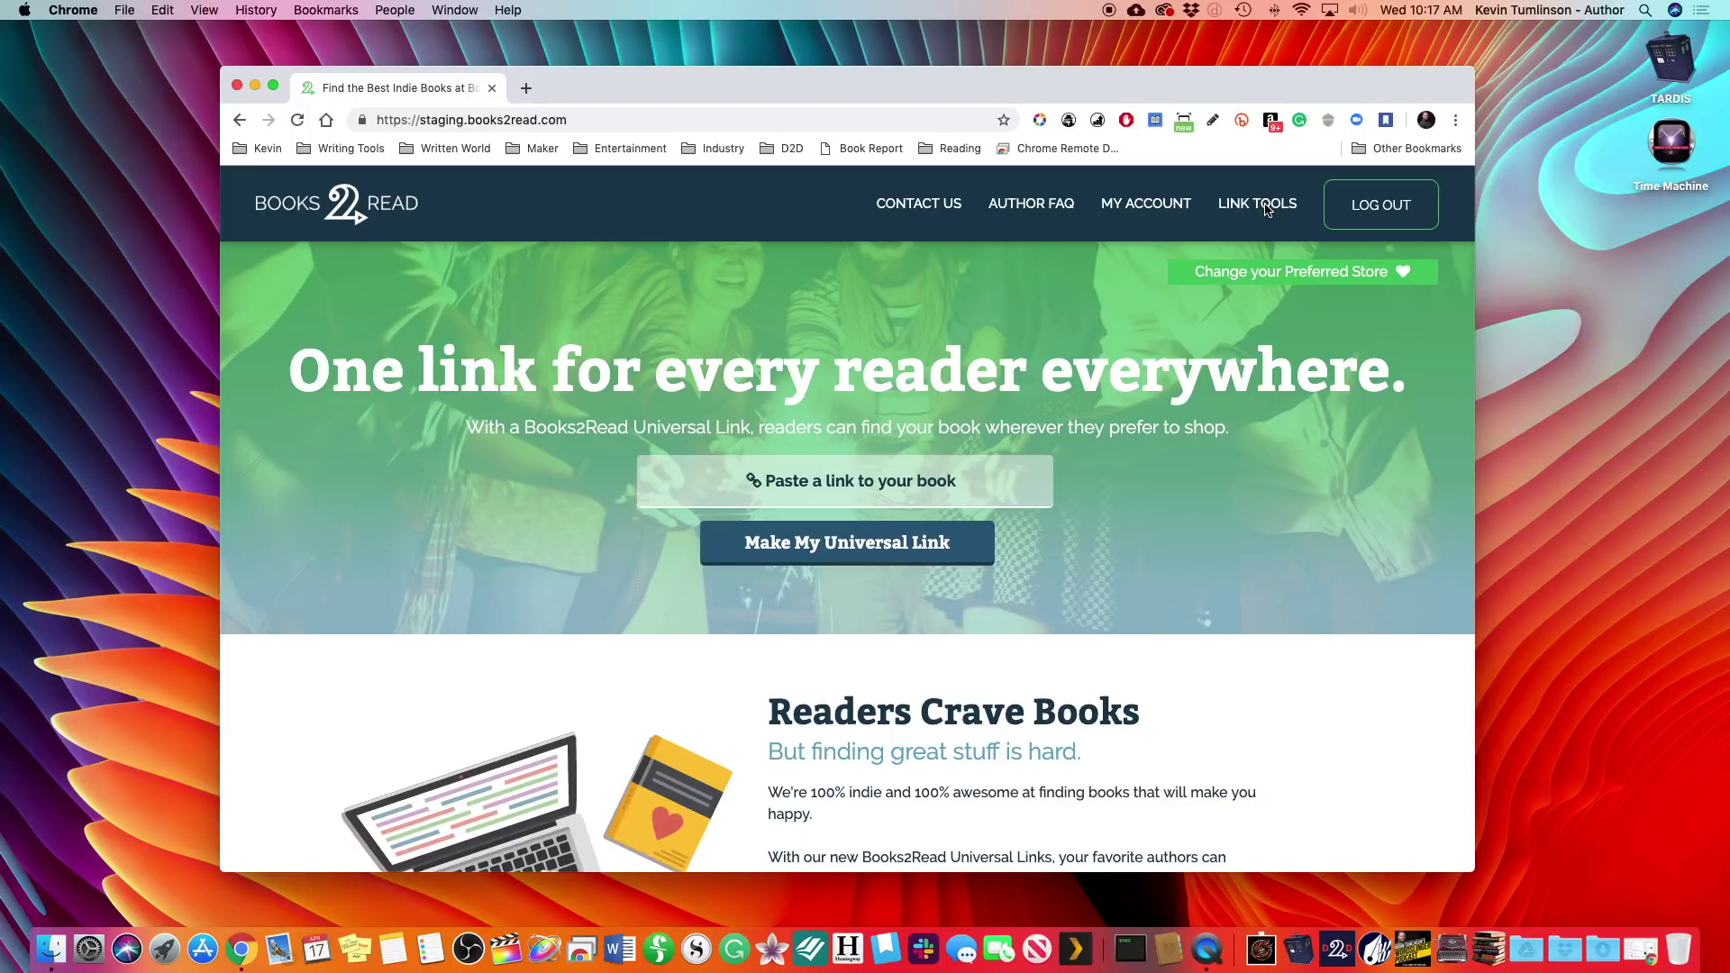
{"action": "left_click", "coordinate": [1267, 210]}
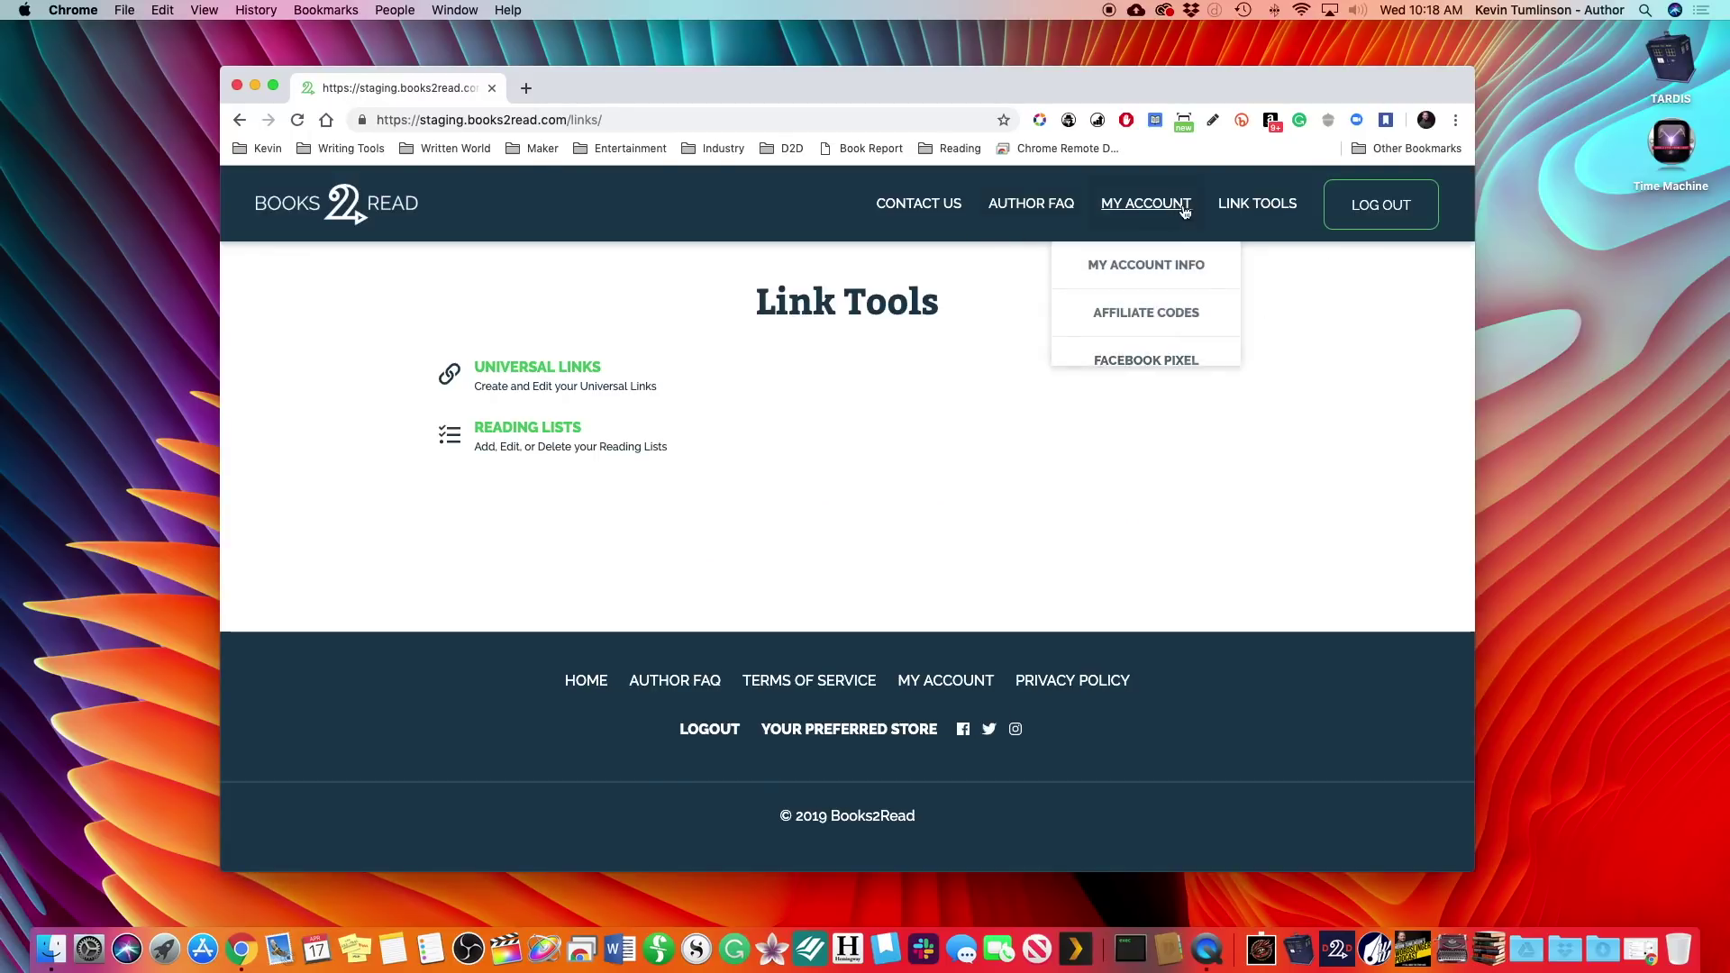
{"action": "mouse_move", "coordinate": [1281, 214]}
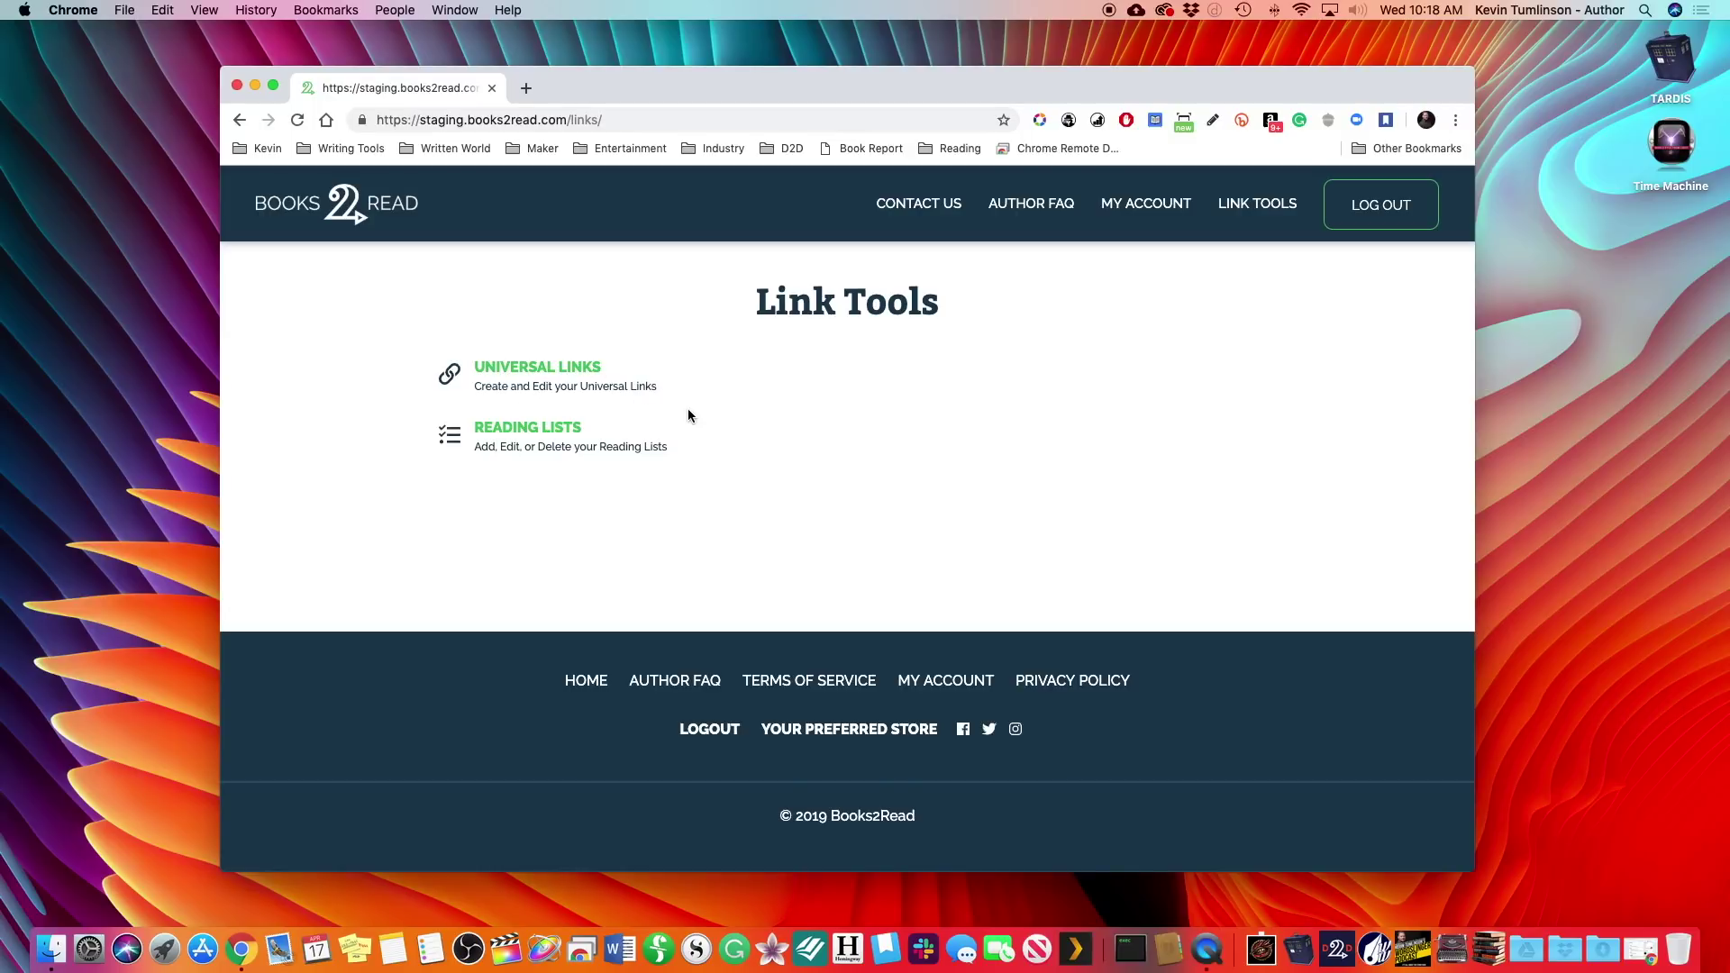
{"action": "left_click", "coordinate": [529, 430]}
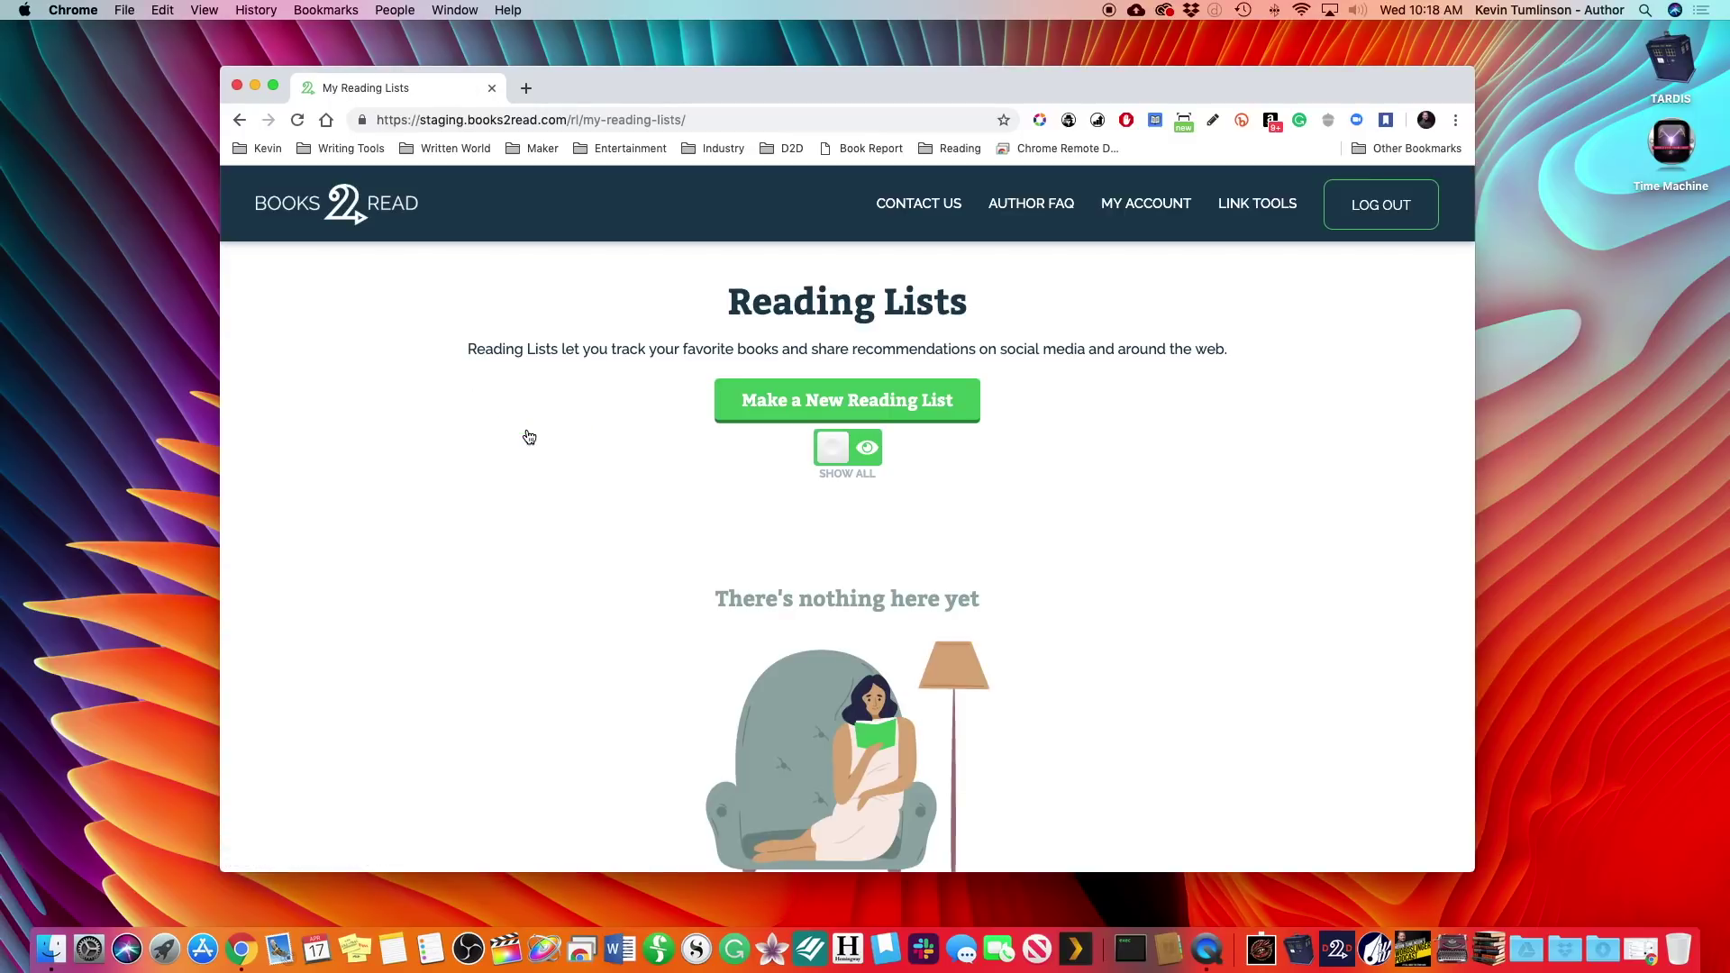
- Switch the empty Reading Lists page to Hide Inactive, then back to Show All
{"action": "scroll", "coordinate": [1235, 595], "scroll_direction": "down", "scroll_amount": 4}
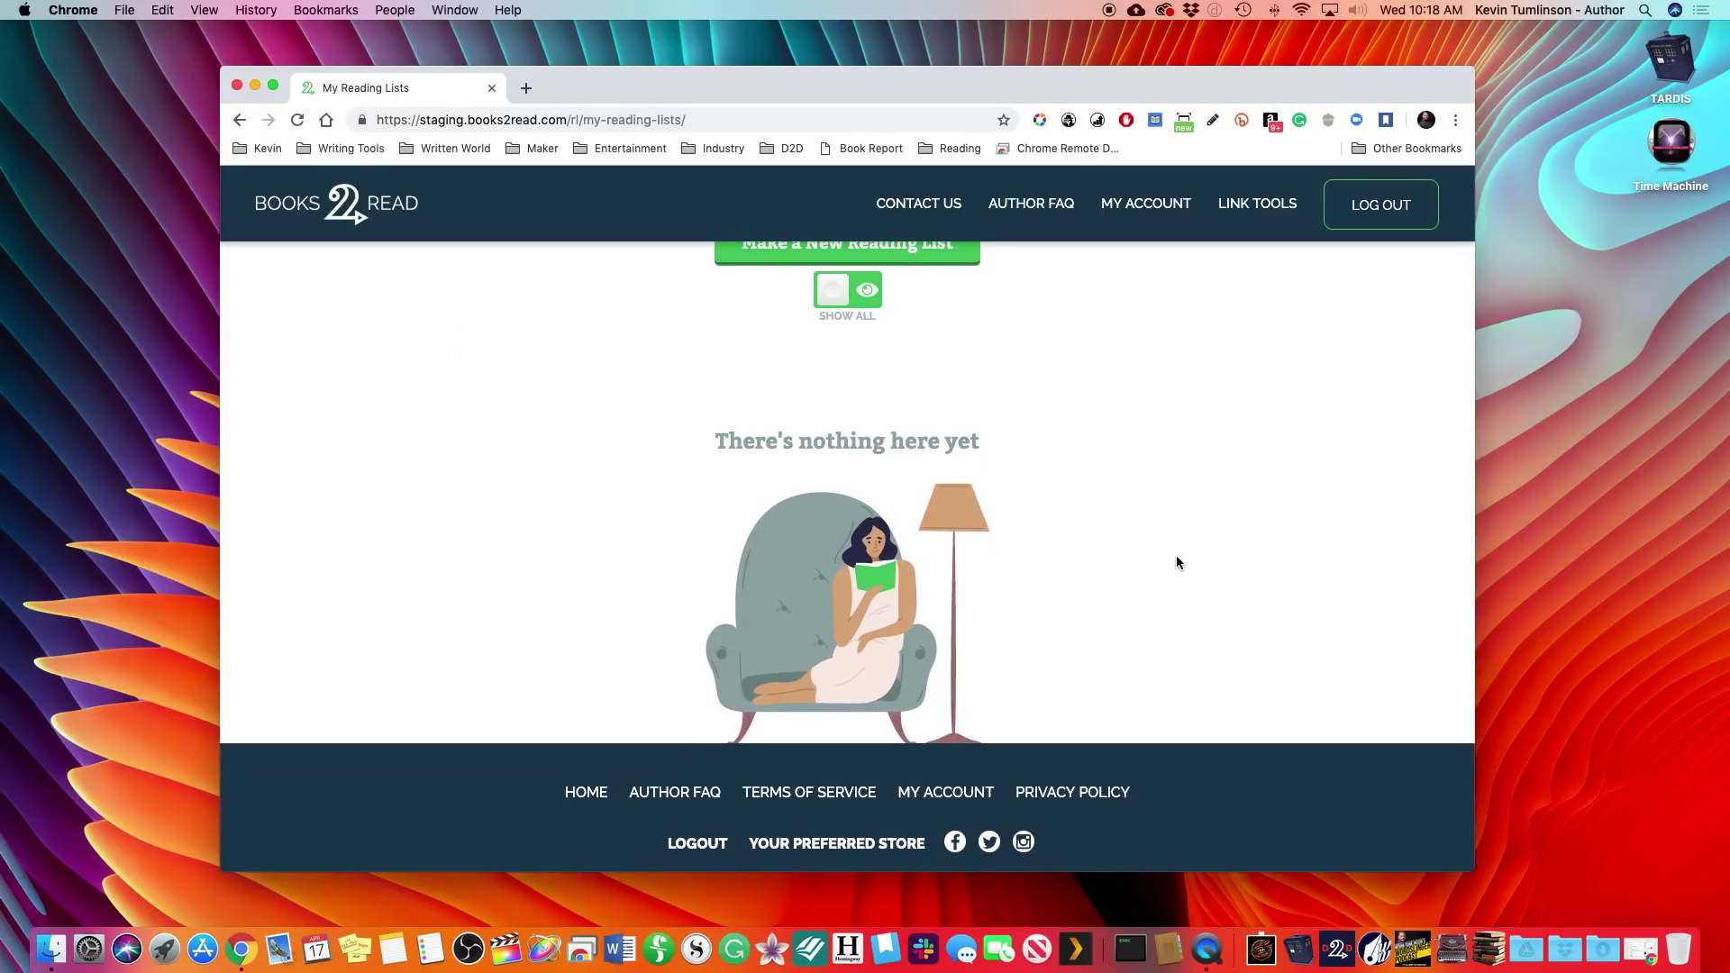
{"action": "scroll", "coordinate": [1176, 563], "scroll_direction": "up", "scroll_amount": 4}
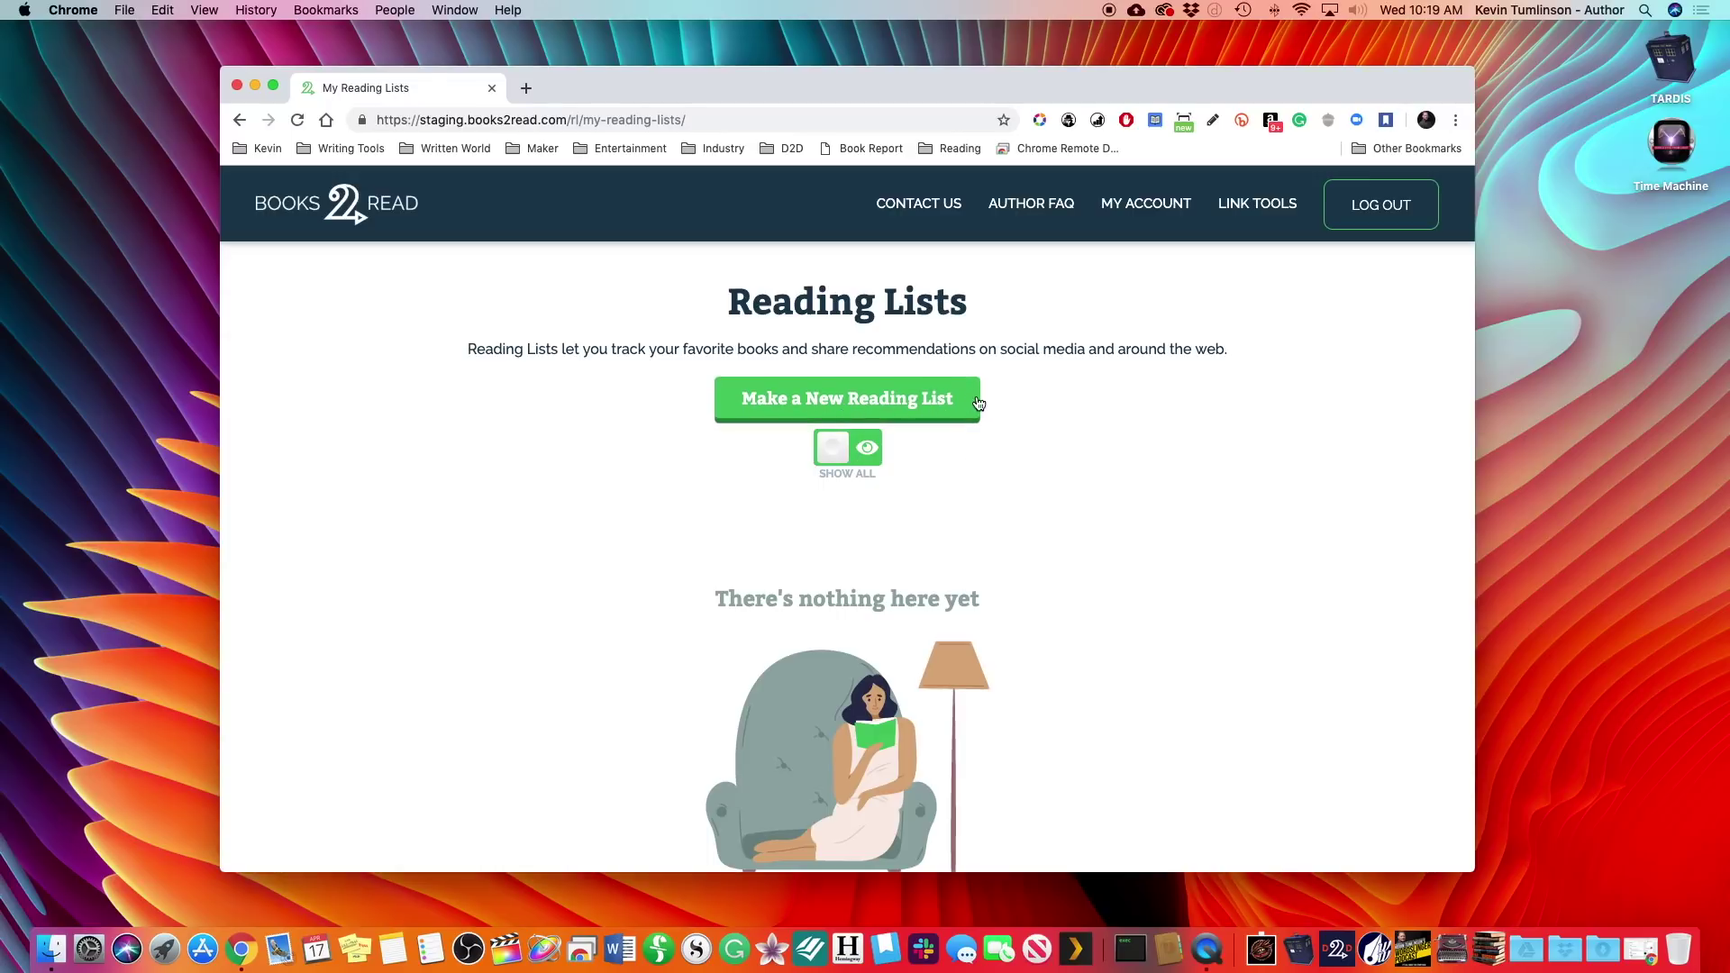
{"action": "left_click", "coordinate": [867, 449]}
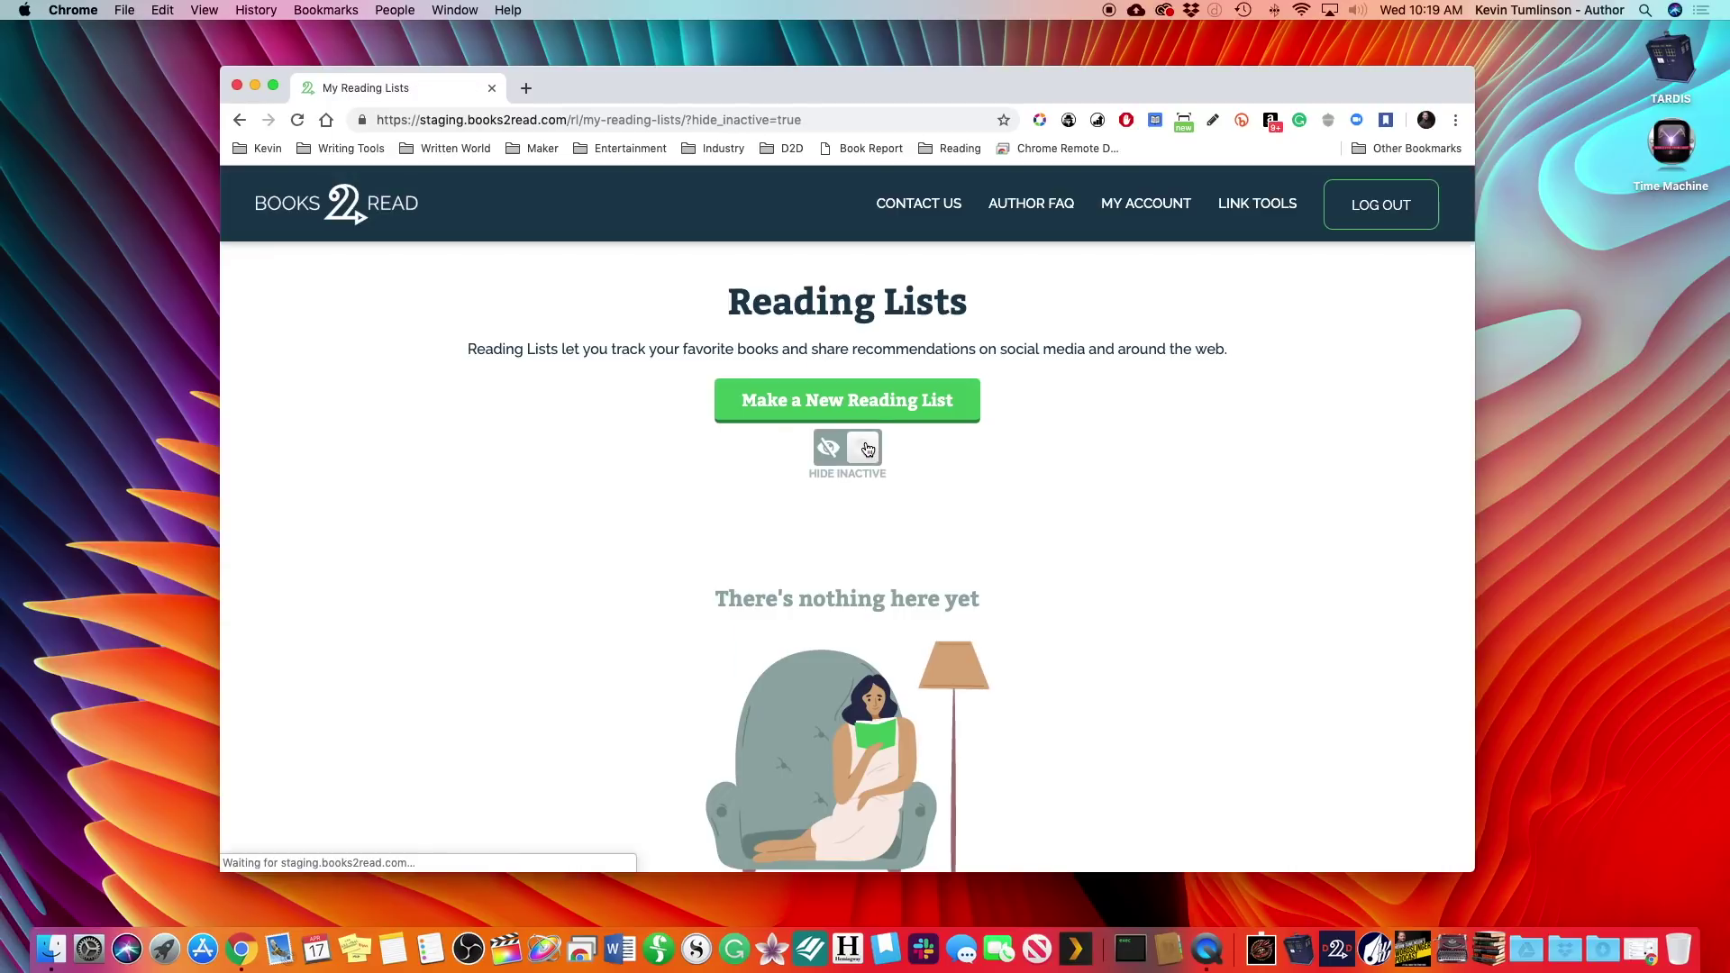
{"action": "left_click", "coordinate": [867, 449]}
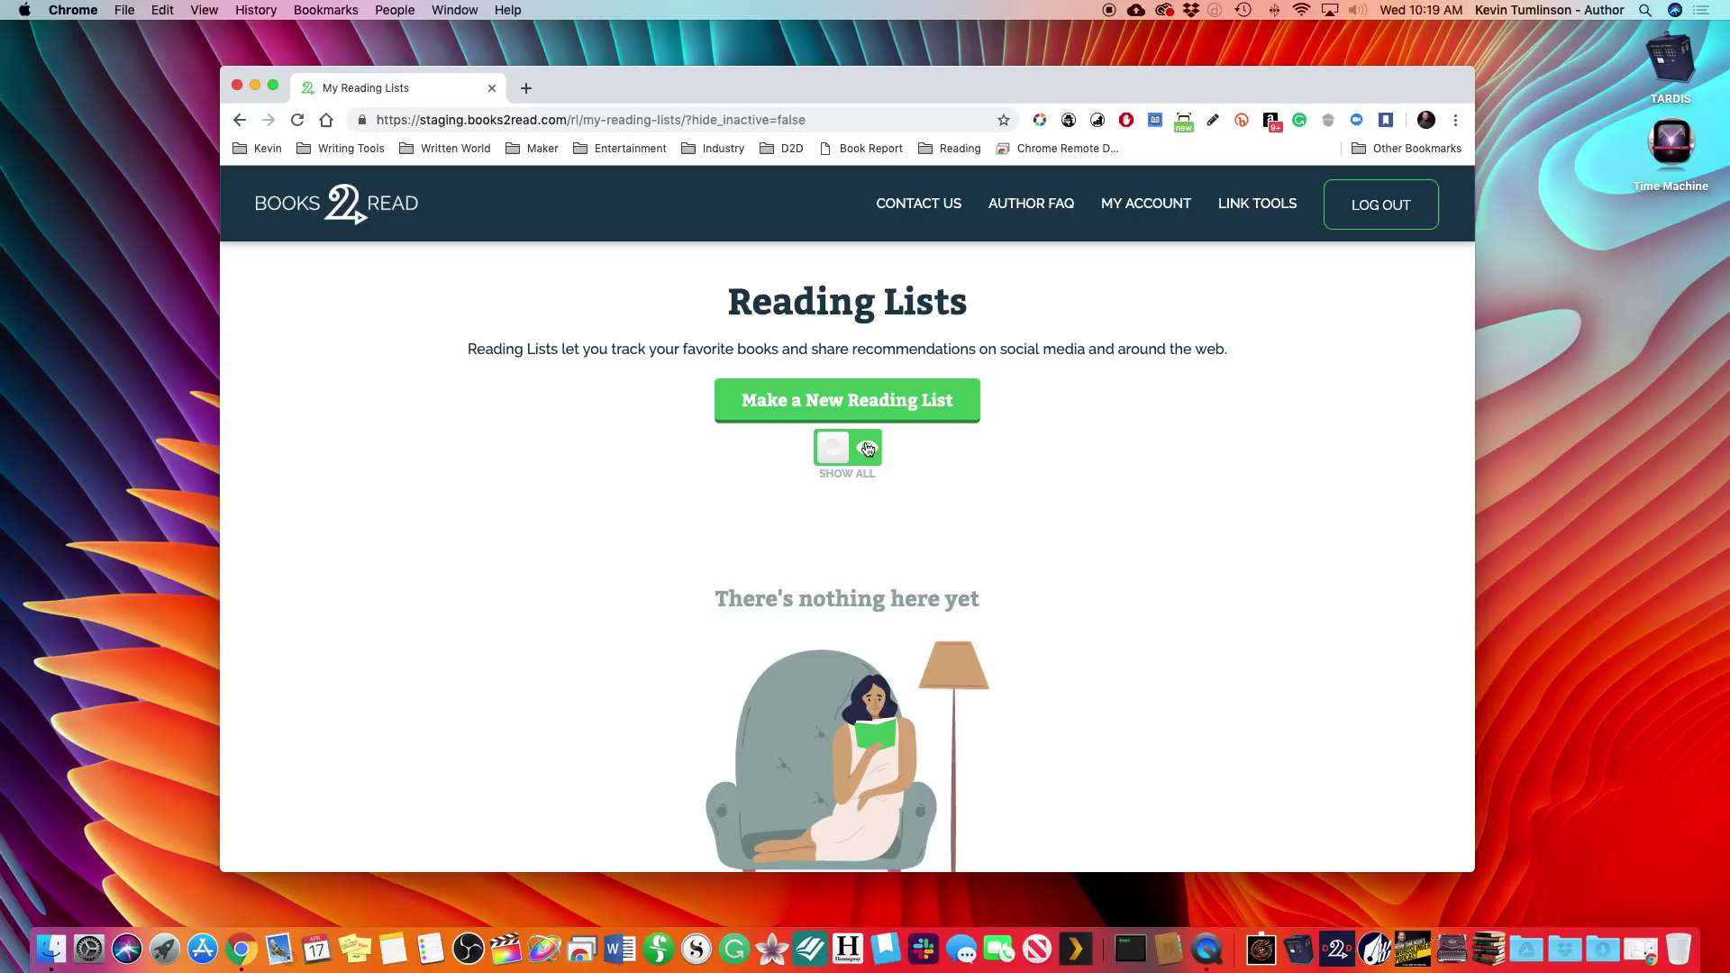
{"action": "left_click", "coordinate": [908, 402]}
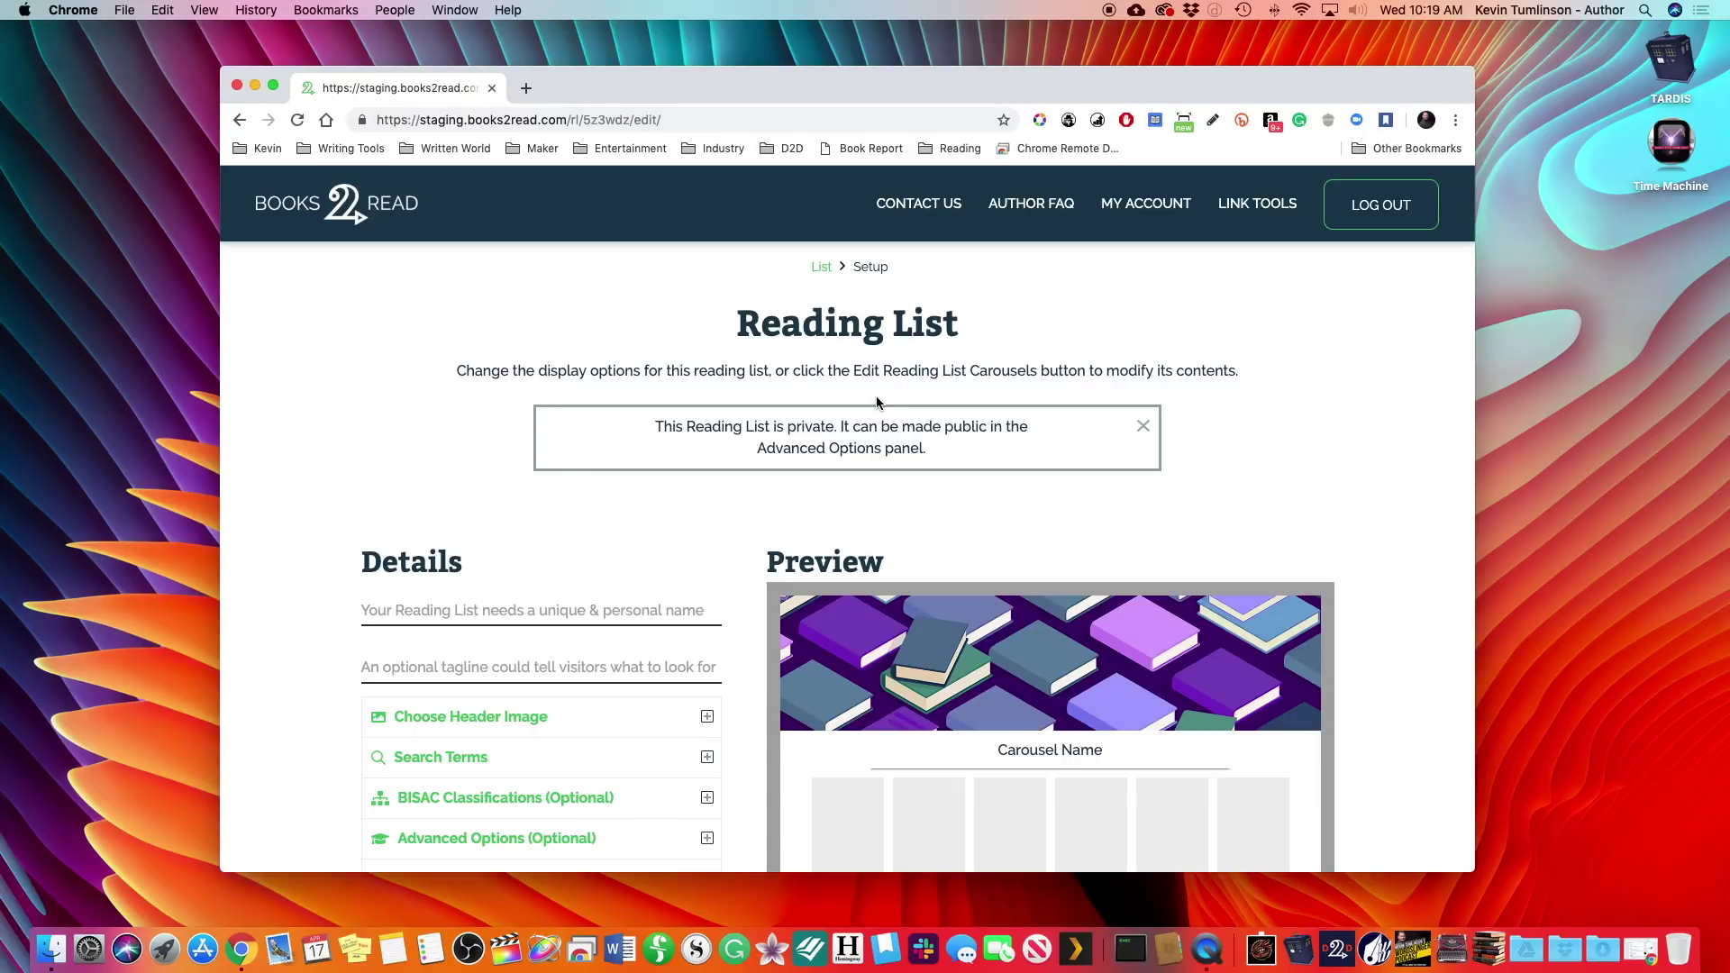
{"action": "scroll", "coordinate": [1148, 483], "scroll_direction": "down", "scroll_amount": 2}
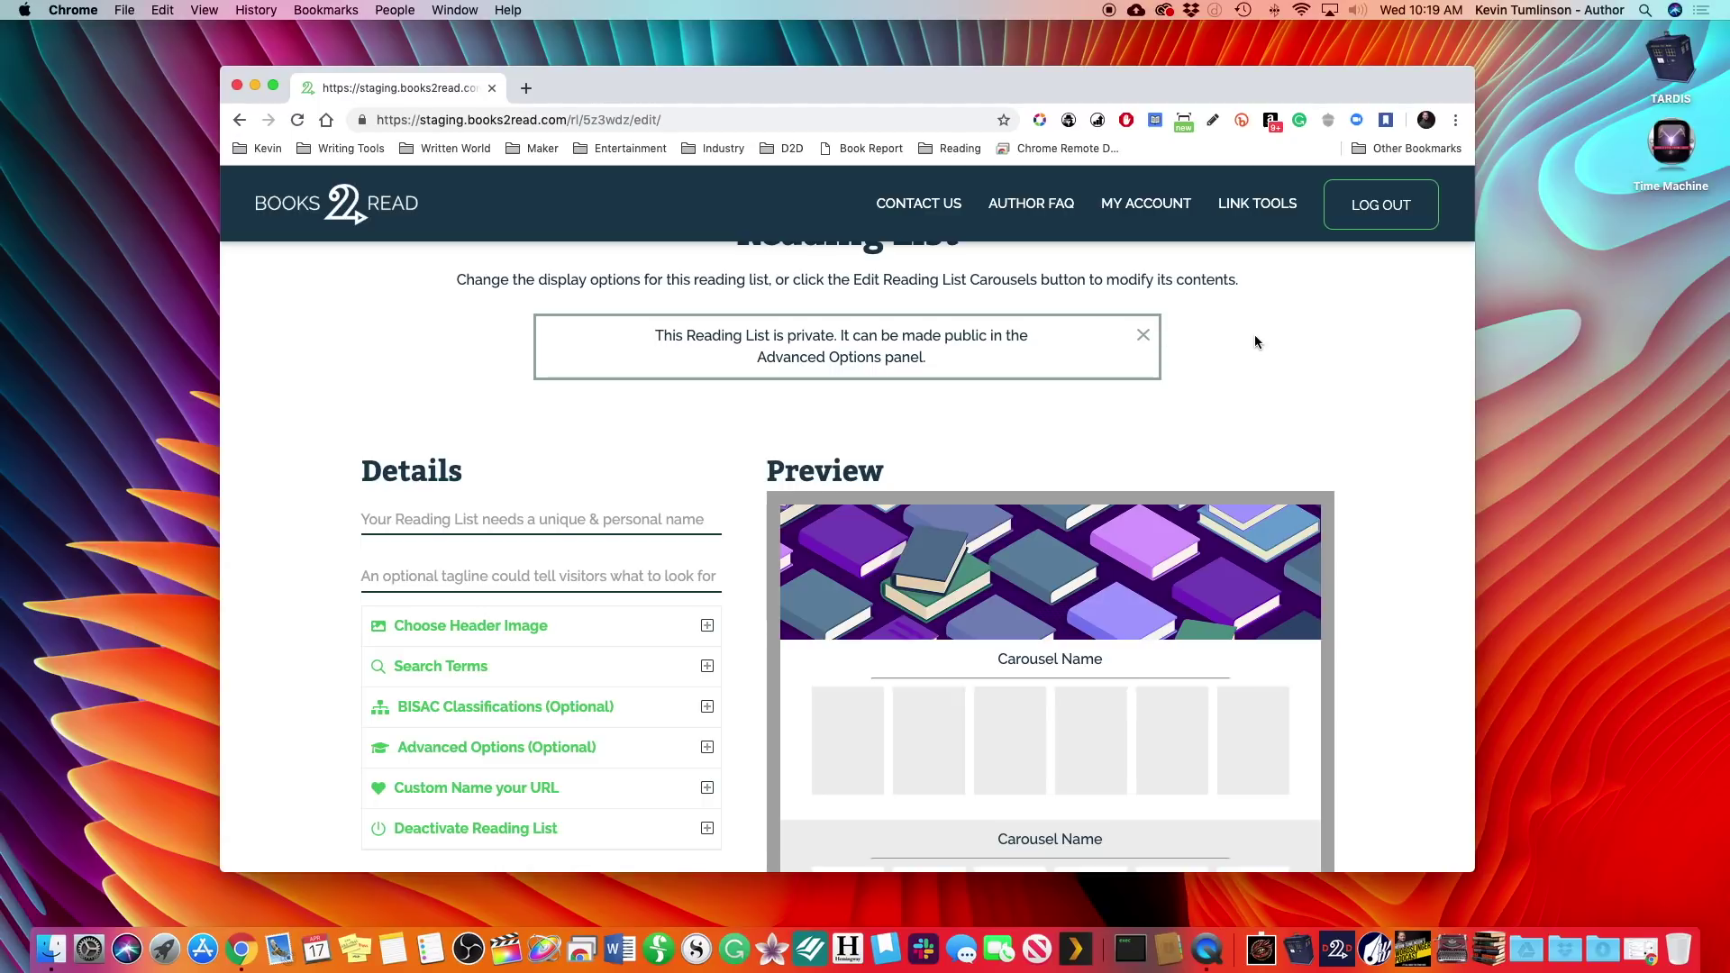
{"action": "scroll", "coordinate": [1258, 341], "scroll_direction": "down", "scroll_amount": 2}
{"action": "scroll", "coordinate": [1262, 344], "scroll_direction": "down", "scroll_amount": 2}
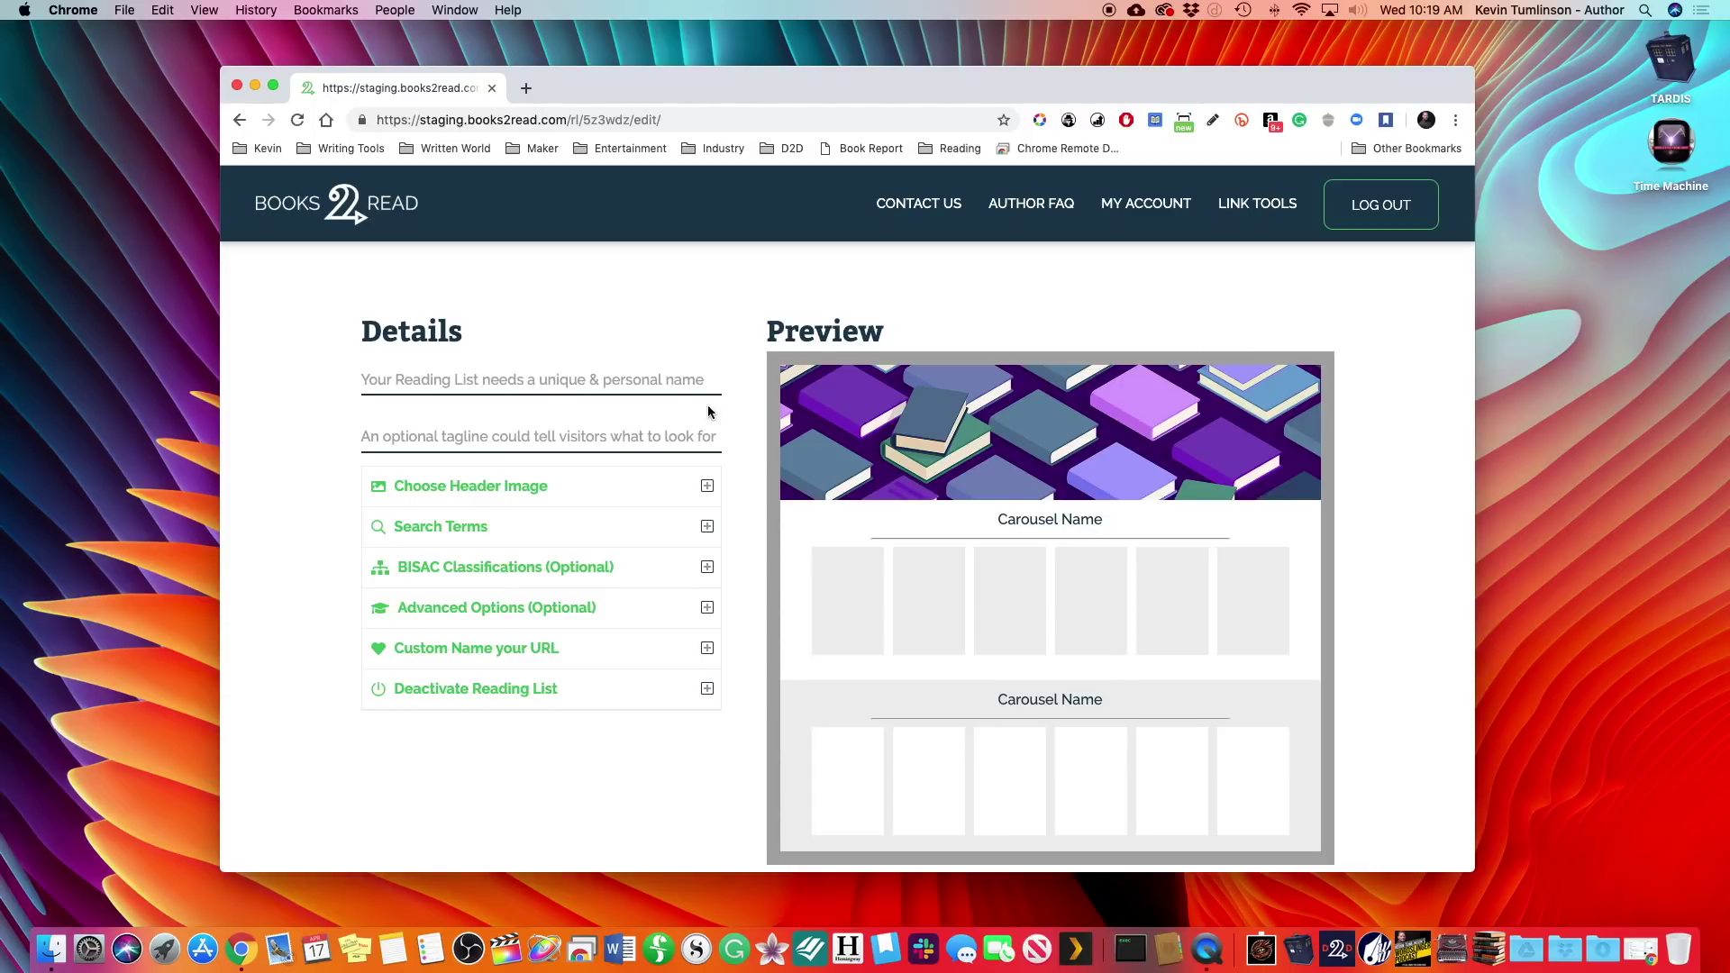
{"action": "scroll", "coordinate": [732, 414], "scroll_direction": "down", "scroll_amount": 2}
{"action": "scroll", "coordinate": [732, 418], "scroll_direction": "up", "scroll_amount": 2}
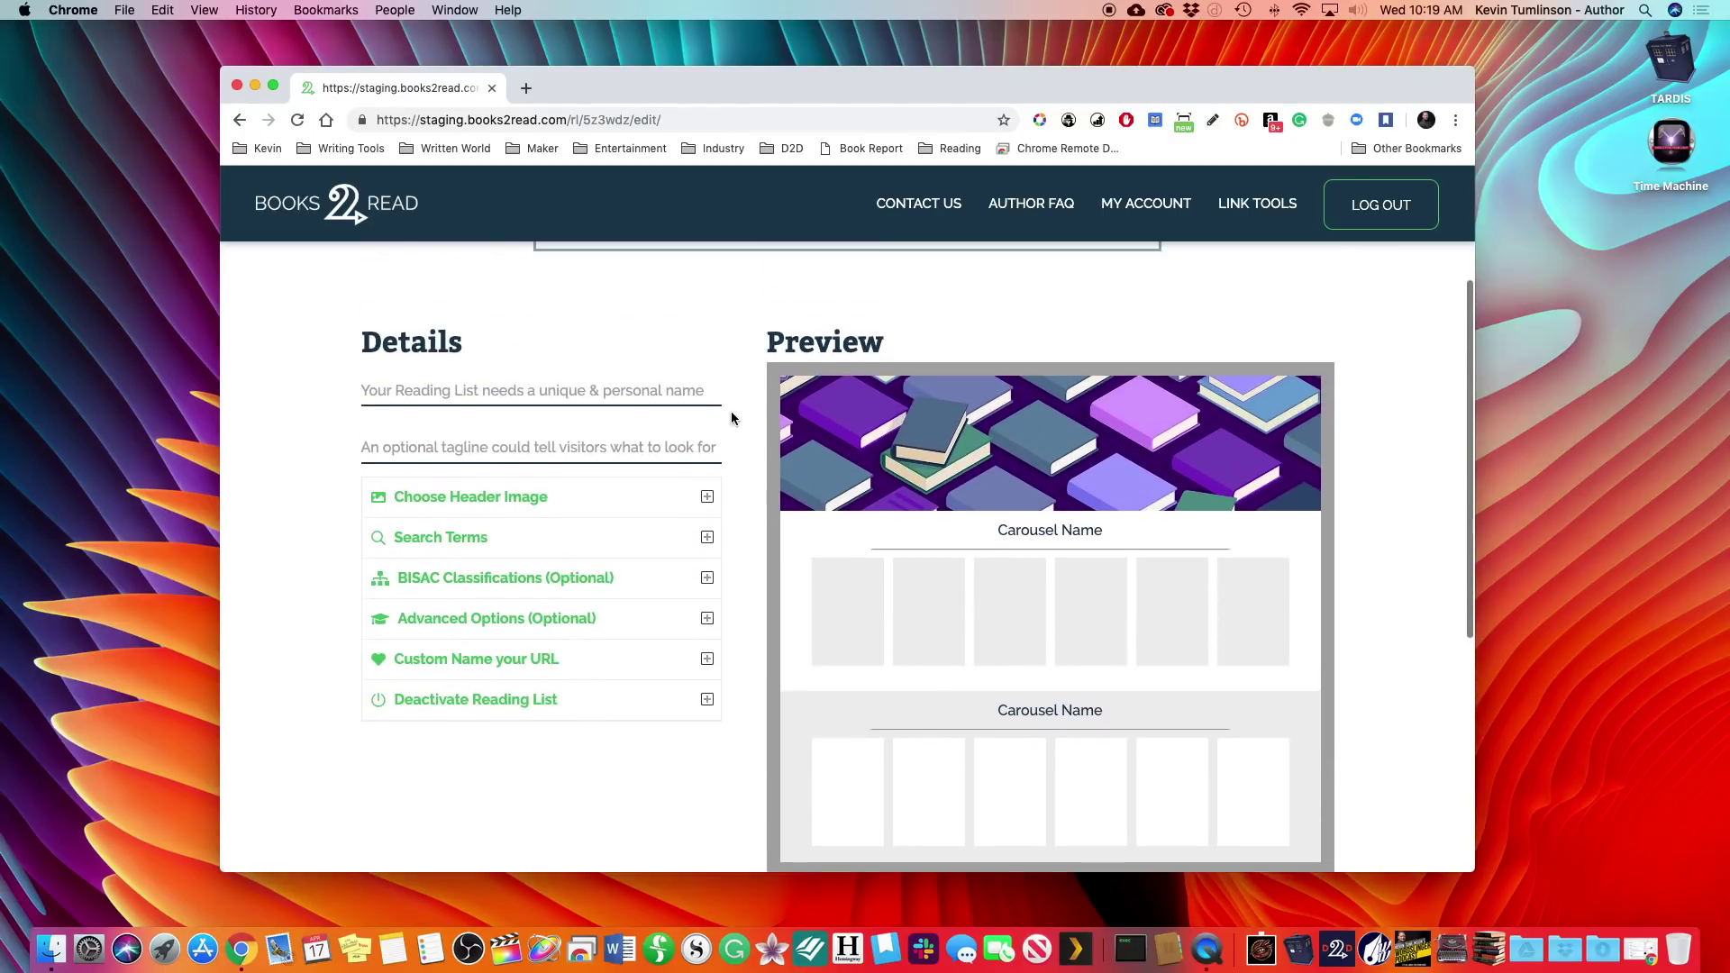
{"action": "scroll", "coordinate": [936, 438], "scroll_direction": "down", "scroll_amount": 2}
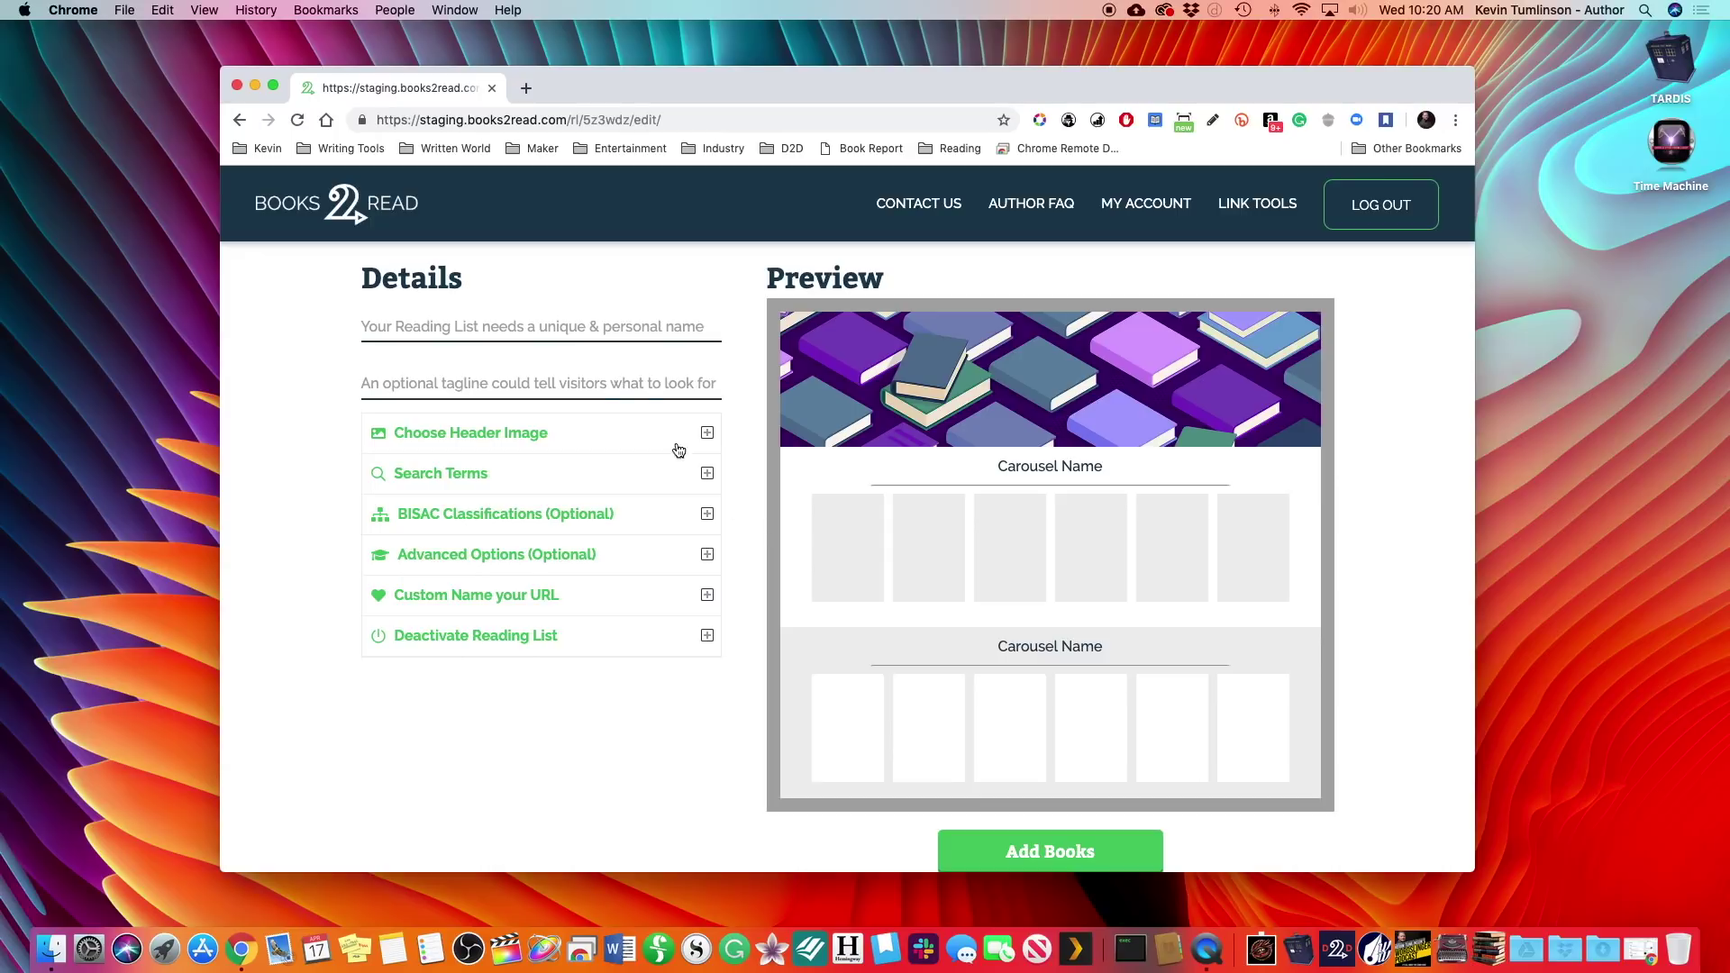
- Enter the name 'My First Reading List!' and the tagline 'Fun books to read tonight'
{"action": "left_click", "coordinate": [520, 329]}
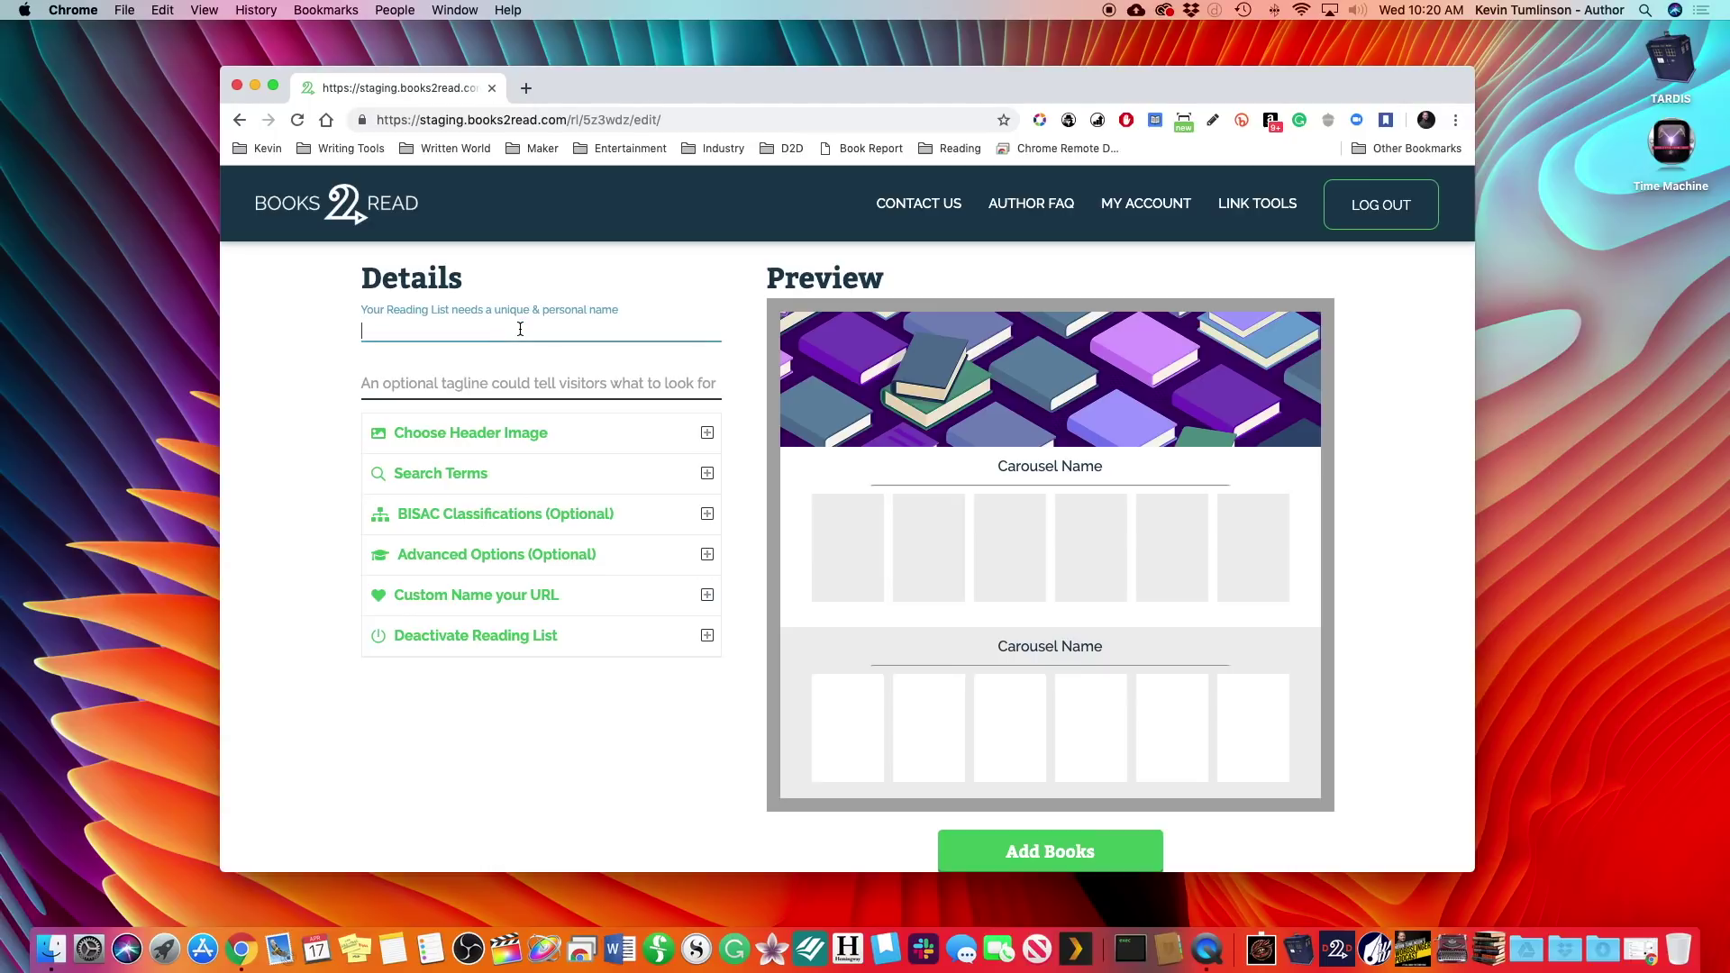
{"action": "type", "text": "My Fir"}
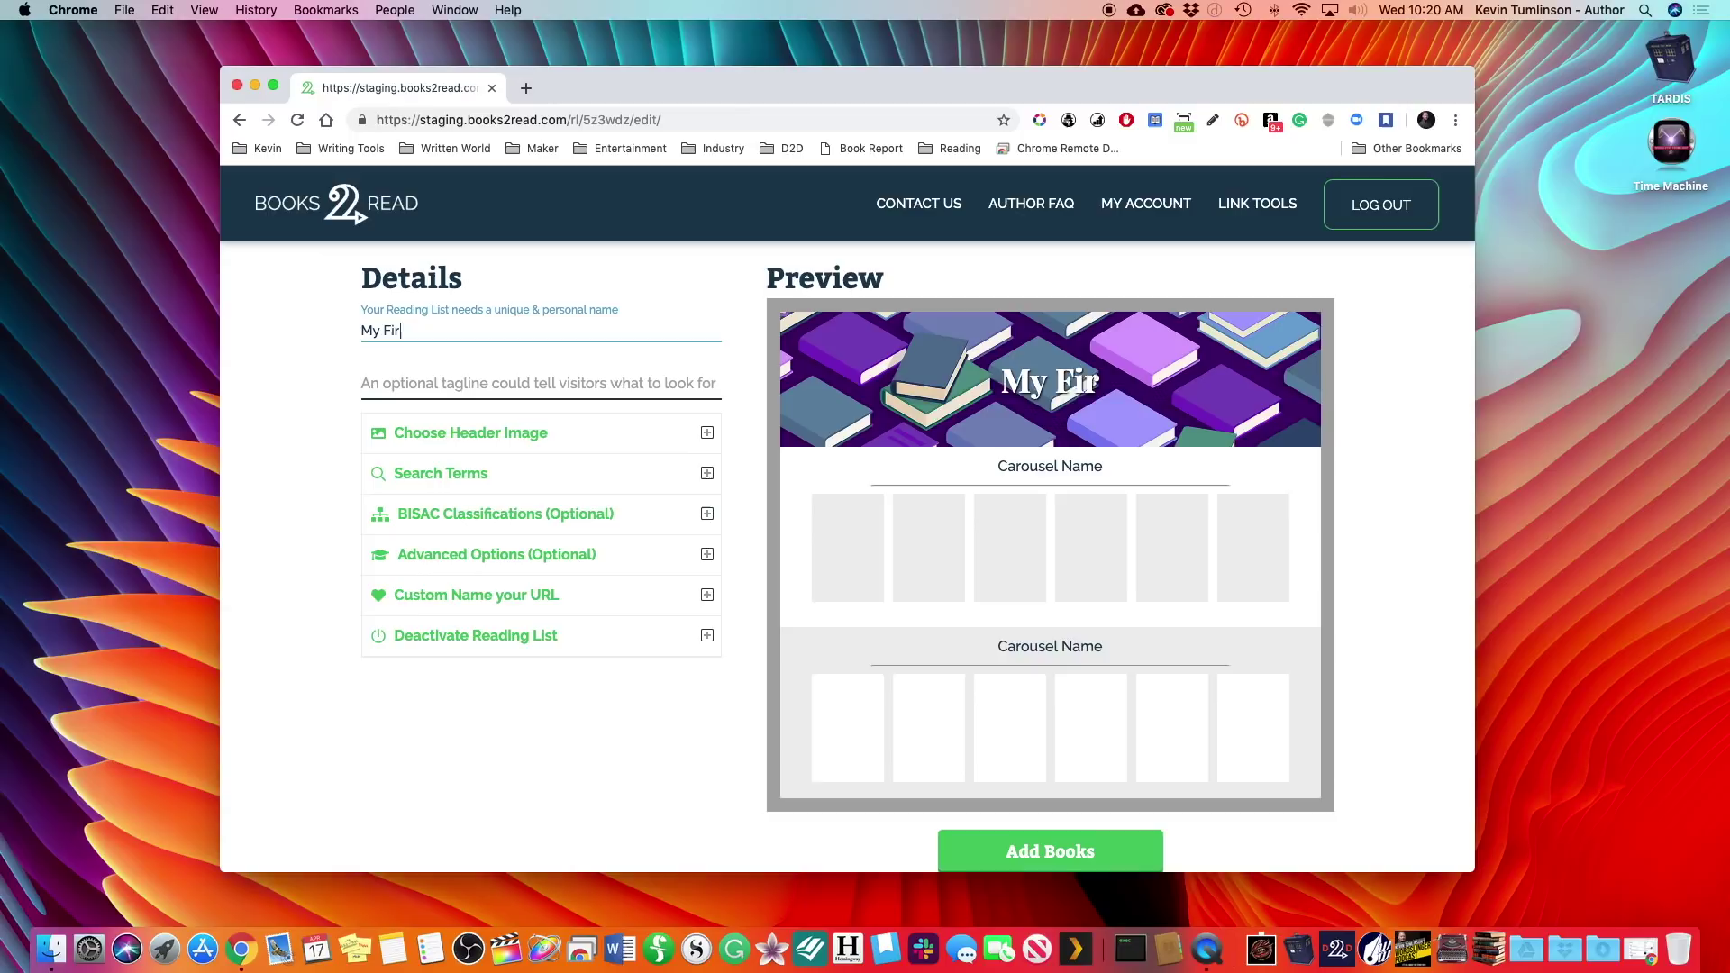
{"action": "type", "text": "st Read"}
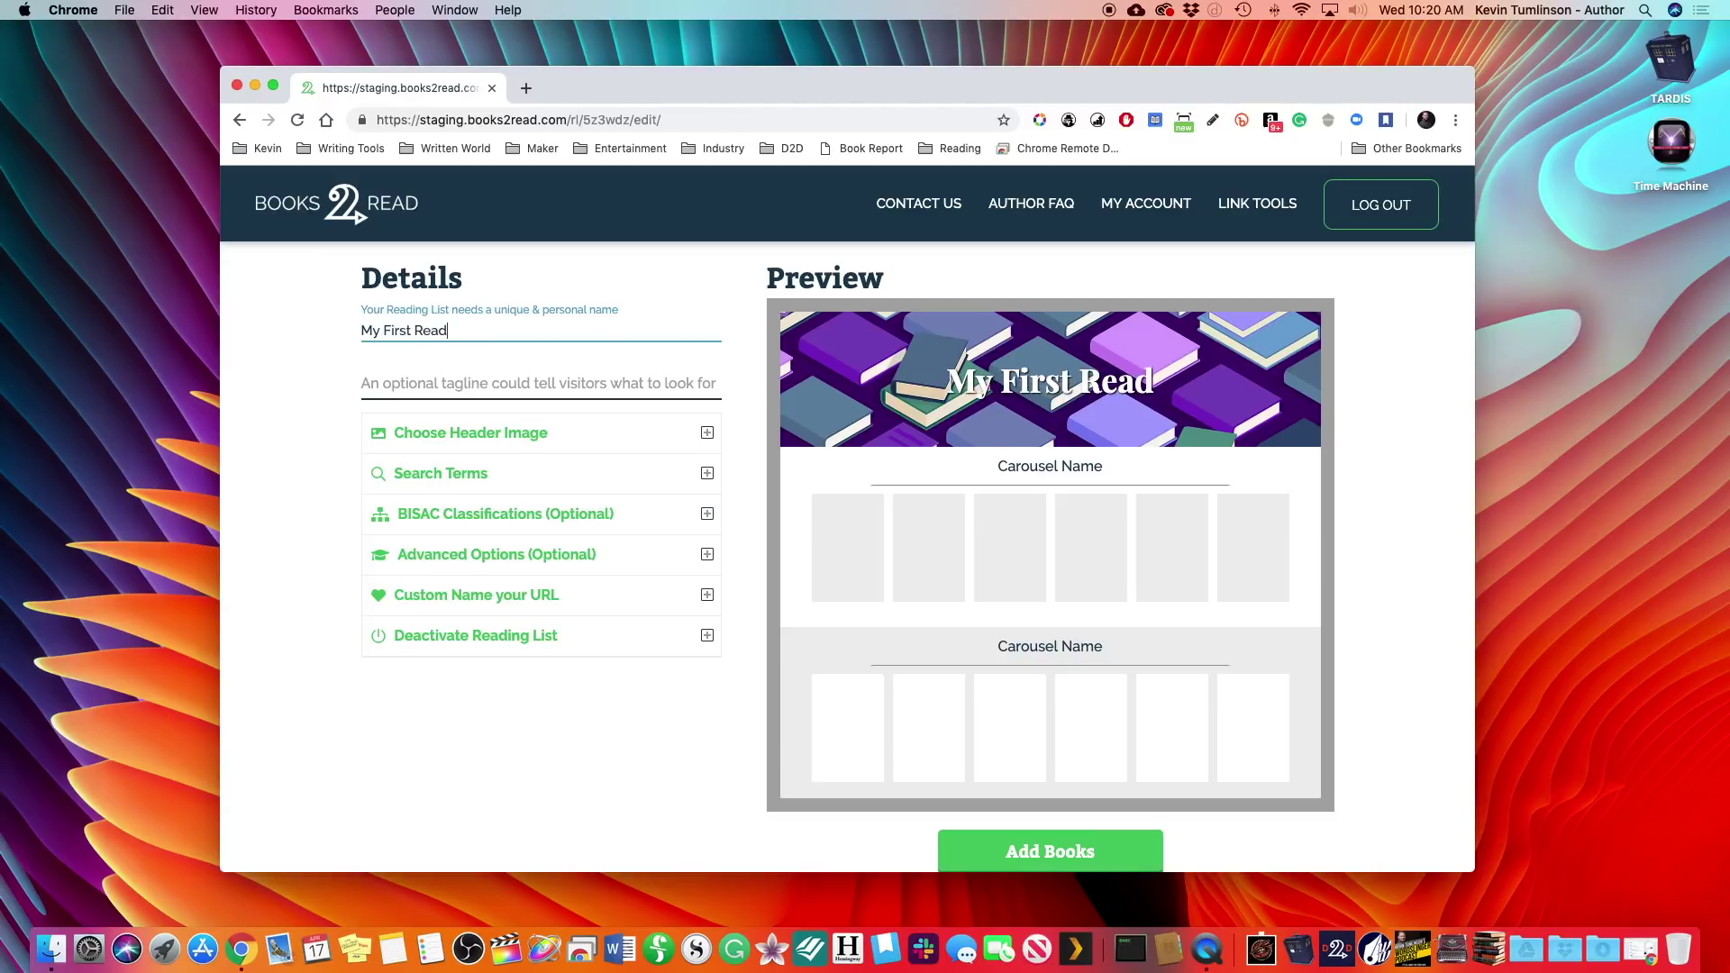
{"action": "type", "text": "ing List!"}
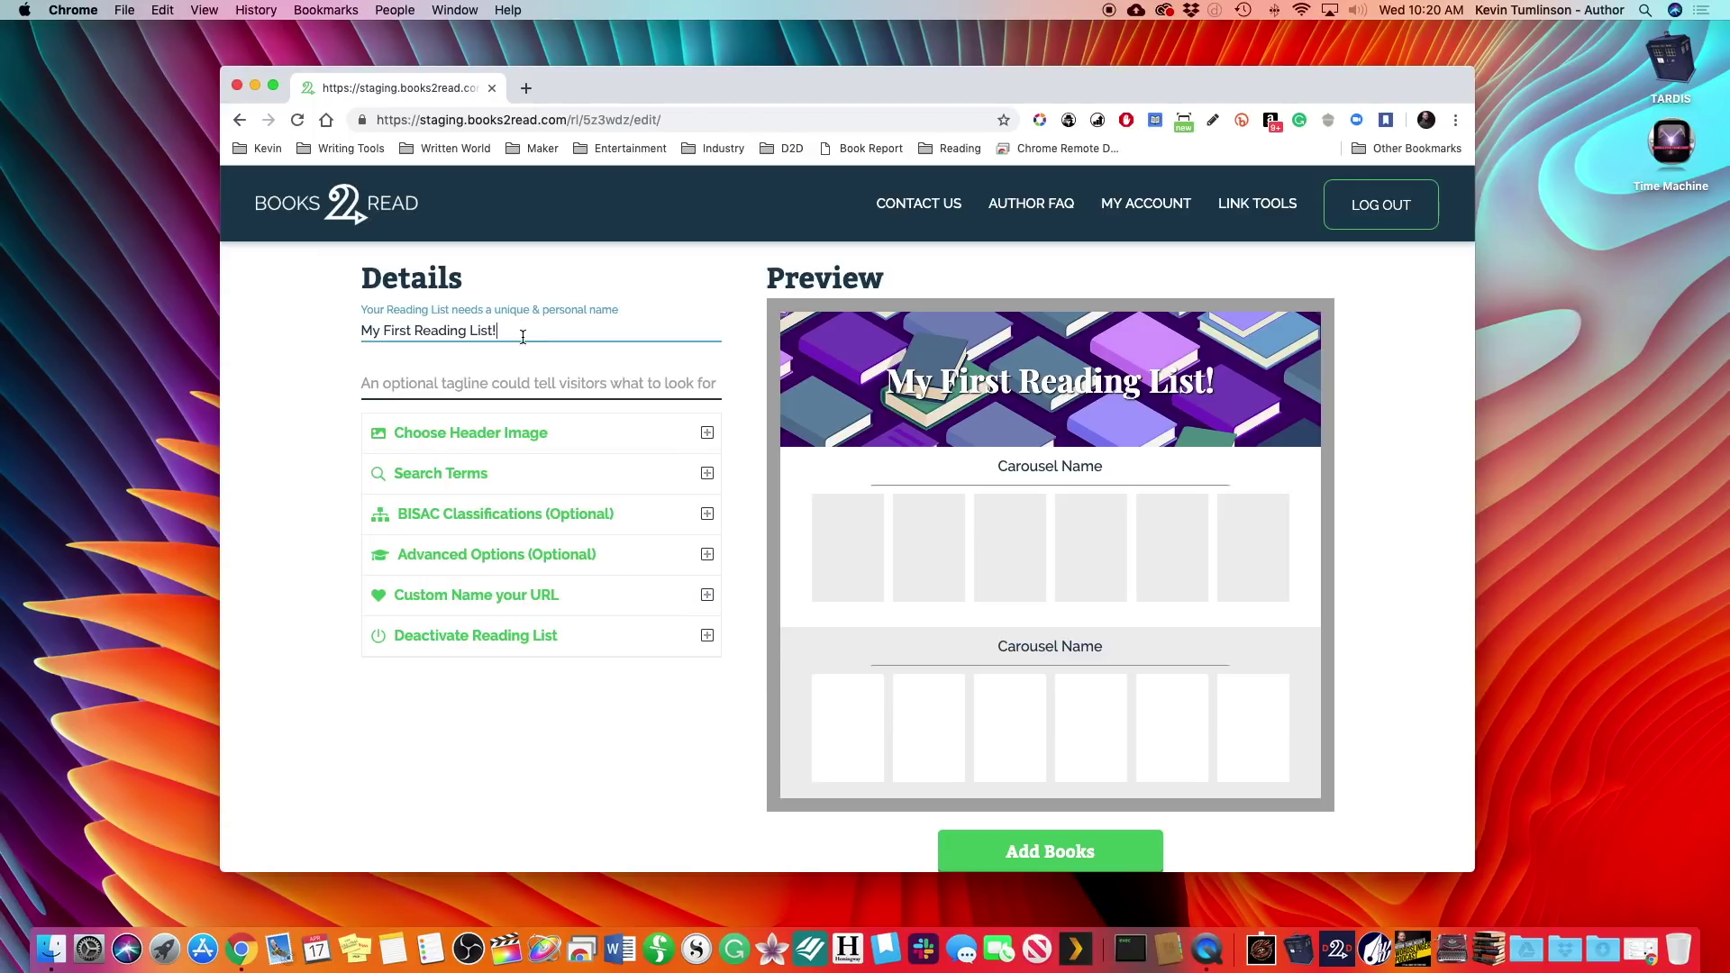
{"action": "left_click", "coordinate": [484, 390]}
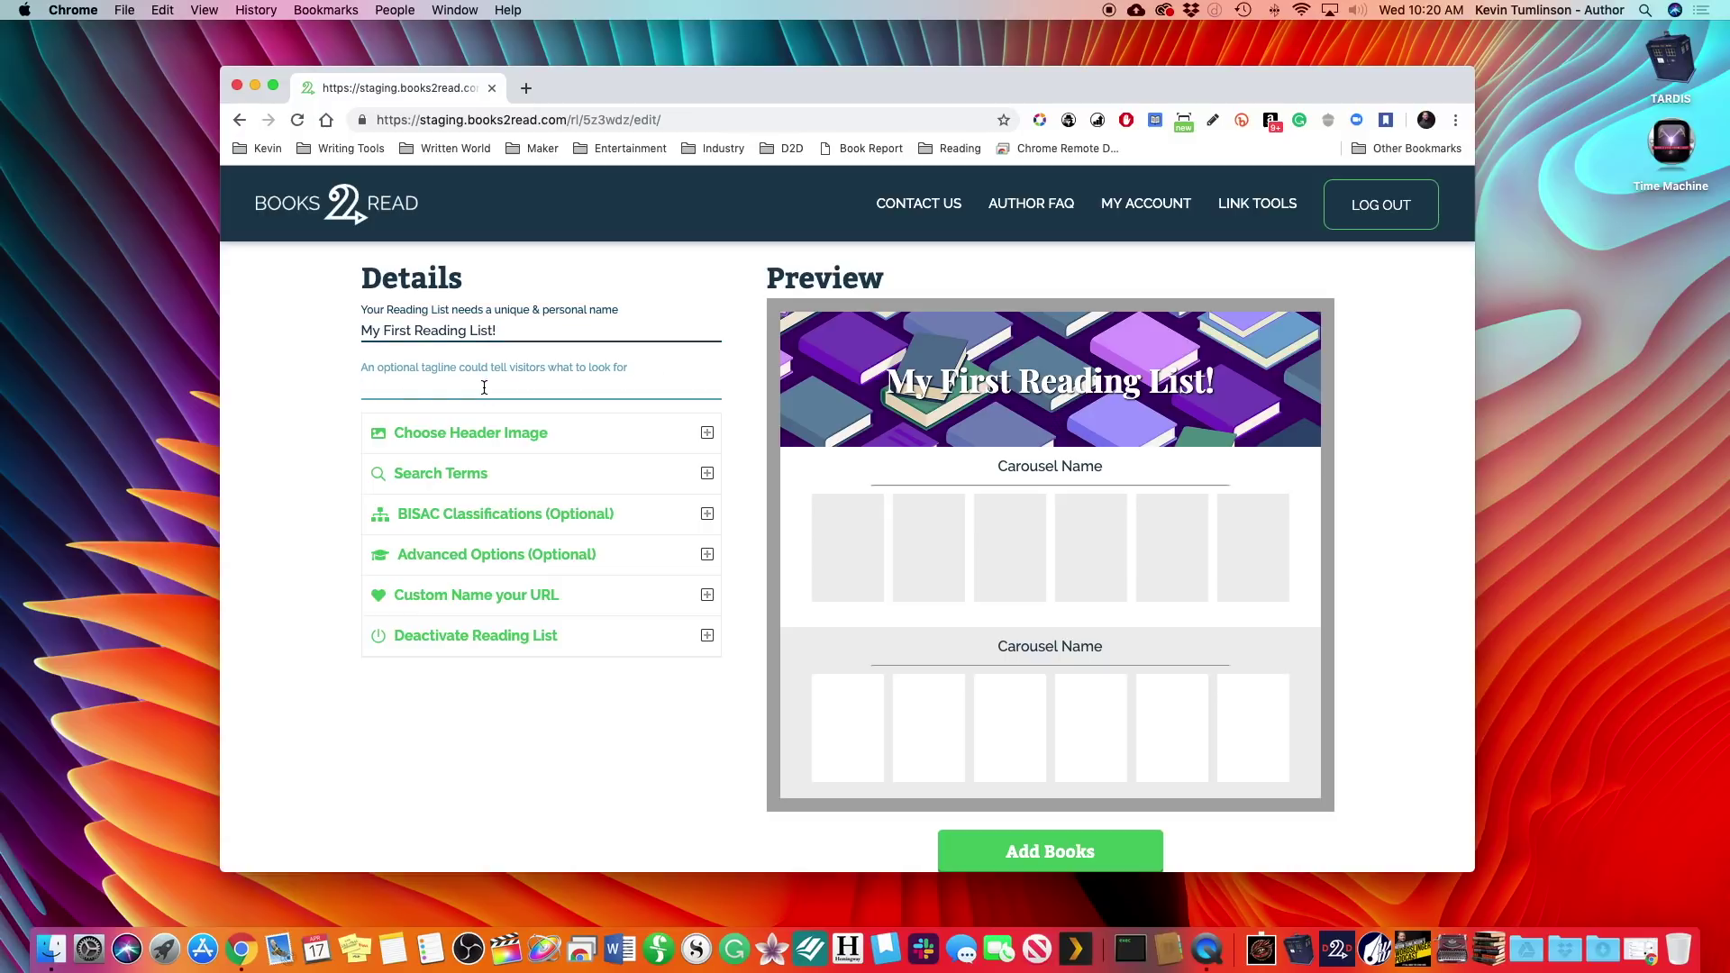
{"action": "type", "text": "F"}
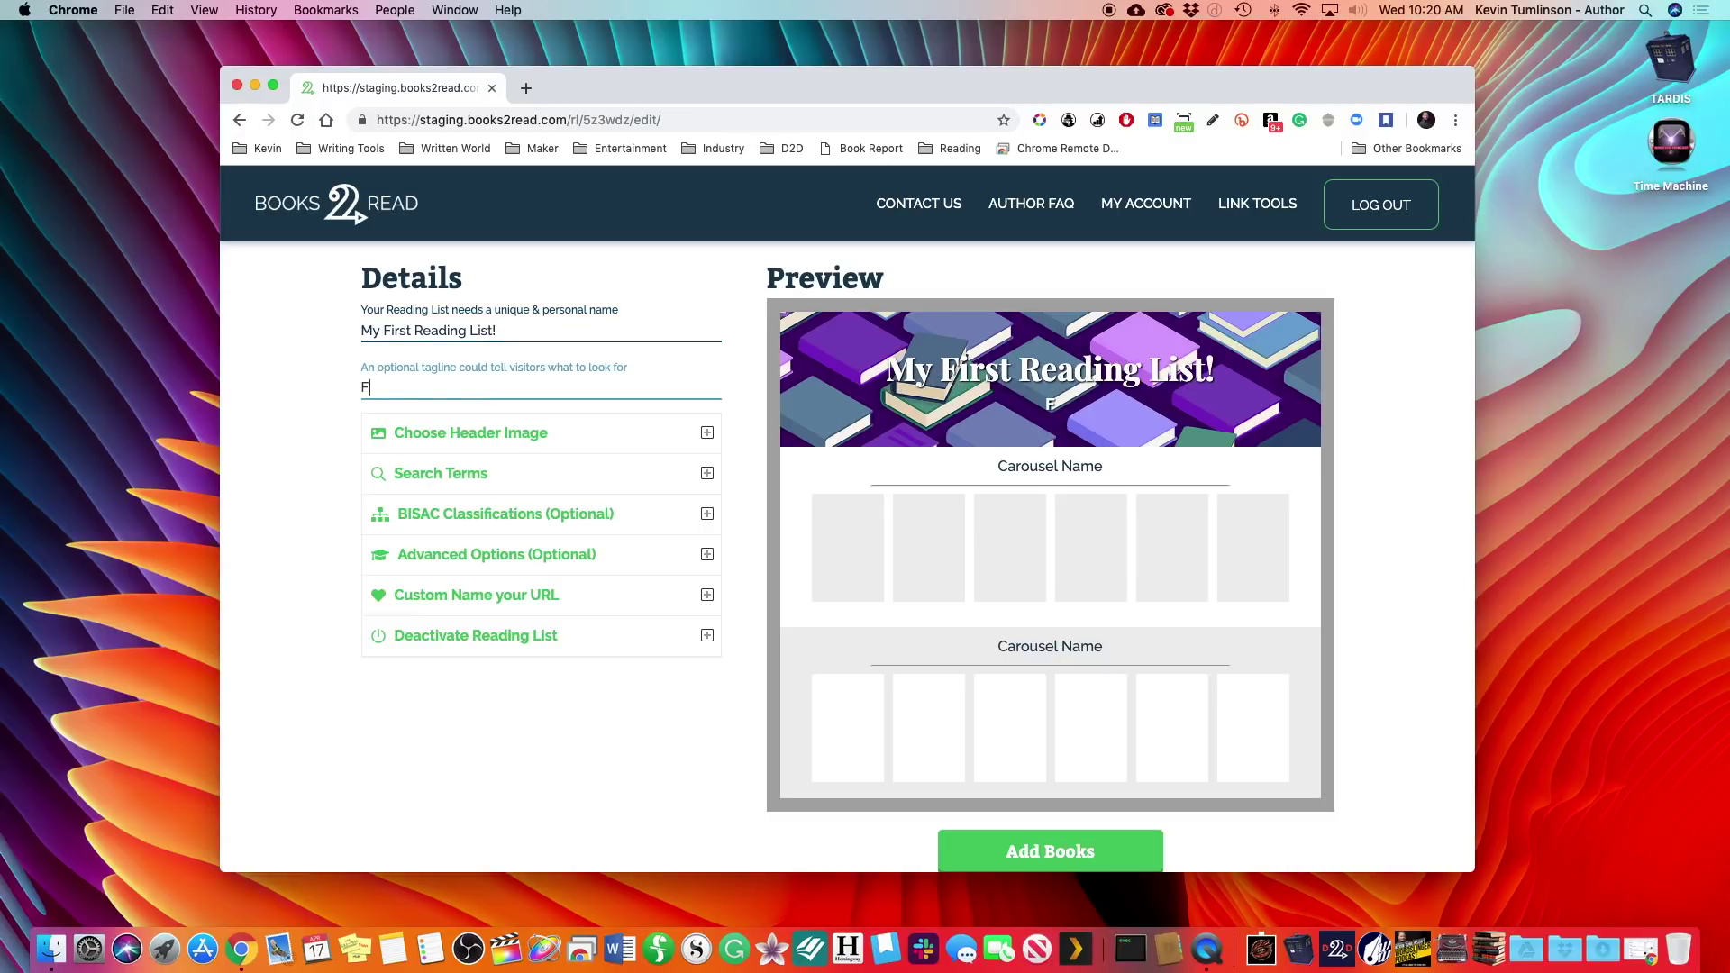
{"action": "type", "text": "un books to read tonight"}
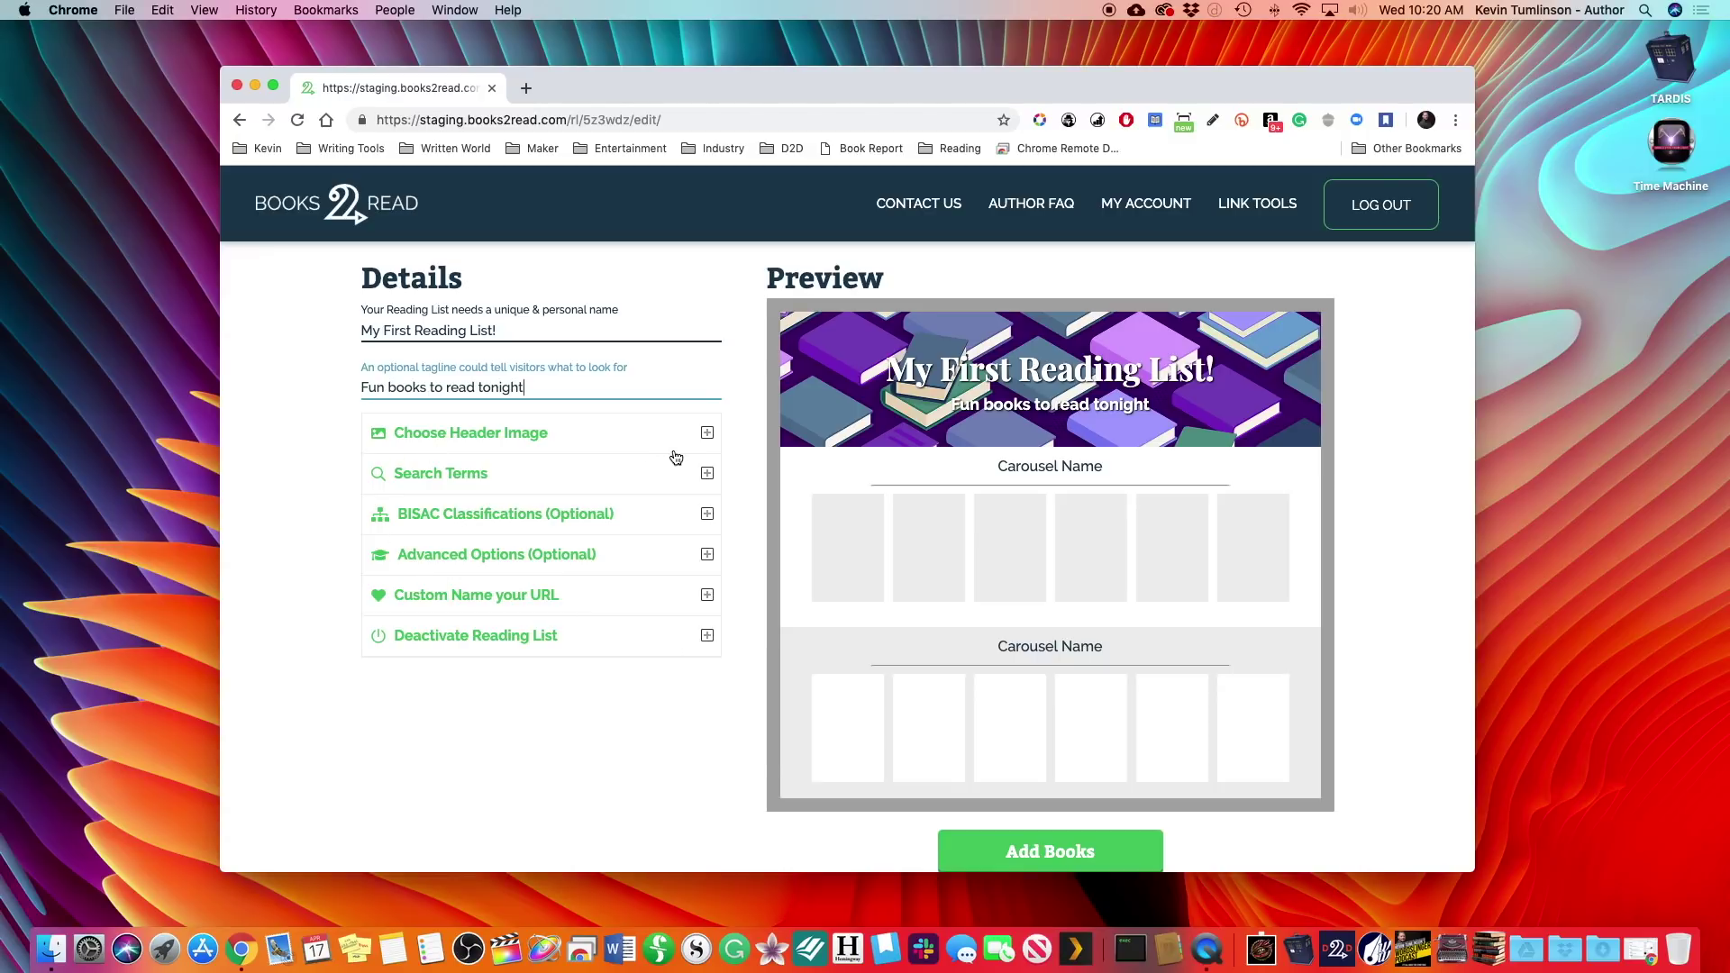
- Expand the header image settings and browse the default images without choosing one
{"action": "left_click", "coordinate": [707, 433]}
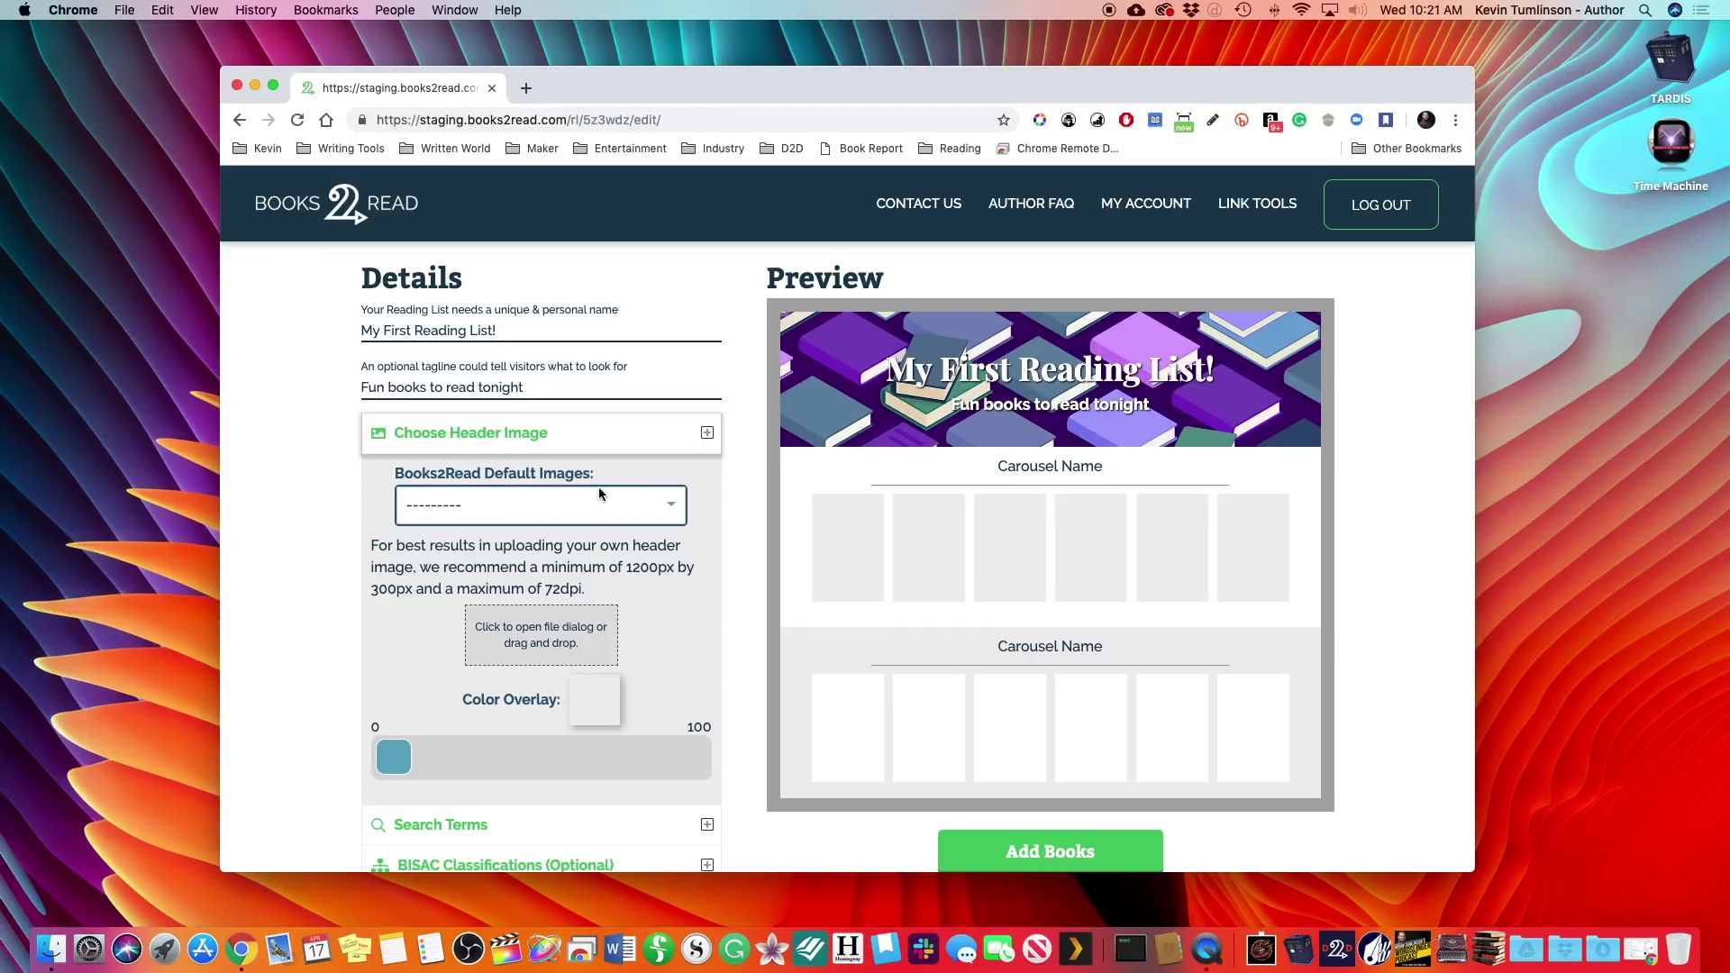
{"action": "left_click", "coordinate": [671, 510]}
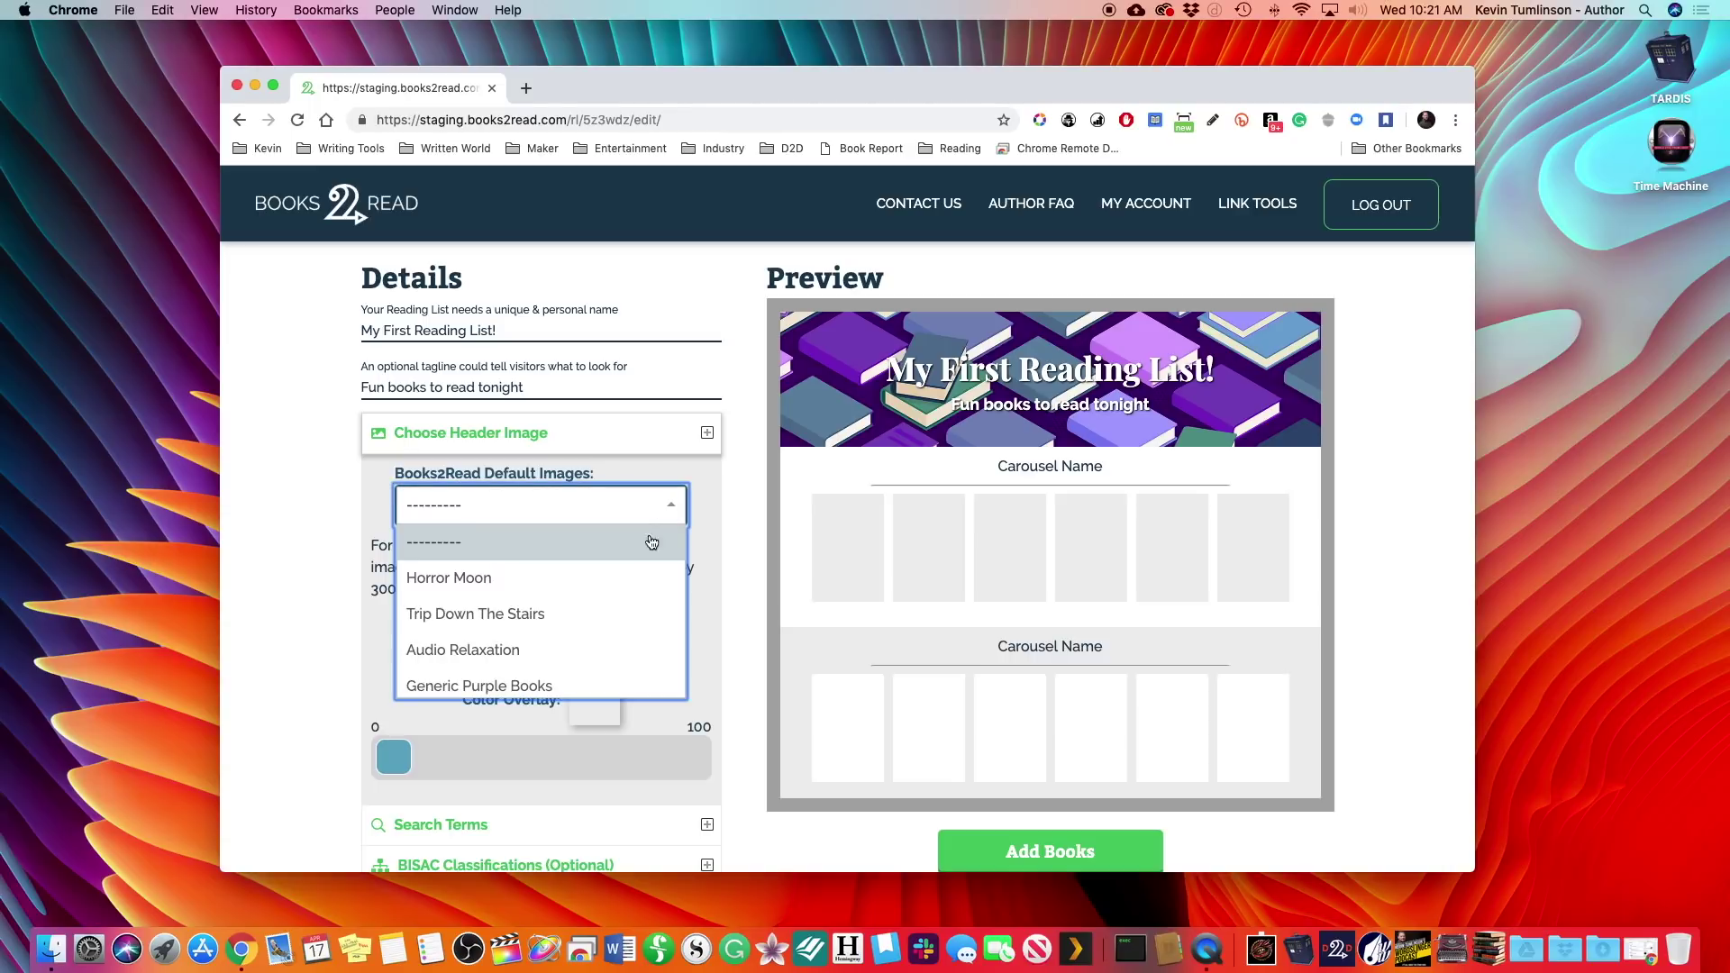
{"action": "scroll", "coordinate": [615, 606], "scroll_direction": "down", "scroll_amount": 5}
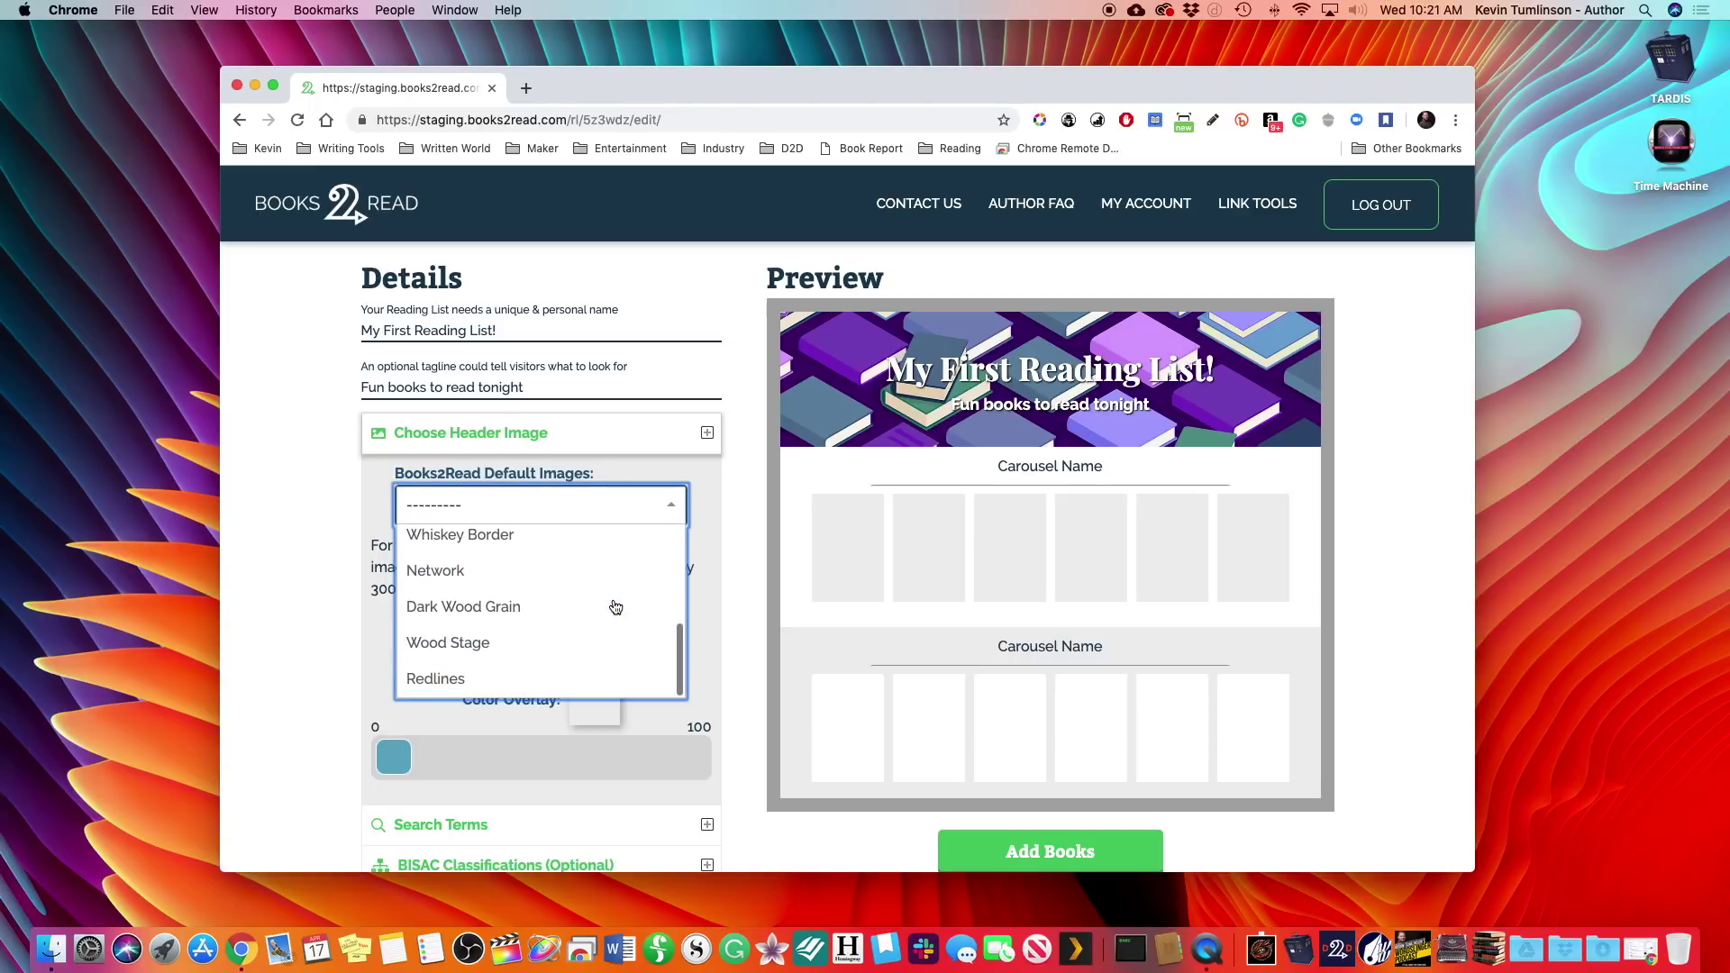
{"action": "left_click", "coordinate": [300, 618]}
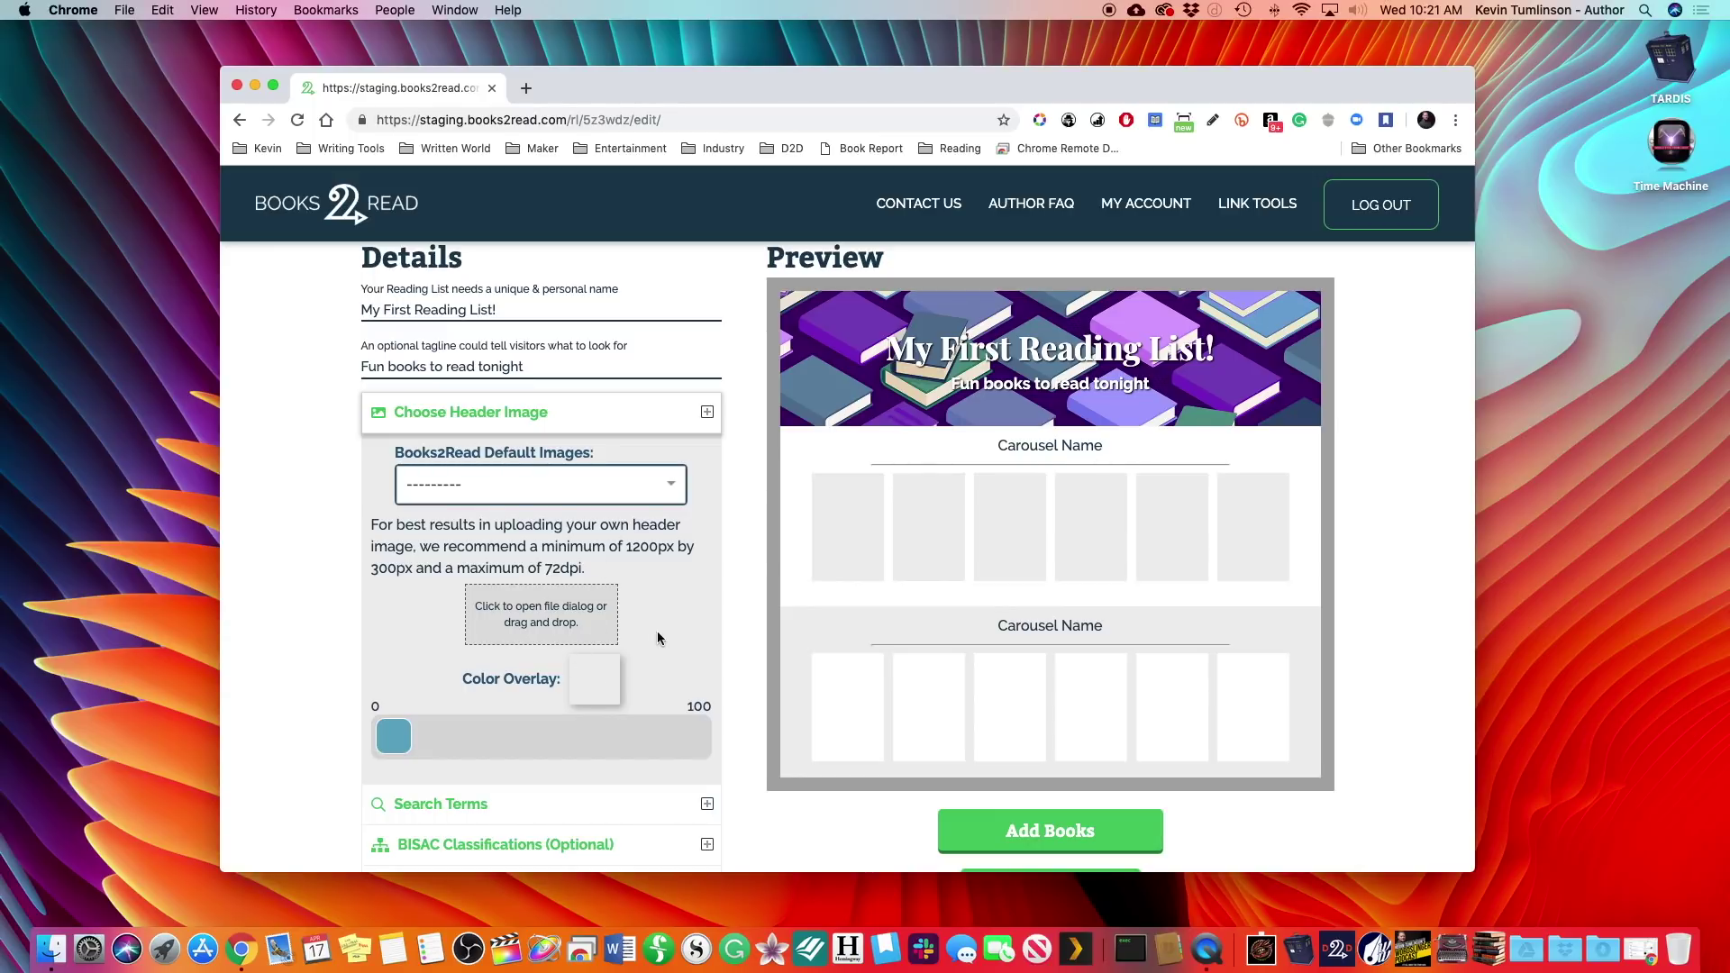
- Try the colour overlay choices and amount, leaving the overlay at zero
{"action": "left_click", "coordinate": [595, 678]}
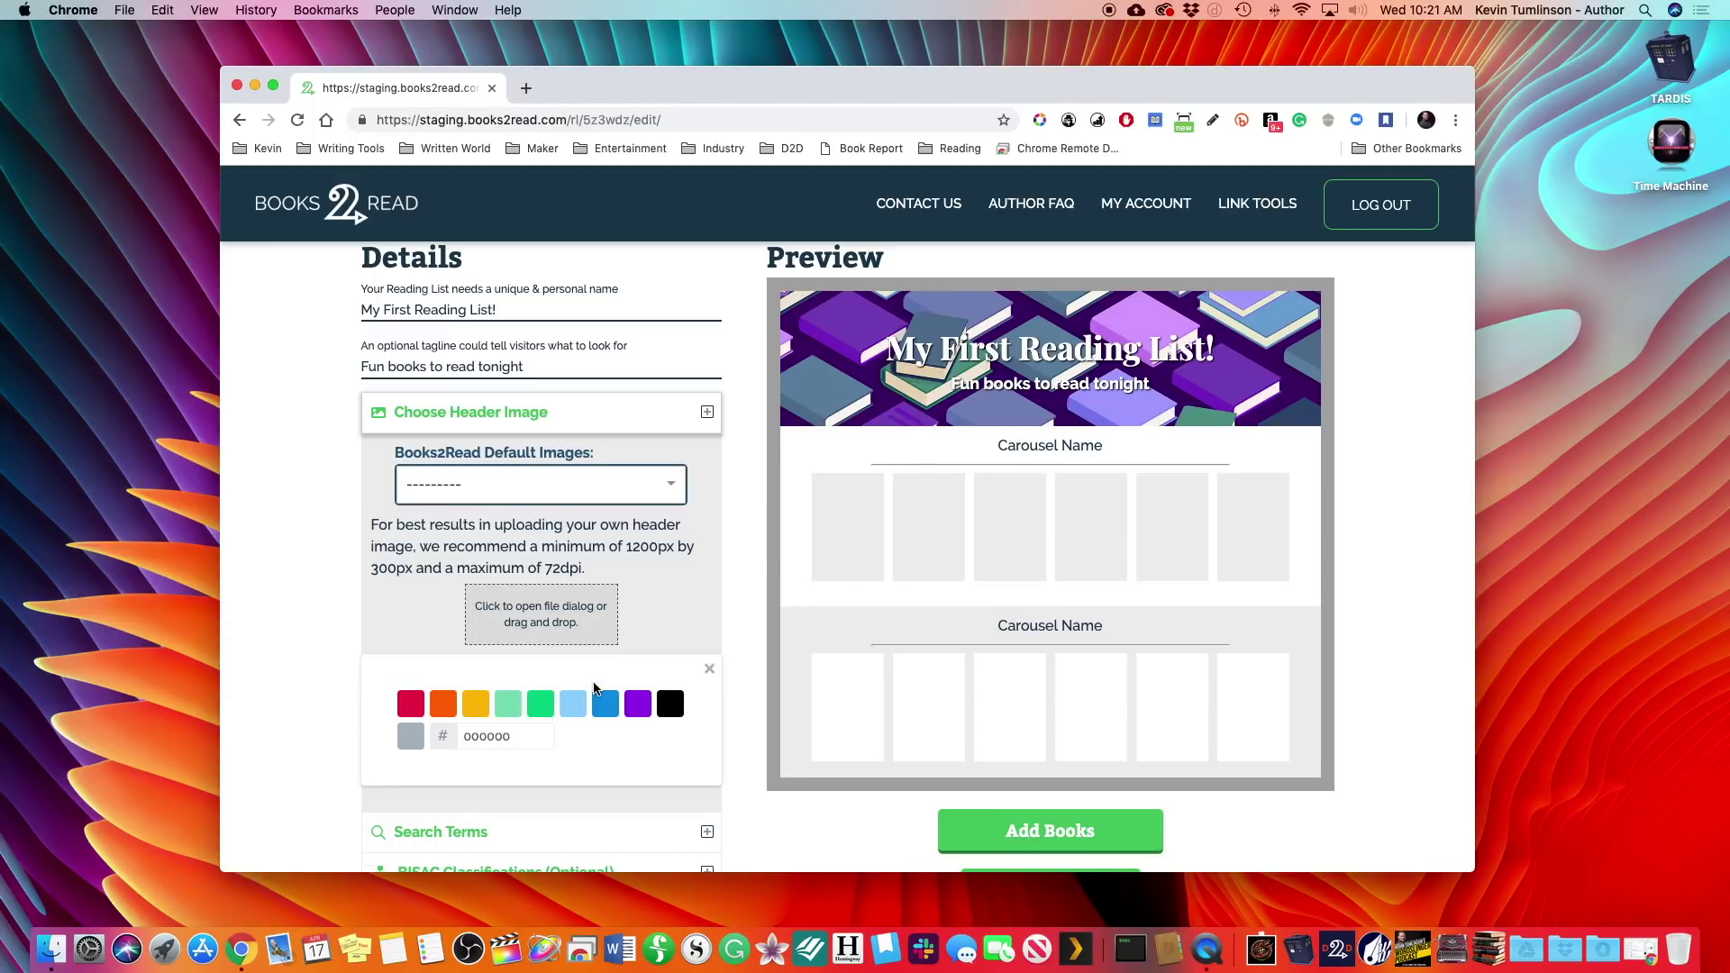
{"action": "left_click", "coordinate": [710, 664]}
{"action": "left_click", "coordinate": [532, 739]}
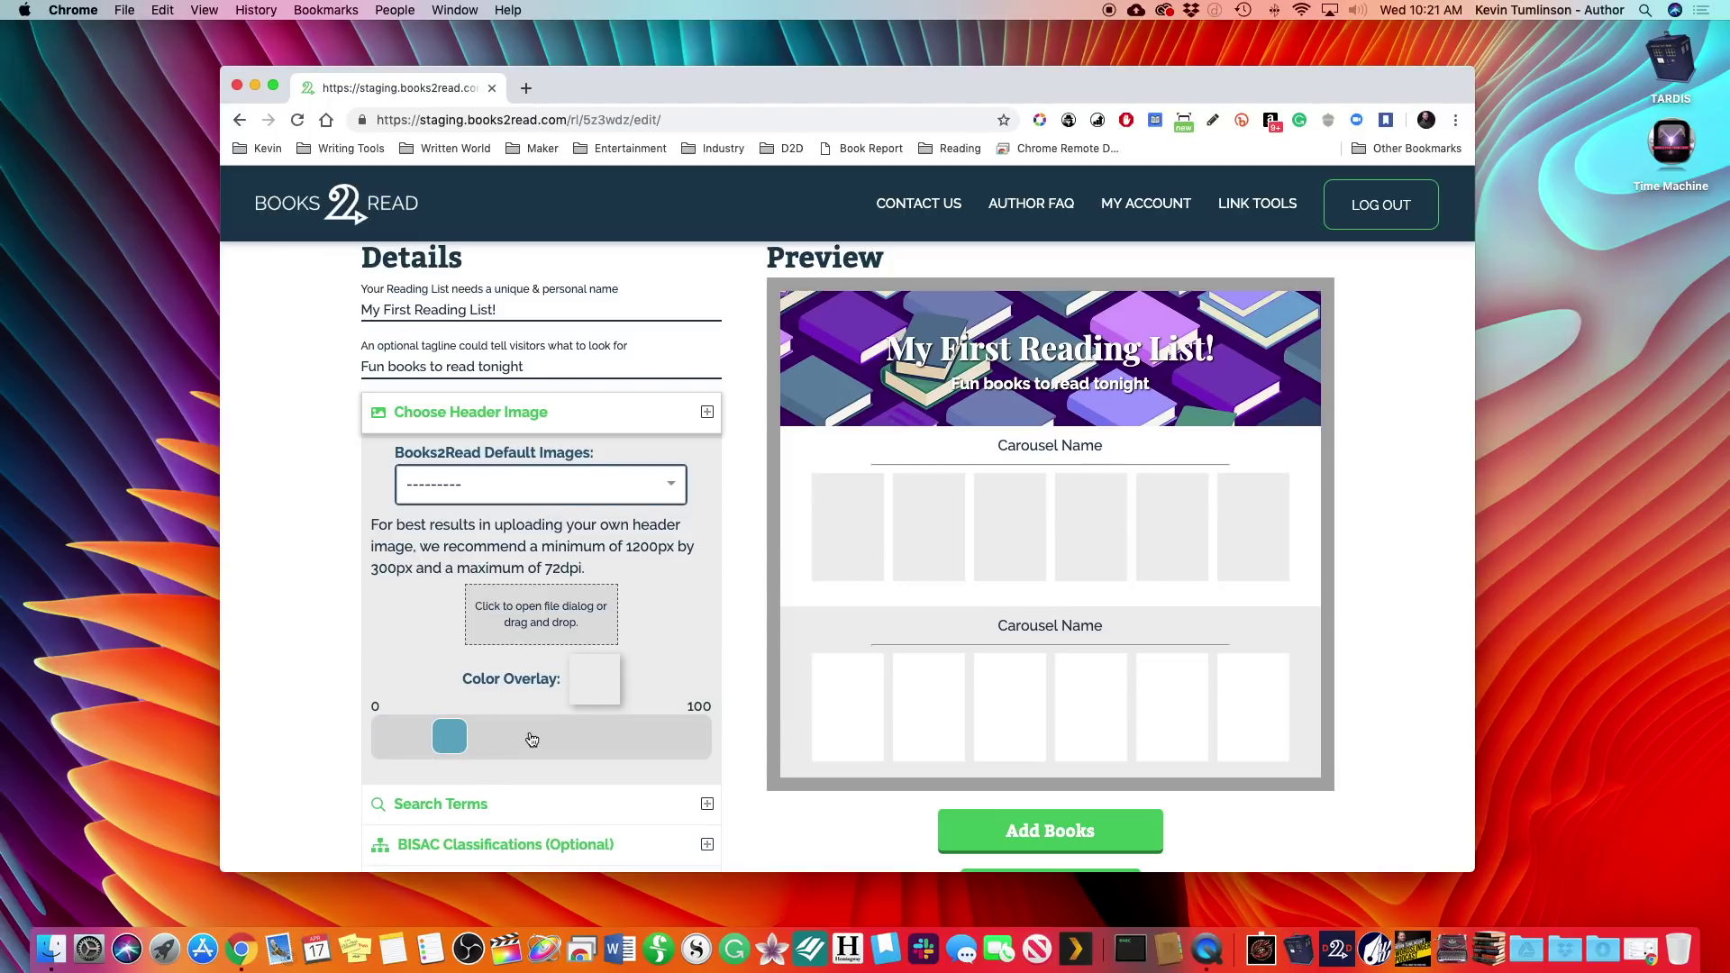
{"action": "left_click_drag", "start_coordinate": [456, 743], "coordinate": [438, 741]}
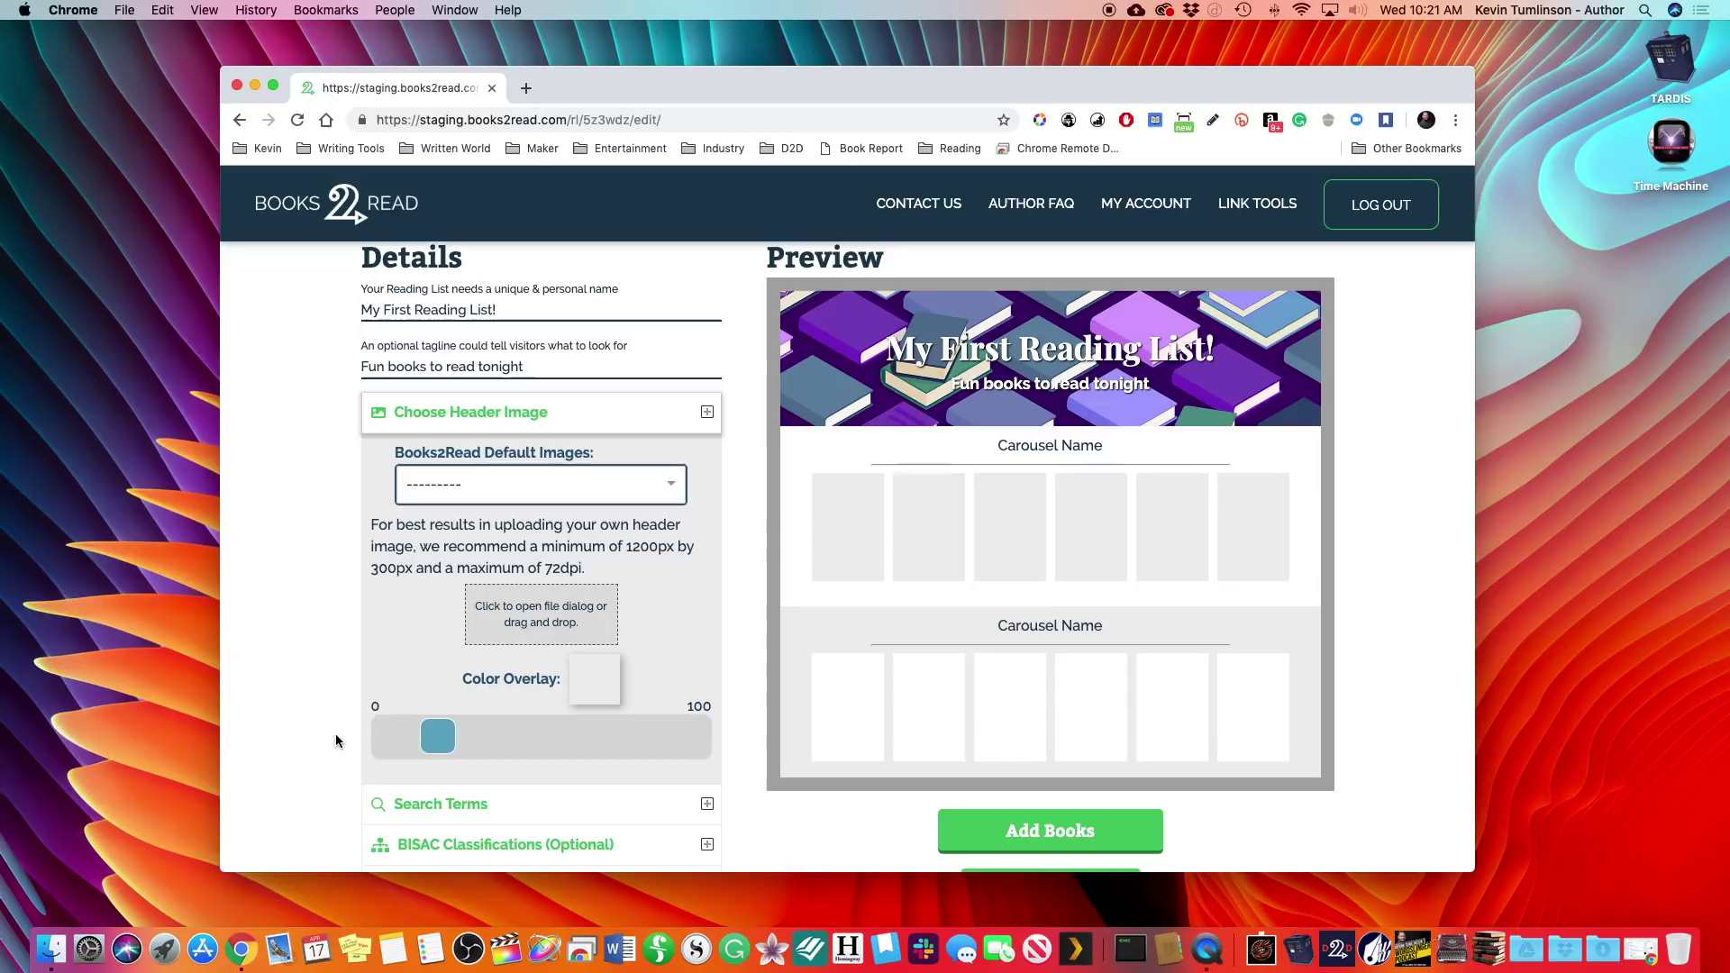
{"action": "left_click", "coordinate": [412, 739]}
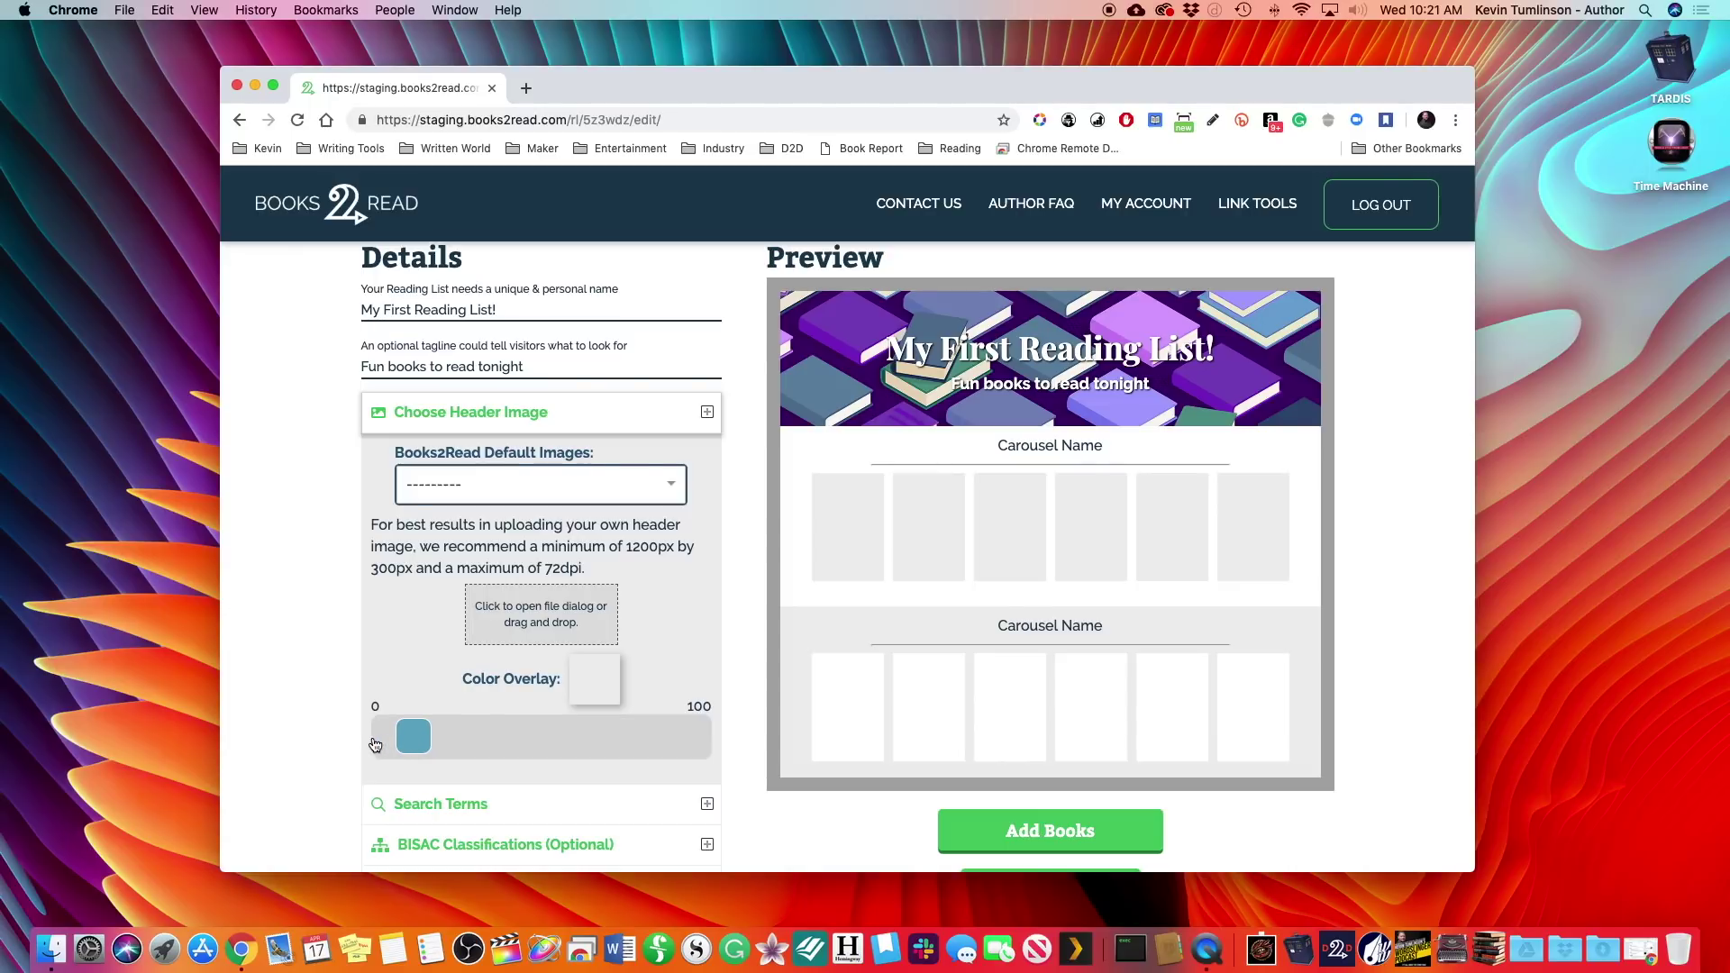
{"action": "left_click", "coordinate": [376, 744]}
- Reopen the default header images list and scroll through the options
{"action": "left_click", "coordinate": [602, 485]}
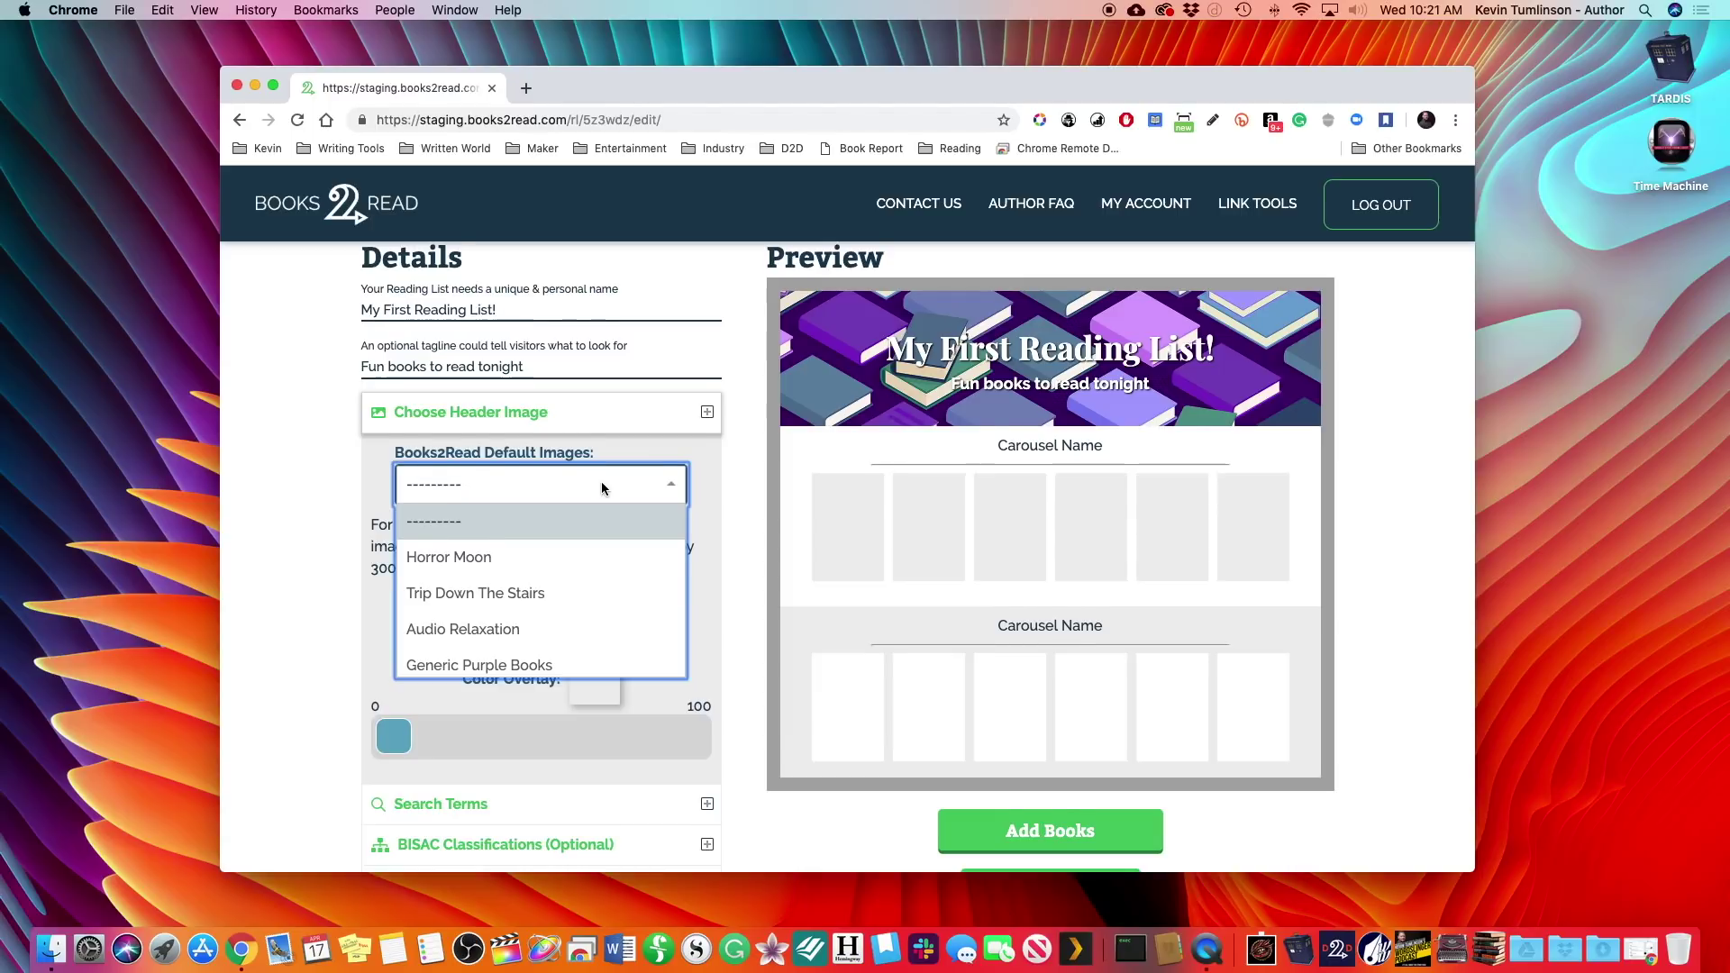
{"action": "scroll", "coordinate": [602, 485], "scroll_direction": "down", "scroll_amount": 2}
{"action": "scroll", "coordinate": [585, 554], "scroll_direction": "down", "scroll_amount": 2}
{"action": "scroll", "coordinate": [584, 553], "scroll_direction": "down", "scroll_amount": 2}
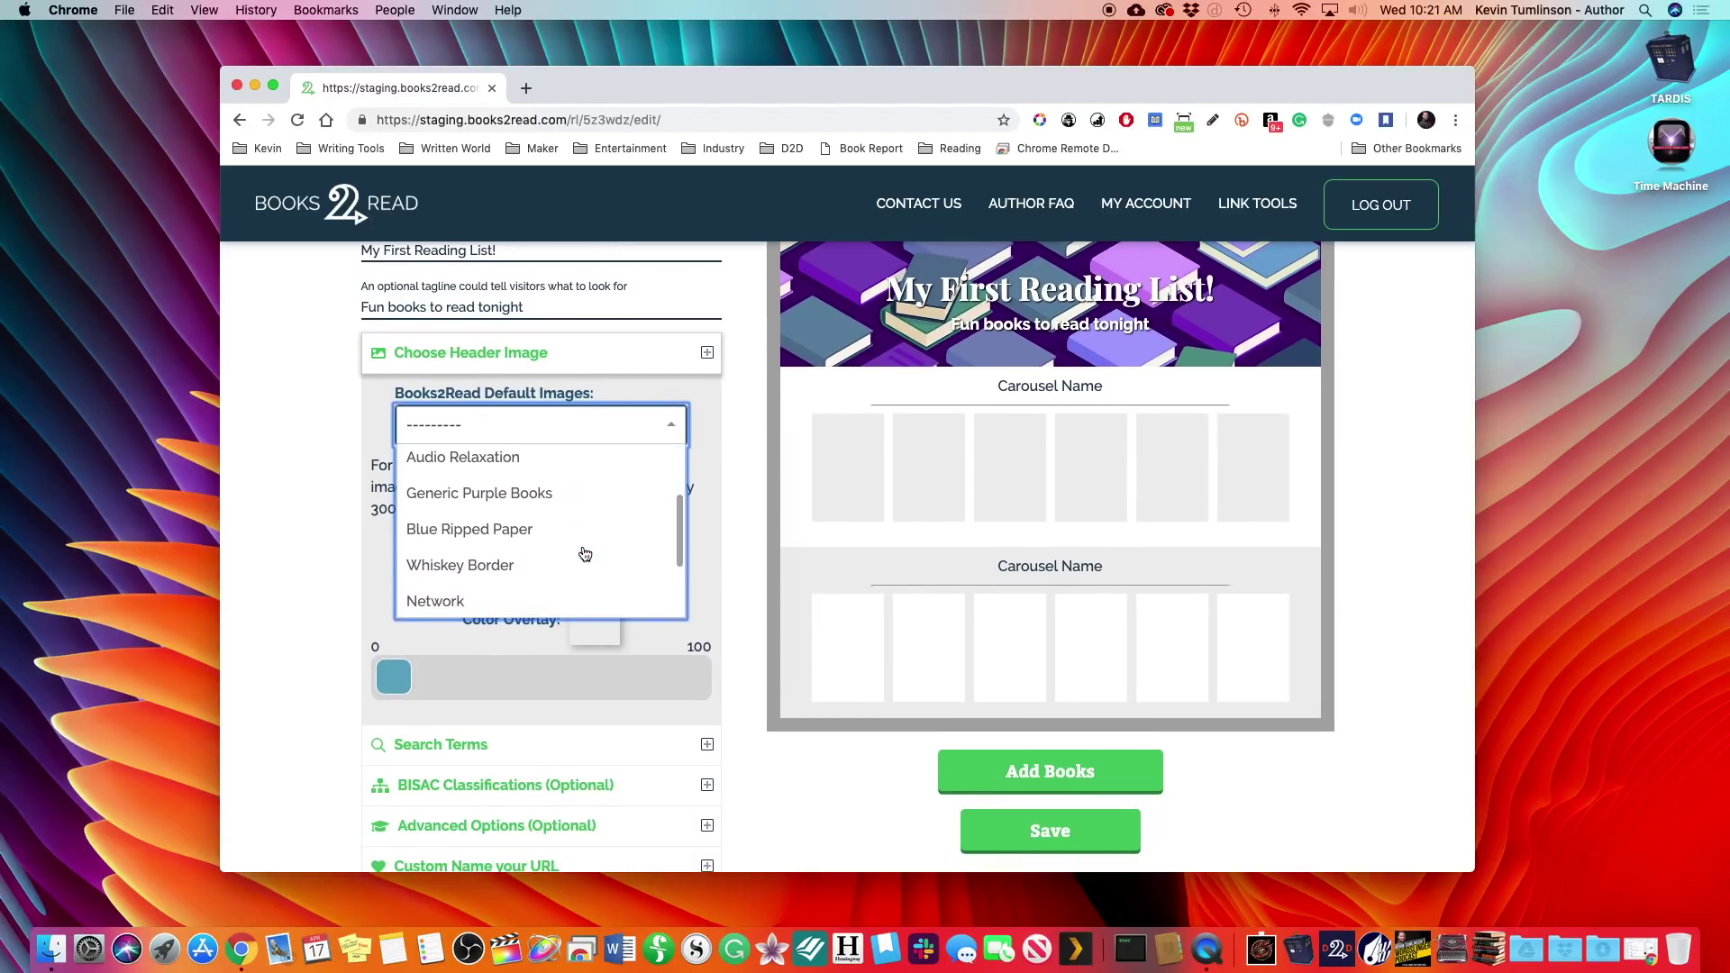
{"action": "scroll", "coordinate": [585, 554], "scroll_direction": "down", "scroll_amount": 3}
{"action": "scroll", "coordinate": [585, 553], "scroll_direction": "up", "scroll_amount": 5}
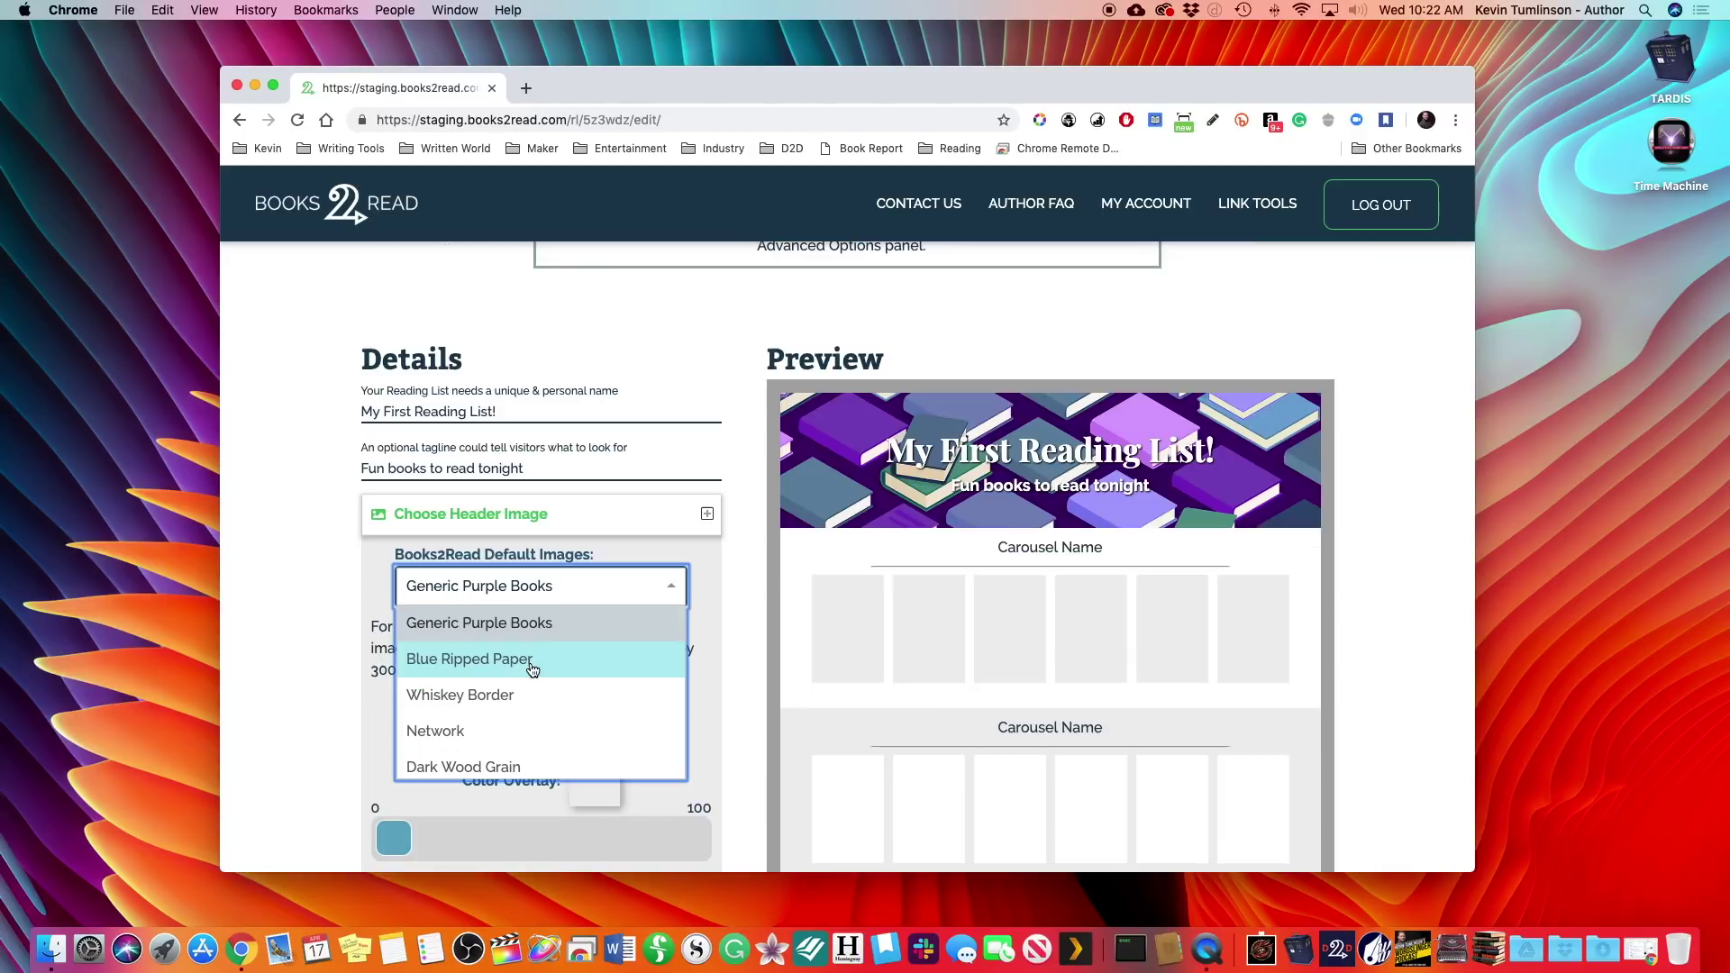
- Select the Blue Ripped Paper header image and save the reading list
{"action": "left_click", "coordinate": [531, 659]}
{"action": "scroll", "coordinate": [624, 710], "scroll_direction": "down", "scroll_amount": 5}
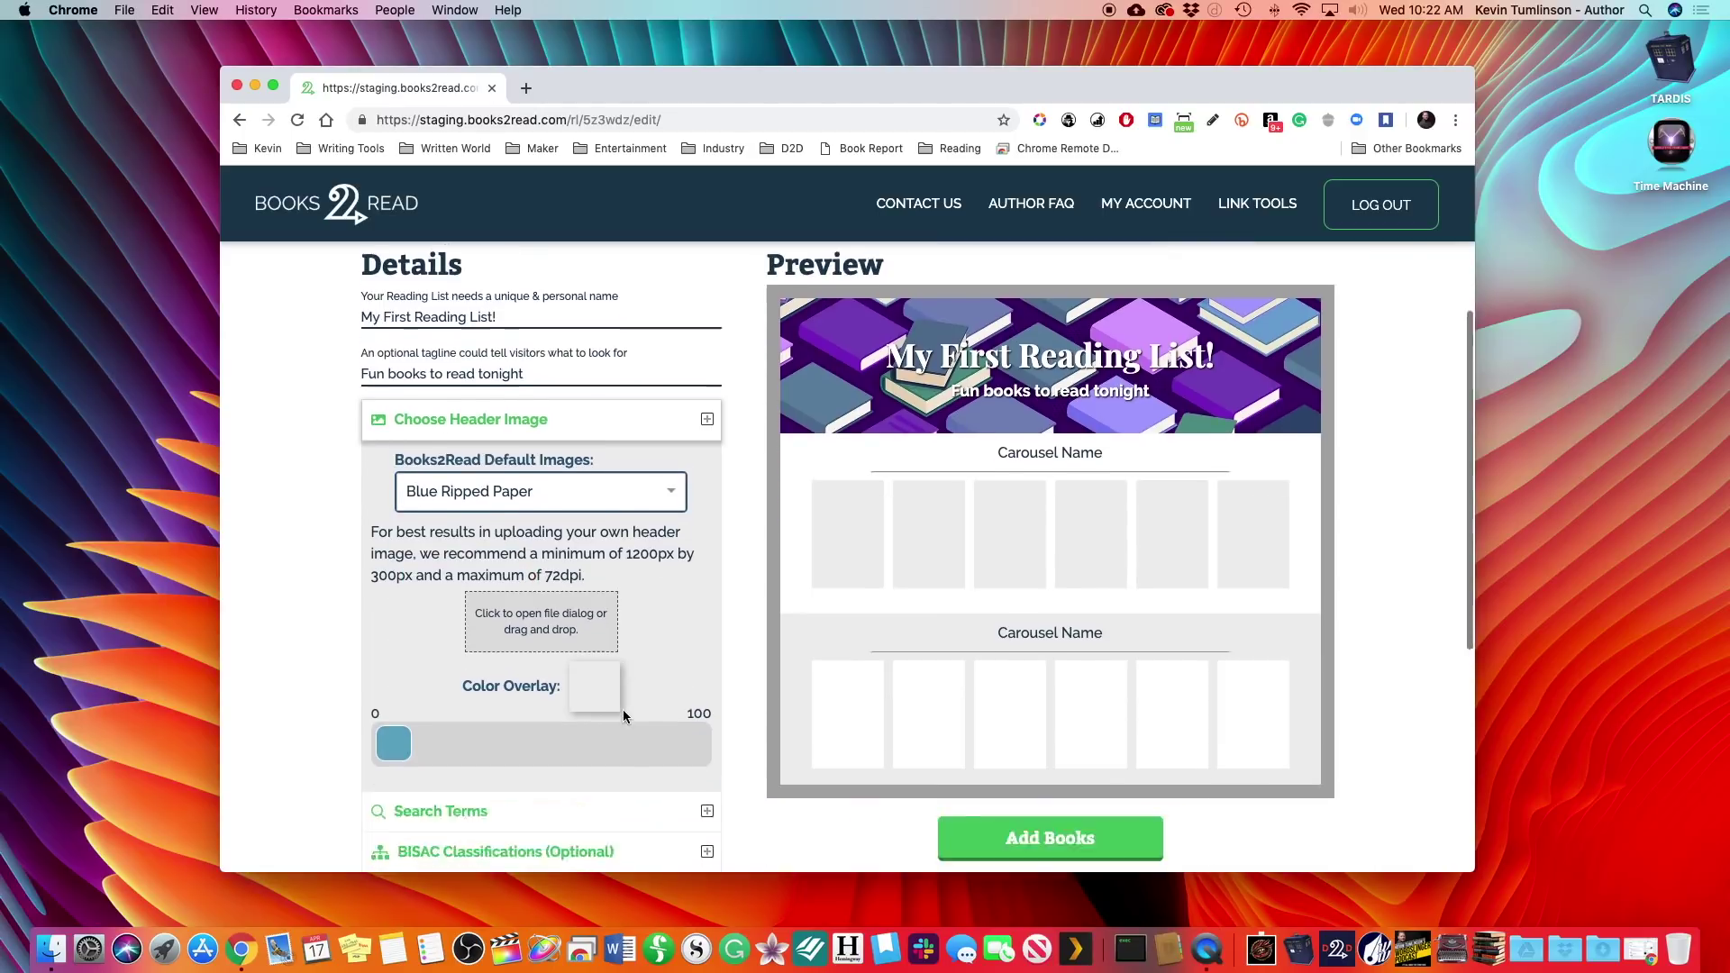
{"action": "left_click", "coordinate": [1022, 633]}
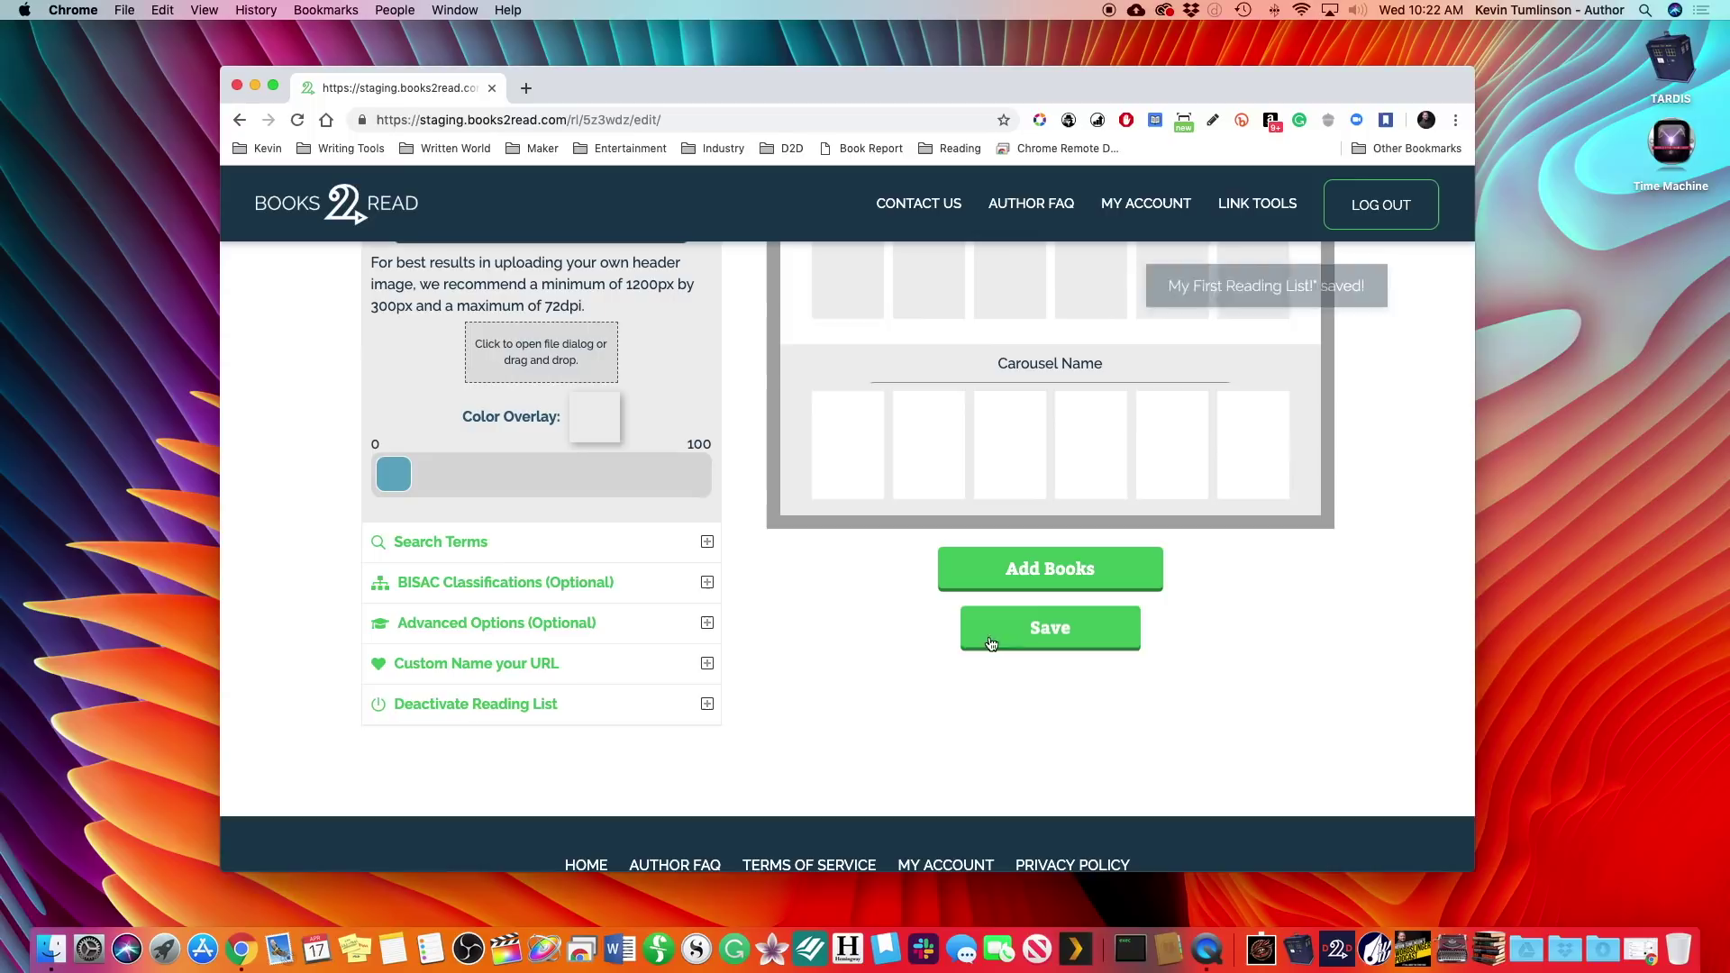
{"action": "scroll", "coordinate": [749, 600], "scroll_direction": "up", "scroll_amount": 5}
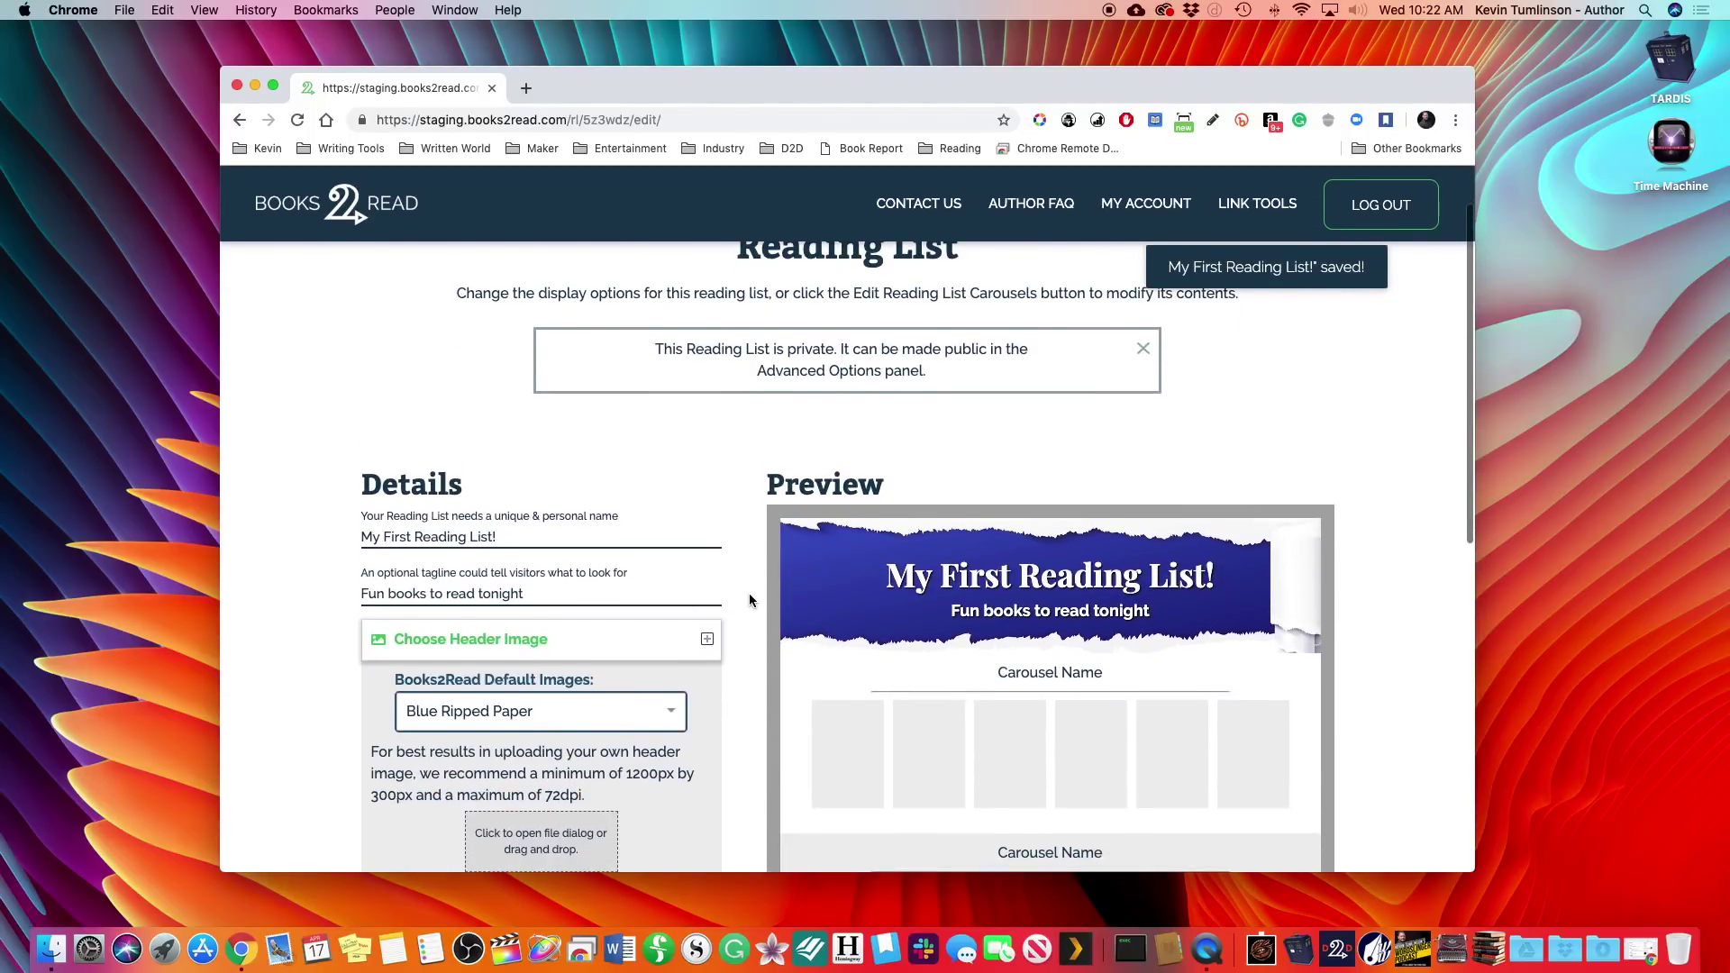
{"action": "scroll", "coordinate": [568, 637], "scroll_direction": "down", "scroll_amount": 2}
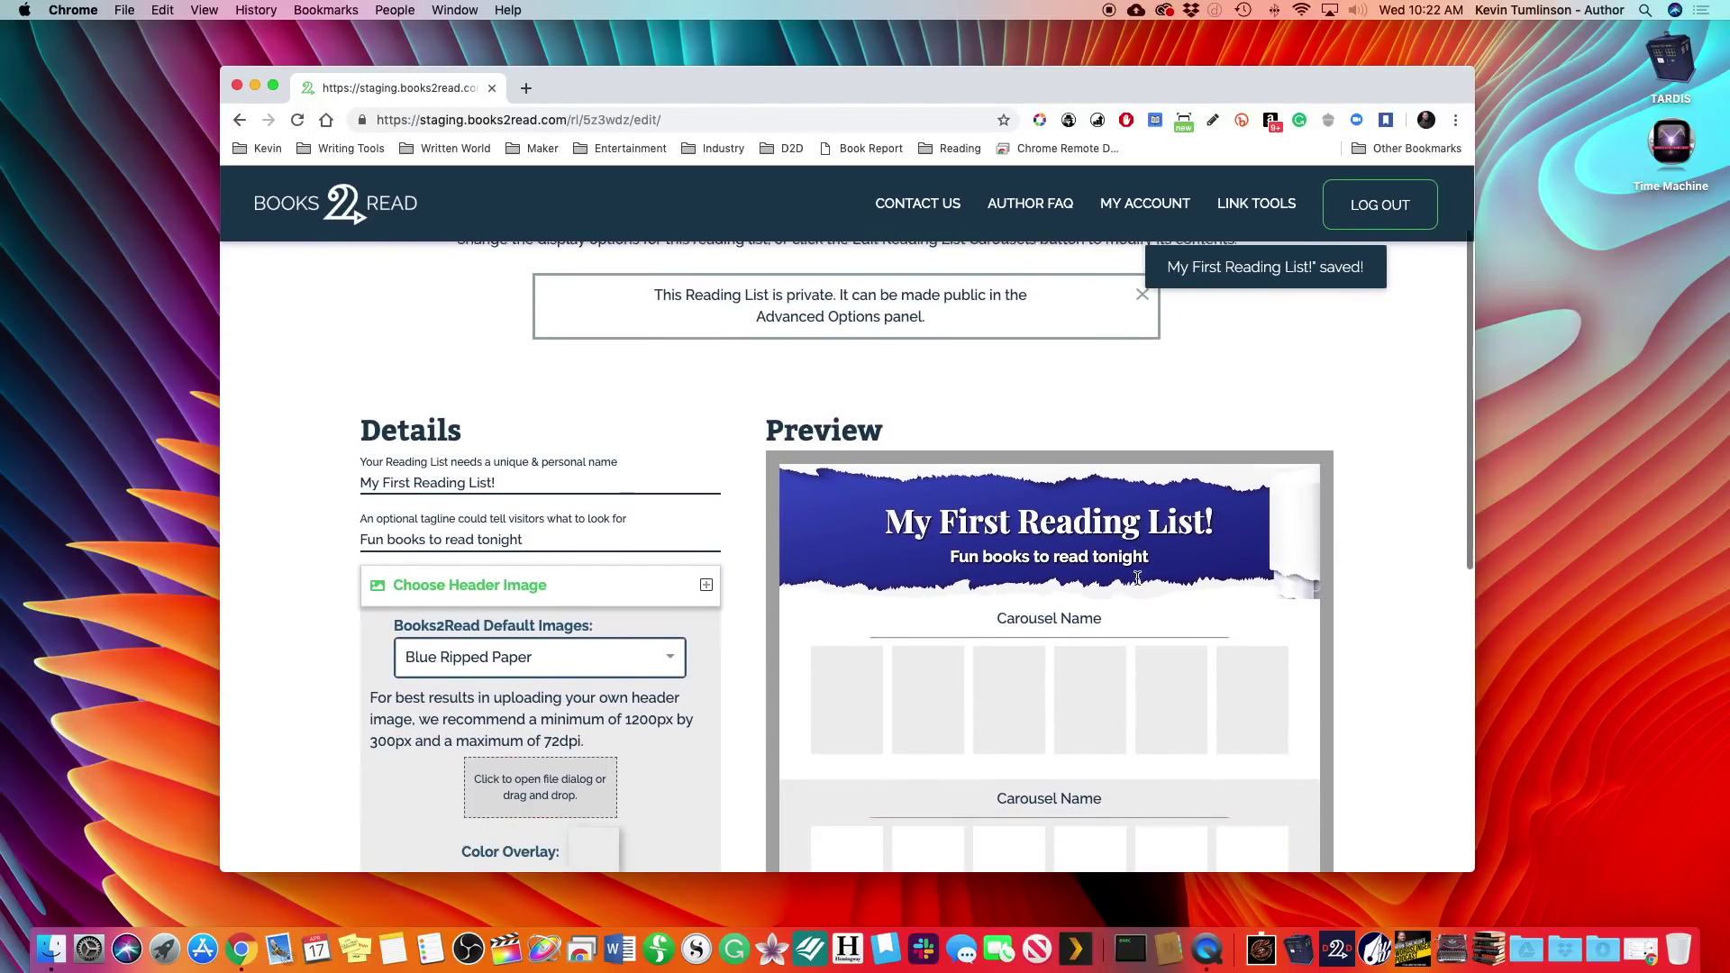
- Try the Wood Stage and then the Whiskey Border header images
{"action": "left_click", "coordinate": [555, 657]}
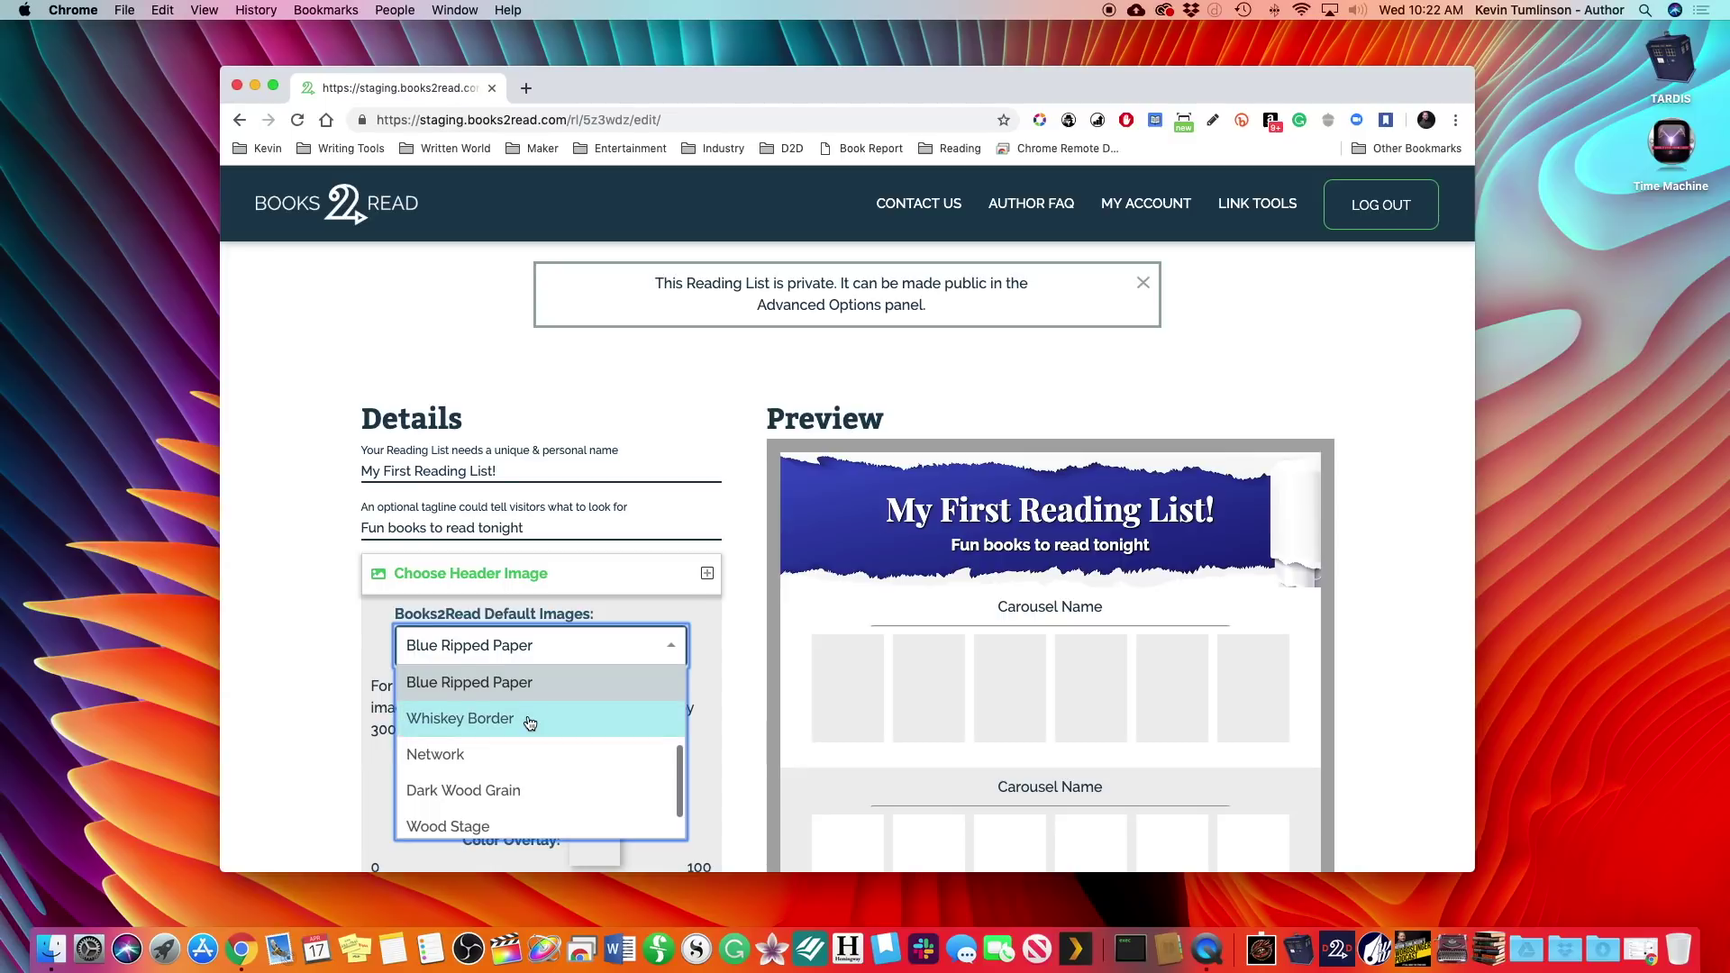
{"action": "scroll", "coordinate": [530, 724], "scroll_direction": "down", "scroll_amount": 1}
{"action": "left_click", "coordinate": [476, 783]}
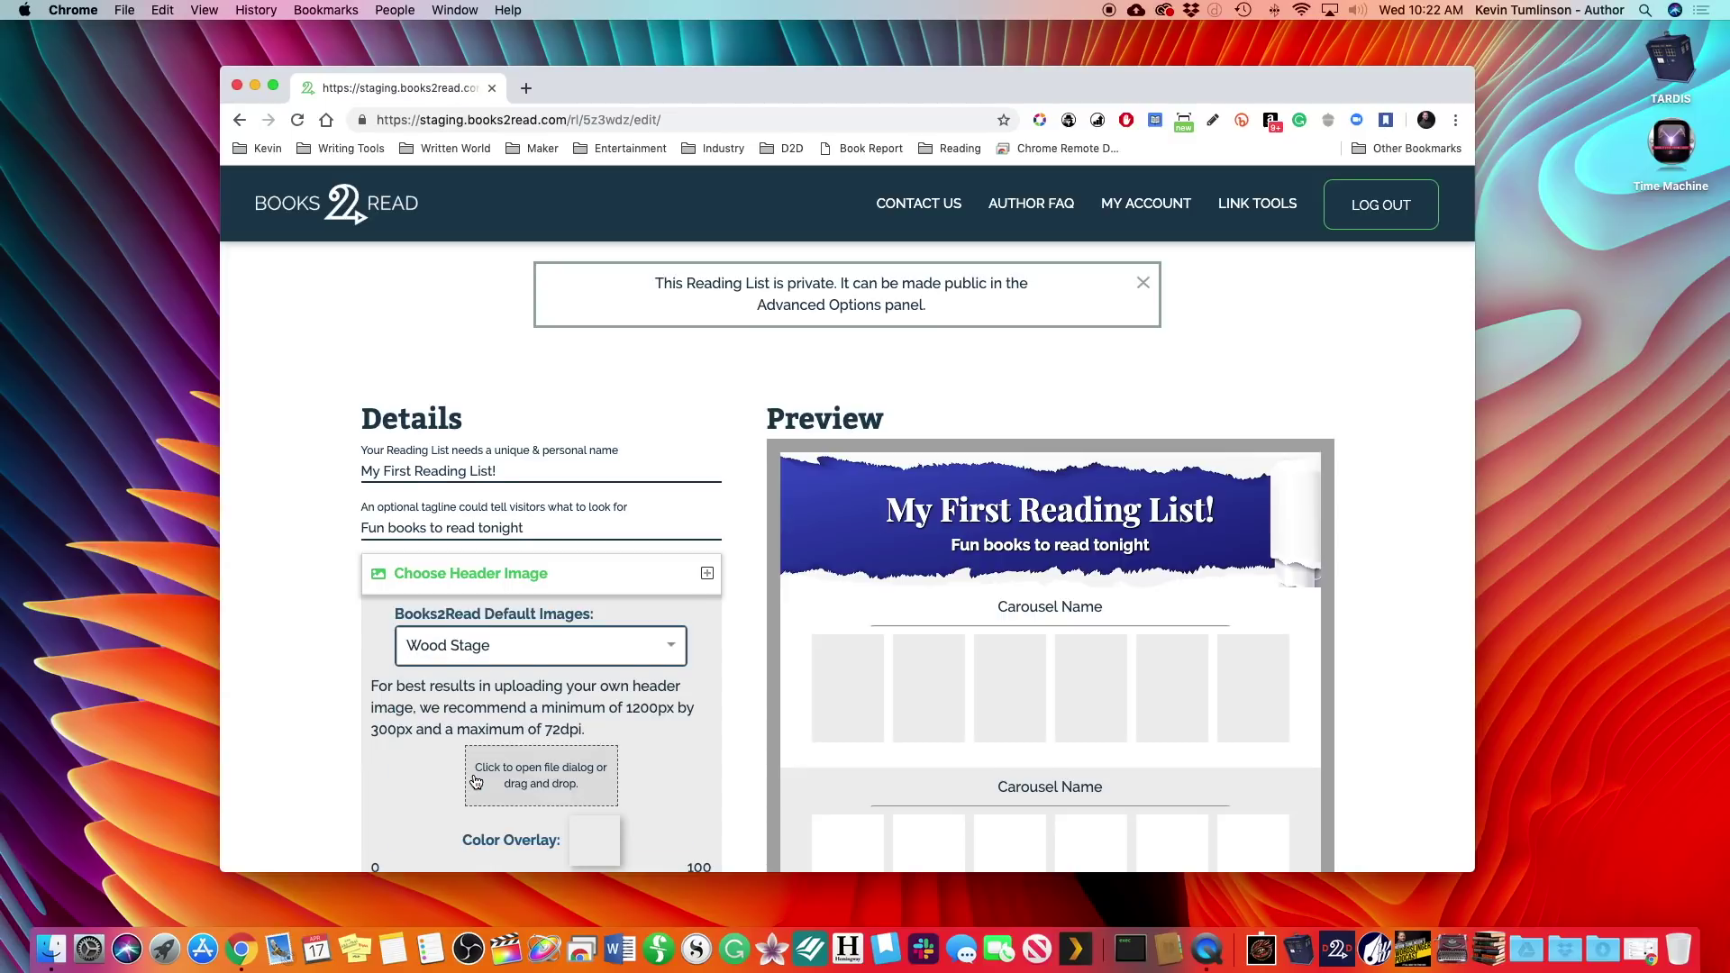
{"action": "scroll", "coordinate": [541, 757], "scroll_direction": "down", "scroll_amount": 4}
{"action": "scroll", "coordinate": [541, 657], "scroll_direction": "up", "scroll_amount": 5}
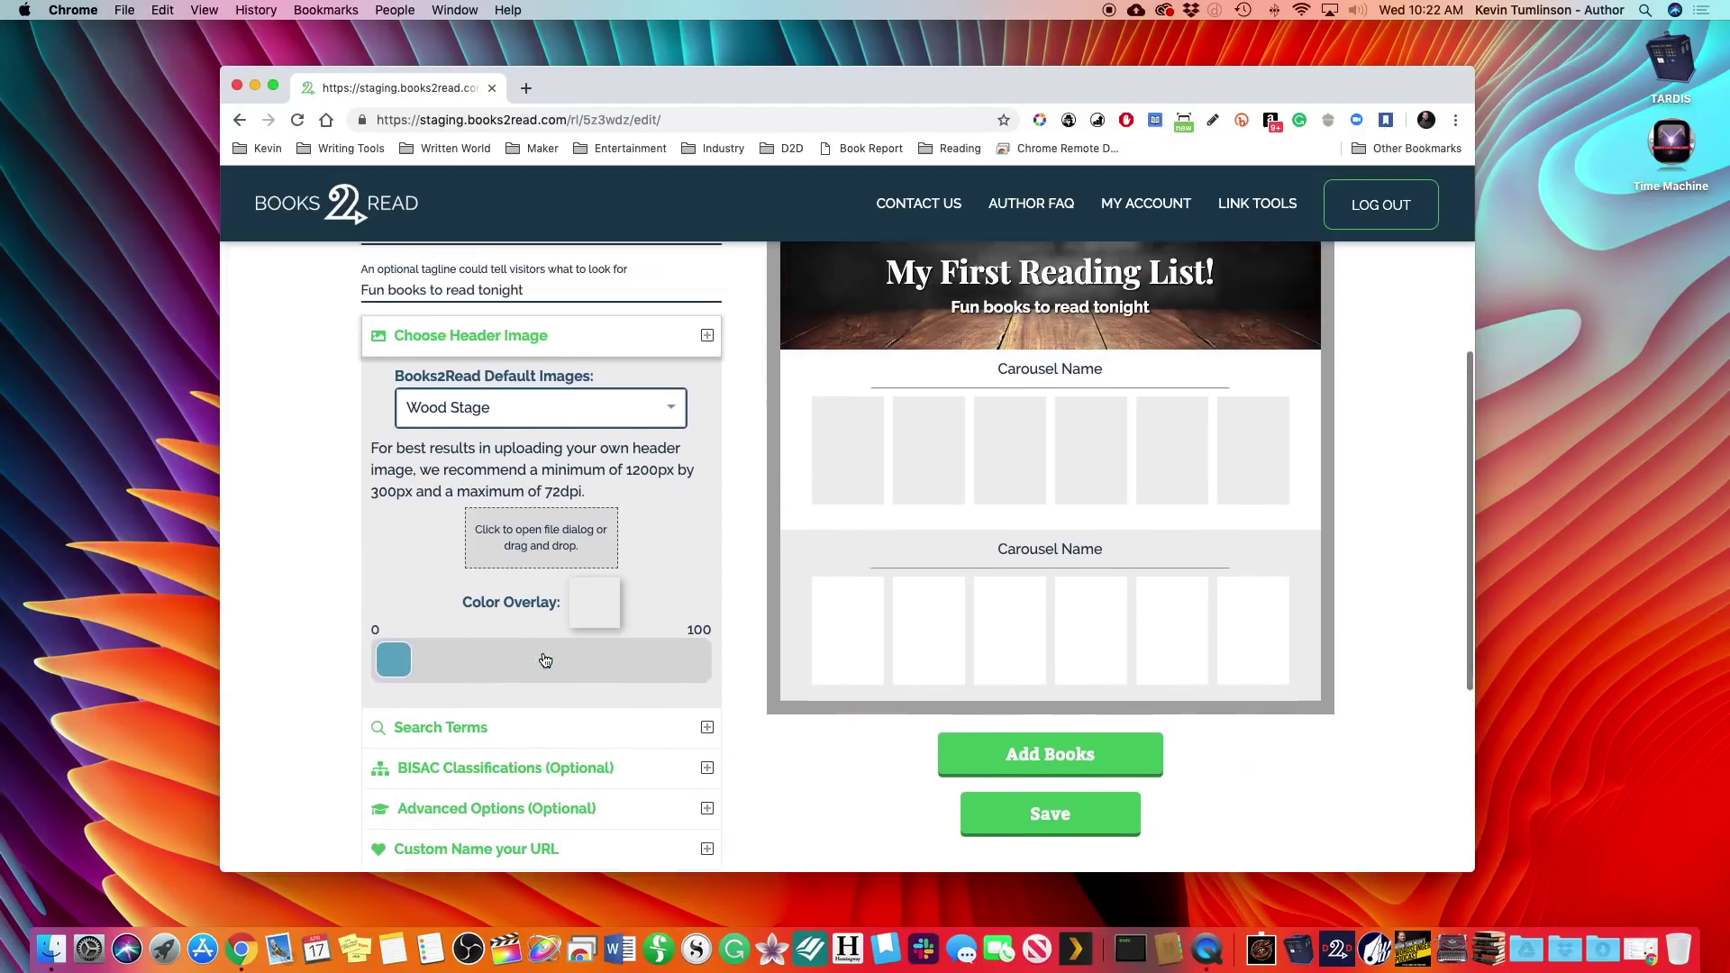
{"action": "scroll", "coordinate": [559, 585], "scroll_direction": "down", "scroll_amount": 1}
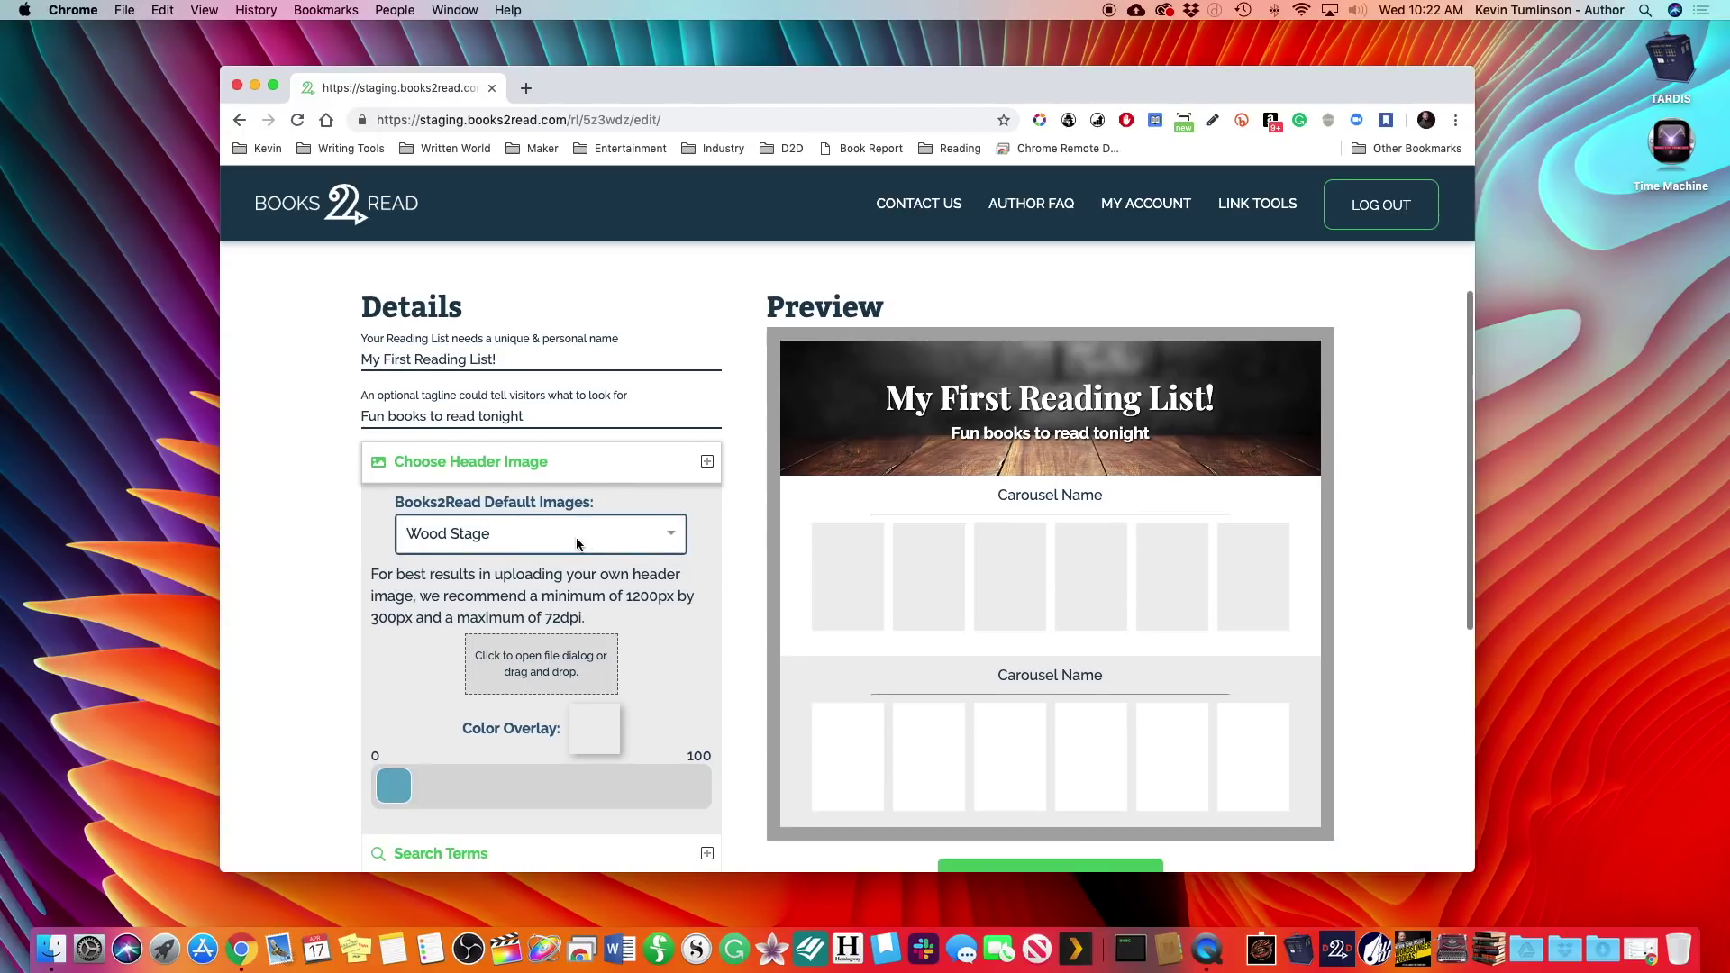
{"action": "left_click", "coordinate": [548, 552]}
{"action": "left_click", "coordinate": [536, 566]}
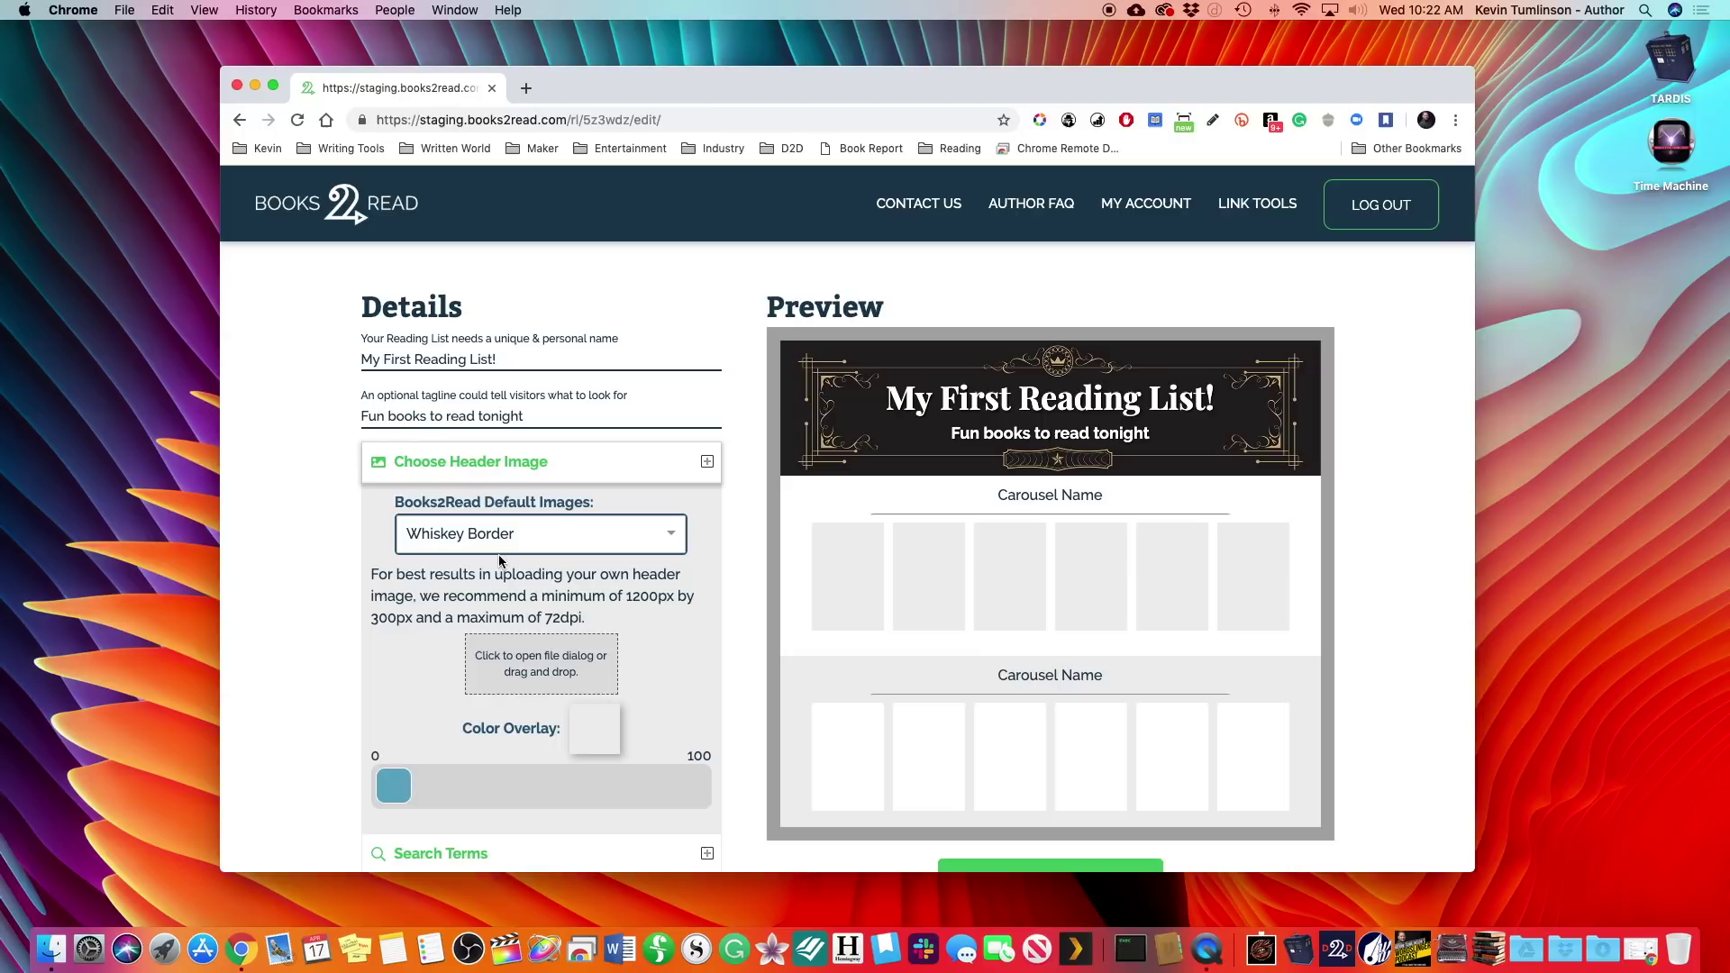
- Switch through the Network and Redlines headers, ending on Audio Relaxation
{"action": "left_click", "coordinate": [511, 541]}
{"action": "left_click", "coordinate": [469, 606]}
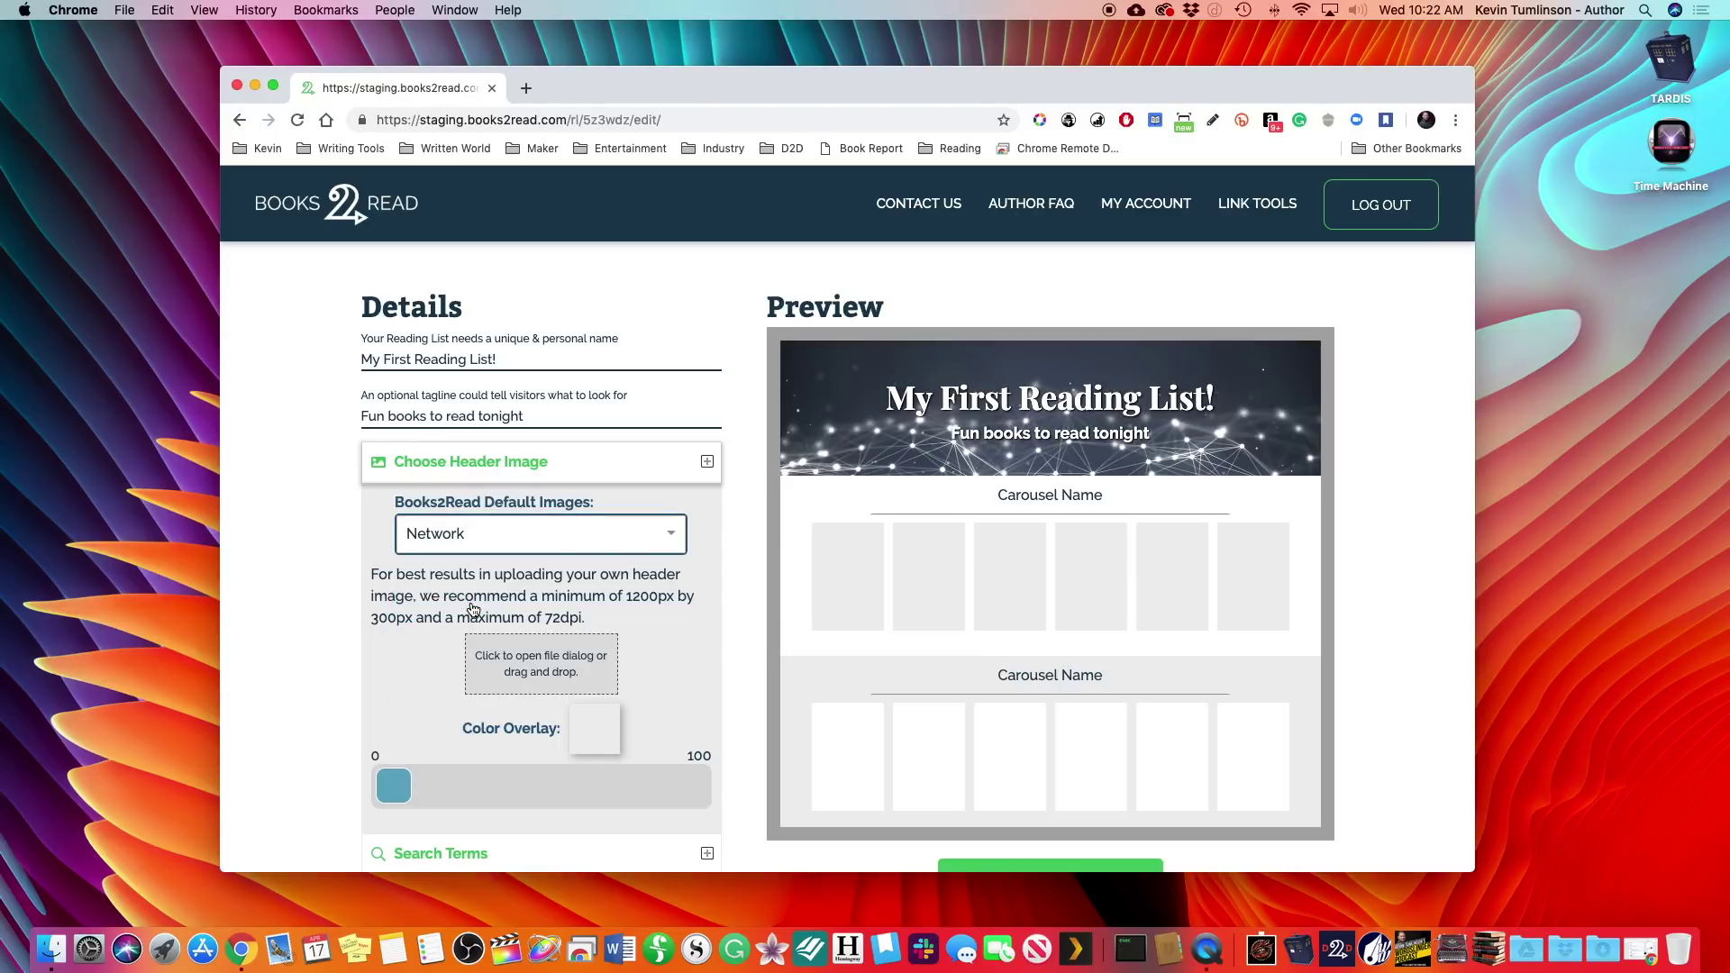
{"action": "left_click", "coordinate": [501, 533]}
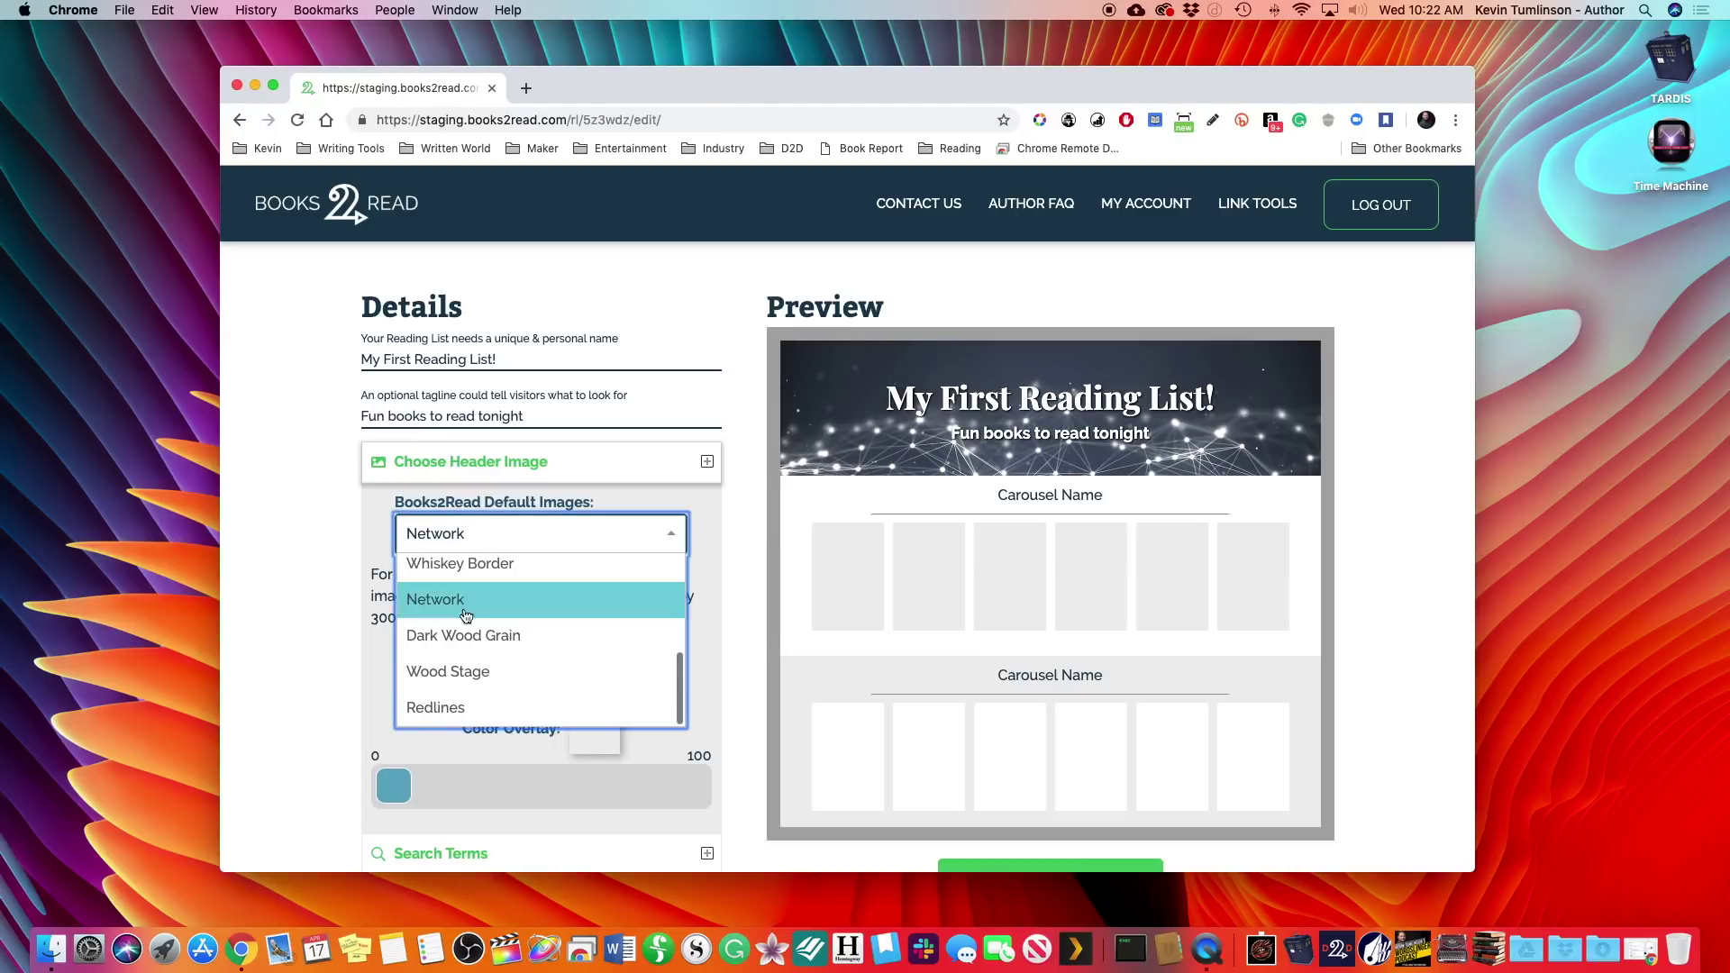
{"action": "left_click", "coordinate": [442, 708]}
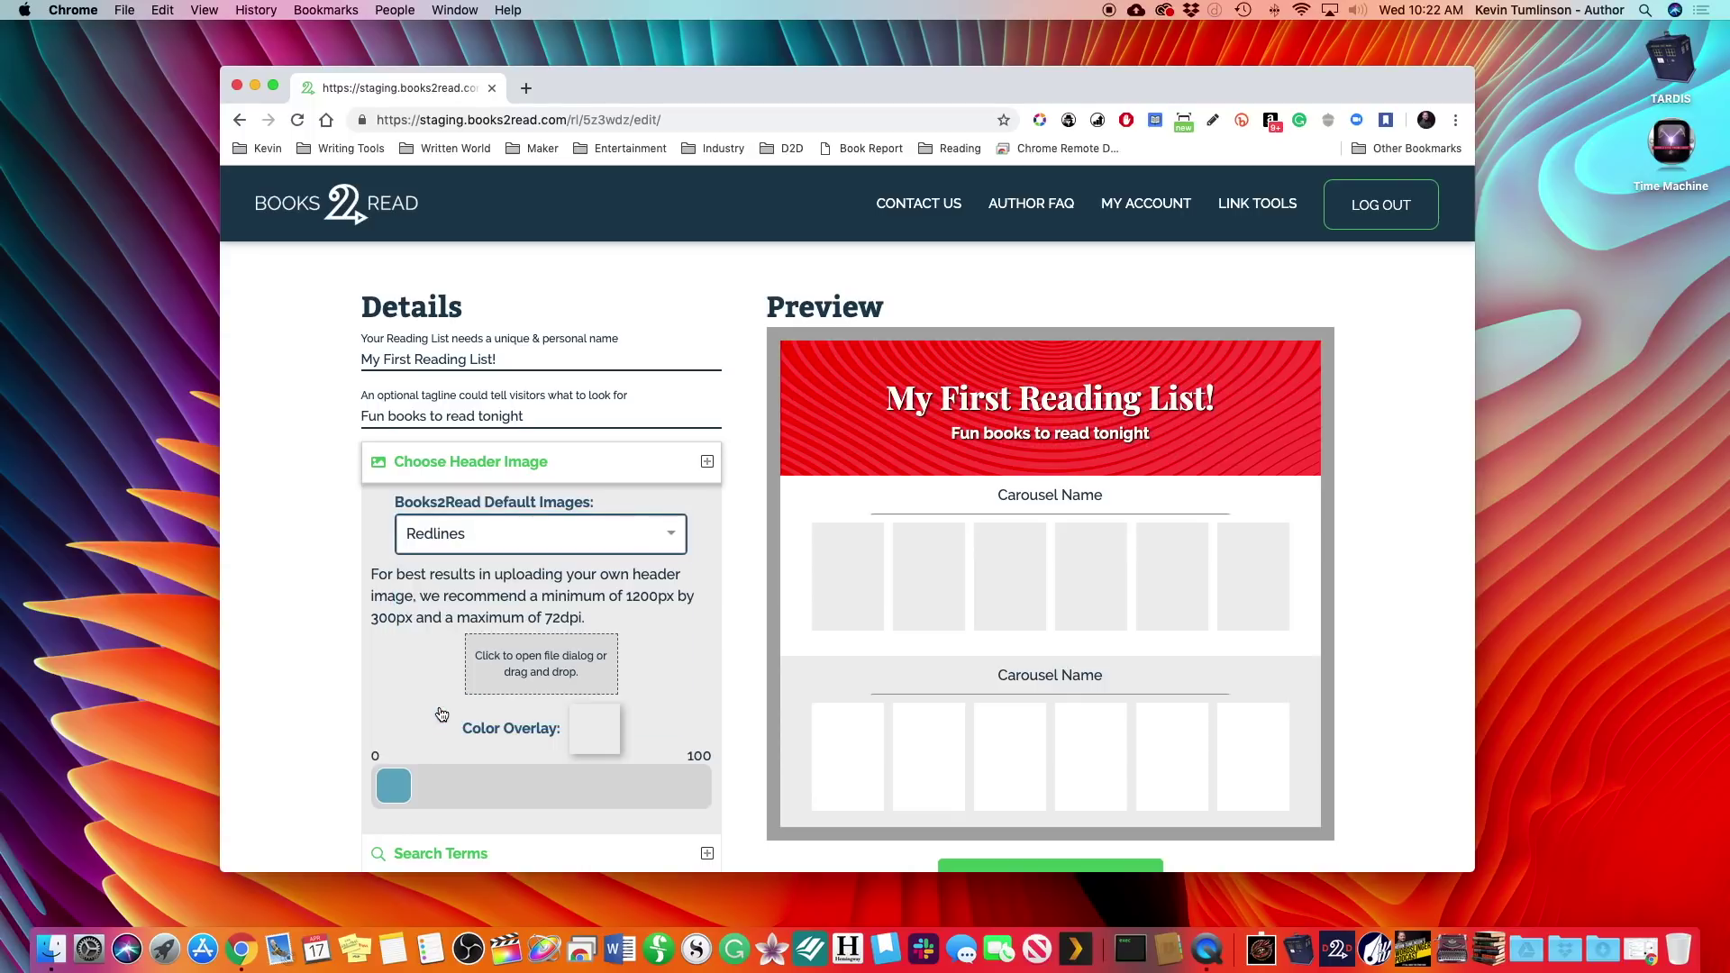
{"action": "left_click", "coordinate": [498, 532]}
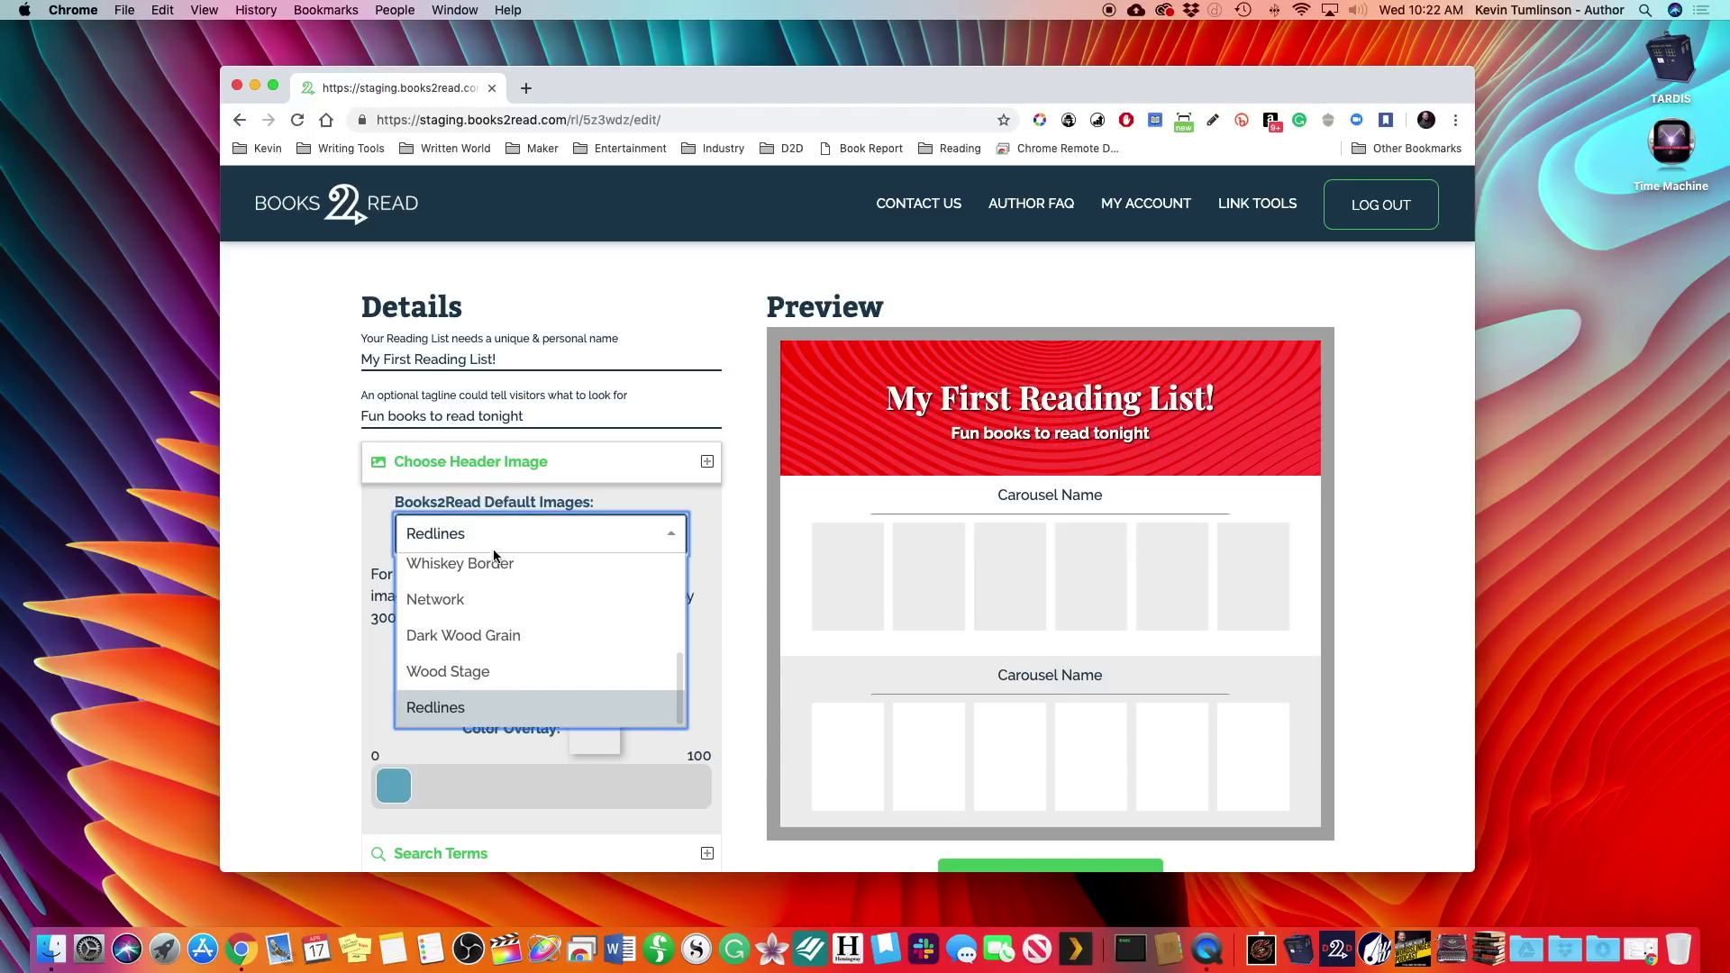
{"action": "scroll", "coordinate": [496, 613], "scroll_direction": "up", "scroll_amount": 4}
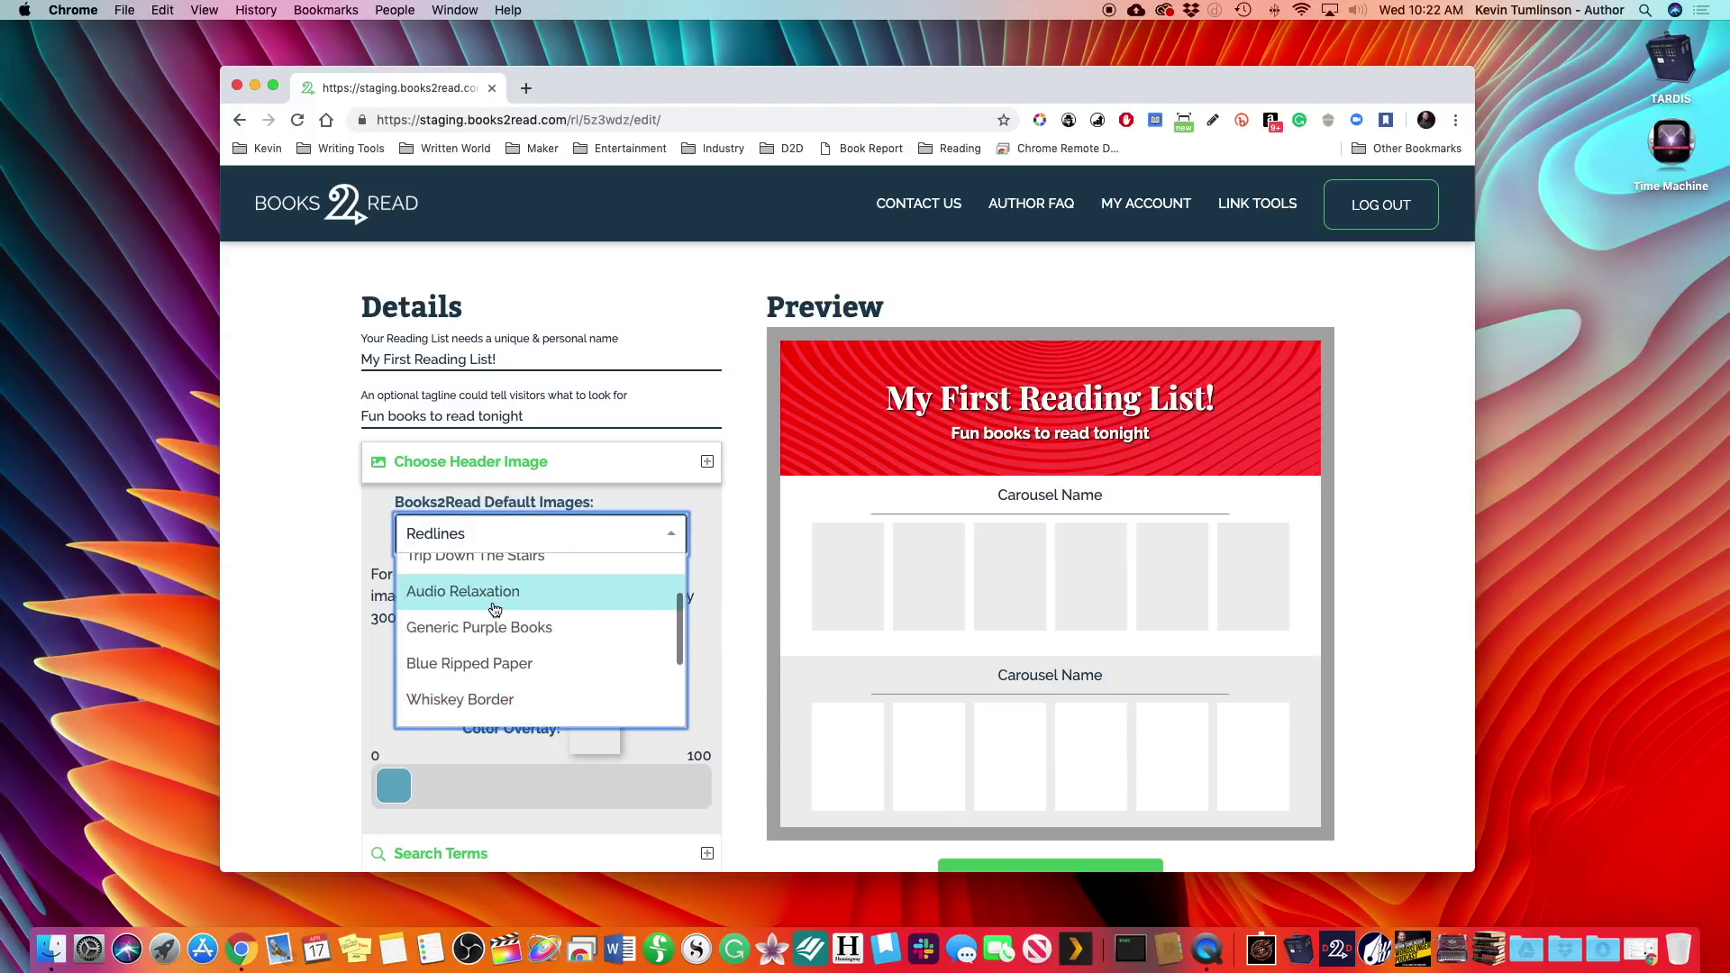
{"action": "scroll", "coordinate": [491, 608], "scroll_direction": "up", "scroll_amount": 2}
{"action": "left_click", "coordinate": [480, 653]}
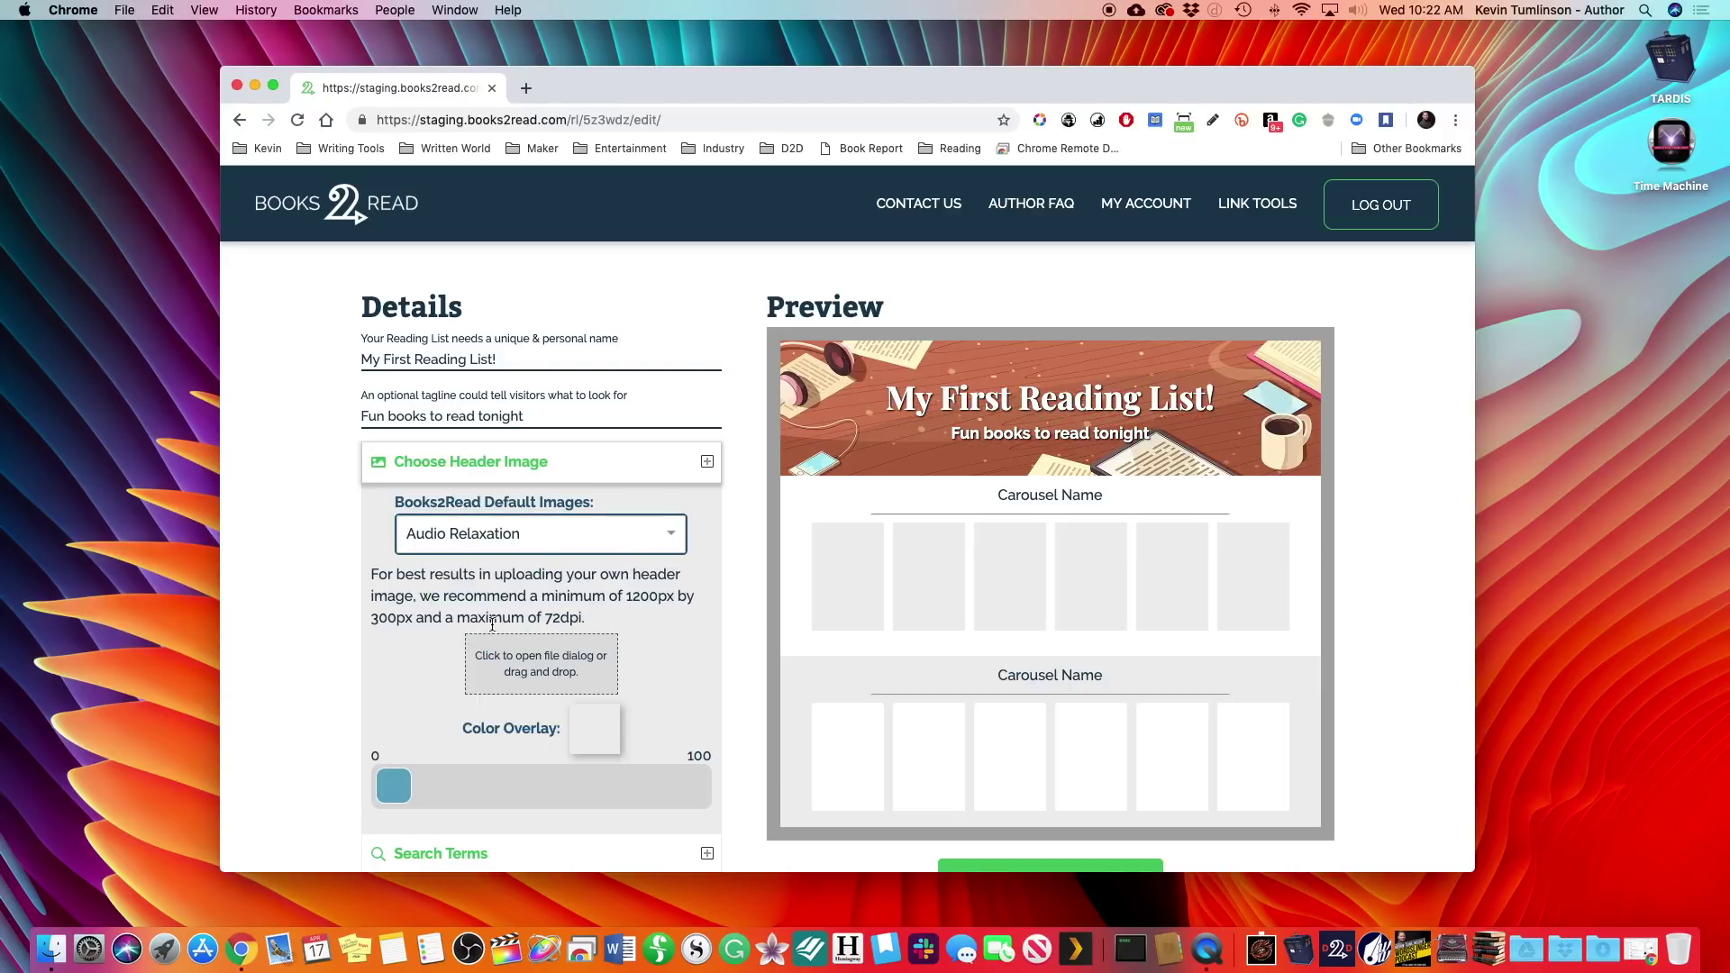
- Pick Trip Down The Stairs from the default images, showing the grey spiral staircase
{"action": "left_click", "coordinate": [535, 534]}
{"action": "scroll", "coordinate": [509, 613], "scroll_direction": "up", "scroll_amount": 3}
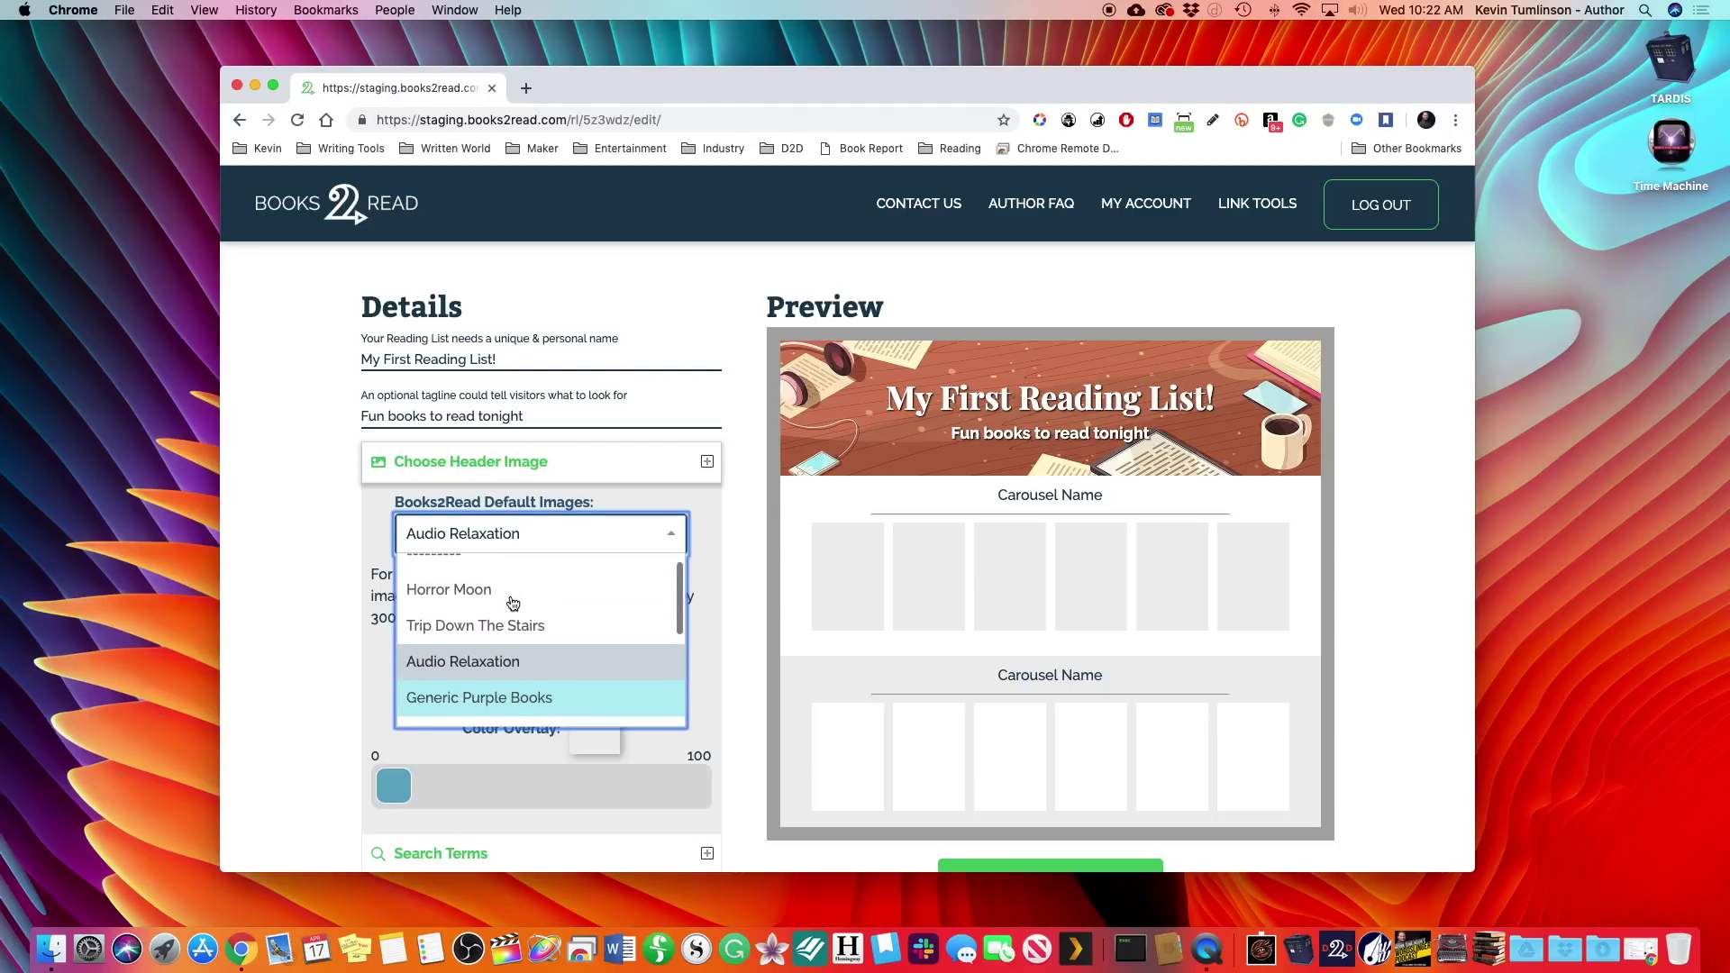
{"action": "left_click", "coordinate": [502, 631]}
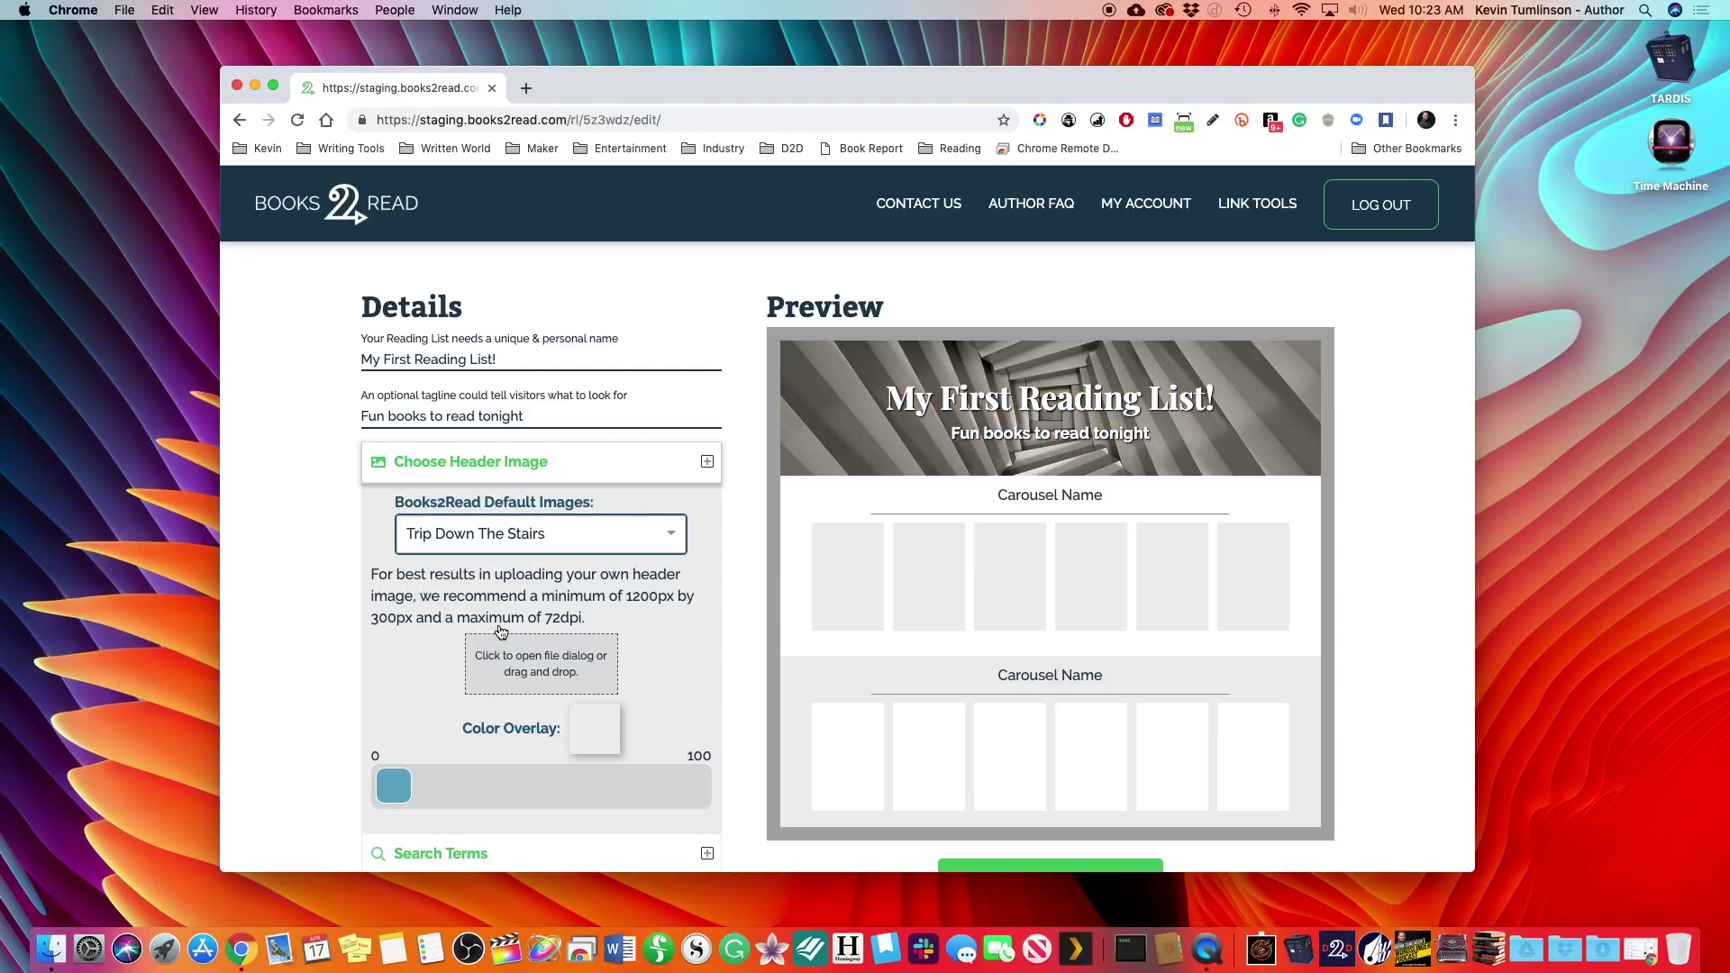
{"action": "scroll", "coordinate": [502, 630], "scroll_direction": "down", "scroll_amount": 3}
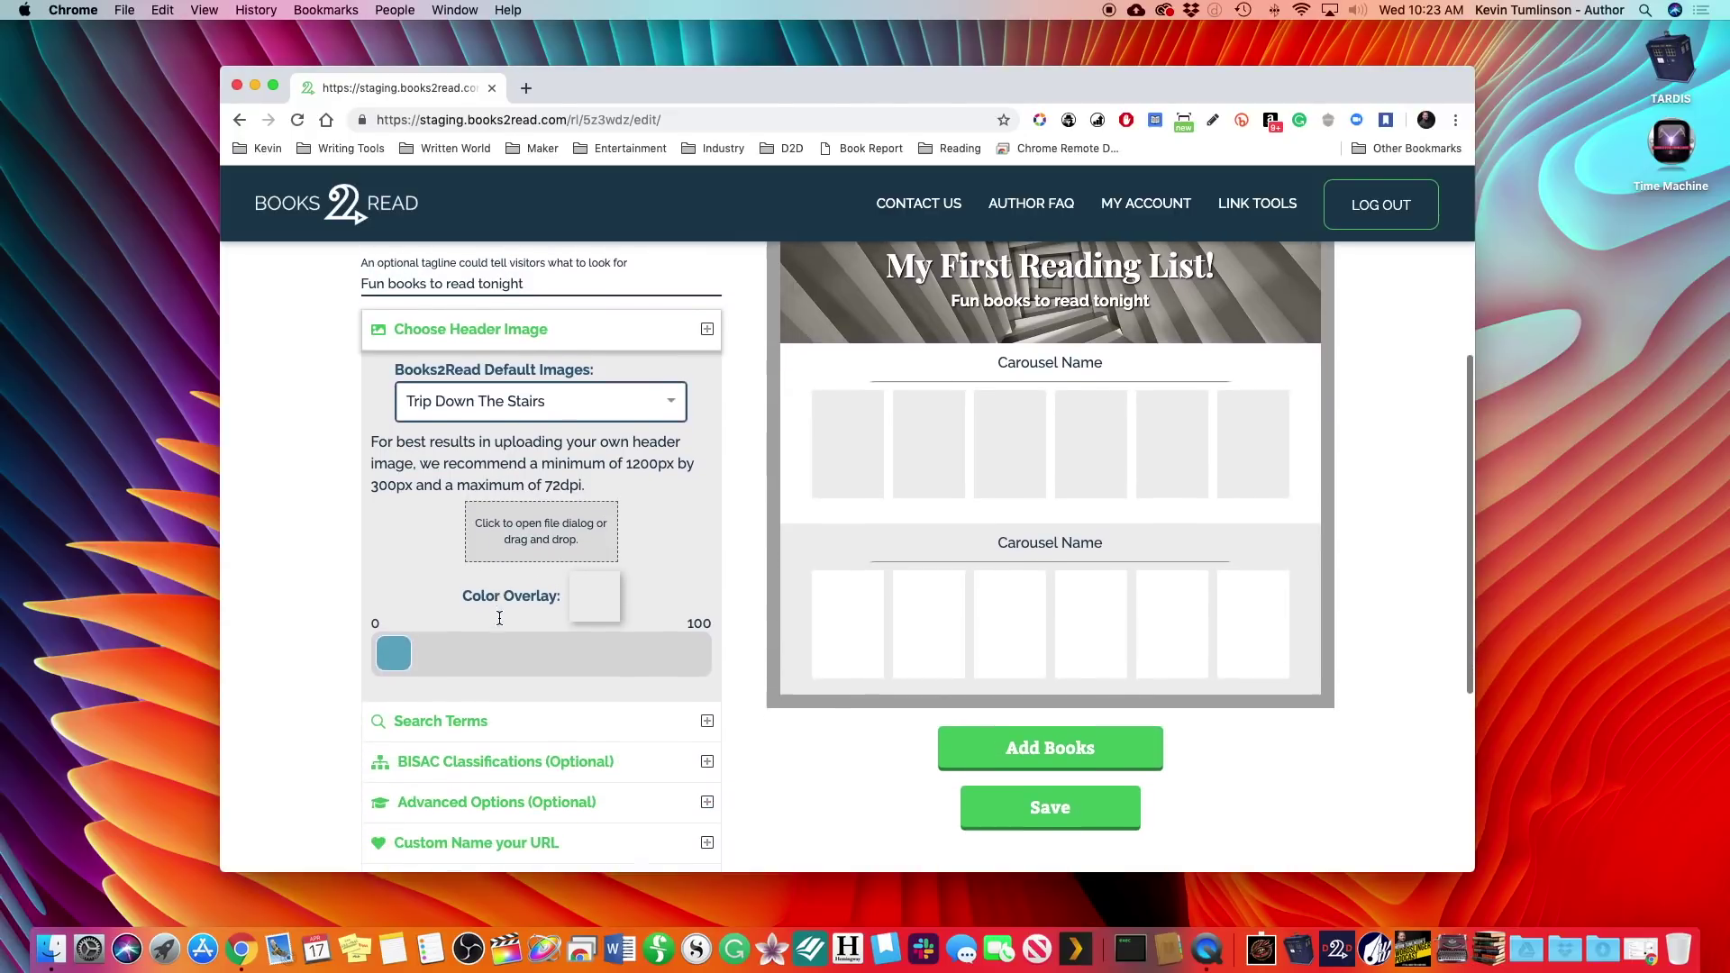
{"action": "scroll", "coordinate": [614, 479], "scroll_direction": "up", "scroll_amount": 3}
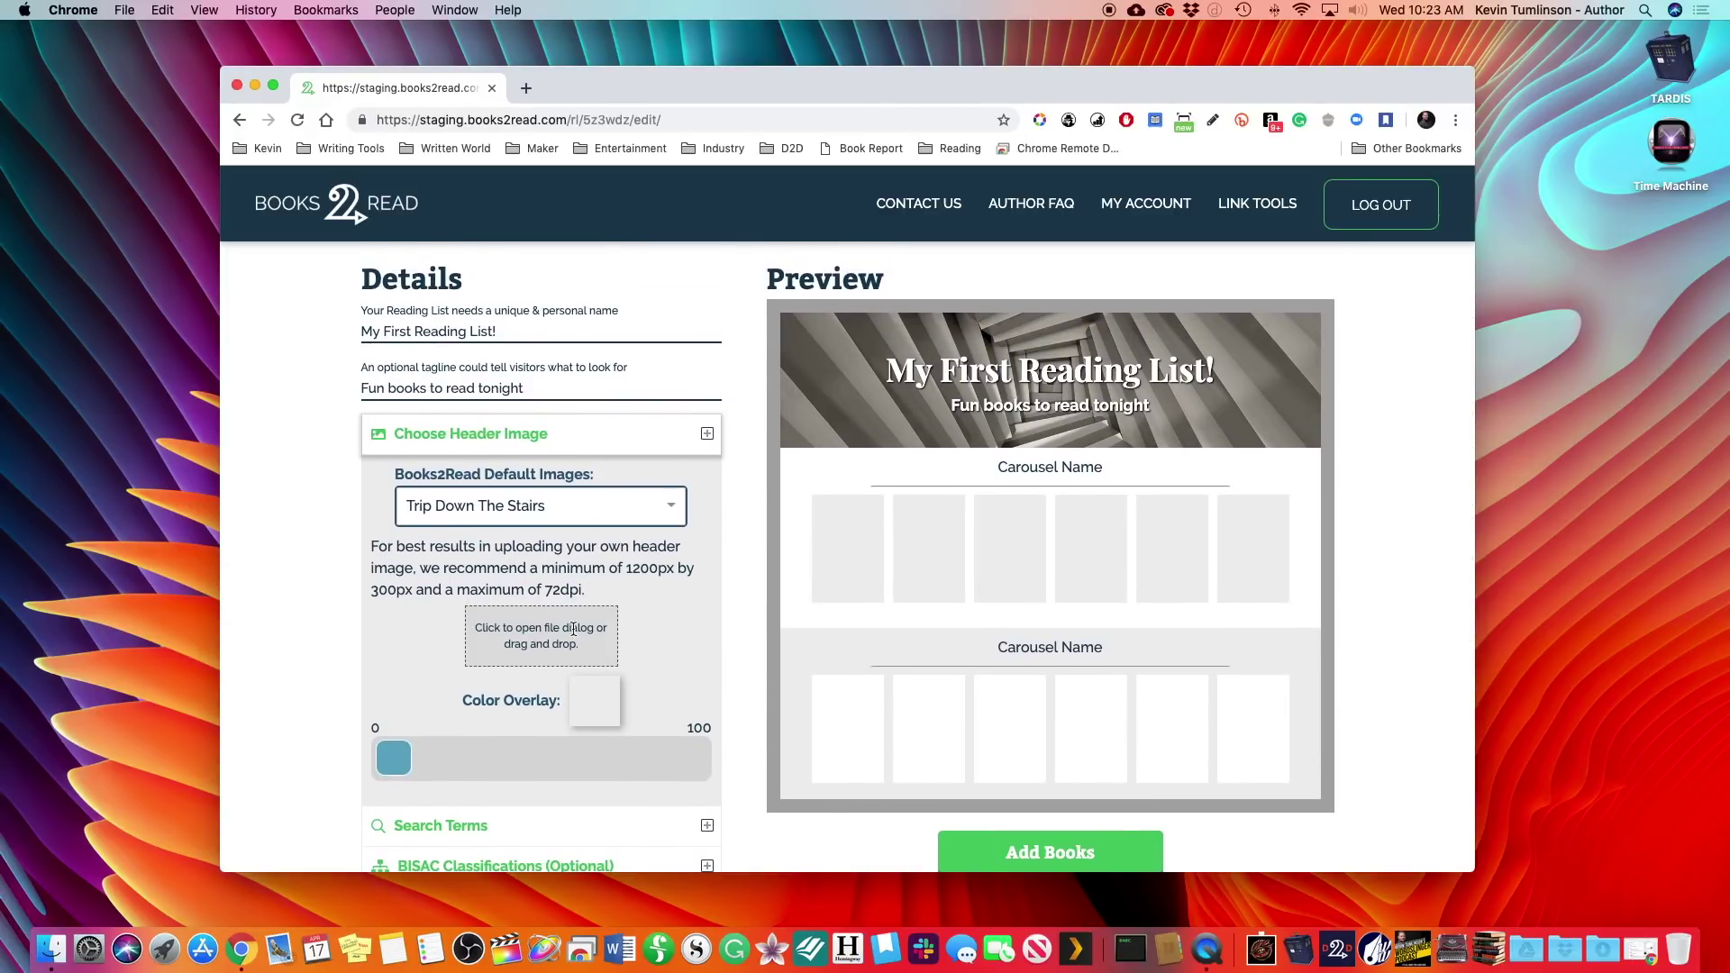
- Add a purple colour overlay to the header and raise its opacity
{"action": "left_click", "coordinate": [595, 702]}
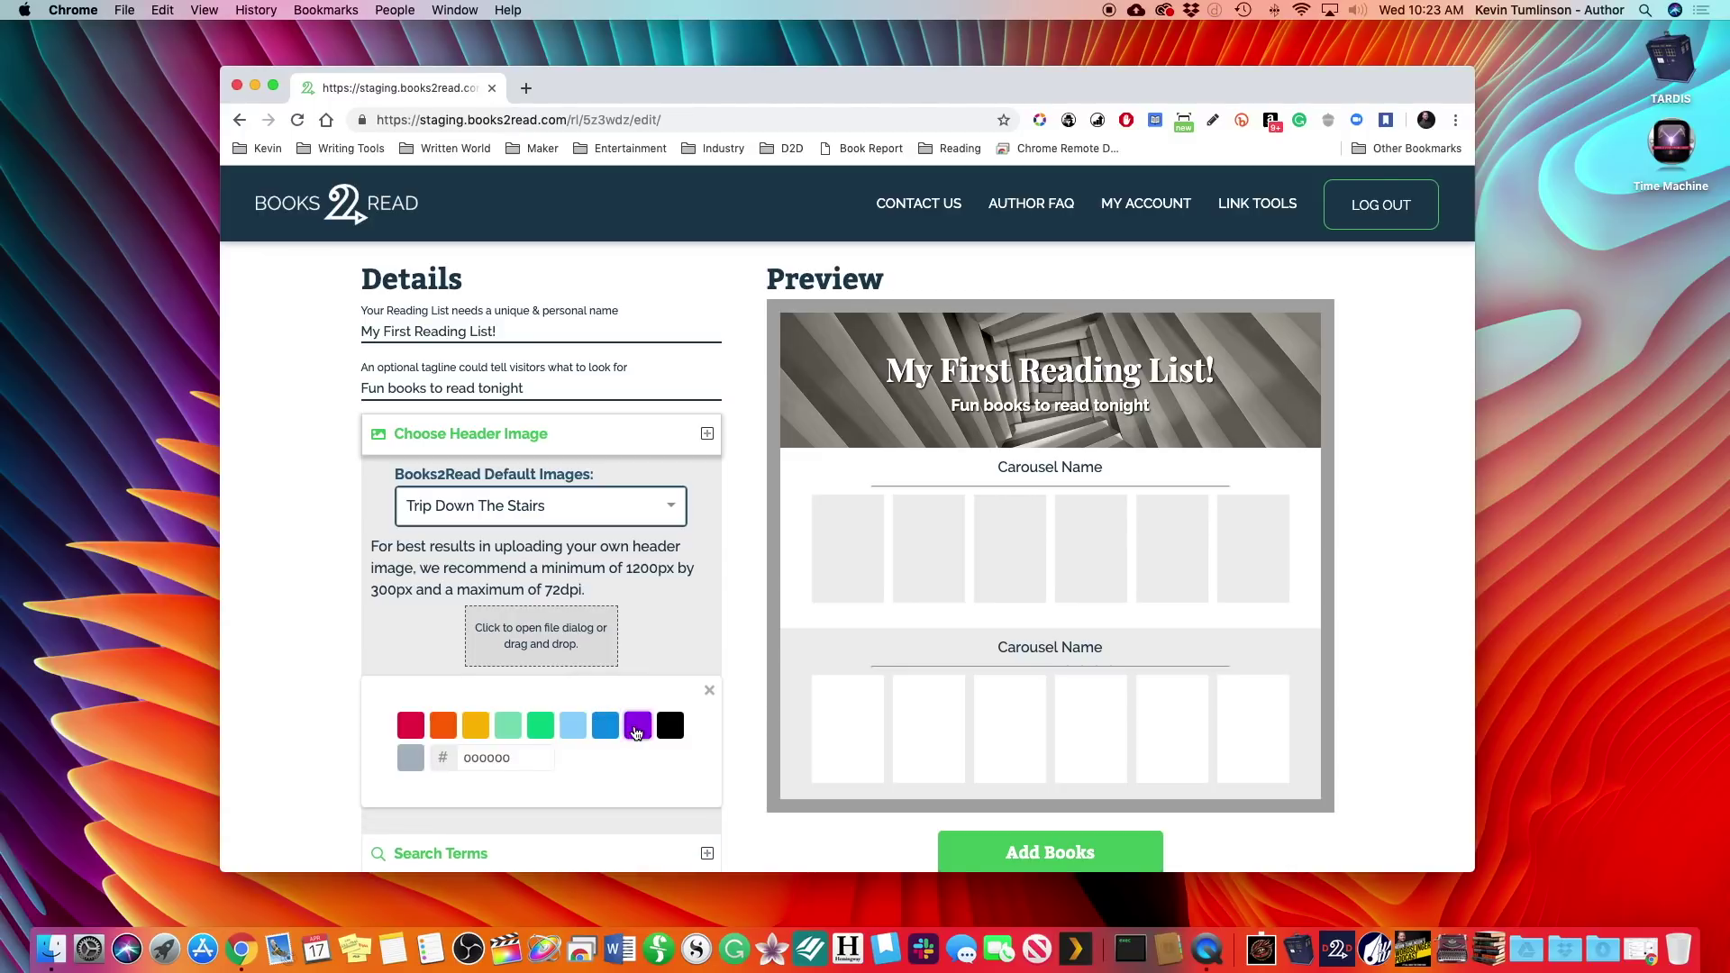
{"action": "left_click", "coordinate": [636, 730]}
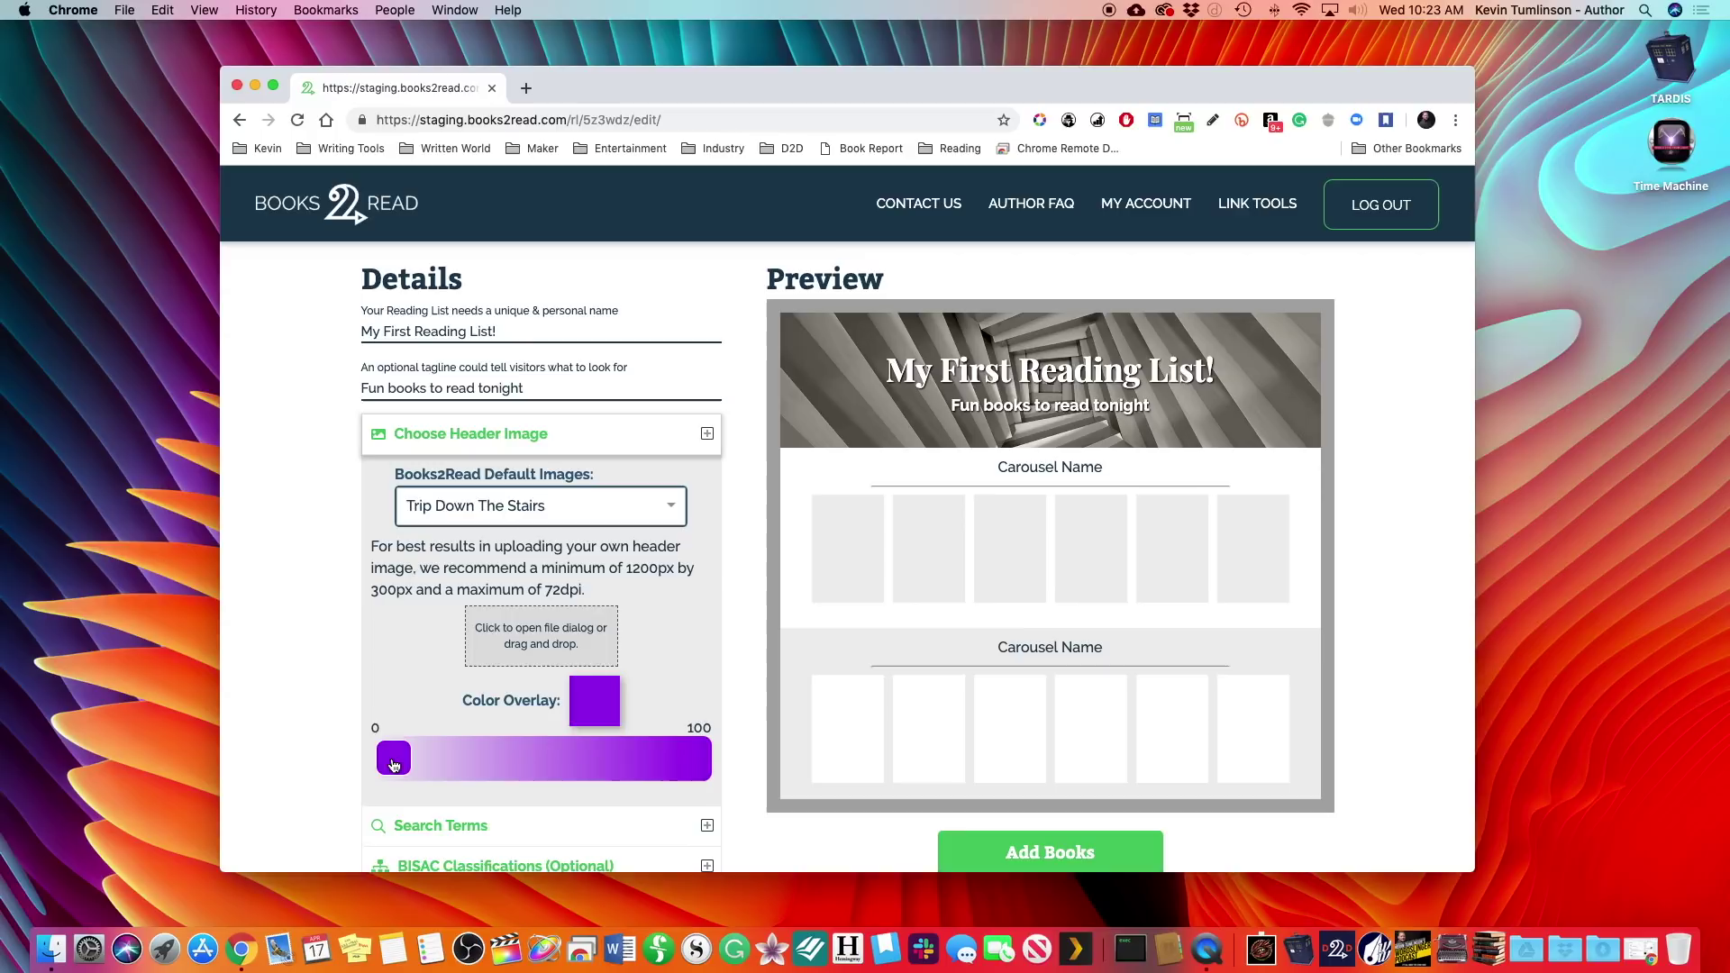
{"action": "left_click_drag", "start_coordinate": [395, 759], "coordinate": [502, 764]}
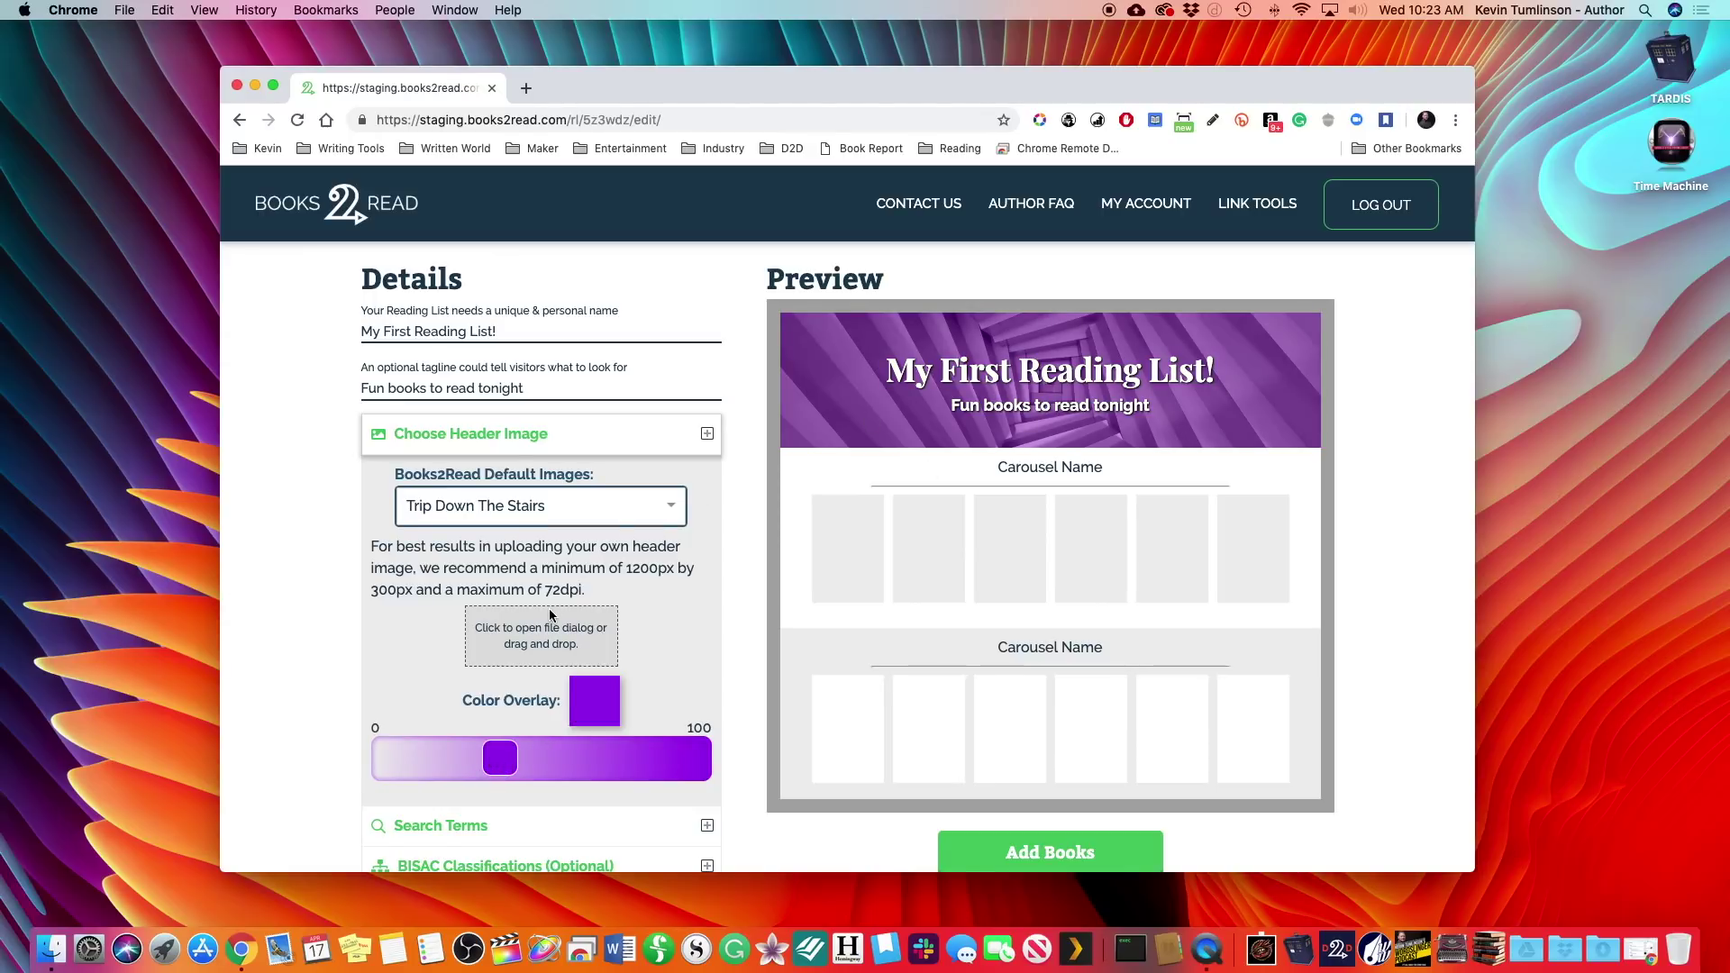
- Save the reading list and collapse the Choose Header Image section
{"action": "scroll", "coordinate": [552, 618], "scroll_direction": "down", "scroll_amount": 3}
{"action": "scroll", "coordinate": [549, 615], "scroll_direction": "down", "scroll_amount": 2}
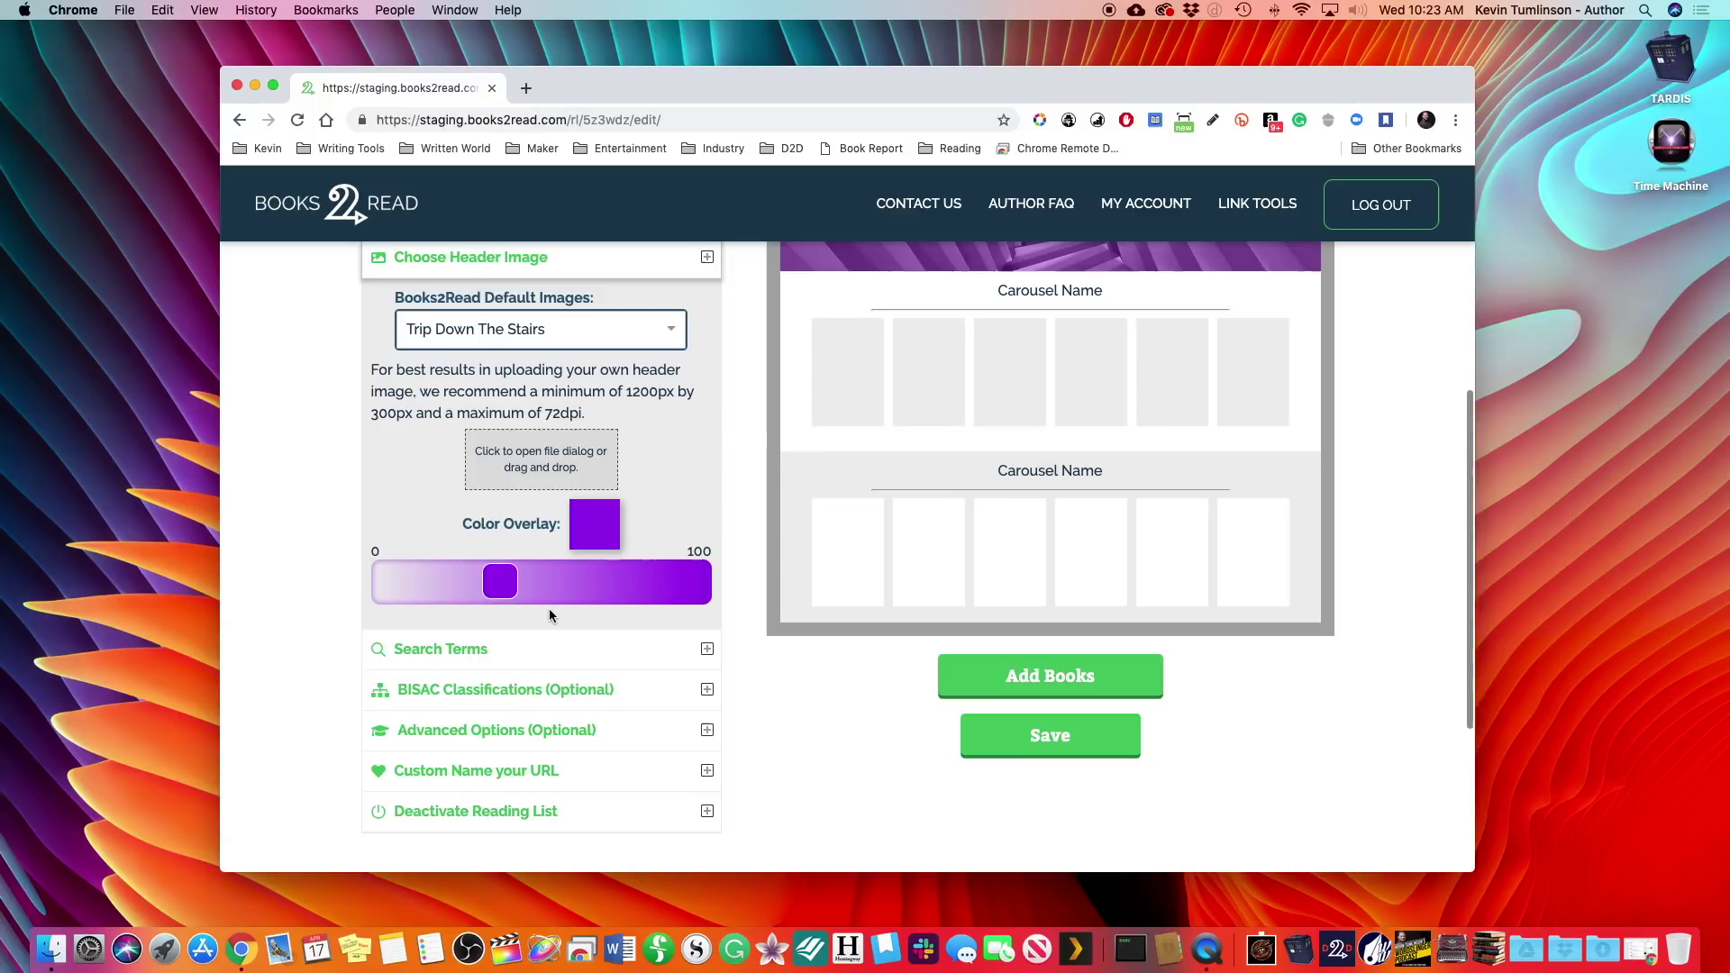
{"action": "left_click", "coordinate": [1027, 694]}
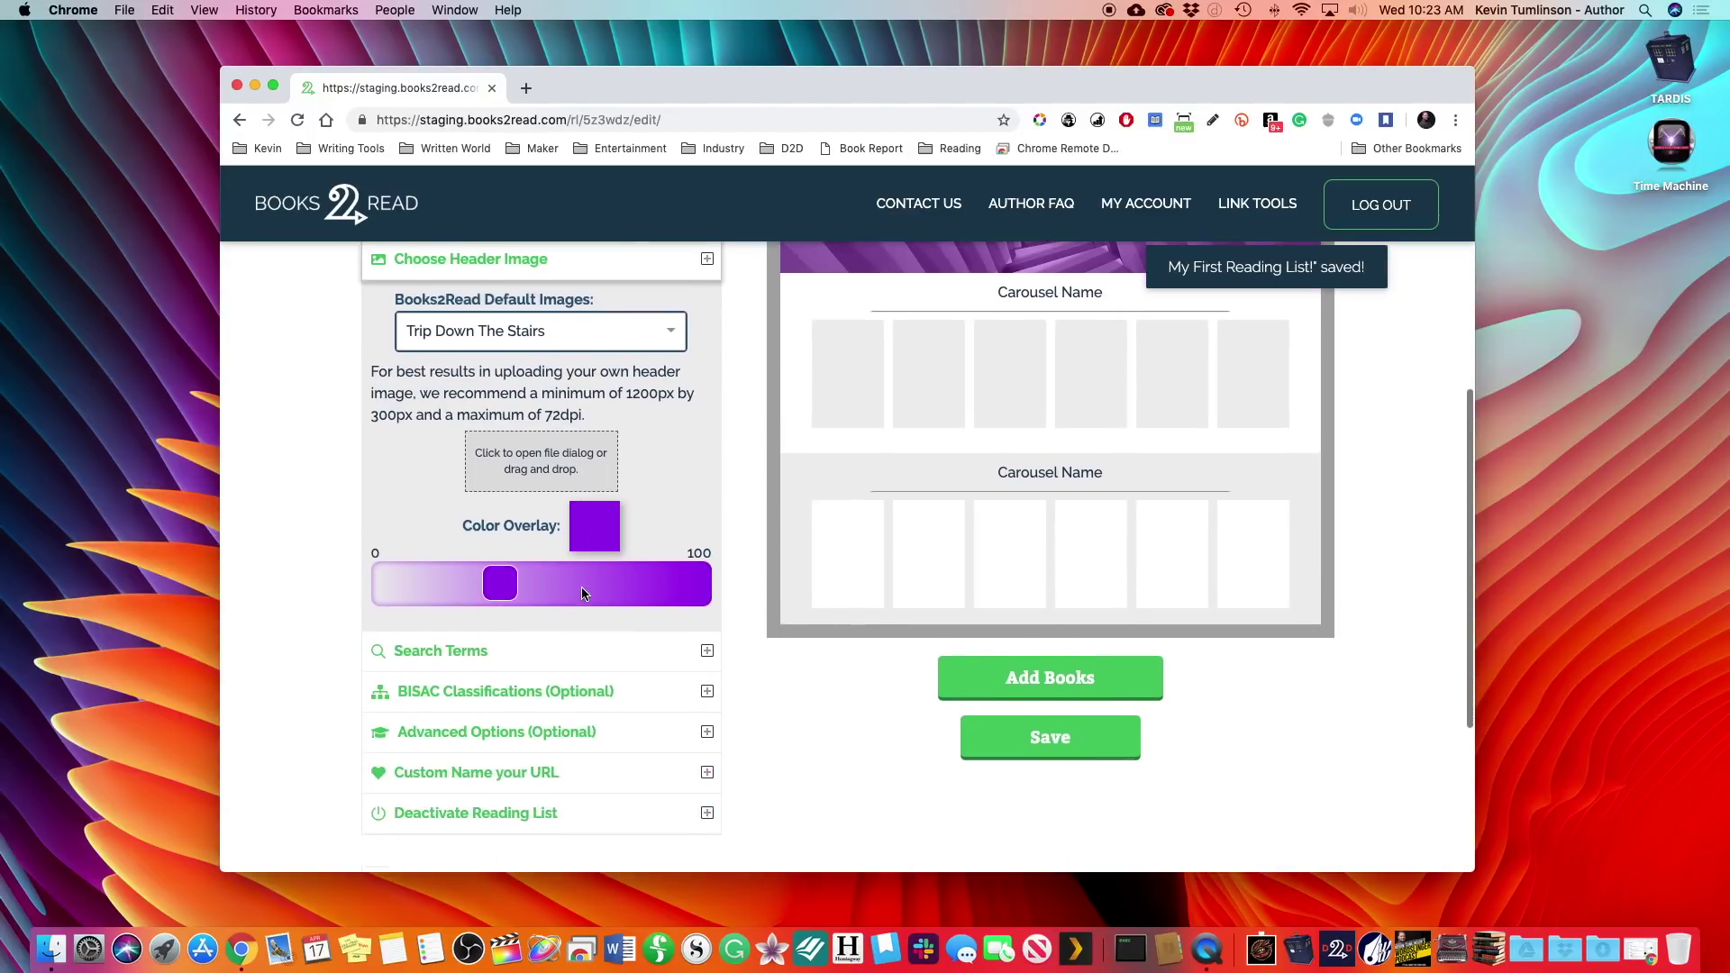
{"action": "left_click", "coordinate": [706, 392]}
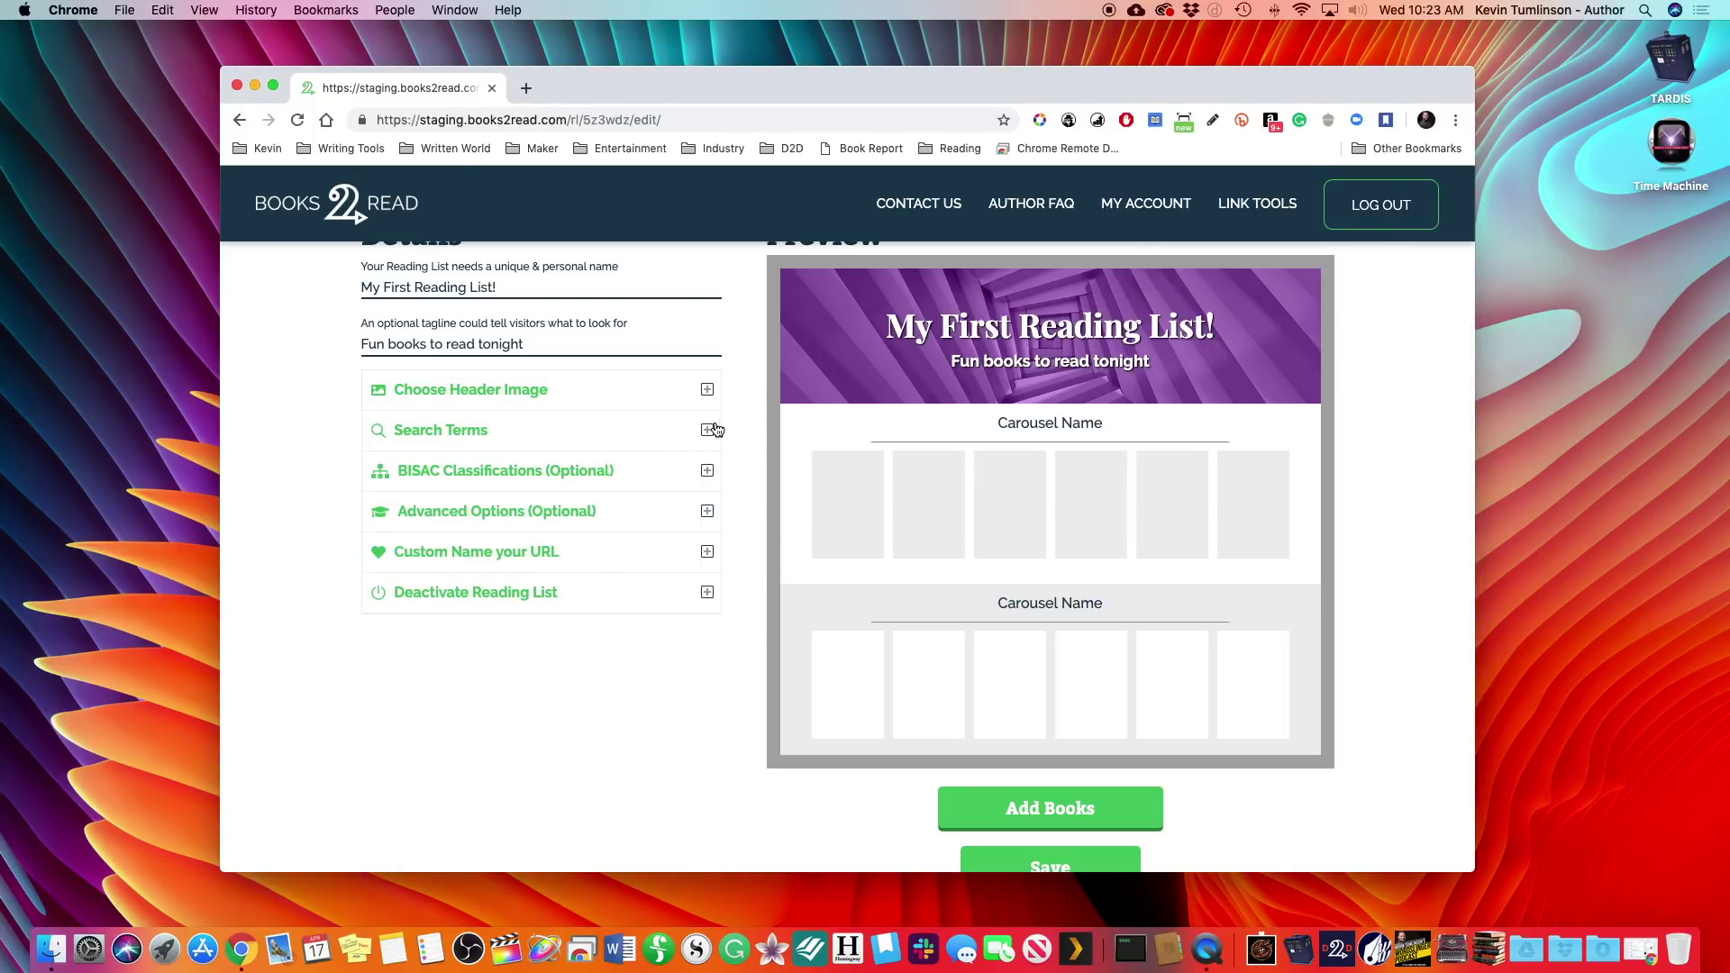
- Add the search terms ships, boats, water, sailing and dreaming
{"action": "left_click", "coordinate": [707, 432]}
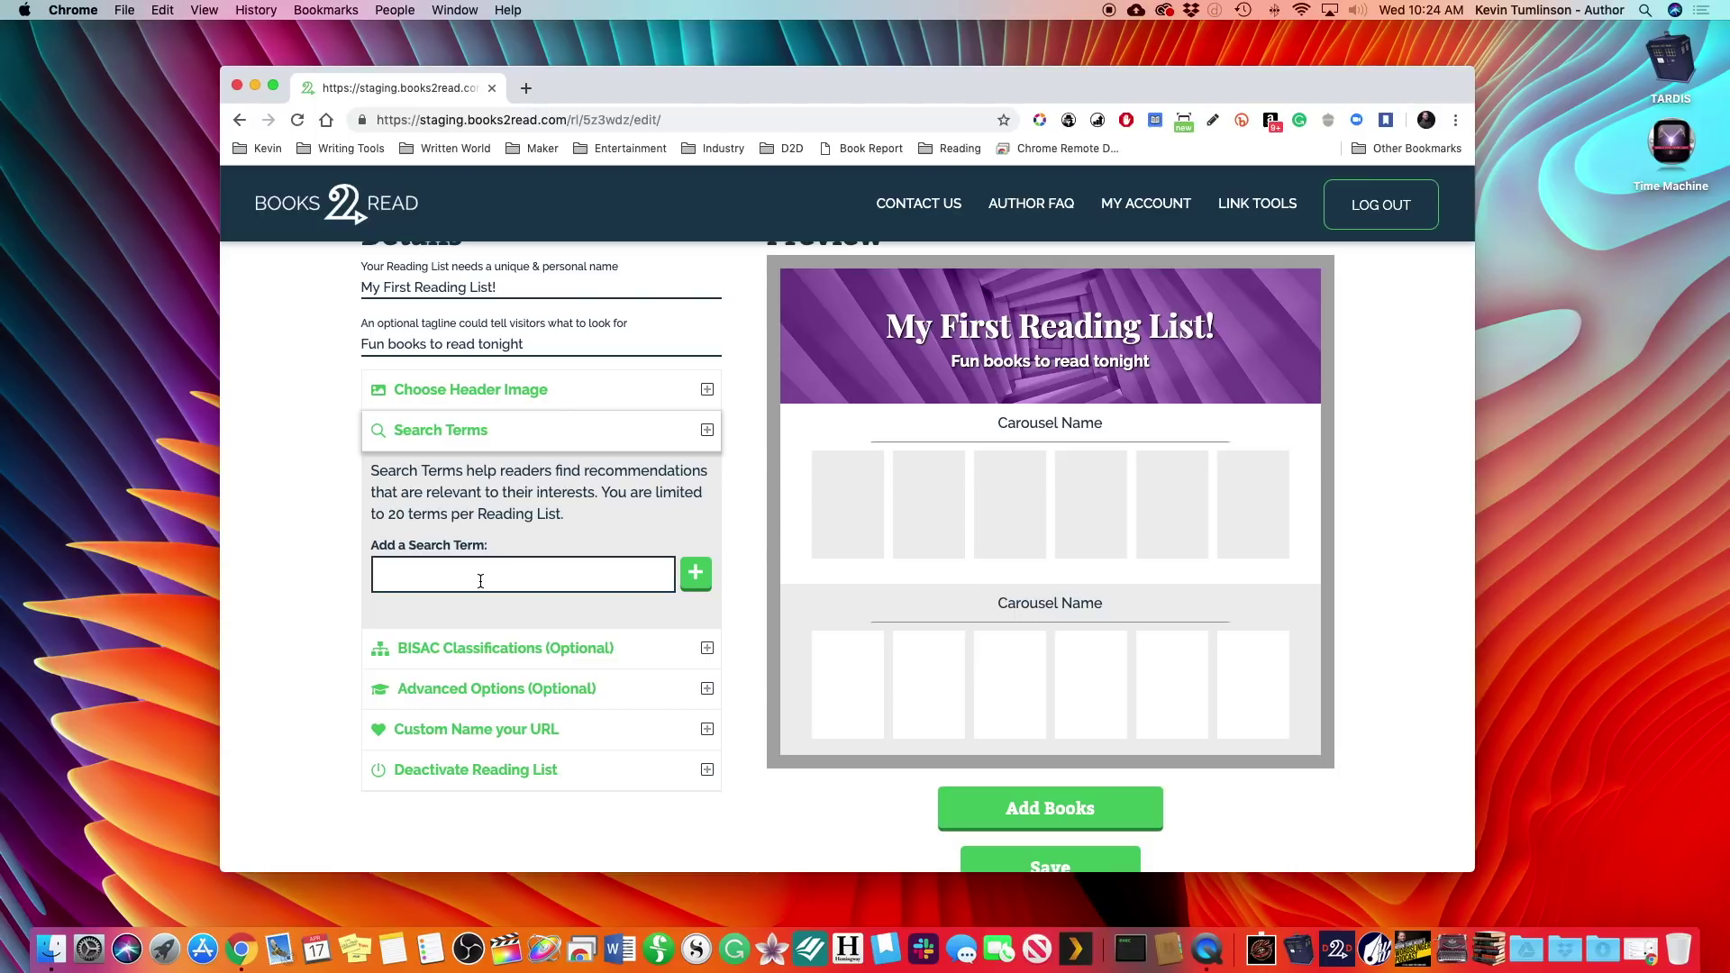
{"action": "type", "text": "ships"}
{"action": "key", "text": "Return"}
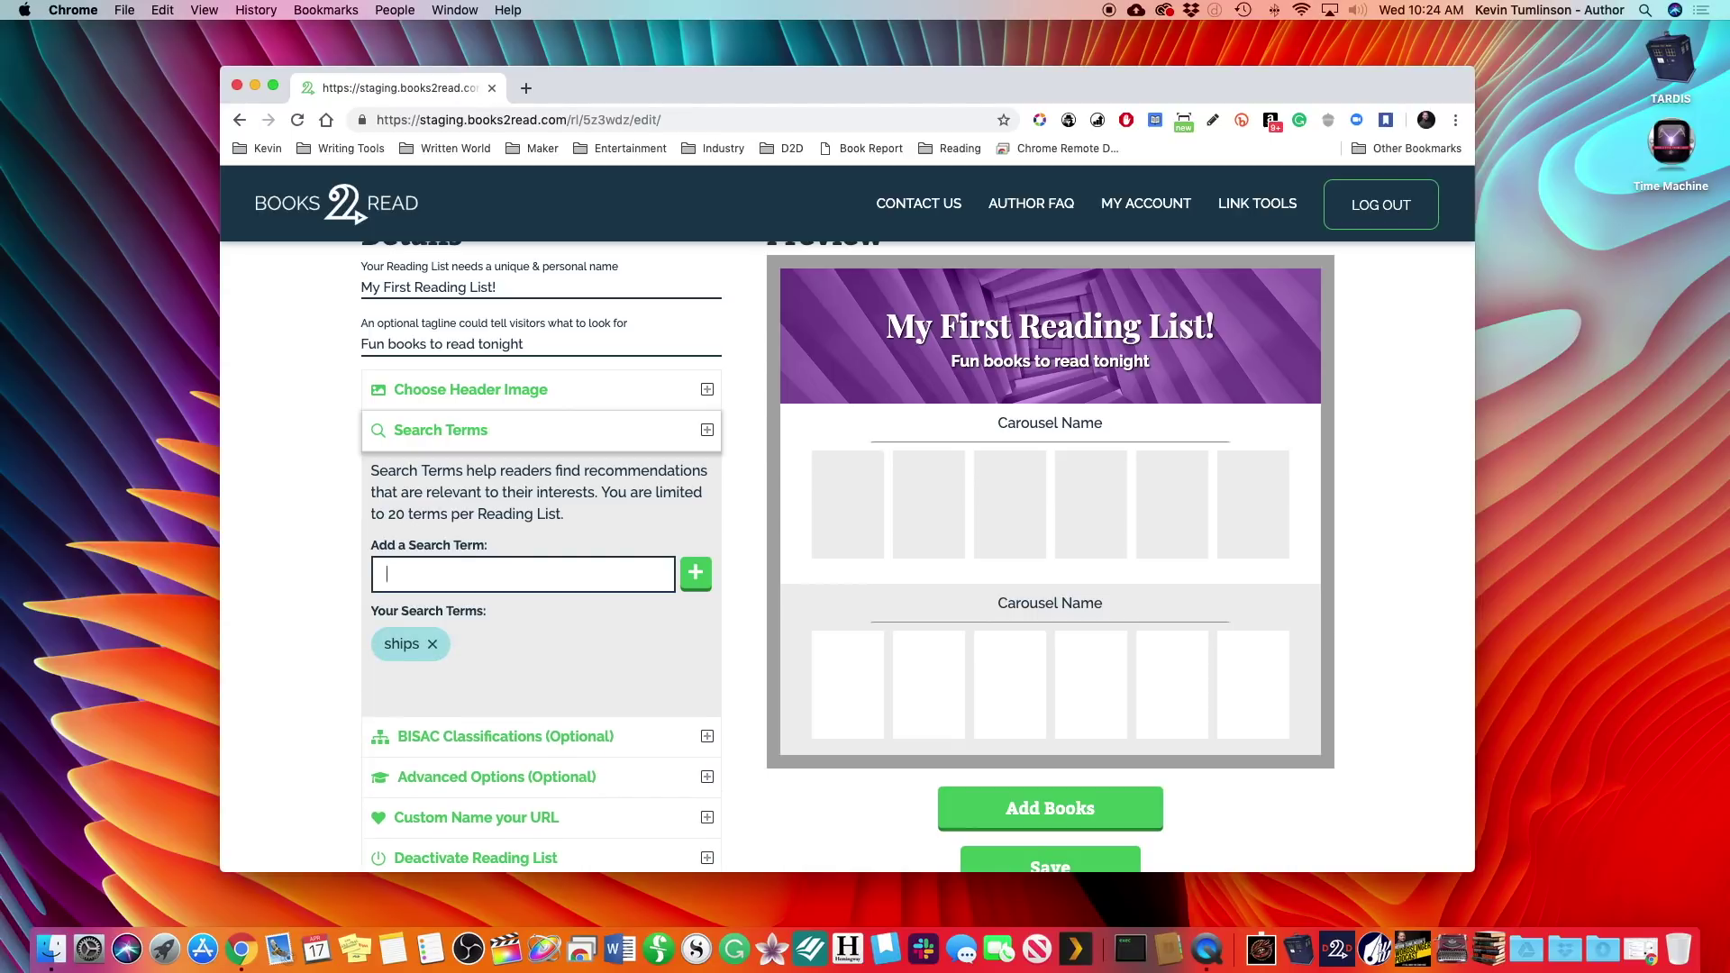
{"action": "key", "text": "Return"}
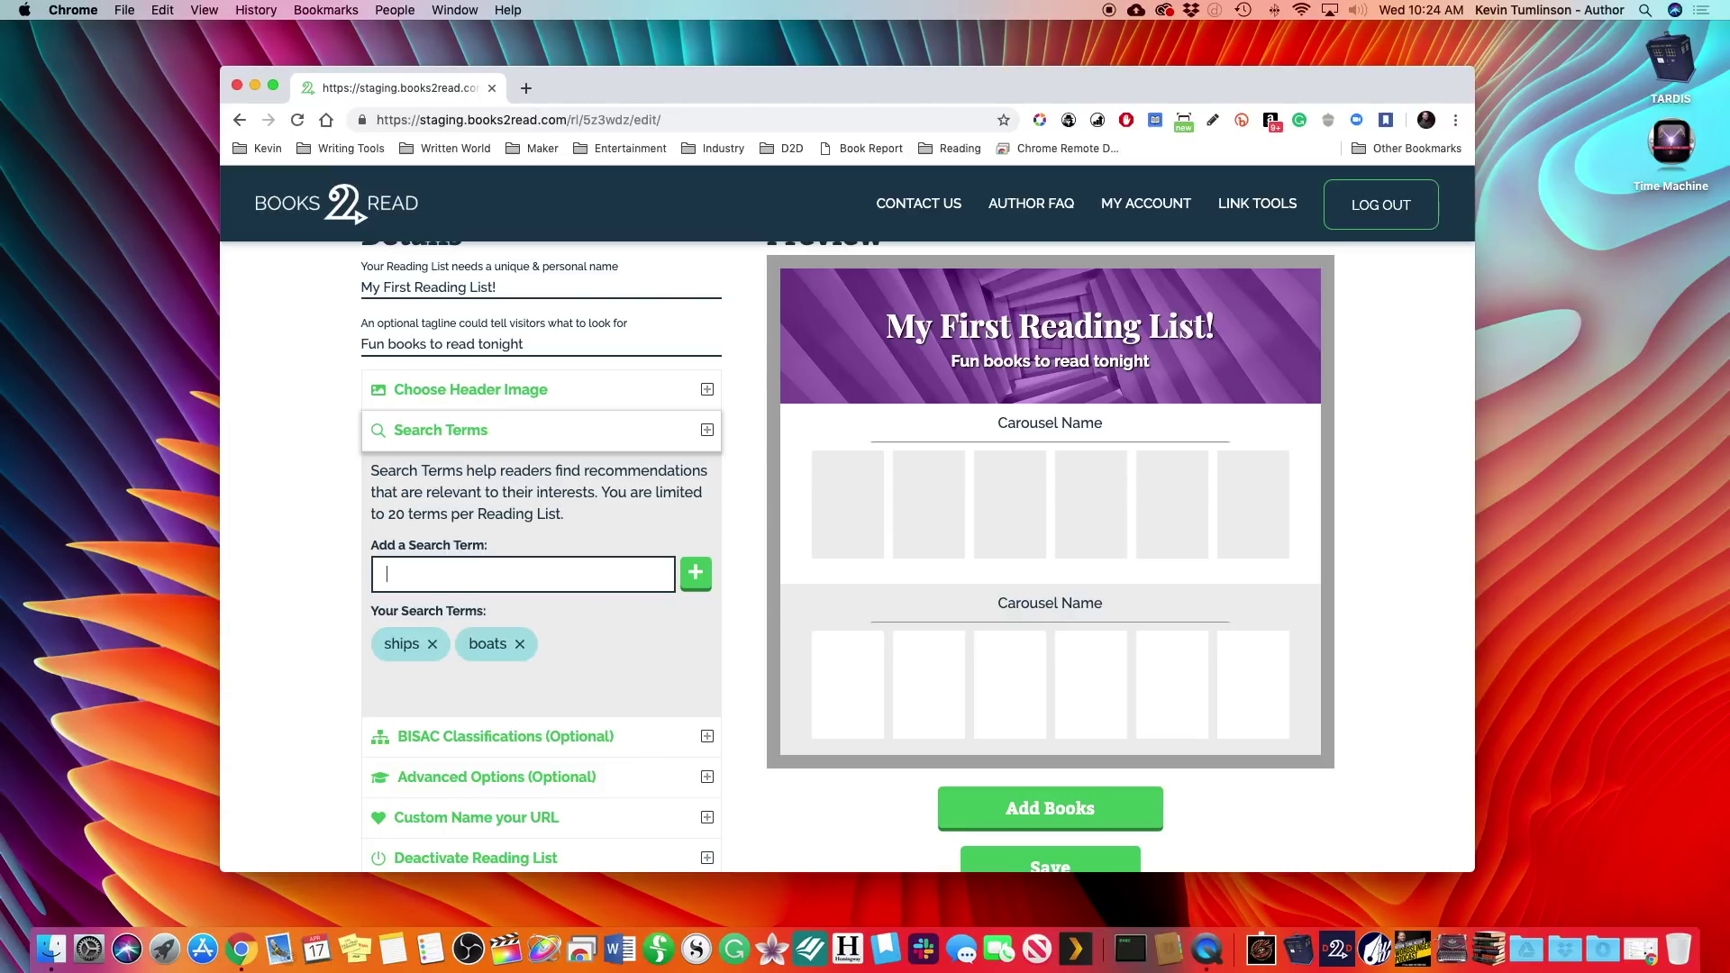
{"action": "type", "text": "water"}
{"action": "key", "text": "Return"}
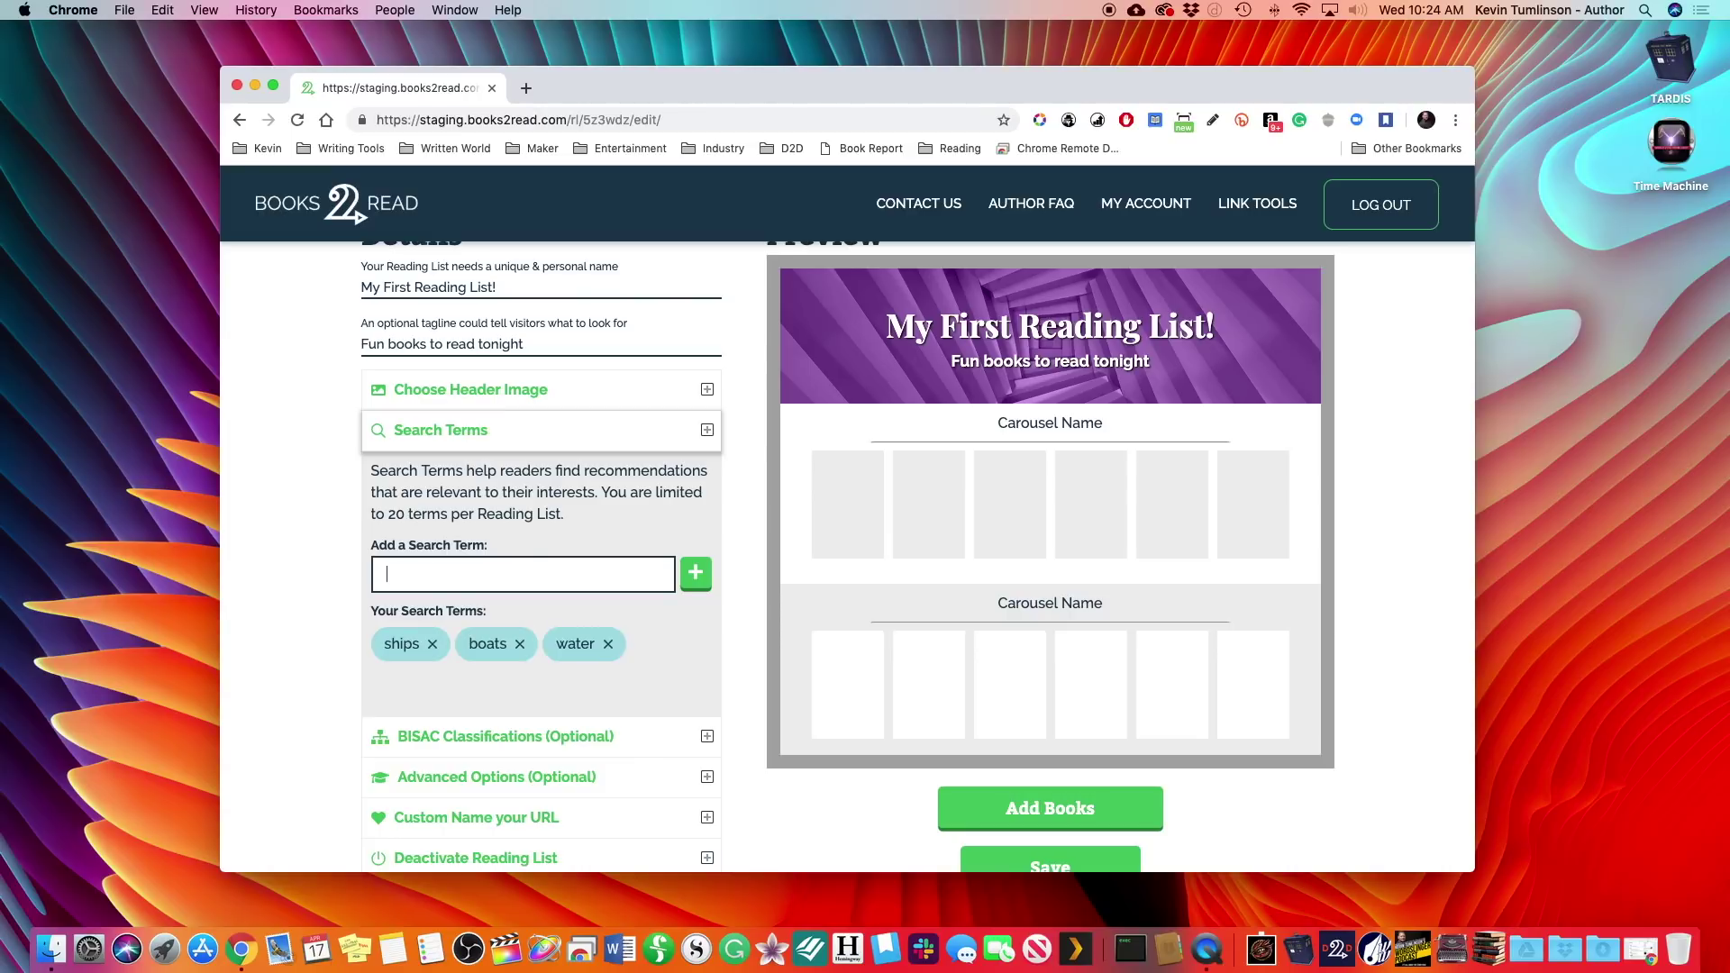
{"action": "type", "text": "sailing"}
{"action": "key", "text": "Return"}
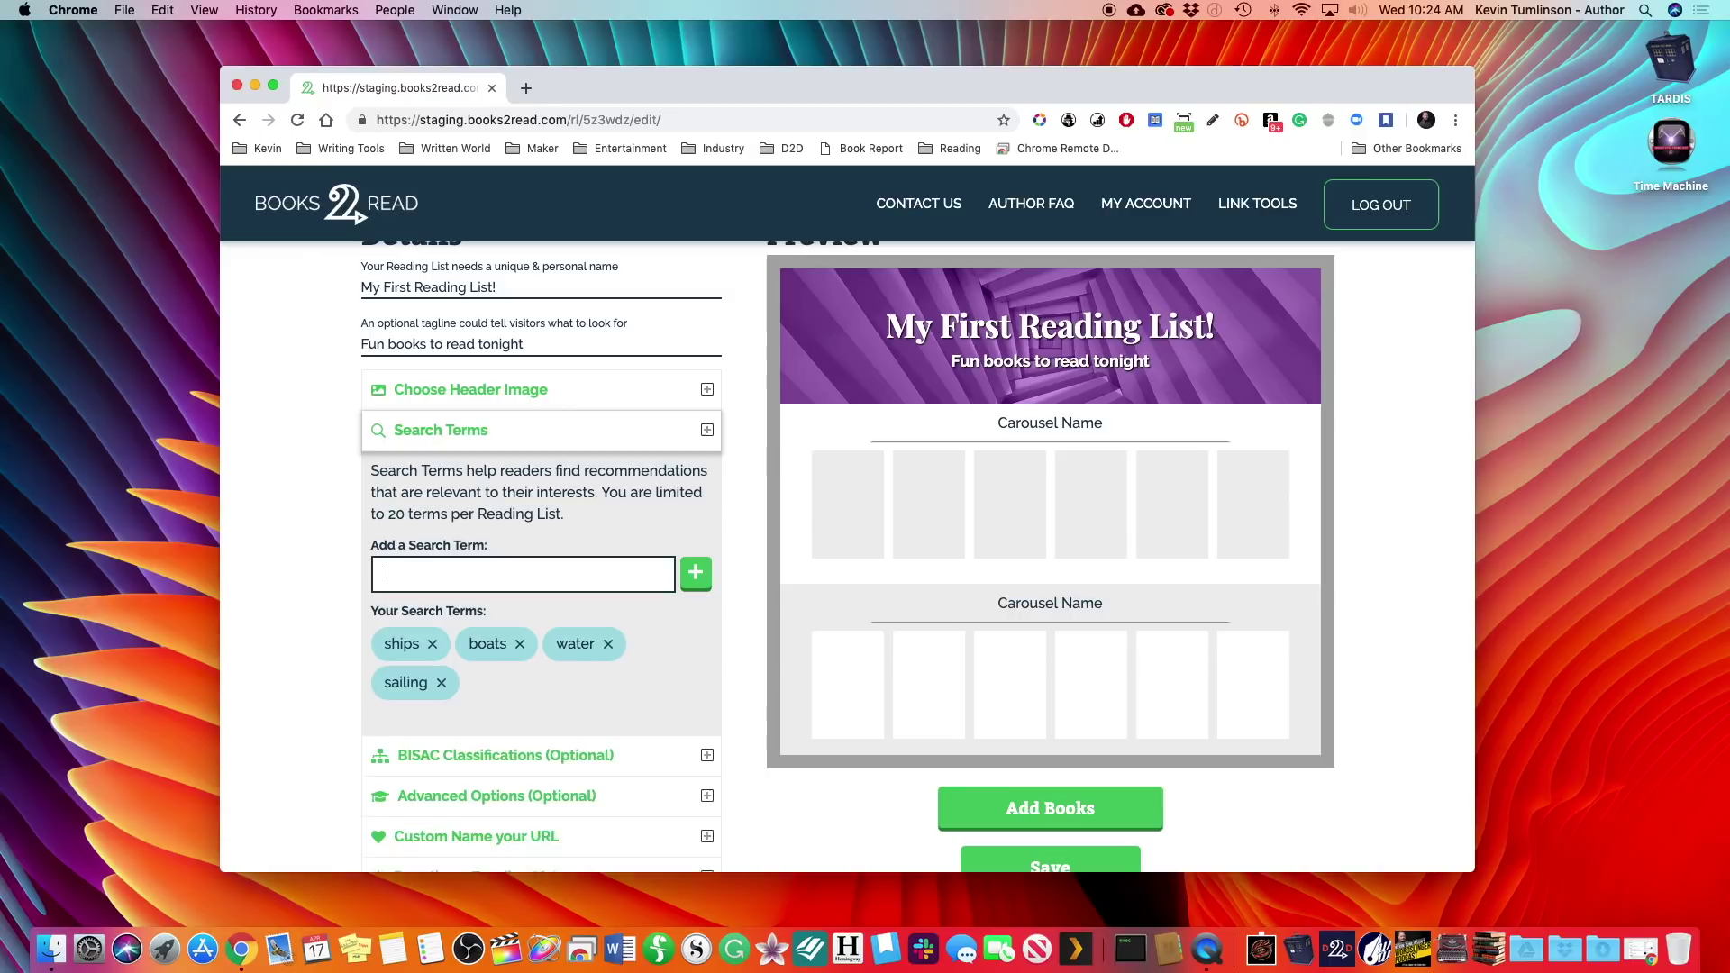
{"action": "type", "text": "dreaming"}
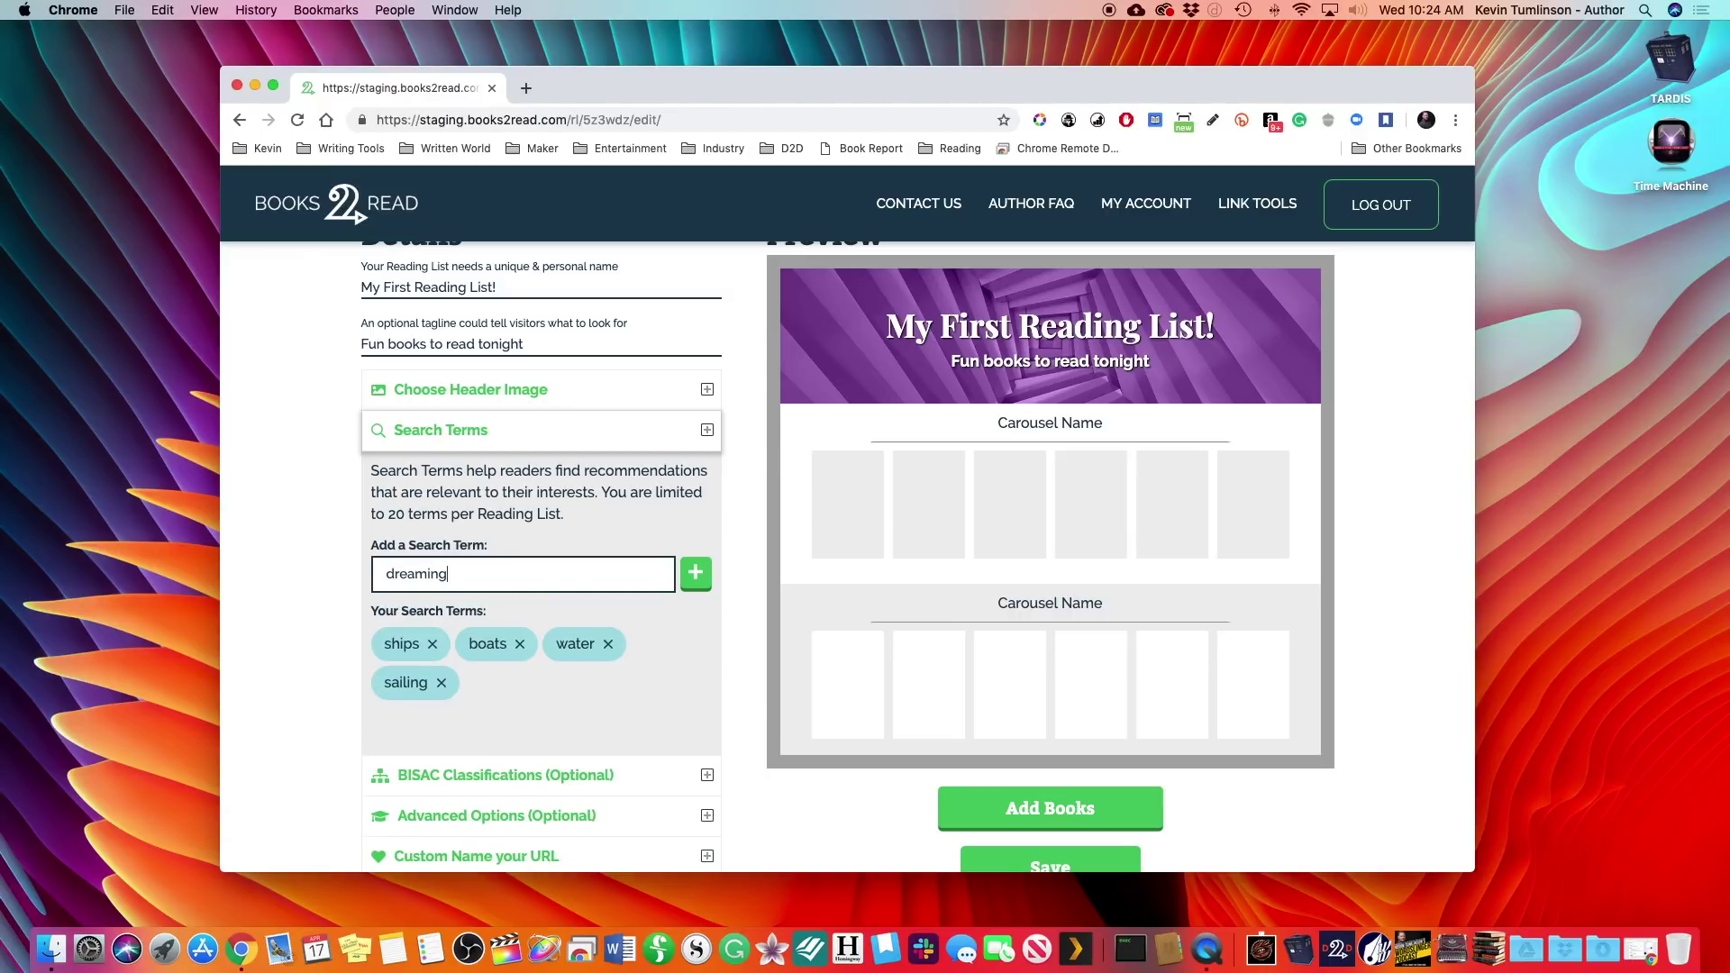
{"action": "key", "text": "Return"}
- Add the search terms sleep, nightmares, adventure, thriller and horror
{"action": "type", "text": "sleep"}
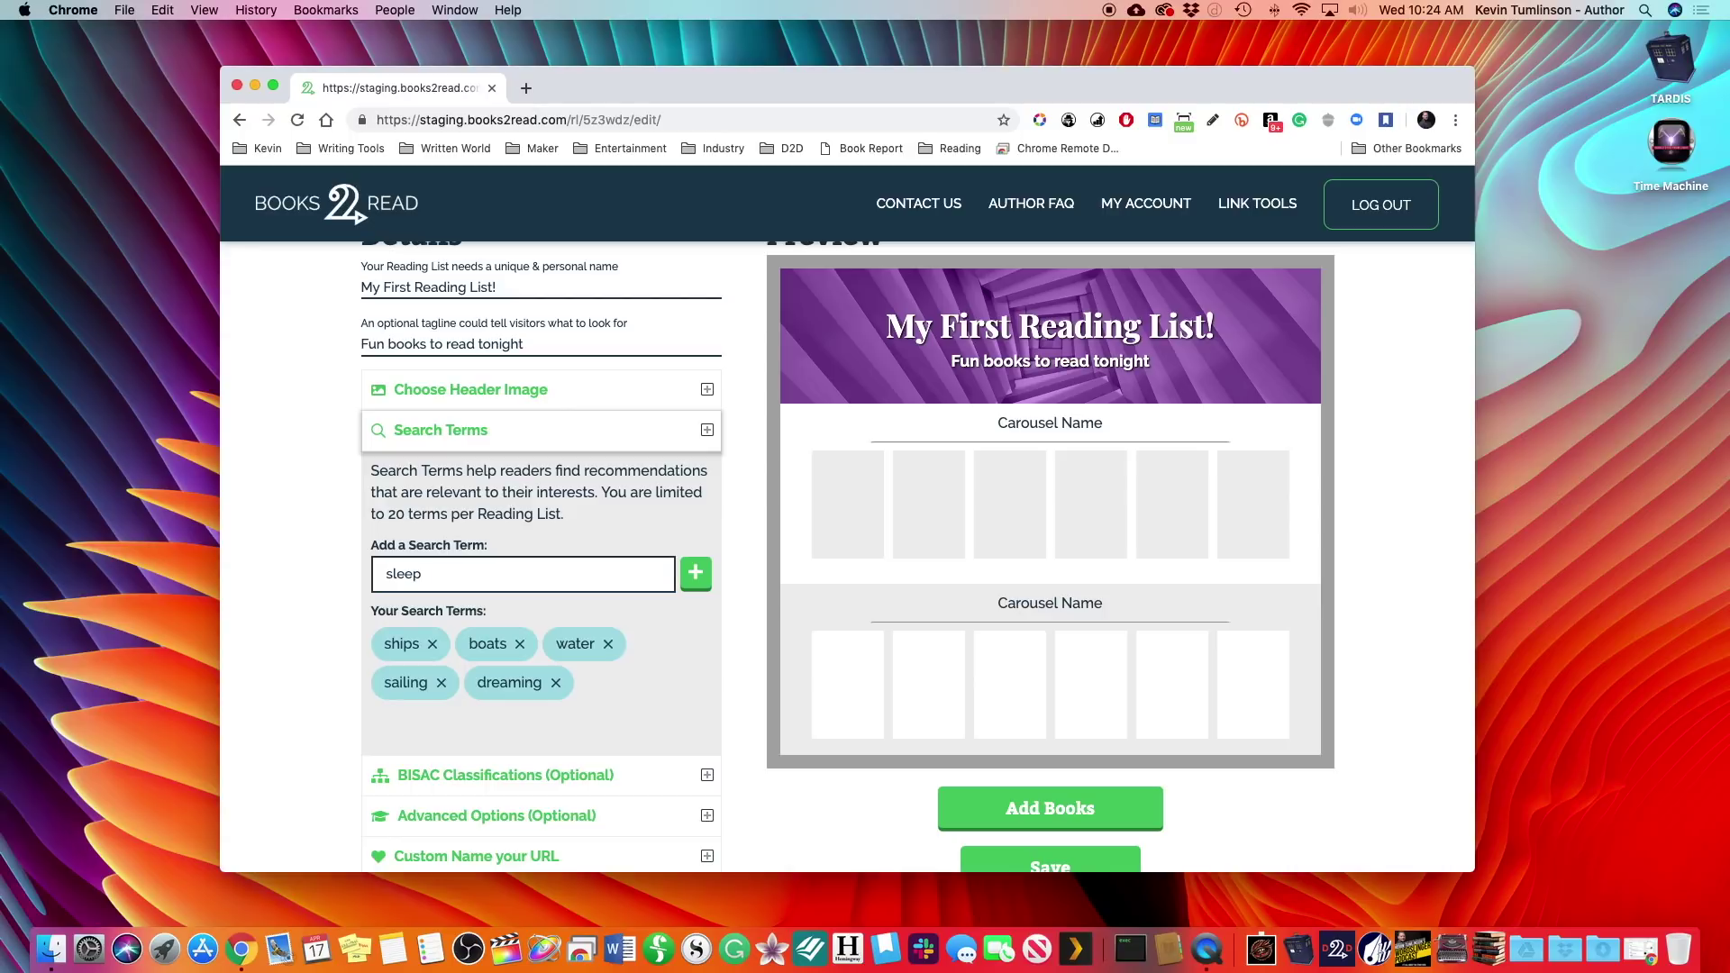
{"action": "key", "text": "Return"}
{"action": "type", "text": "night"}
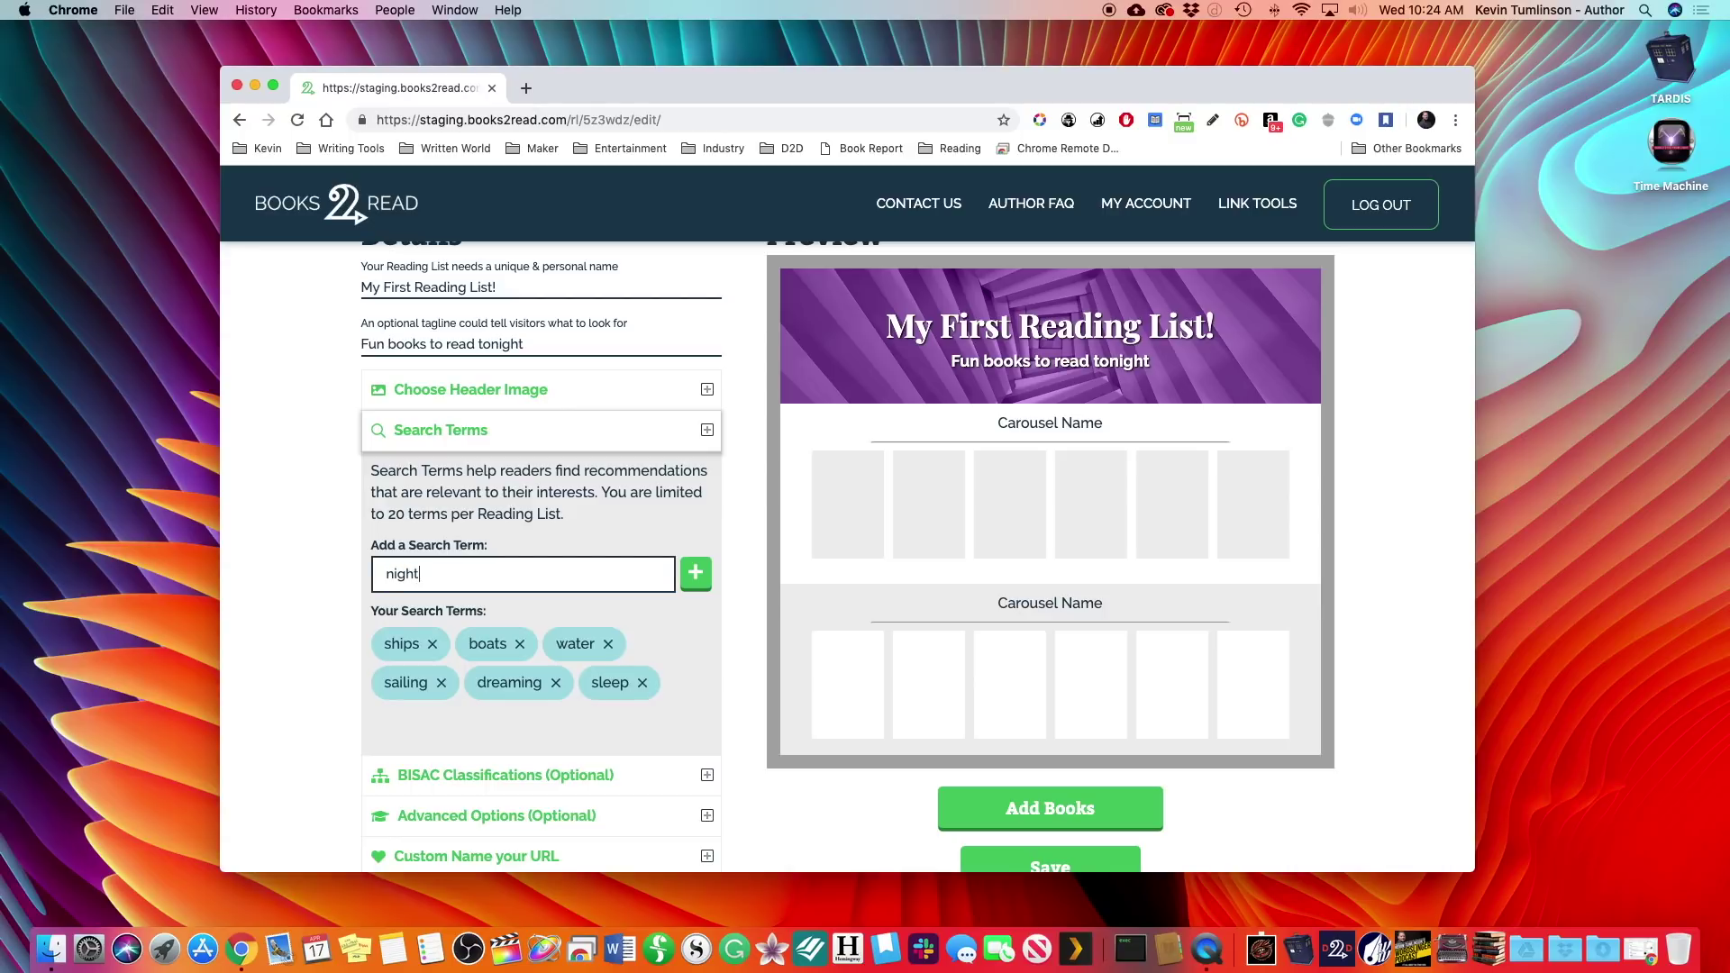
{"action": "type", "text": "mares"}
{"action": "key", "text": "Return"}
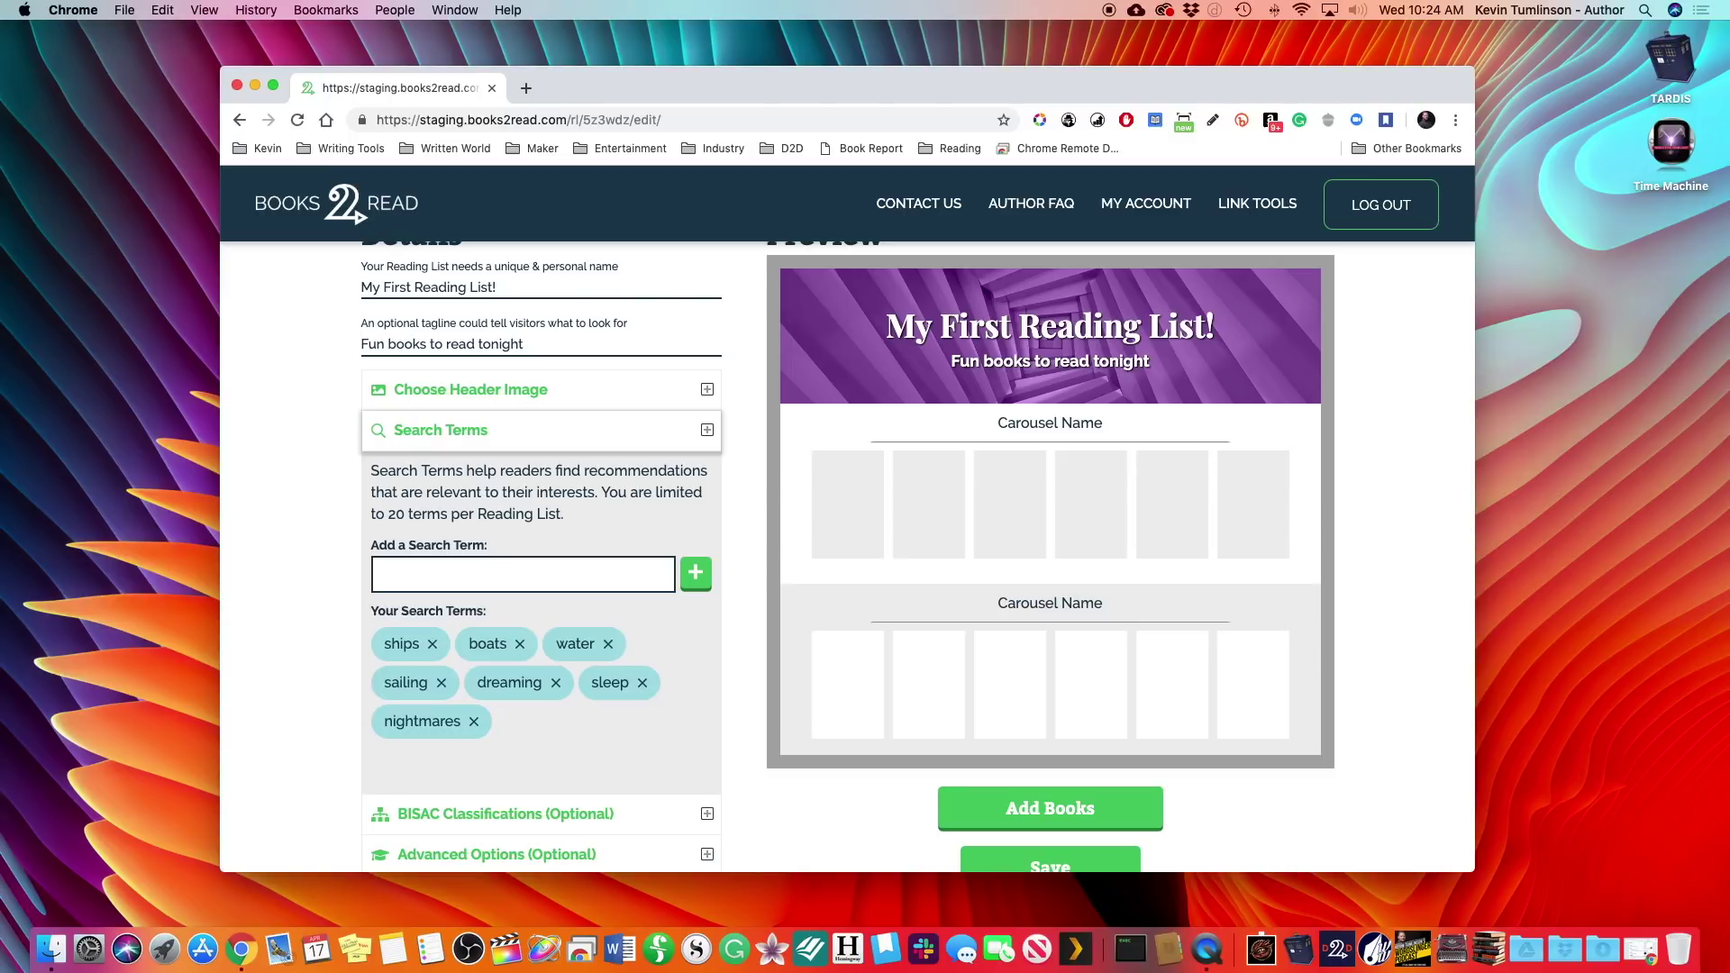
{"action": "type", "text": "adventure"}
{"action": "key", "text": "Return"}
{"action": "type", "text": "t"}
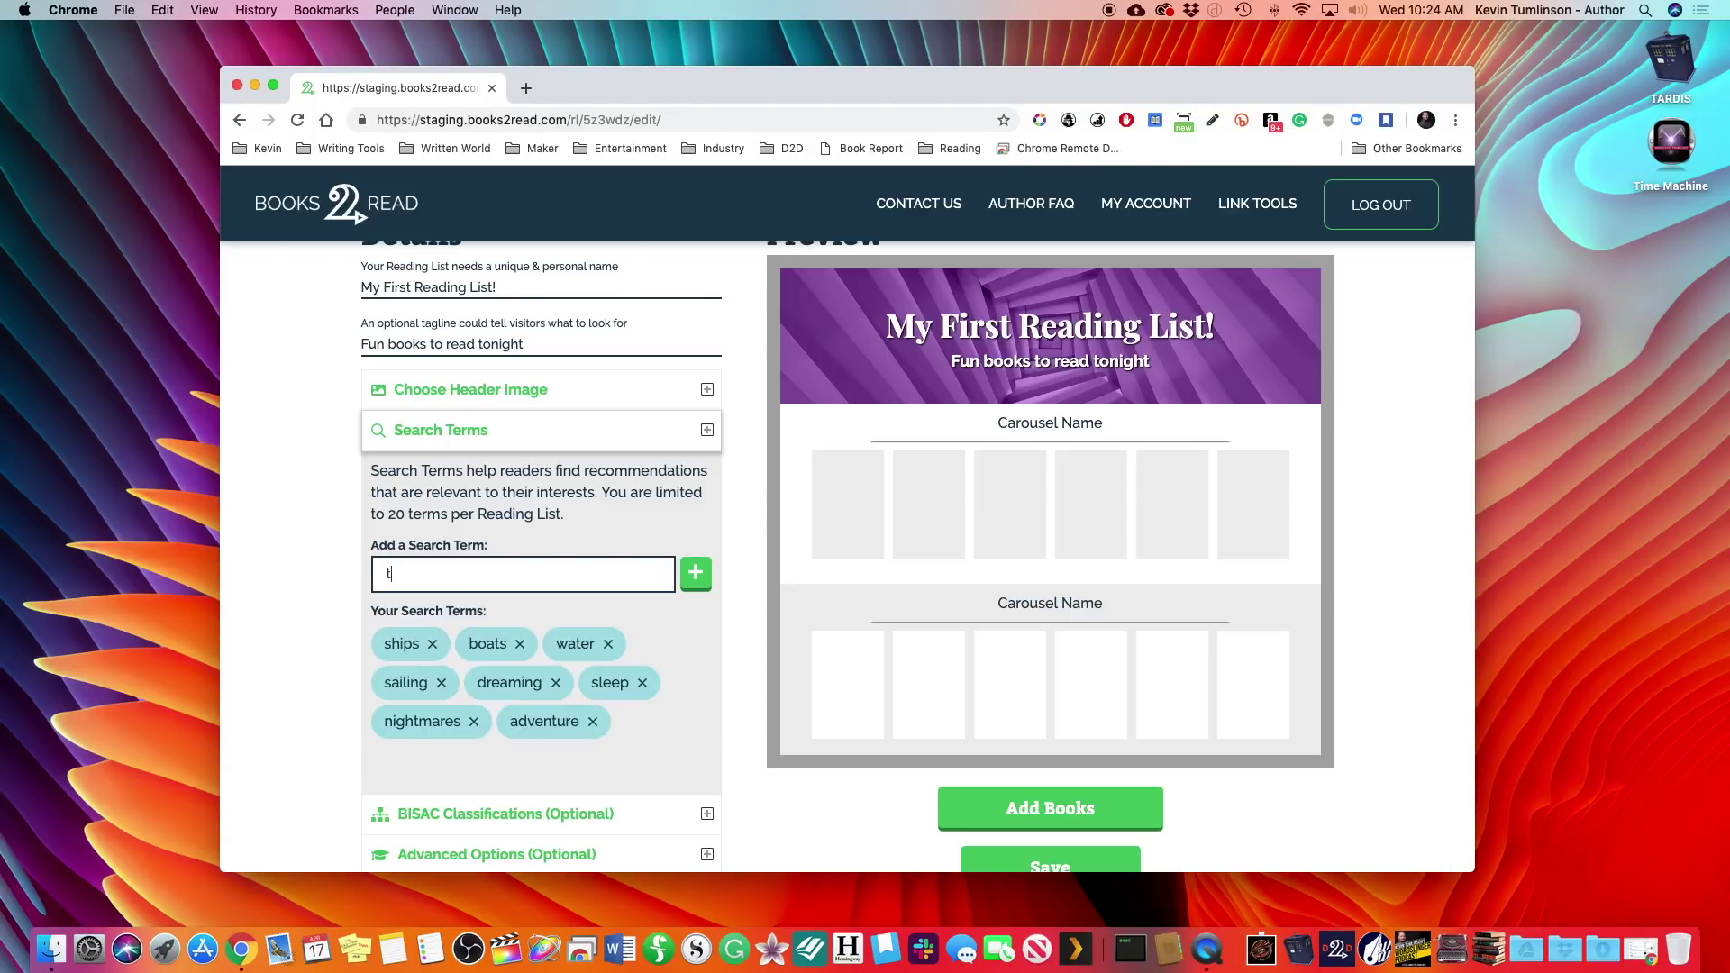
{"action": "type", "text": "hriller"}
{"action": "key", "text": "Return"}
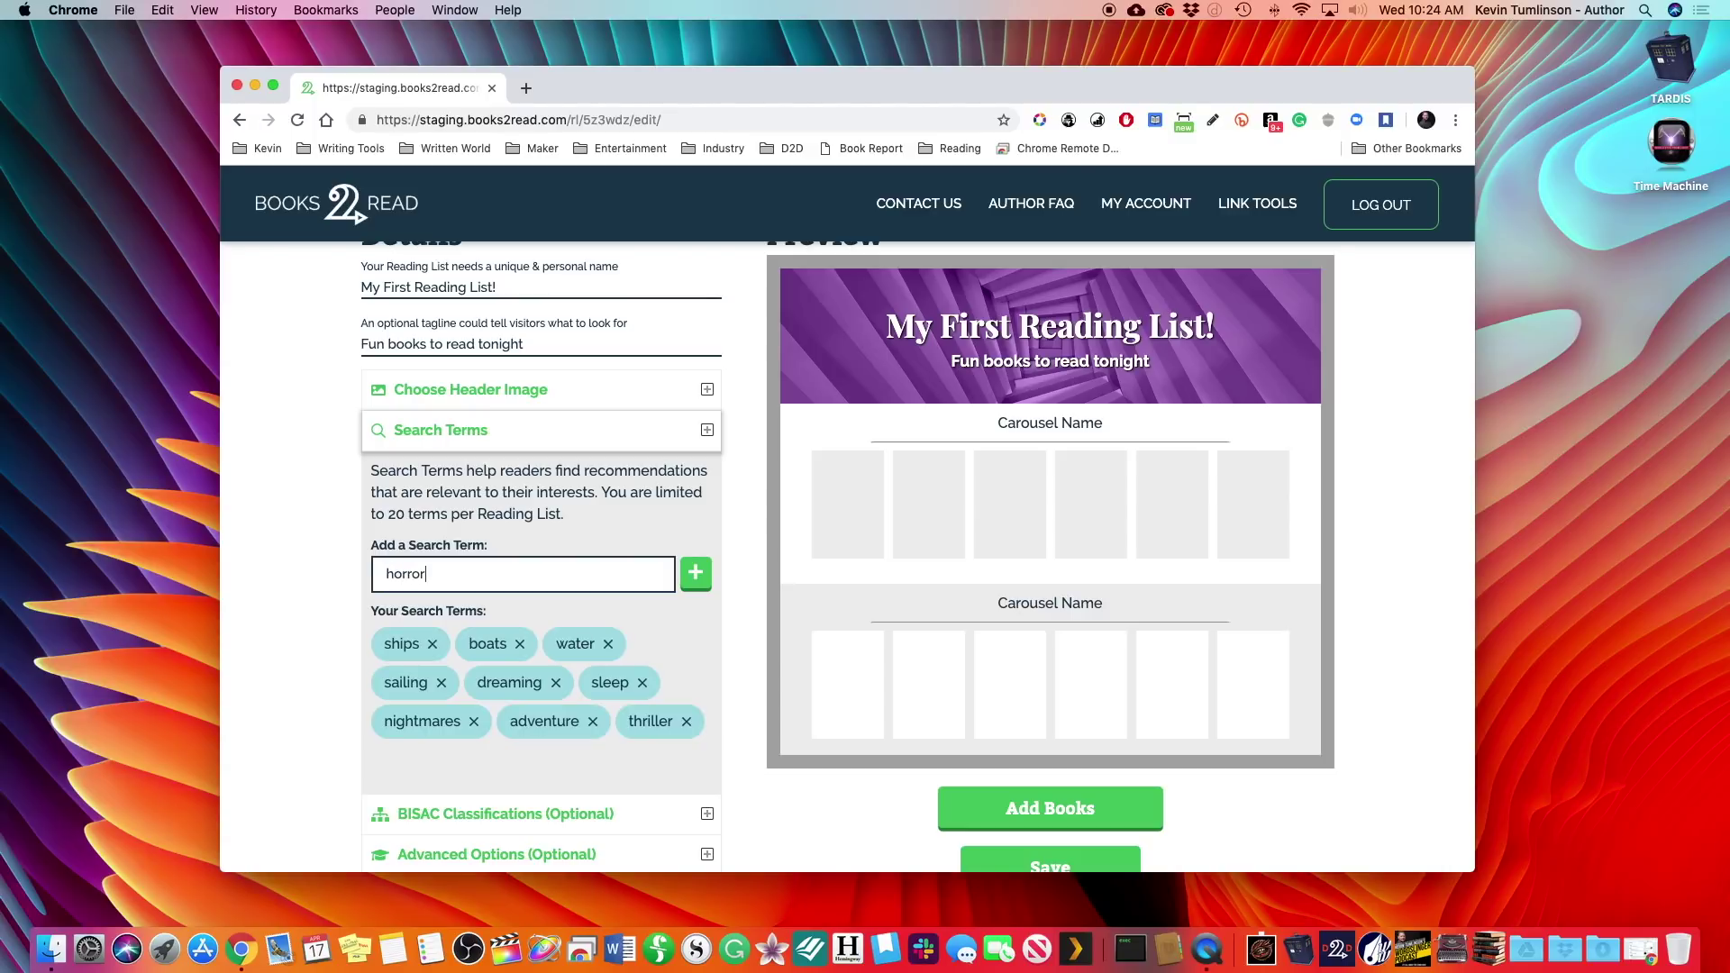
{"action": "type", "text": "horror"}
{"action": "key", "text": "Return"}
{"action": "scroll", "coordinate": [915, 557], "scroll_direction": "down", "scroll_amount": 2}
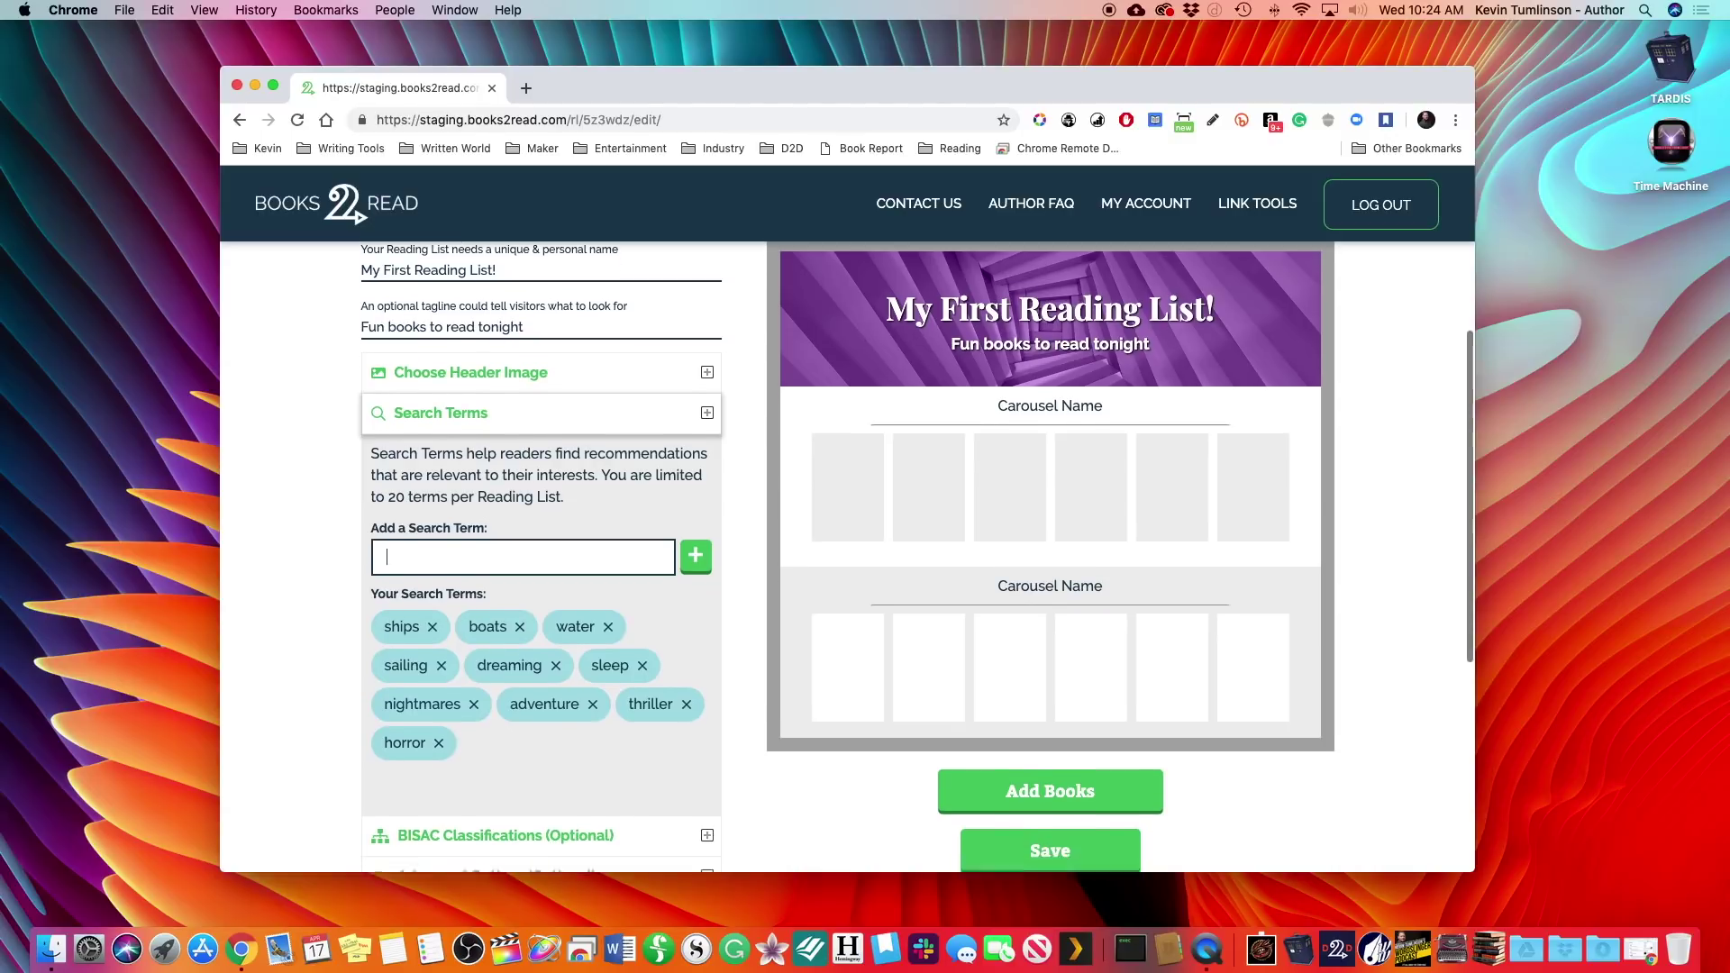
{"action": "scroll", "coordinate": [668, 411], "scroll_direction": "up", "scroll_amount": 1}
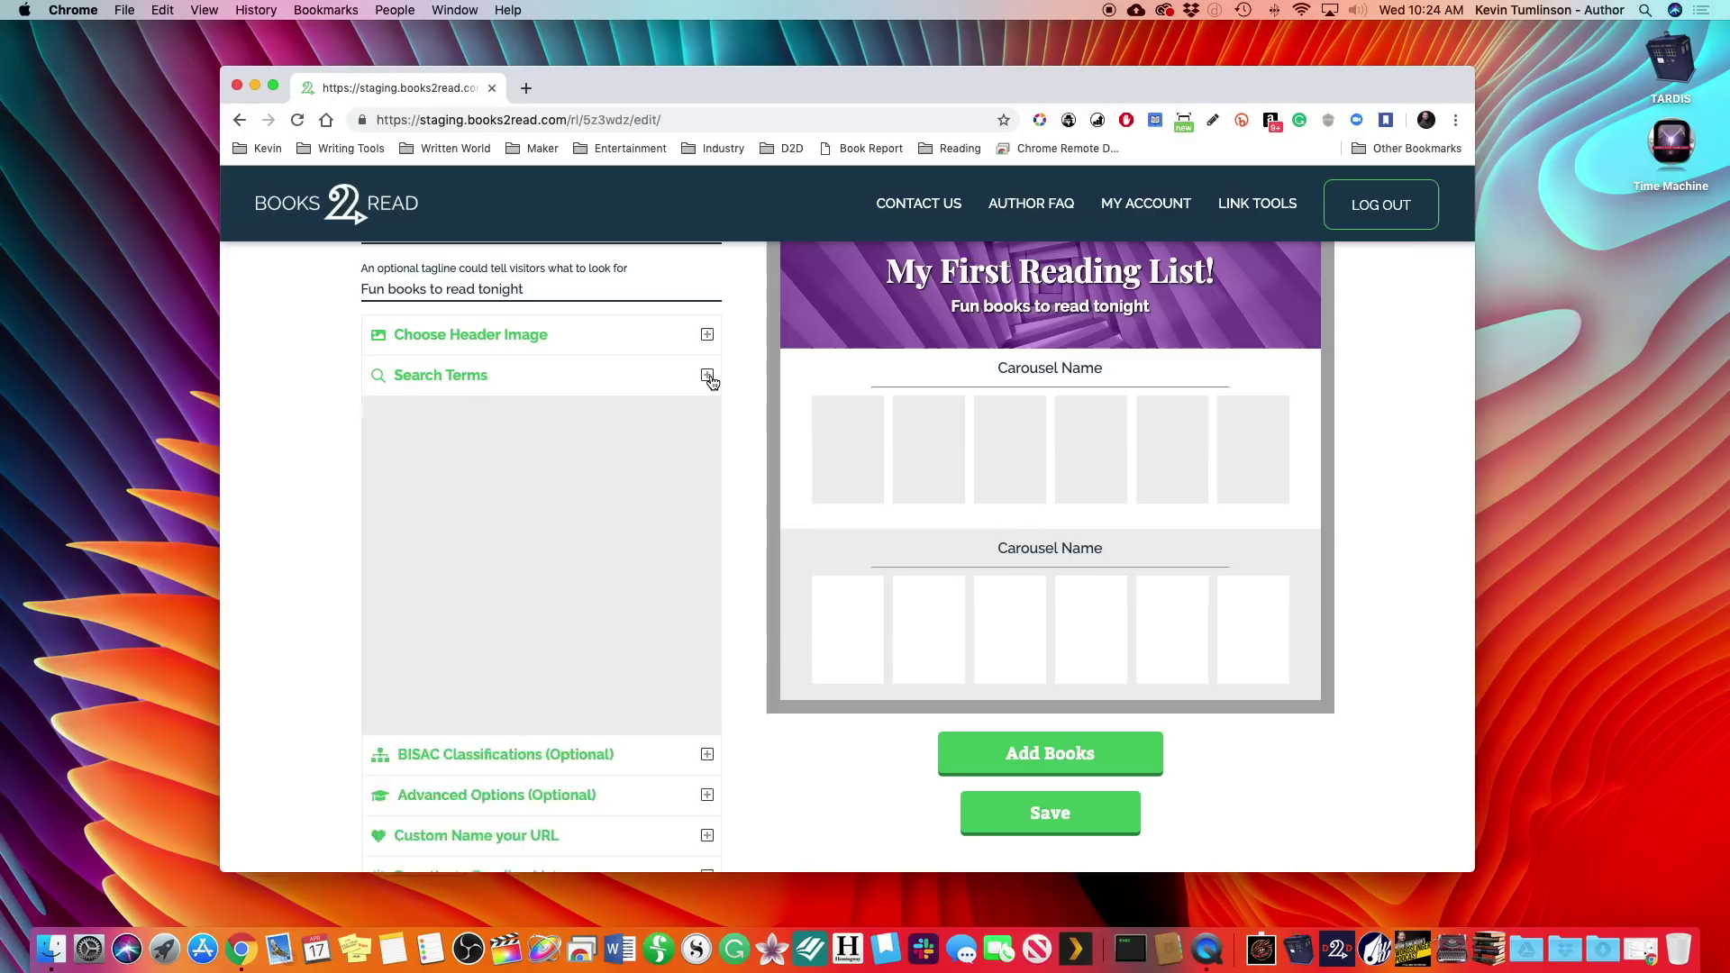
- Filter BISAC classifications by Mystery and check Fiction > Mystery & Detective > Cozy
{"action": "left_click", "coordinate": [523, 425]}
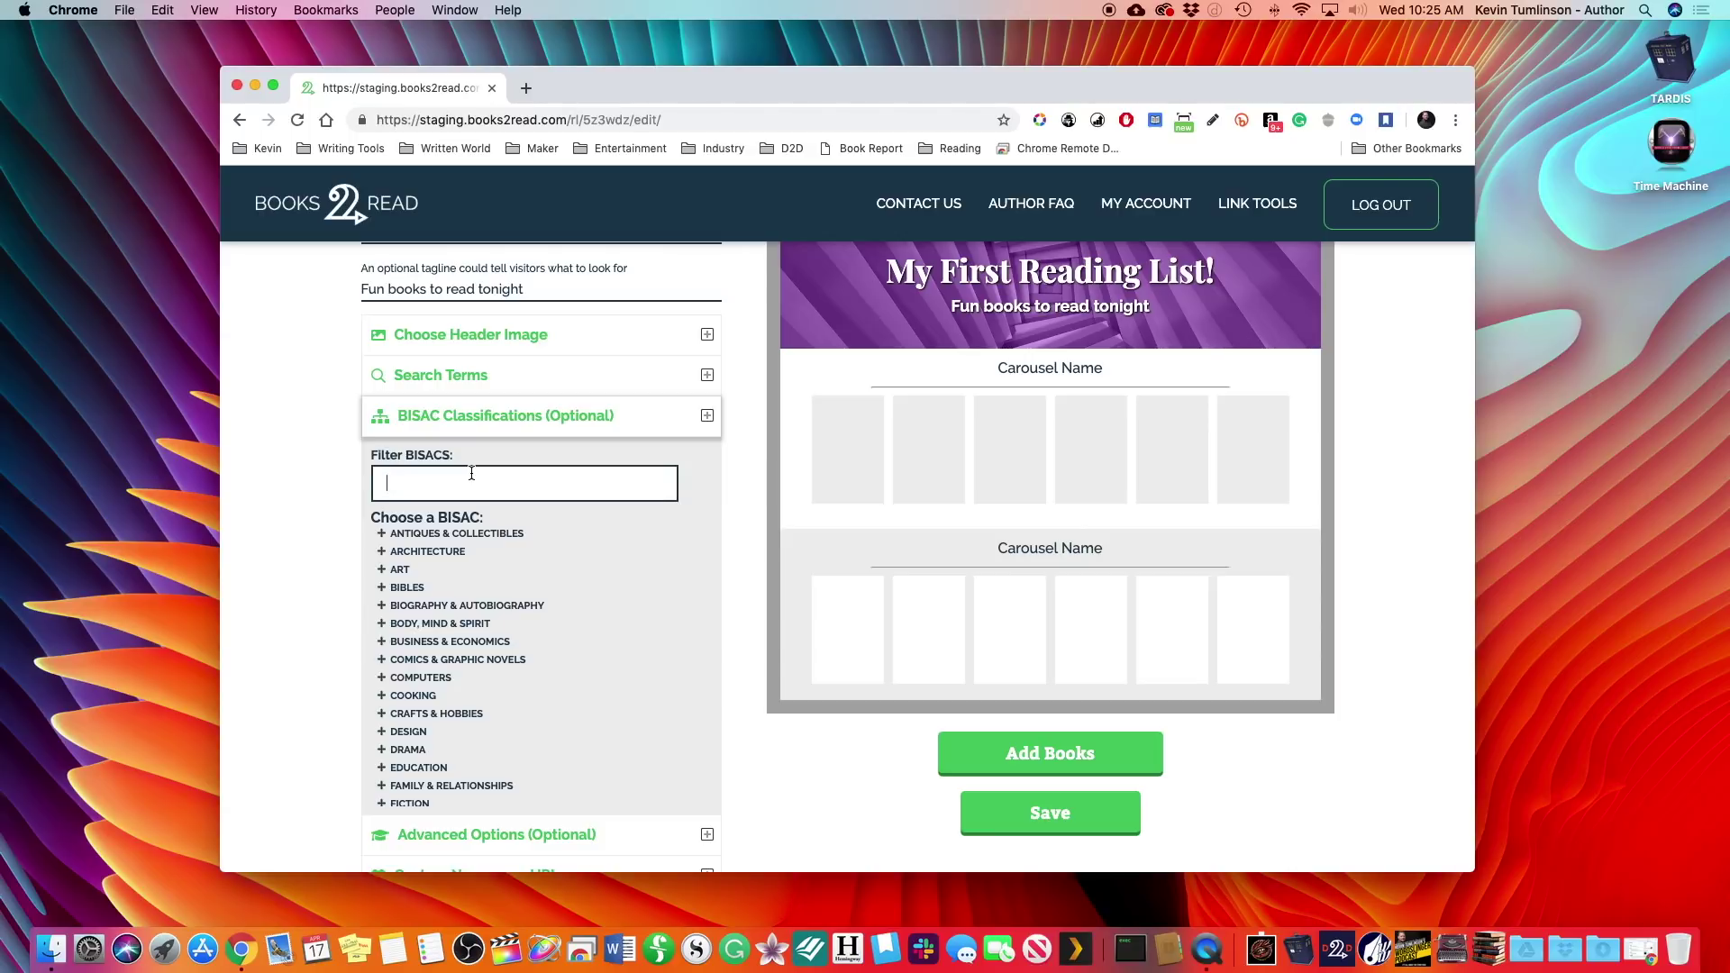
{"action": "type", "text": "Mystery"}
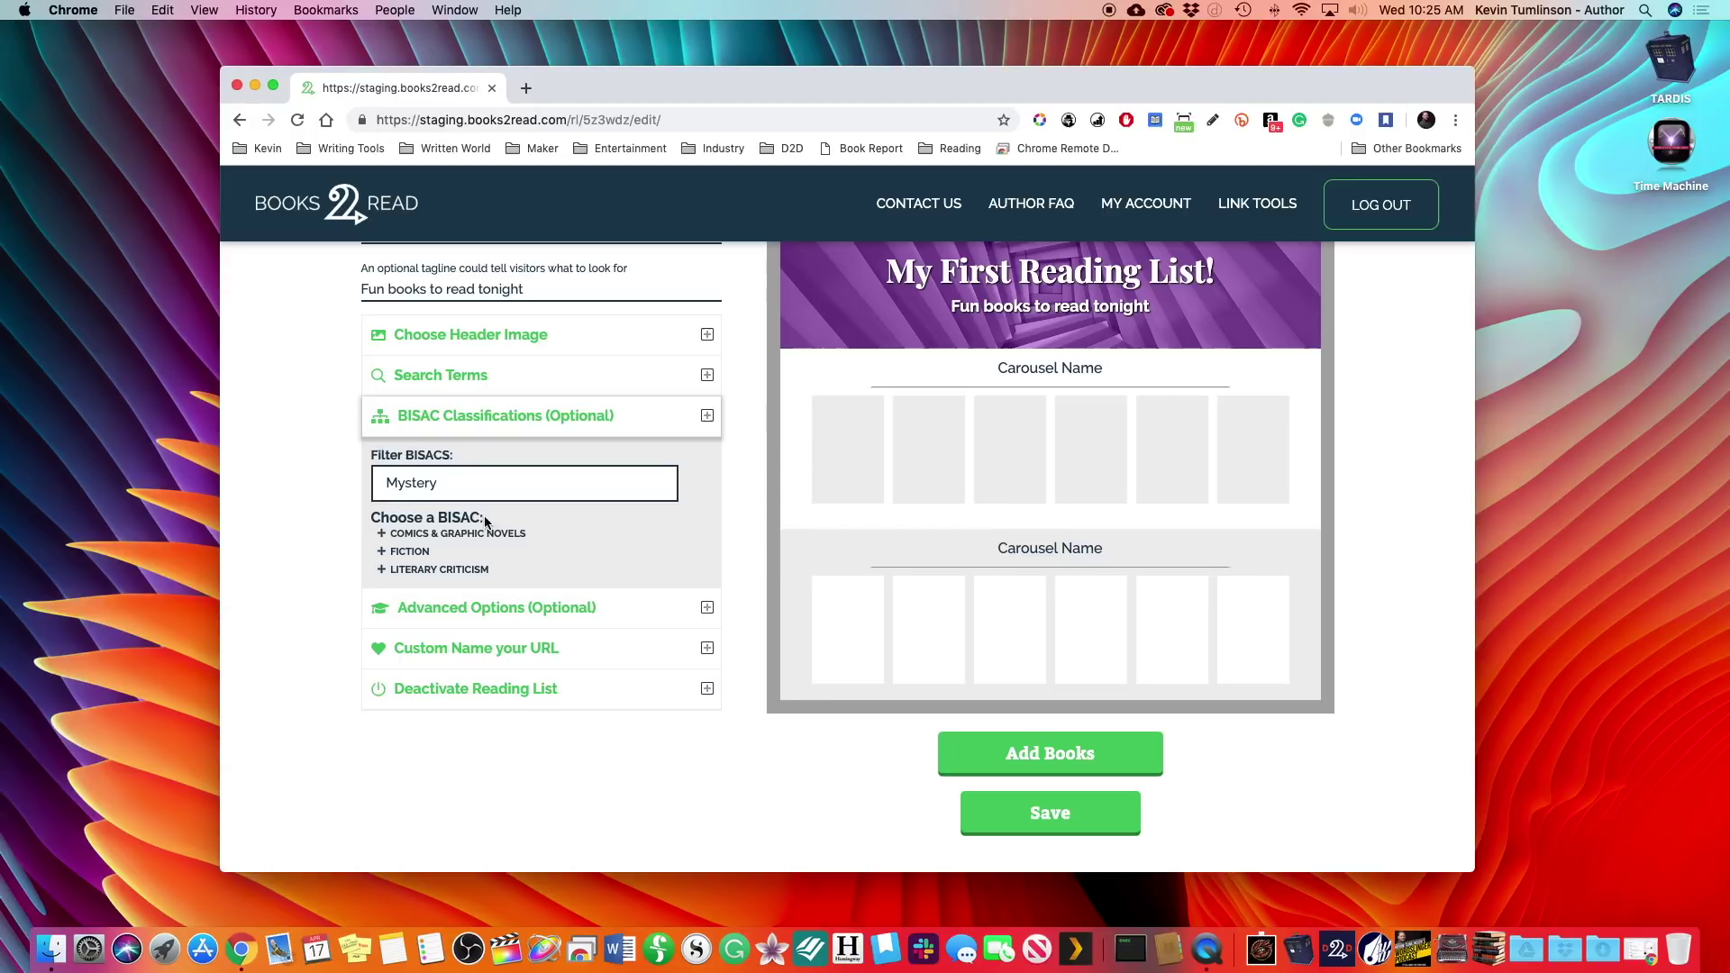
{"action": "left_click", "coordinate": [382, 553]}
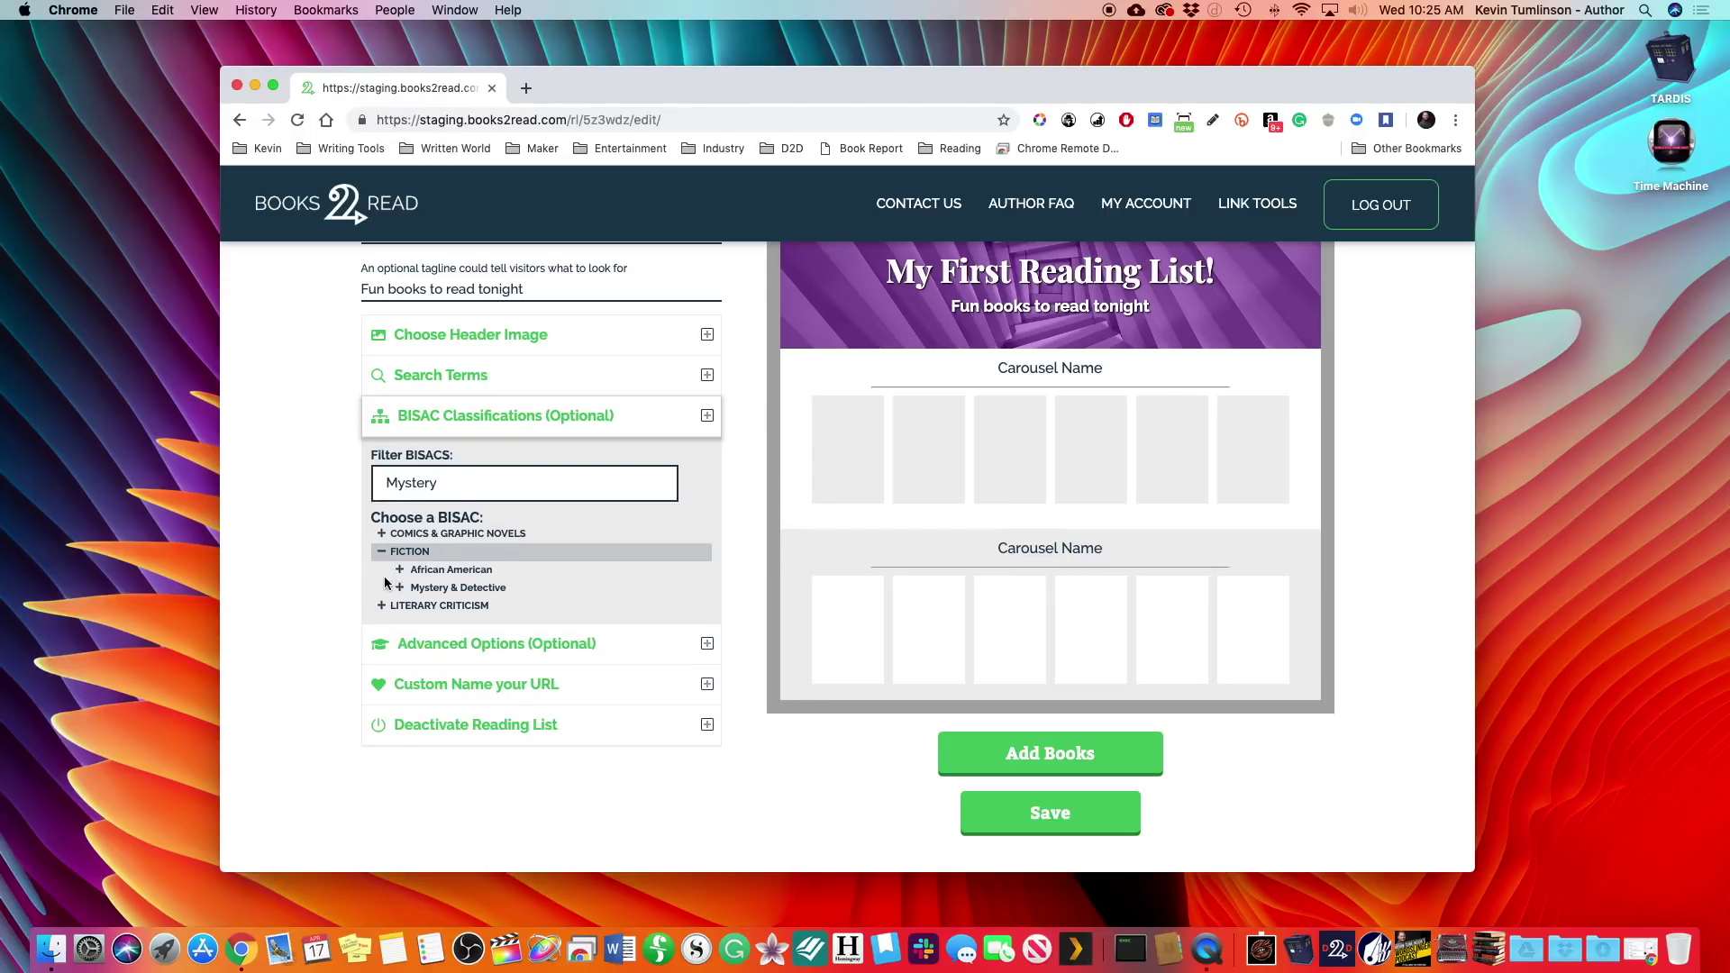
{"action": "left_click", "coordinate": [401, 587]}
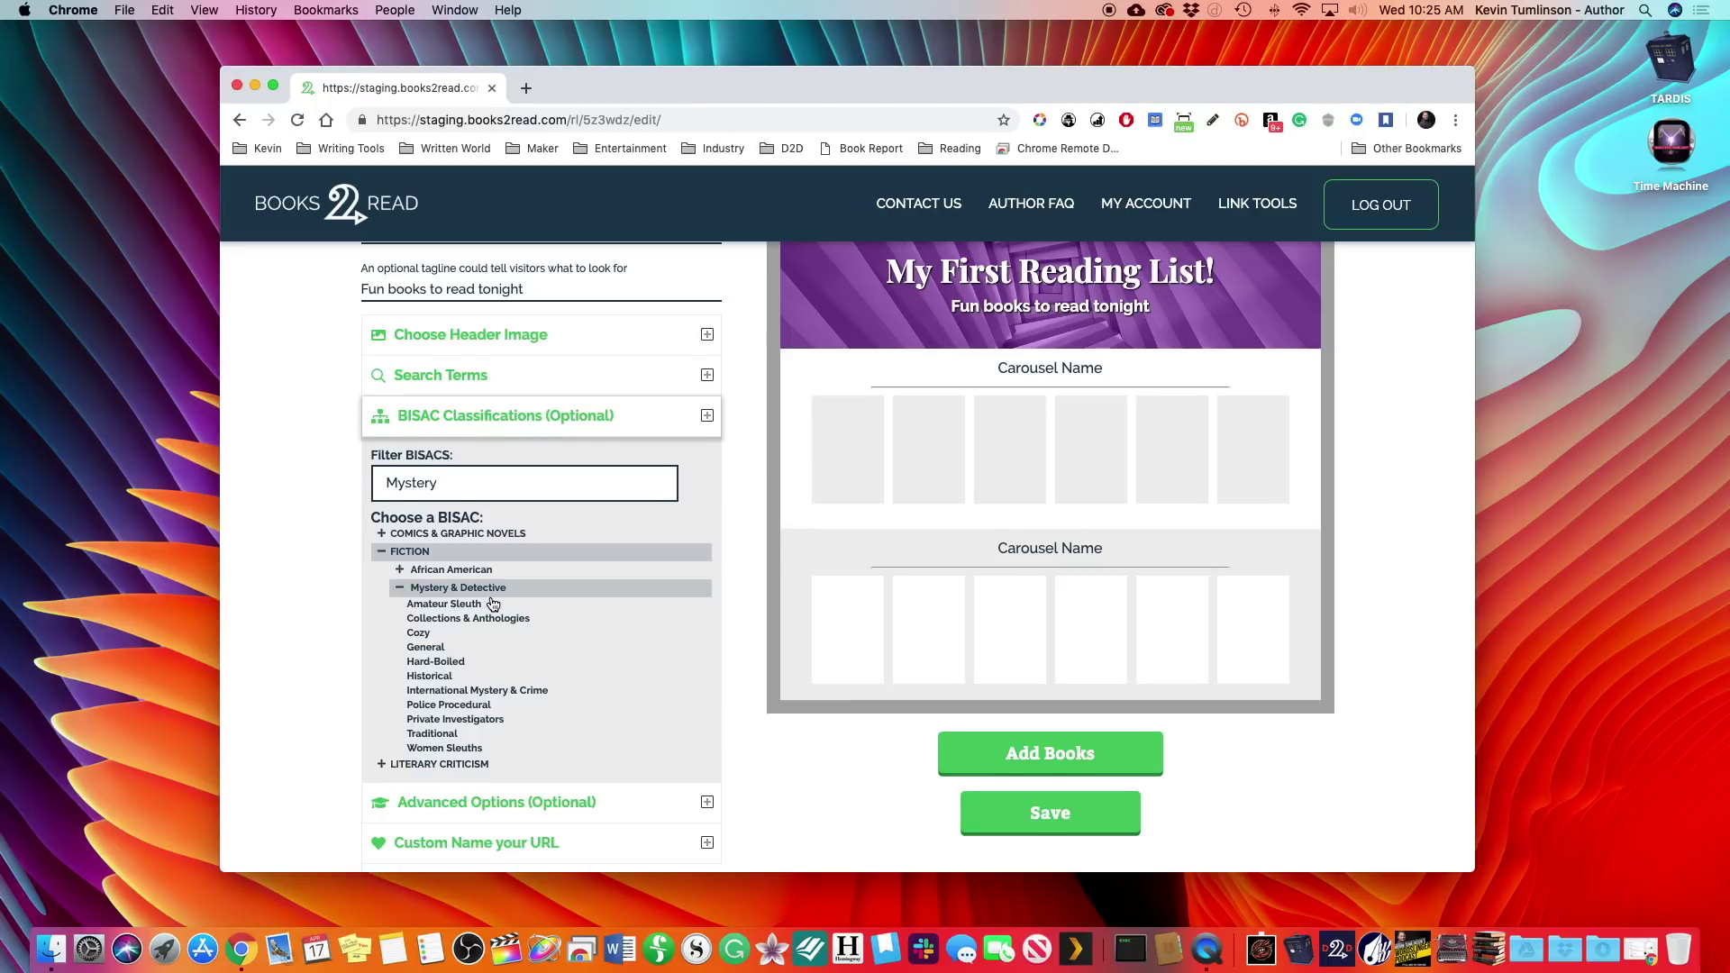
{"action": "scroll", "coordinate": [491, 604], "scroll_direction": "down", "scroll_amount": 1}
{"action": "left_click", "coordinate": [419, 594]}
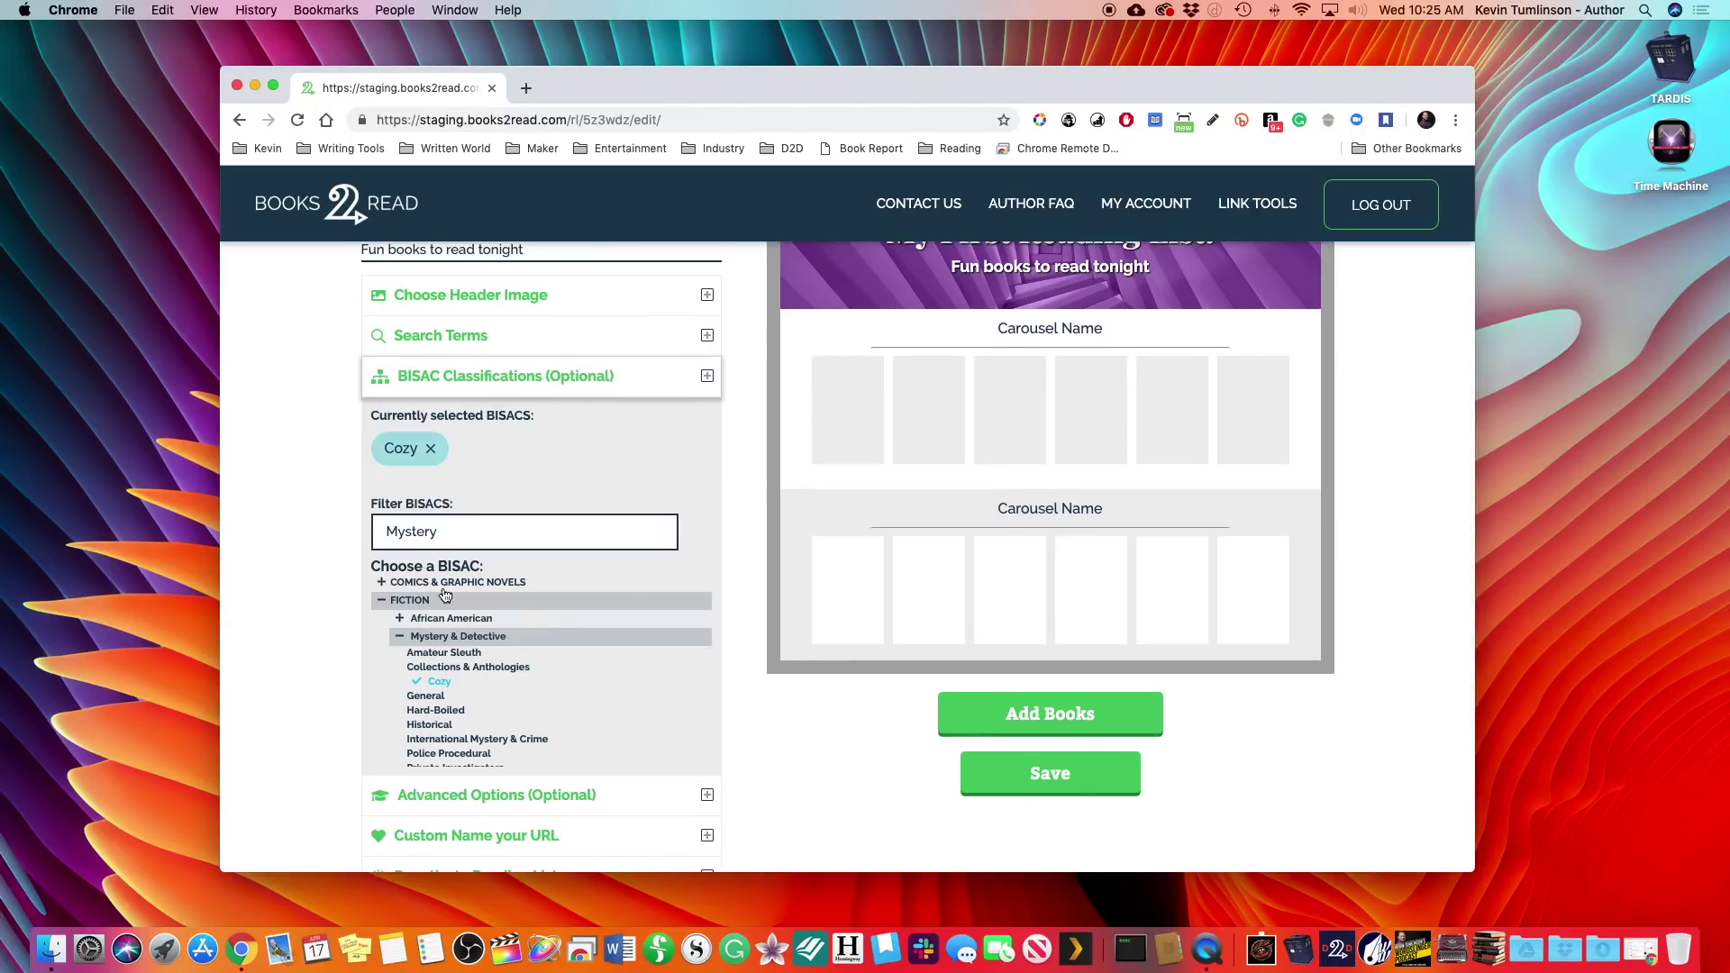
{"action": "left_click", "coordinate": [401, 638]}
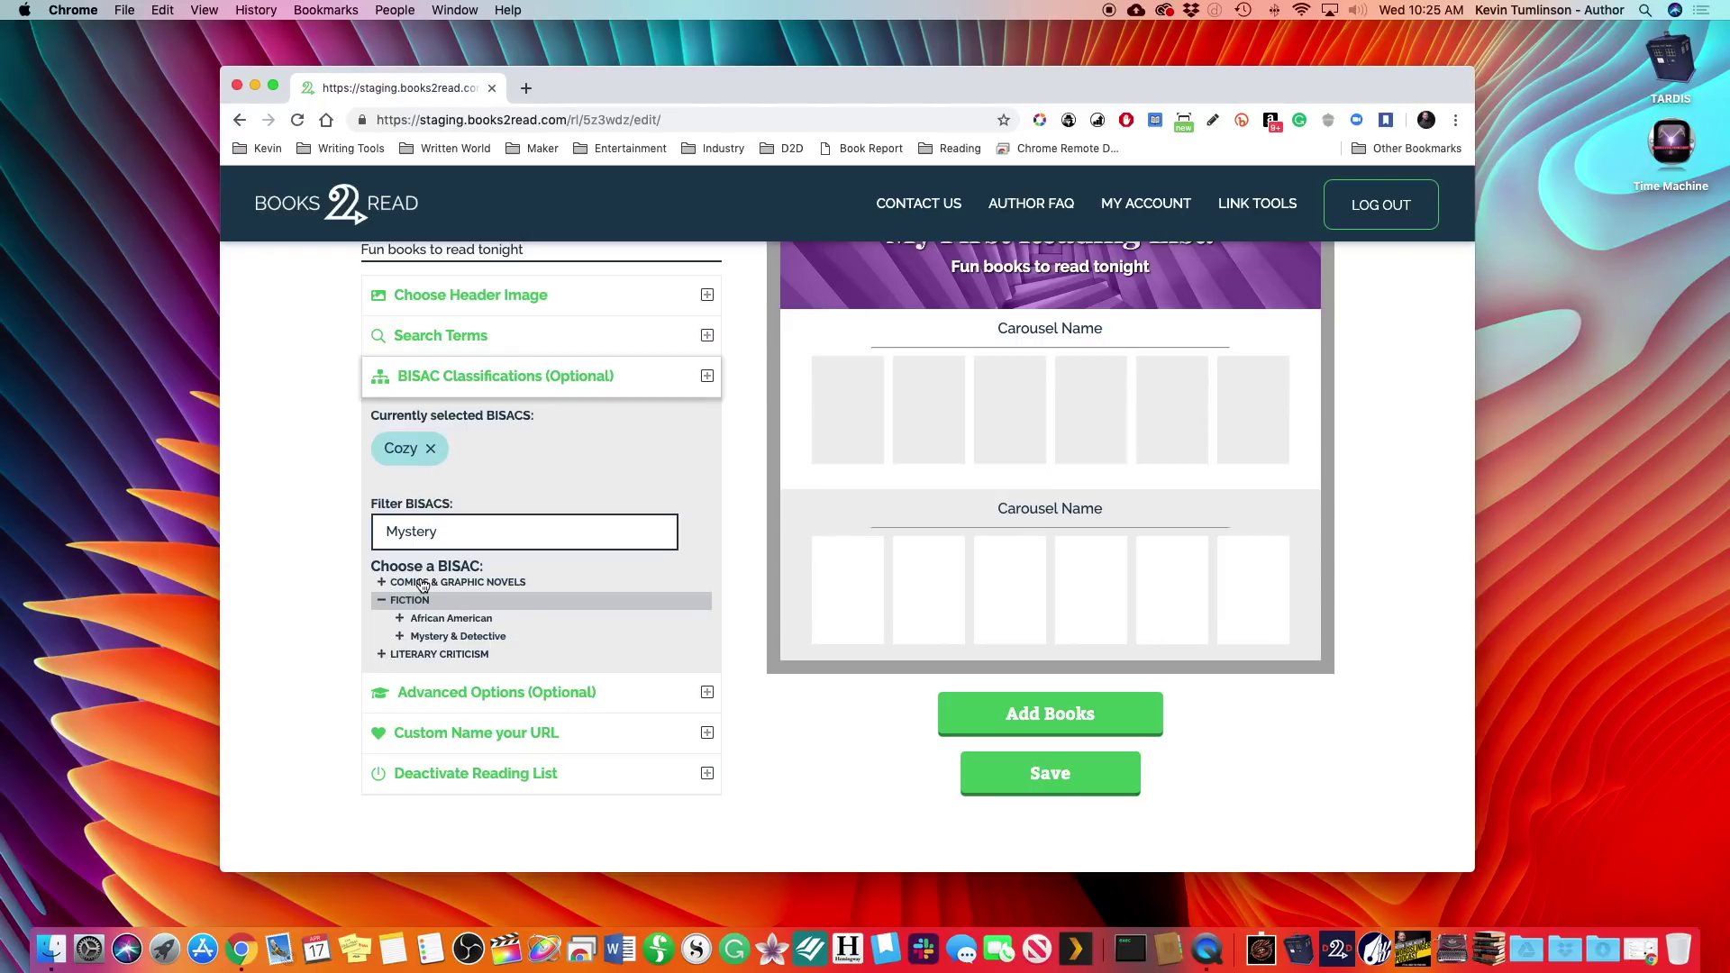
- Also check International Mystery & Crime, Women Sleuths, Traditional and Private Investigators
{"action": "left_click", "coordinate": [399, 638]}
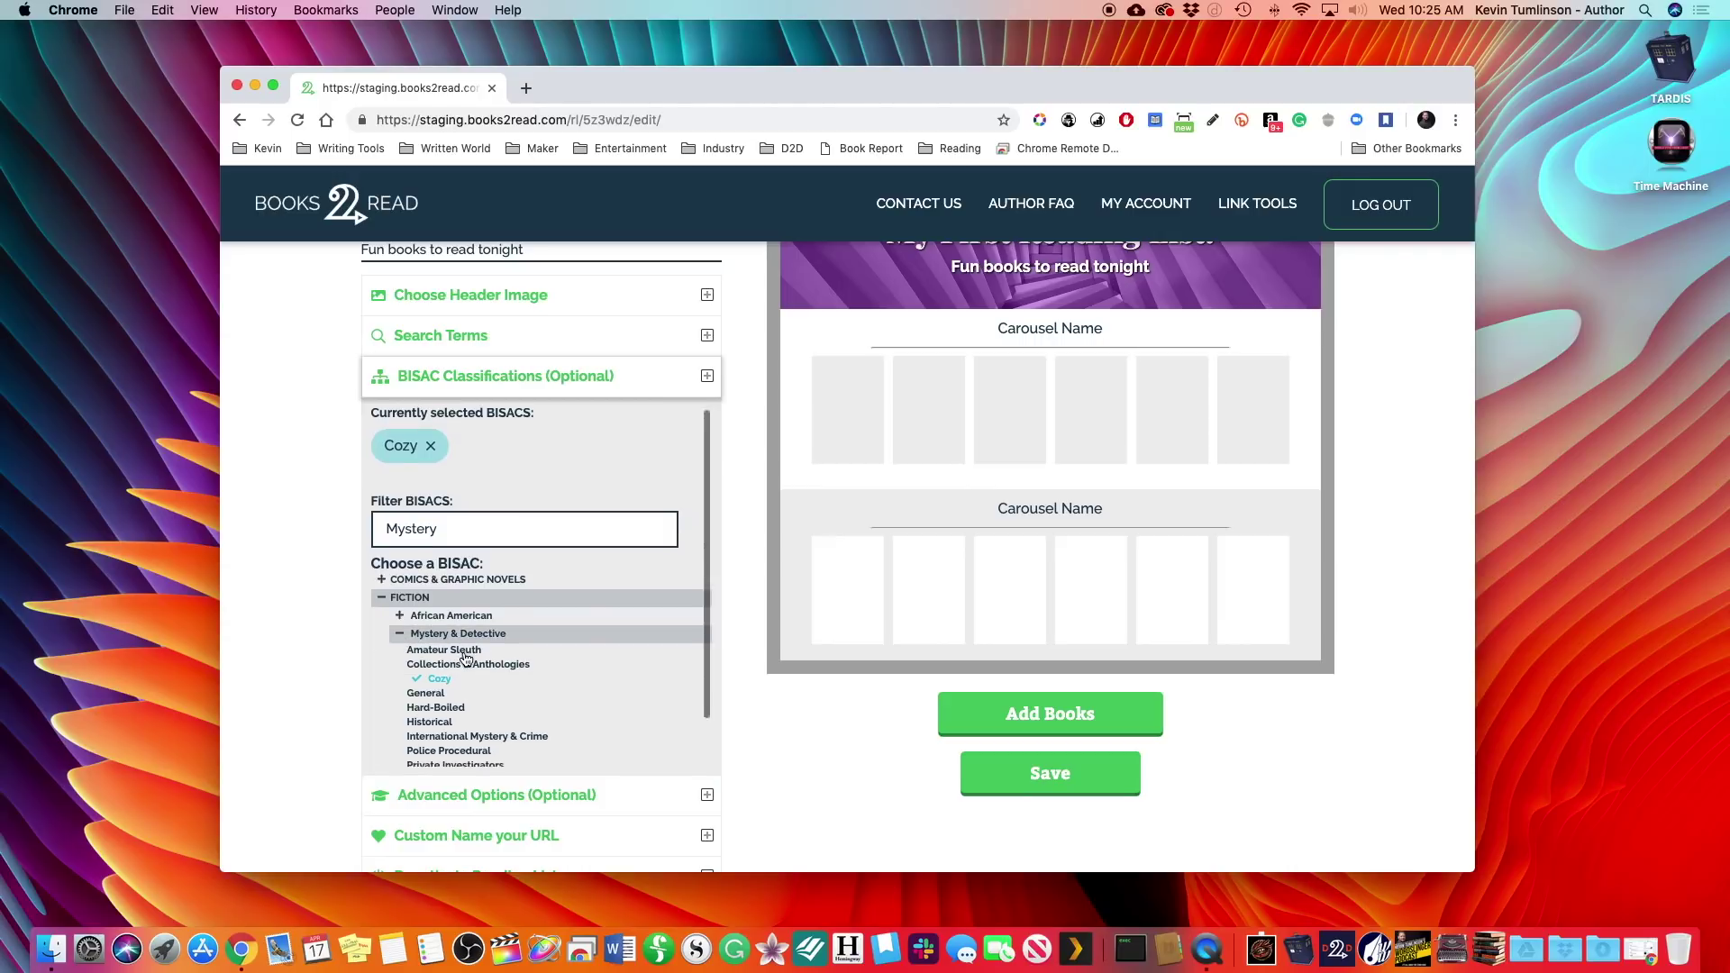
{"action": "scroll", "coordinate": [466, 659], "scroll_direction": "down", "scroll_amount": 2}
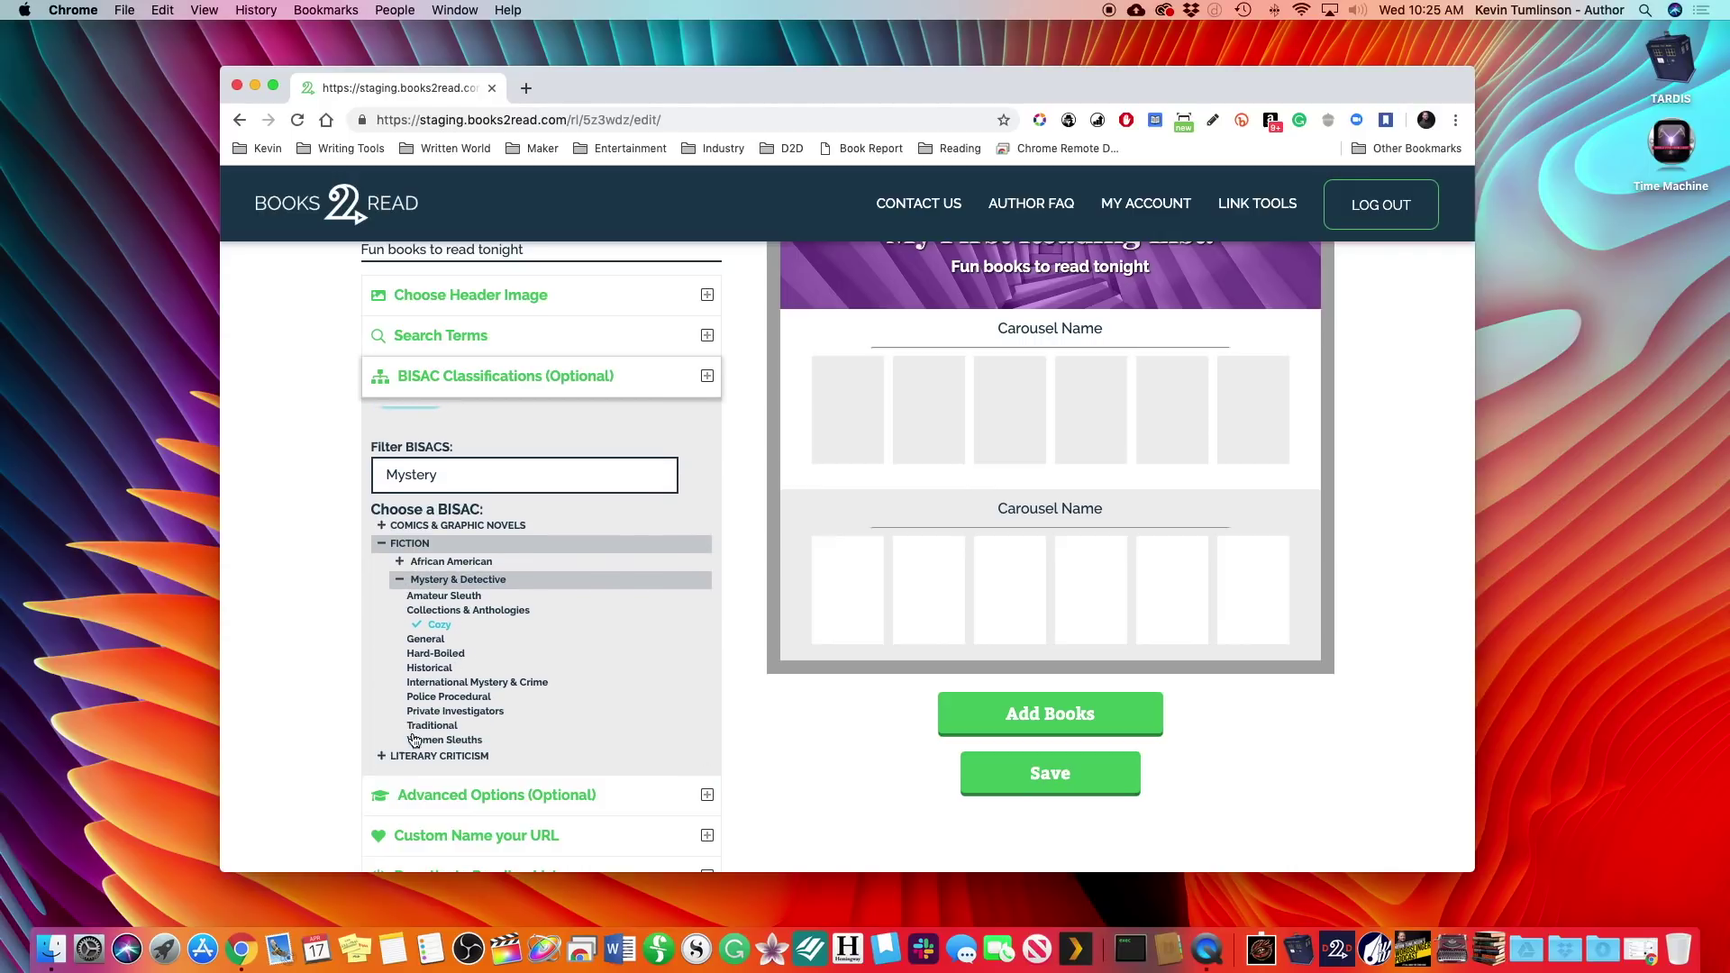
{"action": "left_click", "coordinate": [435, 685]}
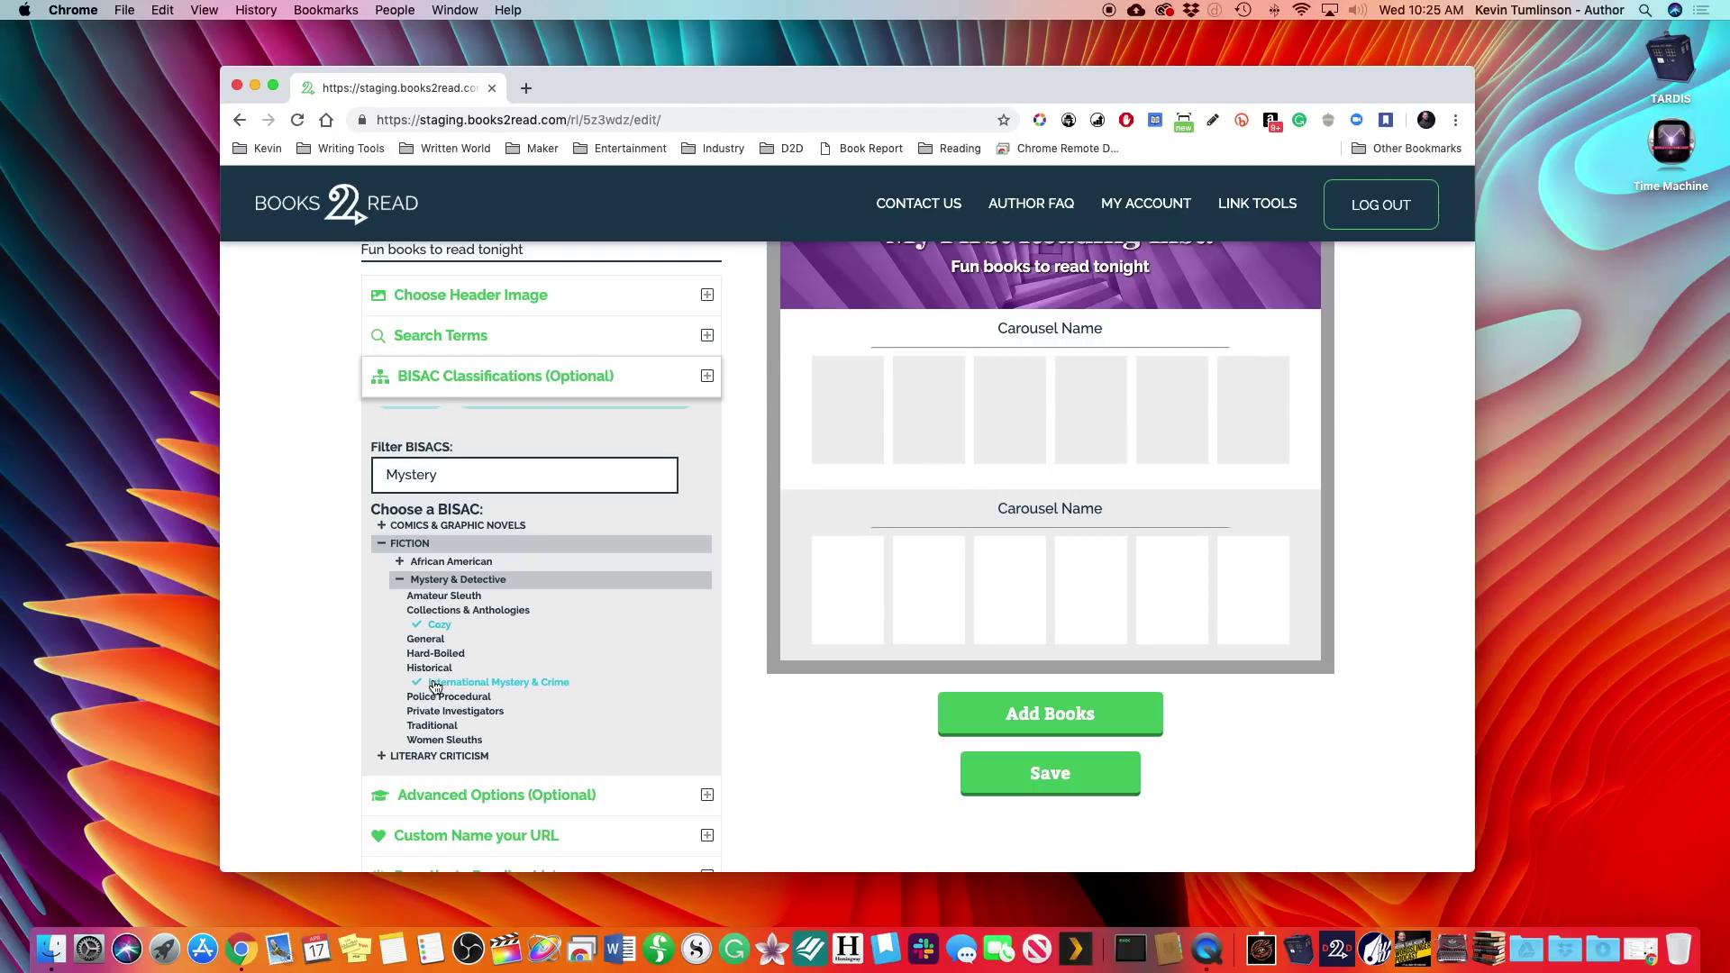
{"action": "left_click", "coordinate": [429, 740]}
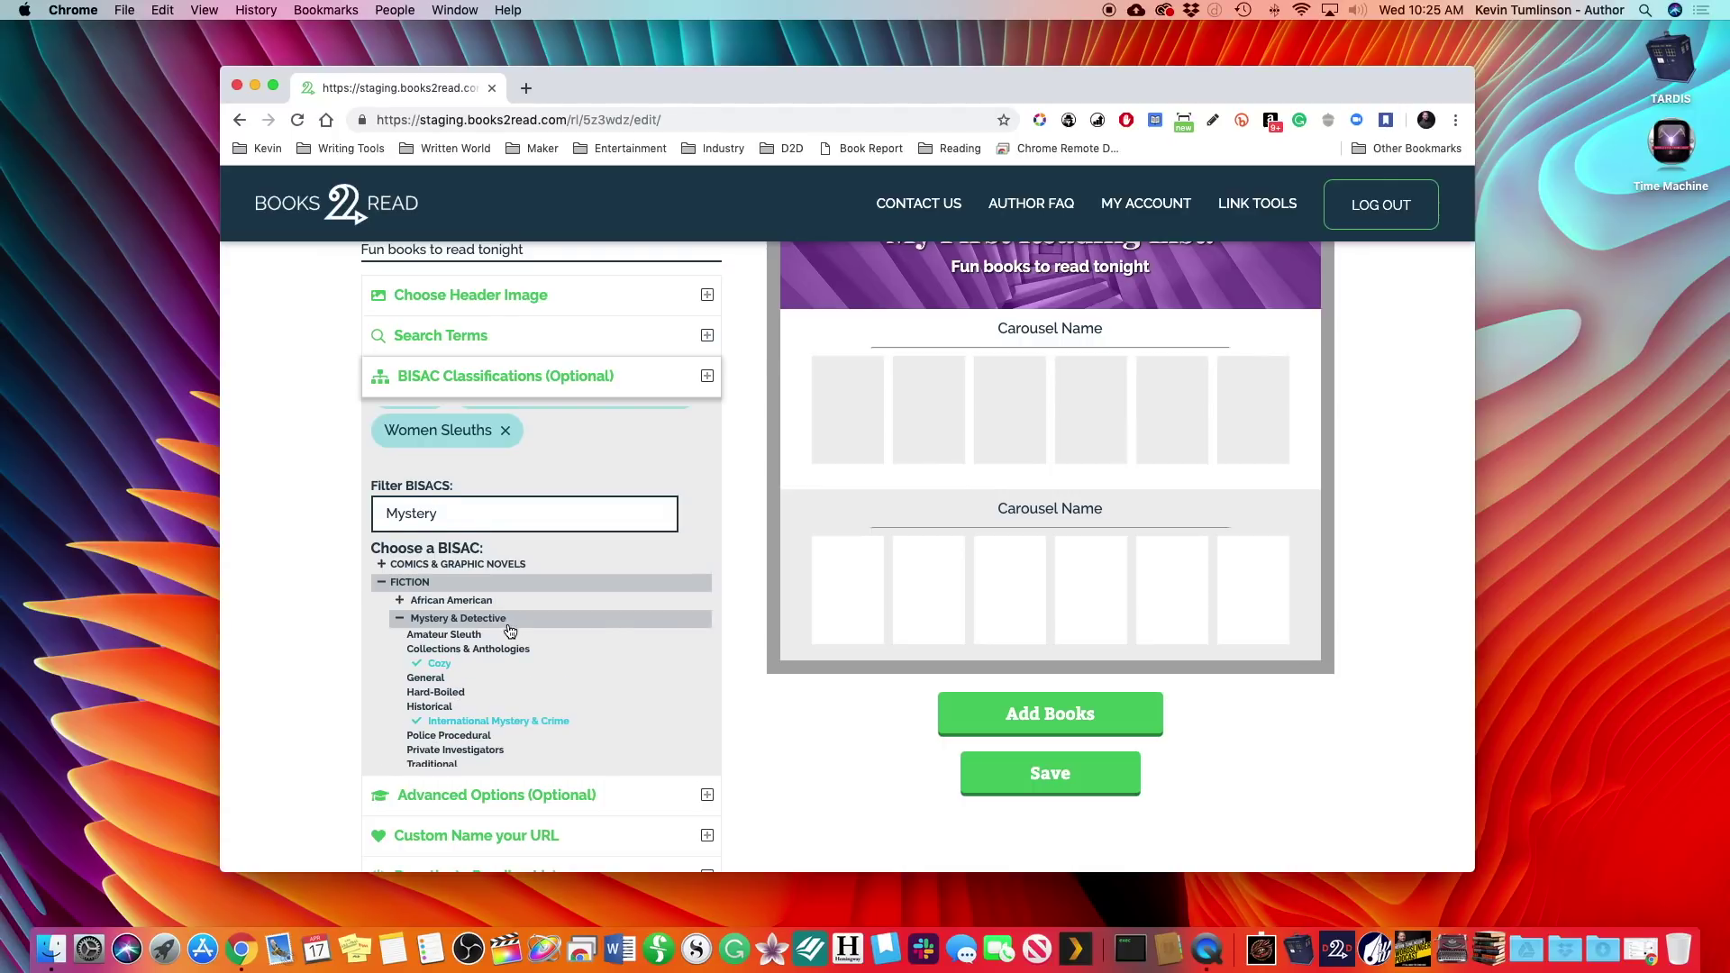
{"action": "scroll", "coordinate": [511, 631], "scroll_direction": "up", "scroll_amount": 3}
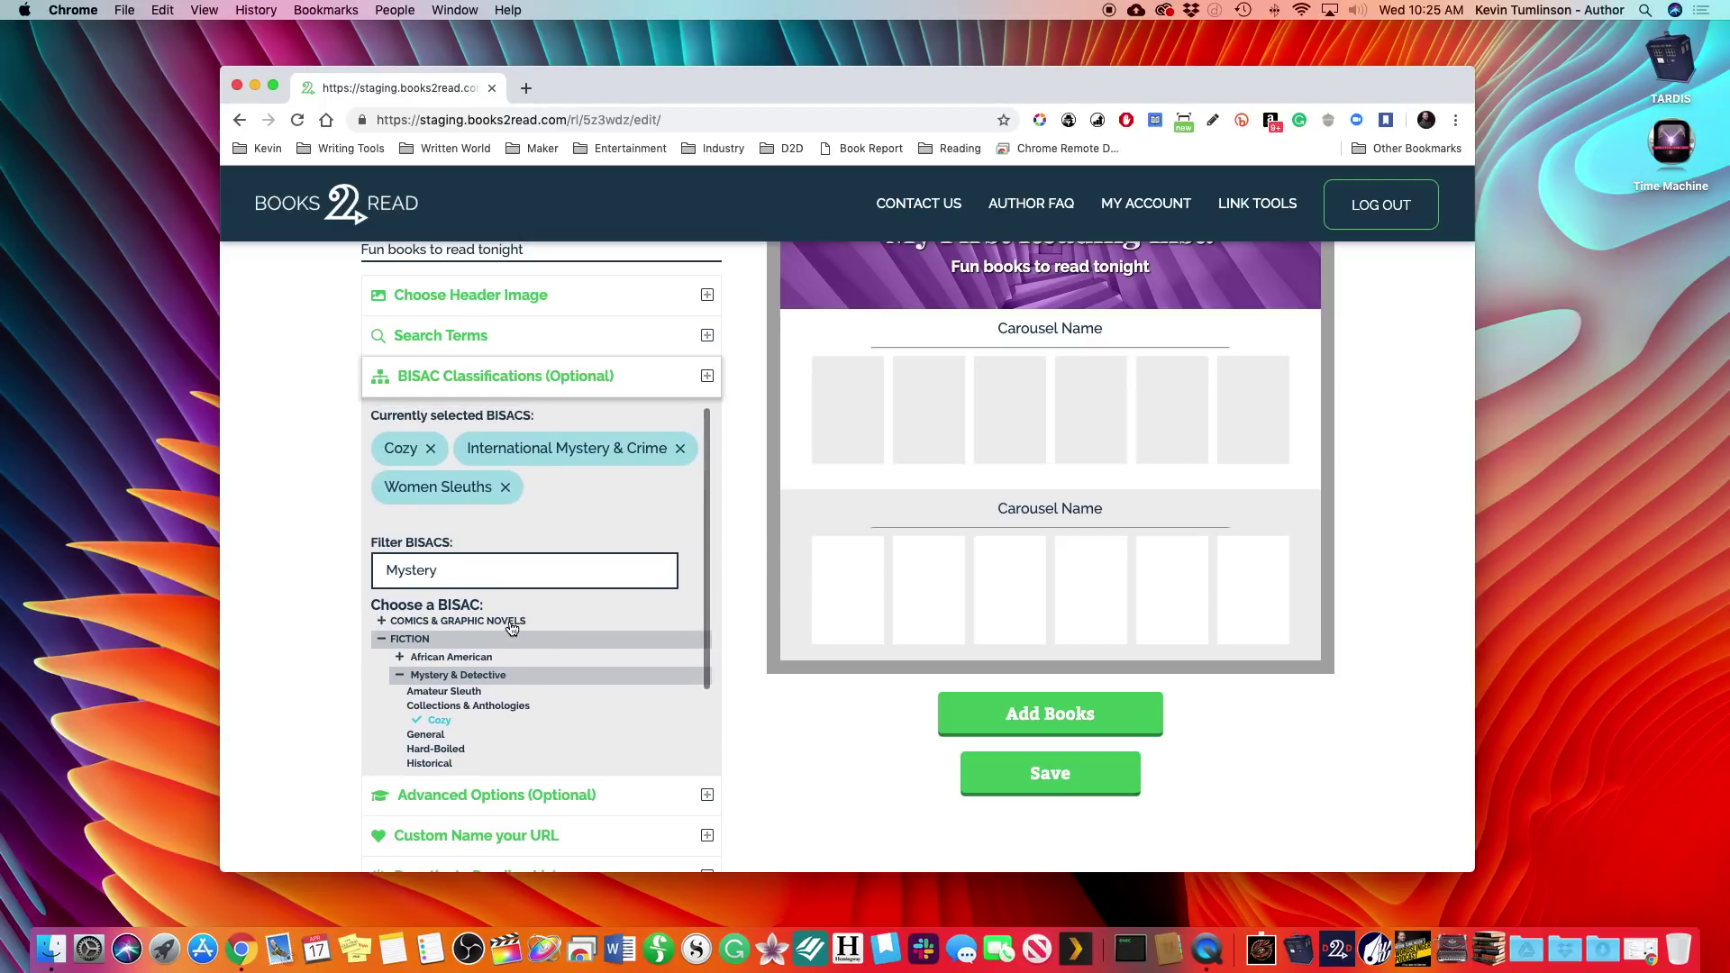
{"action": "scroll", "coordinate": [509, 631], "scroll_direction": "down", "scroll_amount": 5}
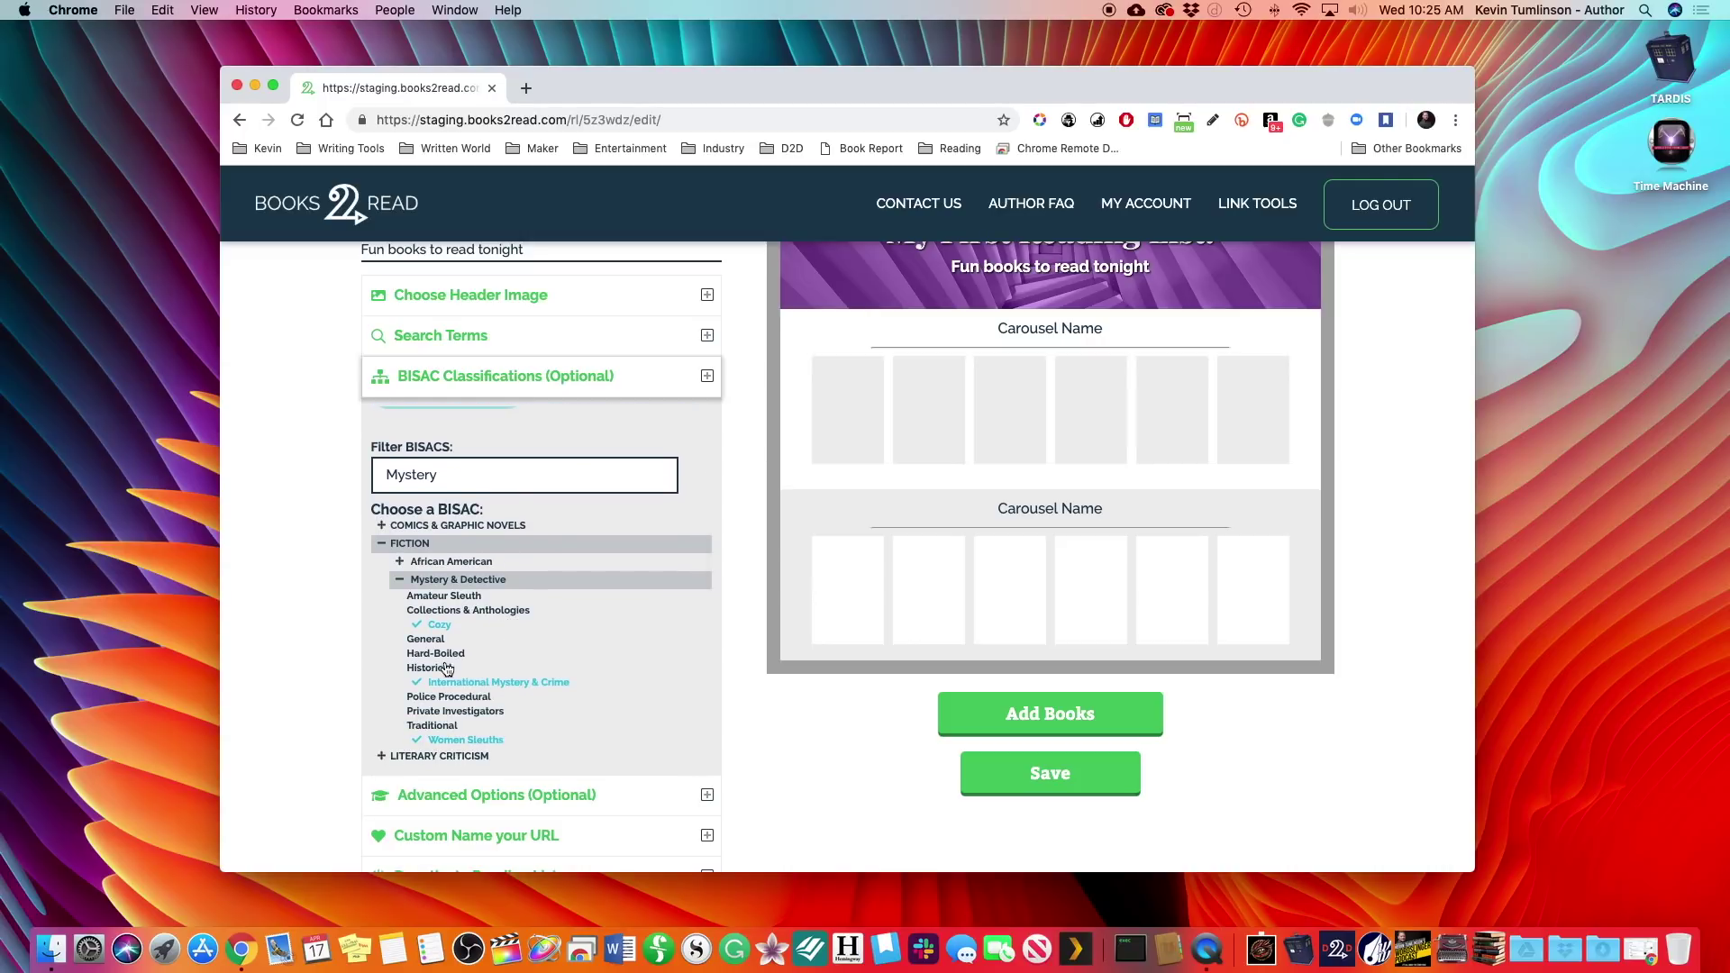
{"action": "left_click", "coordinate": [431, 725]}
{"action": "left_click", "coordinate": [451, 712]}
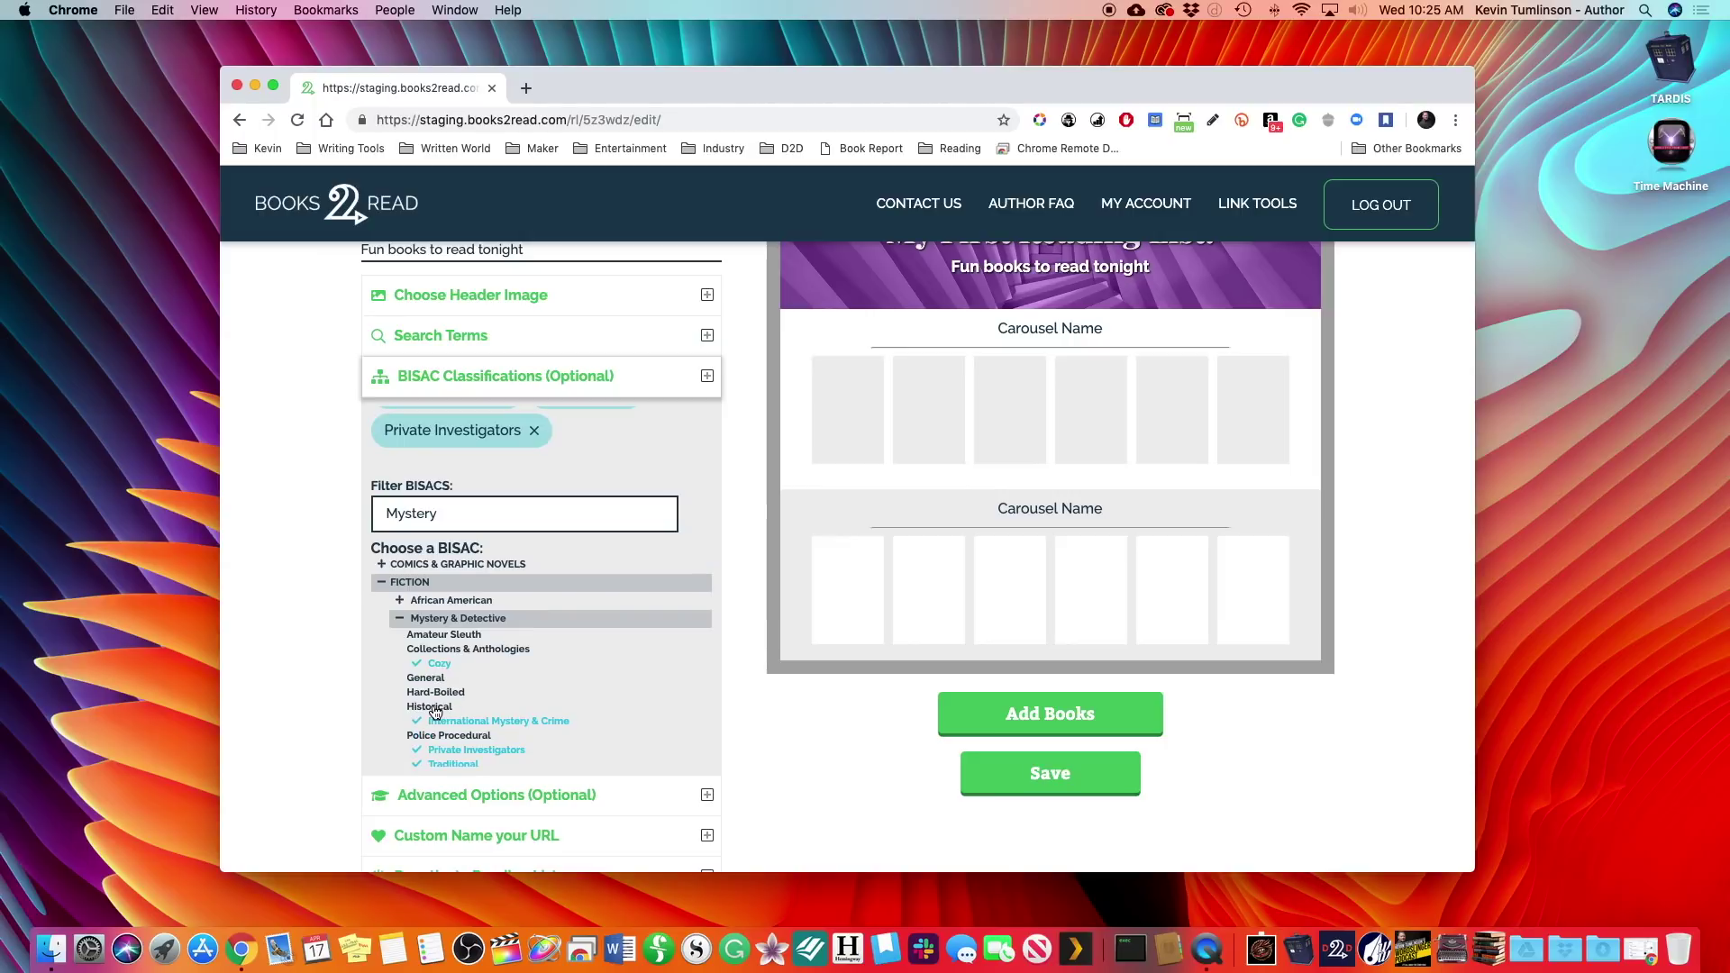
- Collapse the Mystery & Detective and Fiction categories and close BISAC Classifications
{"action": "scroll", "coordinate": [434, 712], "scroll_direction": "up", "scroll_amount": 2}
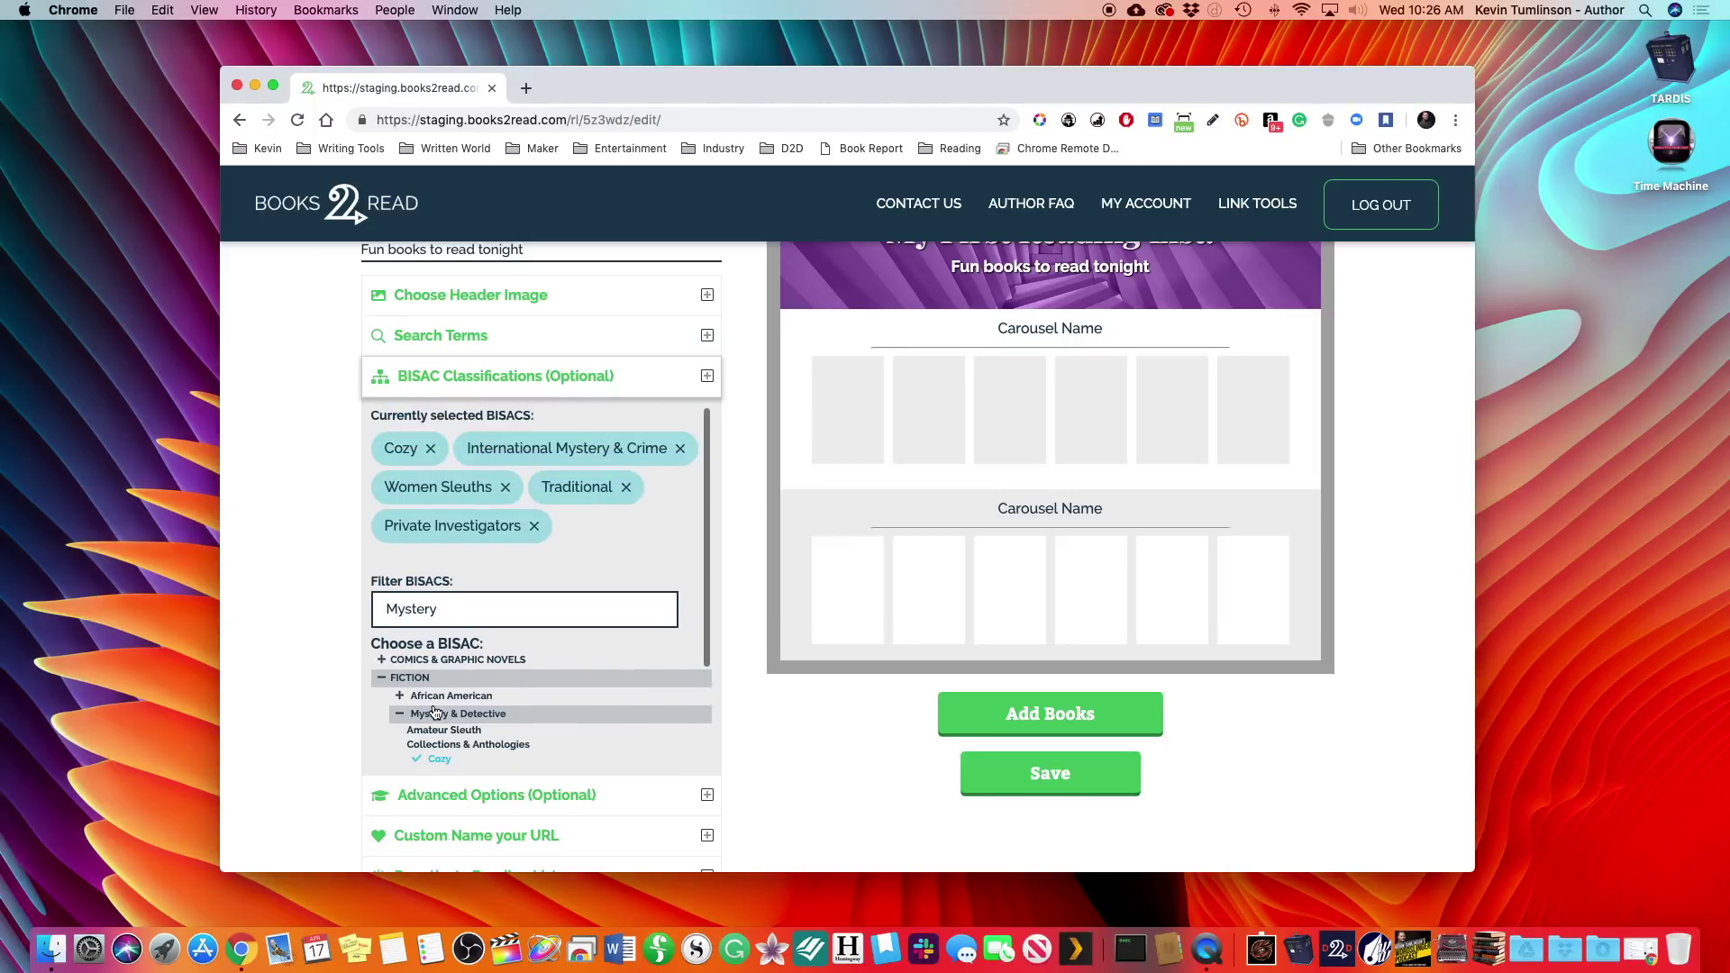
{"action": "scroll", "coordinate": [433, 712], "scroll_direction": "down", "scroll_amount": 1}
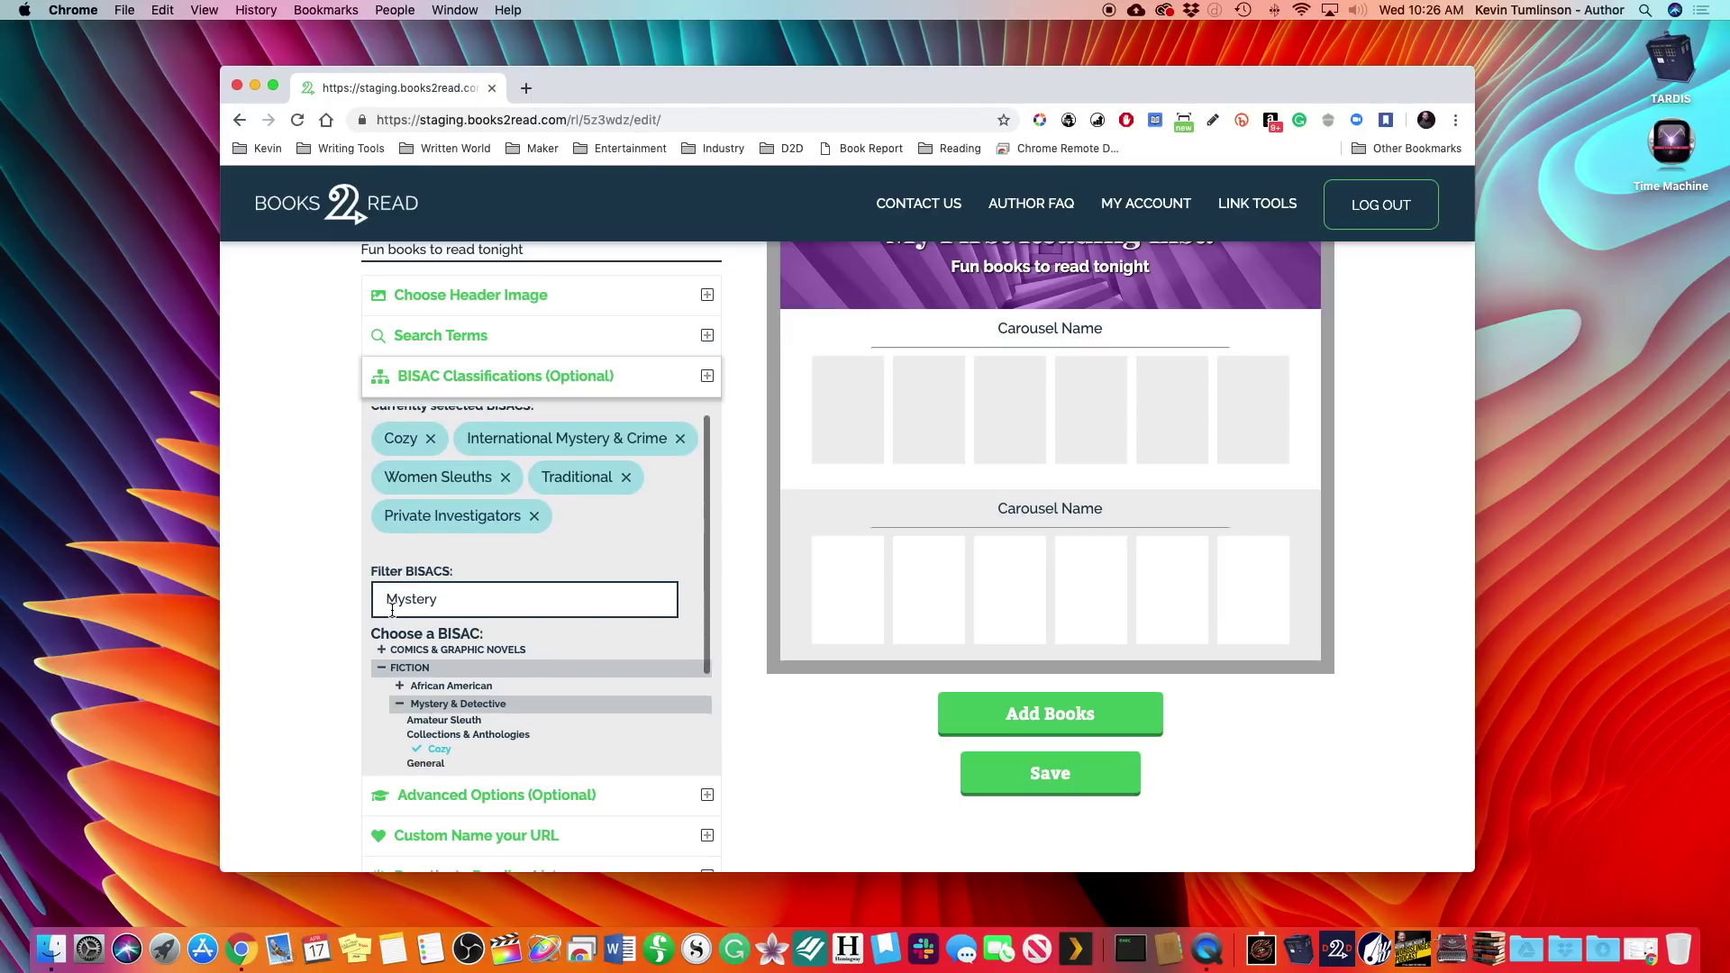
{"action": "left_click", "coordinate": [403, 711]}
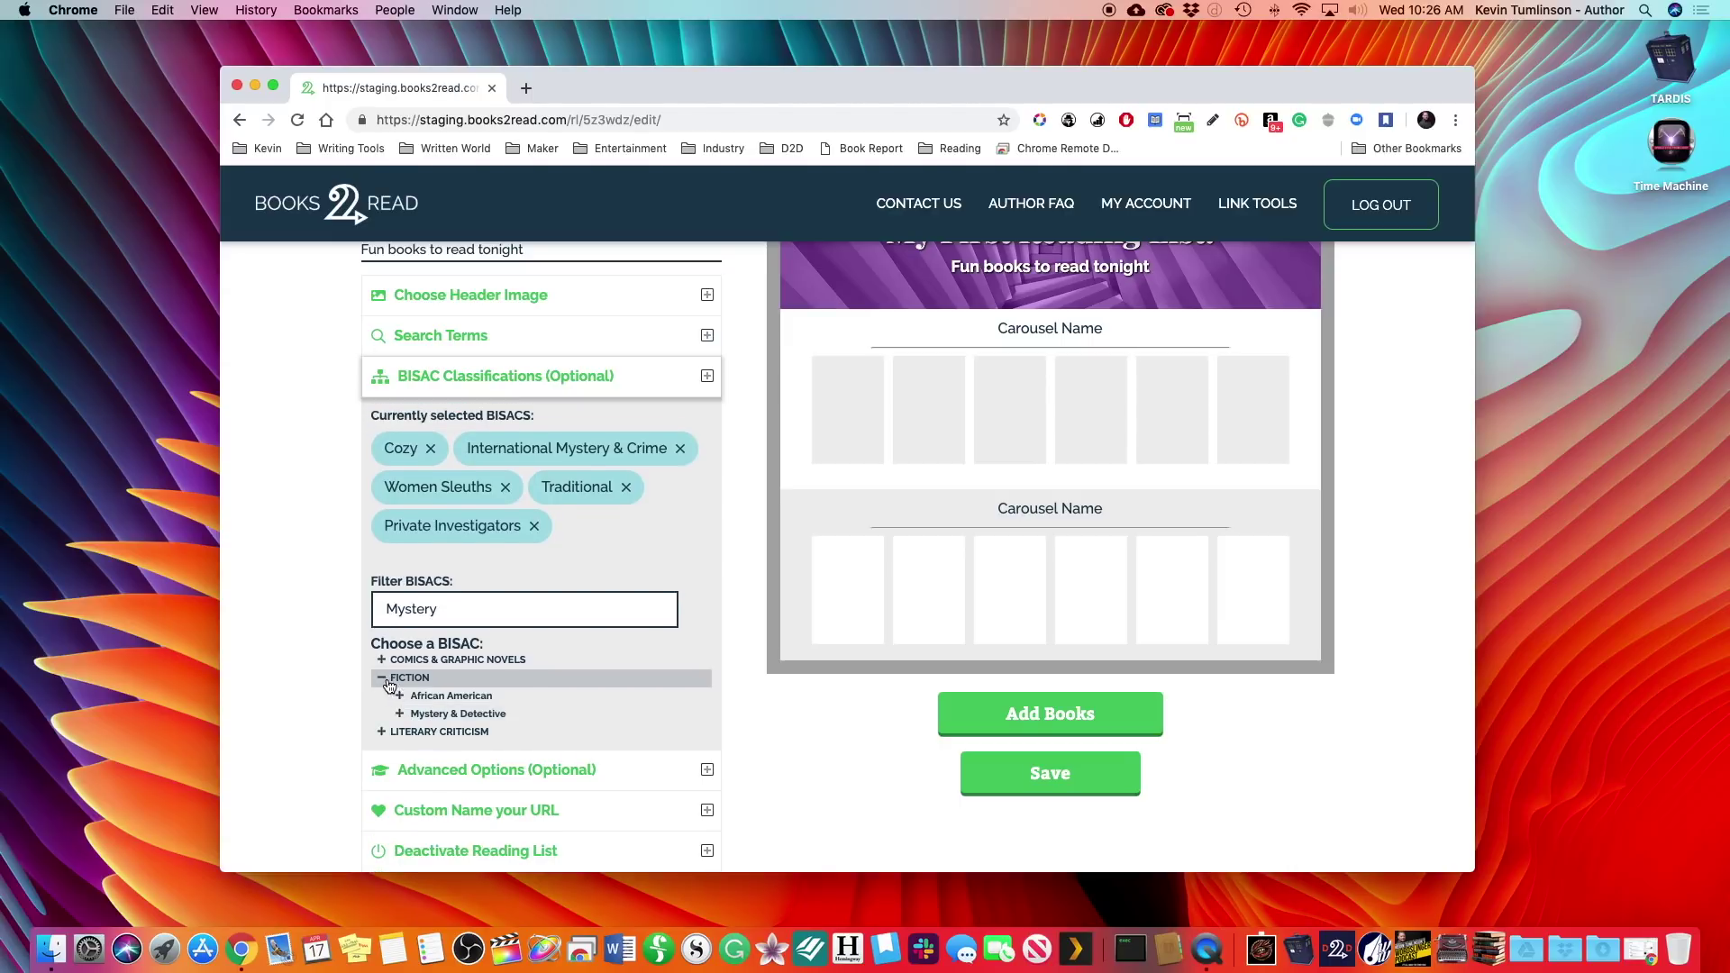
{"action": "left_click", "coordinate": [382, 677]}
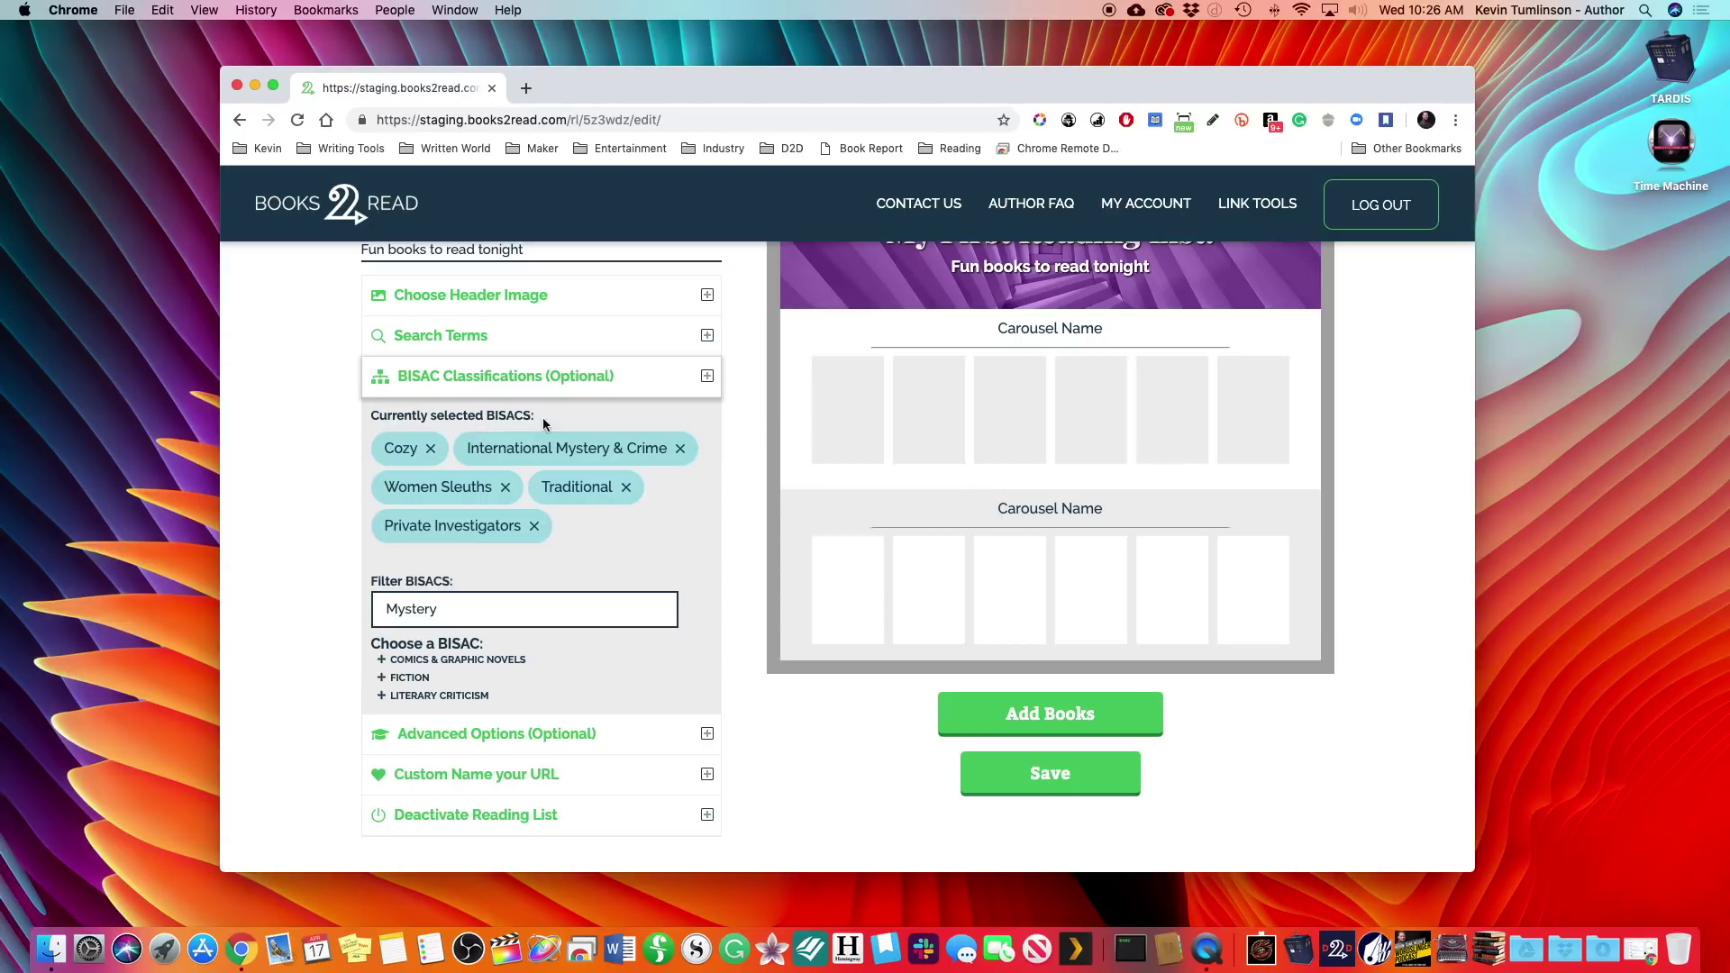
{"action": "left_click", "coordinate": [706, 376]}
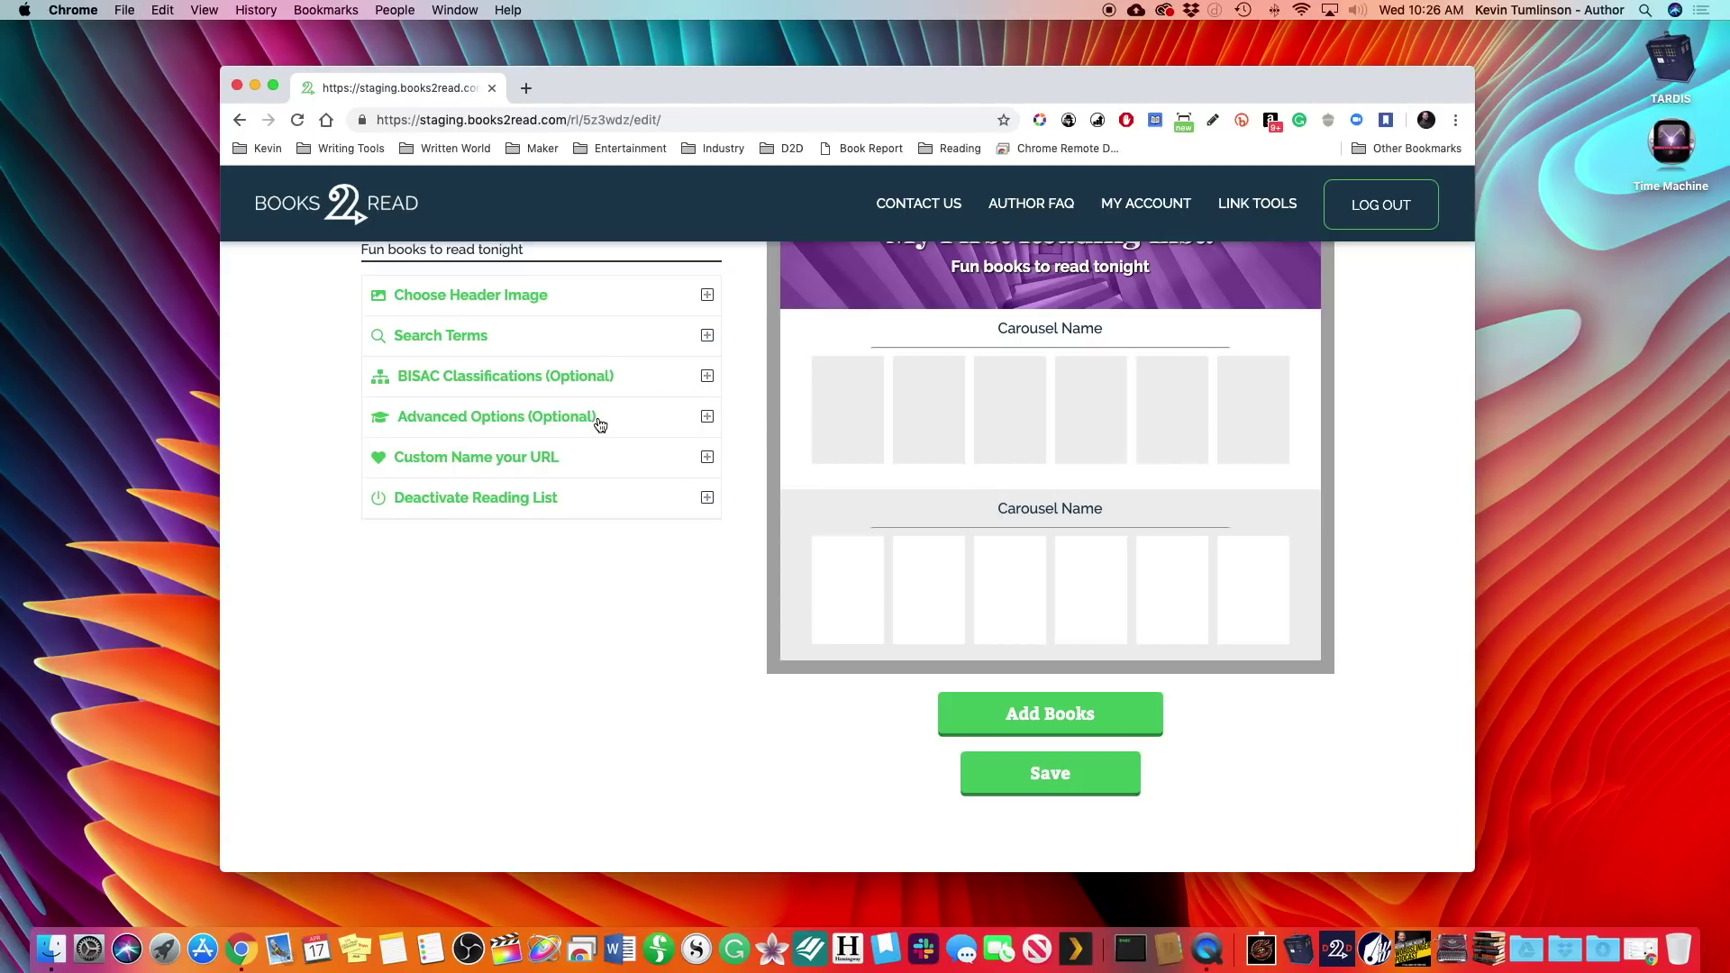
- Under Advanced Options, set 'Send readers to' to Amazon
{"action": "left_click", "coordinate": [706, 417]}
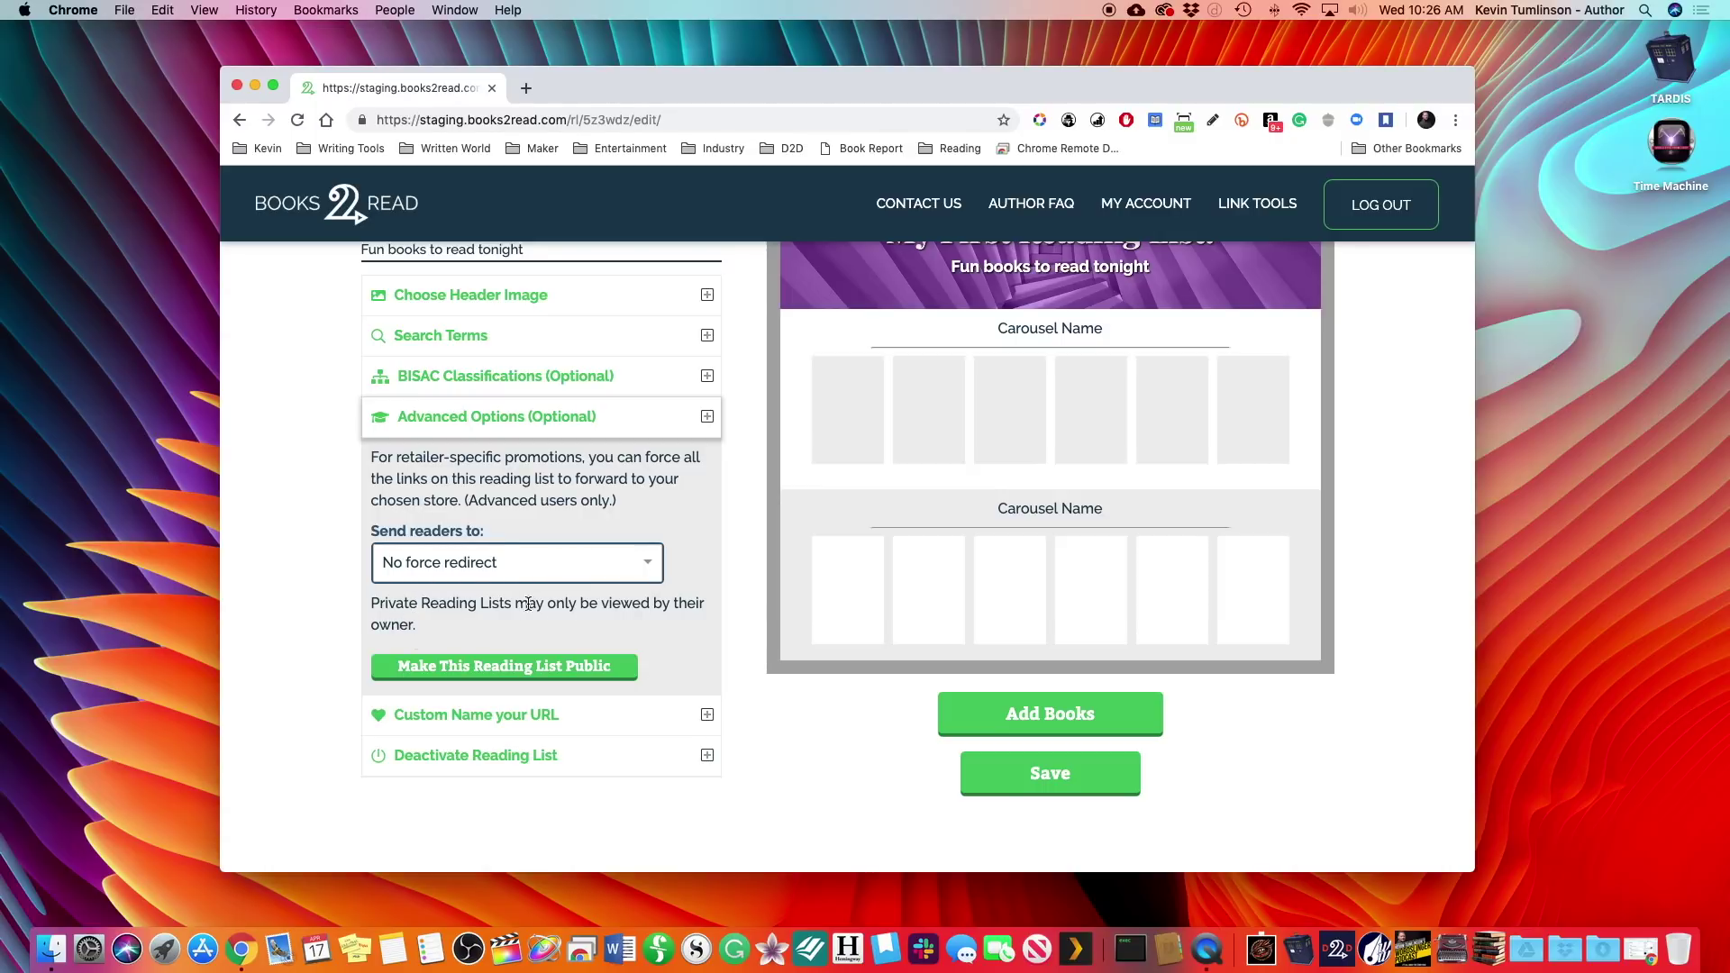
{"action": "left_click", "coordinate": [651, 566]}
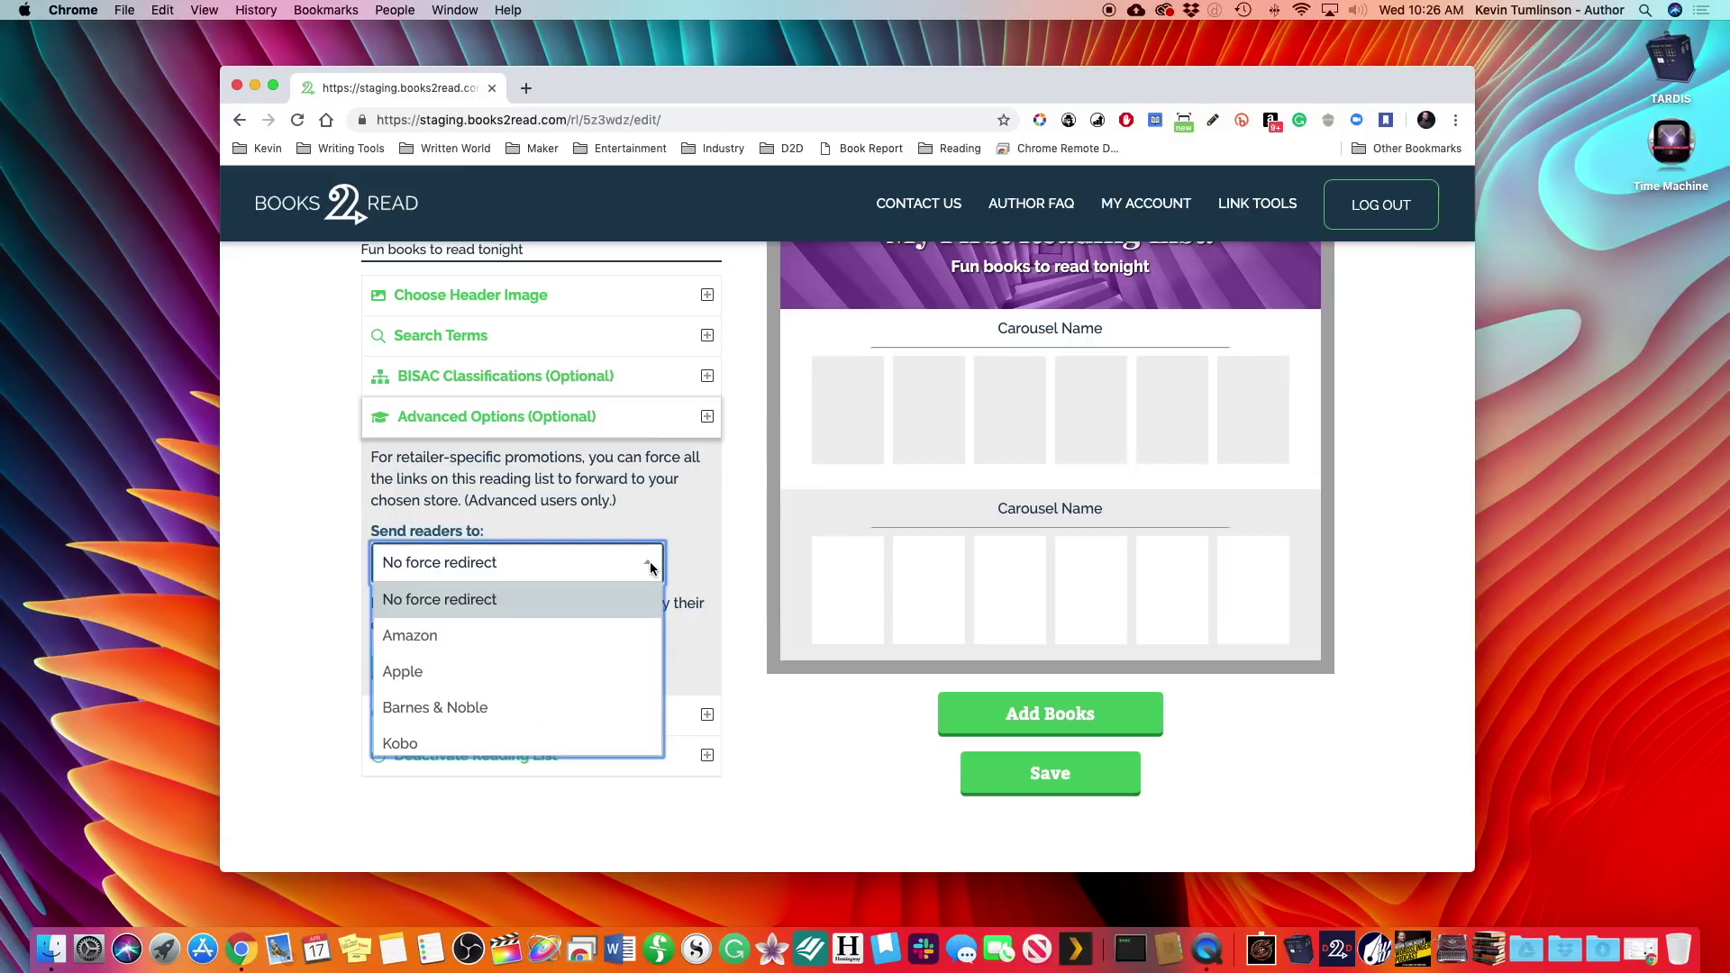
{"action": "scroll", "coordinate": [598, 647], "scroll_direction": "down", "scroll_amount": 4}
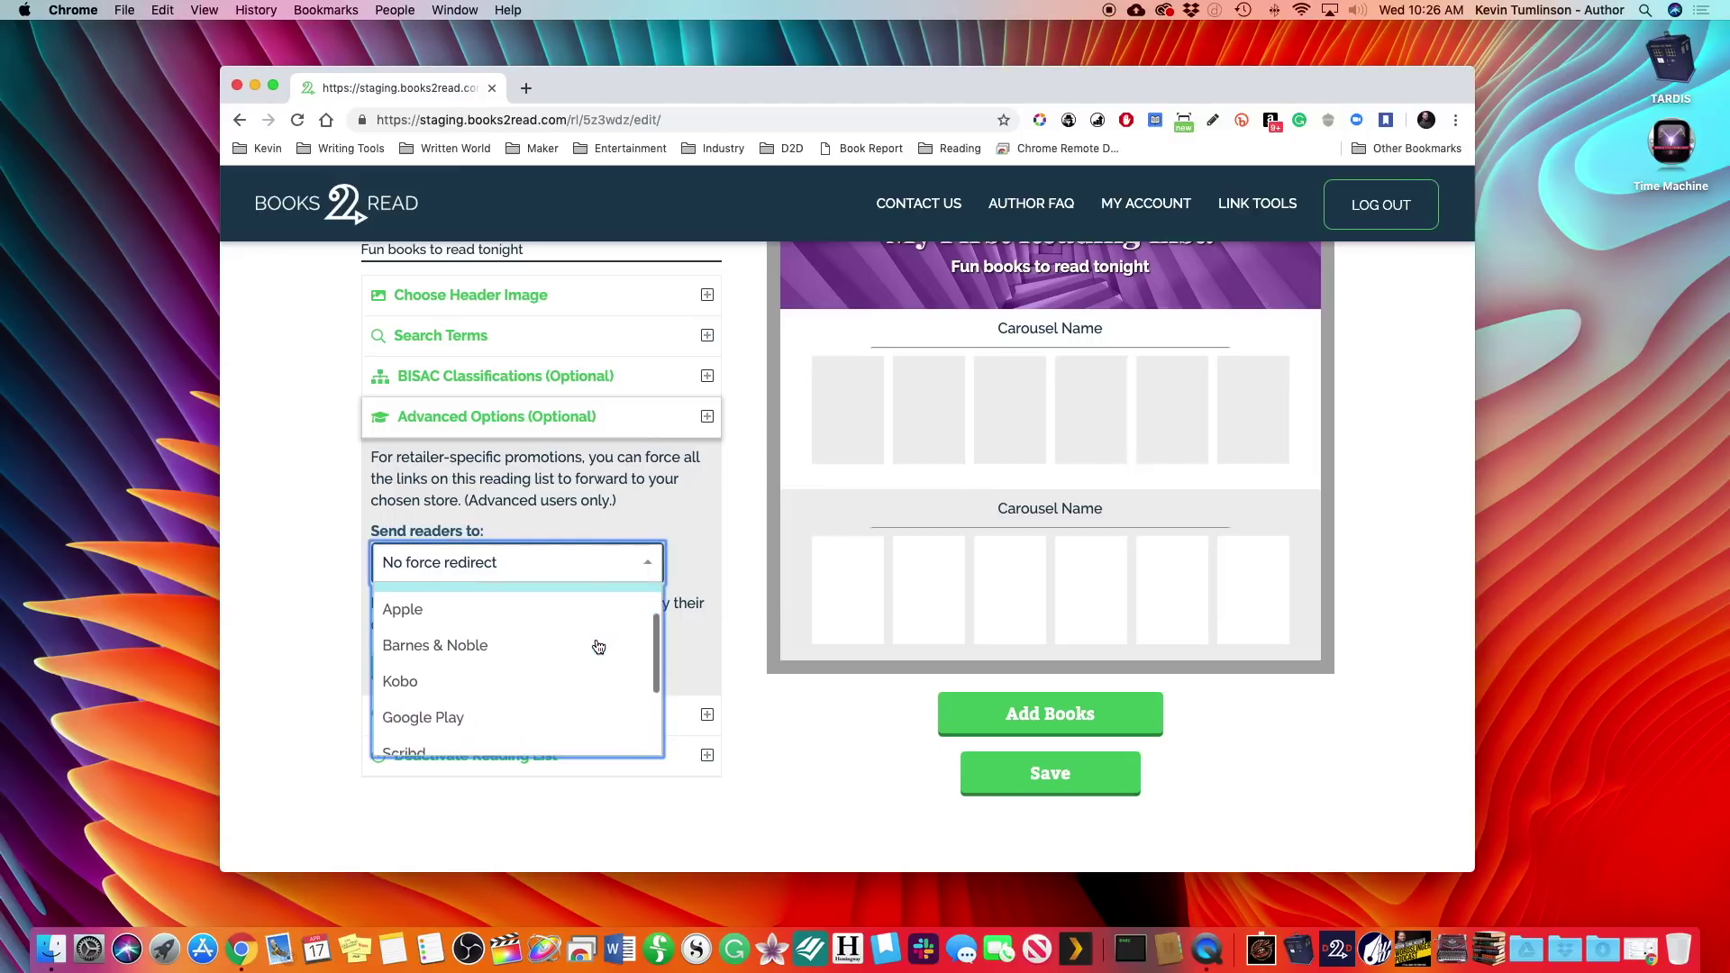
{"action": "scroll", "coordinate": [599, 647], "scroll_direction": "down", "scroll_amount": 4}
{"action": "scroll", "coordinate": [598, 647], "scroll_direction": "up", "scroll_amount": 3}
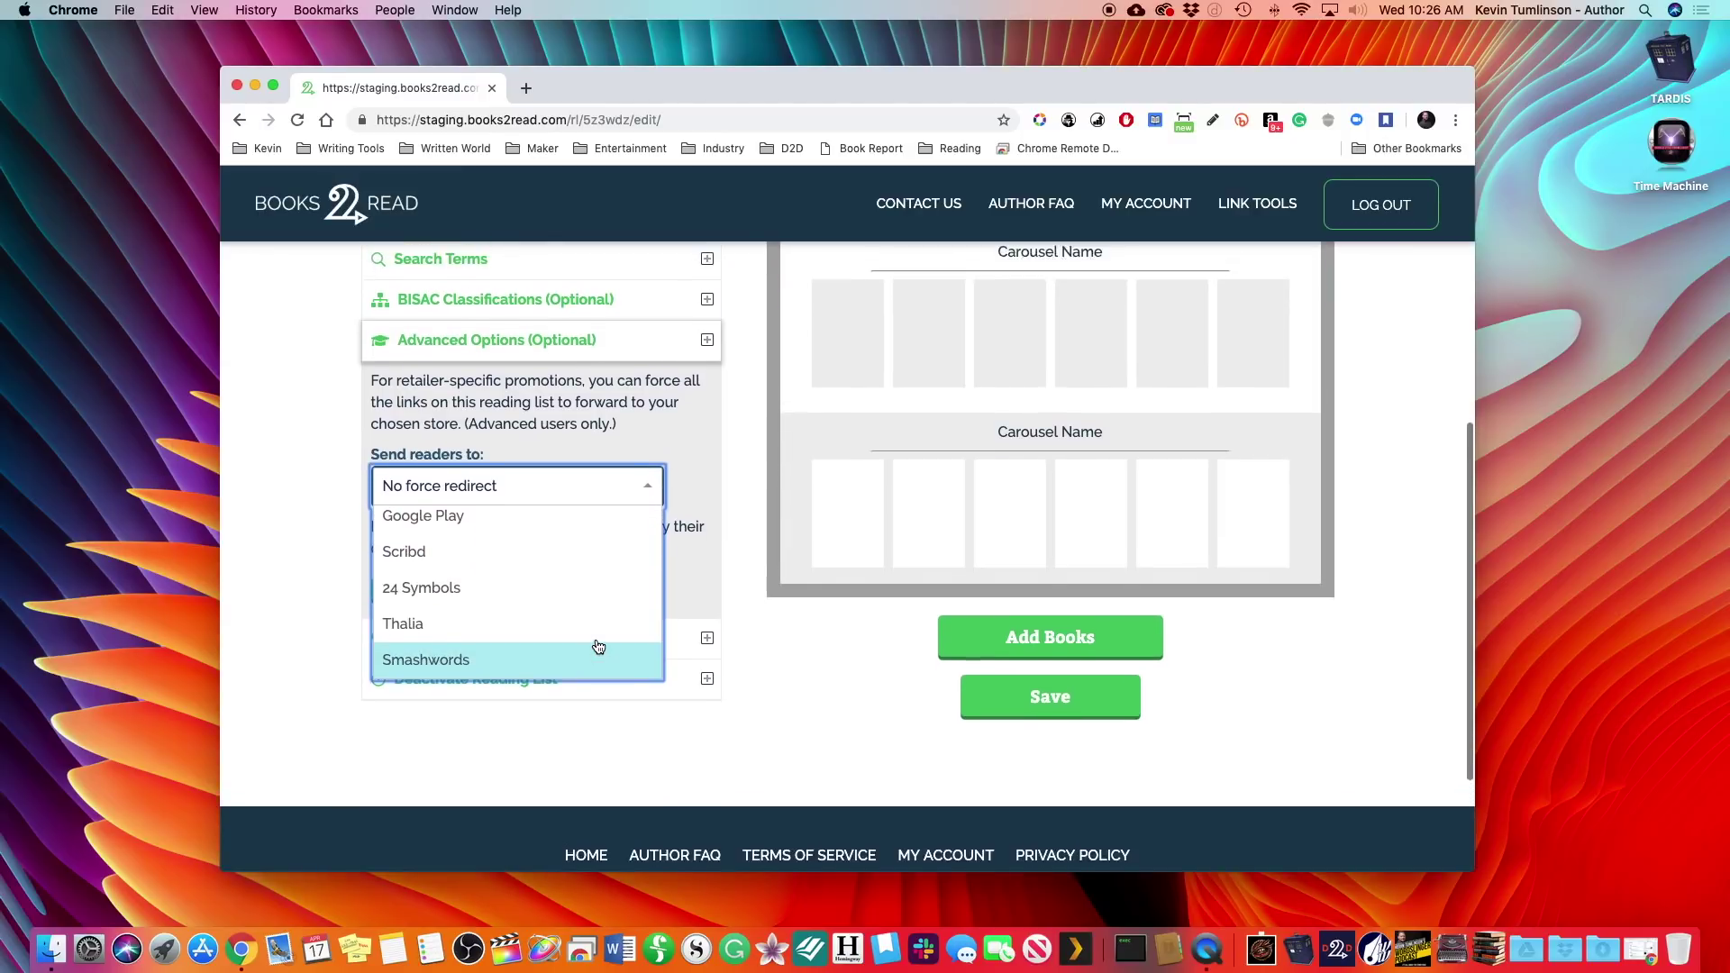
{"action": "scroll", "coordinate": [598, 647], "scroll_direction": "up", "scroll_amount": 5}
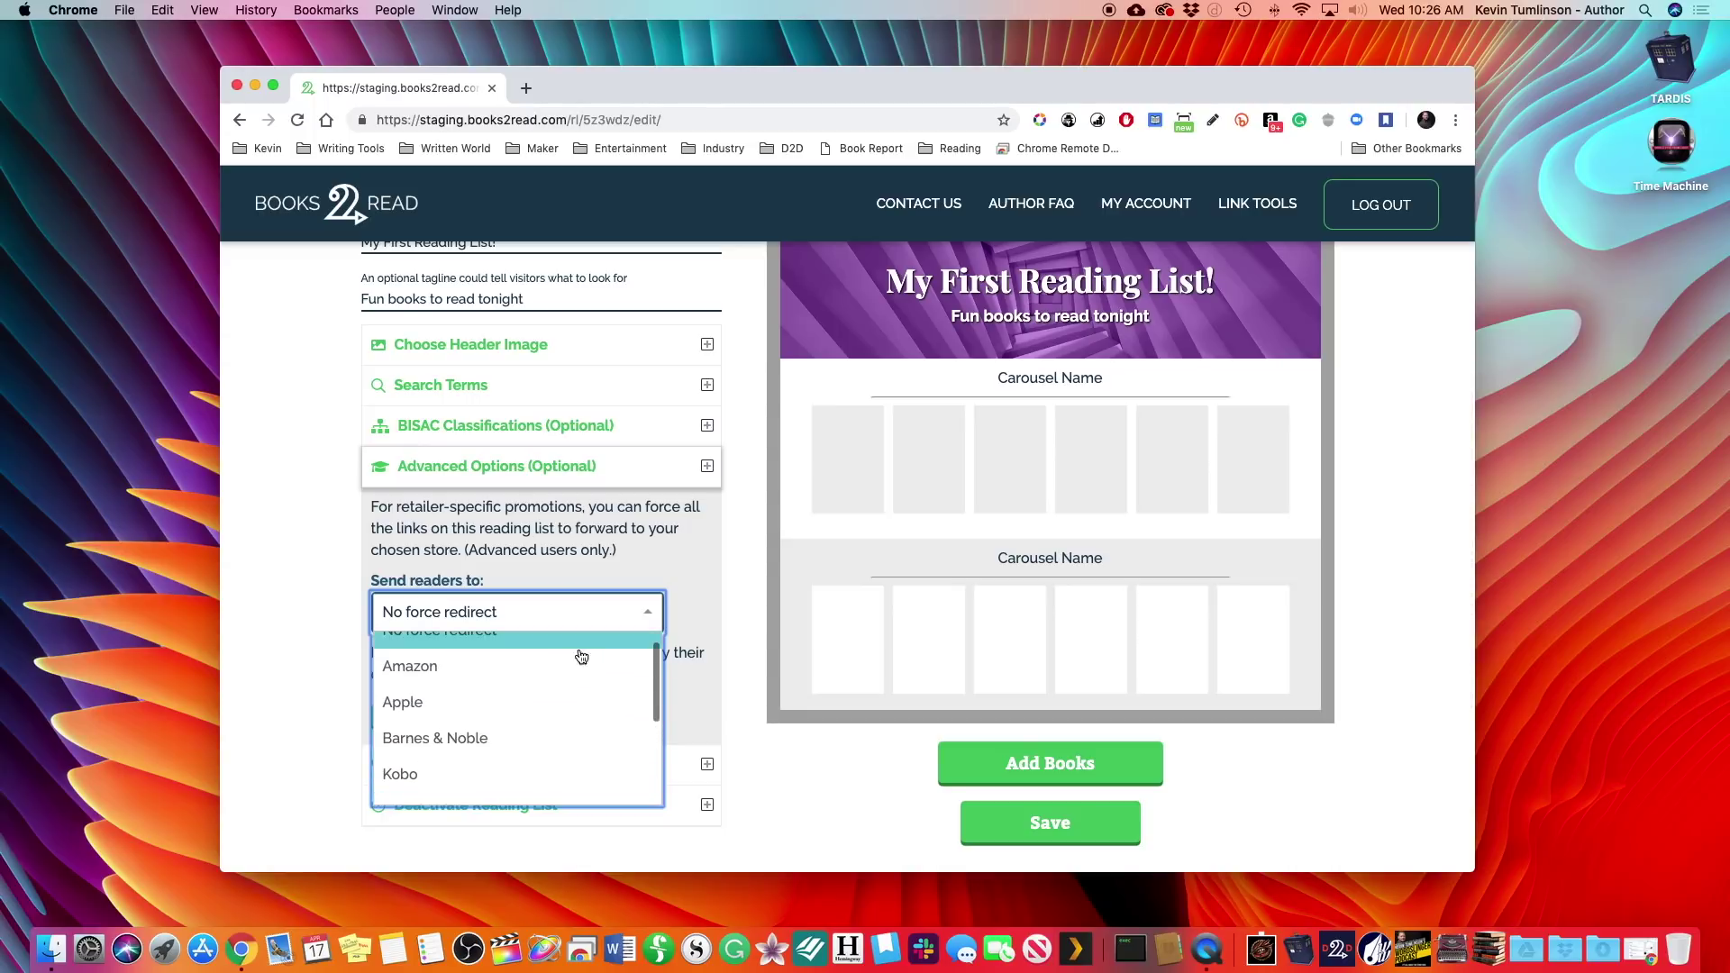
{"action": "left_click", "coordinate": [547, 669]}
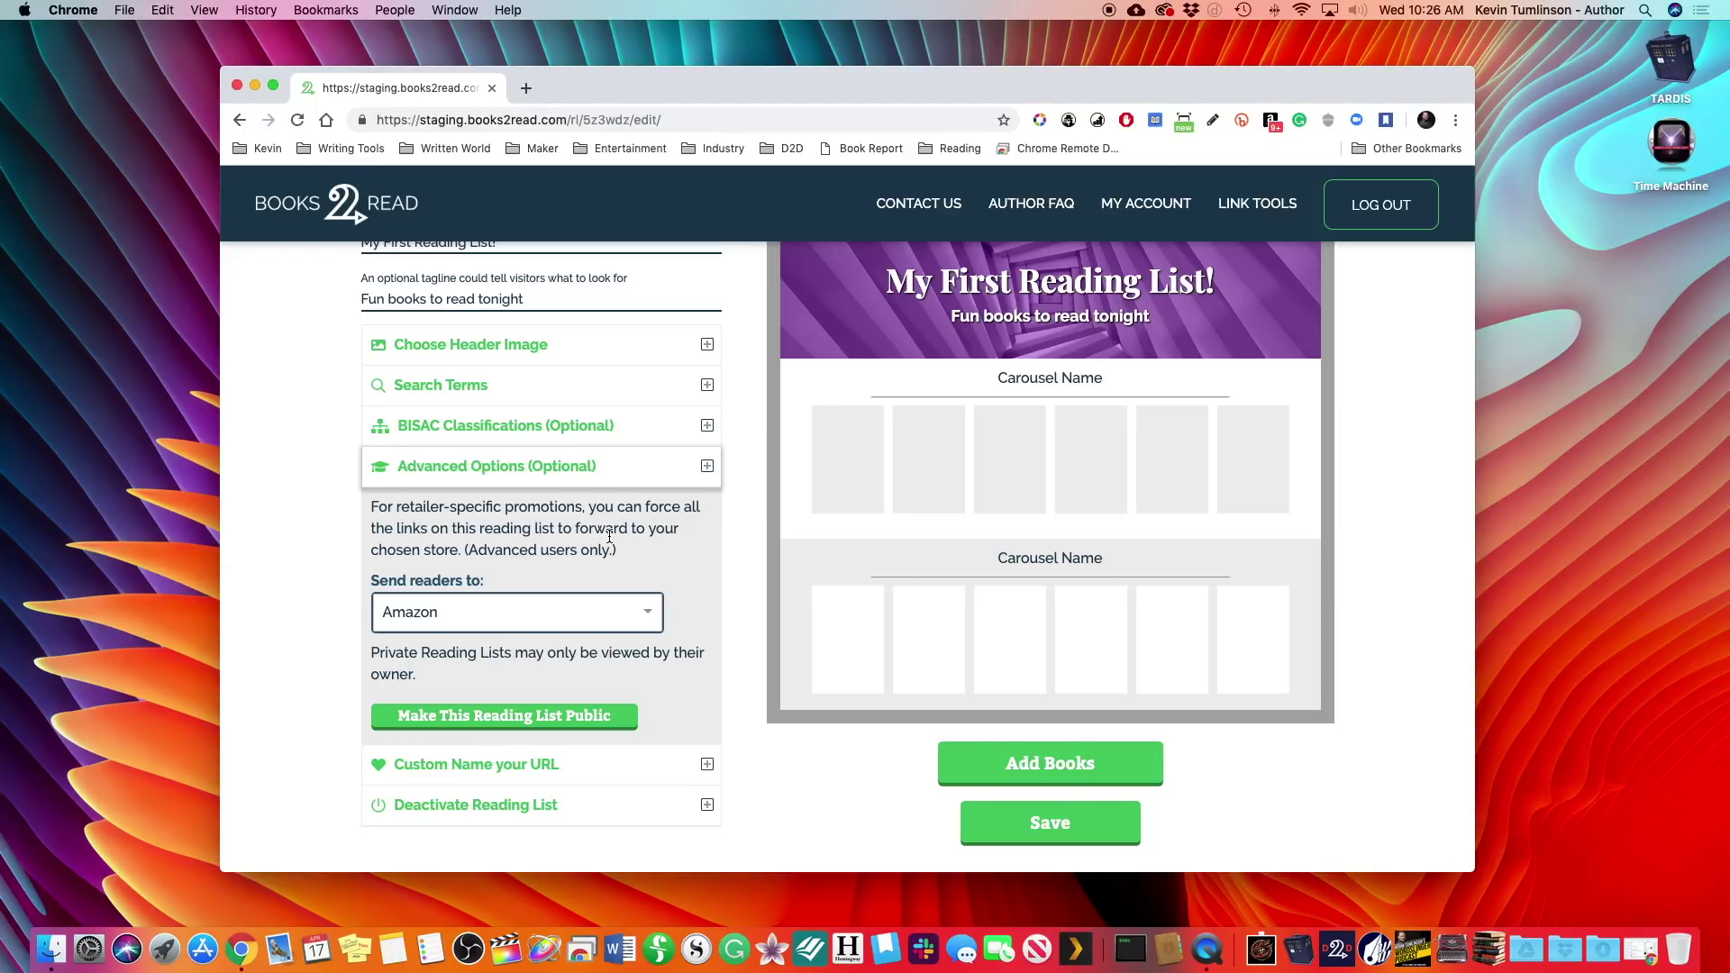
- Try Kobo and Apple, return to Amazon, make the list public, and collapse Advanced Options
{"action": "left_click", "coordinate": [648, 612]}
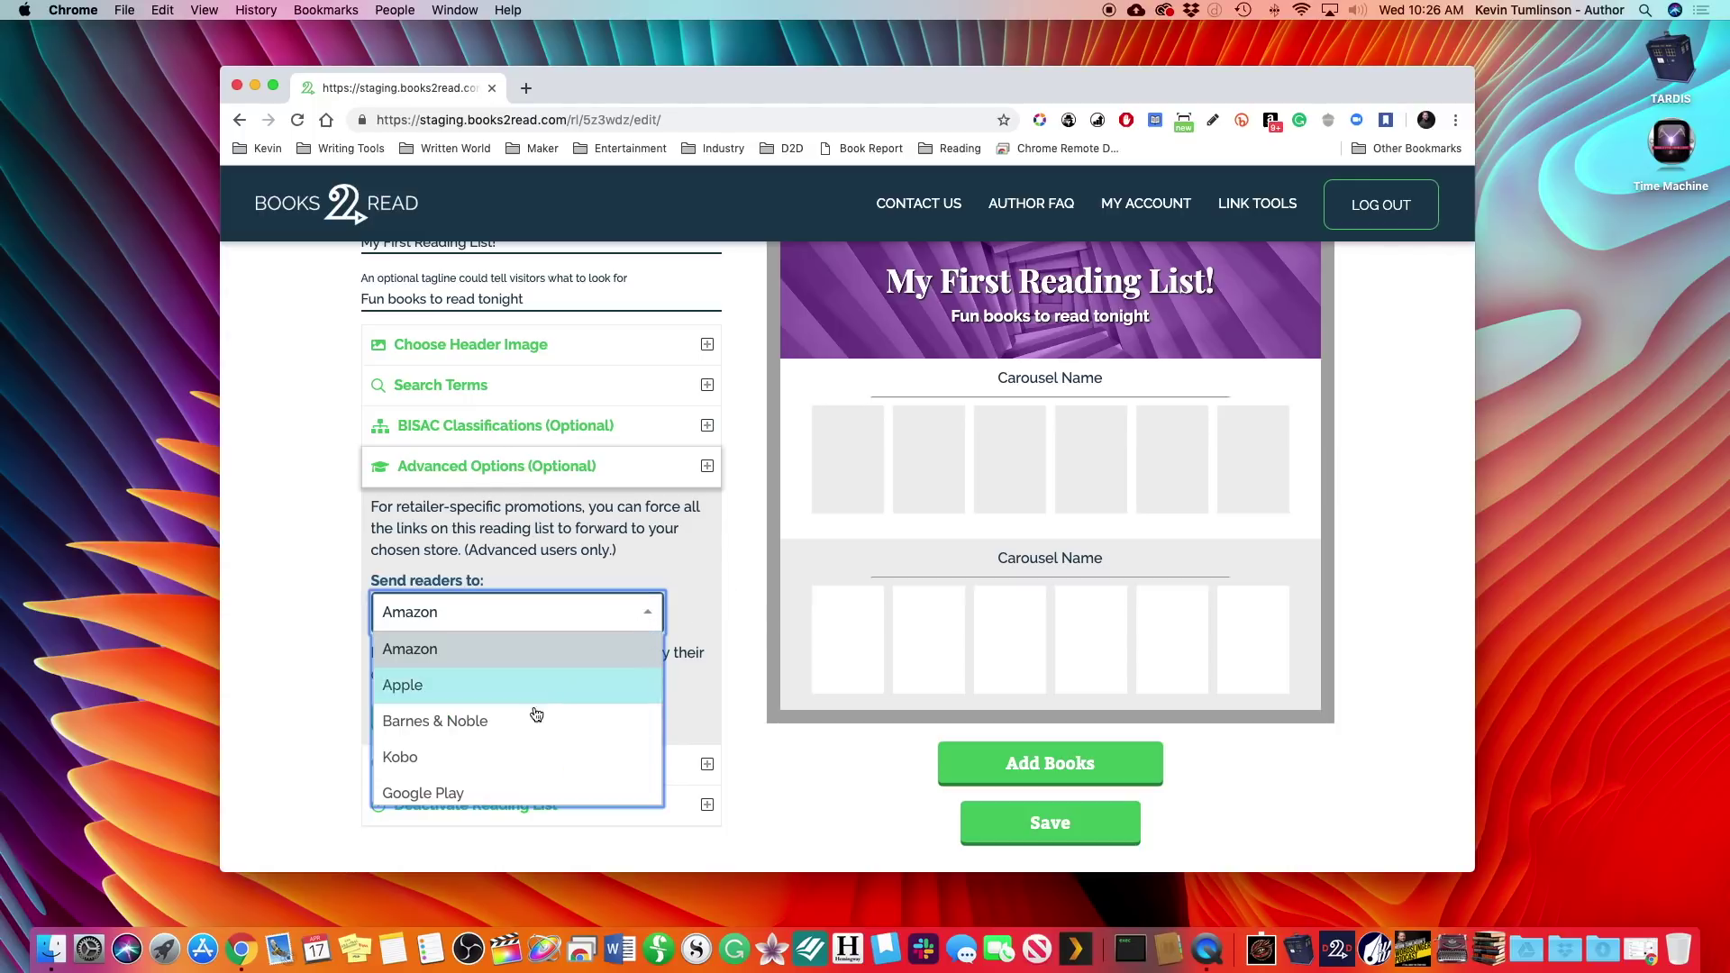
{"action": "scroll", "coordinate": [532, 718], "scroll_direction": "down", "scroll_amount": 3}
{"action": "left_click", "coordinate": [446, 676]}
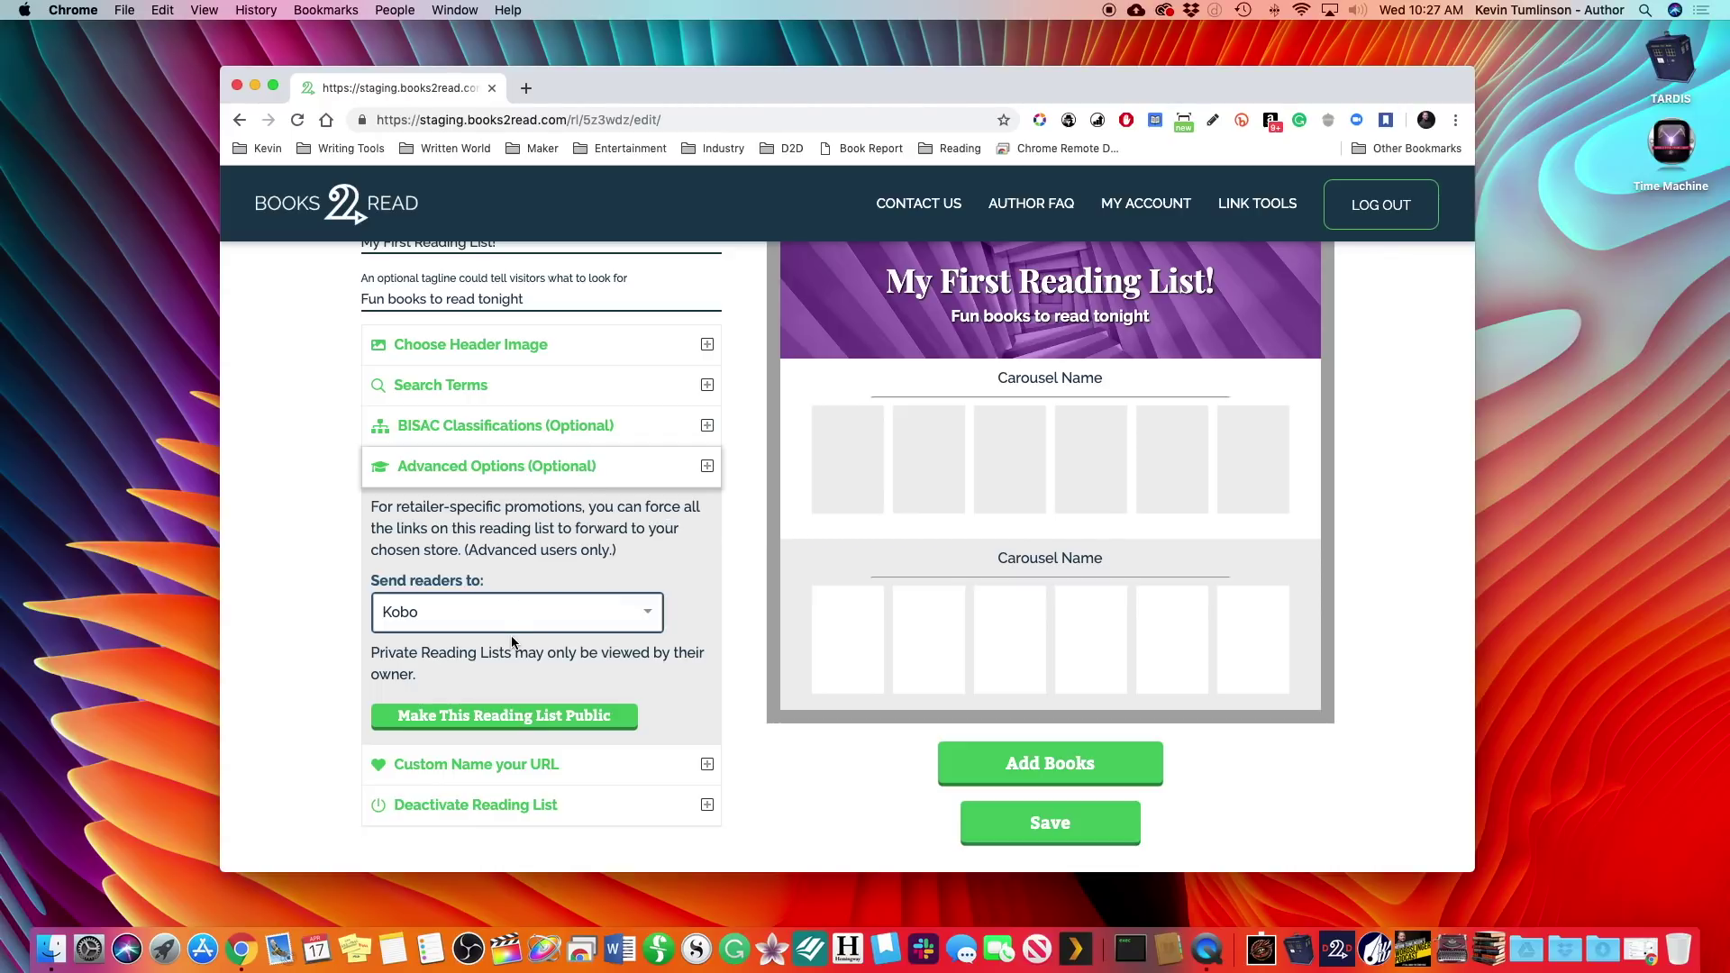
{"action": "left_click", "coordinate": [532, 614]}
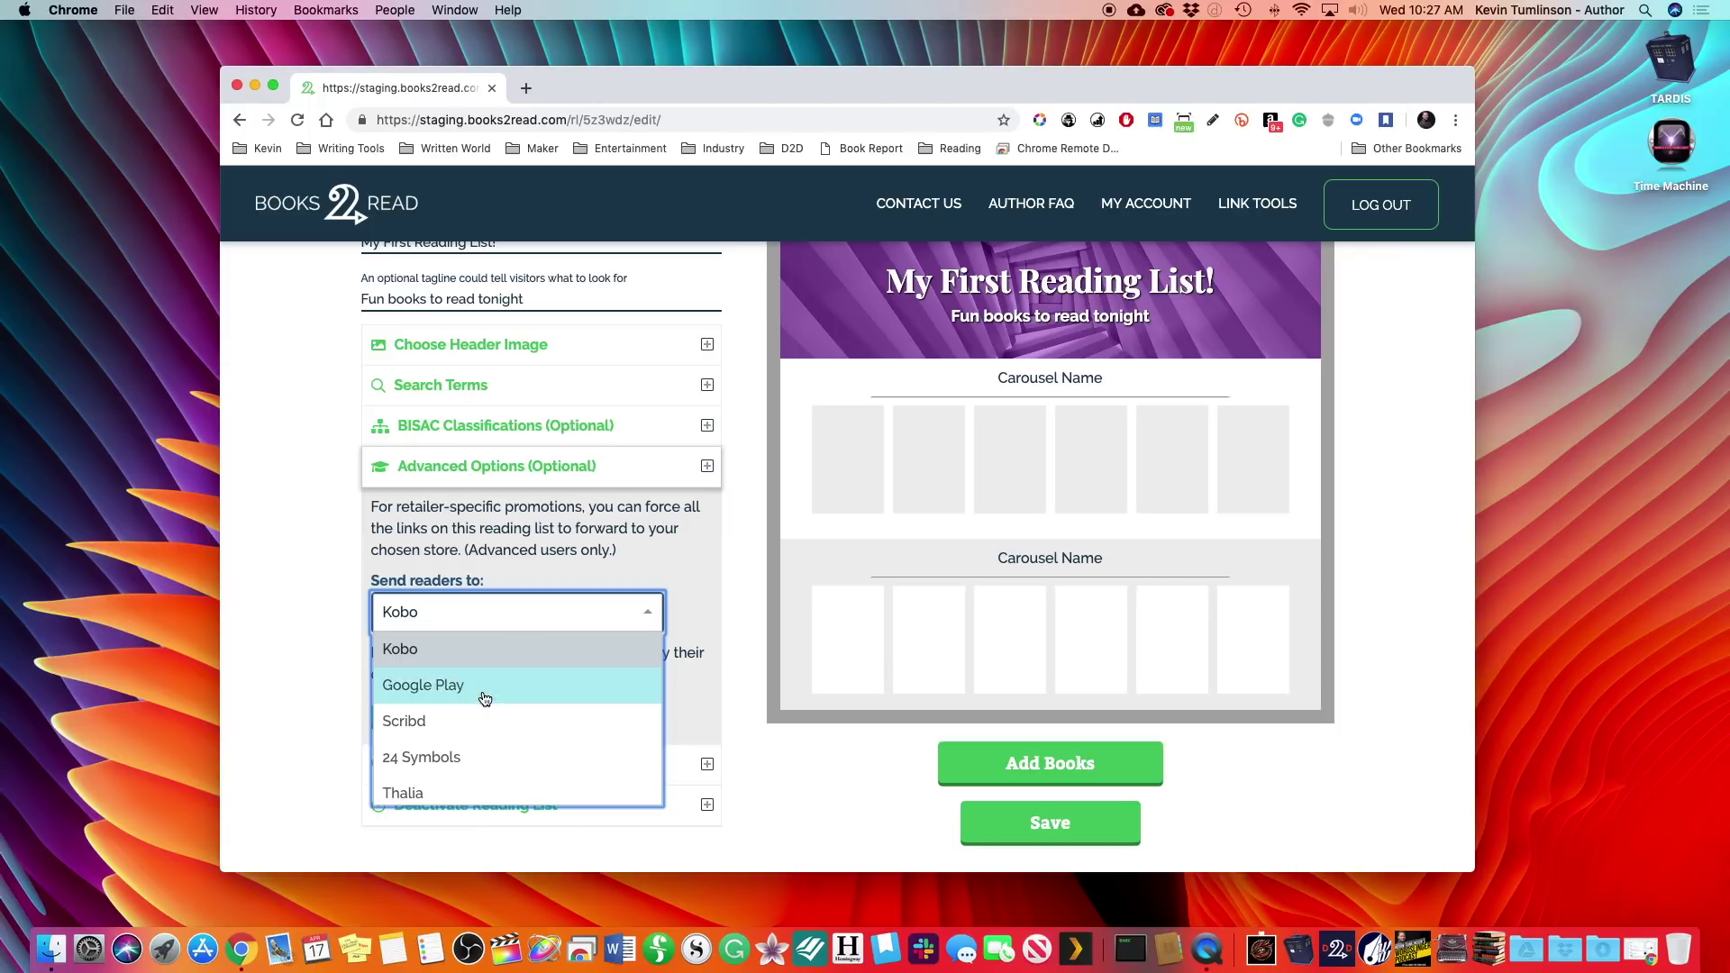
{"action": "scroll", "coordinate": [483, 702], "scroll_direction": "up", "scroll_amount": 4}
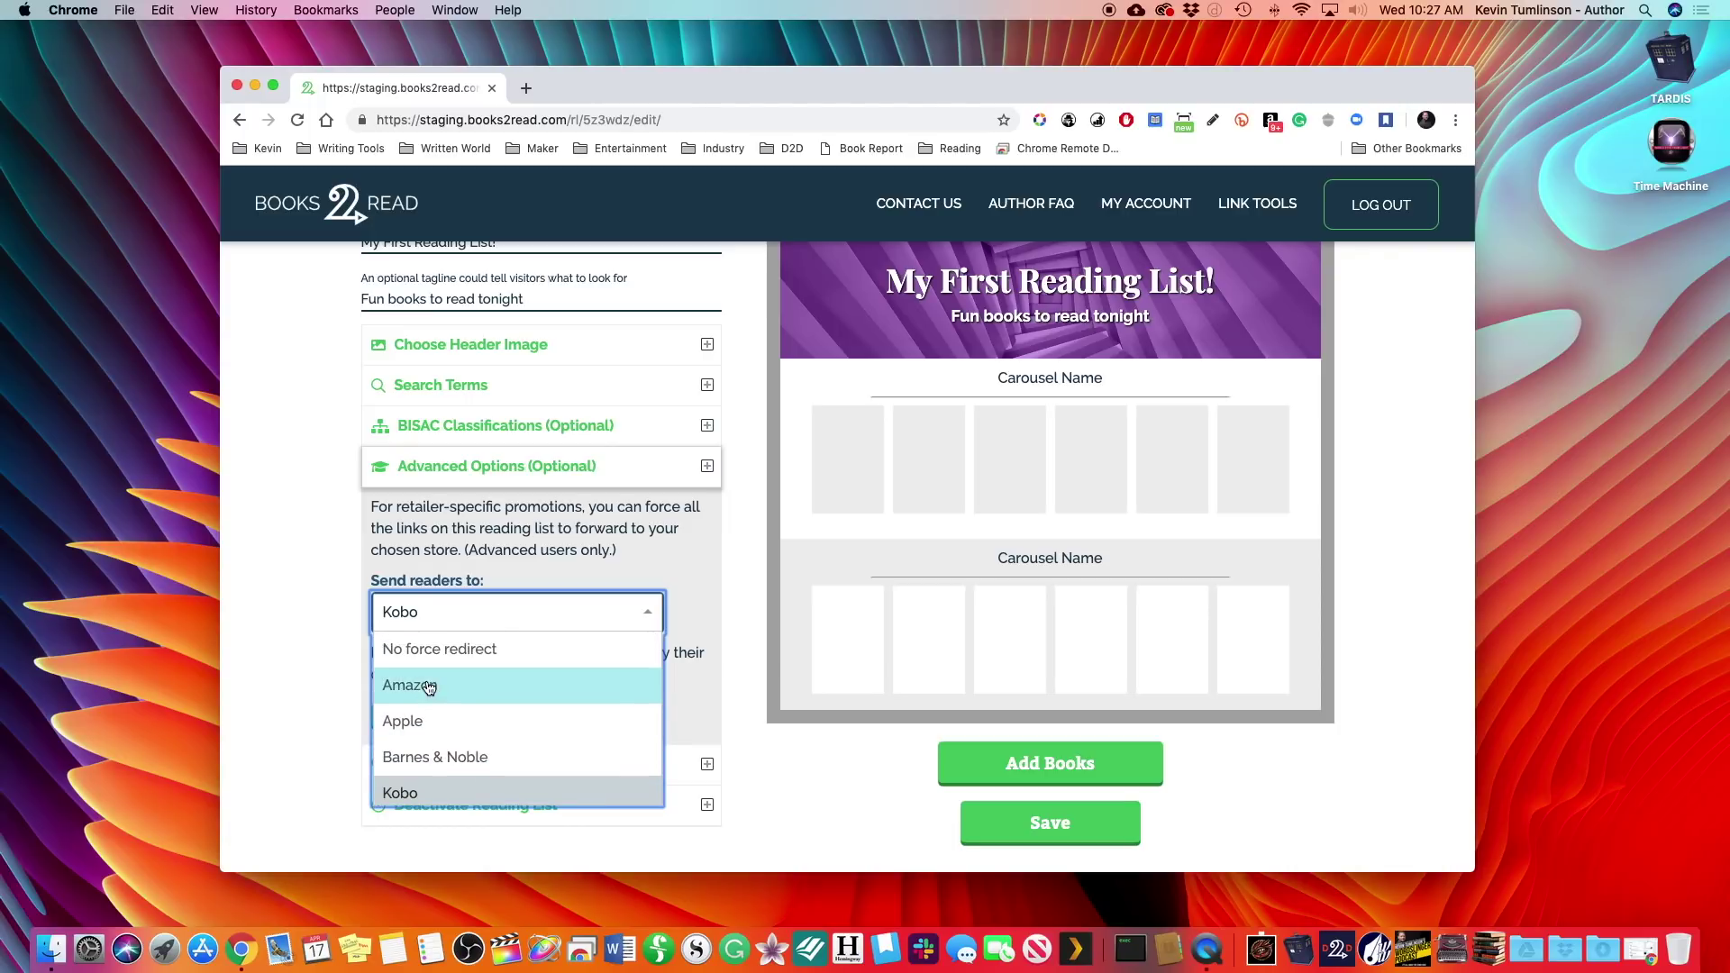
{"action": "left_click", "coordinate": [420, 719]}
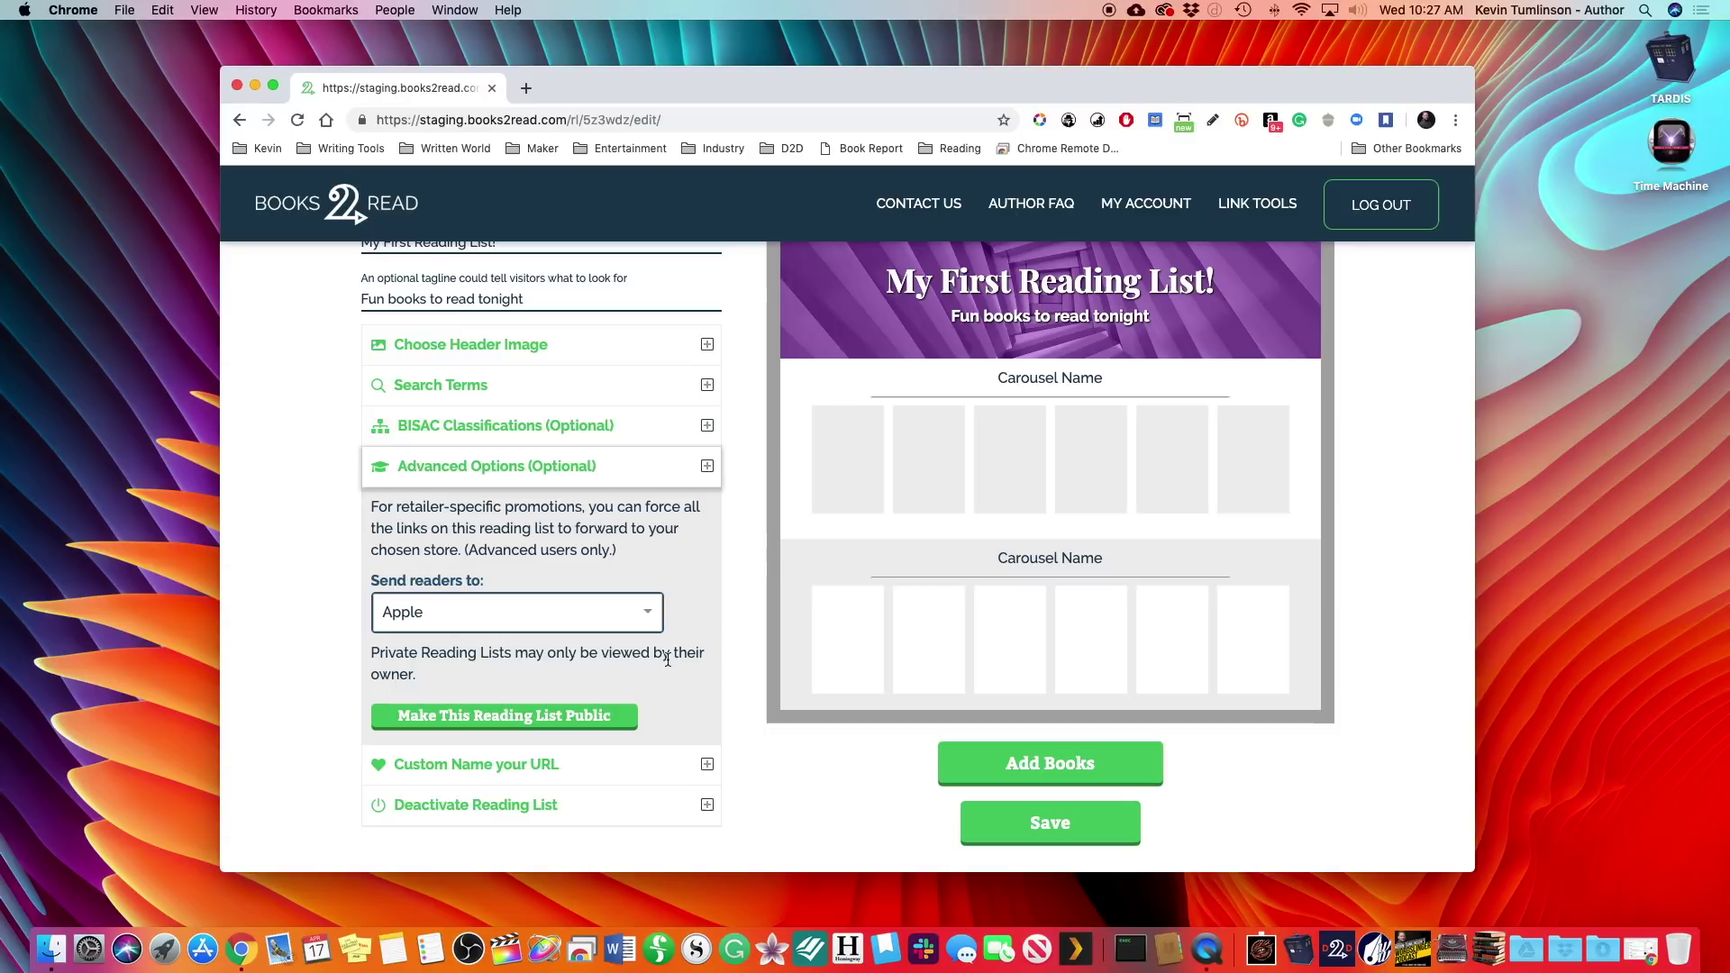
{"action": "left_click", "coordinate": [649, 615]}
{"action": "scroll", "coordinate": [581, 651], "scroll_direction": "up", "scroll_amount": 2}
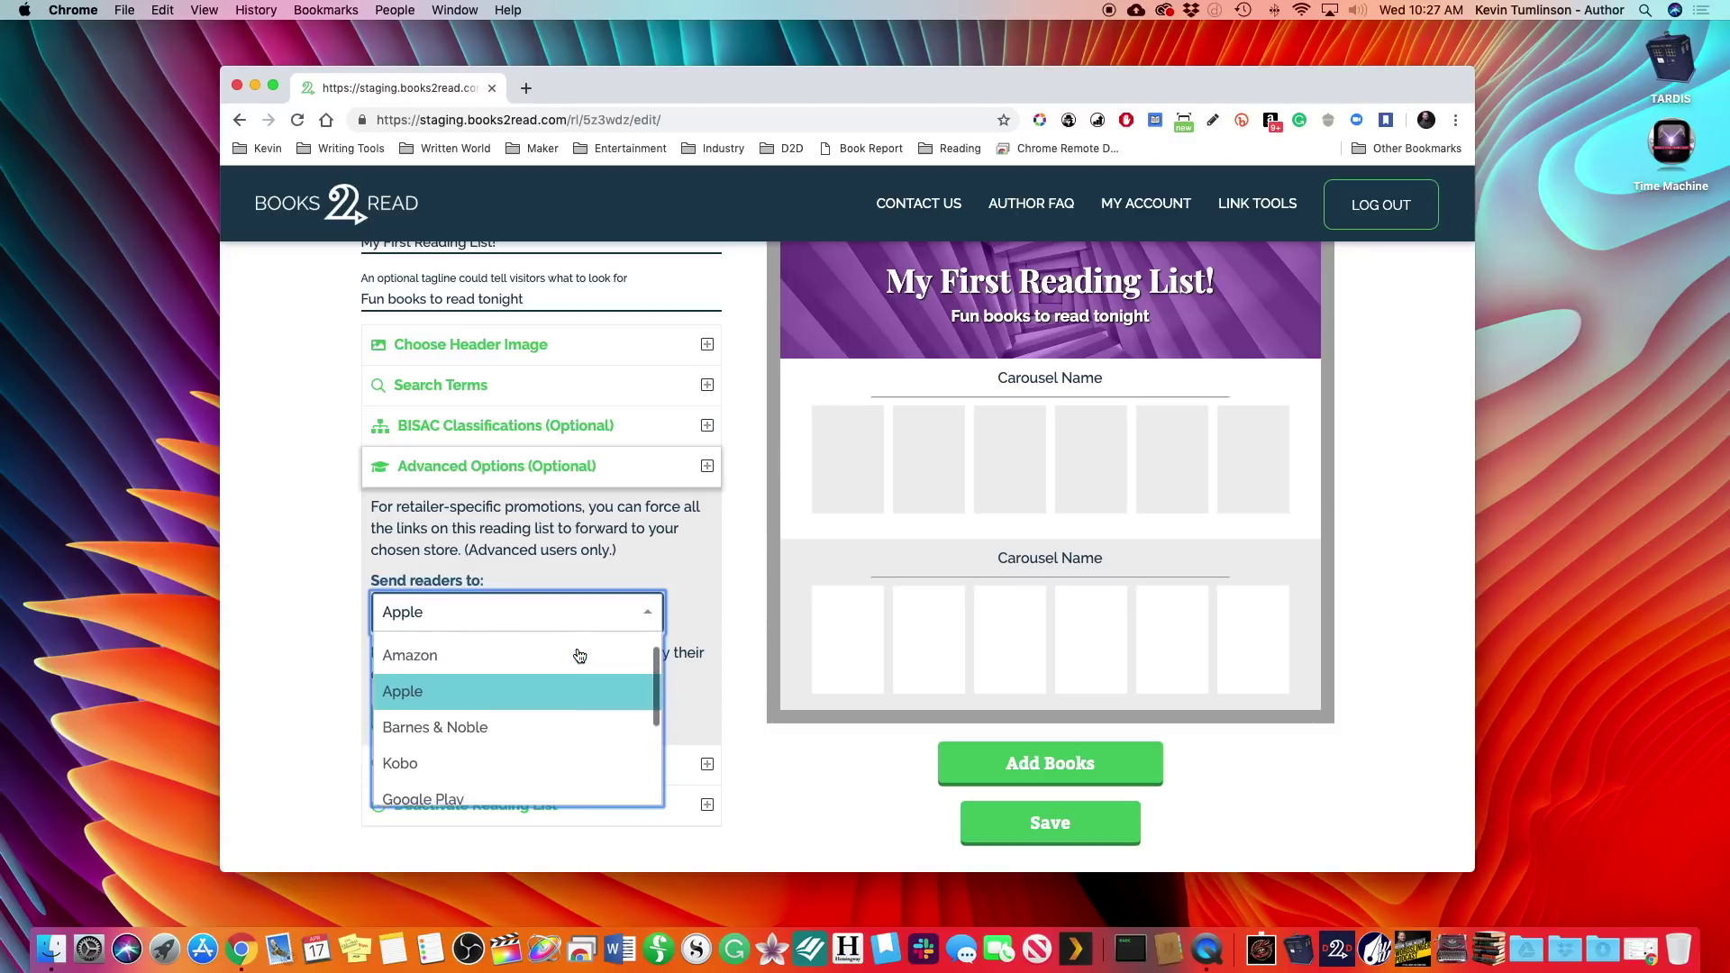
{"action": "left_click", "coordinate": [511, 687]}
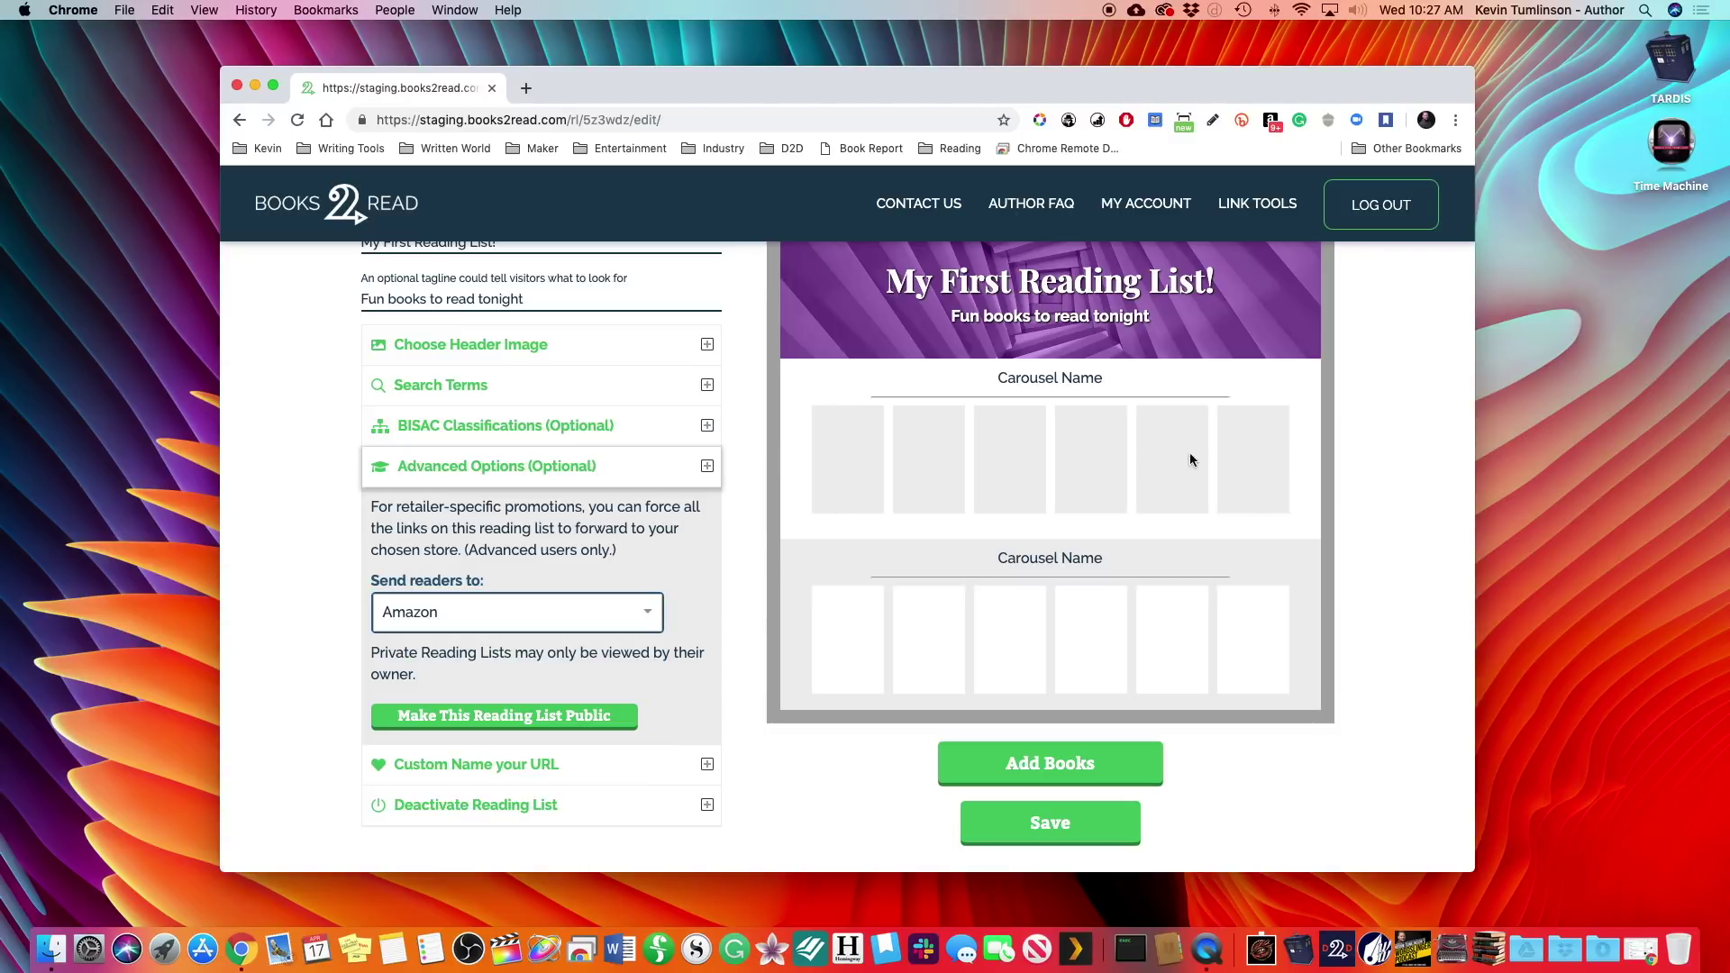
{"action": "left_click", "coordinate": [545, 717]}
{"action": "left_click", "coordinate": [708, 472]}
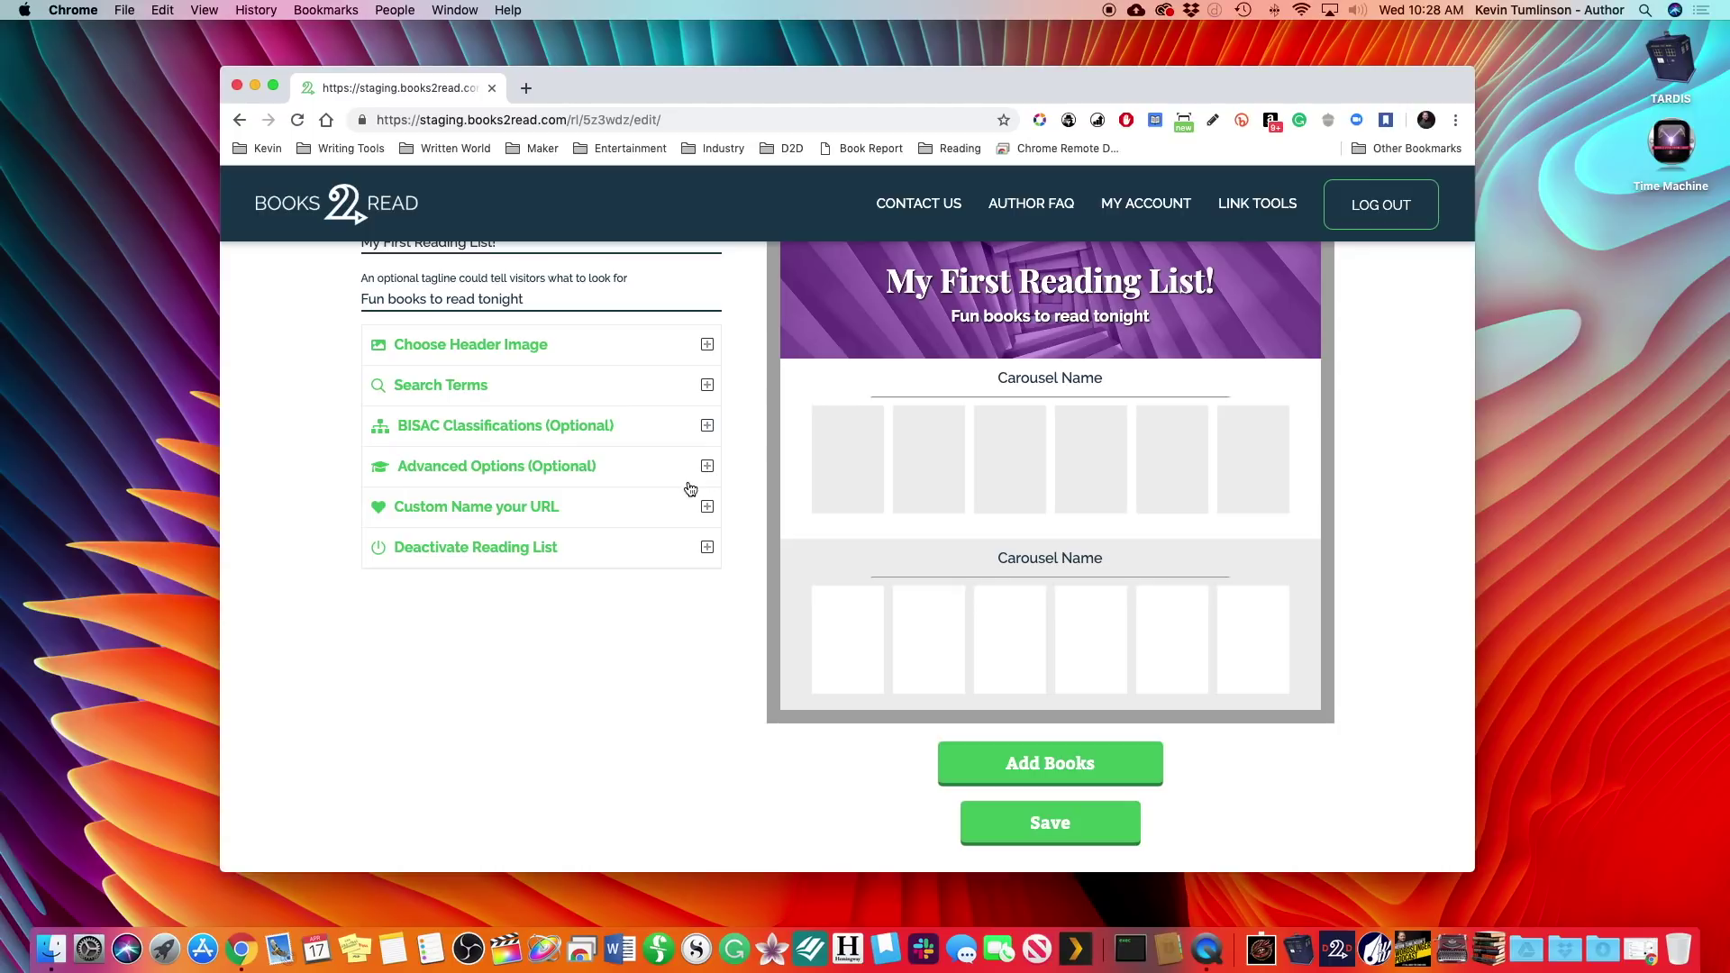
- Save the list settings and set the reading list's custom URL name to firstlist
{"action": "left_click", "coordinate": [1015, 823]}
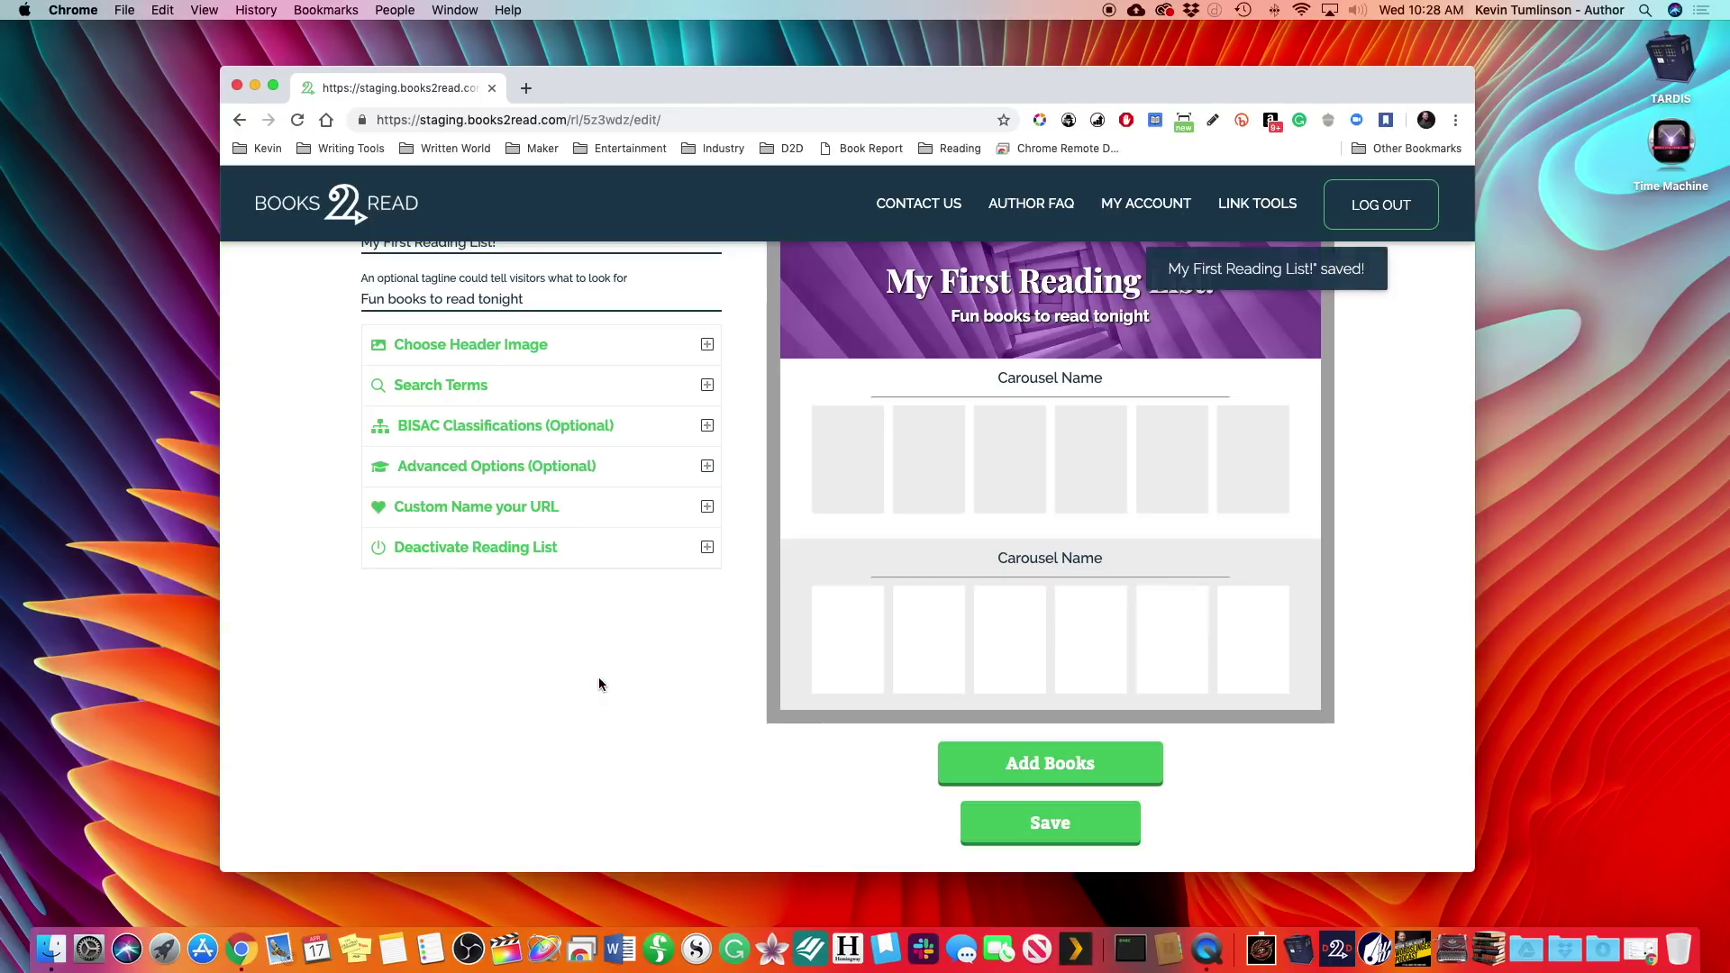
{"action": "left_click", "coordinate": [583, 507]}
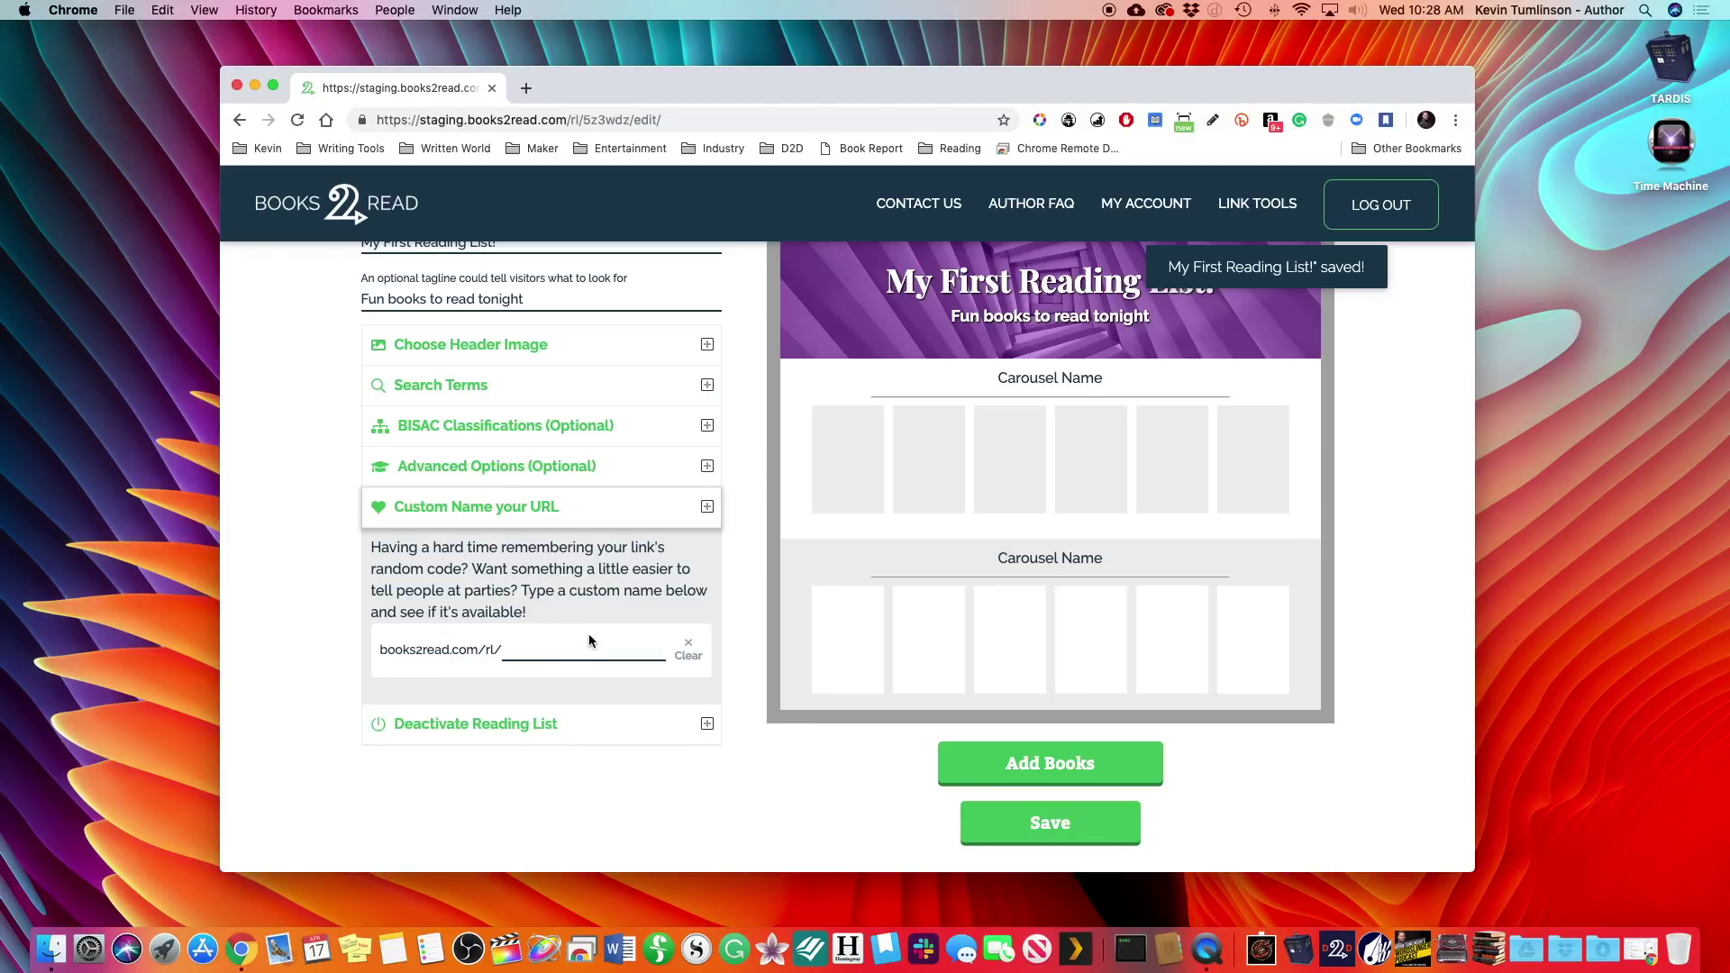
{"action": "left_click", "coordinate": [547, 648]}
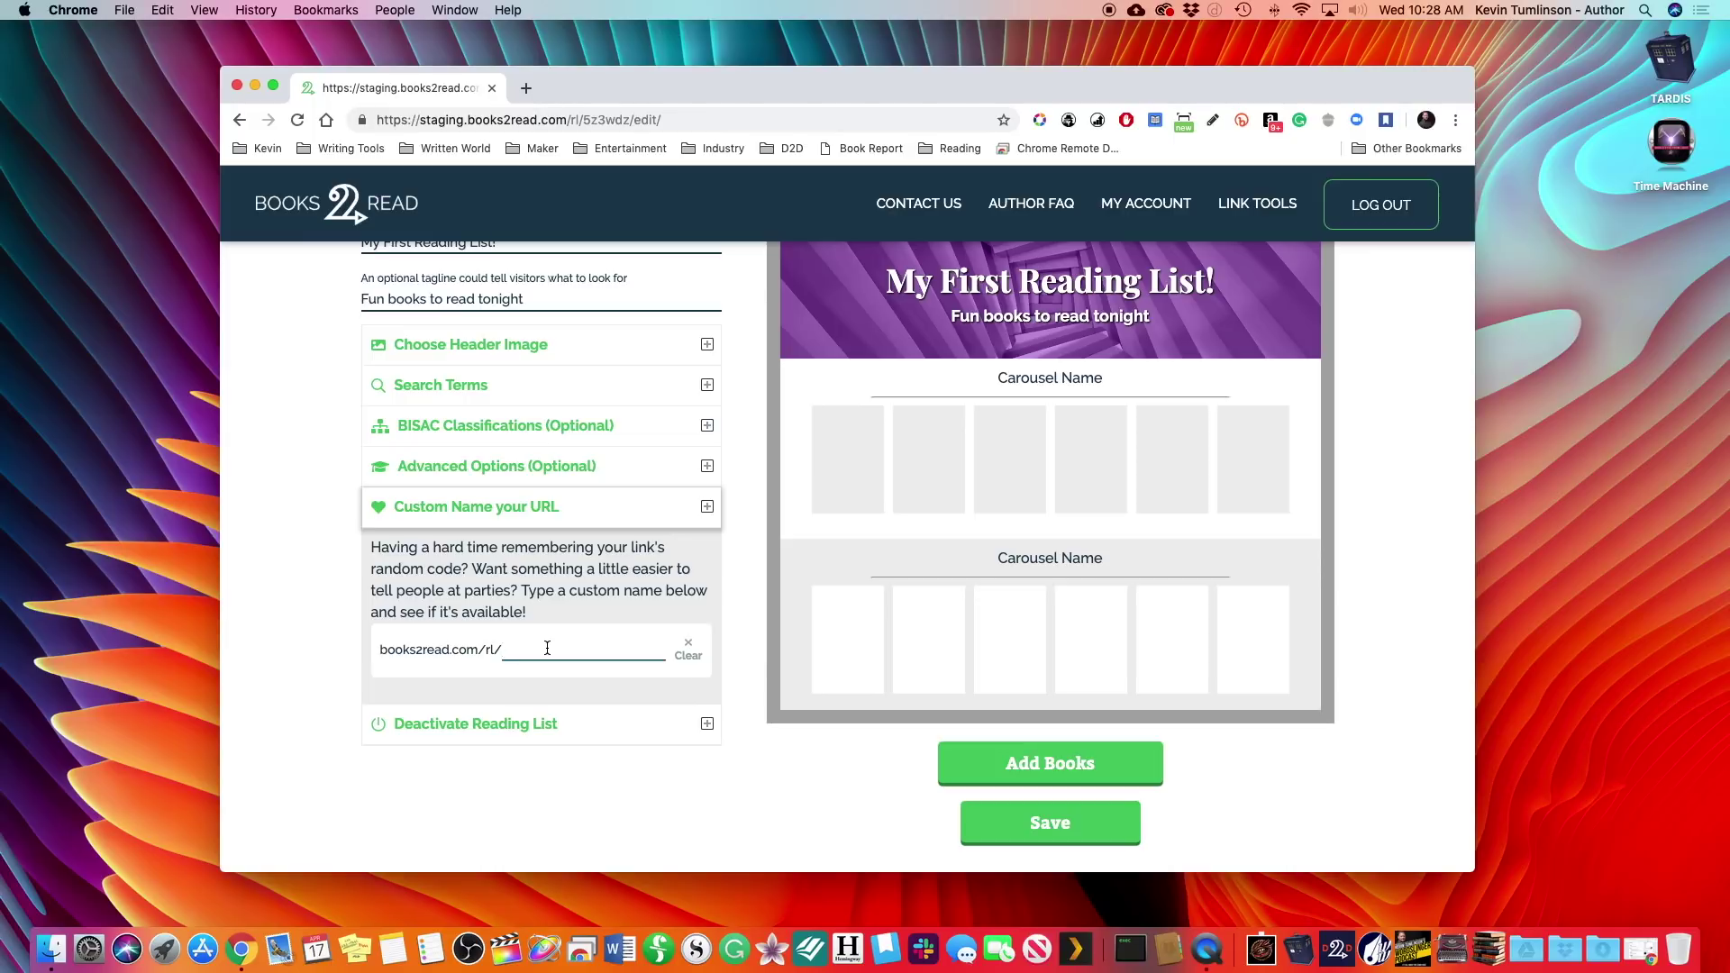
{"action": "type", "text": "stlist"}
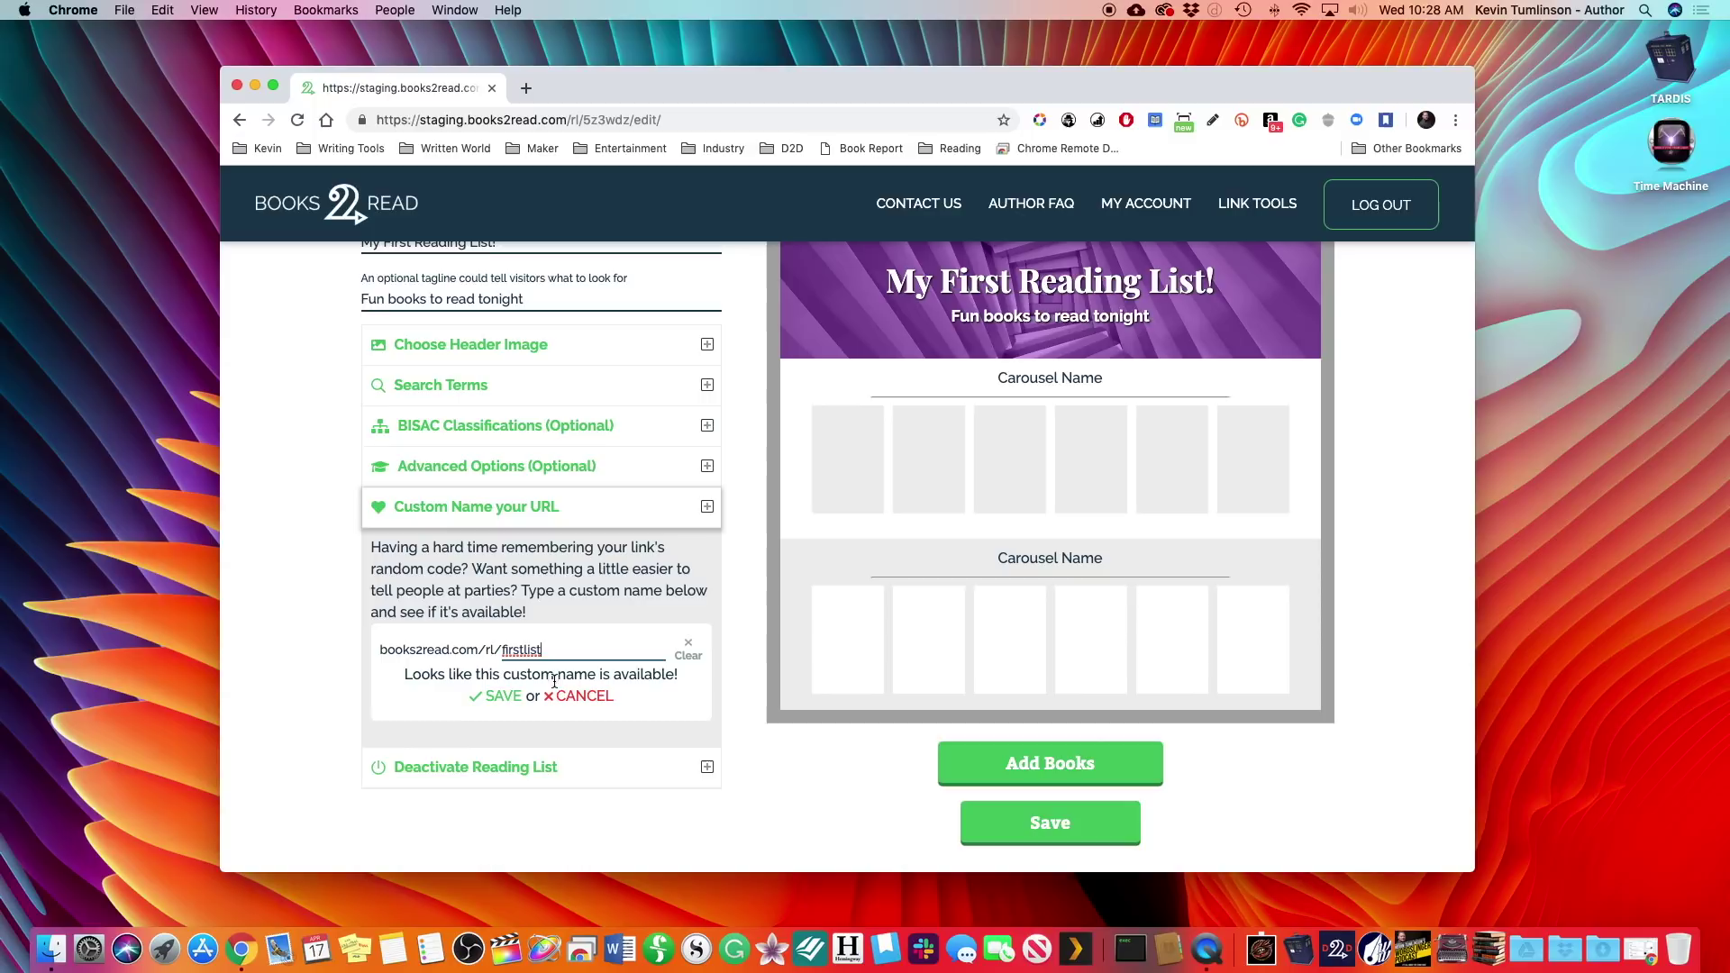
{"action": "left_click", "coordinate": [496, 699]}
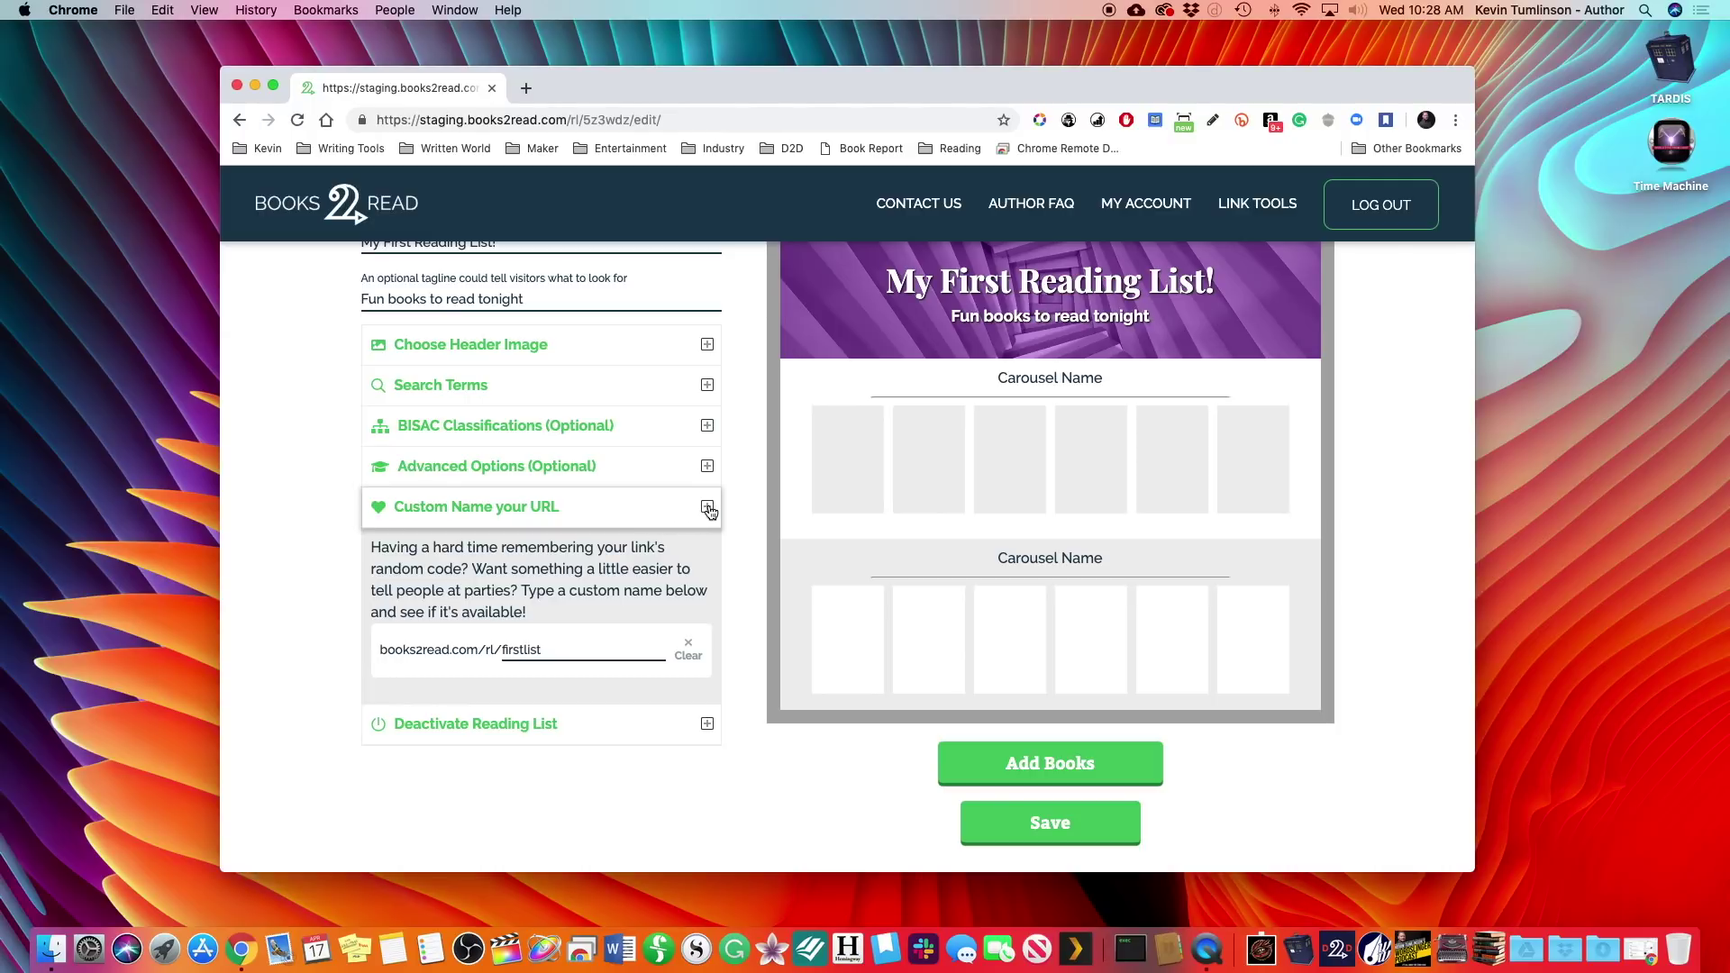
{"action": "left_click", "coordinate": [707, 507]}
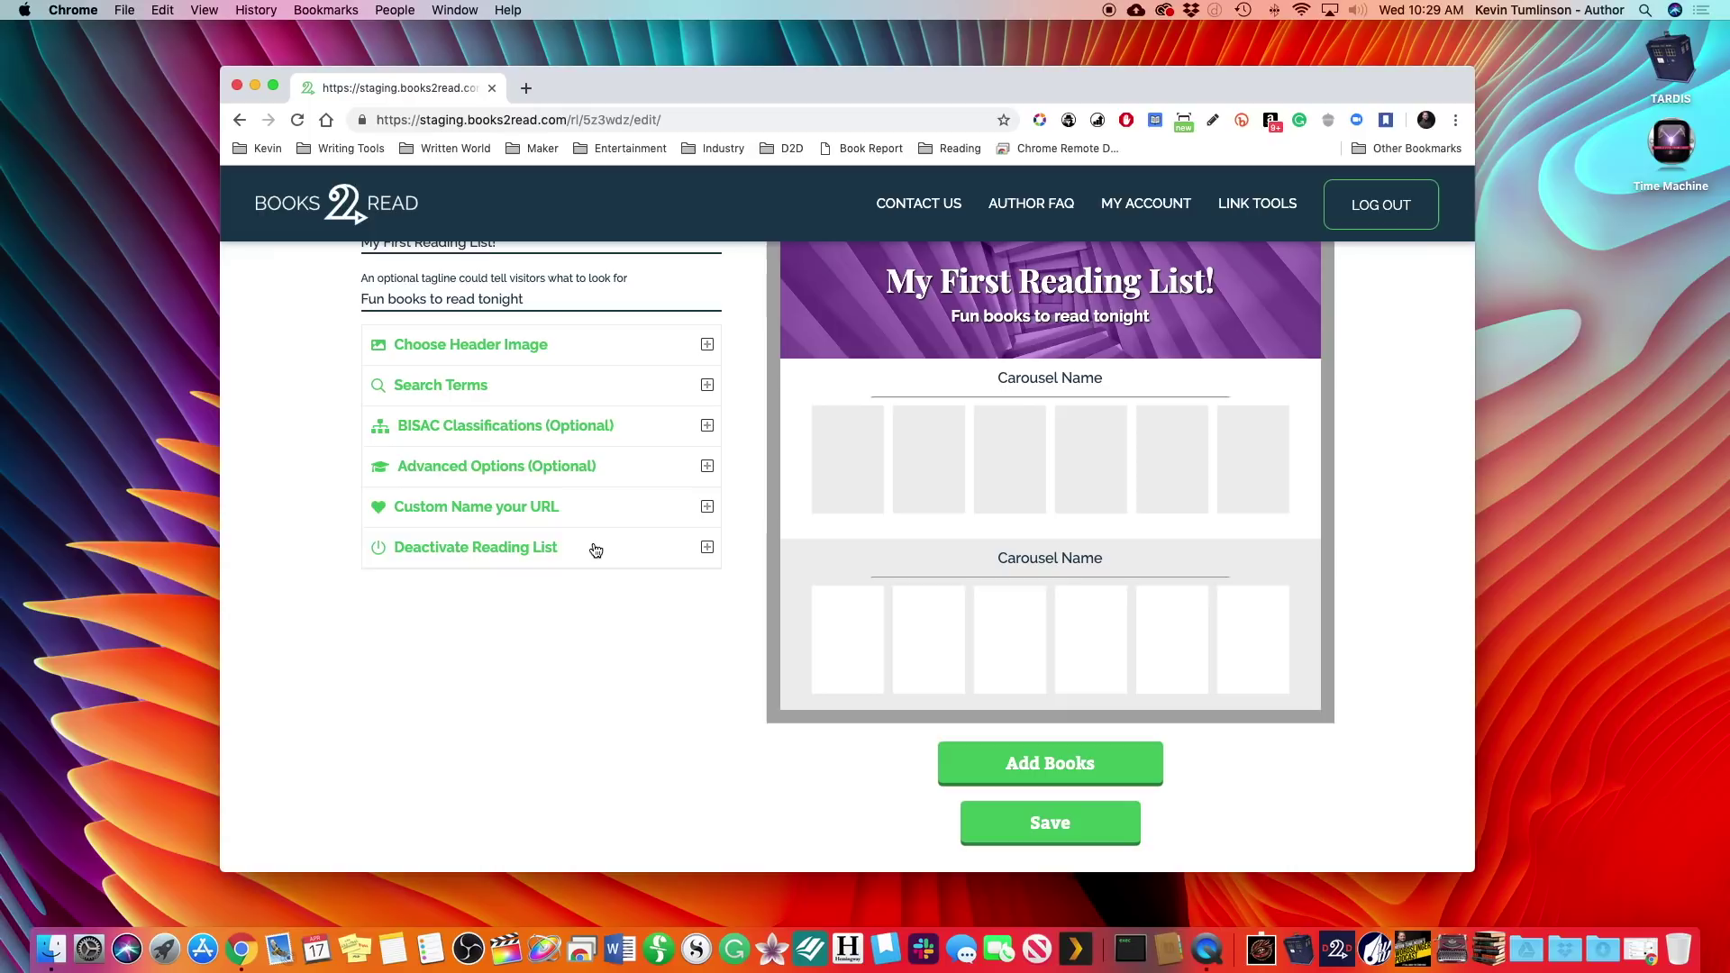
- Check the Deactivate Reading List section without using it, then save 'My First Reading List!' again
{"action": "left_click", "coordinate": [595, 550]}
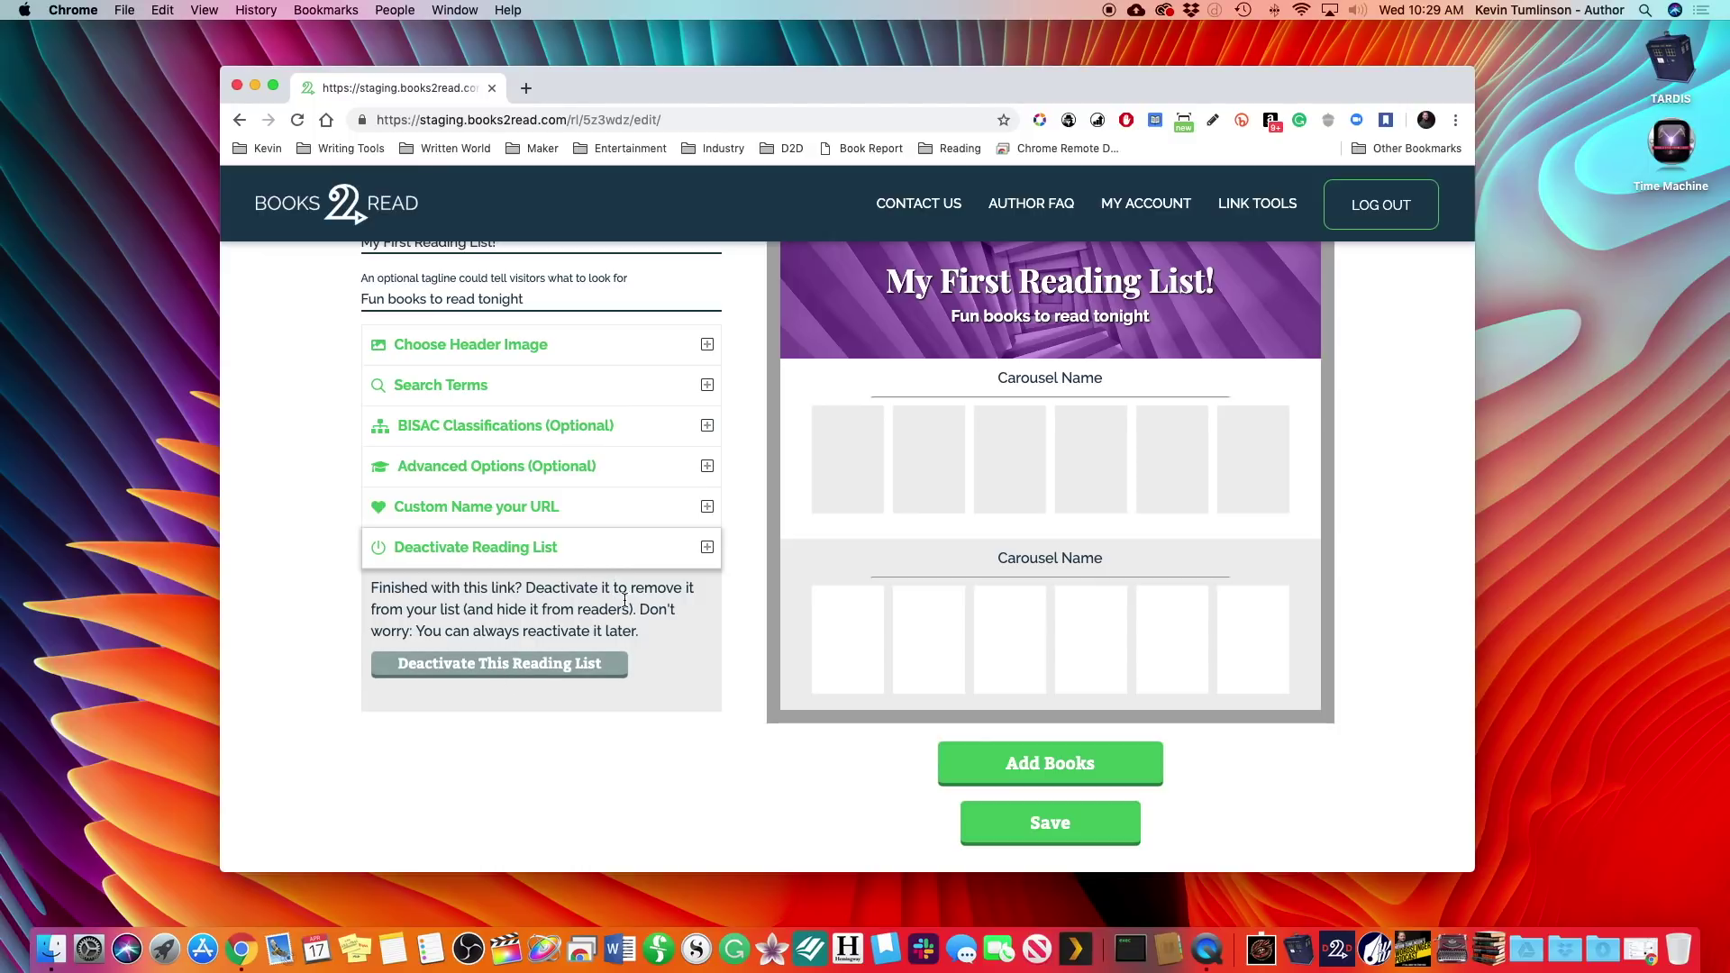
{"action": "left_click", "coordinate": [707, 548]}
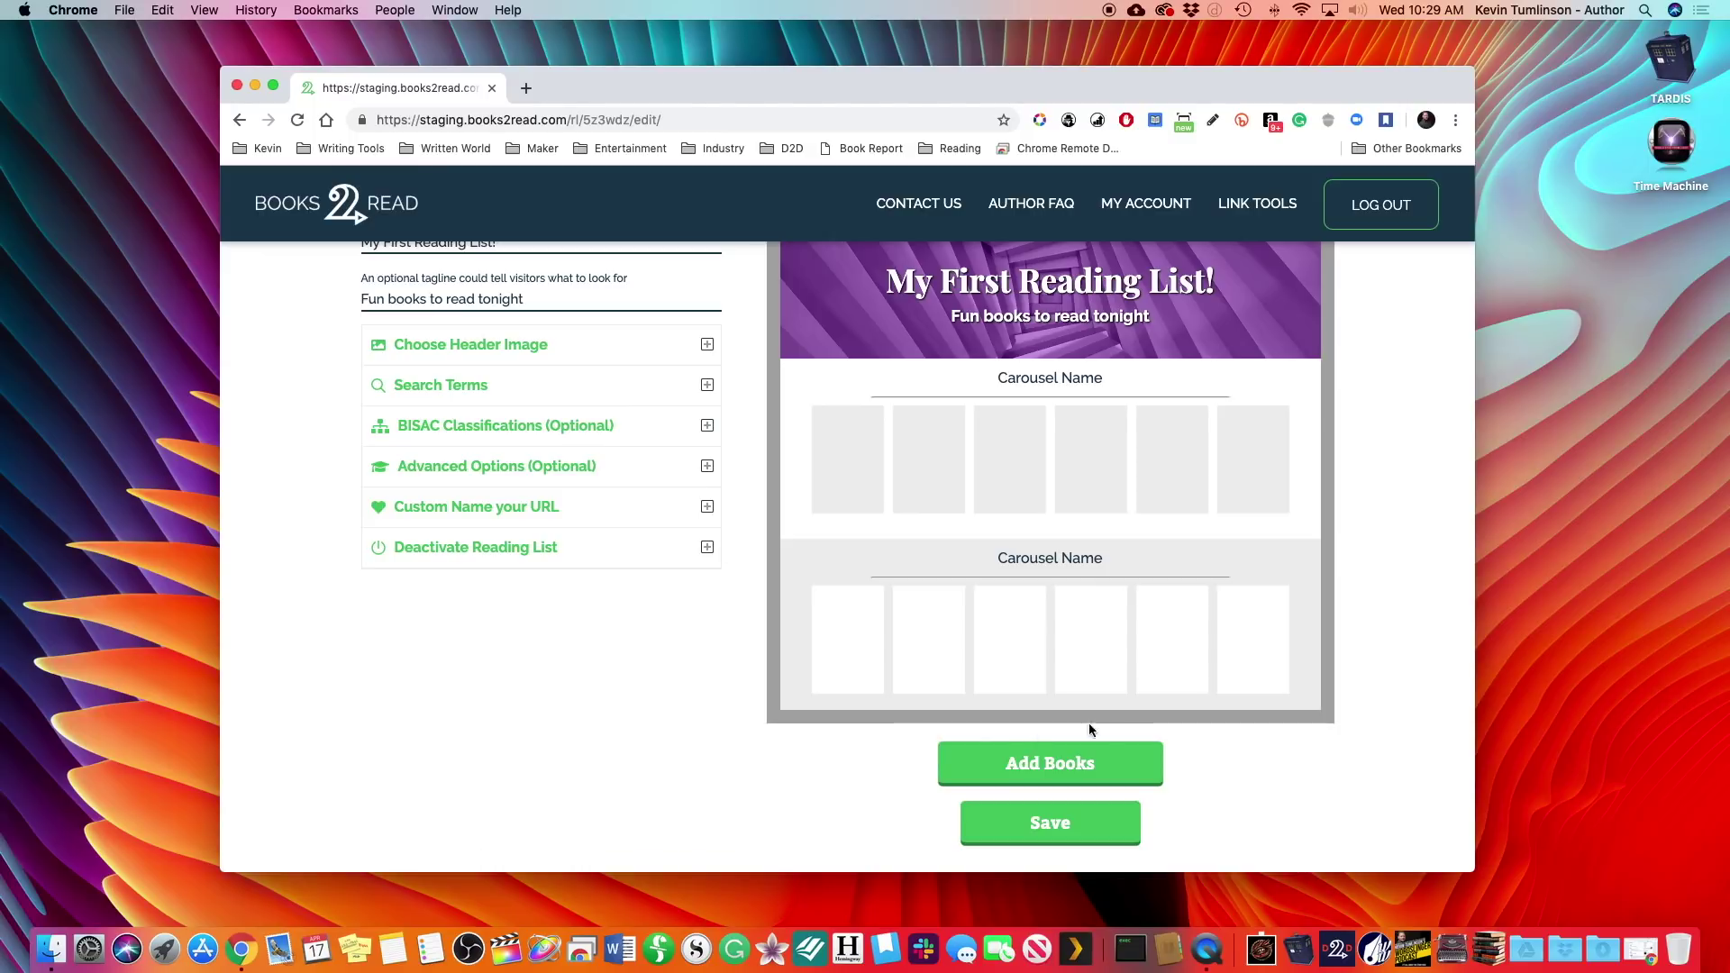
{"action": "left_click", "coordinate": [1018, 833]}
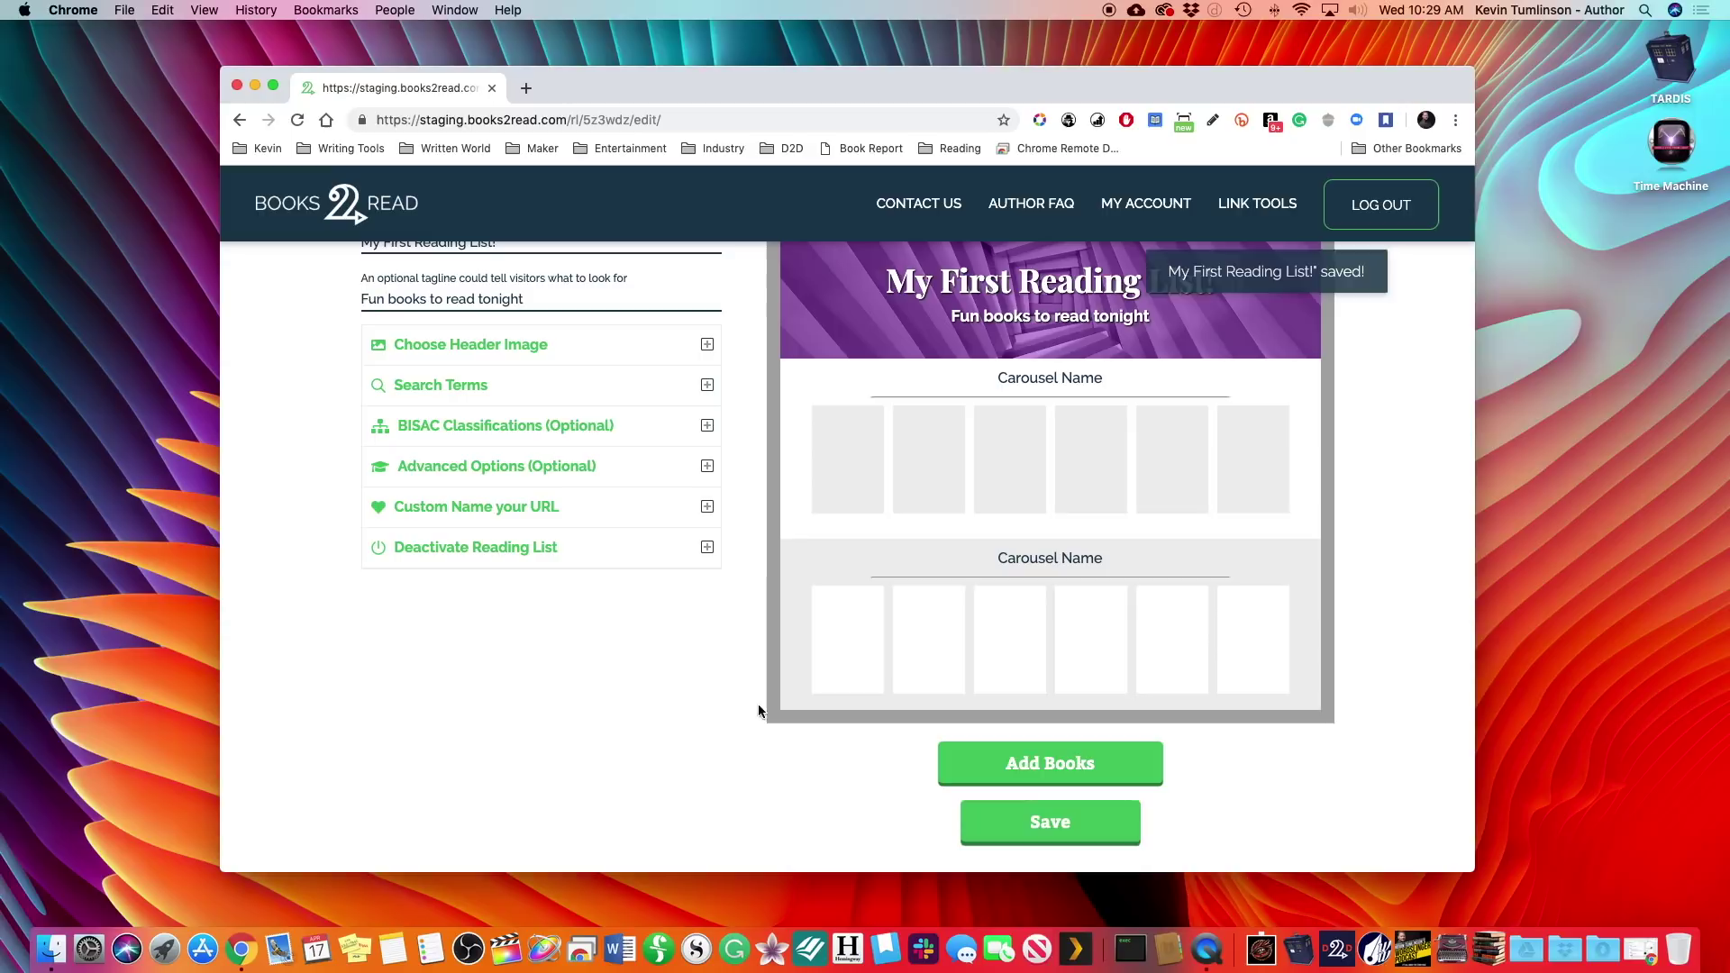
{"action": "scroll", "coordinate": [690, 682], "scroll_direction": "up", "scroll_amount": 3}
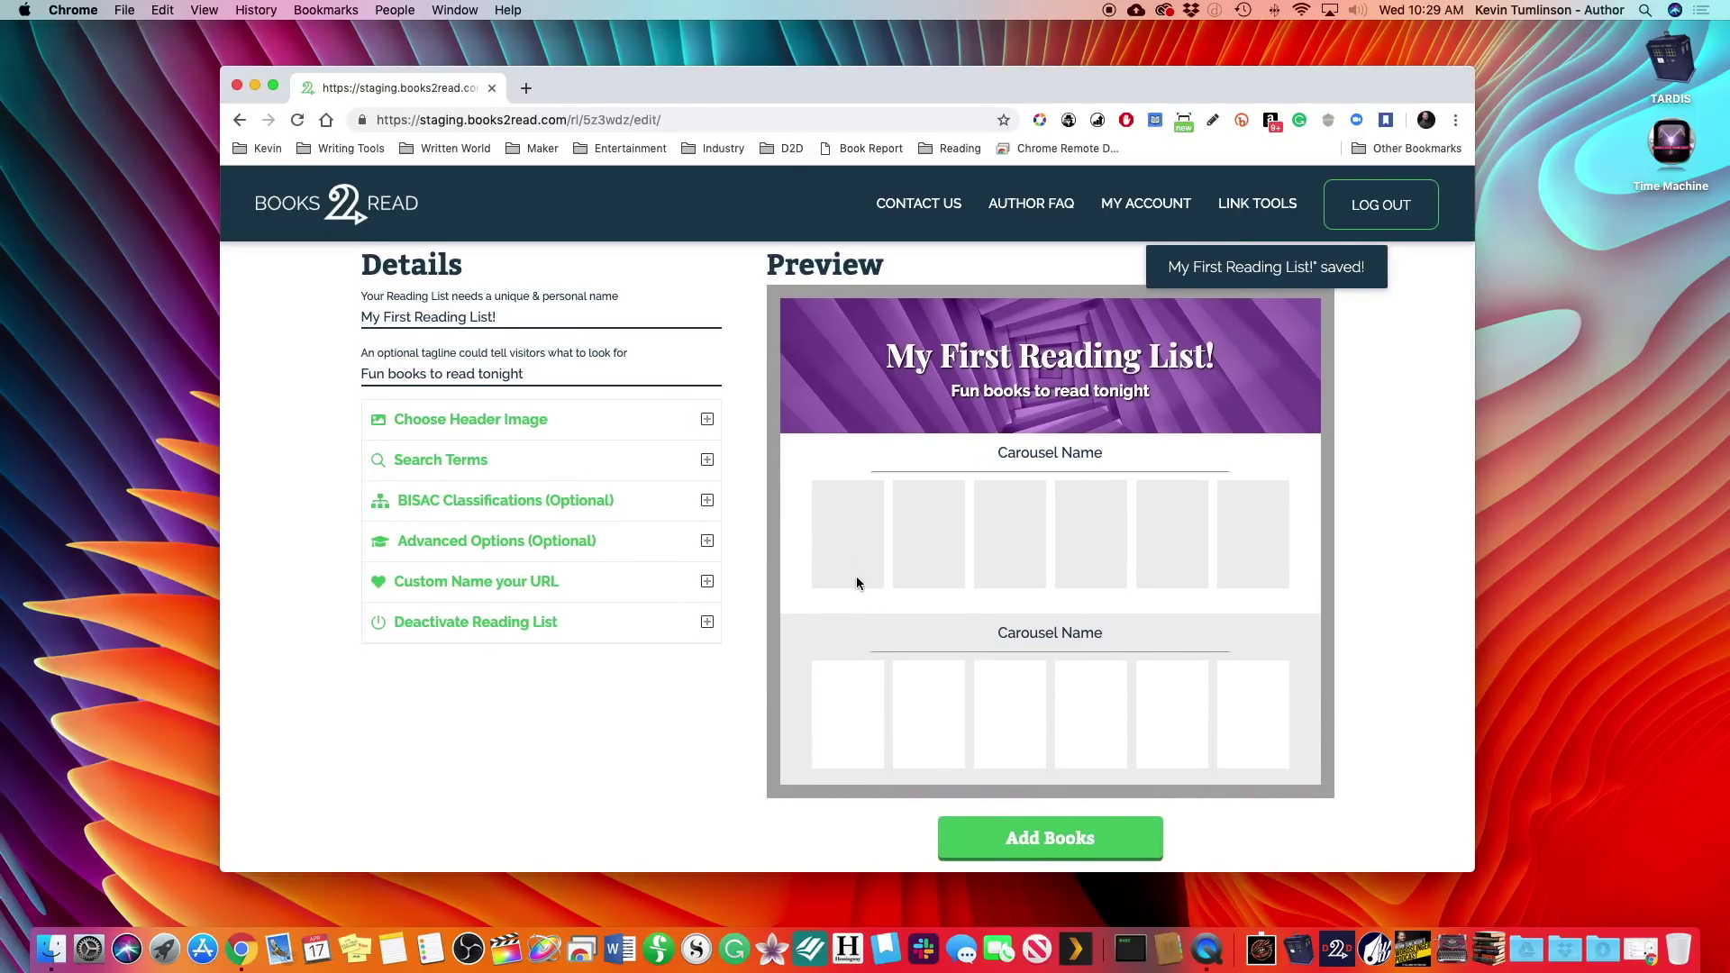
{"action": "scroll", "coordinate": [900, 634], "scroll_direction": "down", "scroll_amount": 3}
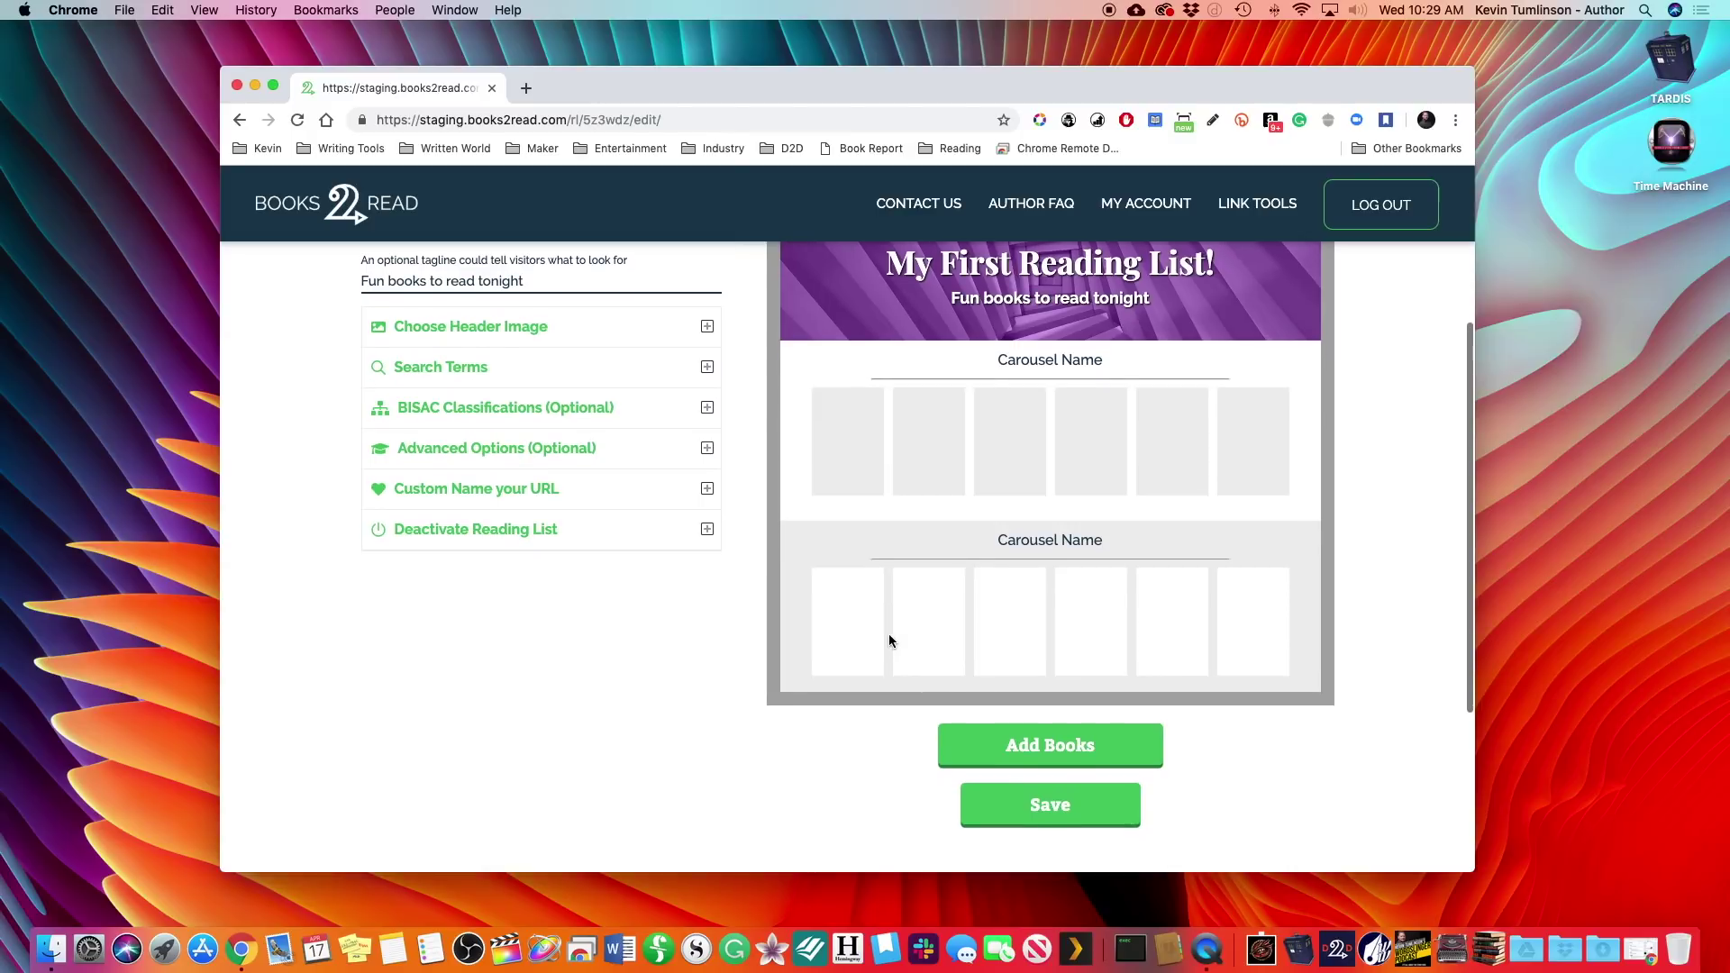
- Move on to Add Books, enlarge the browser window, and preview the reader view before returning to editing
{"action": "left_click", "coordinate": [1030, 736]}
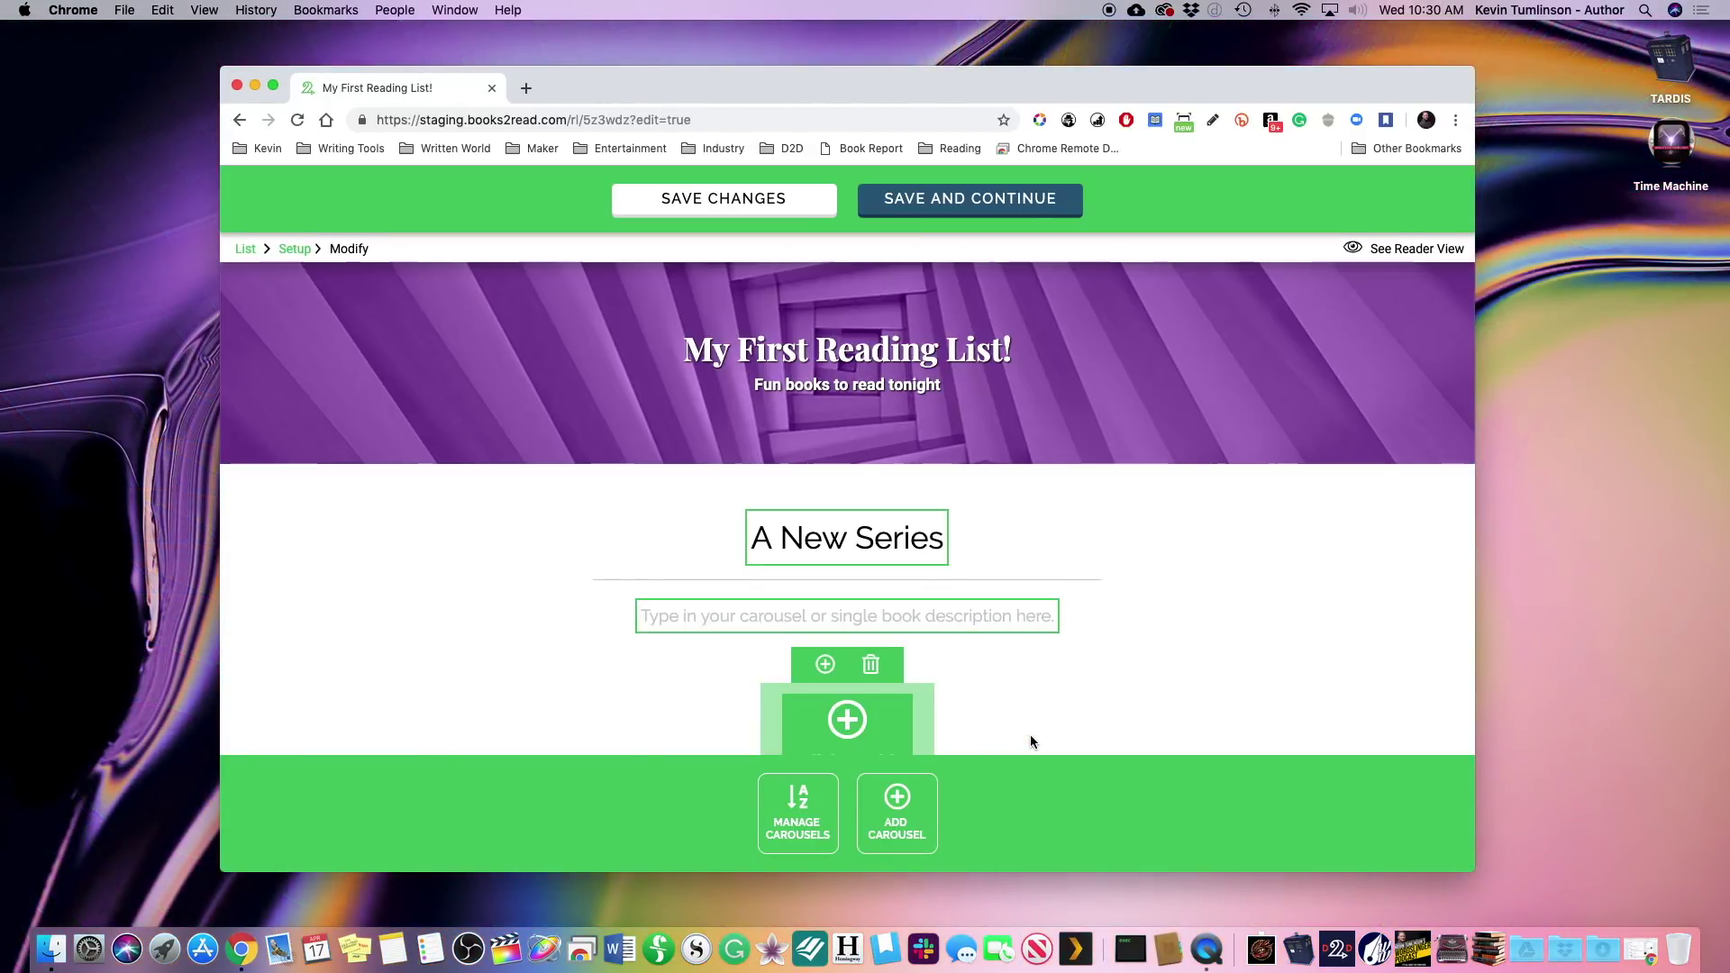
{"action": "scroll", "coordinate": [1282, 620], "scroll_direction": "down", "scroll_amount": 3}
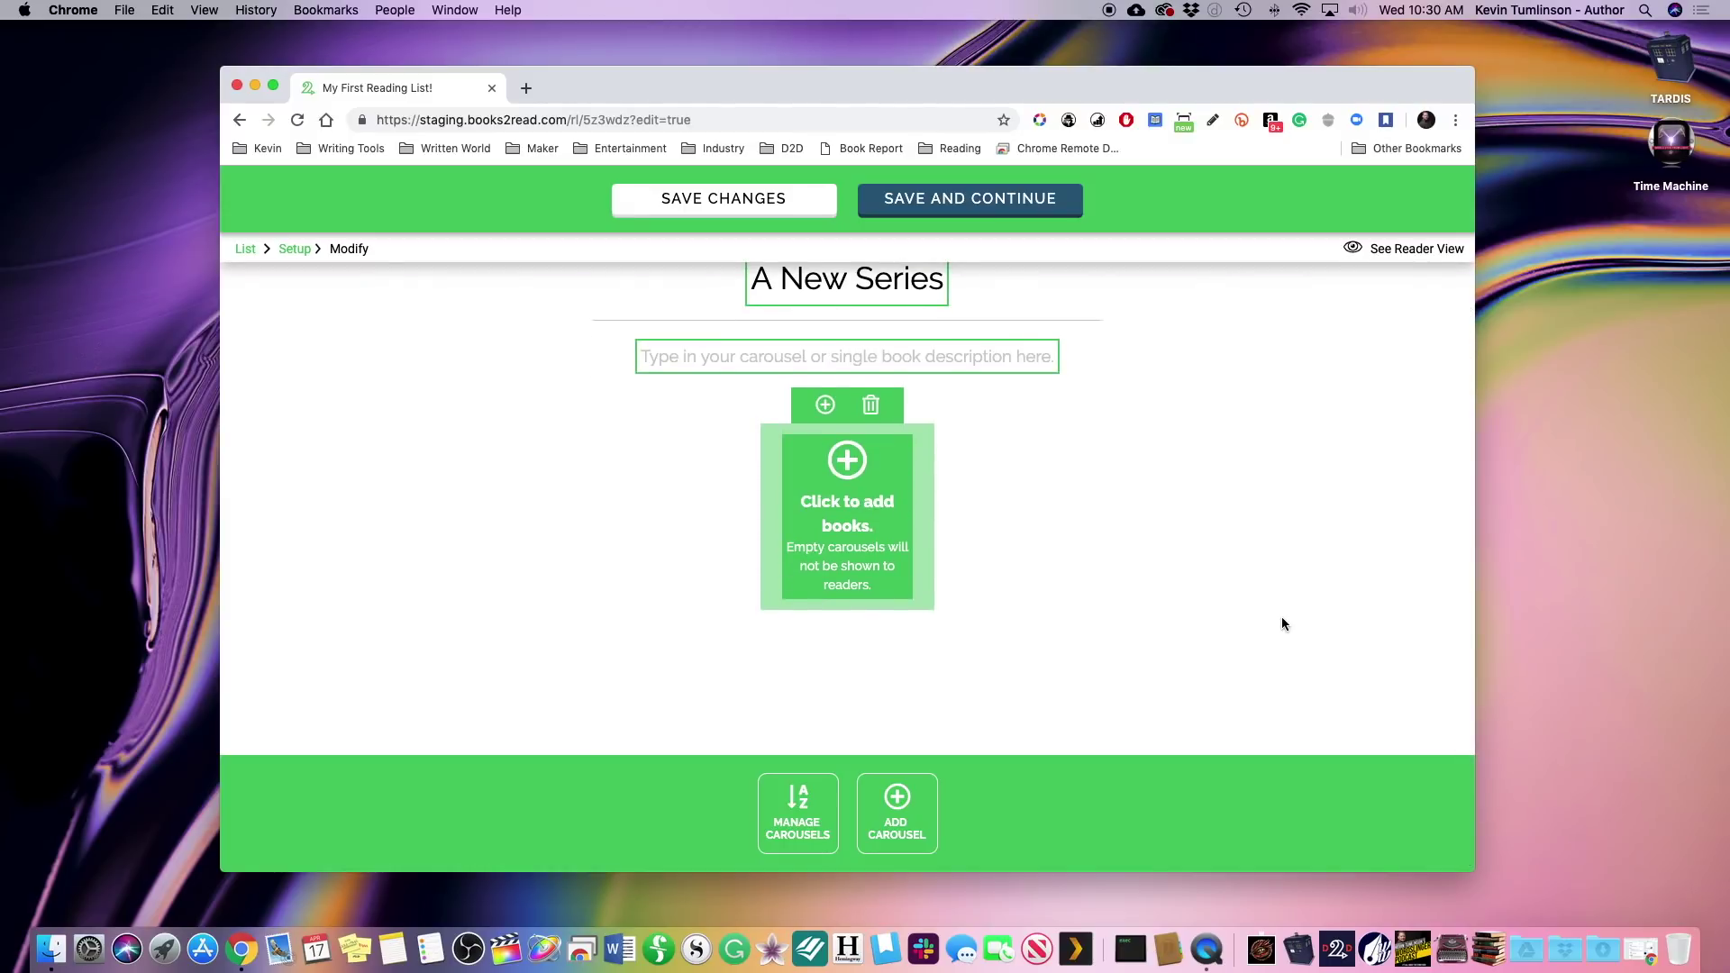
{"action": "scroll", "coordinate": [1282, 619], "scroll_direction": "up", "scroll_amount": 2}
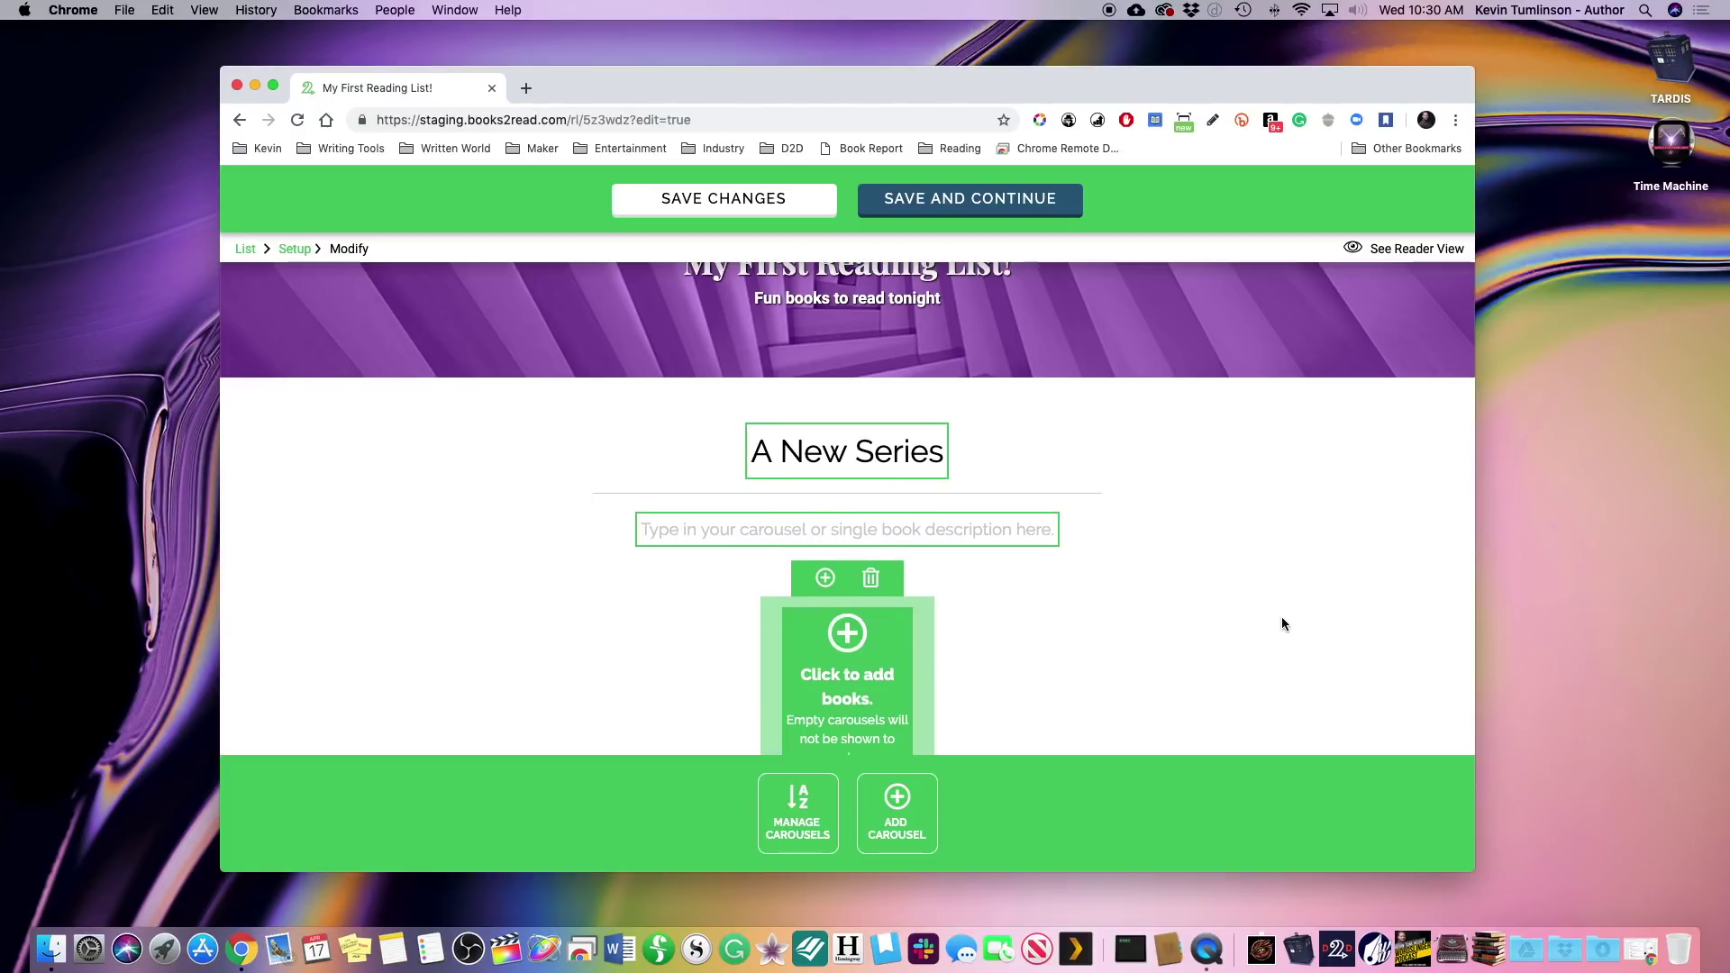
{"action": "scroll", "coordinate": [1281, 618], "scroll_direction": "up", "scroll_amount": 1}
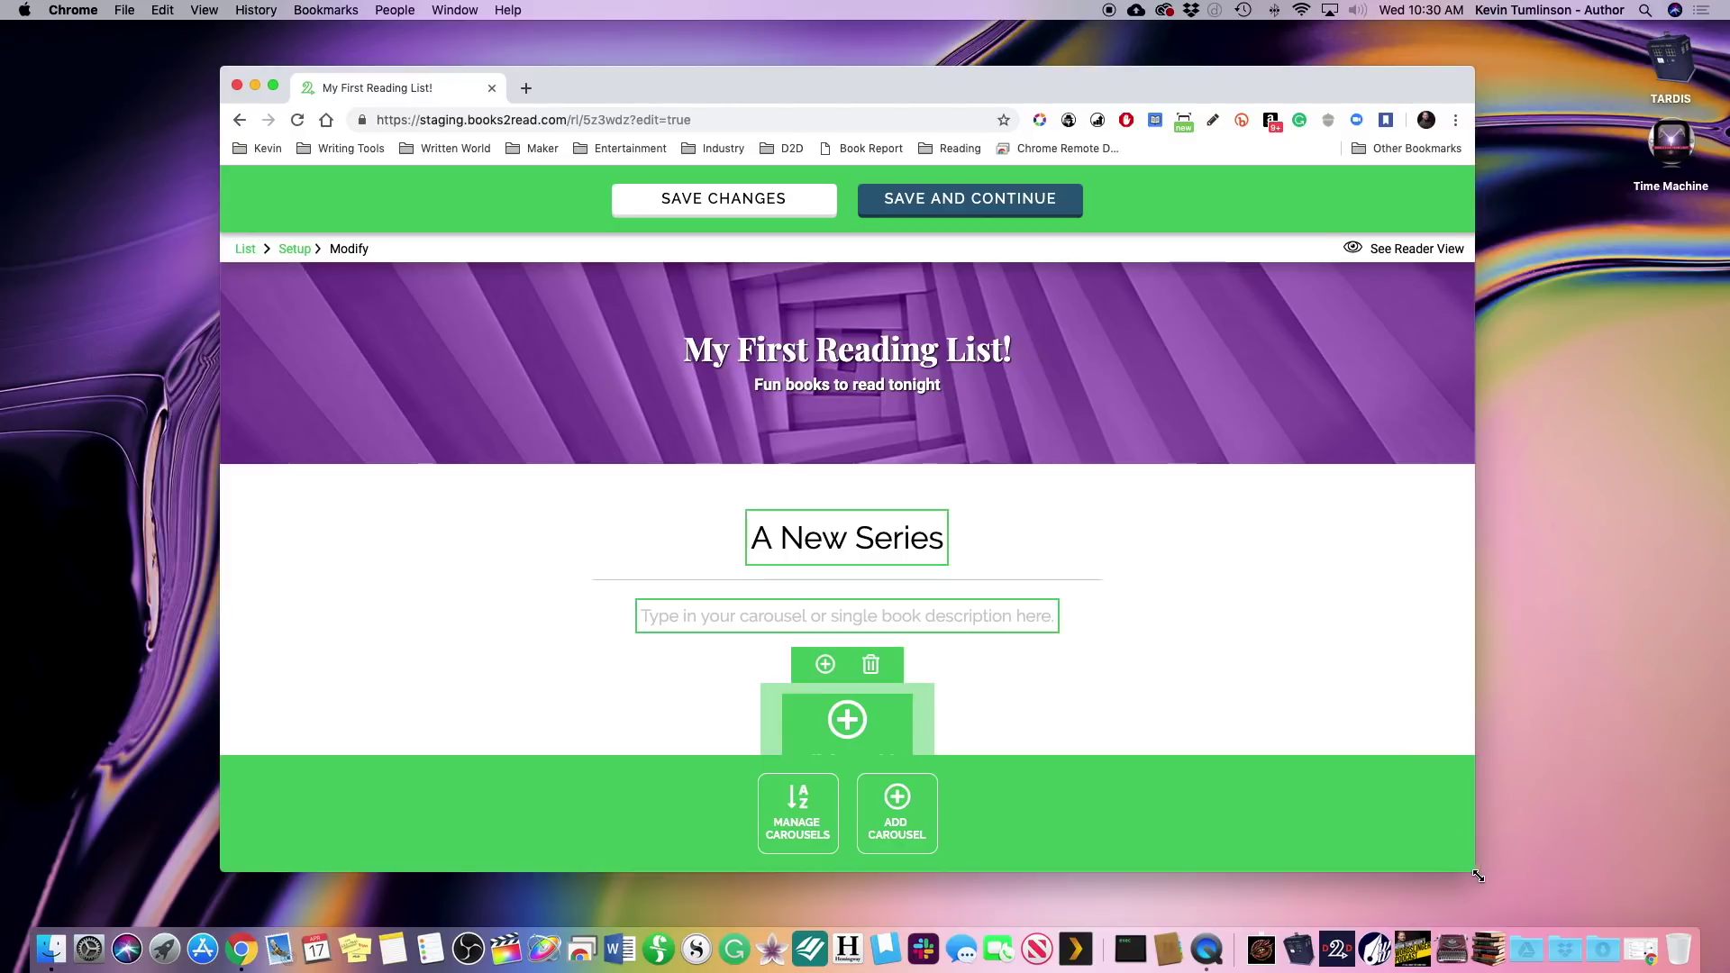
{"action": "left_click_drag", "start_coordinate": [1475, 871], "coordinate": [1530, 908]}
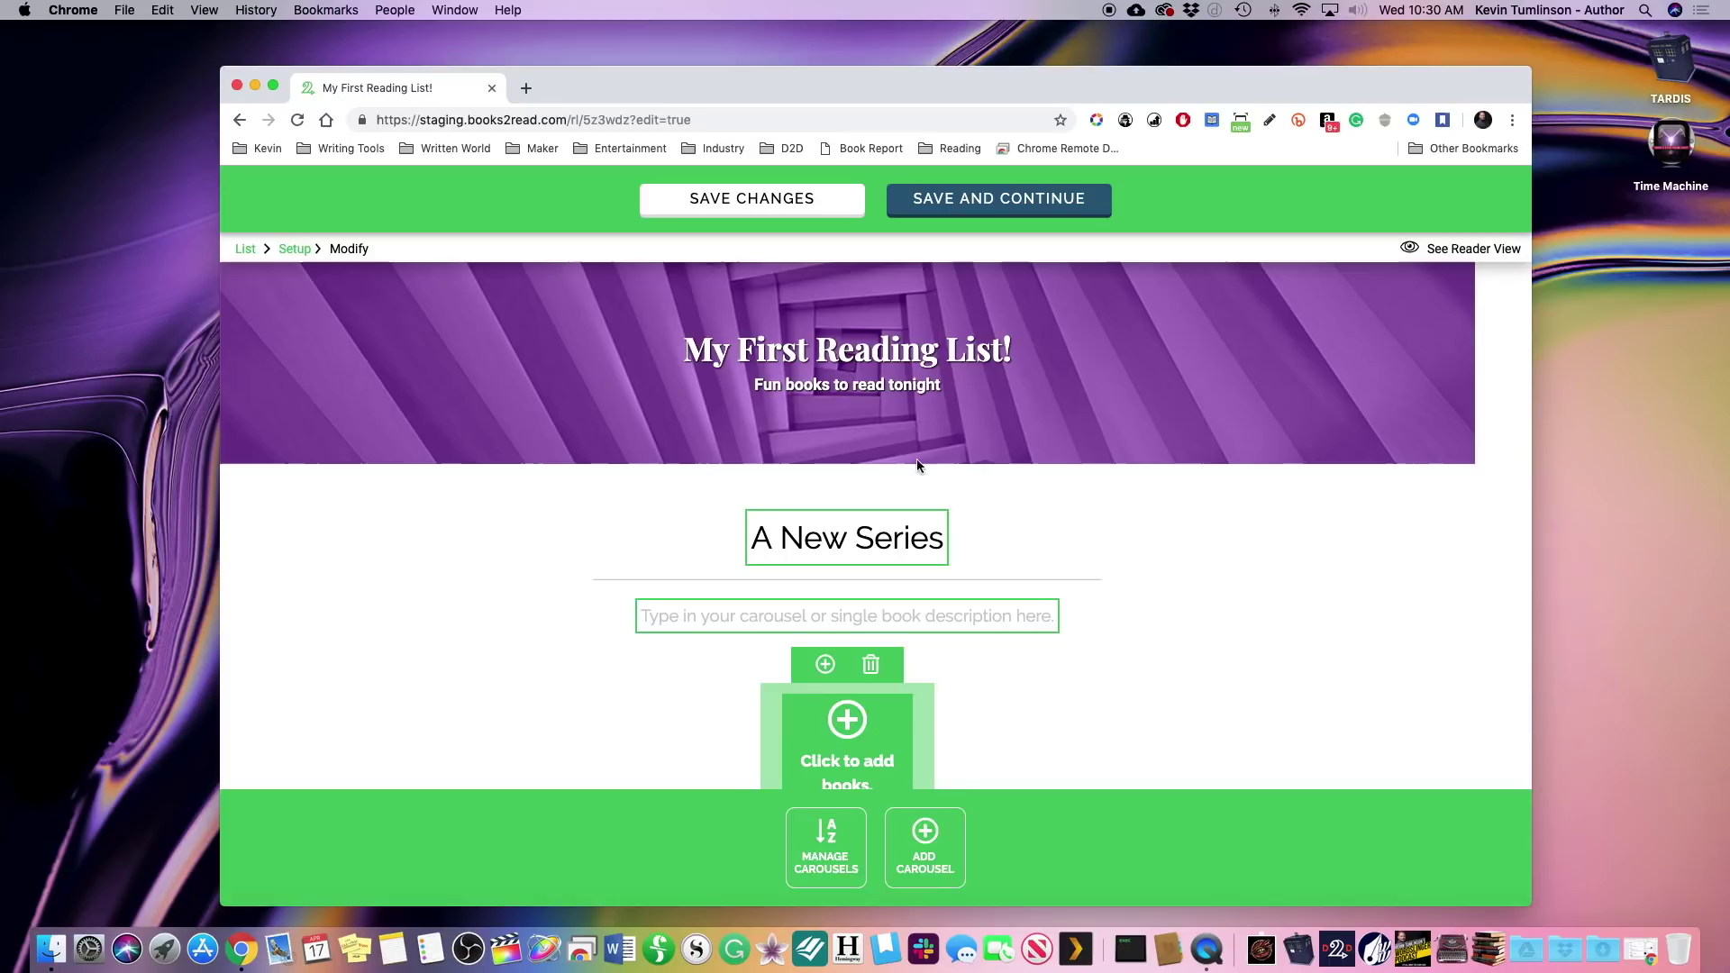
{"action": "left_click", "coordinate": [1469, 250]}
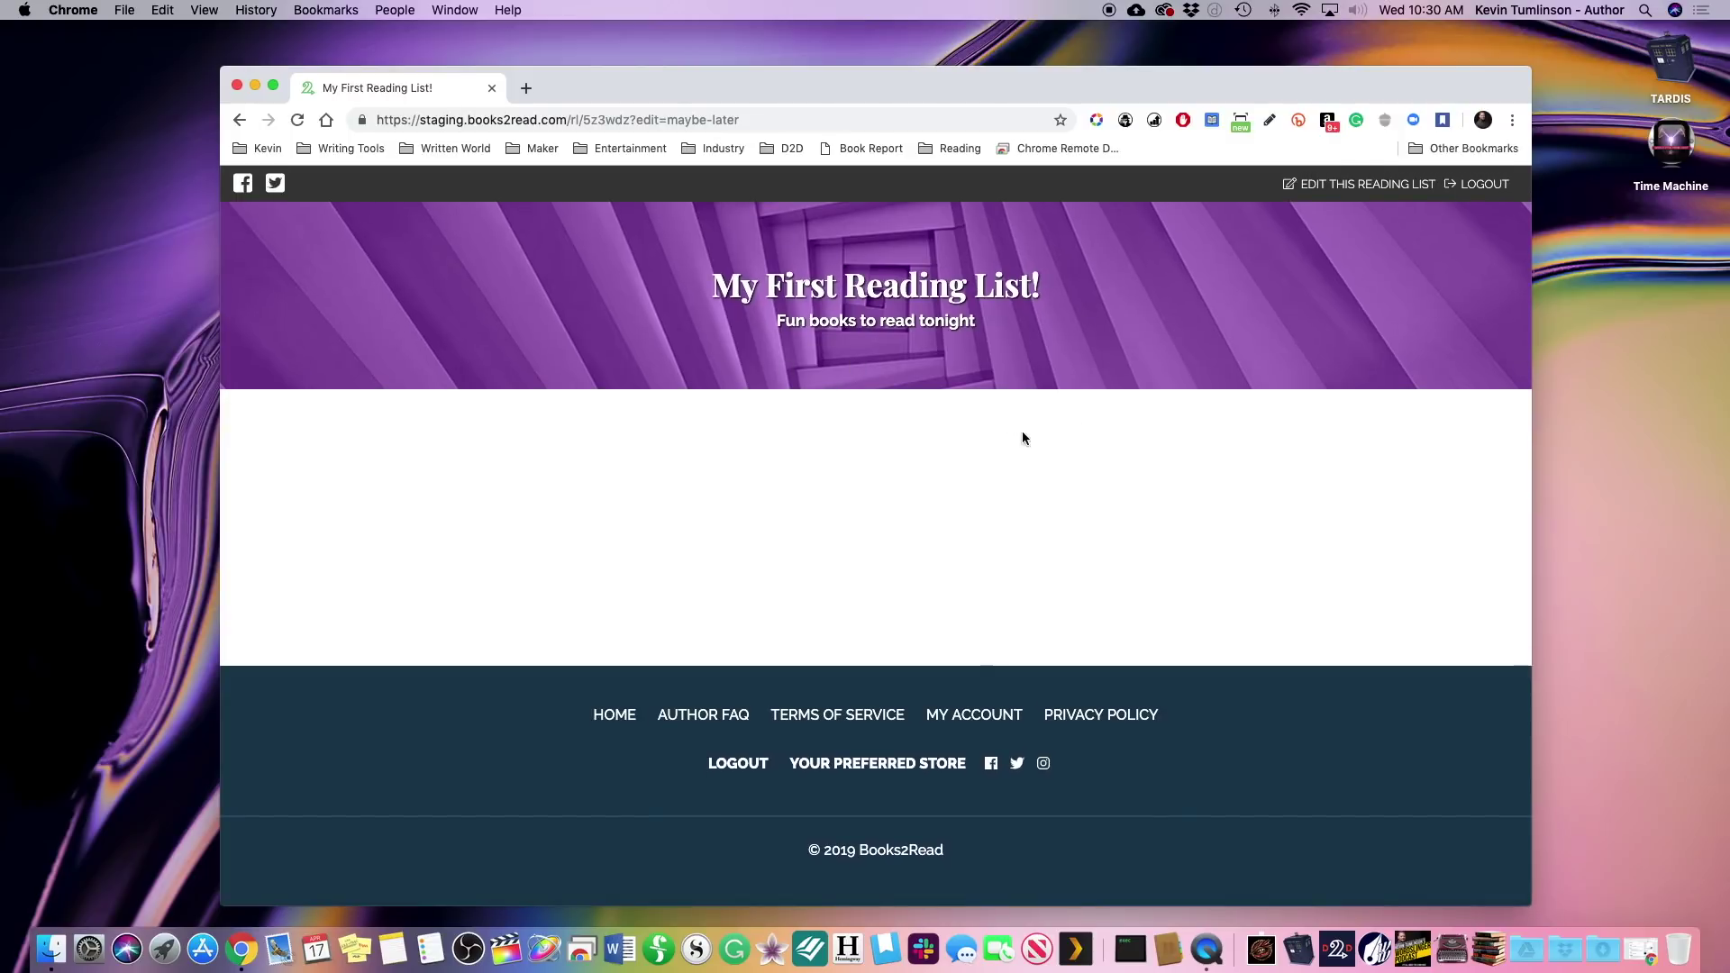
{"action": "left_click", "coordinate": [1344, 186]}
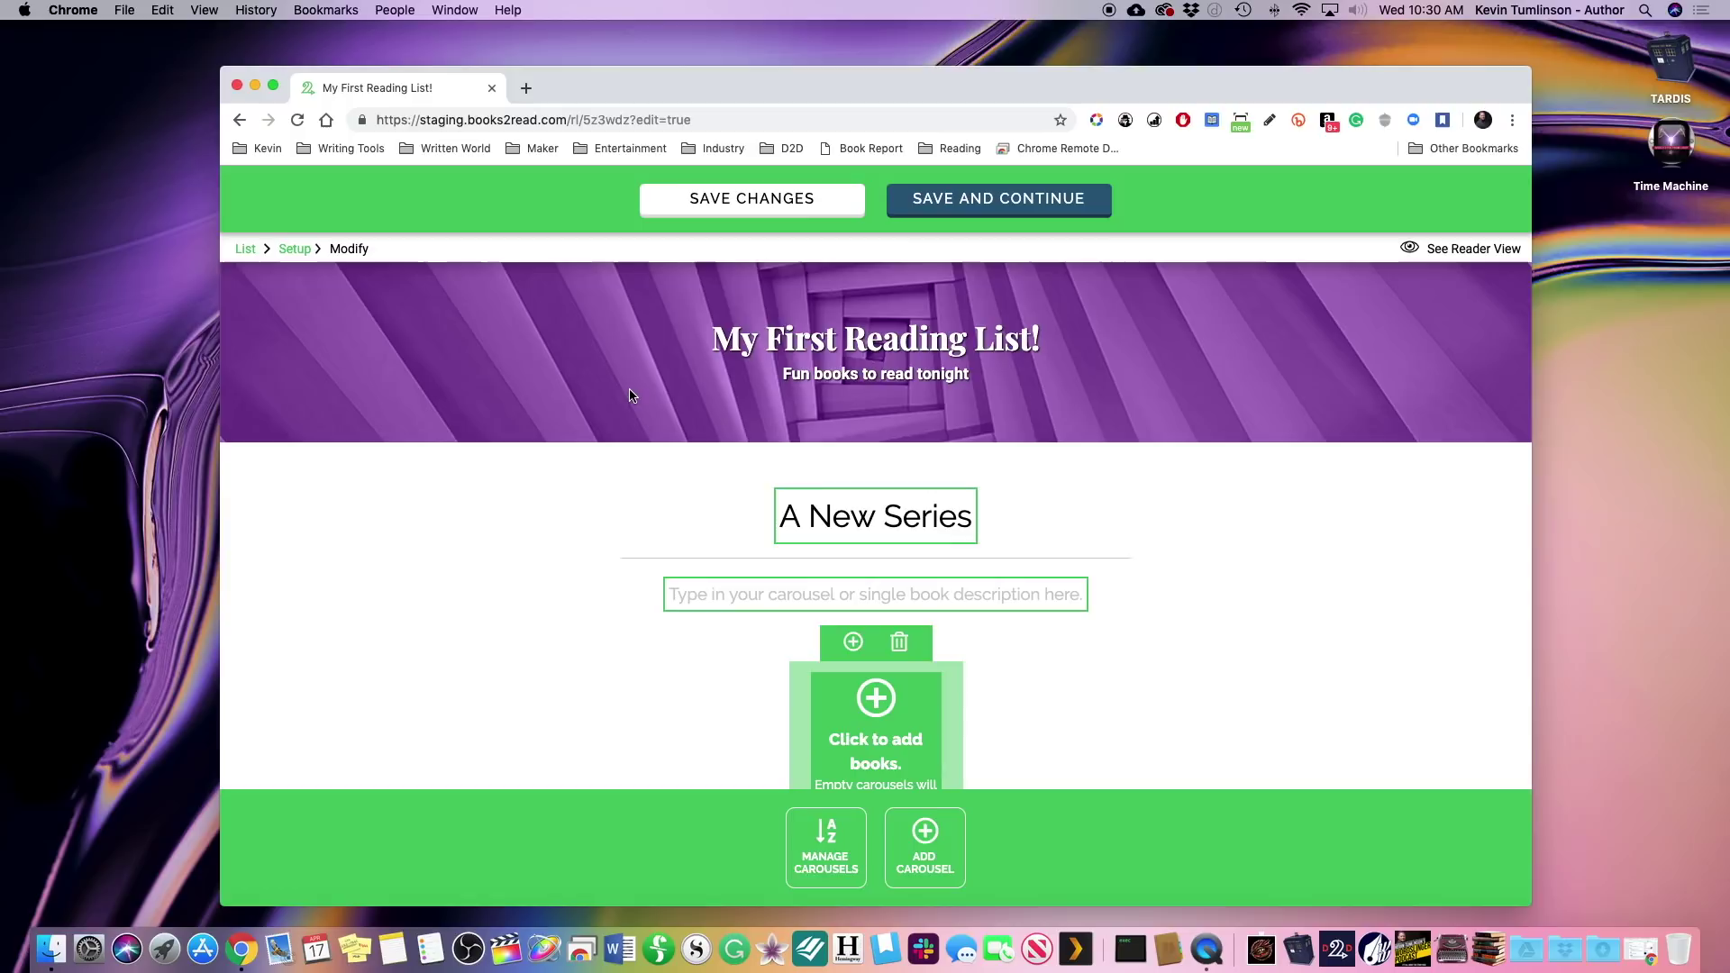
- Retitle the A New Series carousel 'Thrillers'
{"action": "left_click", "coordinate": [892, 524]}
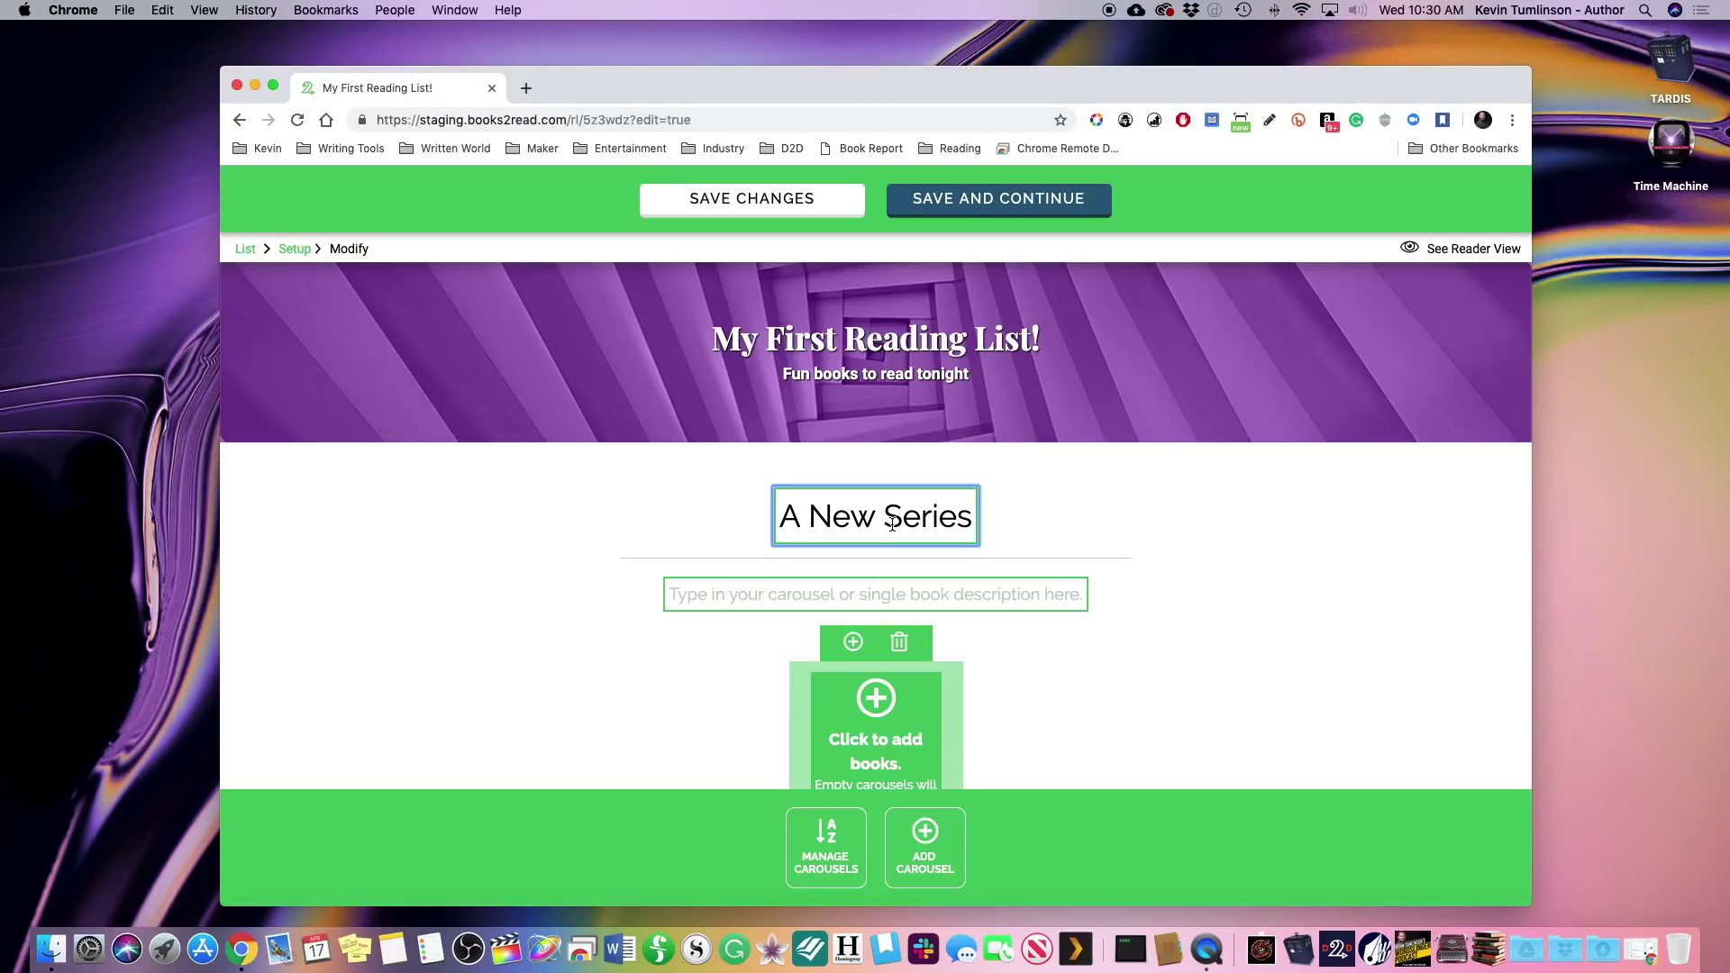
{"action": "triple_click", "coordinate": [892, 524]}
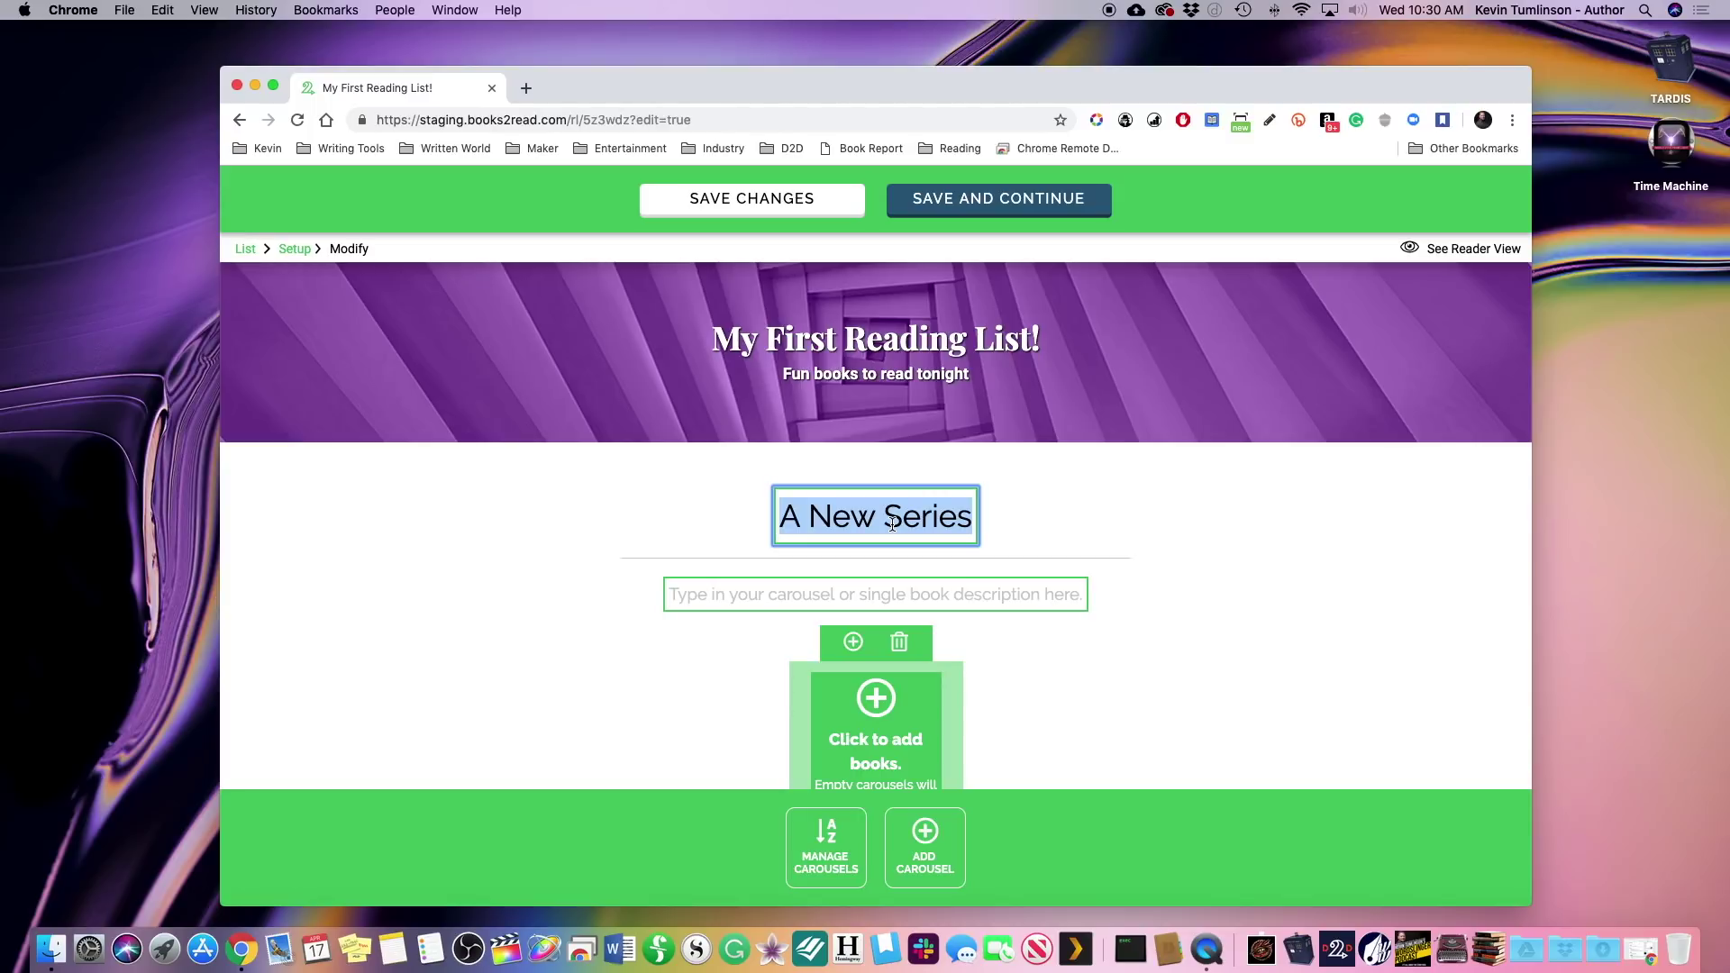
{"action": "type", "text": "Thrillers"}
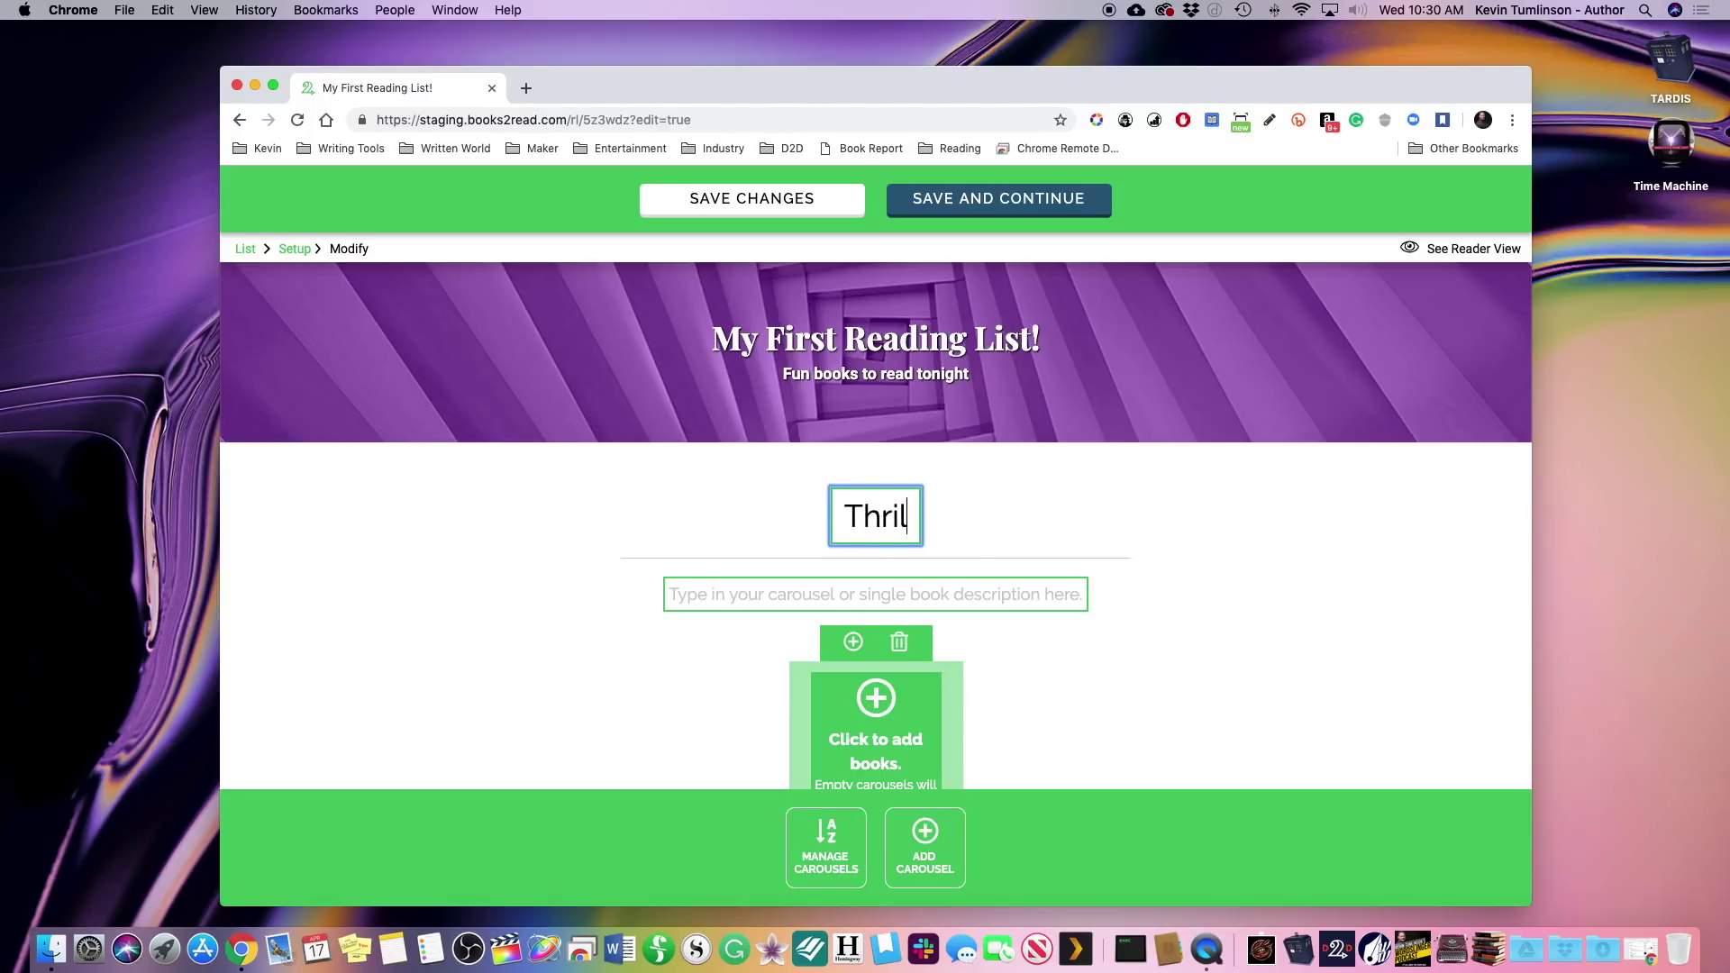
- Write the carousel description 'Some of my favorite thrillers!'
{"action": "left_click", "coordinate": [827, 592]}
{"action": "left_click", "coordinate": [1164, 541]}
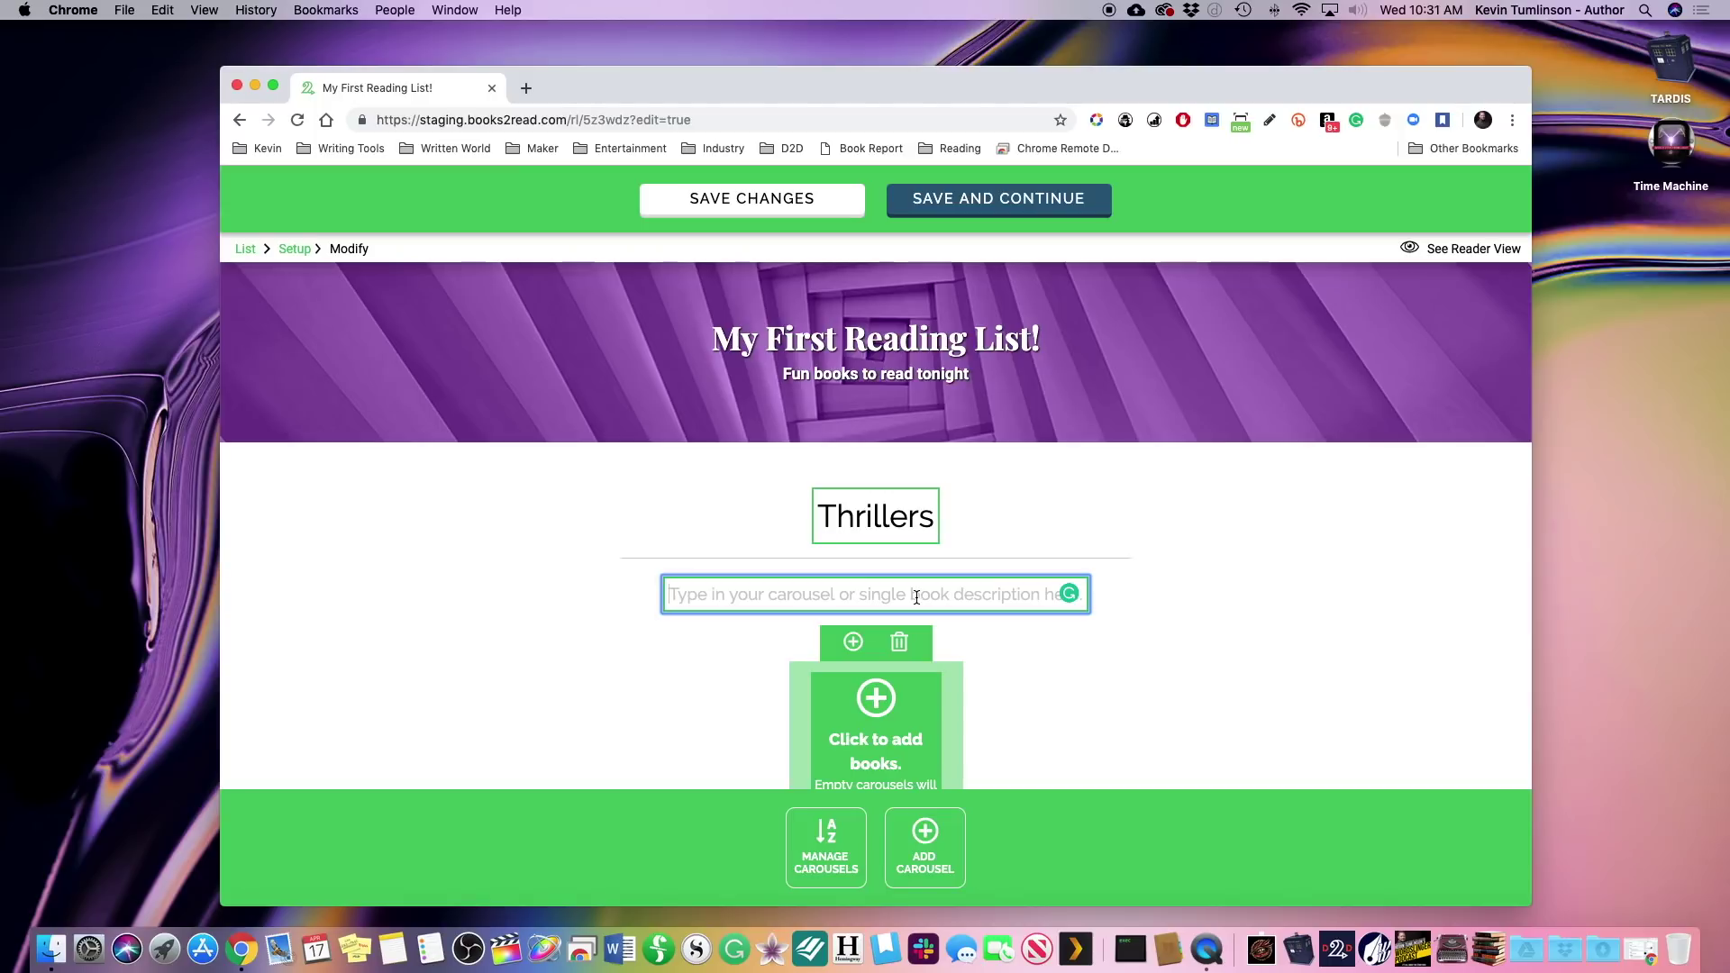
{"action": "type", "text": "Some of"}
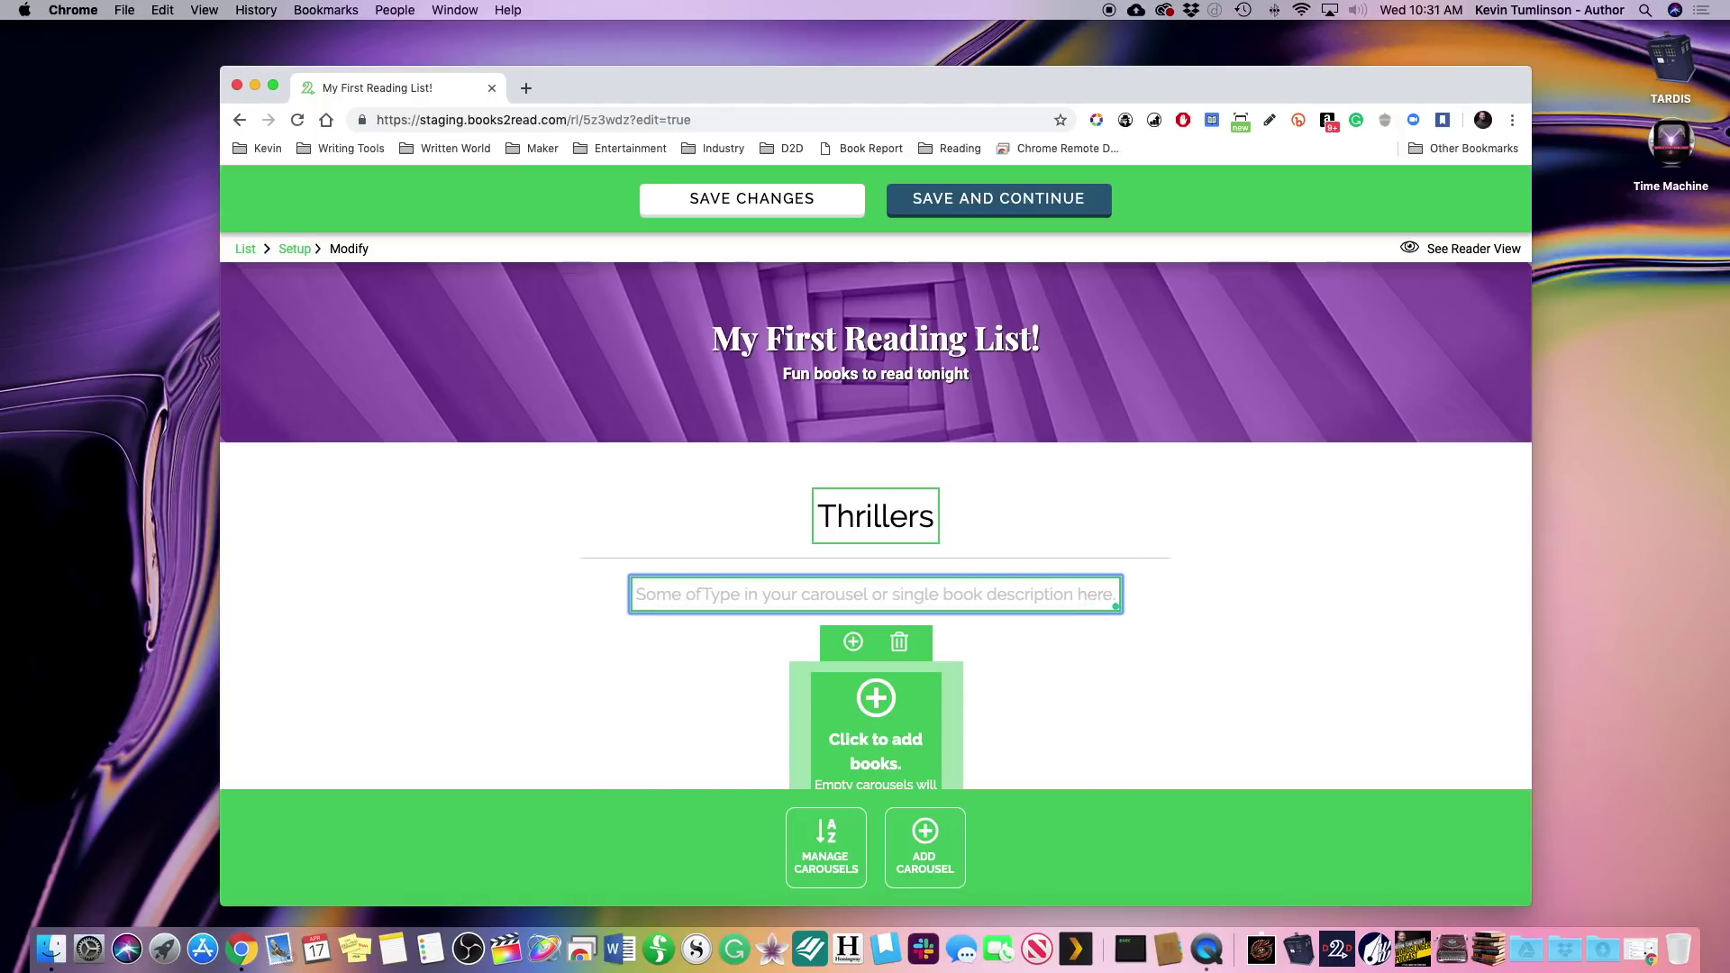
{"action": "triple_click", "coordinate": [875, 596]}
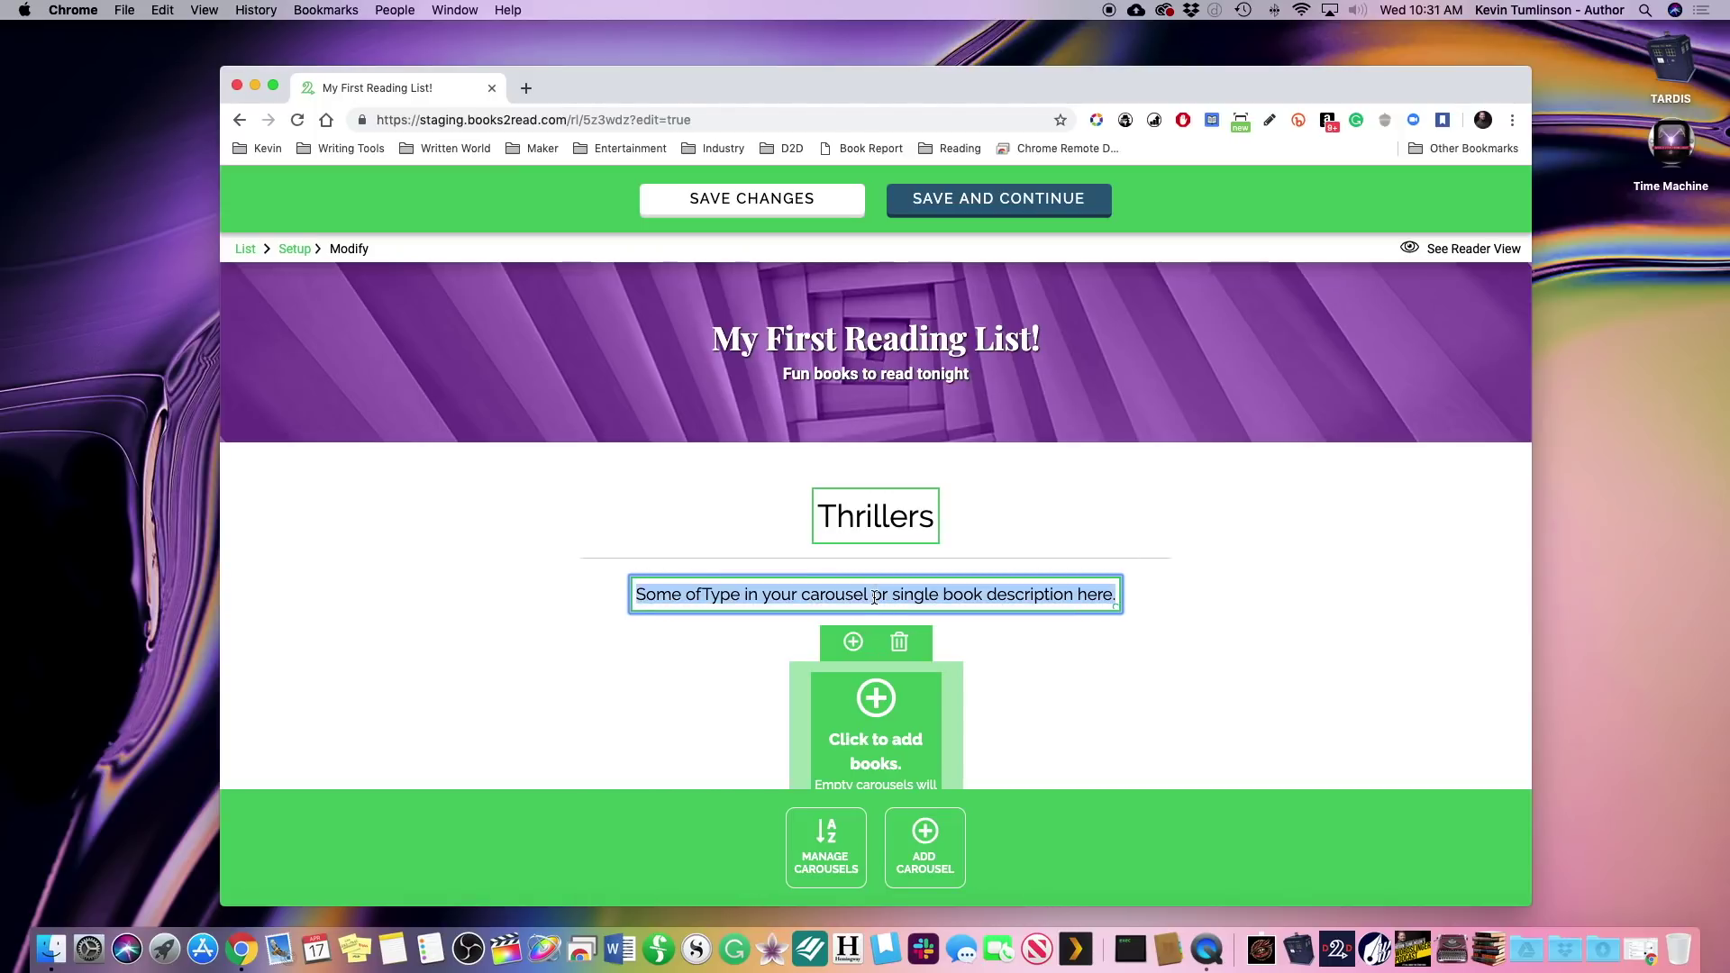
{"action": "type", "text": "Some of my "}
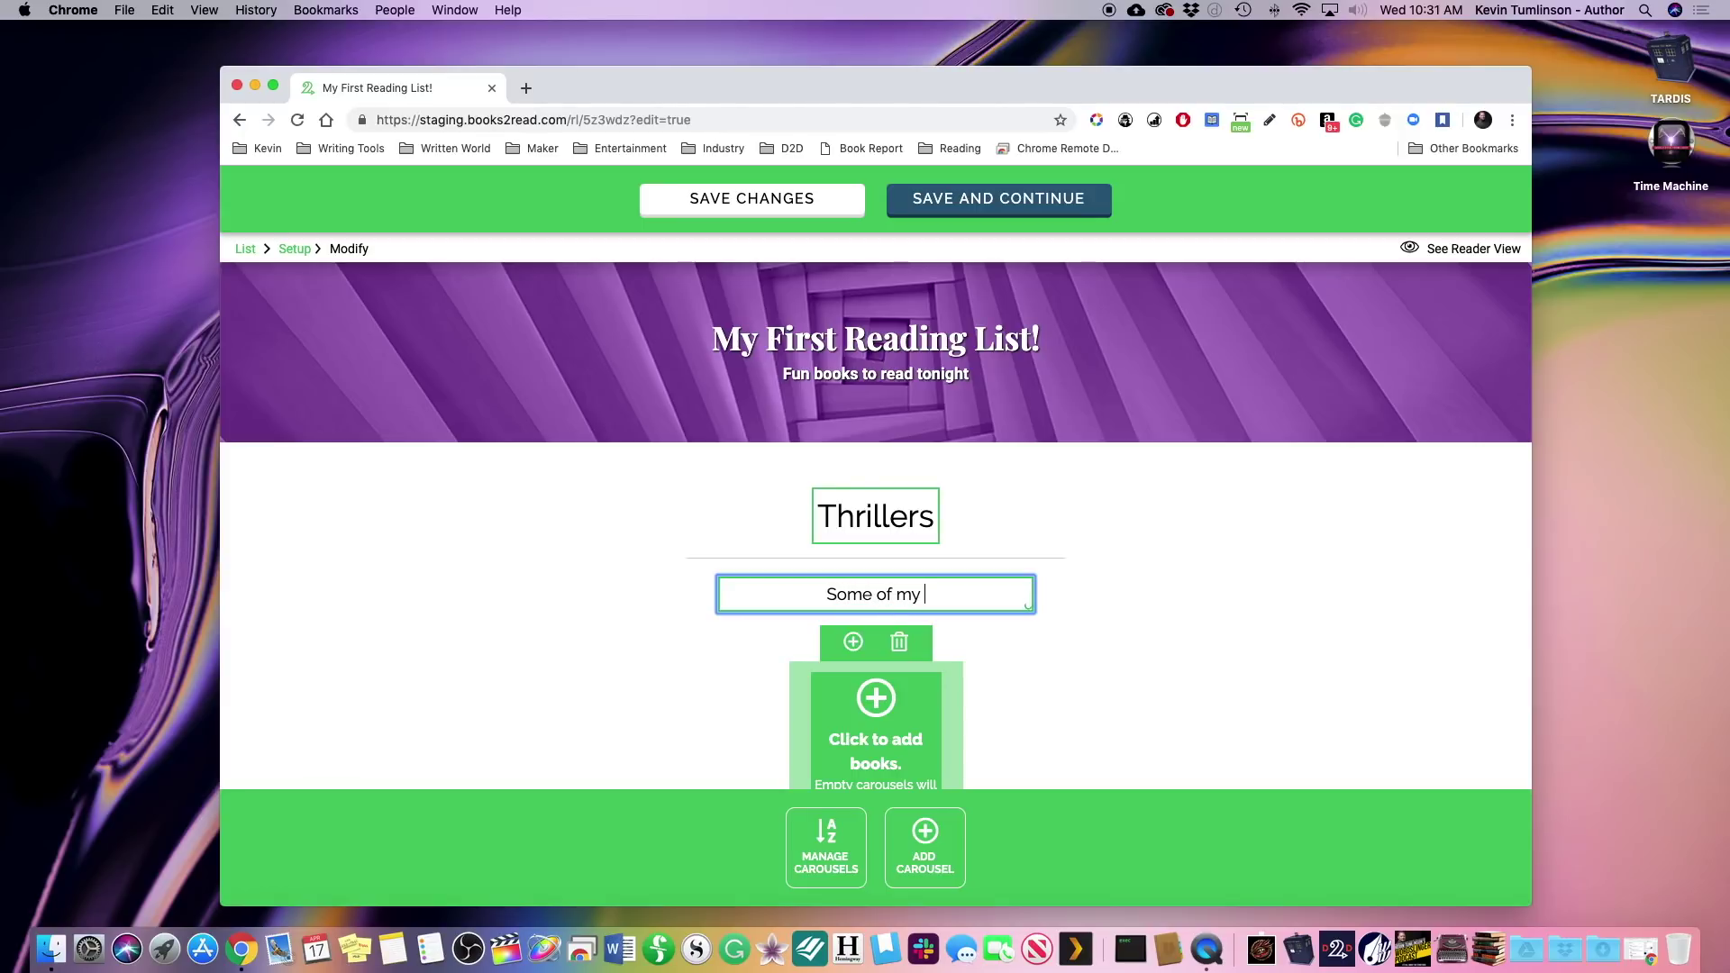
{"action": "type", "text": "favorite thrilers"}
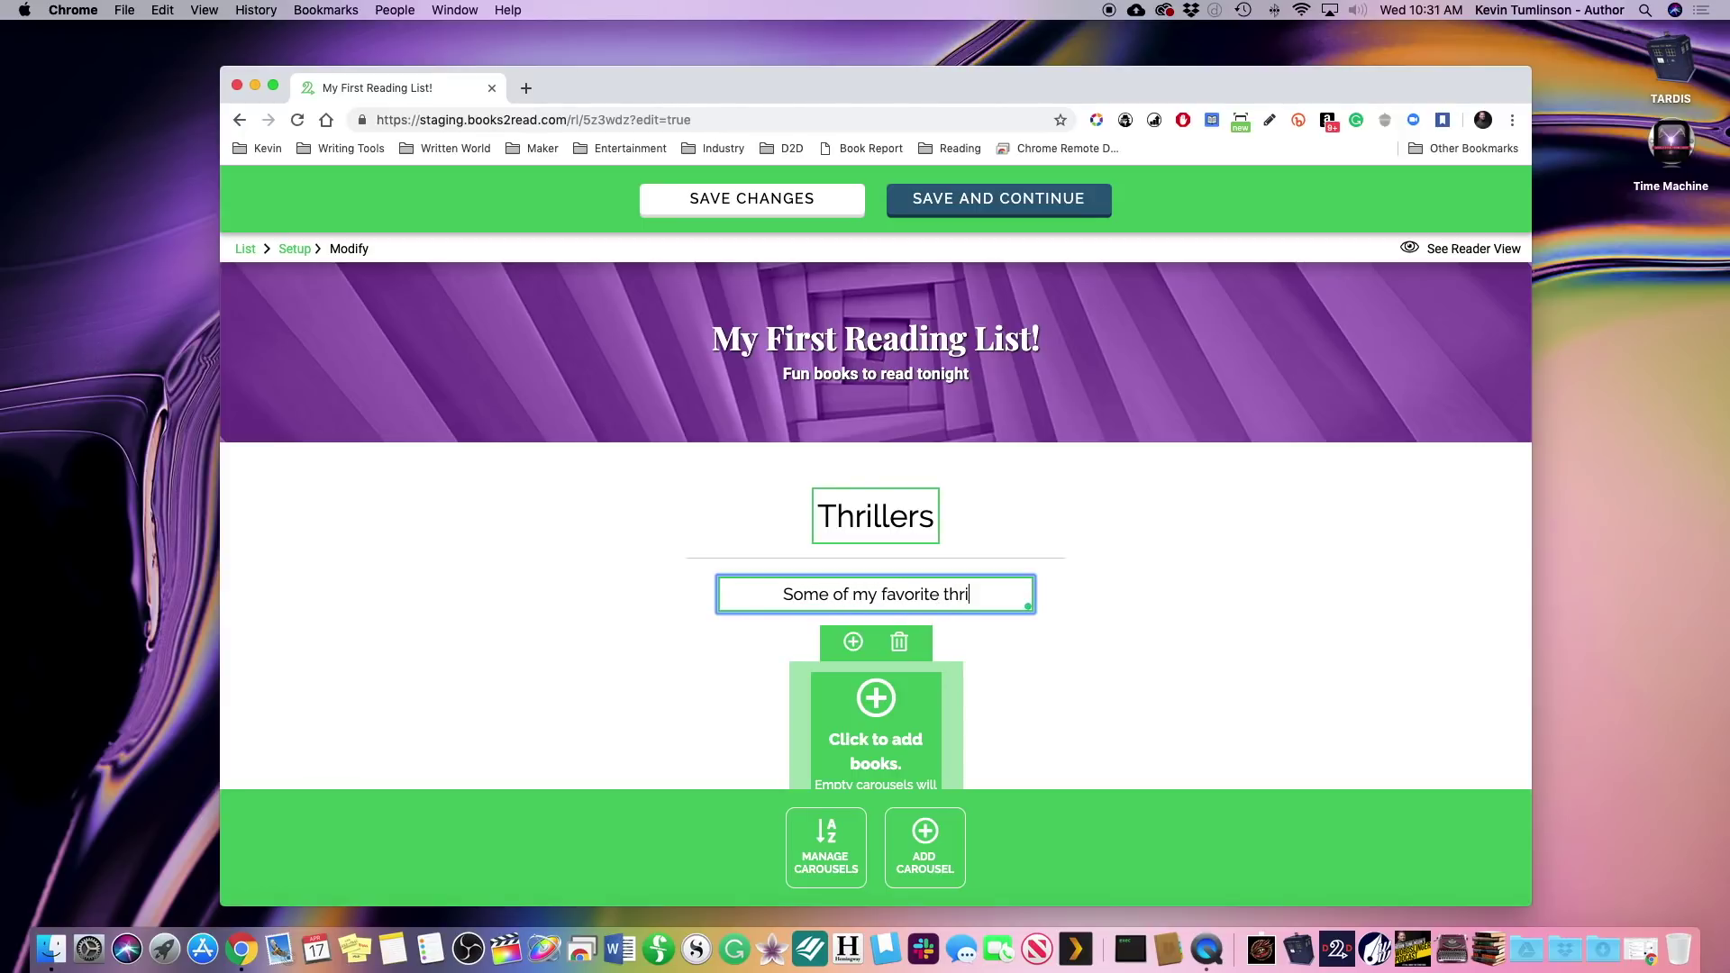
{"action": "key", "text": "BackSpace"}
{"action": "key", "text": "BackSpace"}
{"action": "key", "text": "BackSpace"}
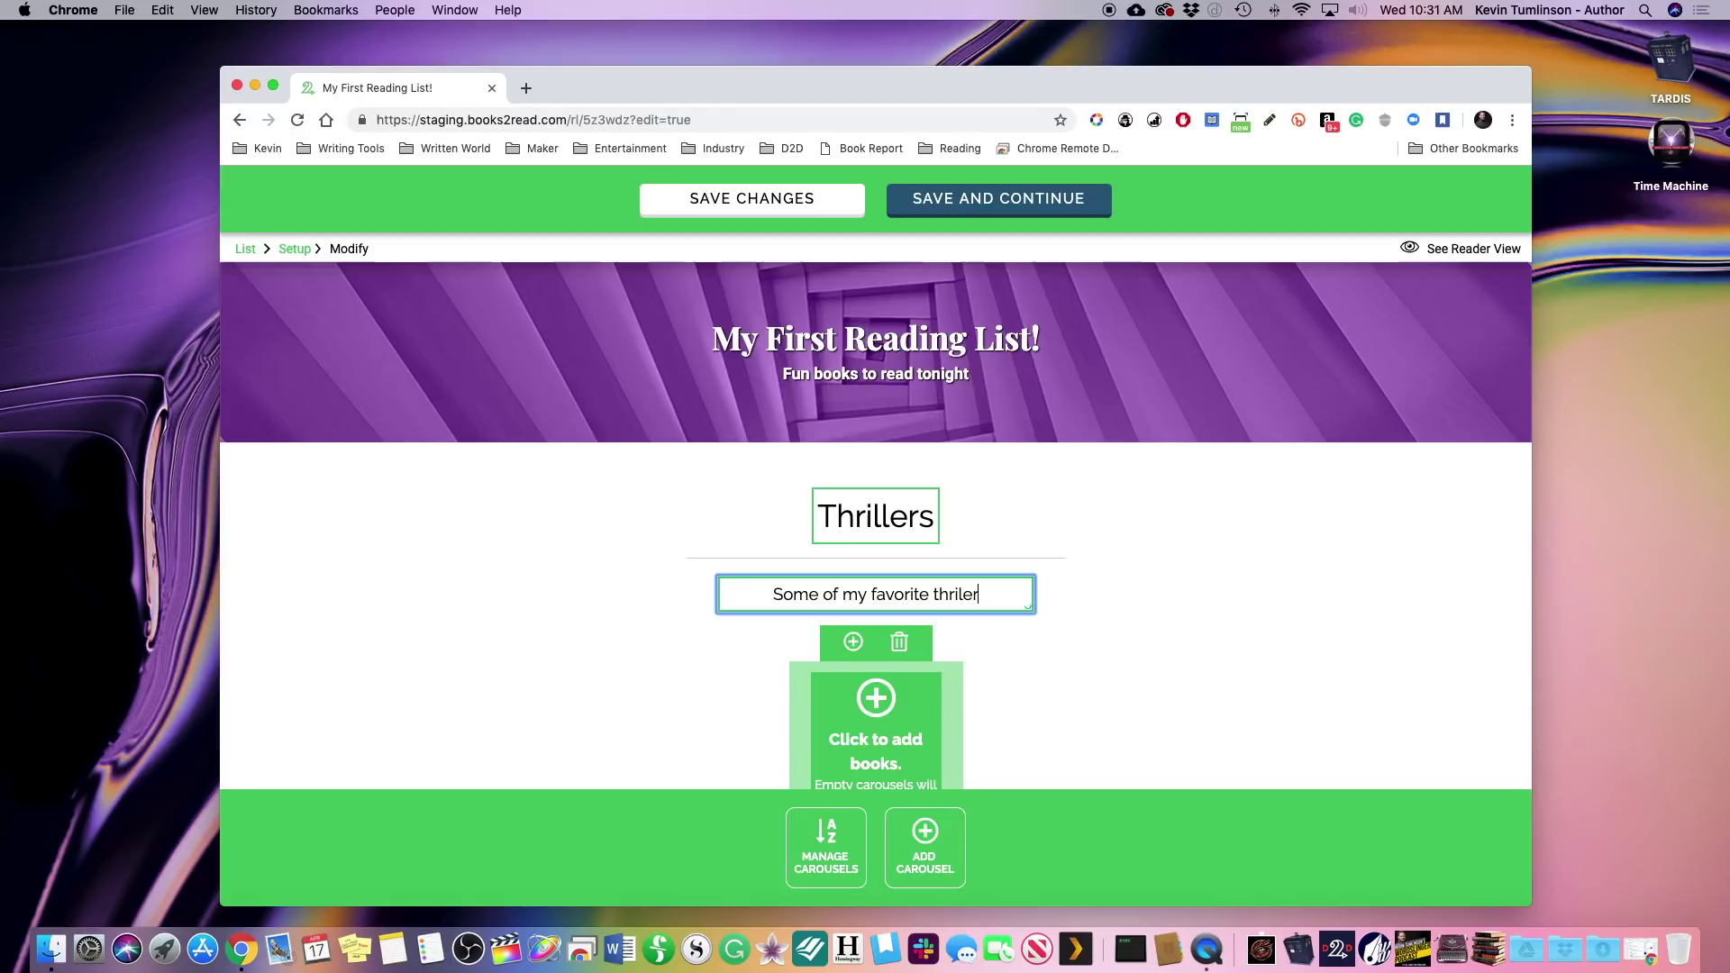
{"action": "type", "text": "l"}
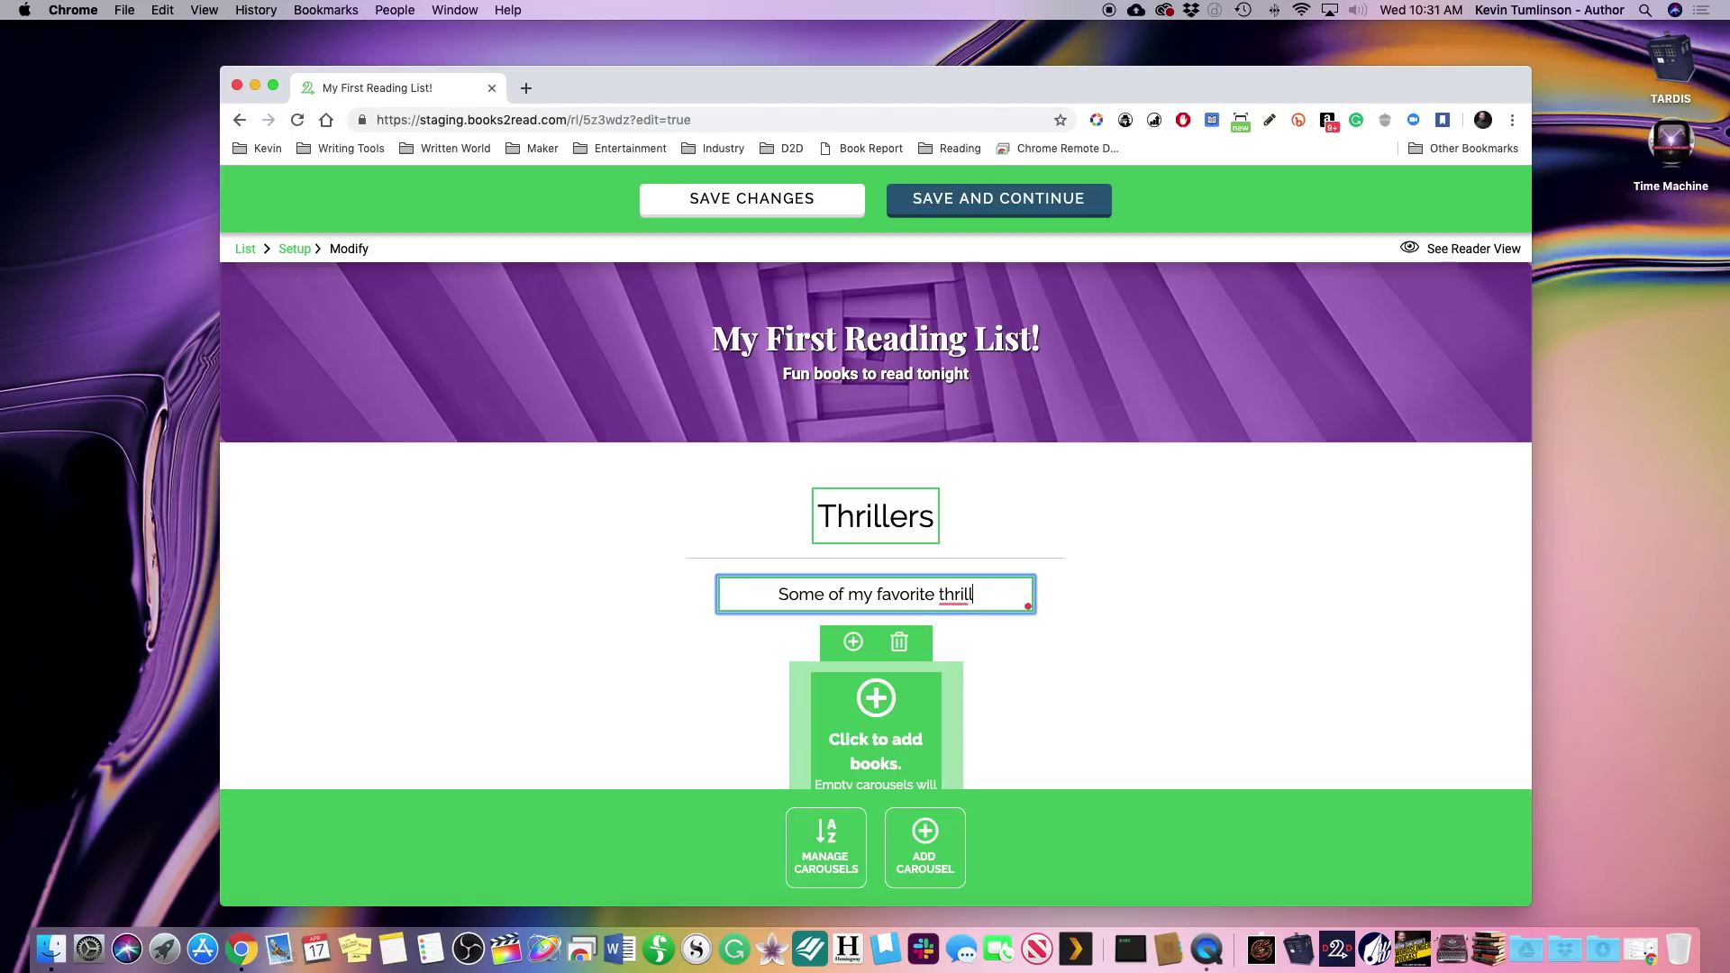
{"action": "type", "text": "ers!"}
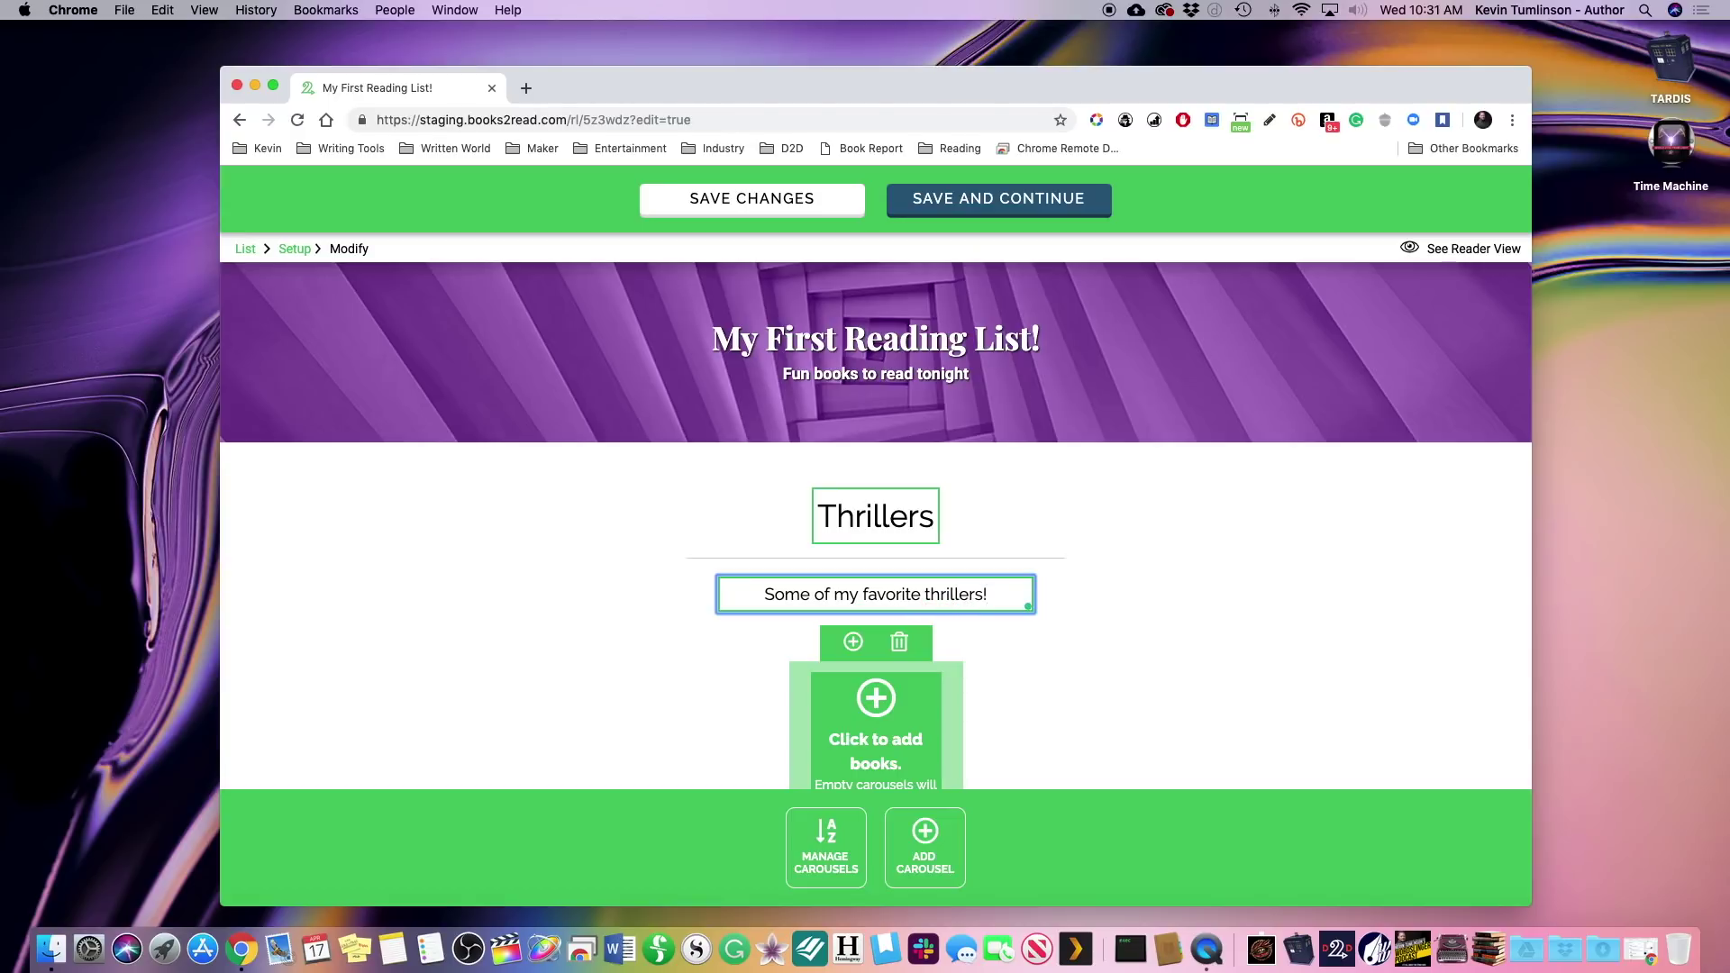
{"action": "scroll", "coordinate": [1079, 620], "scroll_direction": "down", "scroll_amount": 2}
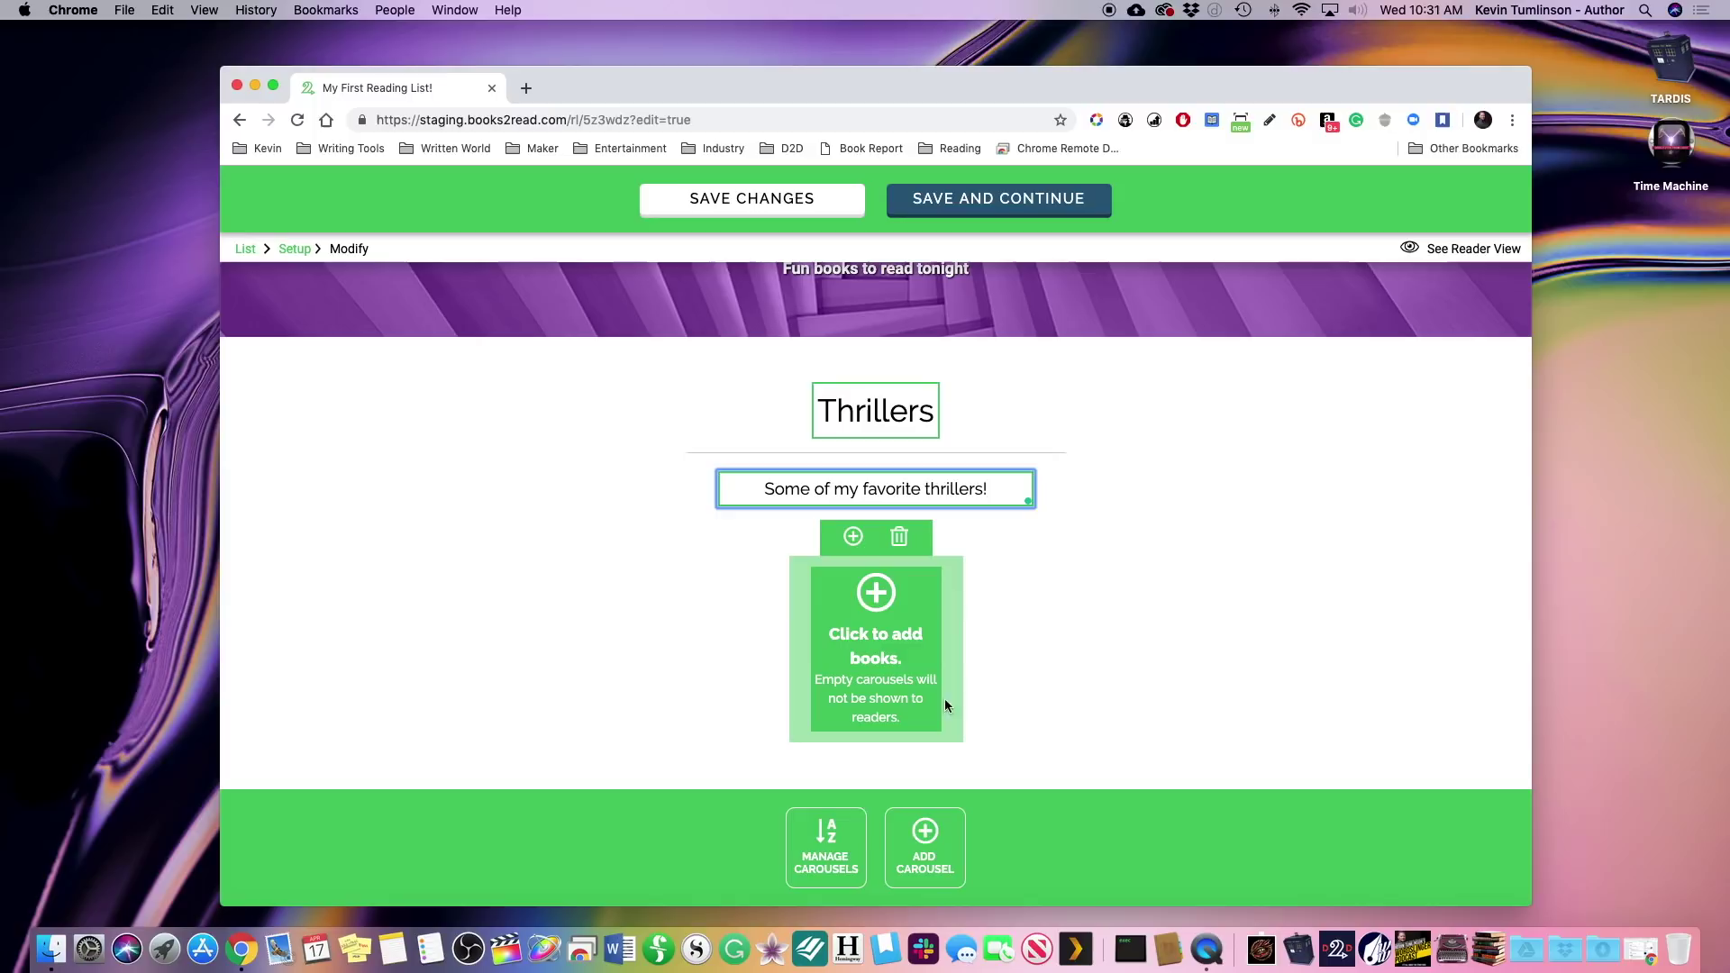
{"action": "left_click", "coordinate": [1151, 593]}
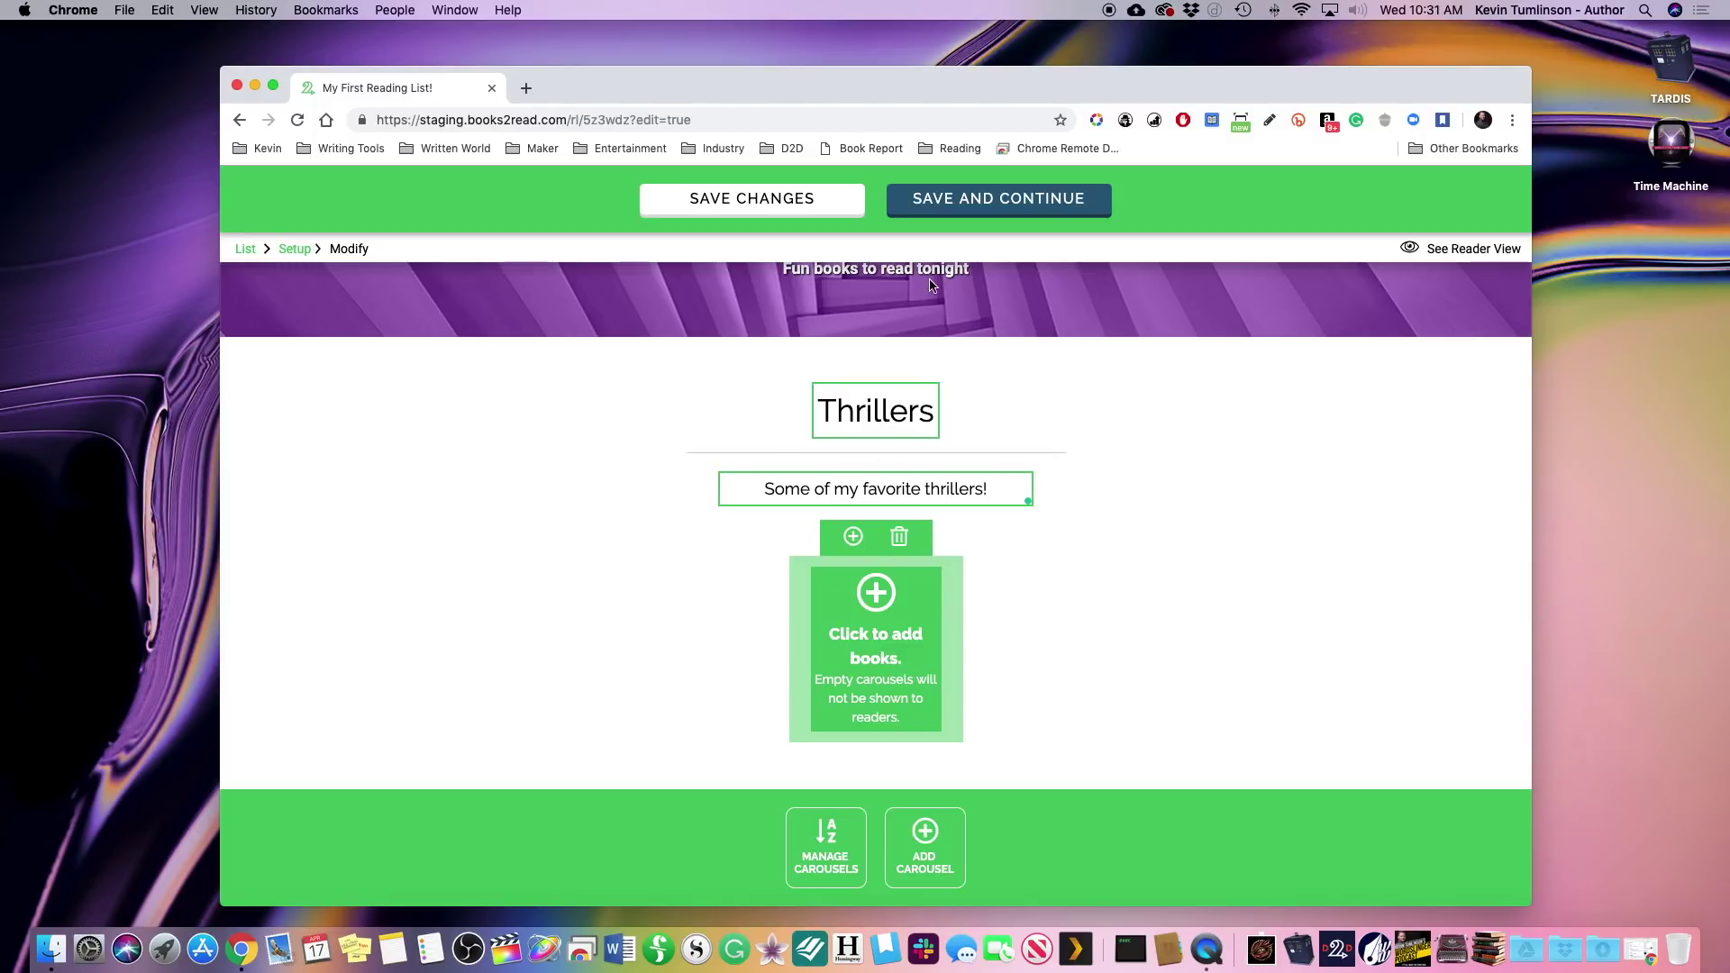
- Save the carousel changes and check the reader view before returning to editing
{"action": "left_click", "coordinate": [753, 210]}
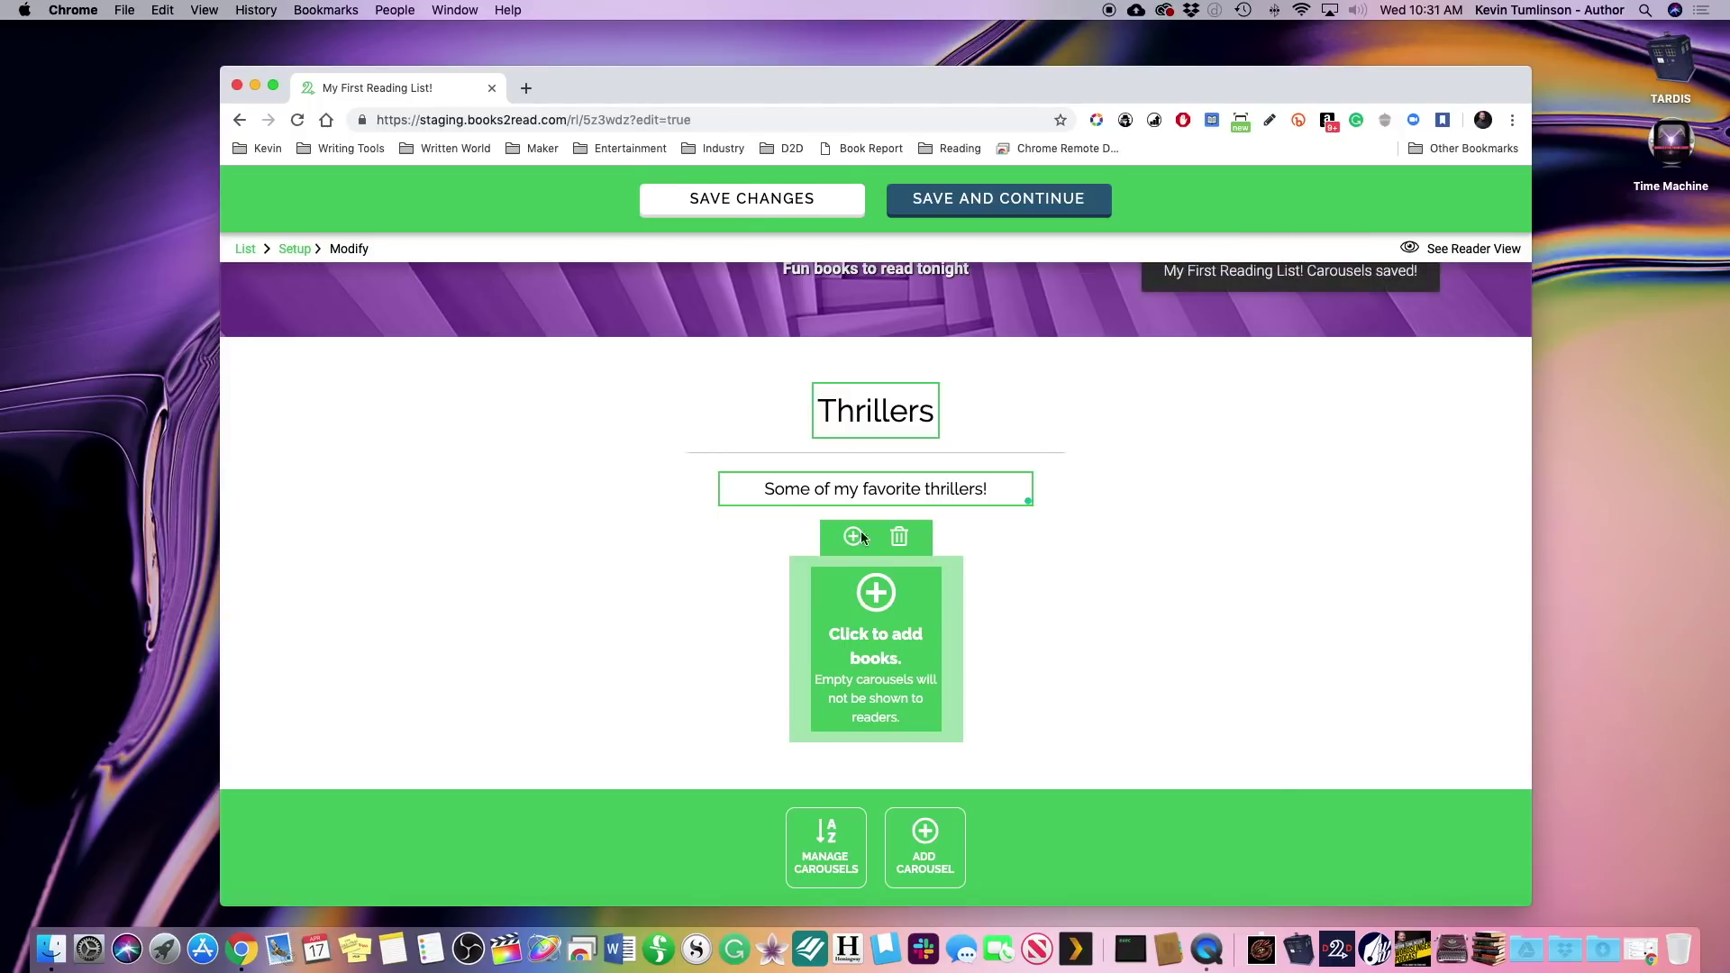
{"action": "left_click", "coordinate": [1459, 250]}
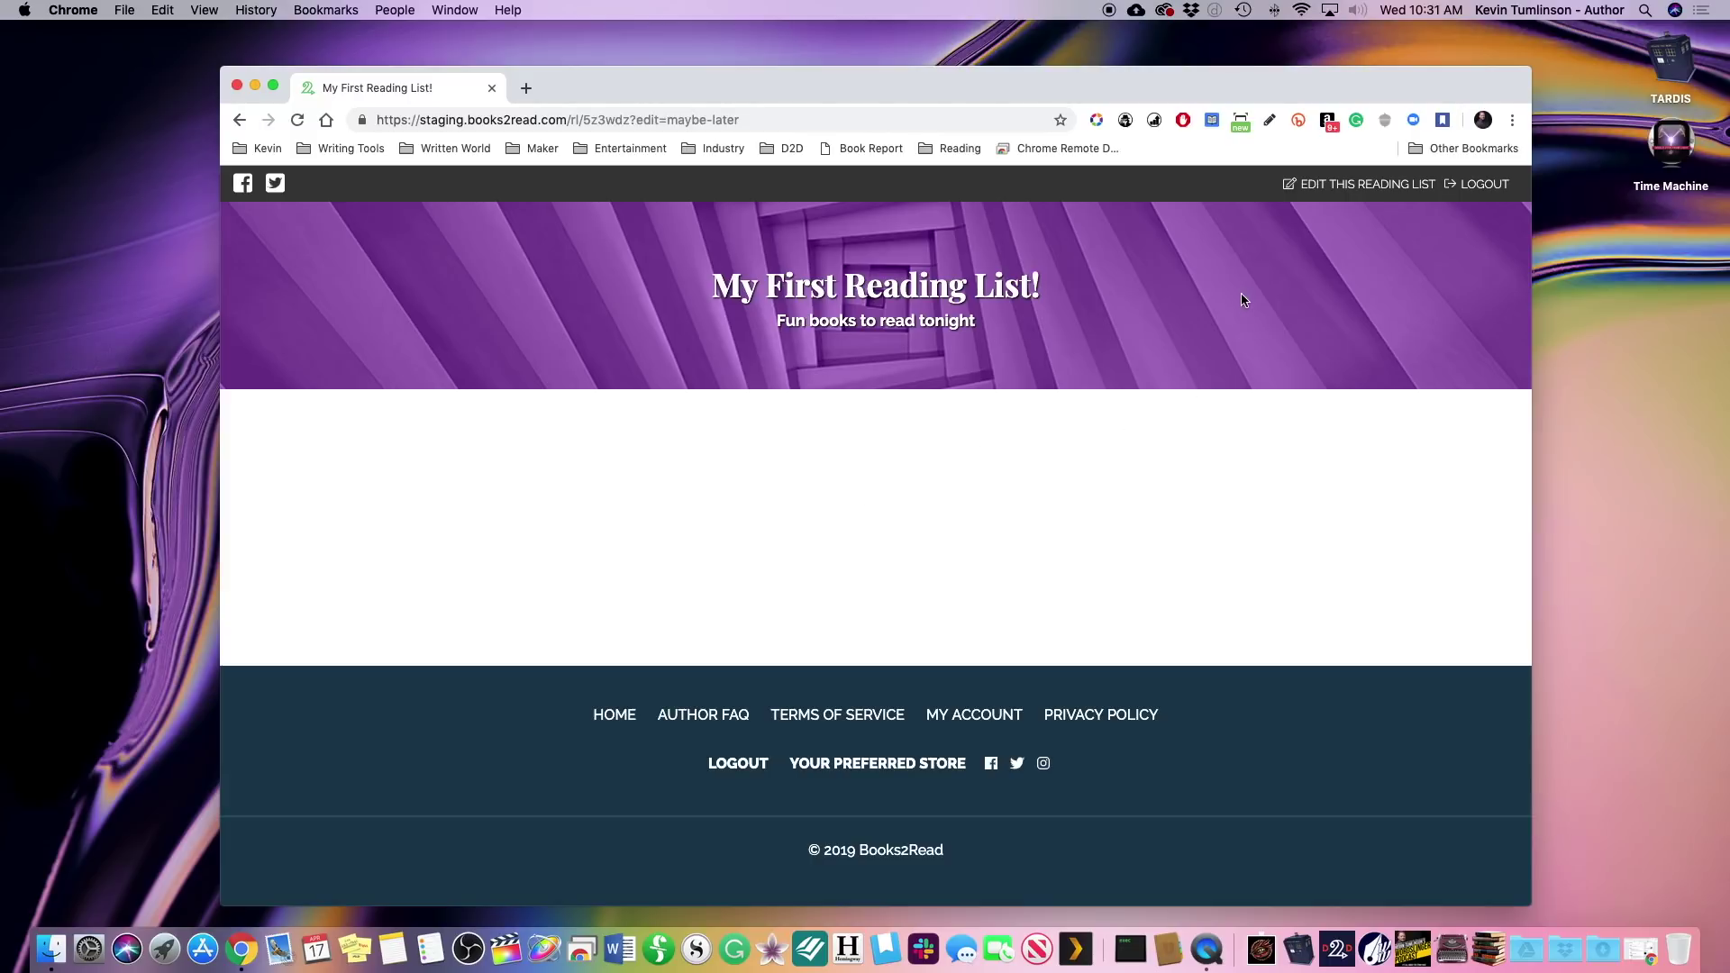
{"action": "left_click", "coordinate": [1316, 184]}
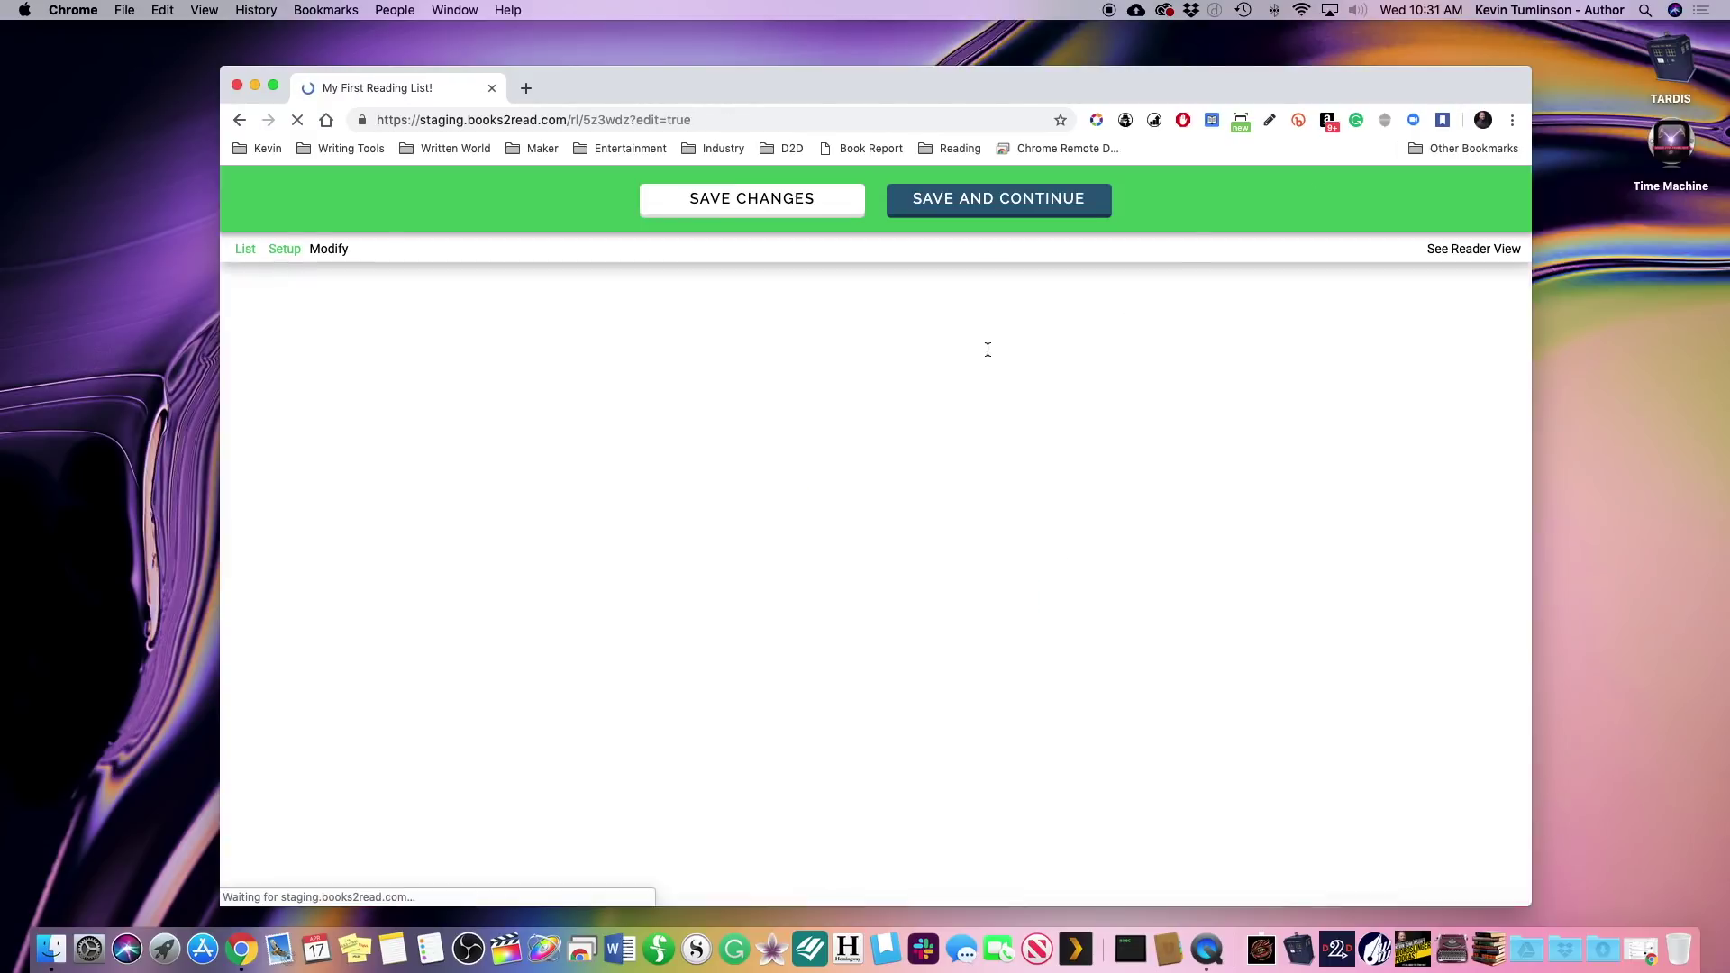
{"action": "scroll", "coordinate": [926, 718], "scroll_direction": "down", "scroll_amount": 1}
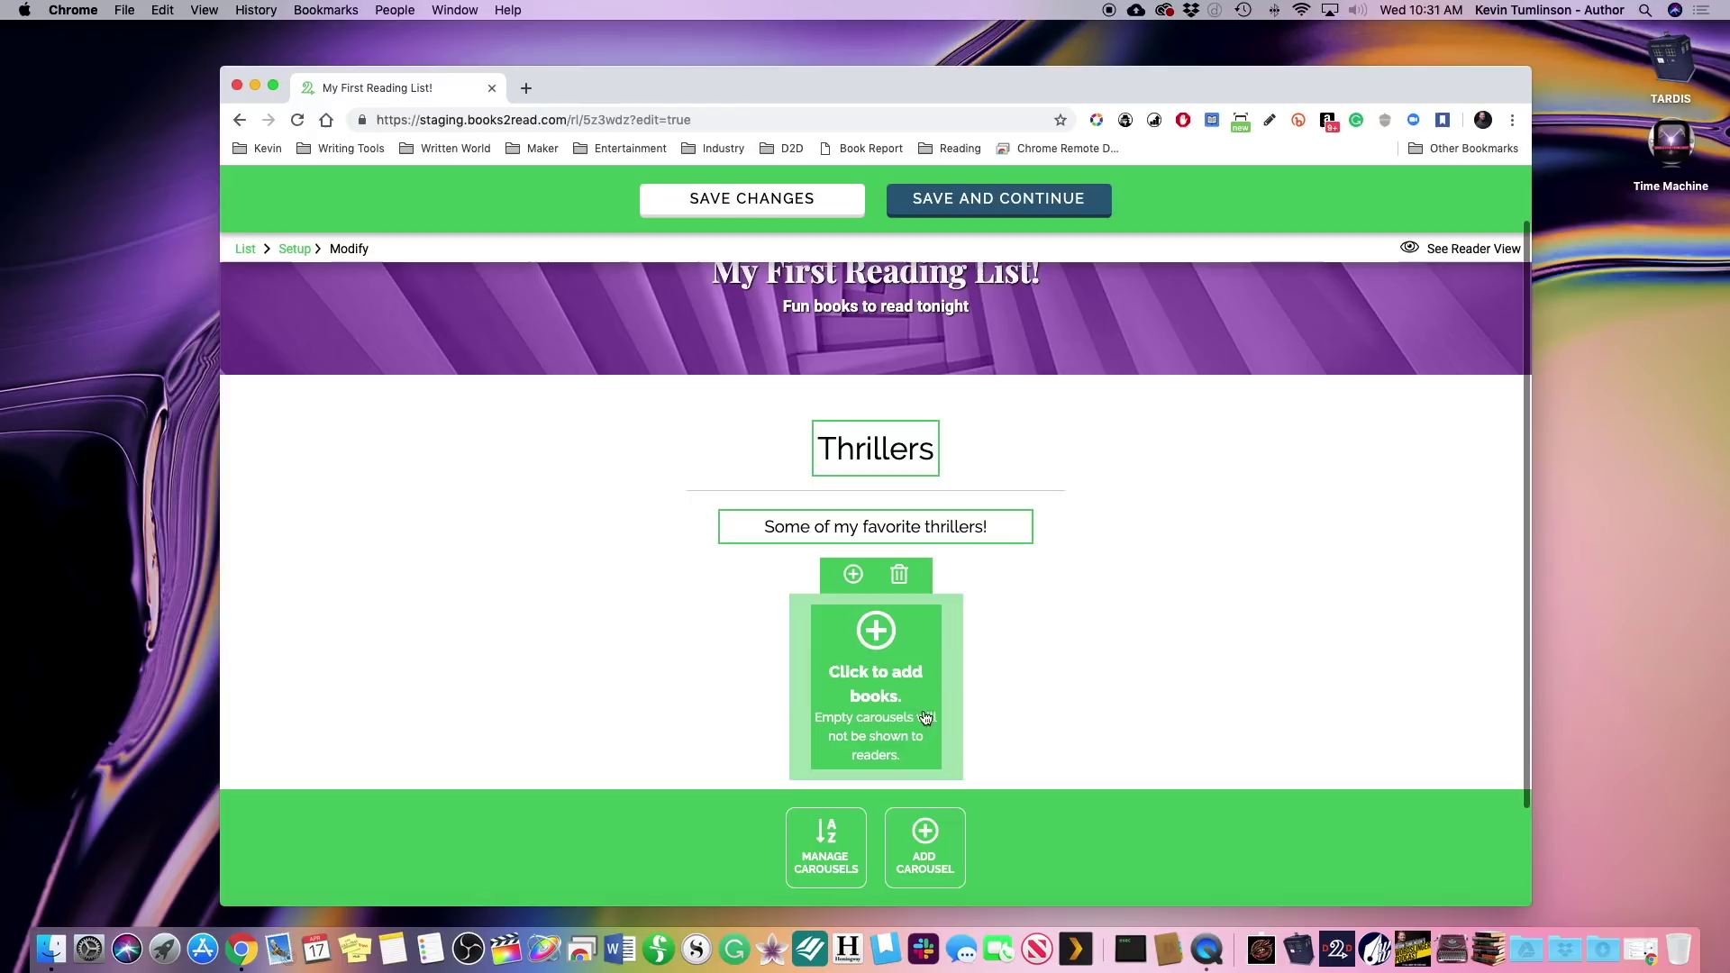
- Search 'Tumlinson' and add The Atlantis Riddle, The Brass Hall, The Coelho Medallion and The Devil's Interval
{"action": "left_click", "coordinate": [875, 631]}
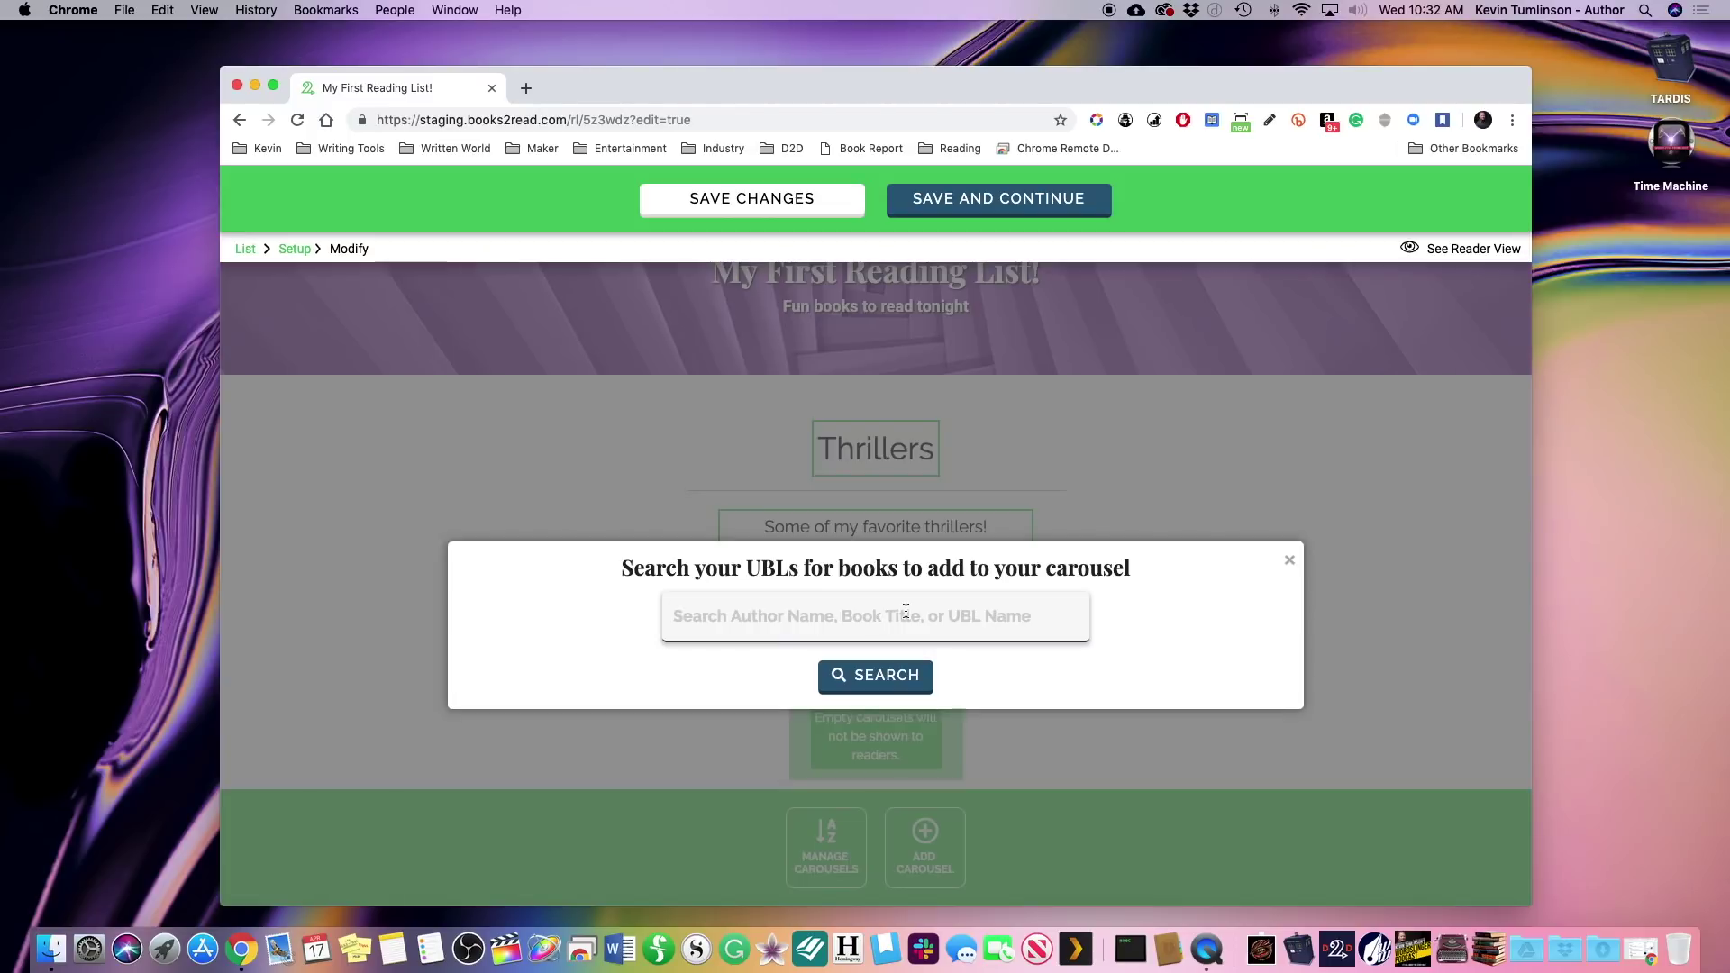
{"action": "type", "text": "Tumlinson"}
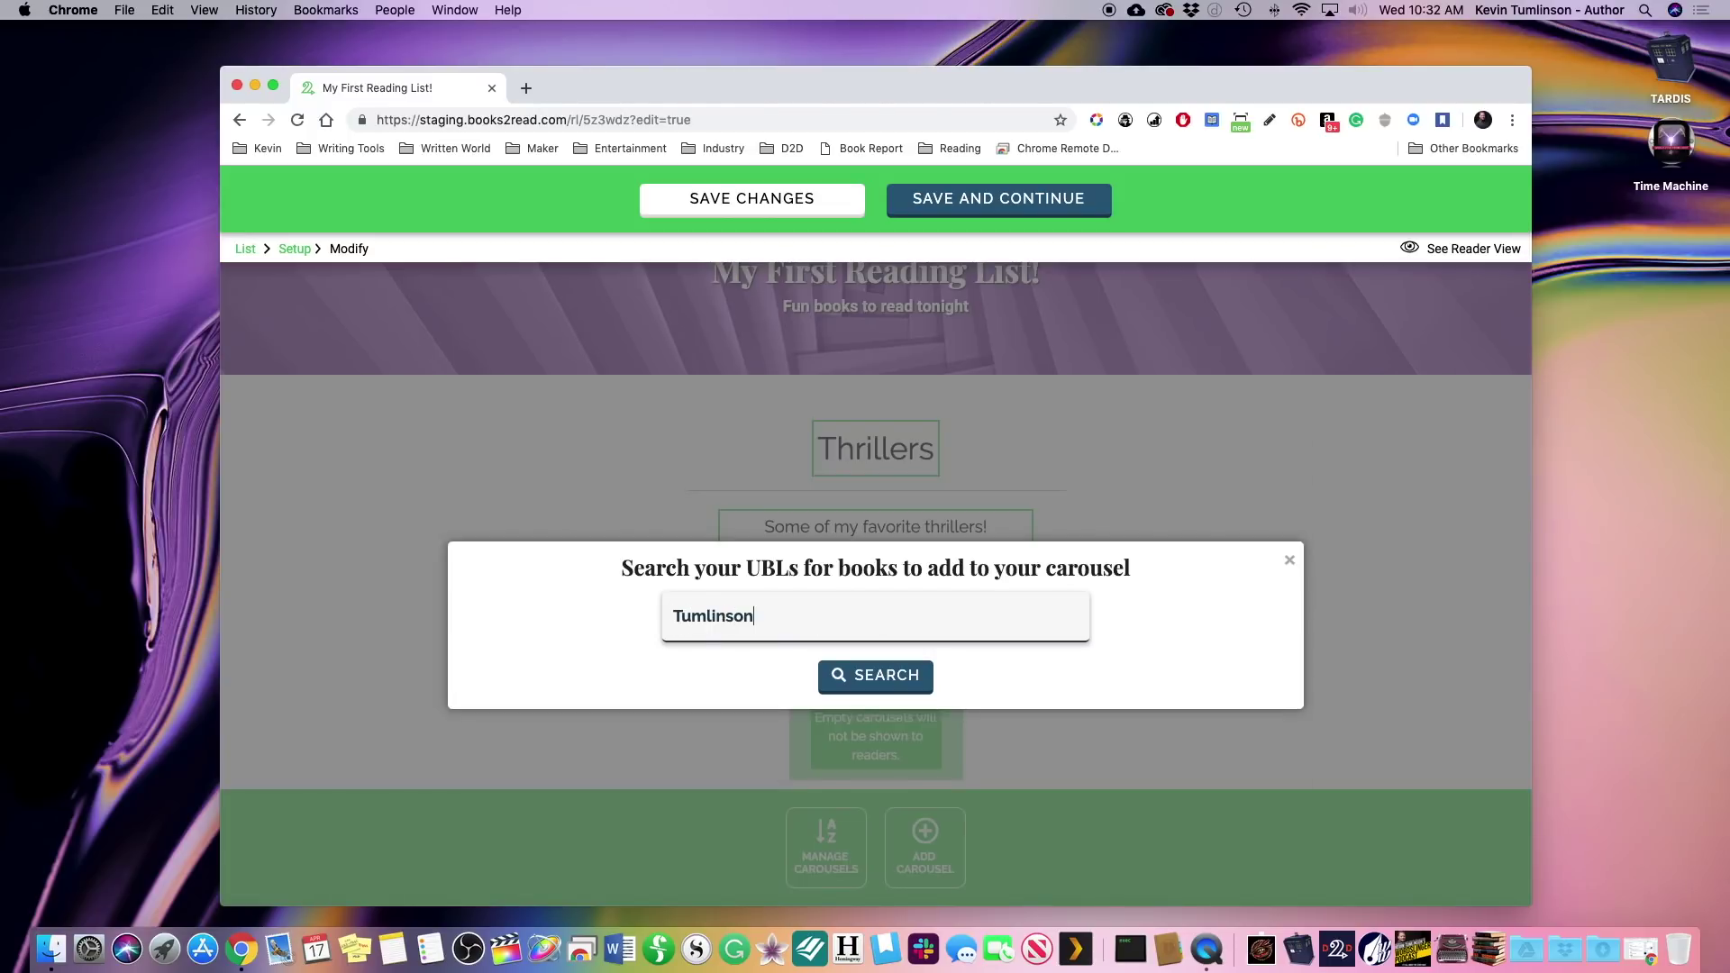
{"action": "left_click", "coordinate": [897, 671]}
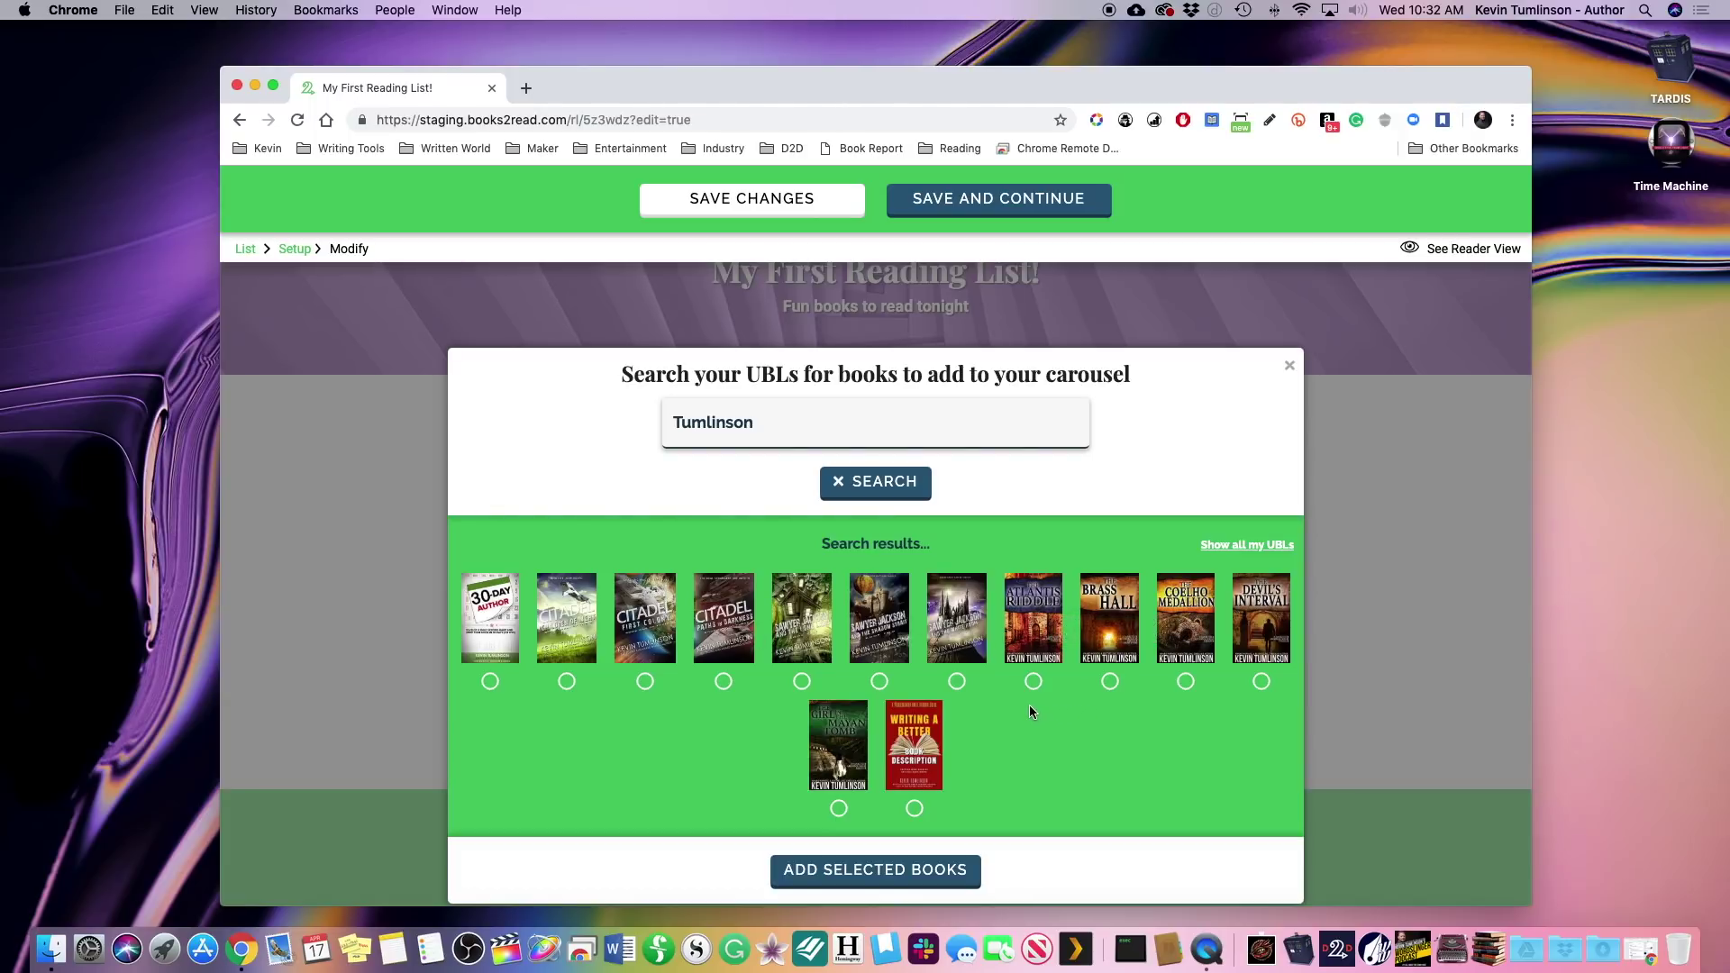
{"action": "left_click", "coordinate": [1034, 681]}
{"action": "left_click", "coordinate": [1111, 682]}
{"action": "left_click", "coordinate": [1186, 682]}
{"action": "left_click", "coordinate": [1261, 682]}
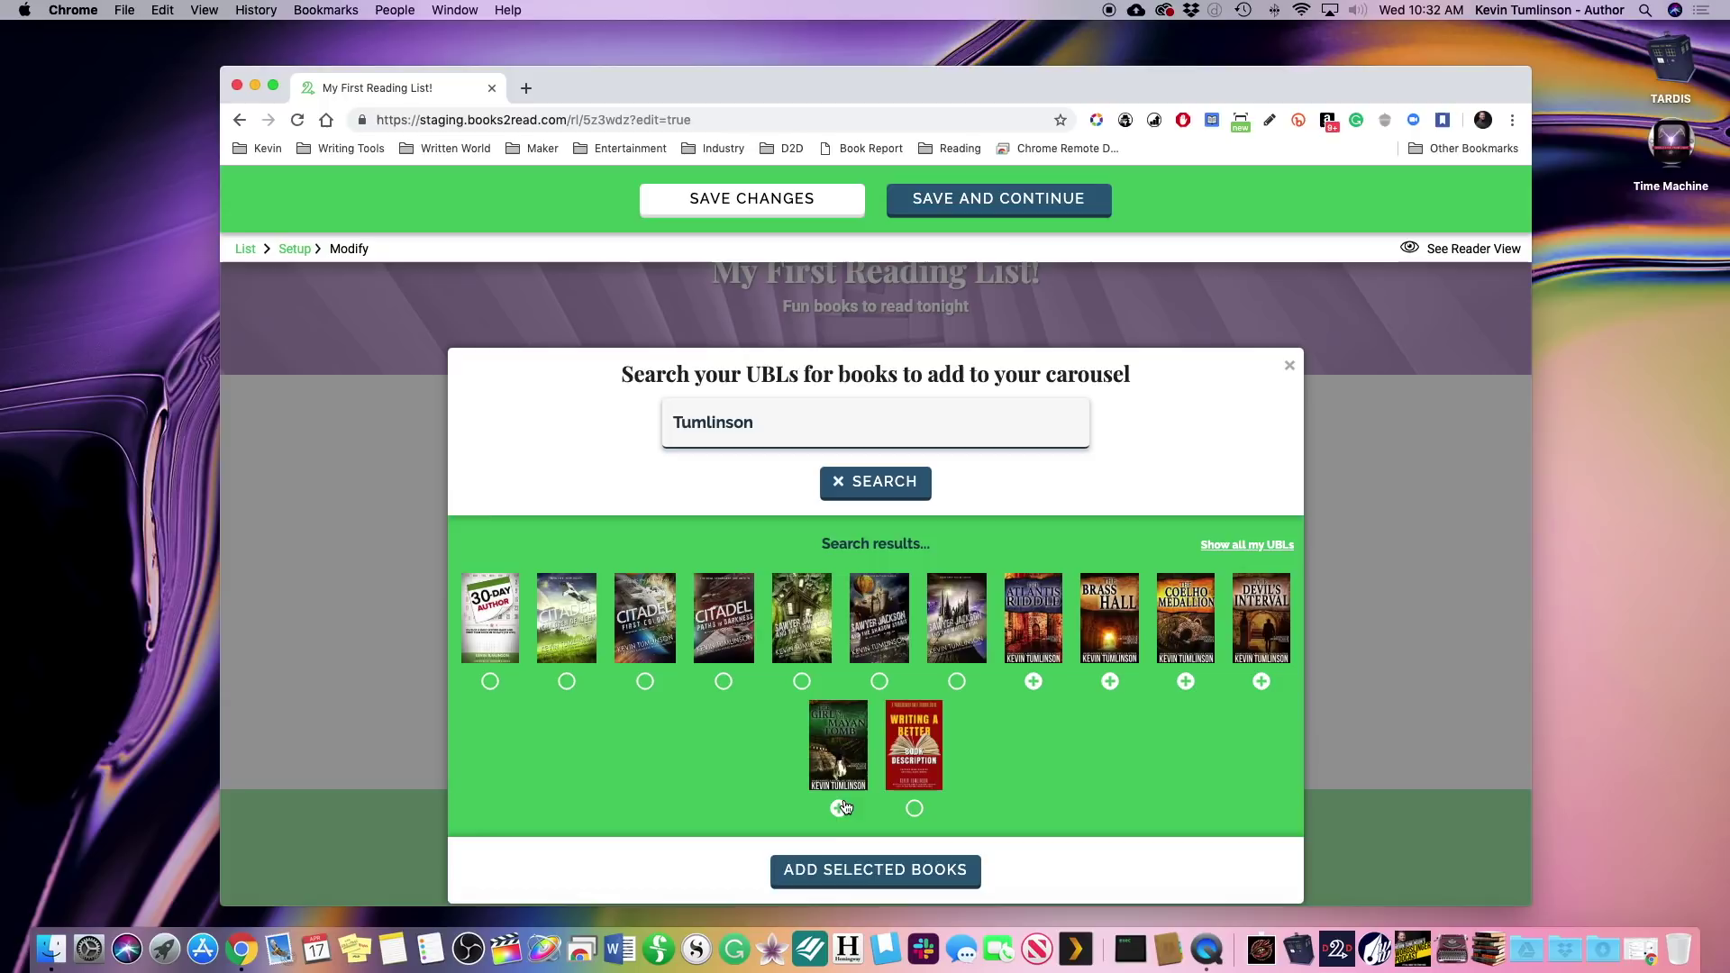
{"action": "left_click", "coordinate": [815, 870]}
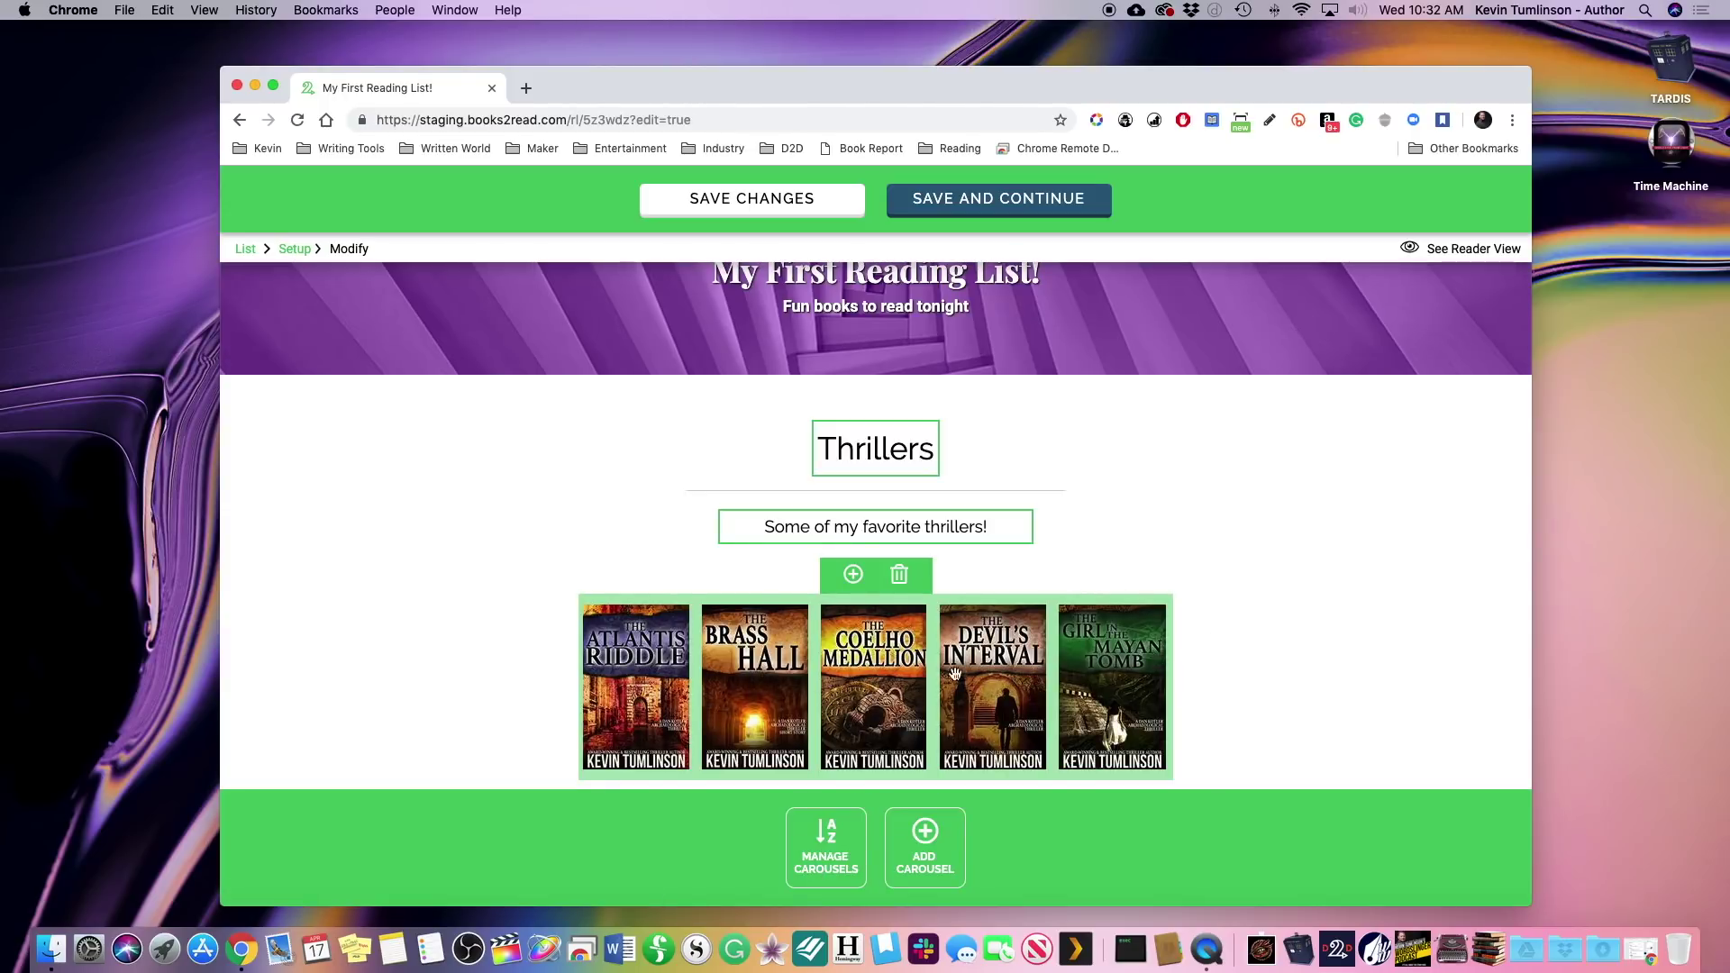
- Reorder the Thrillers covers with The Coelho Medallion first and The Devil's Interval fourth
{"action": "left_click_drag", "start_coordinate": [899, 664], "coordinate": [602, 651]}
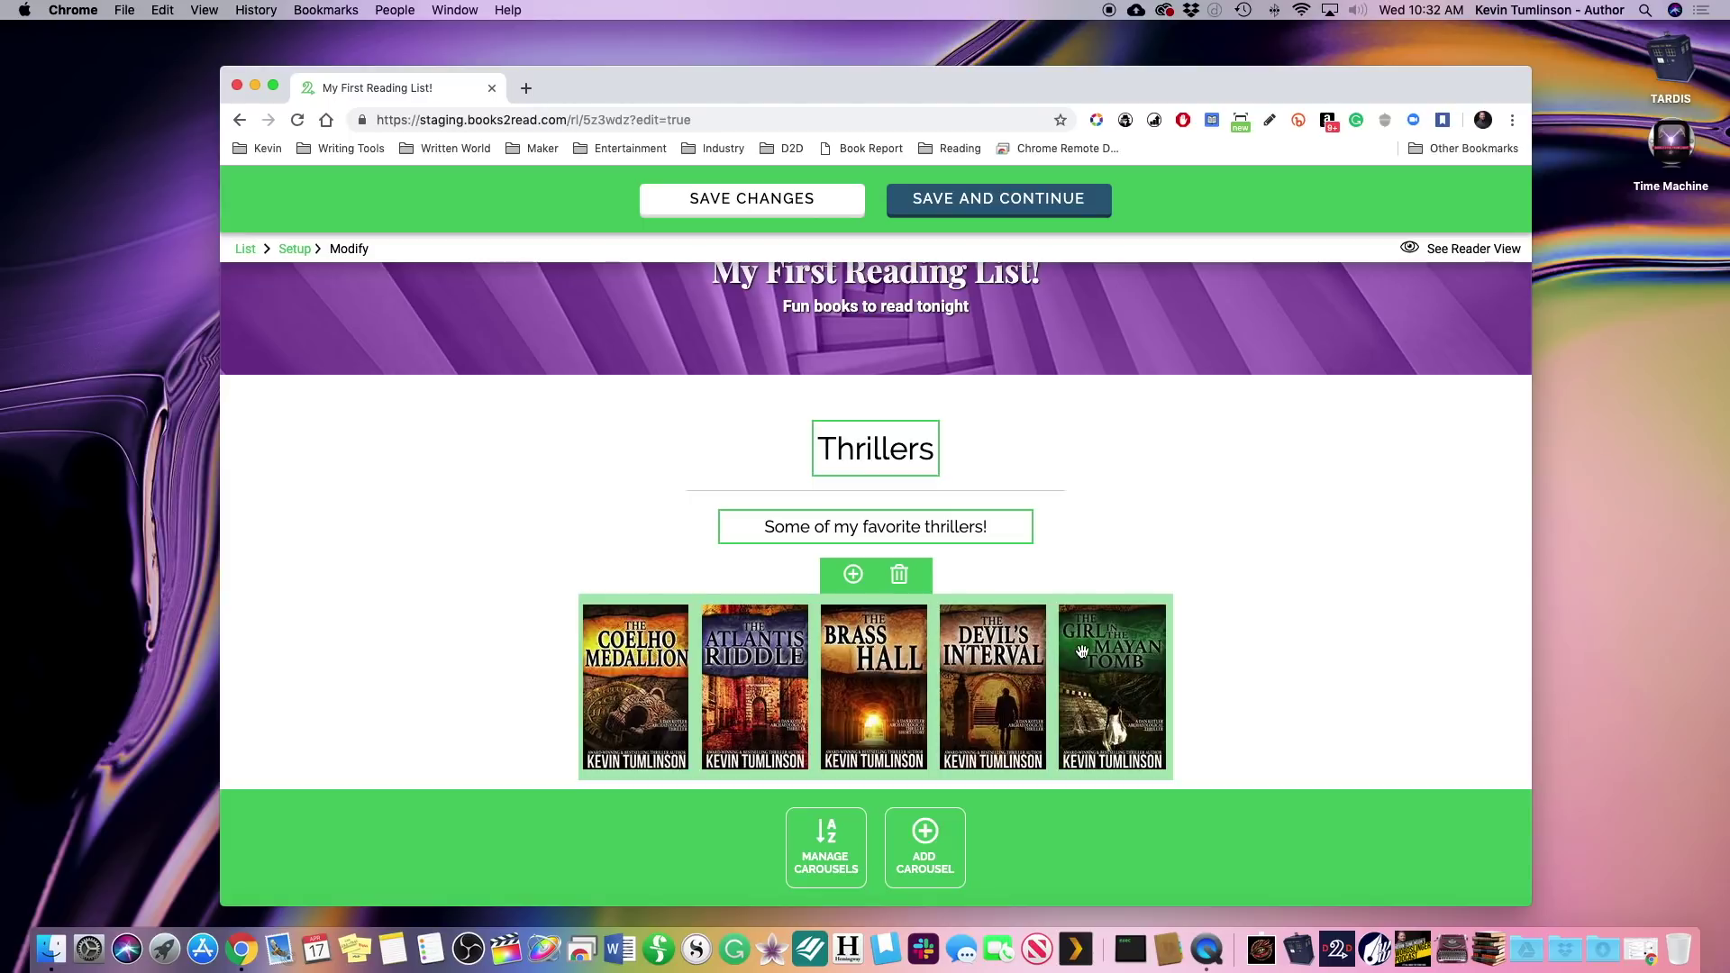
{"action": "scroll", "coordinate": [1403, 619], "scroll_direction": "down", "scroll_amount": 3}
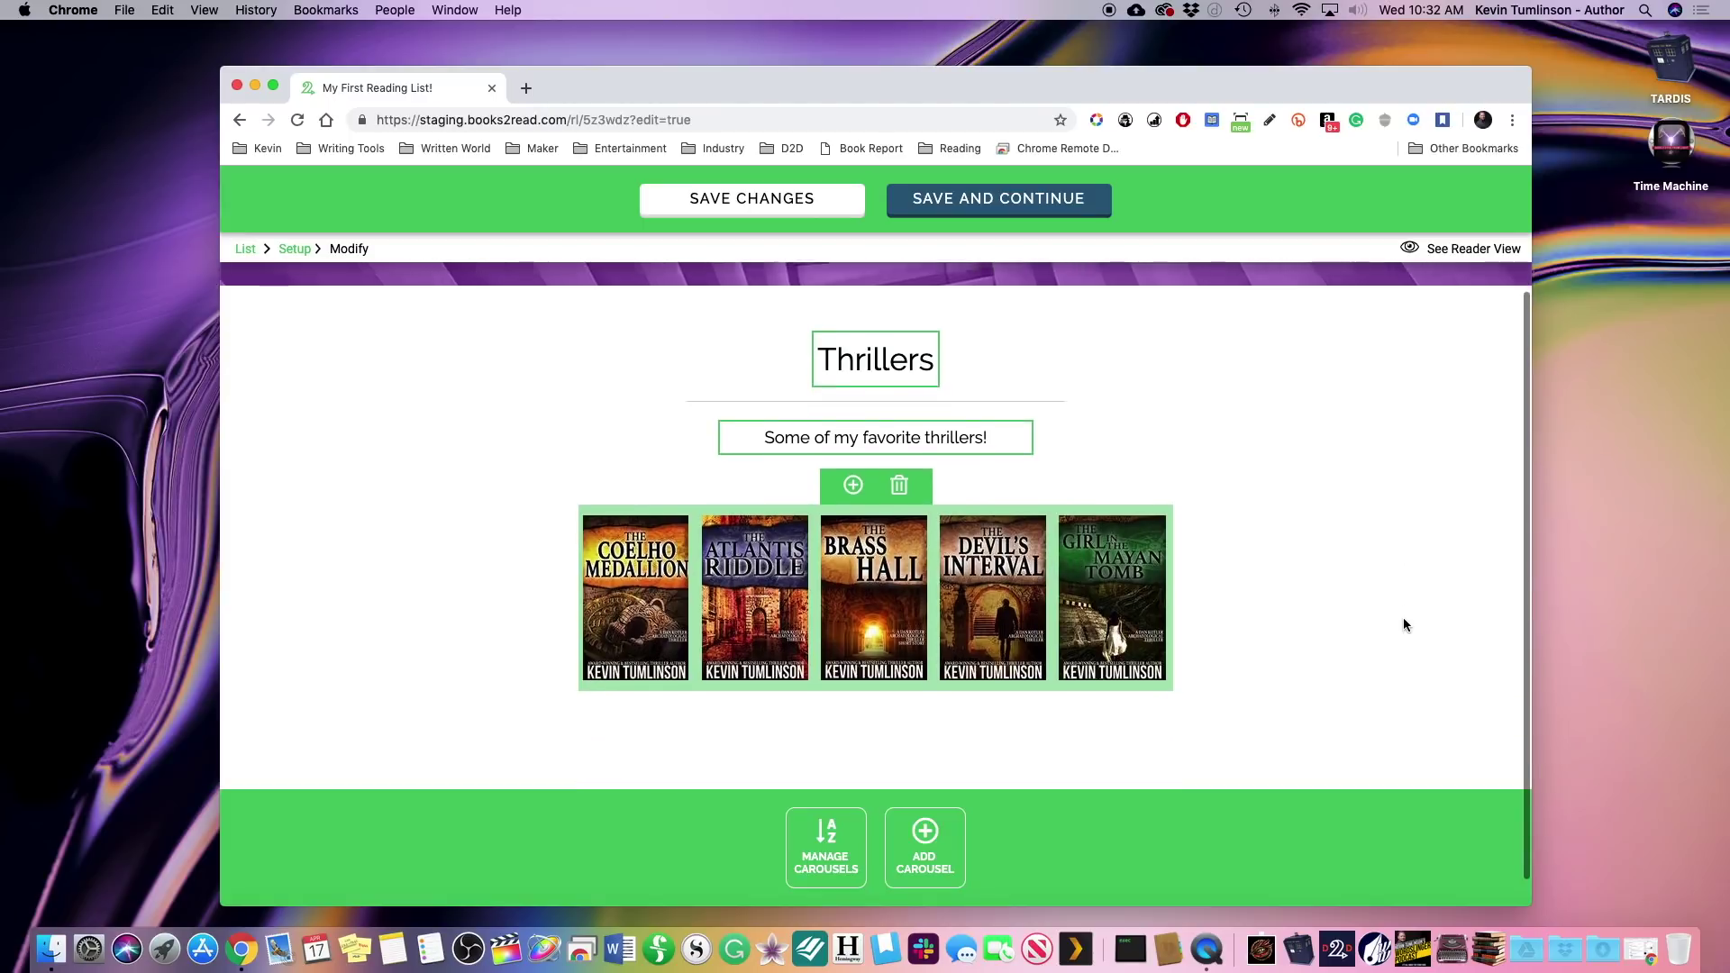
{"action": "left_click_drag", "start_coordinate": [1164, 578], "coordinate": [1003, 587]}
{"action": "left_click_drag", "start_coordinate": [1101, 563], "coordinate": [989, 566]}
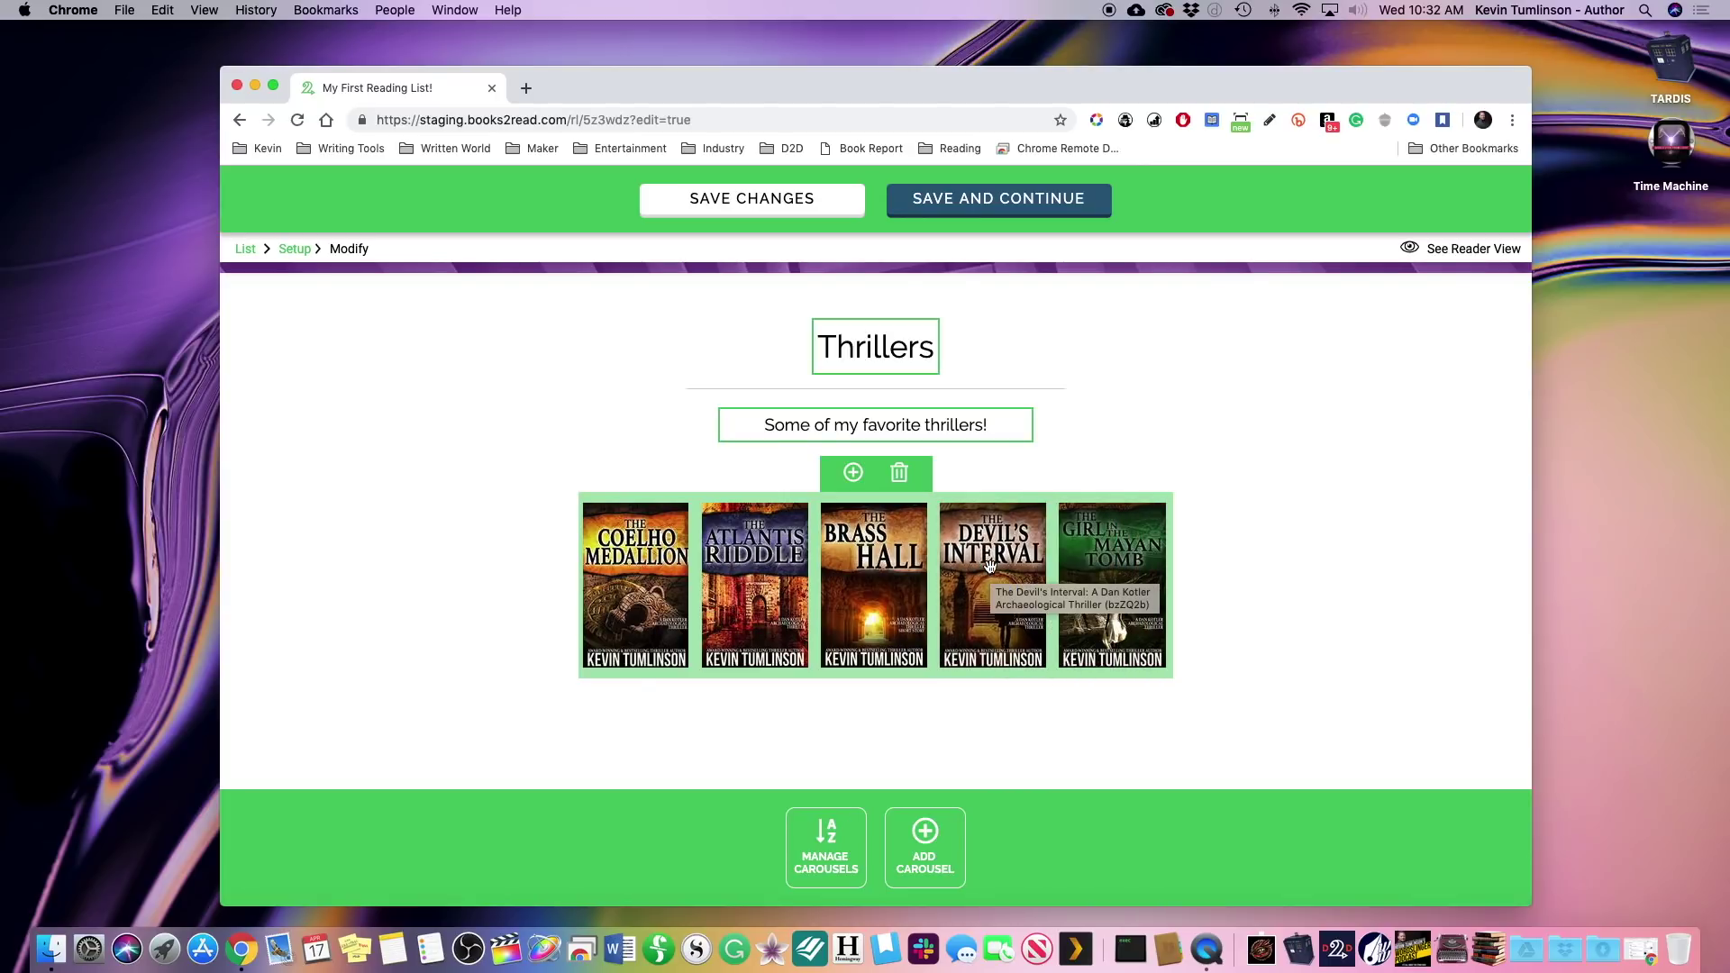
{"action": "scroll", "coordinate": [989, 577], "scroll_direction": "down", "scroll_amount": 1}
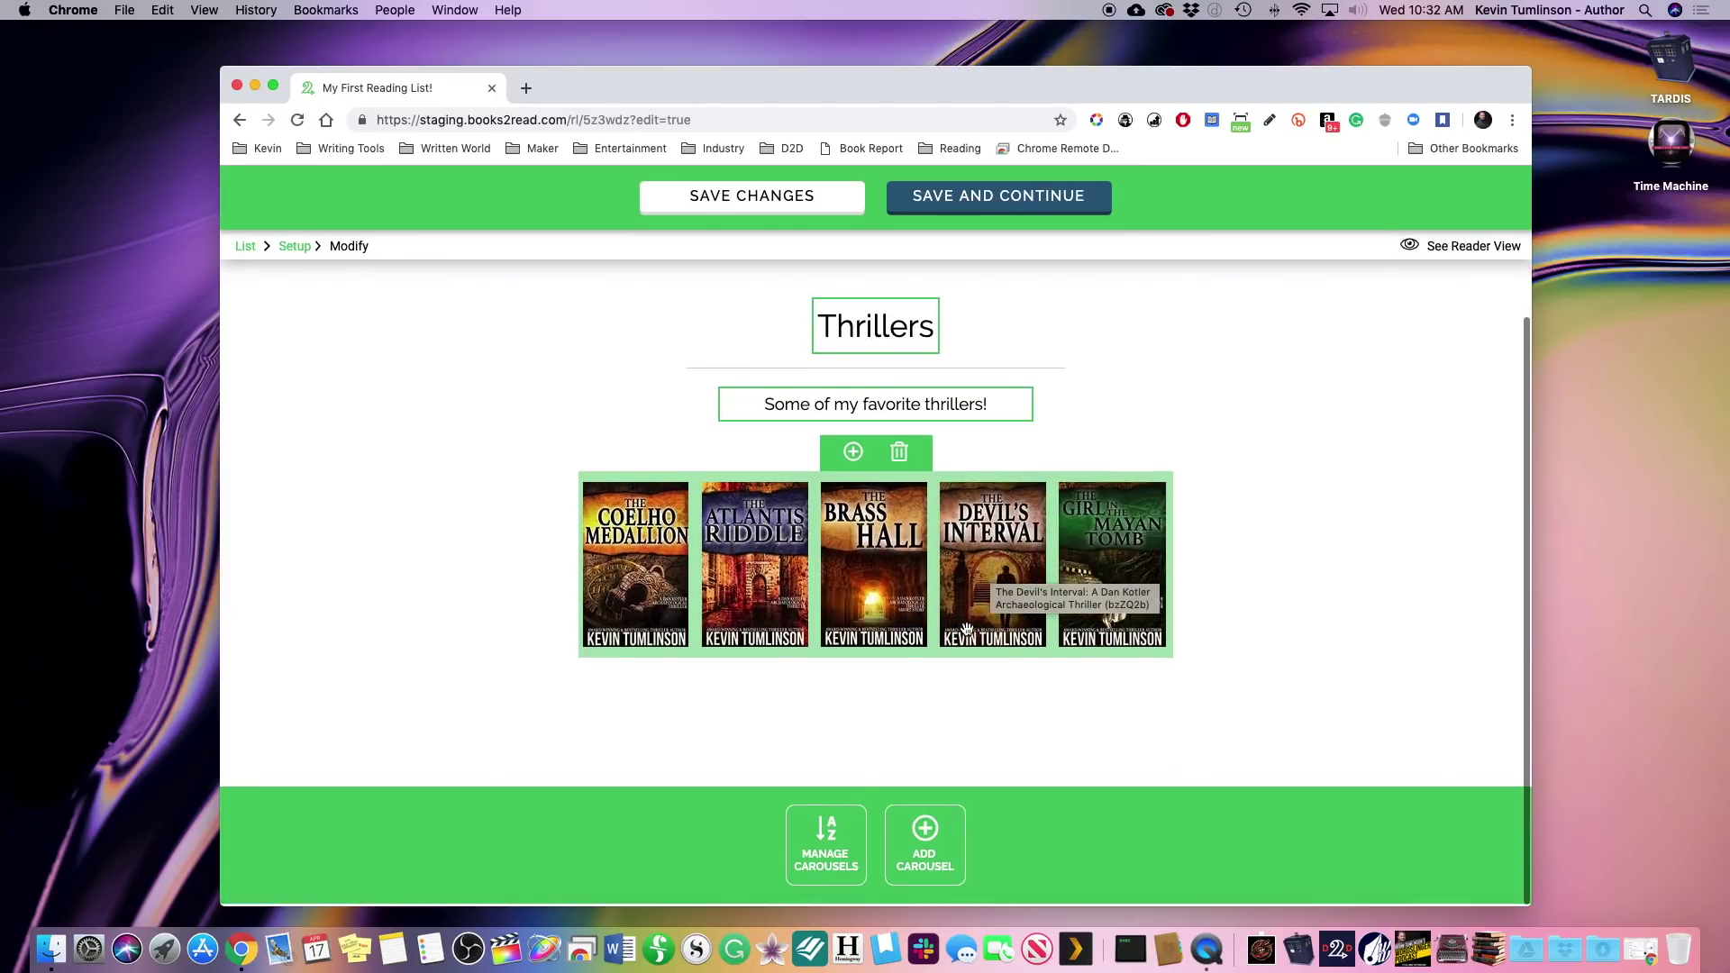
- Add another carousel and title it 'Sci-Fi'
{"action": "left_click", "coordinate": [921, 838]}
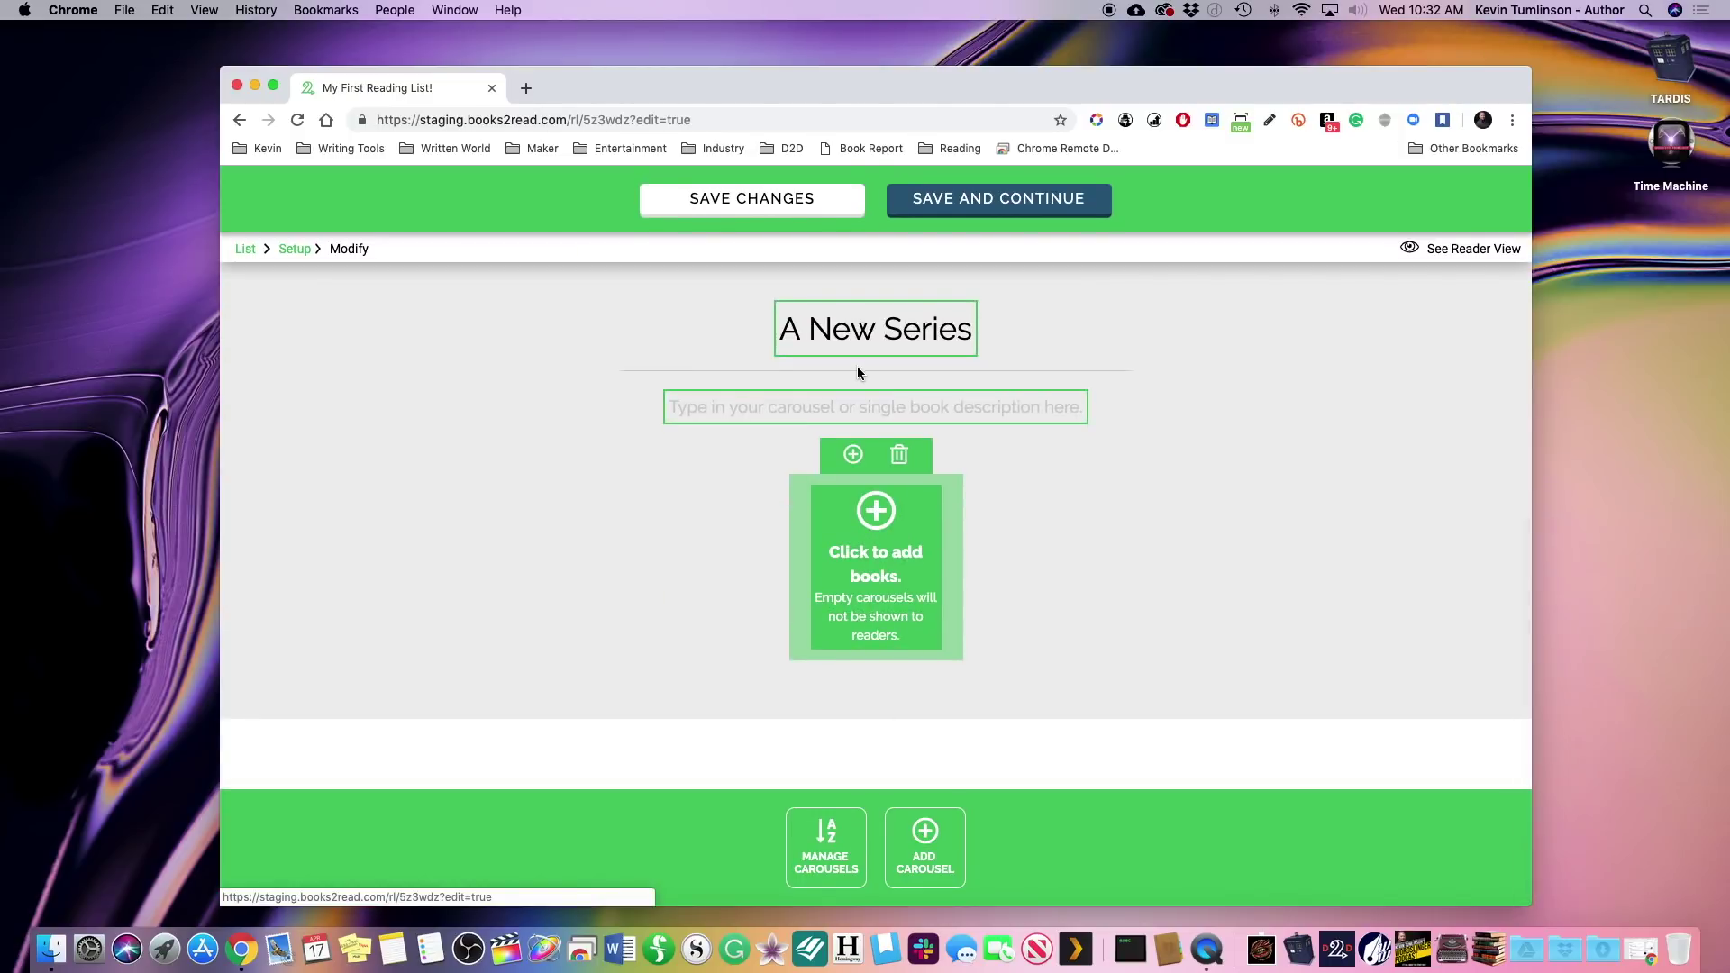
{"action": "double_click", "coordinate": [859, 346]}
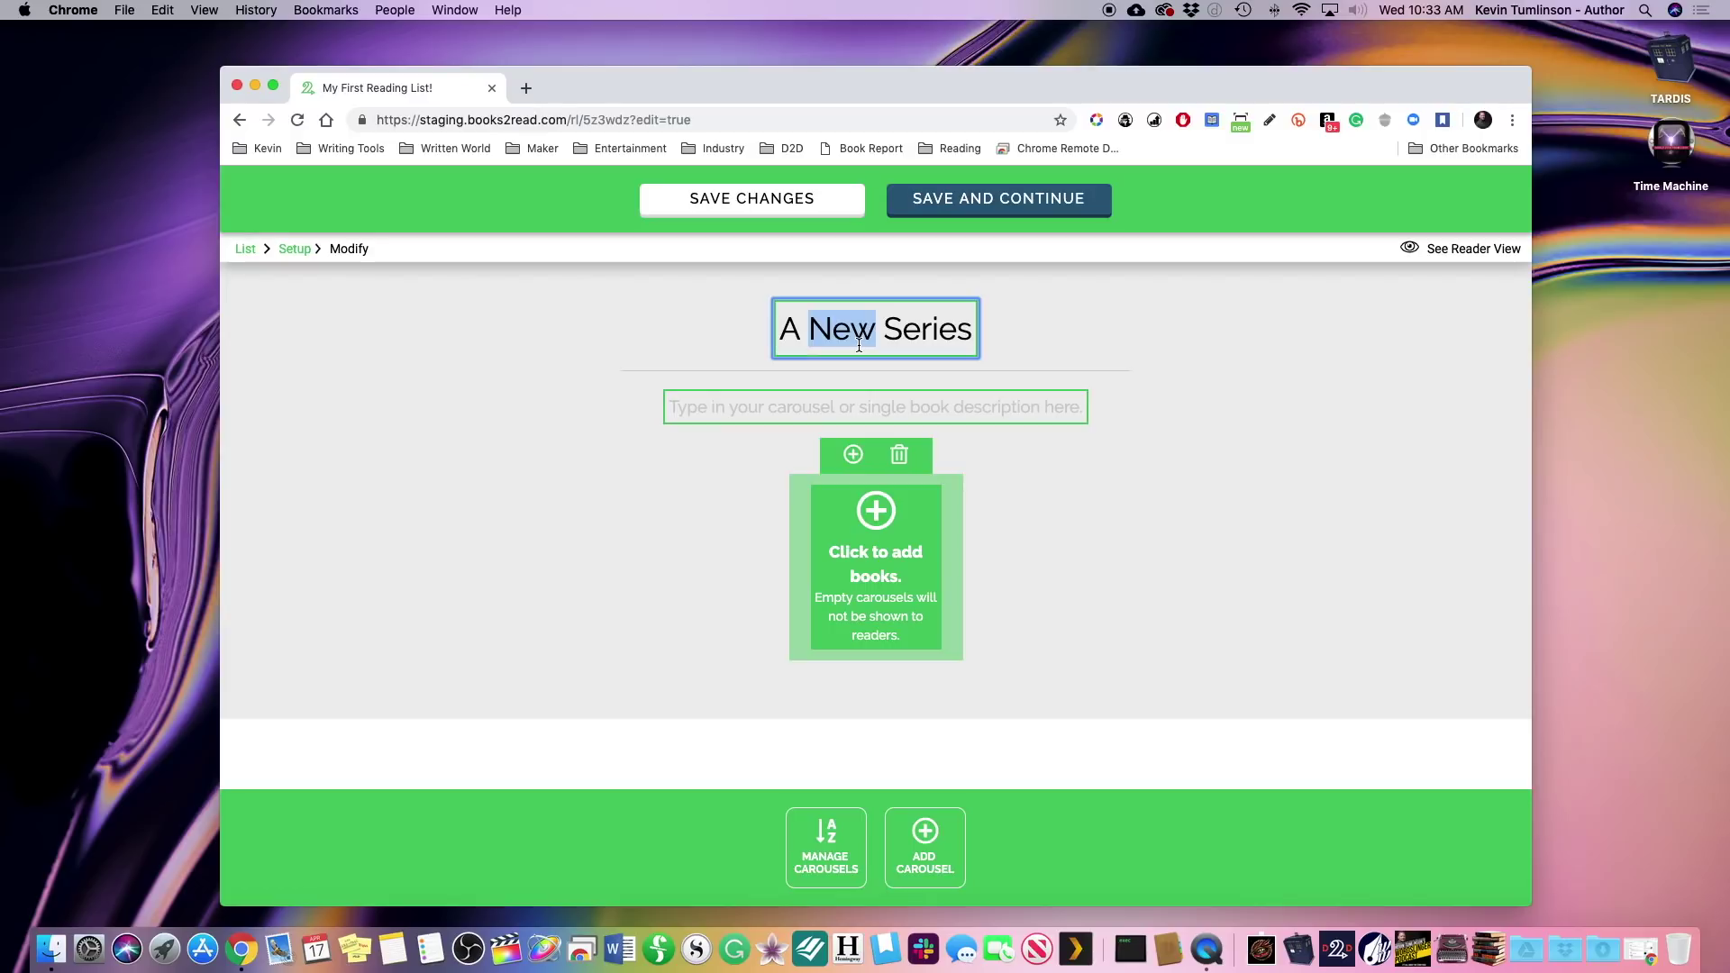
{"action": "left_click", "coordinate": [859, 346]}
{"action": "triple_click", "coordinate": [855, 351]}
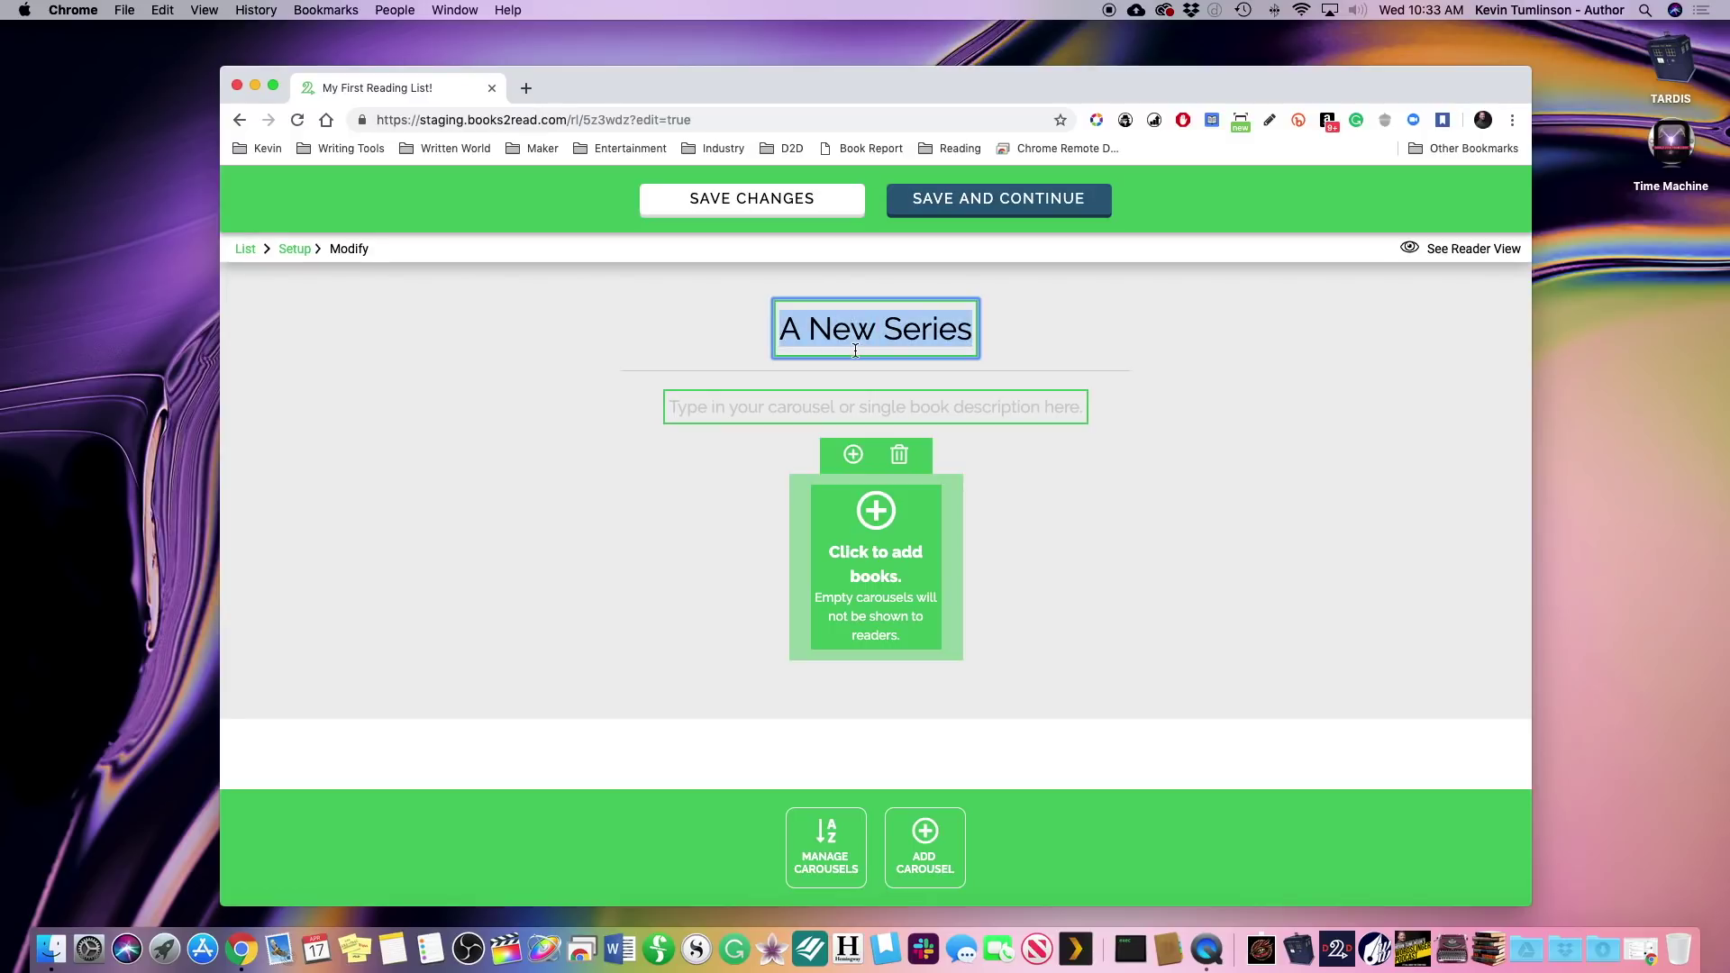
{"action": "type", "text": "Sci-Fi"}
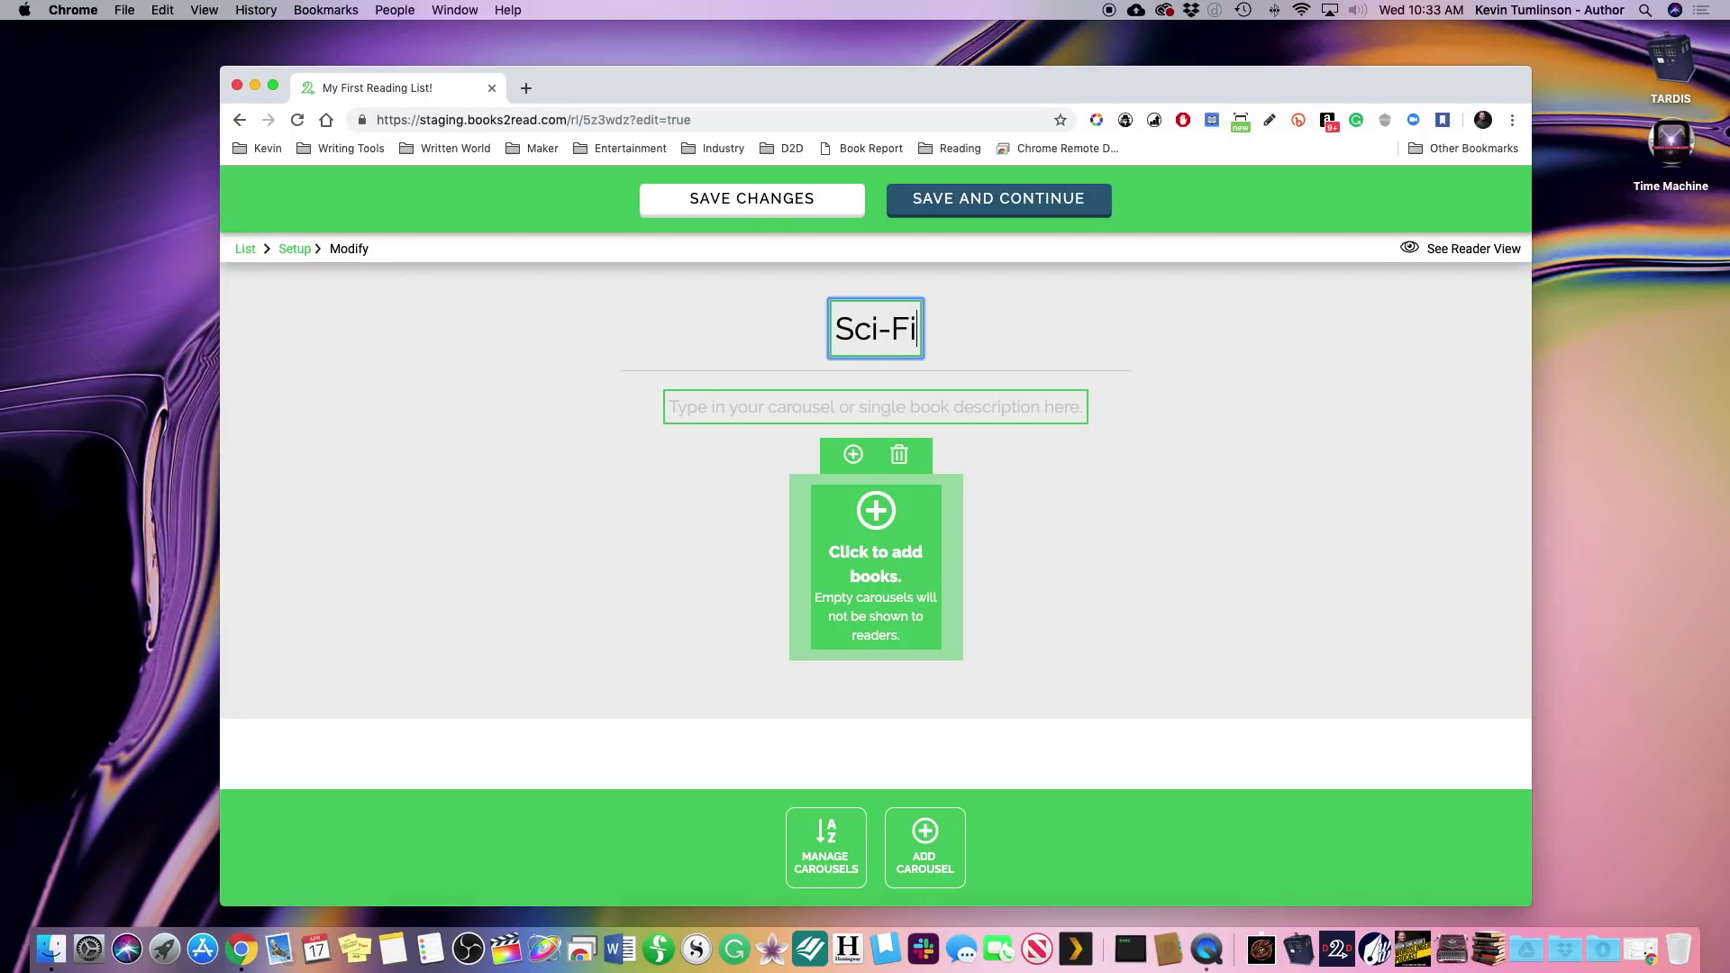
- Write 'Some sweet sci-fi action!' with sci-fi bold and sweet italic, then add 'See more at kevintumlinson.com/books'
{"action": "left_click", "coordinate": [806, 399]}
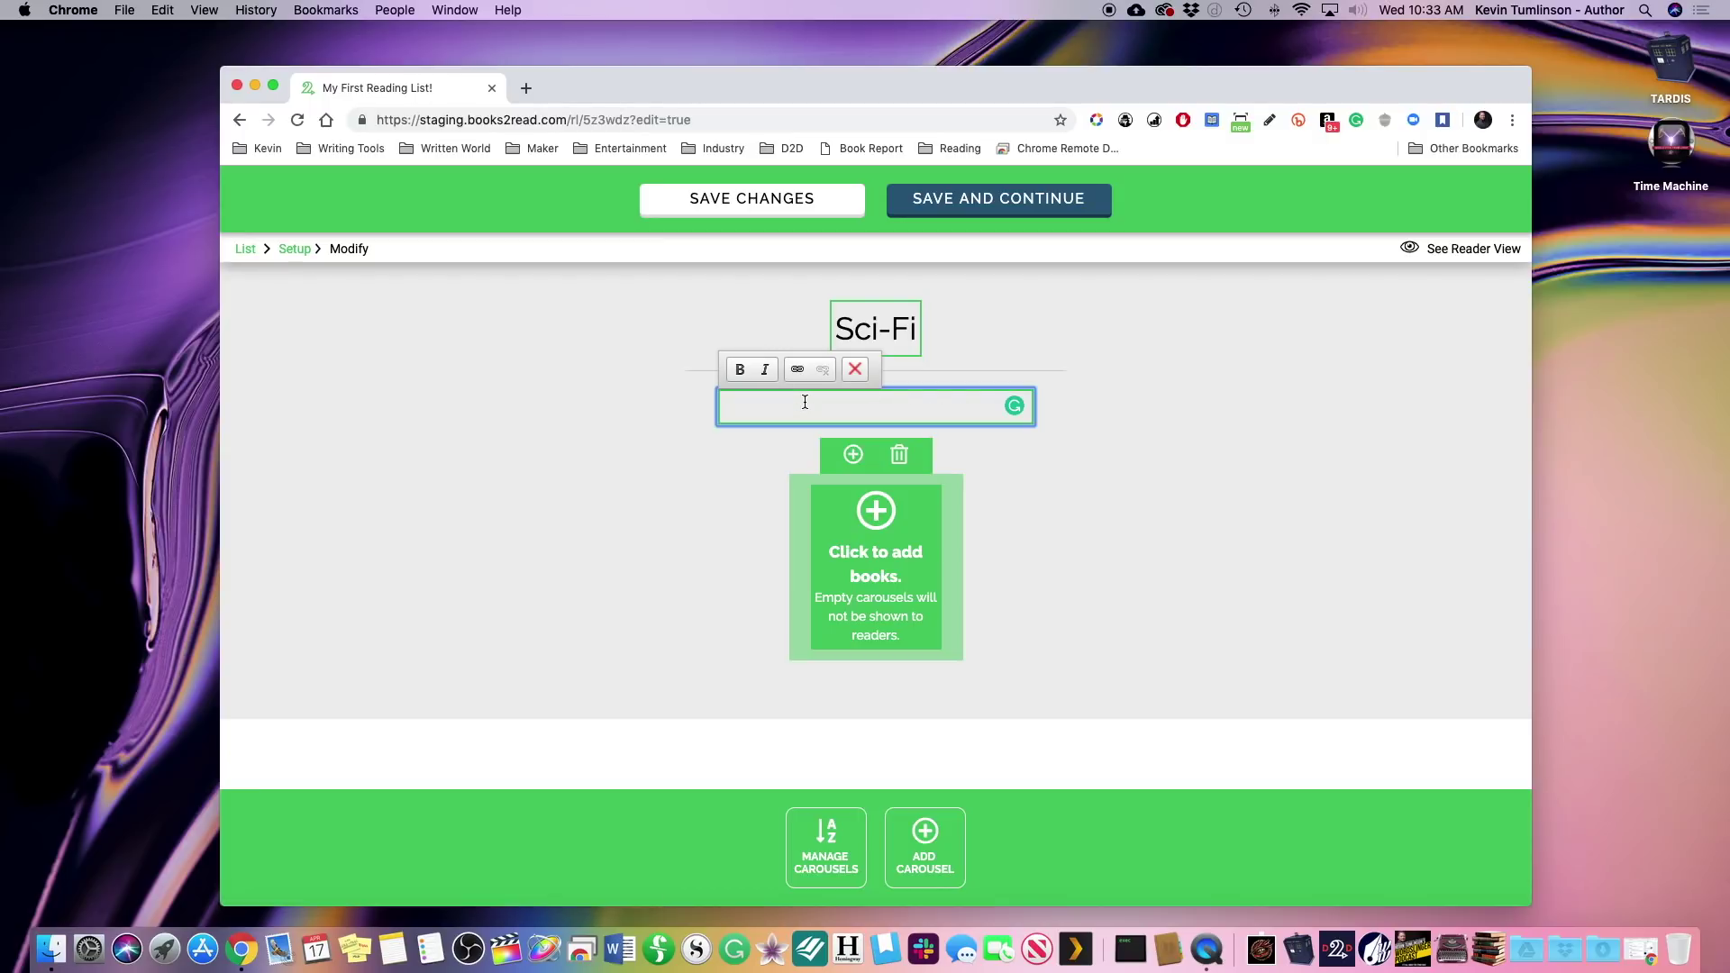
{"action": "type", "text": "Some sweet sci-fi action!"}
{"action": "left_click_drag", "start_coordinate": [881, 407], "coordinate": [918, 410]}
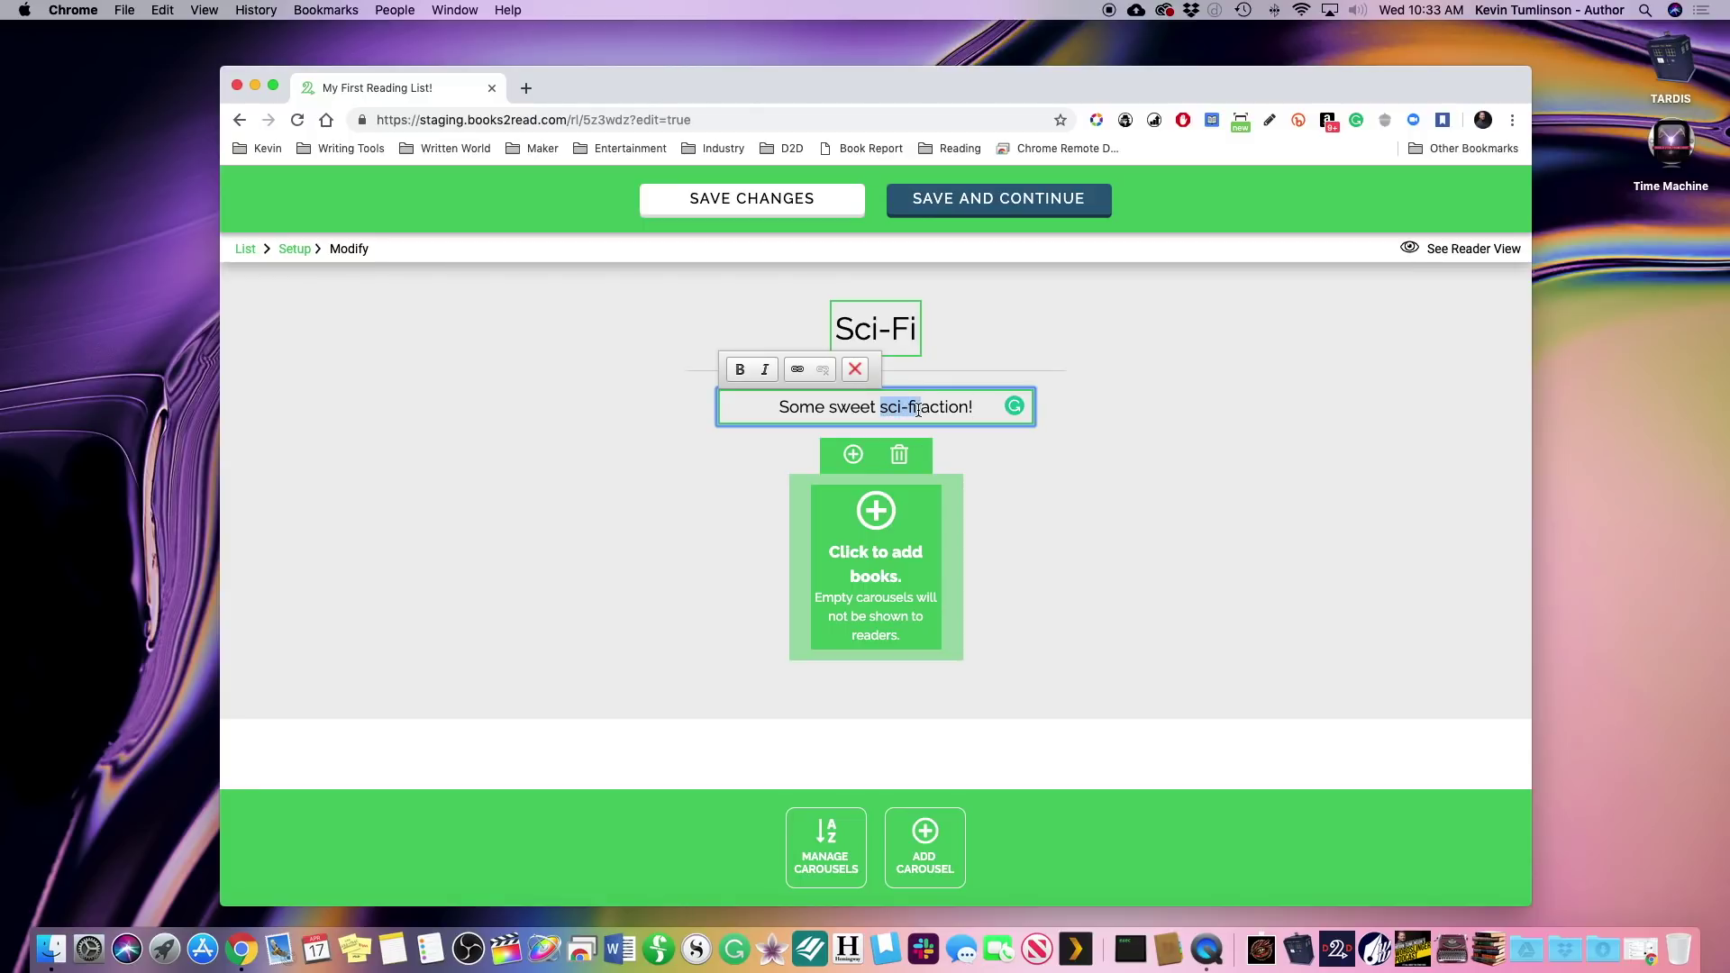
{"action": "left_click", "coordinate": [740, 369]}
{"action": "left_click", "coordinate": [968, 404]}
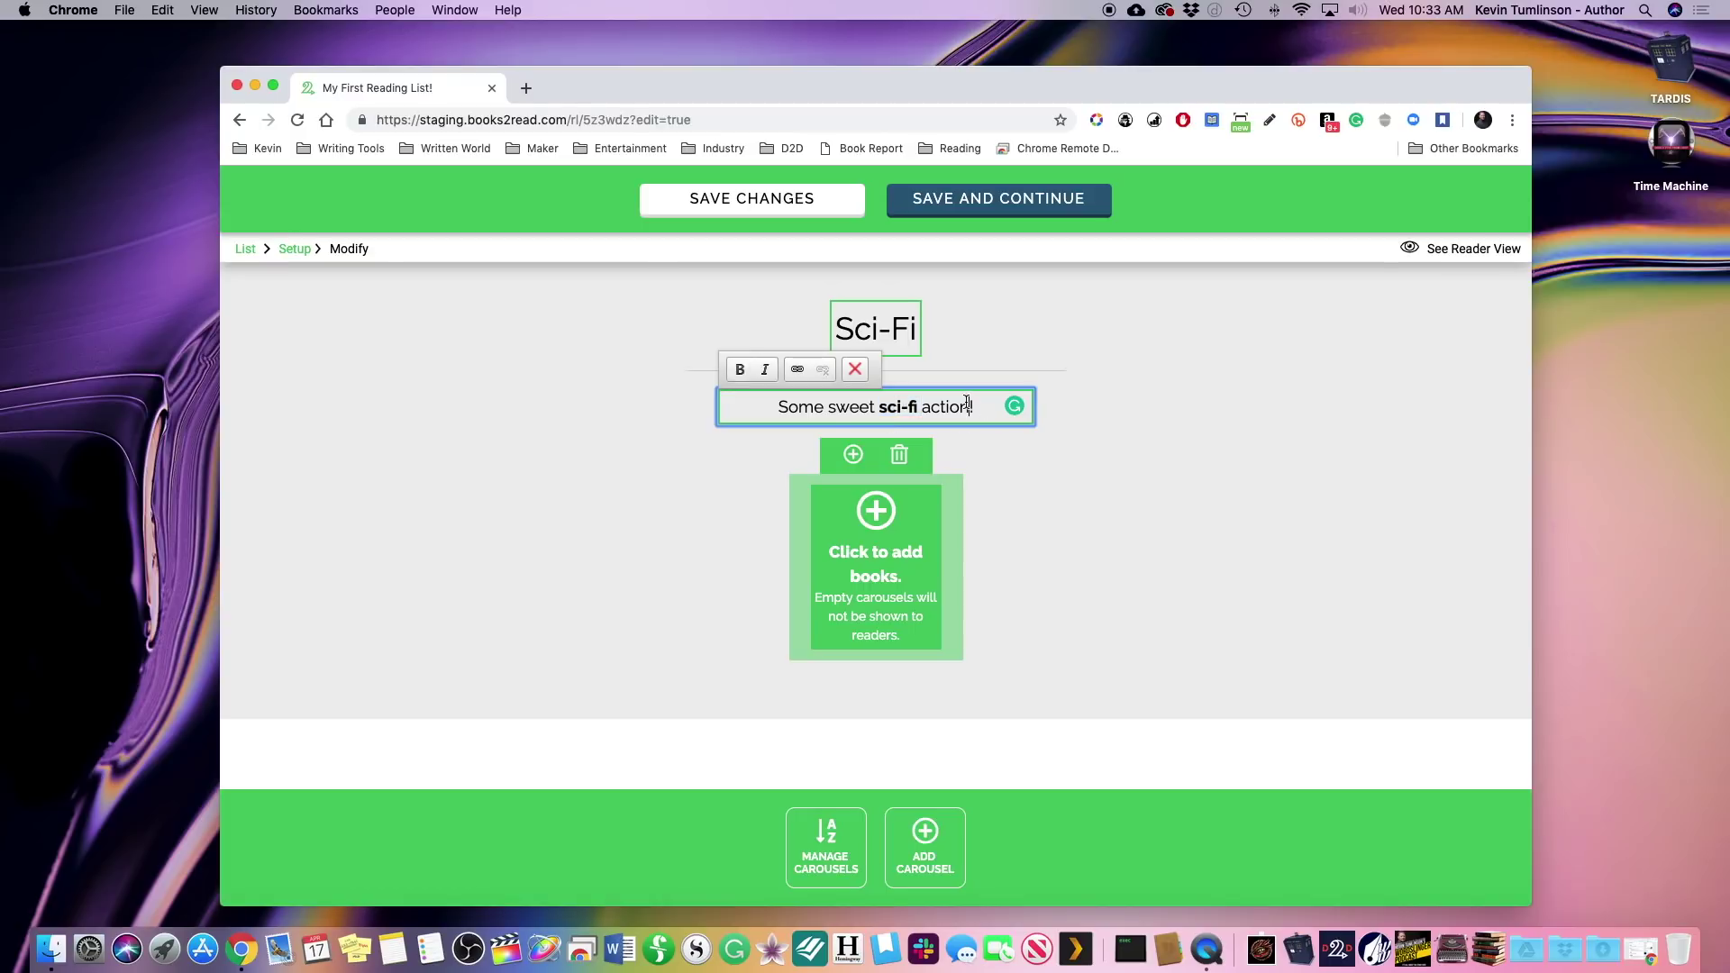
{"action": "double_click", "coordinate": [848, 407]}
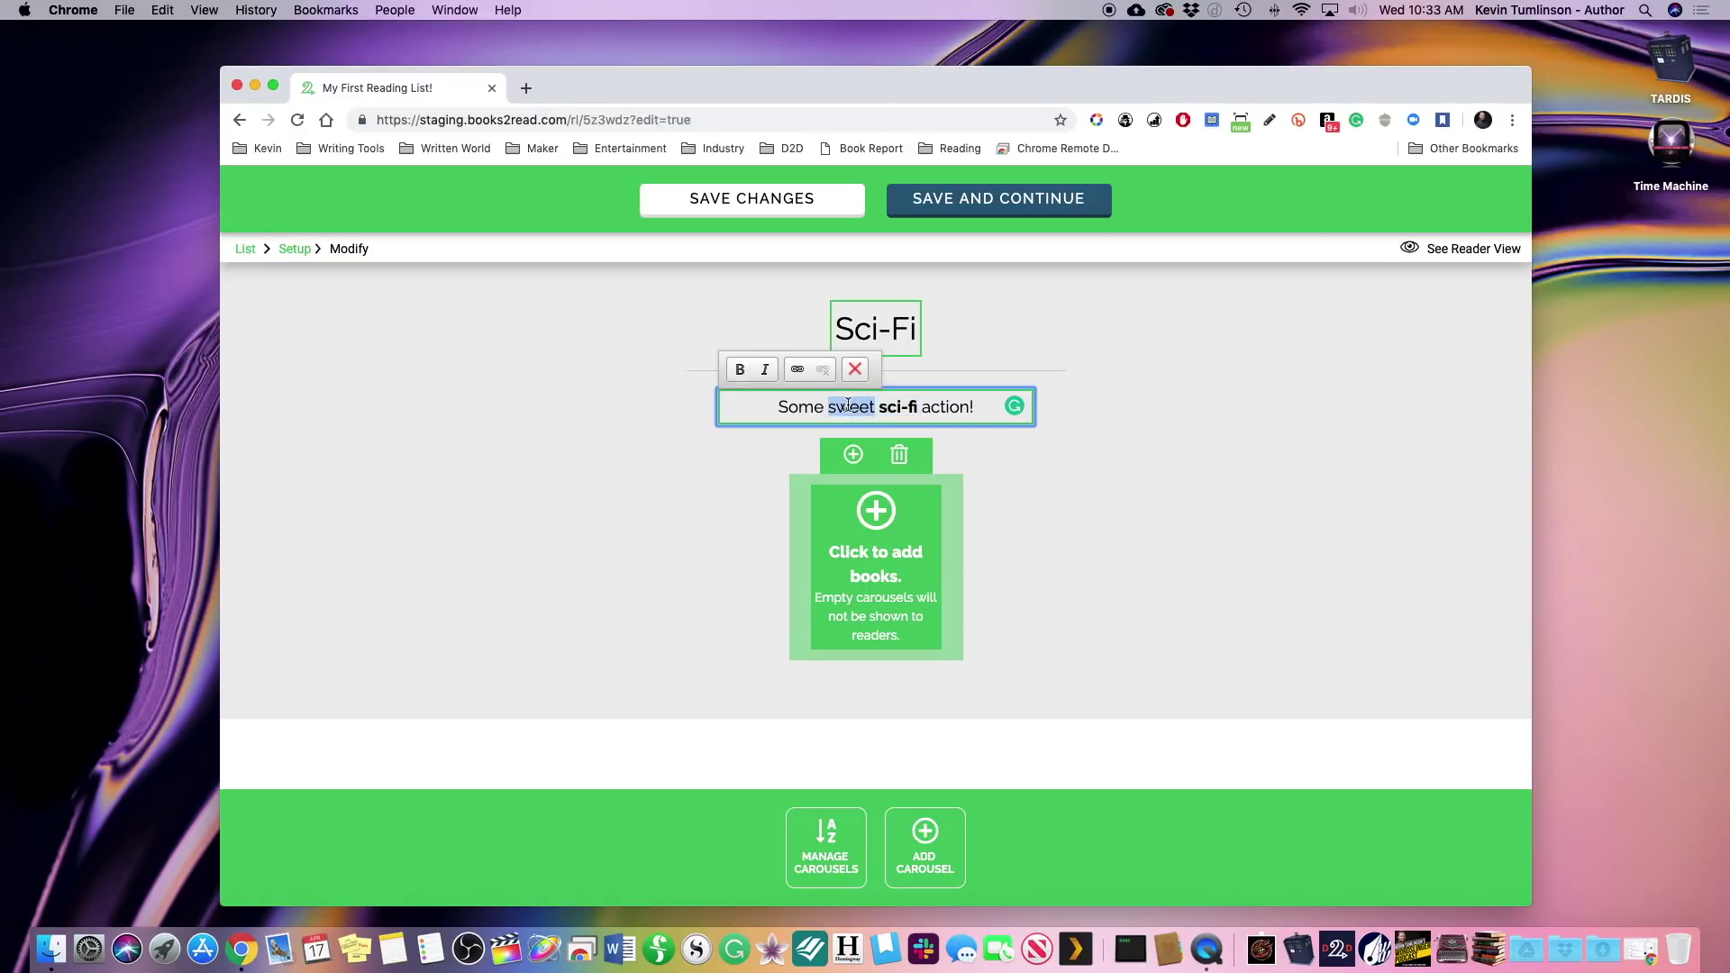
{"action": "left_click", "coordinate": [765, 370]}
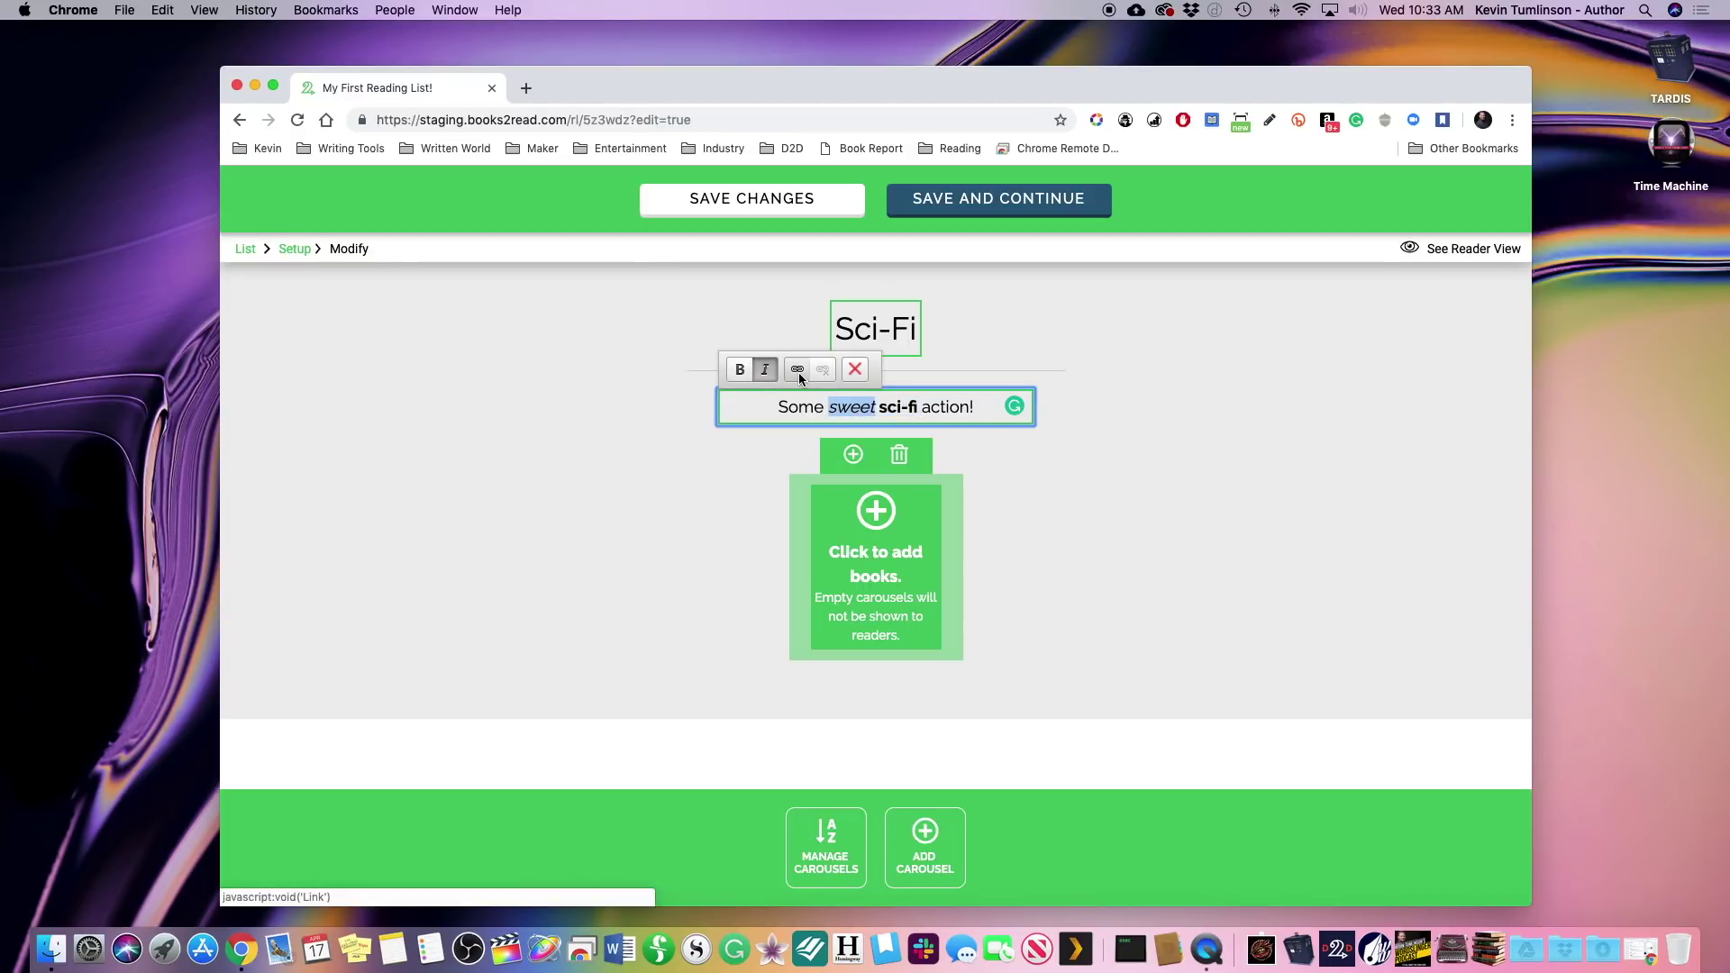
{"action": "left_click", "coordinate": [983, 409]}
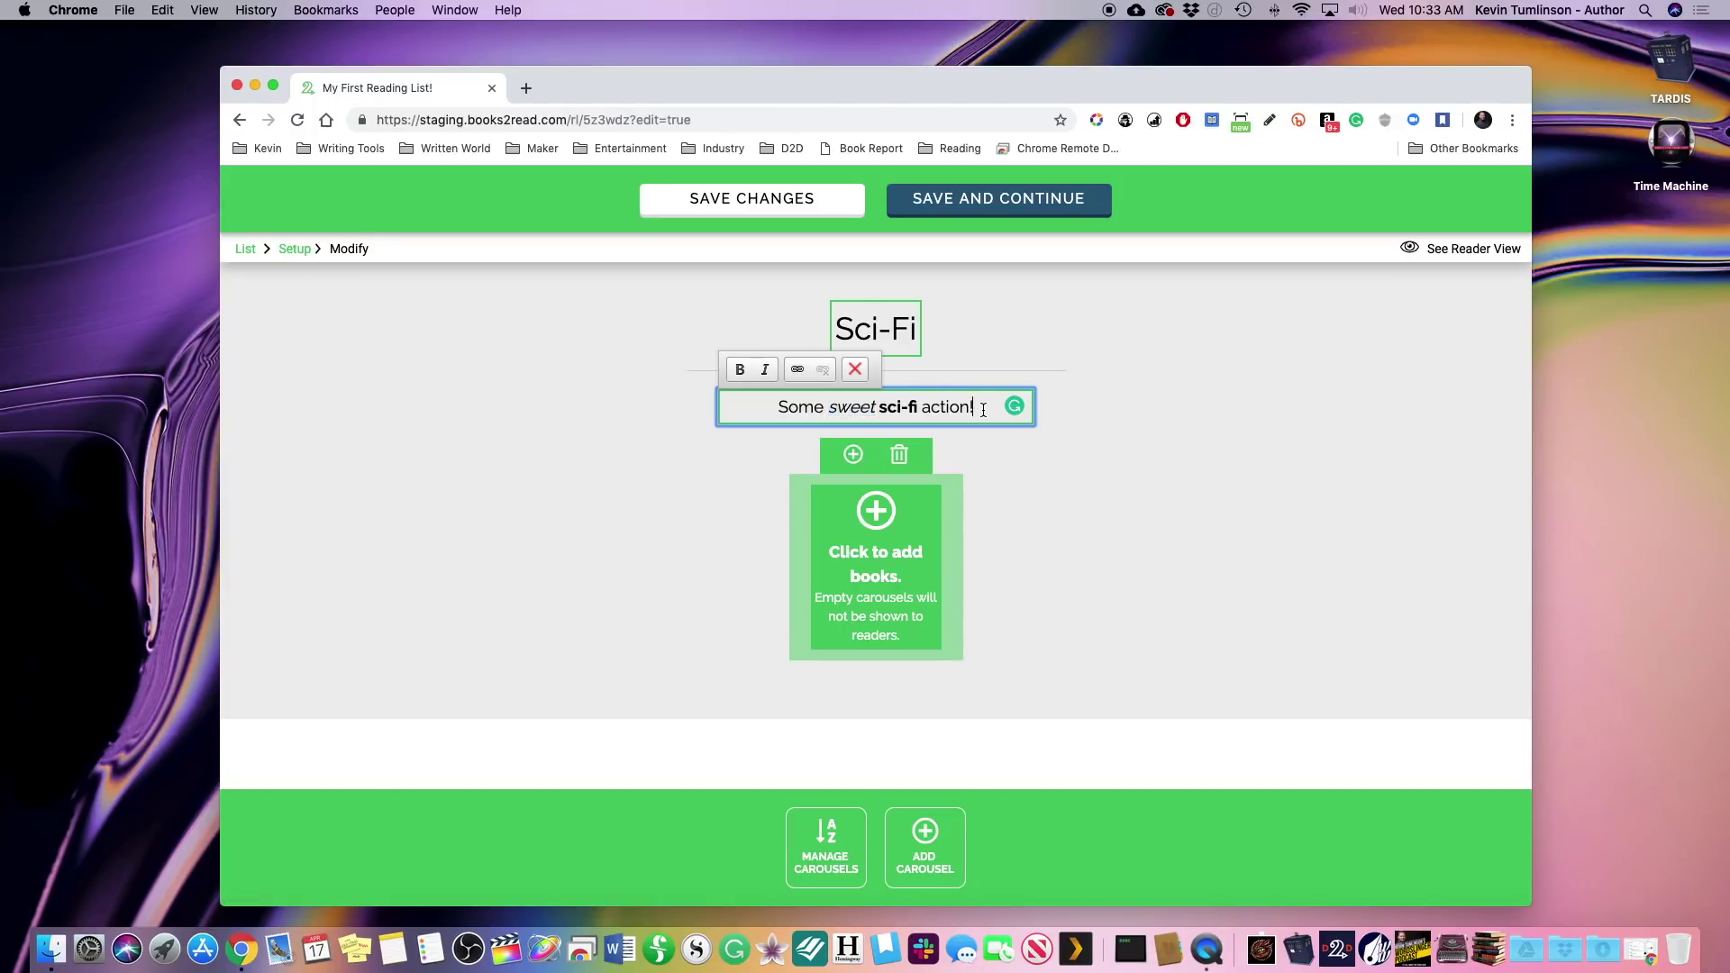
{"action": "type", "text": "S"}
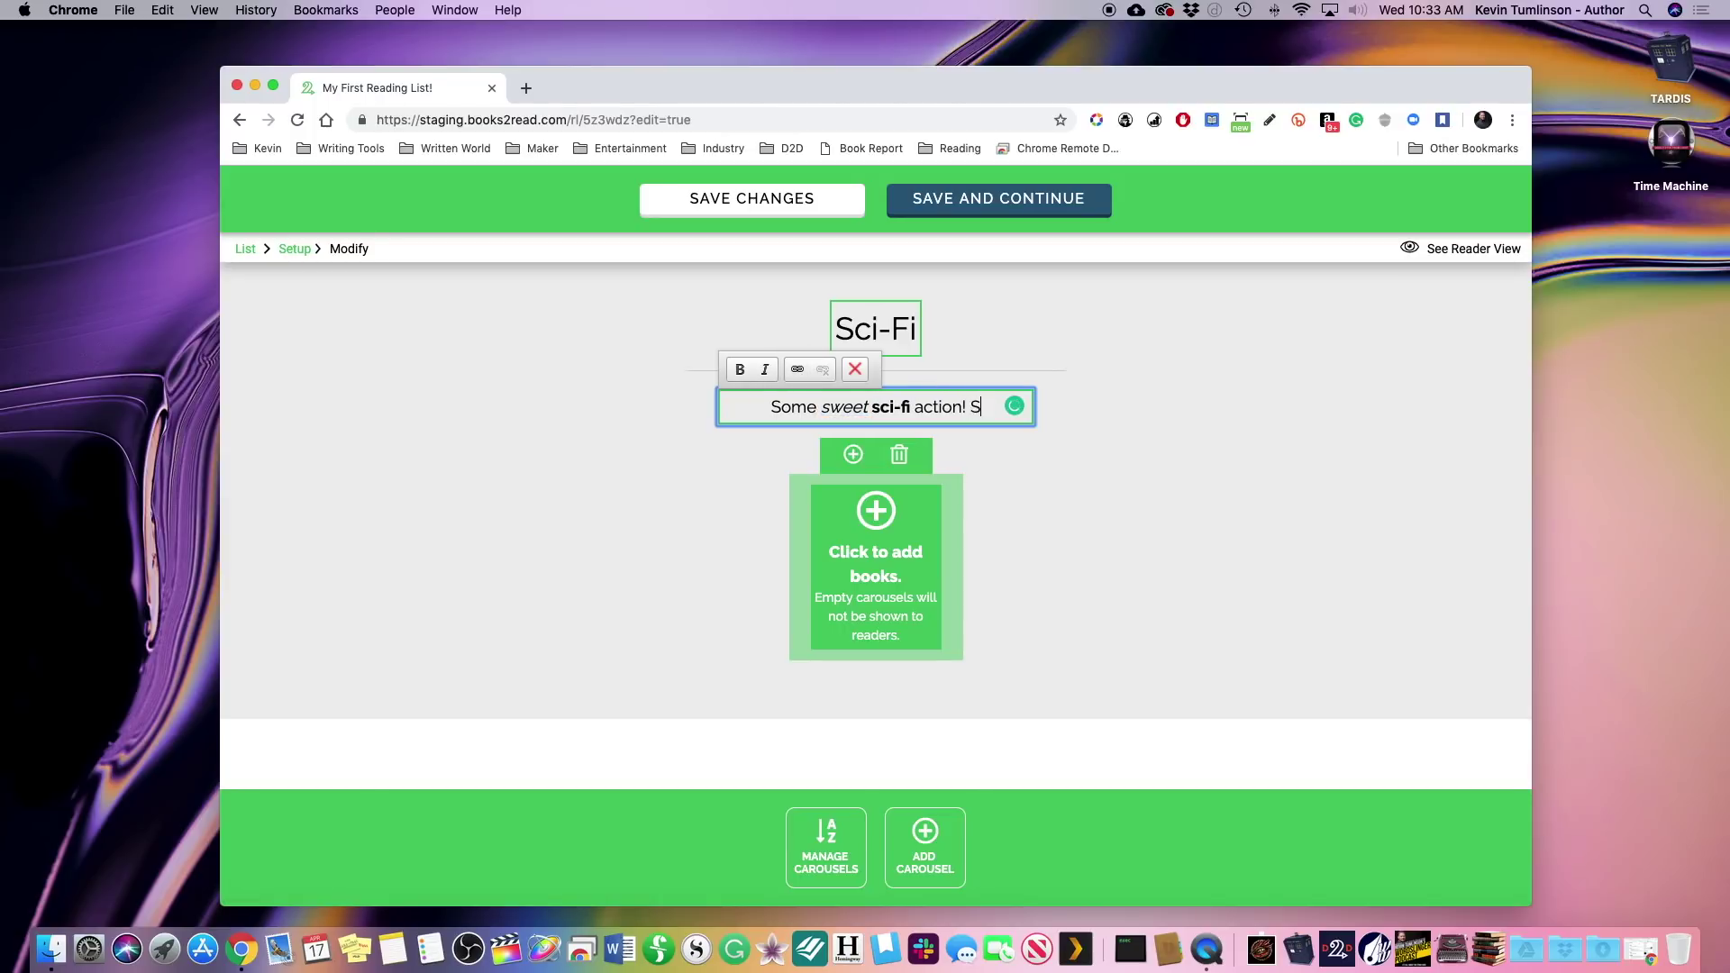
{"action": "type", "text": "ee more at ke"}
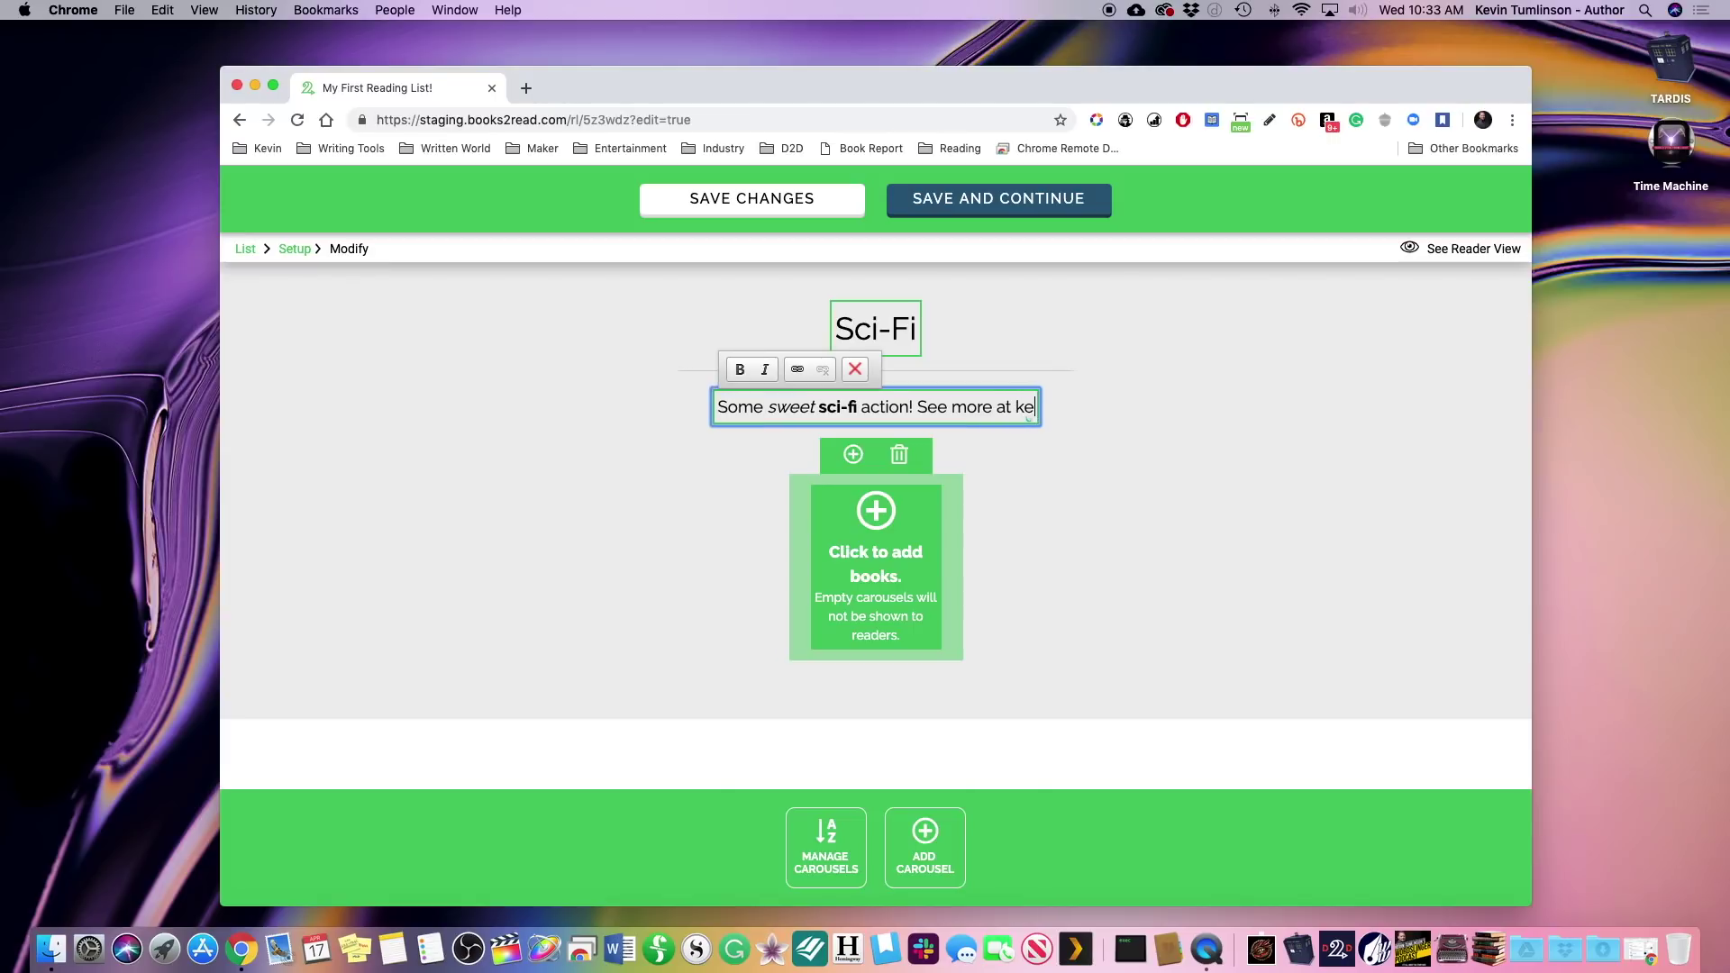
{"action": "type", "text": "vintumlinson.com/books"}
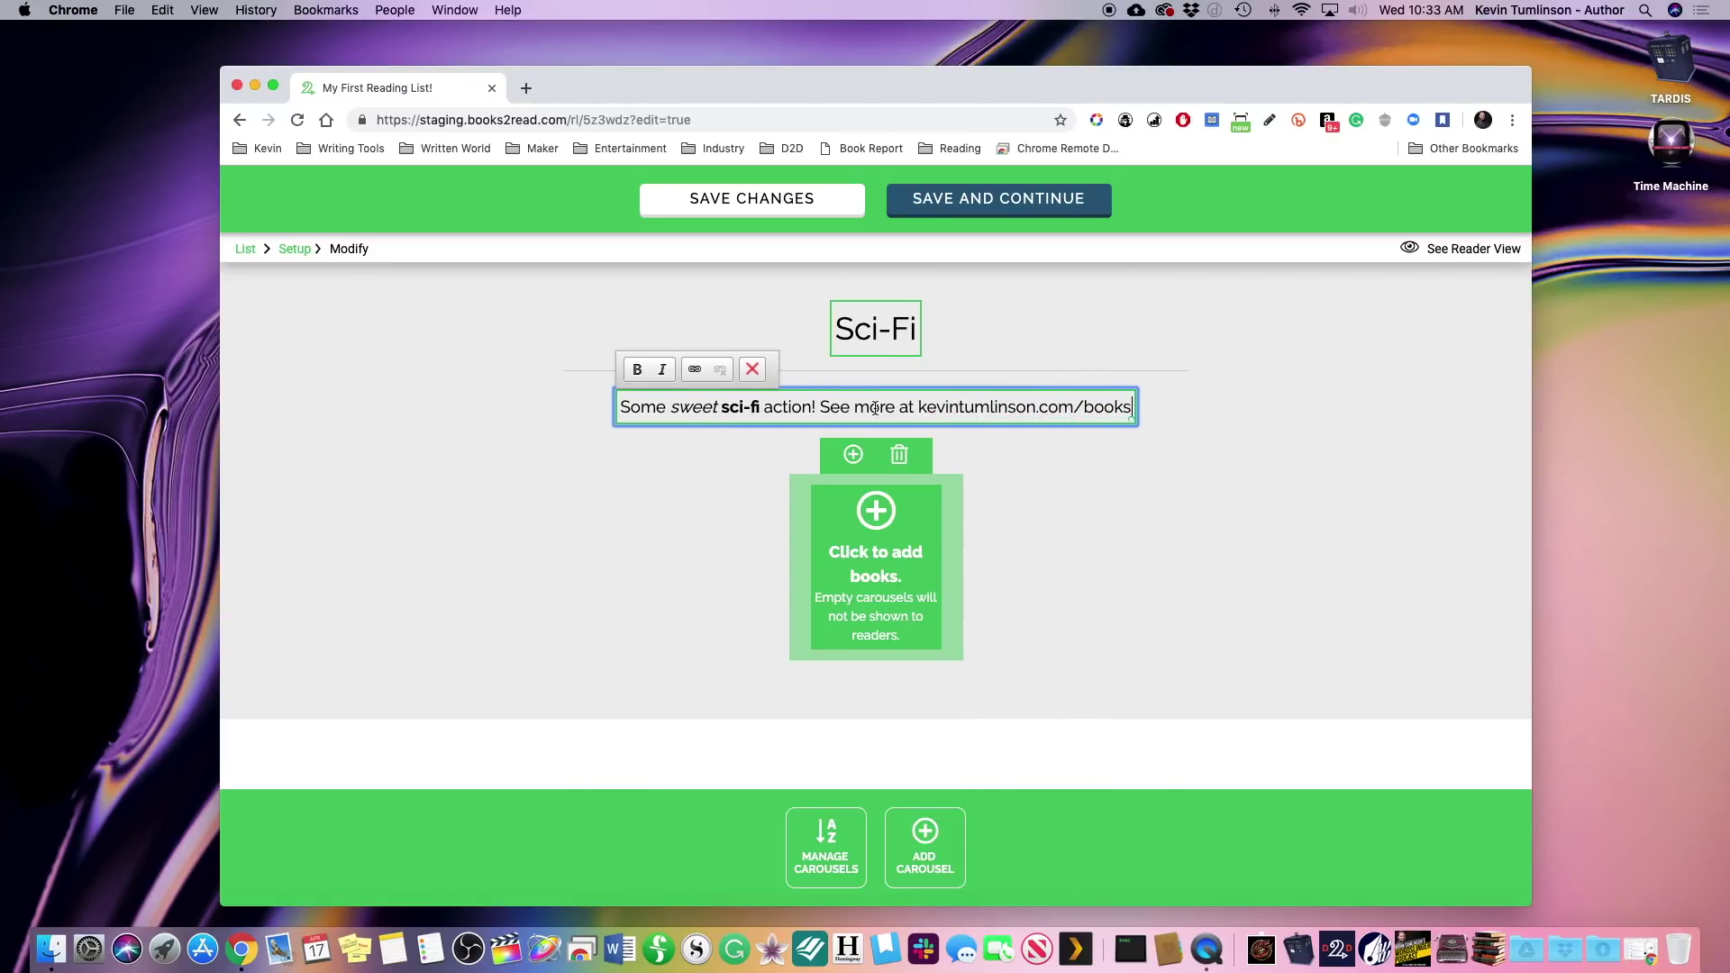
- Link the kevintumlinson.com/books text in the Sci-Fi description to the kevintumlinson.com/books address
{"action": "left_click_drag", "start_coordinate": [917, 407], "coordinate": [1134, 407]}
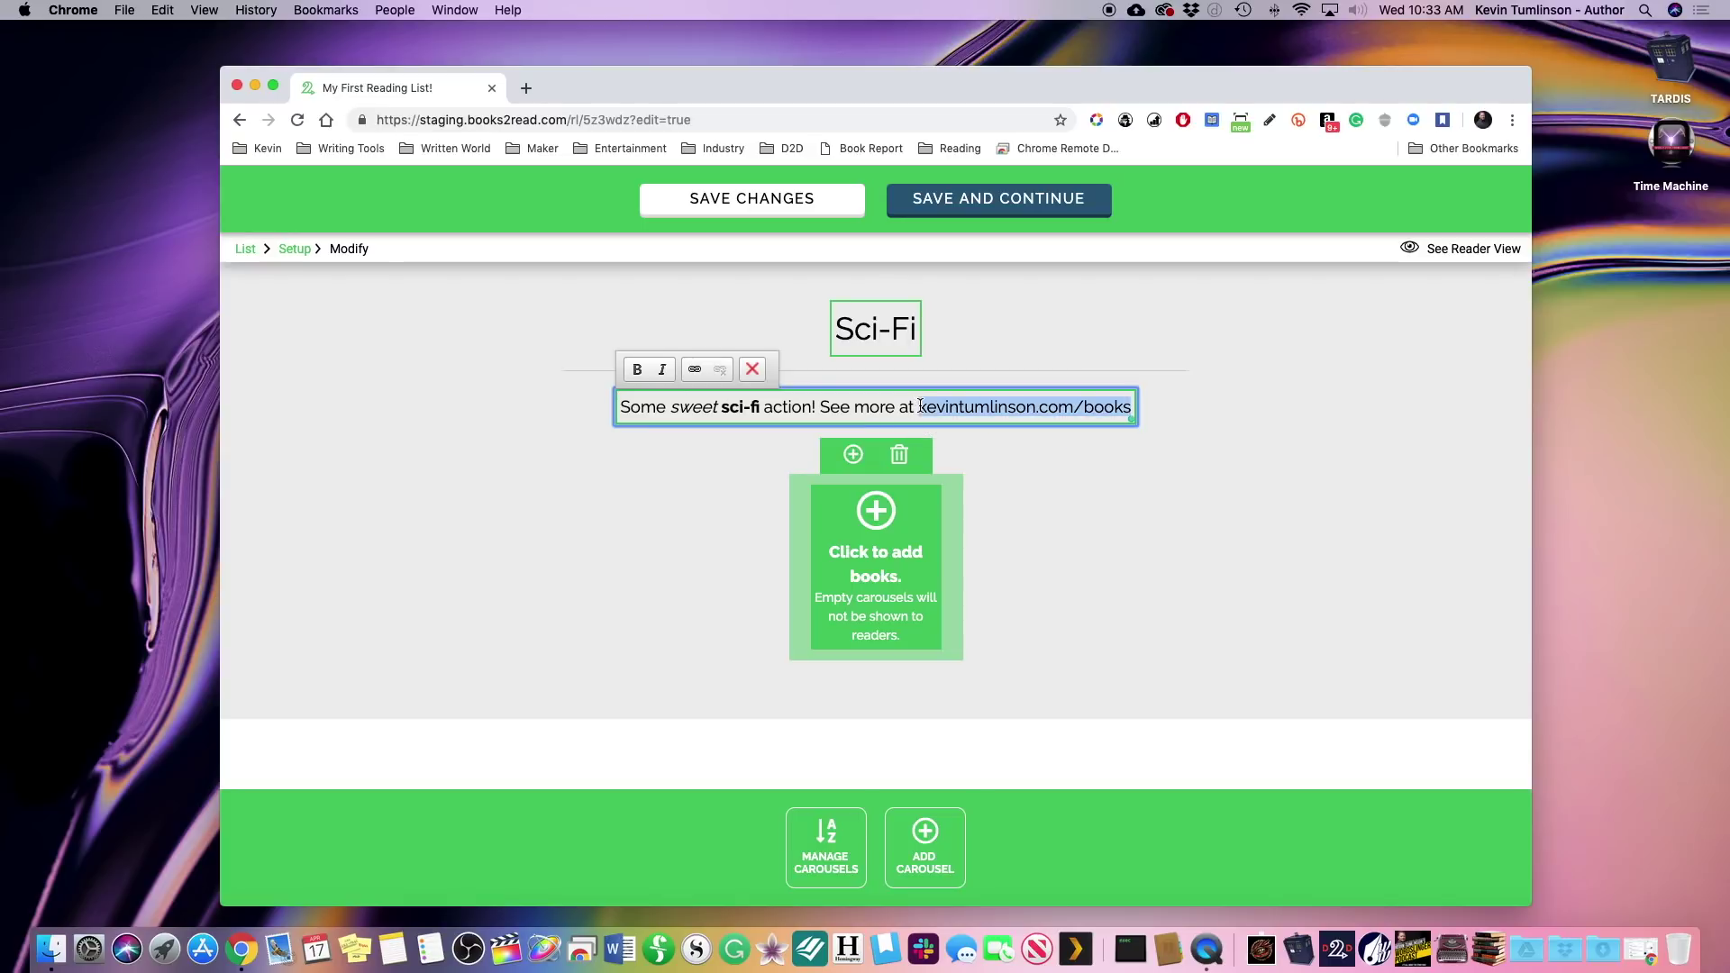
{"action": "left_click", "coordinate": [696, 370]}
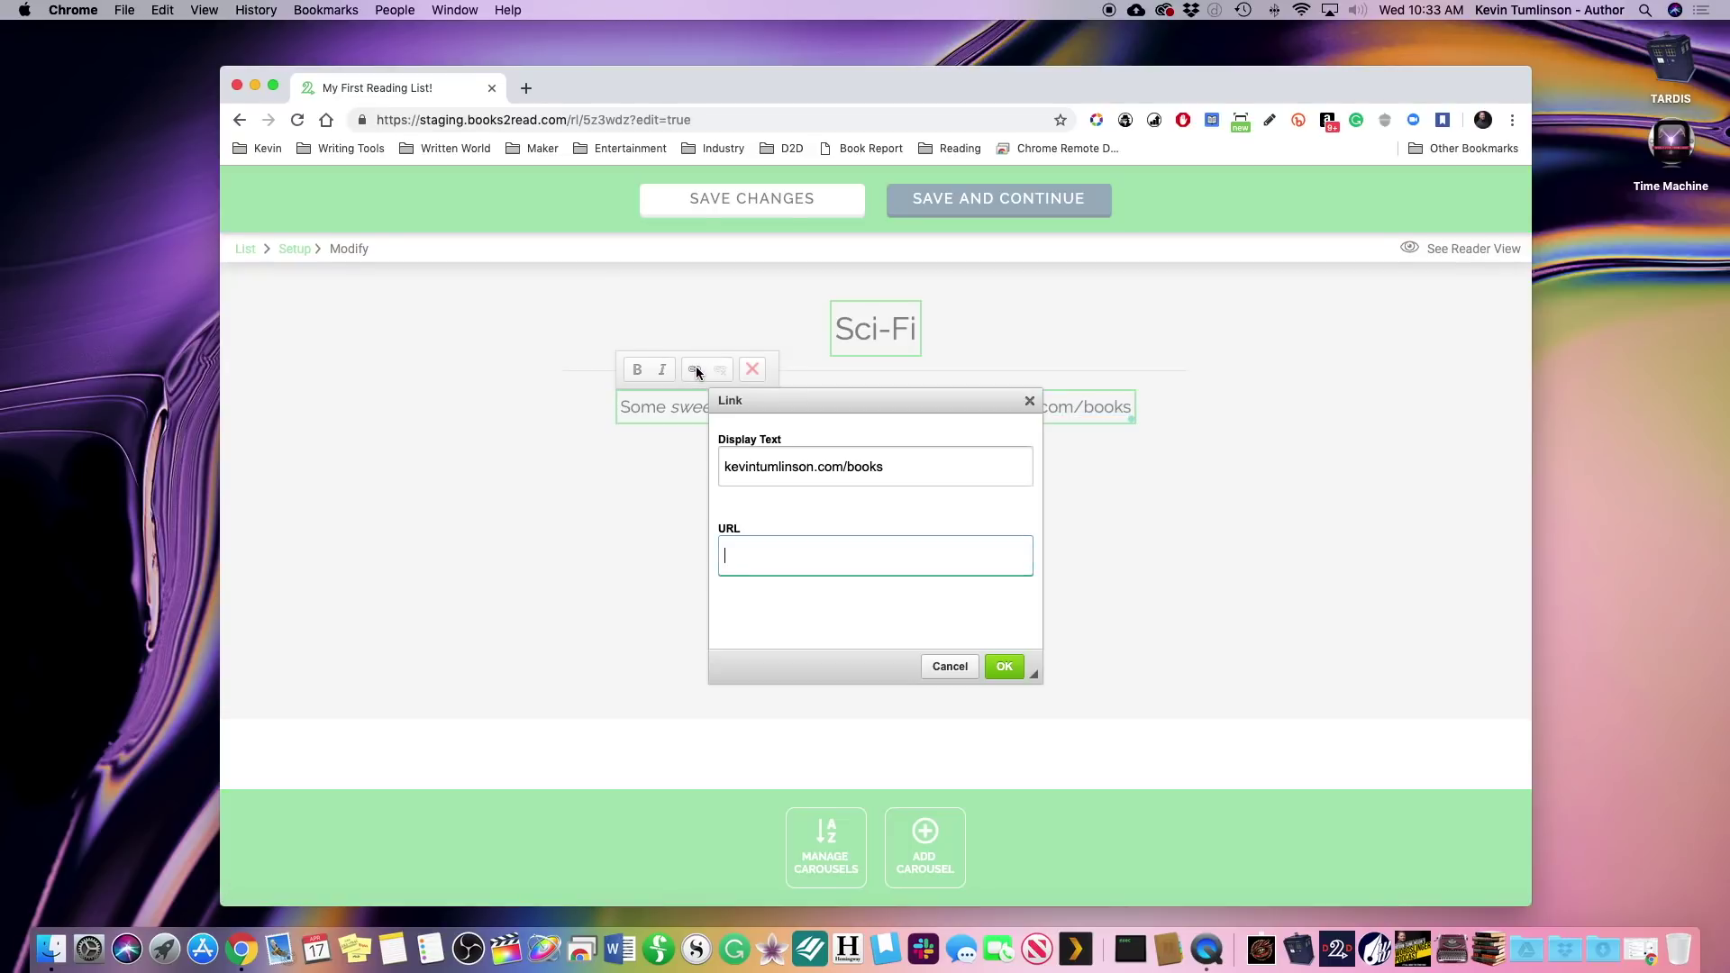
{"action": "triple_click", "coordinate": [829, 457]}
{"action": "key", "text": "super+c"}
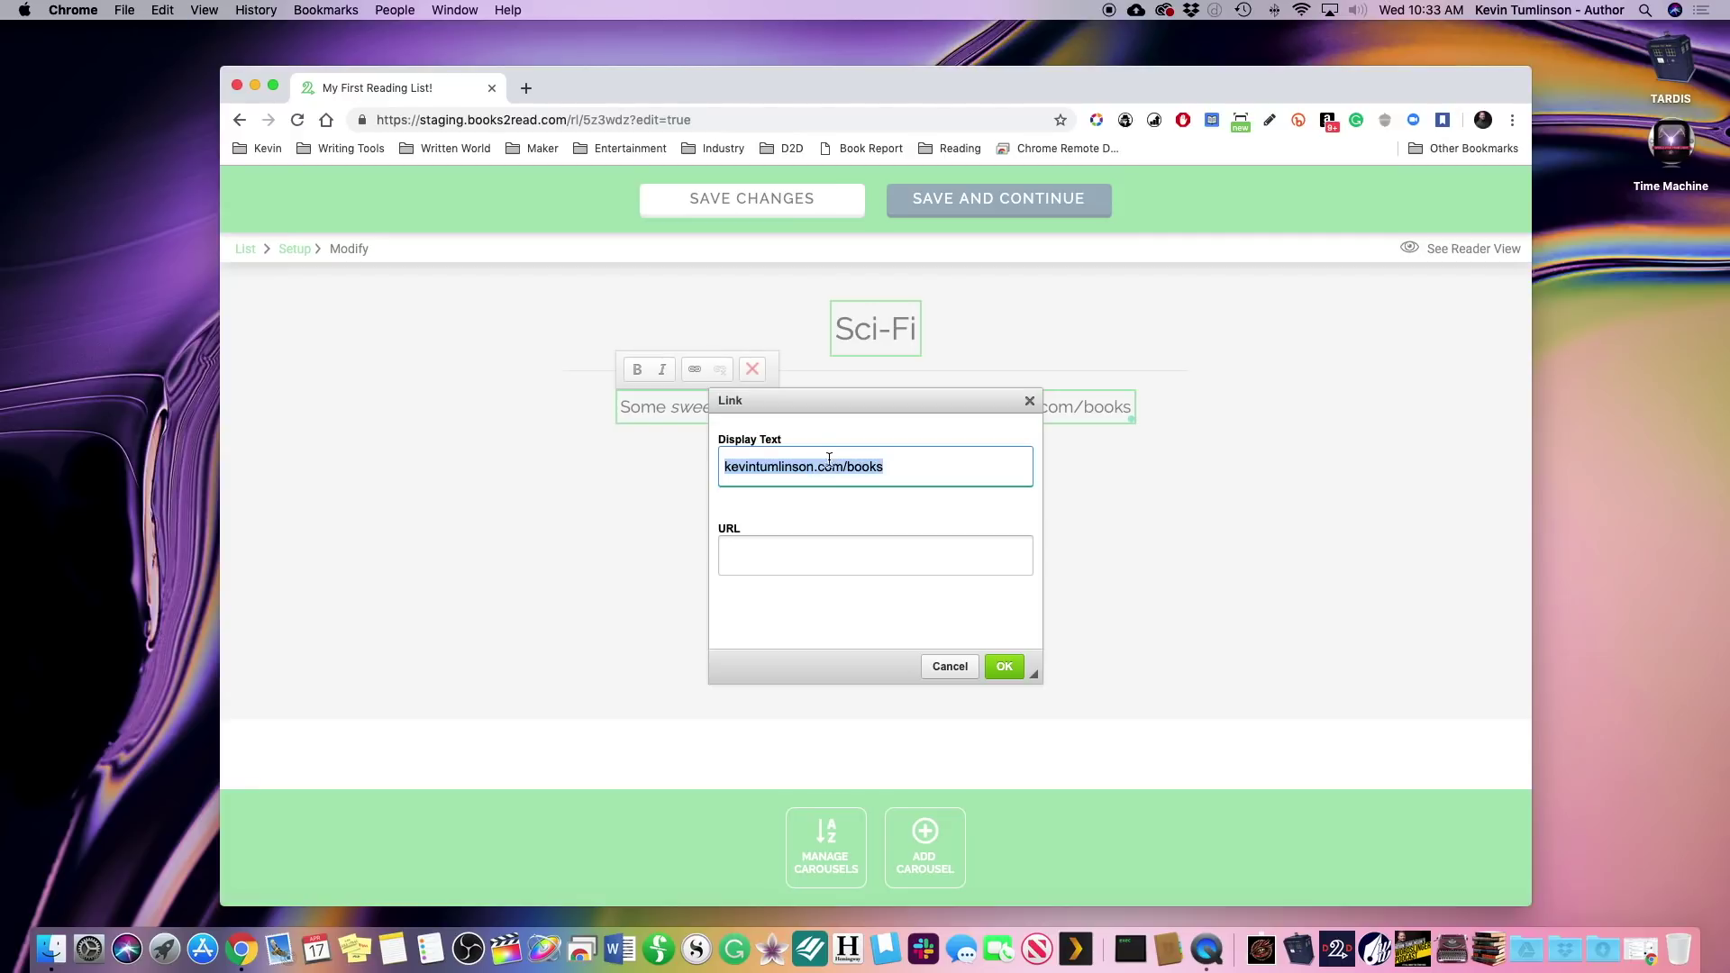
{"action": "left_click", "coordinate": [797, 556]}
{"action": "type", "text": "https://"}
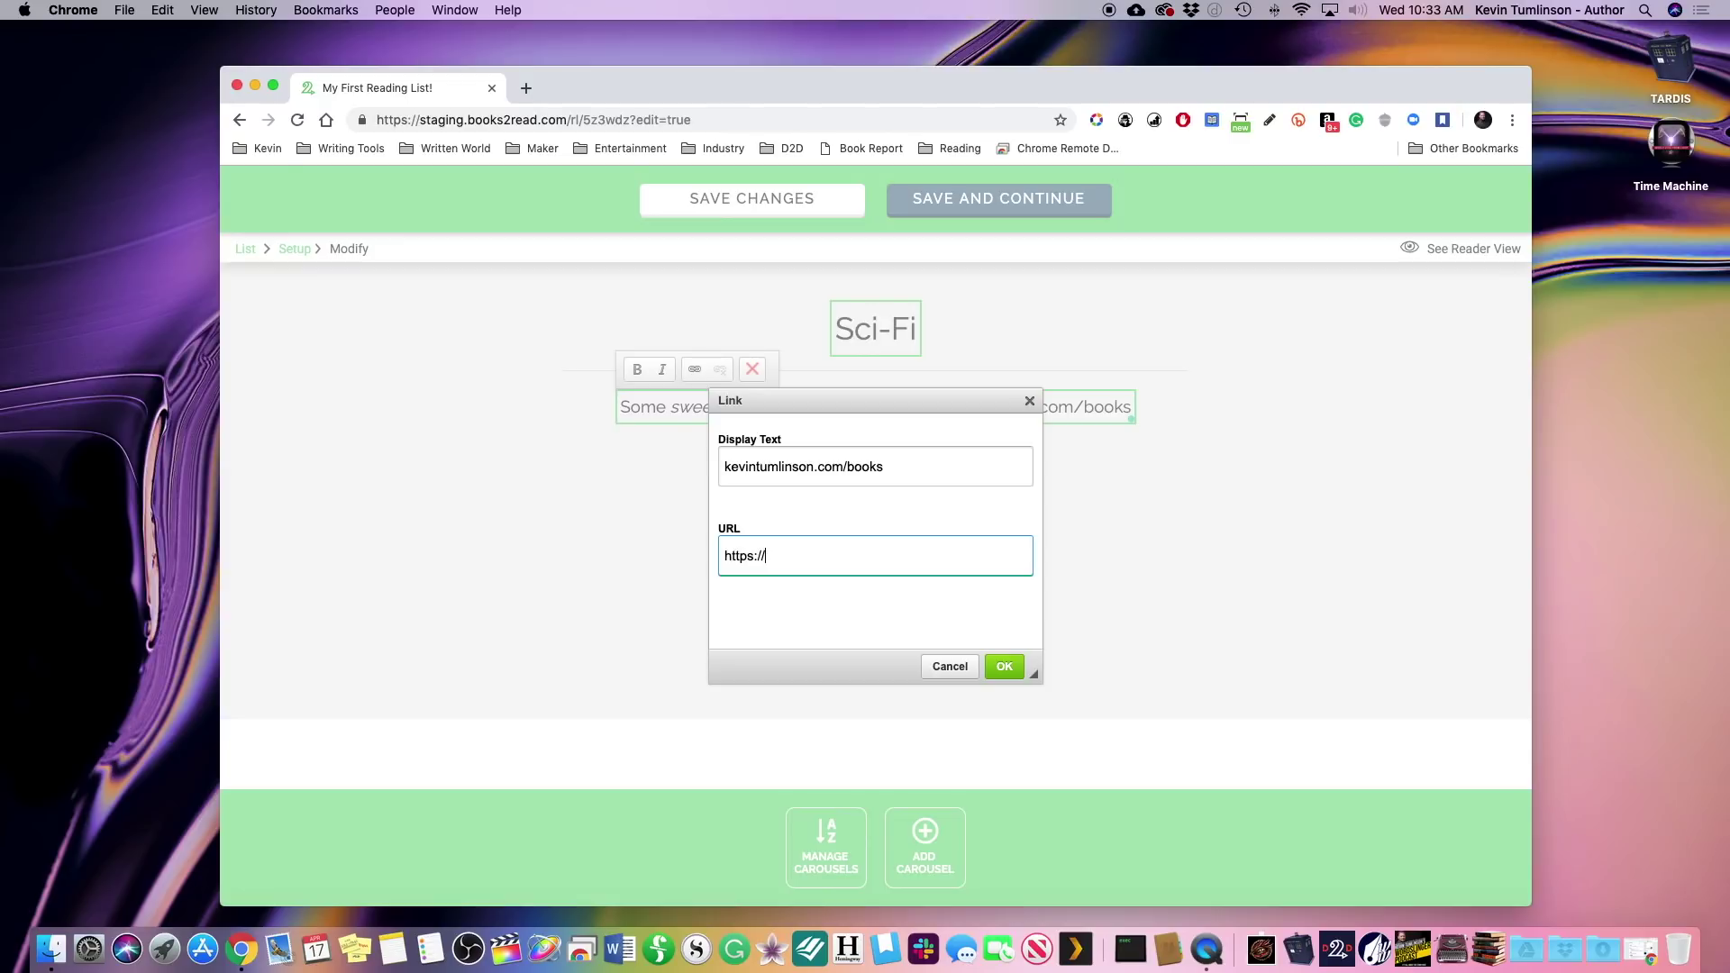
{"action": "key", "text": "super+a"}
{"action": "key", "text": "super+v"}
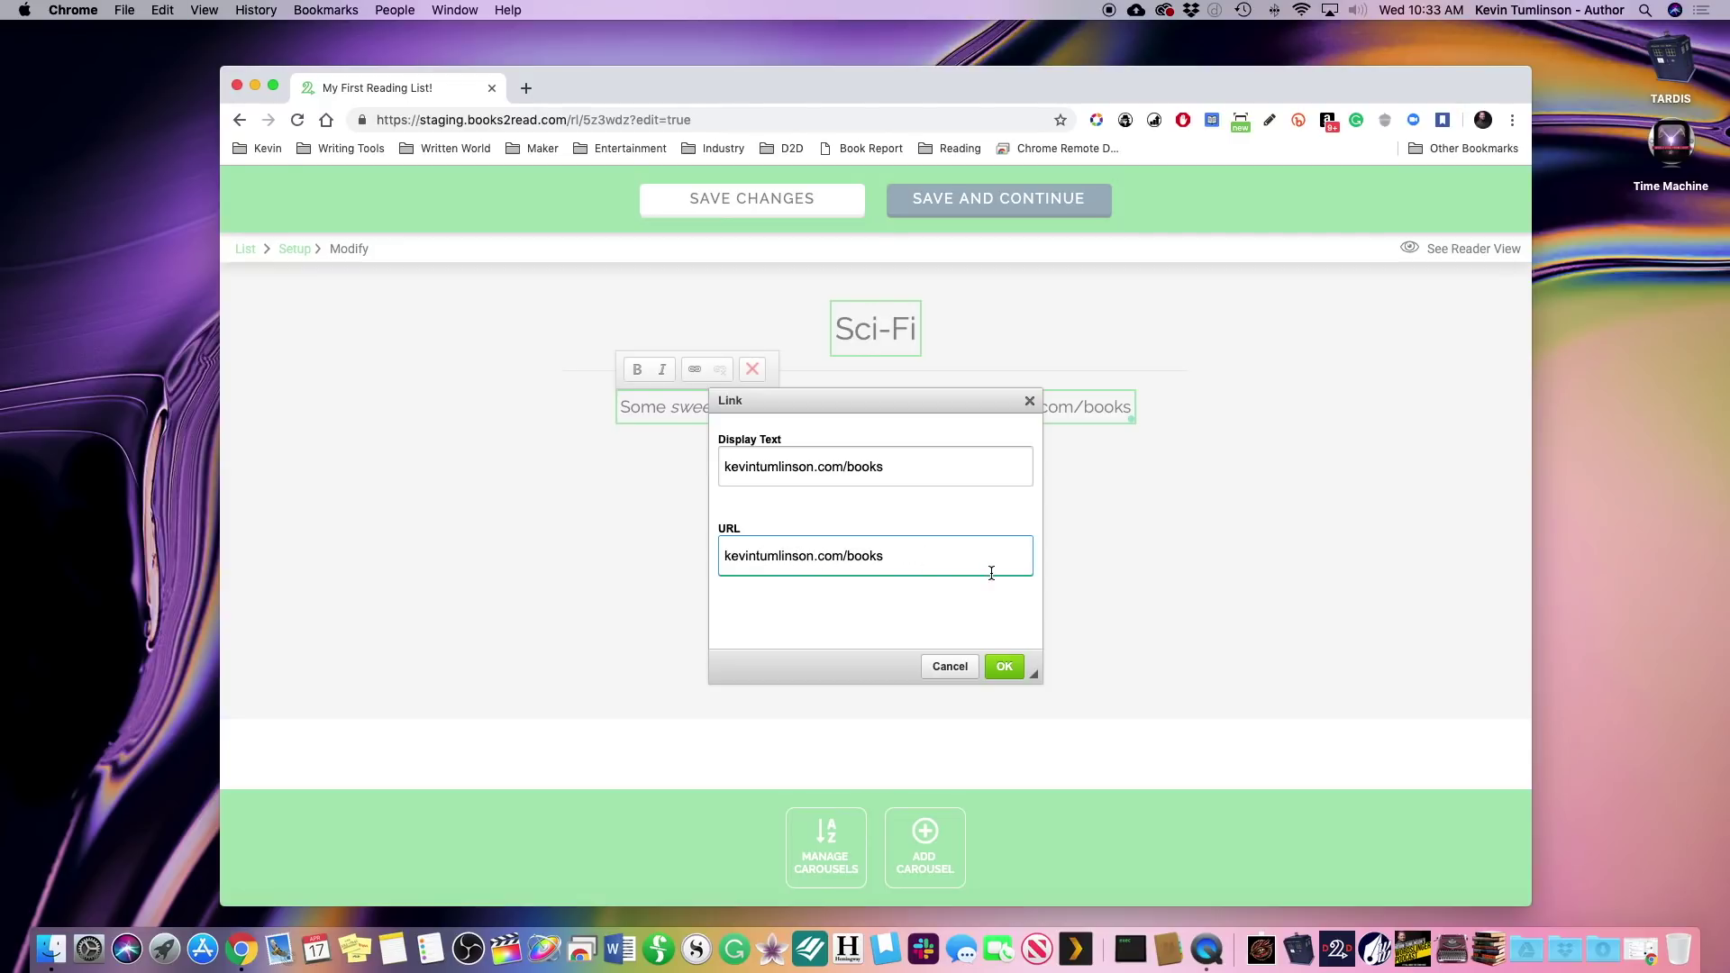
{"action": "left_click", "coordinate": [1013, 672]}
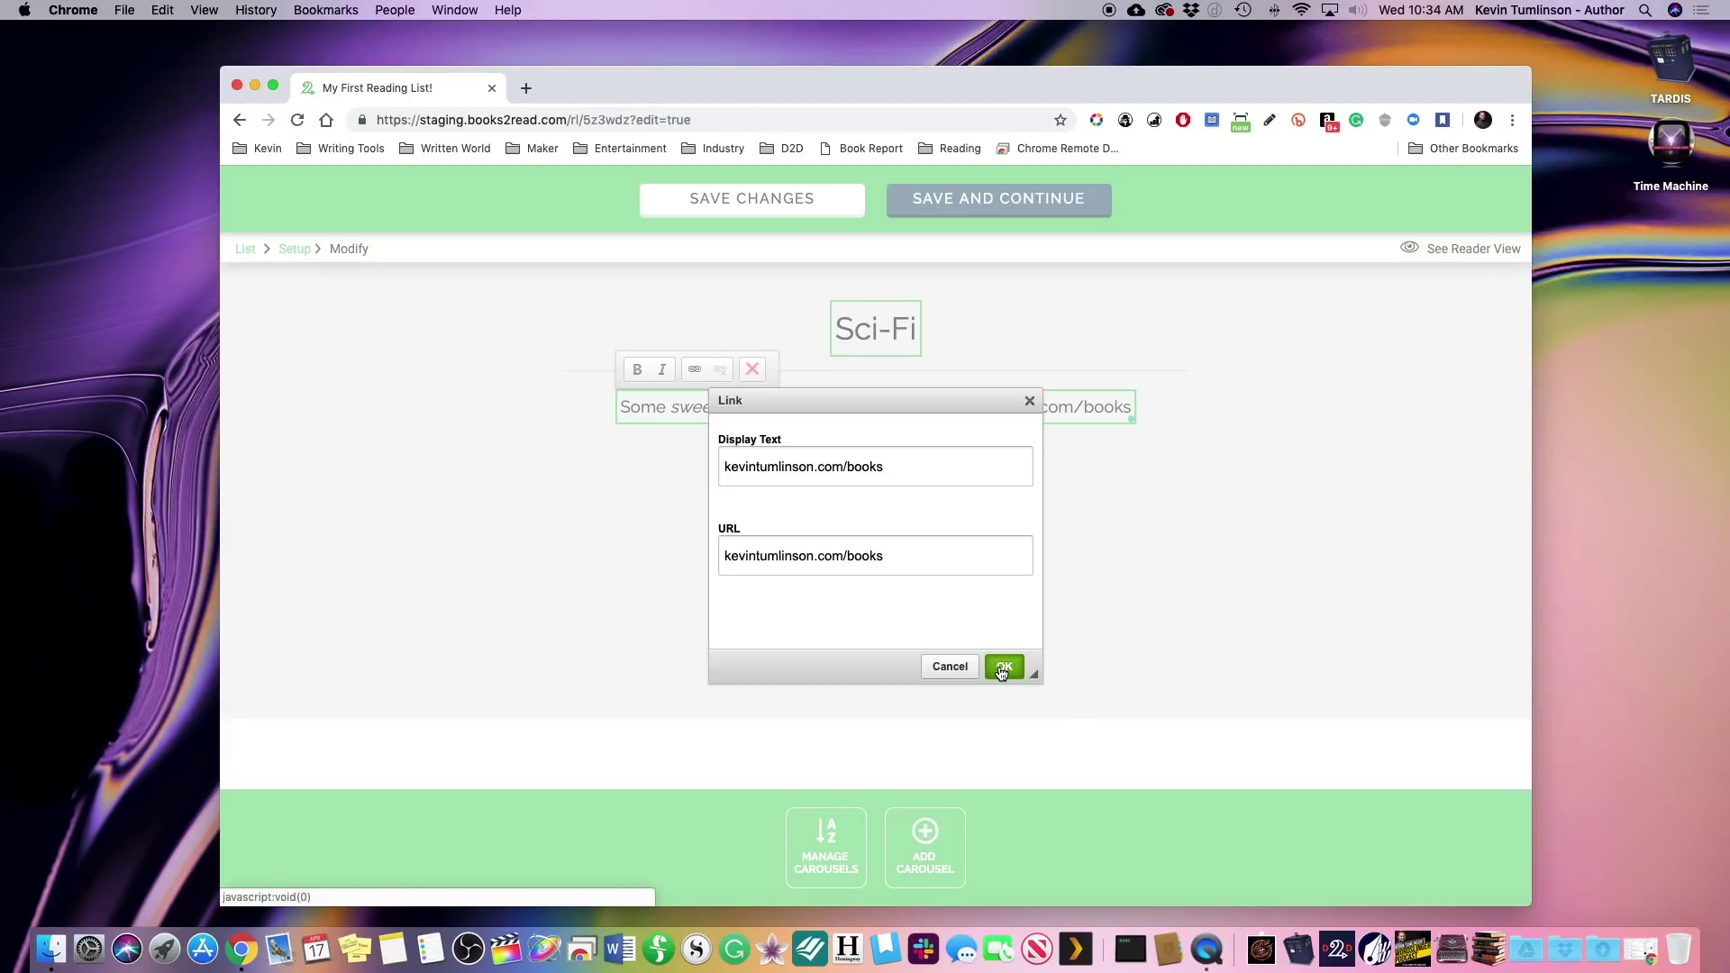
{"action": "left_click", "coordinate": [1002, 669]}
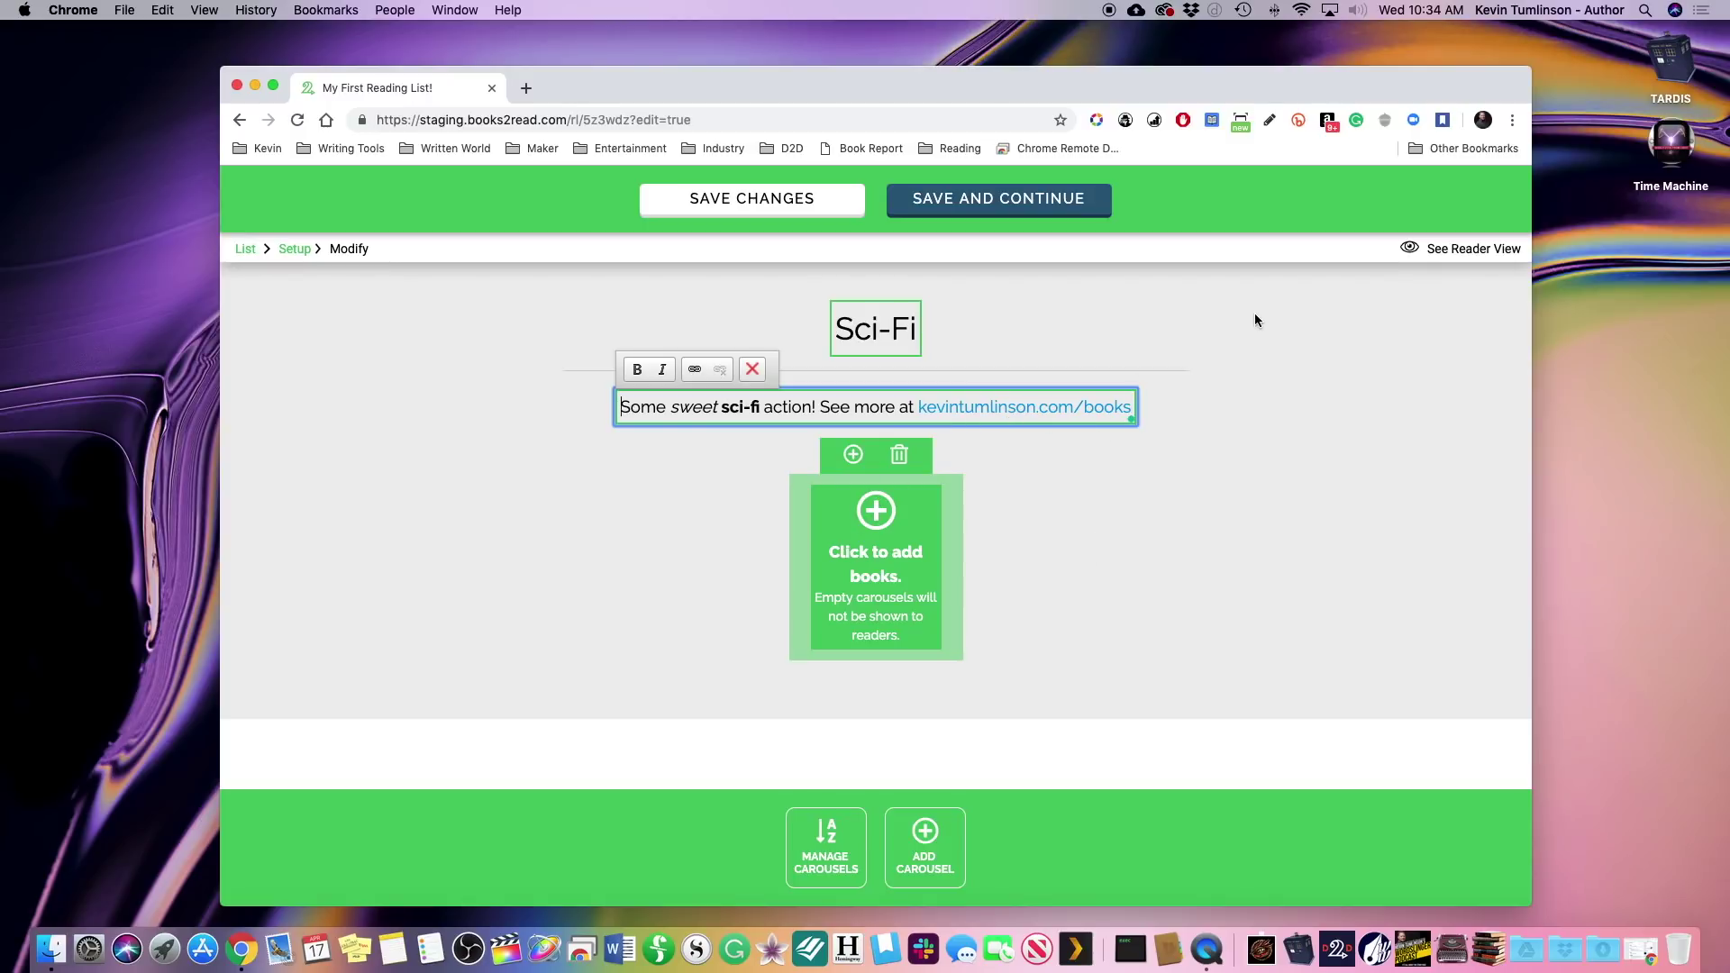
- Save the carousel changes, preview the reader view, and return to the Sci-Fi carousel in the editor
{"action": "left_click", "coordinate": [784, 202]}
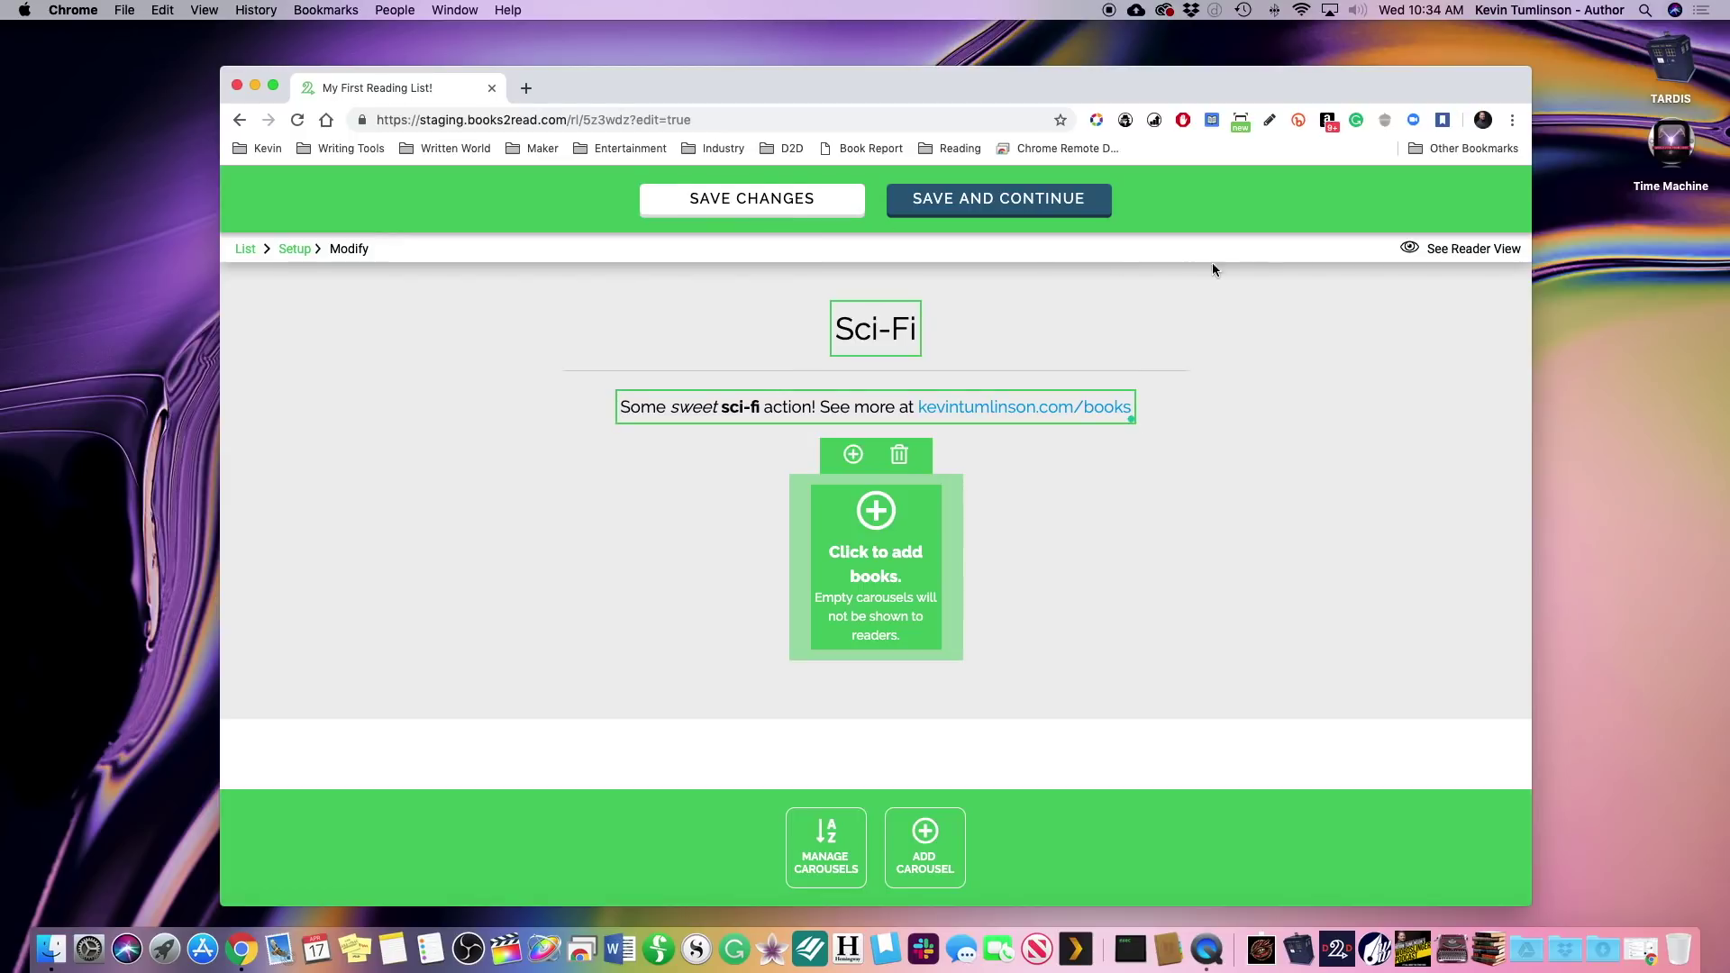
{"action": "left_click", "coordinate": [1461, 250]}
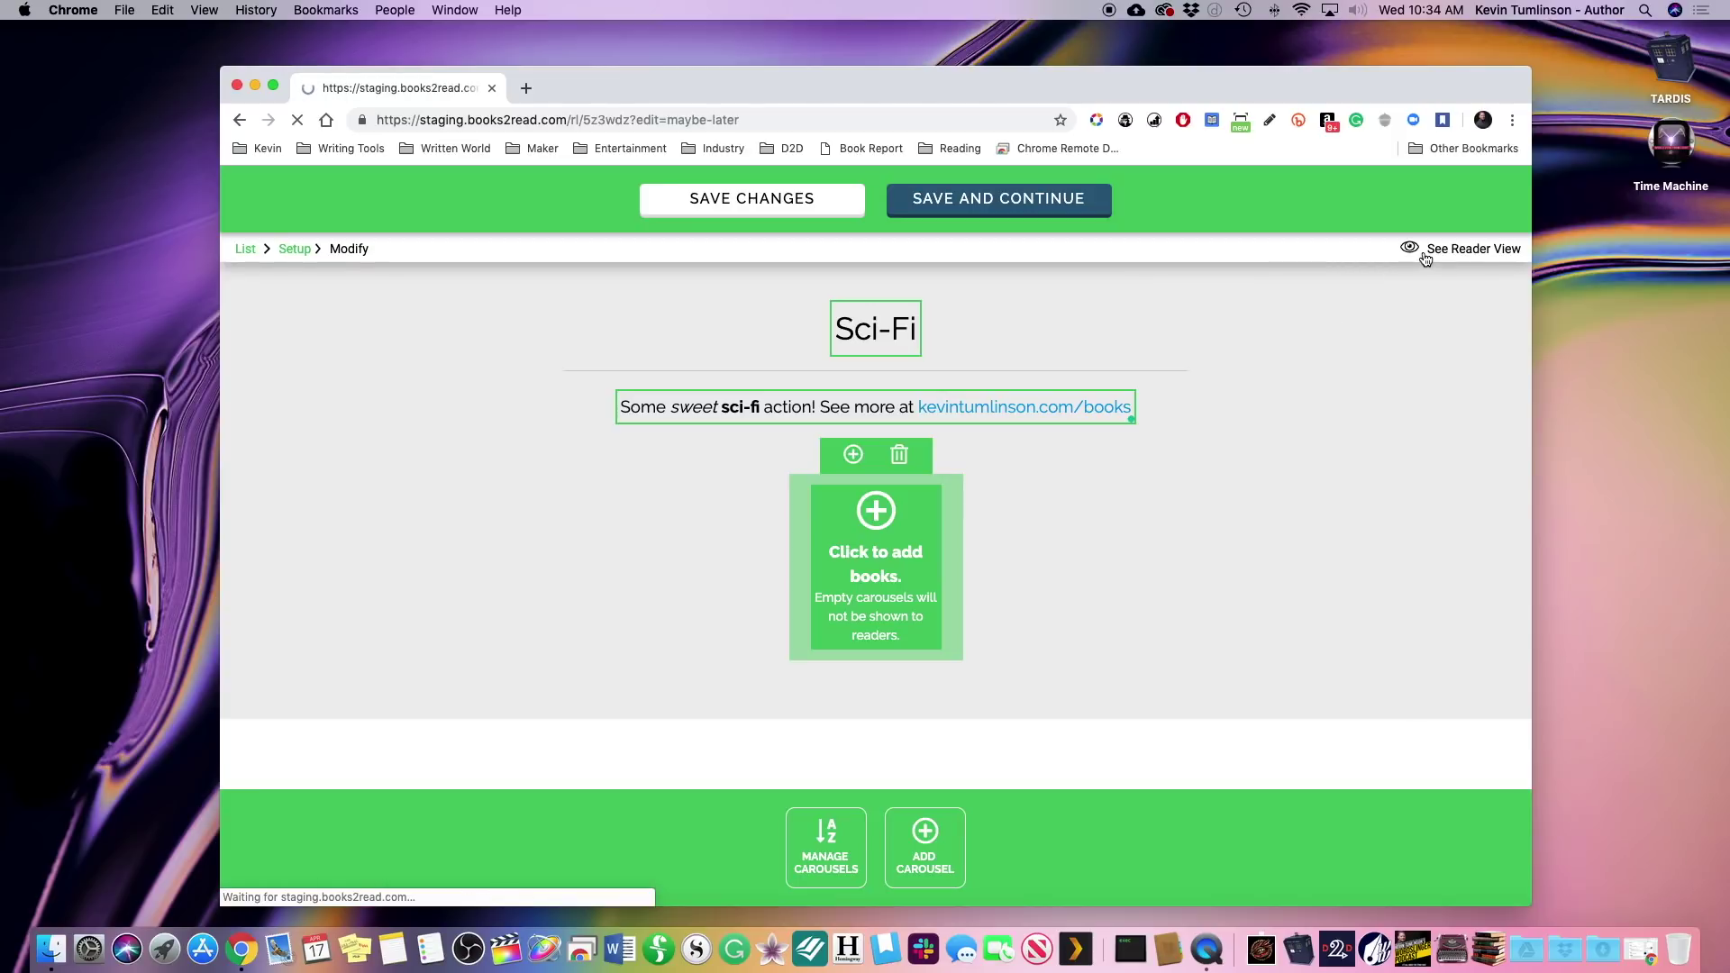
{"action": "scroll", "coordinate": [1208, 460], "scroll_direction": "down", "scroll_amount": 3}
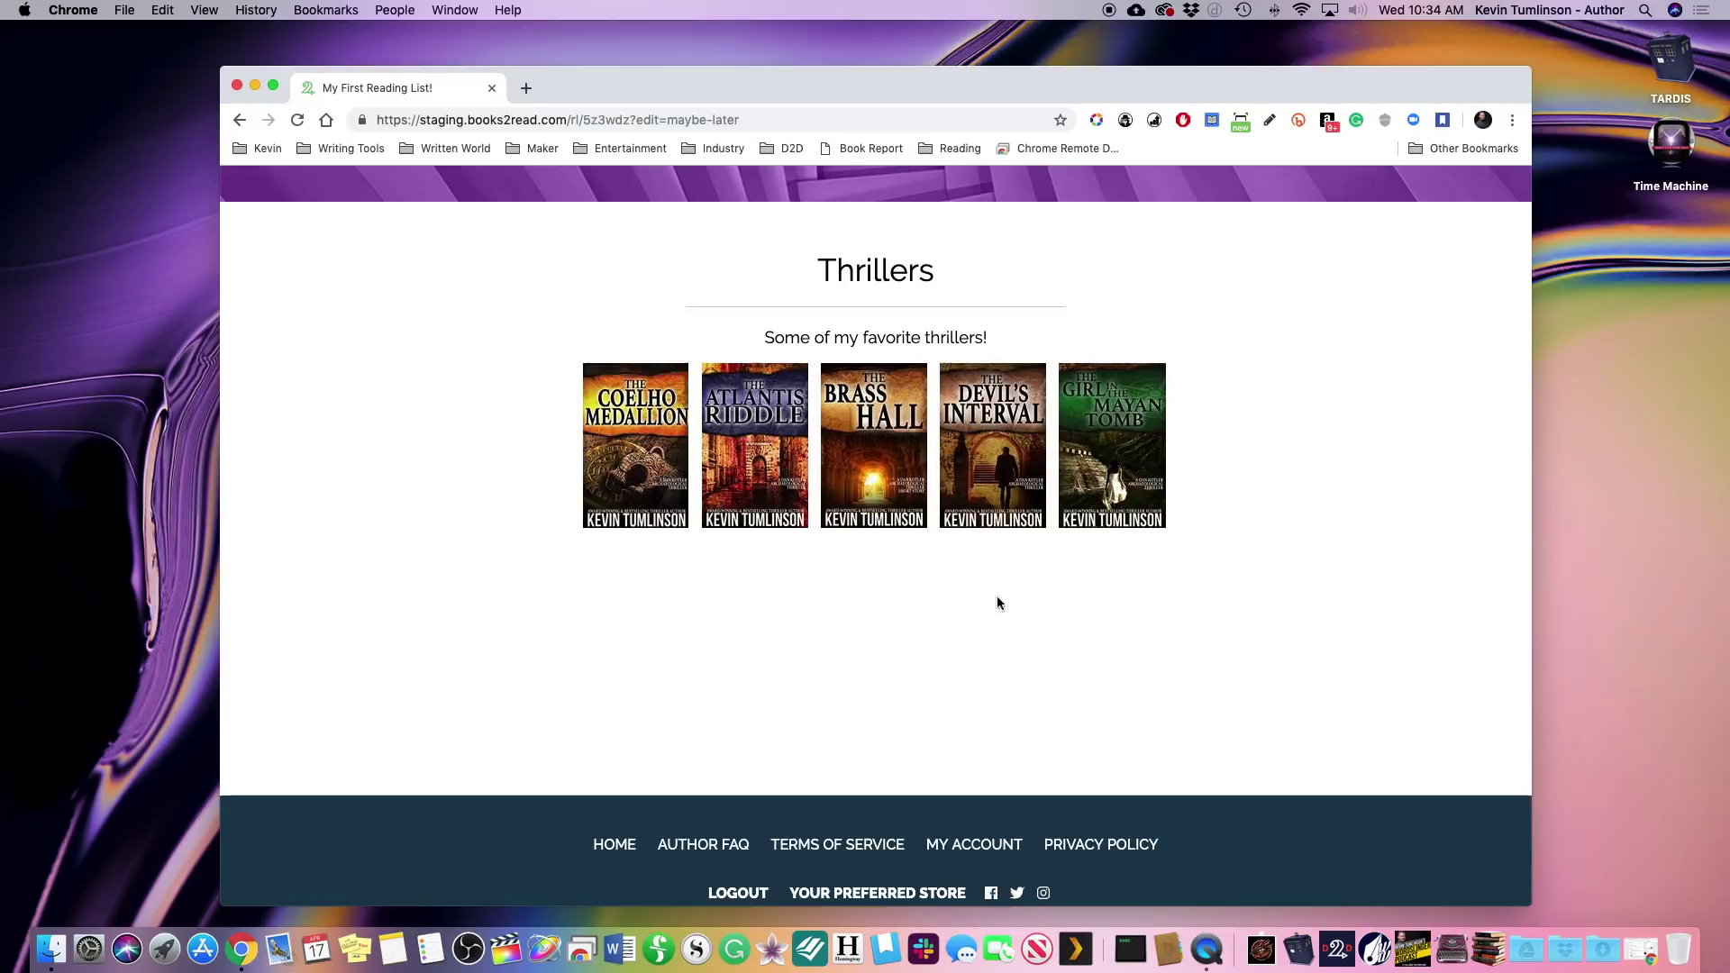
{"action": "scroll", "coordinate": [1069, 615], "scroll_direction": "up", "scroll_amount": 4}
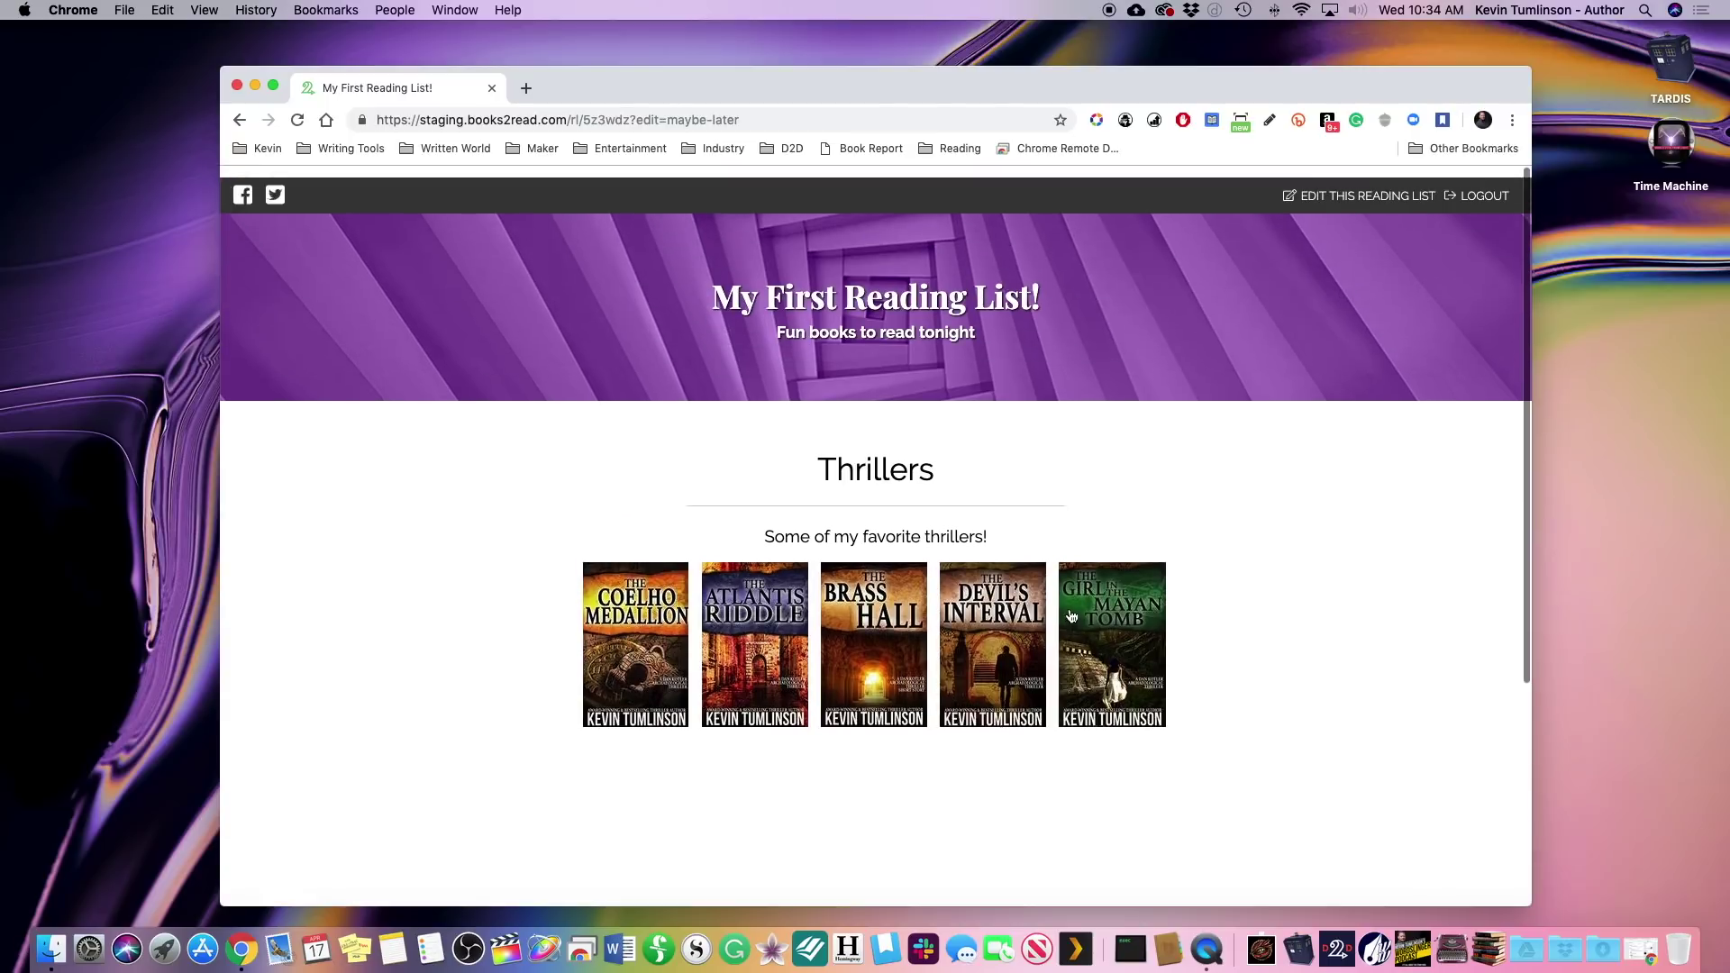
{"action": "left_click", "coordinate": [1380, 187]}
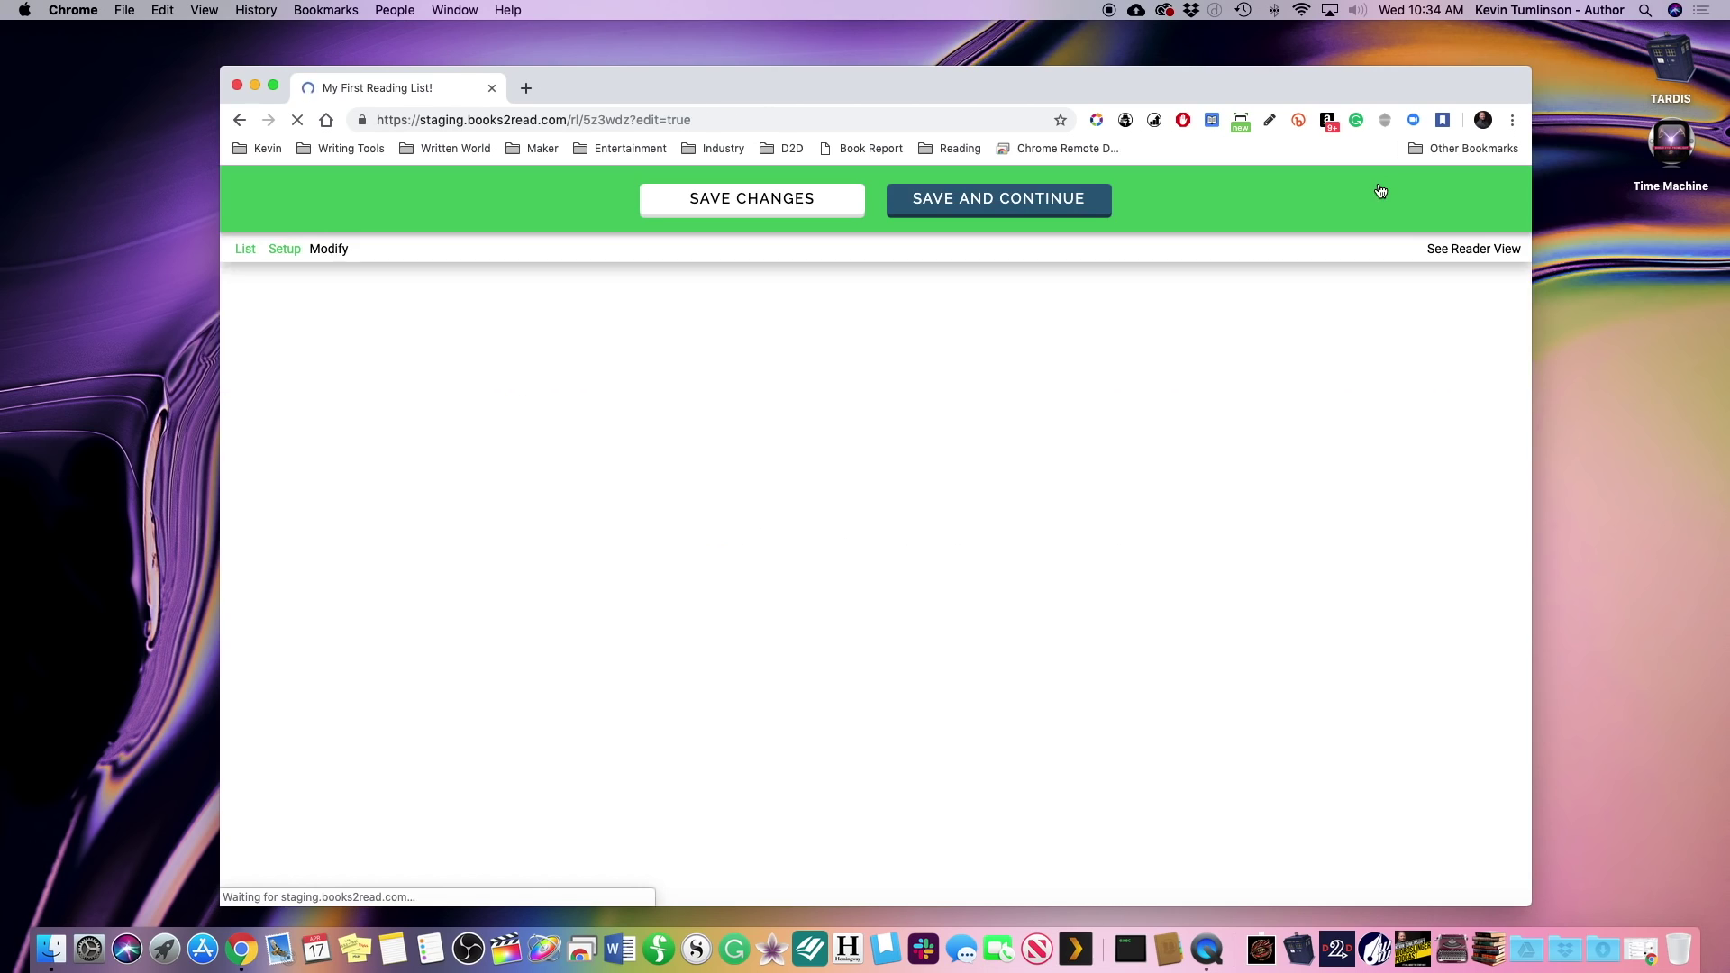
{"action": "scroll", "coordinate": [1182, 562], "scroll_direction": "down", "scroll_amount": 3}
{"action": "scroll", "coordinate": [1182, 566], "scroll_direction": "down", "scroll_amount": 5}
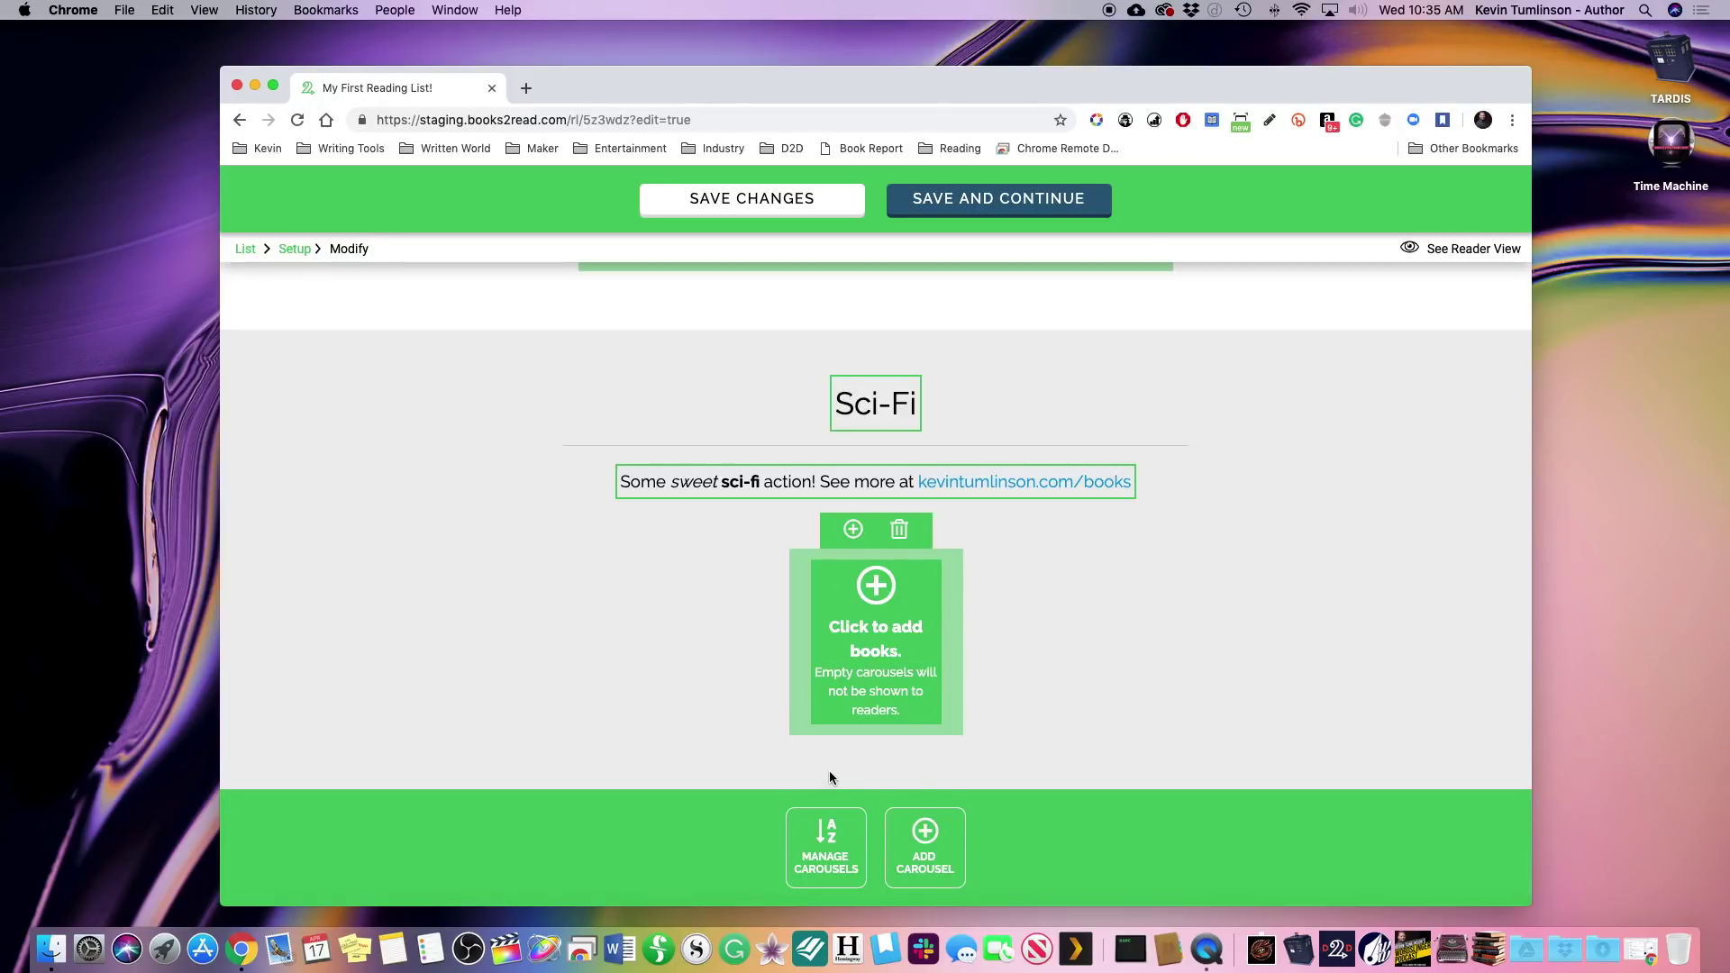
- Search 'Tumlinson' and add the three Citadel books to the Sci-Fi carousel
{"action": "left_click", "coordinate": [874, 587]}
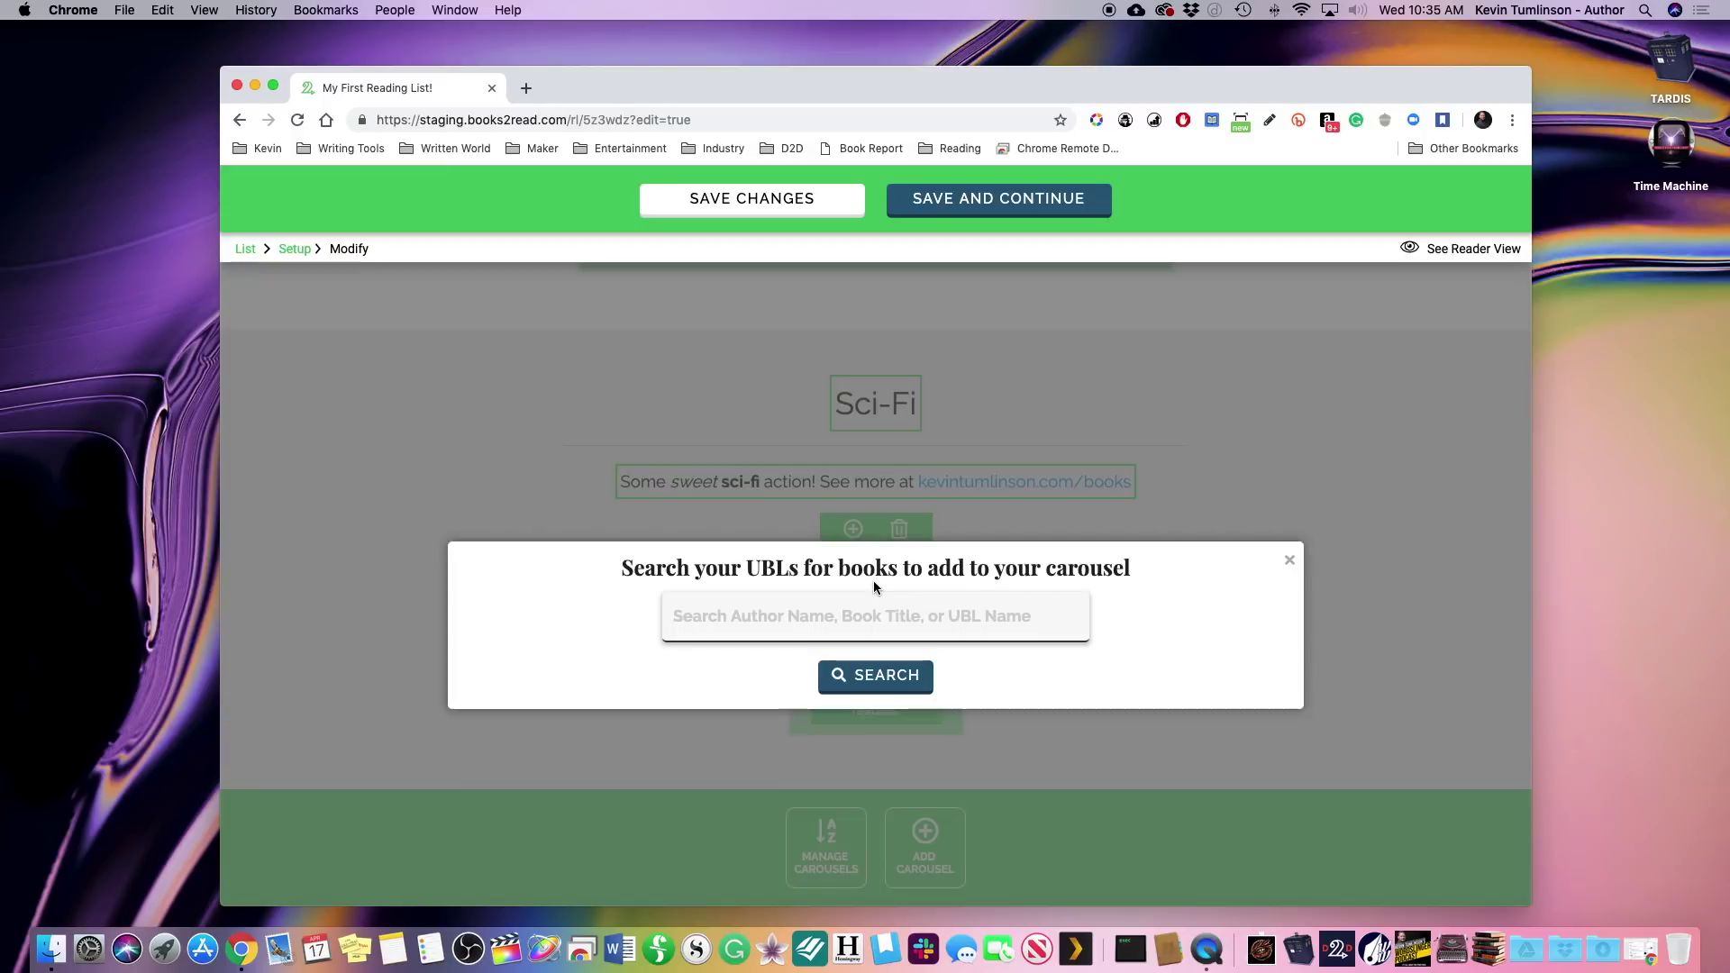
{"action": "left_click", "coordinate": [842, 629]}
{"action": "type", "text": "Tumlinson"}
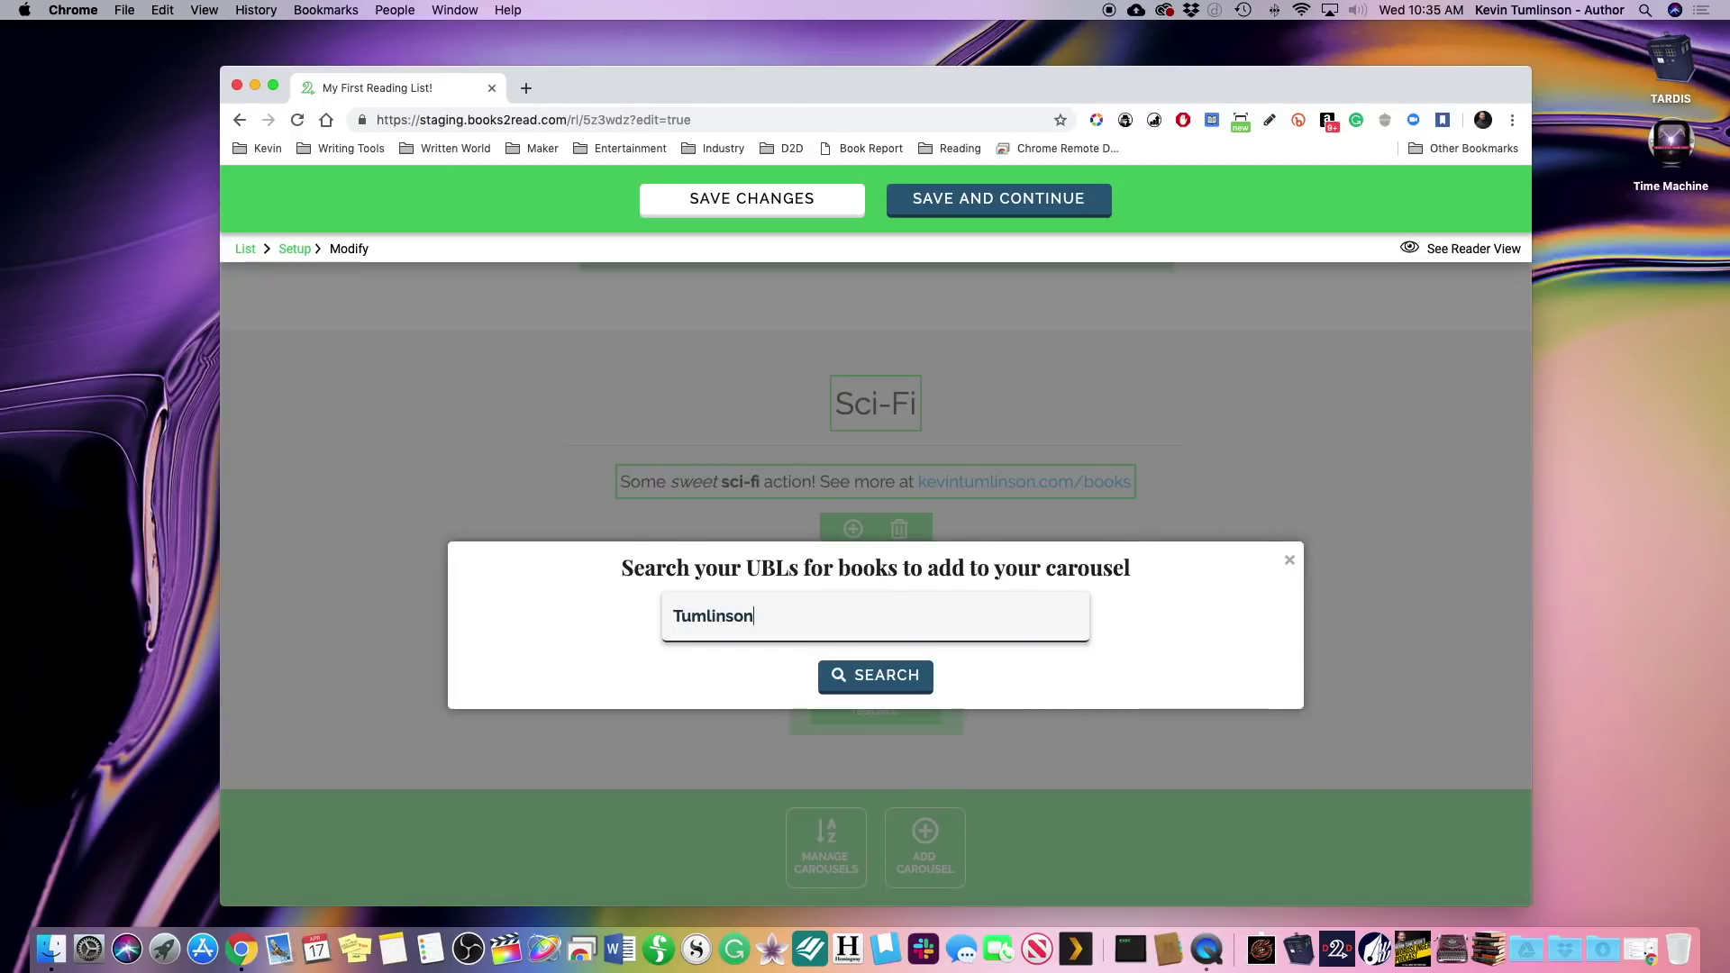
{"action": "key", "text": "Return"}
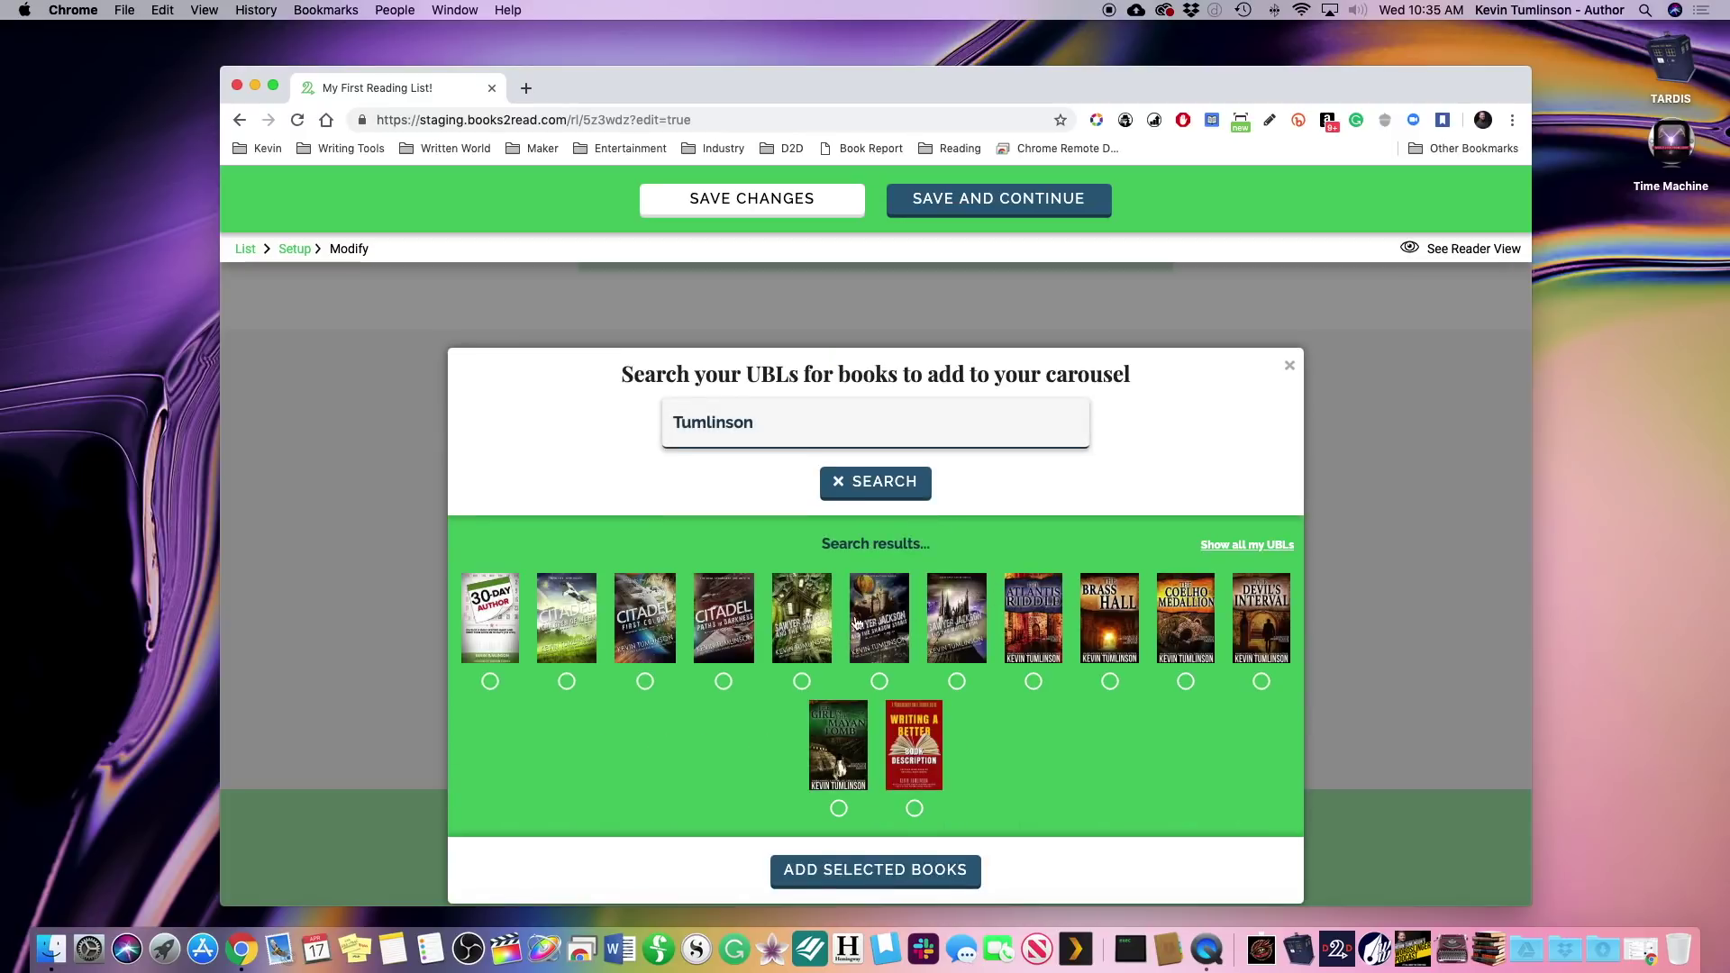
{"action": "left_click", "coordinate": [645, 683]}
{"action": "left_click", "coordinate": [724, 682]}
{"action": "left_click", "coordinate": [565, 681]}
{"action": "left_click", "coordinate": [865, 863]}
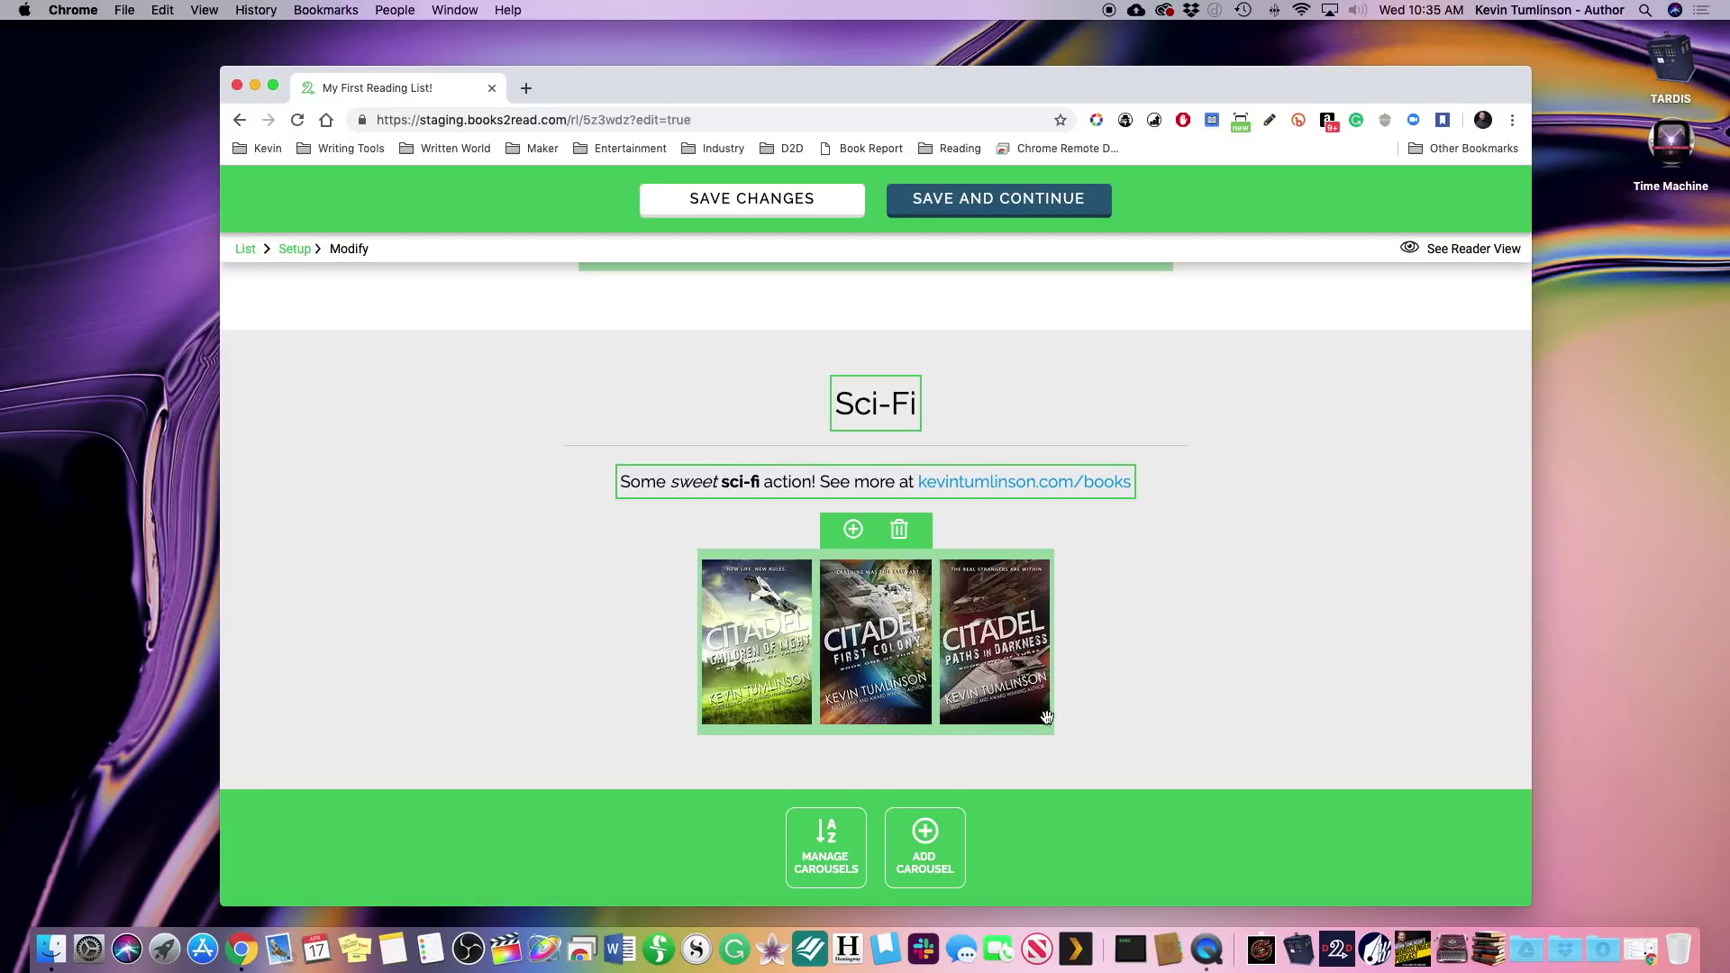
- Move First Colony to the first slot, ahead of Children of Light and Paths in Darkness
{"action": "scroll", "coordinate": [1036, 723], "scroll_direction": "down", "scroll_amount": 2}
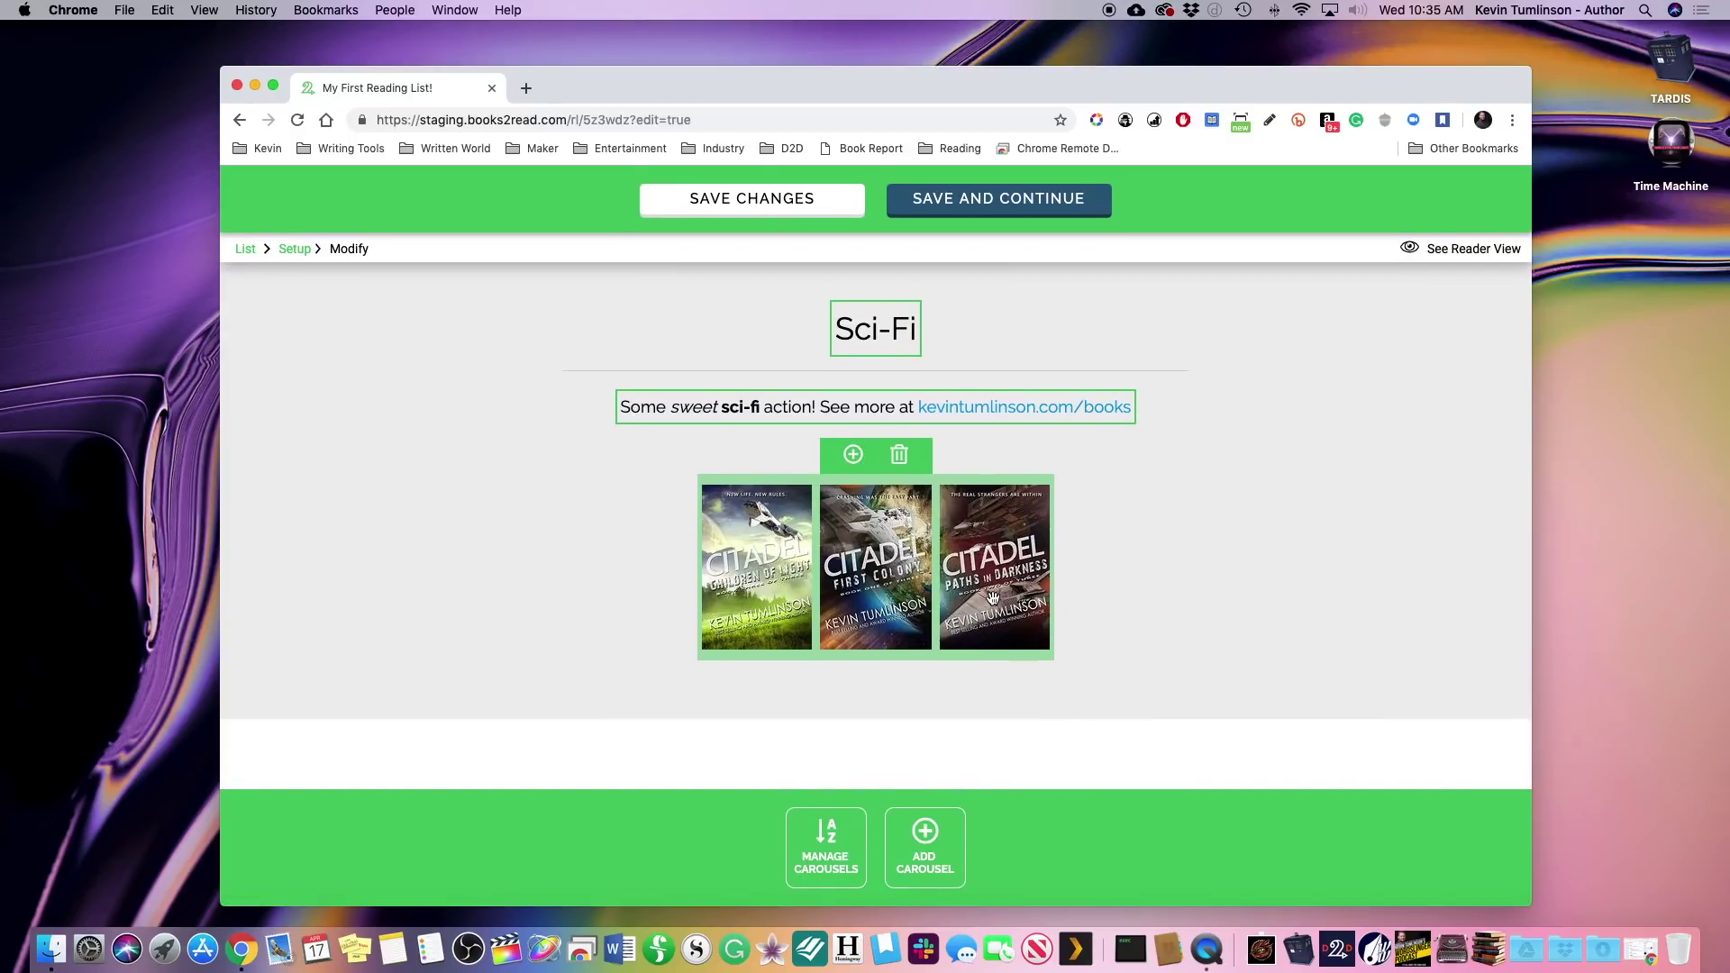
{"action": "left_click_drag", "start_coordinate": [879, 592], "coordinate": [798, 592]}
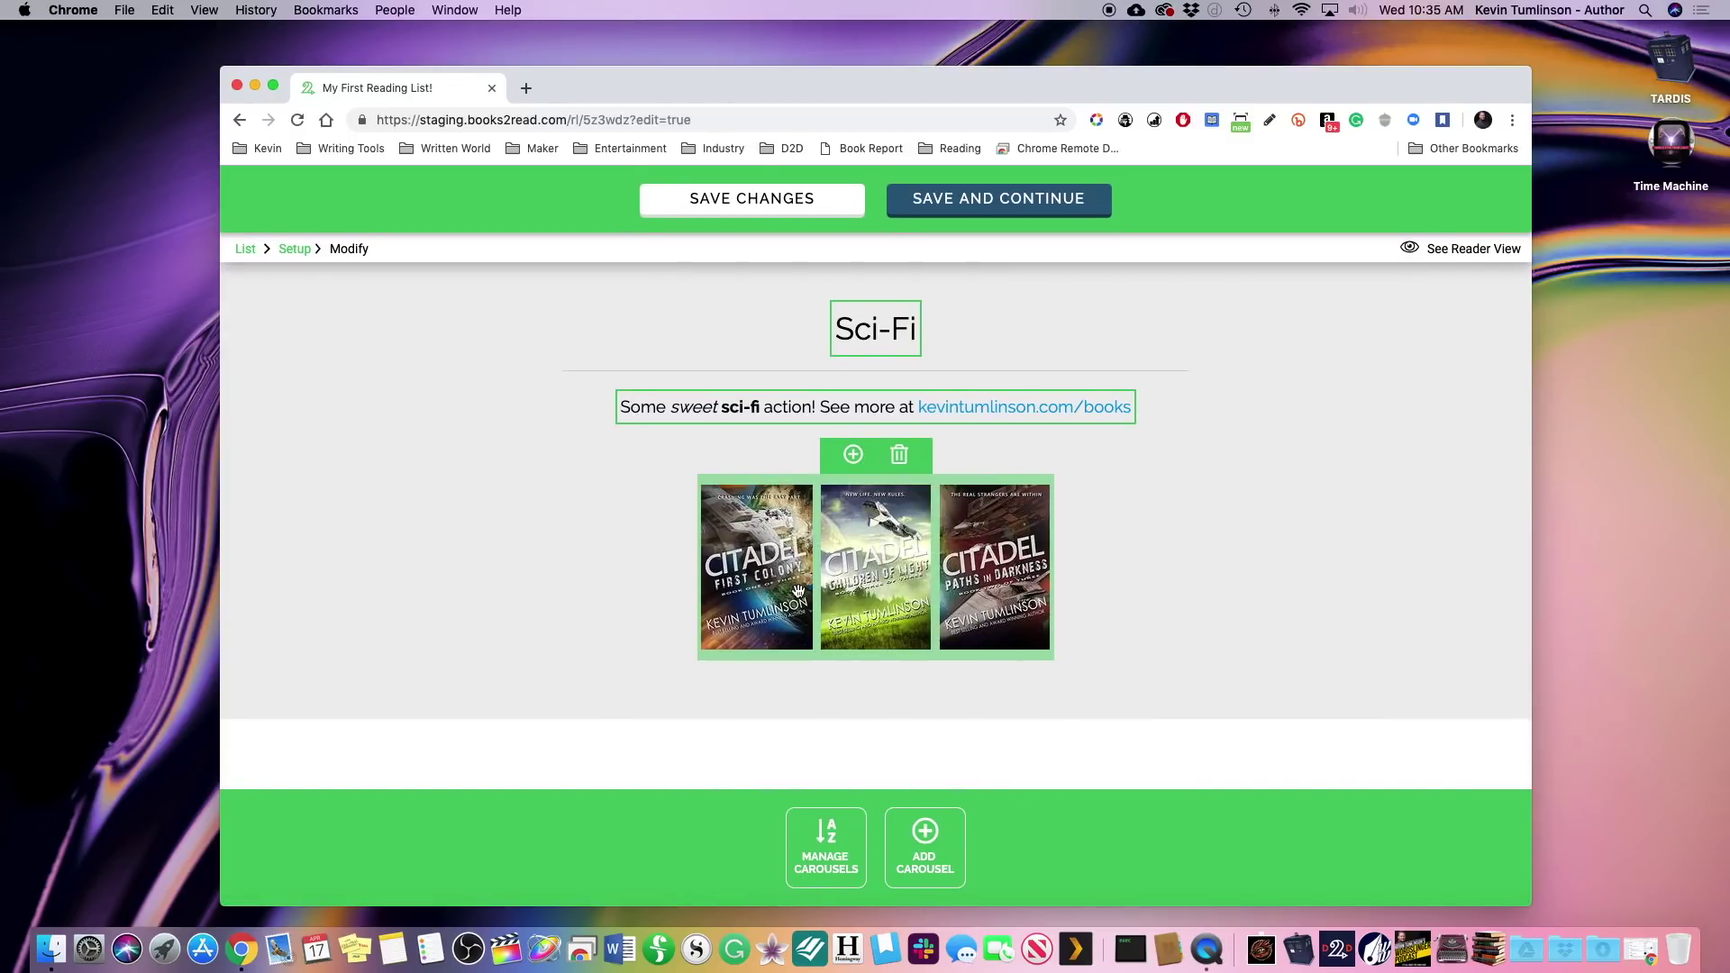
{"action": "scroll", "coordinate": [1016, 664], "scroll_direction": "up", "scroll_amount": 2}
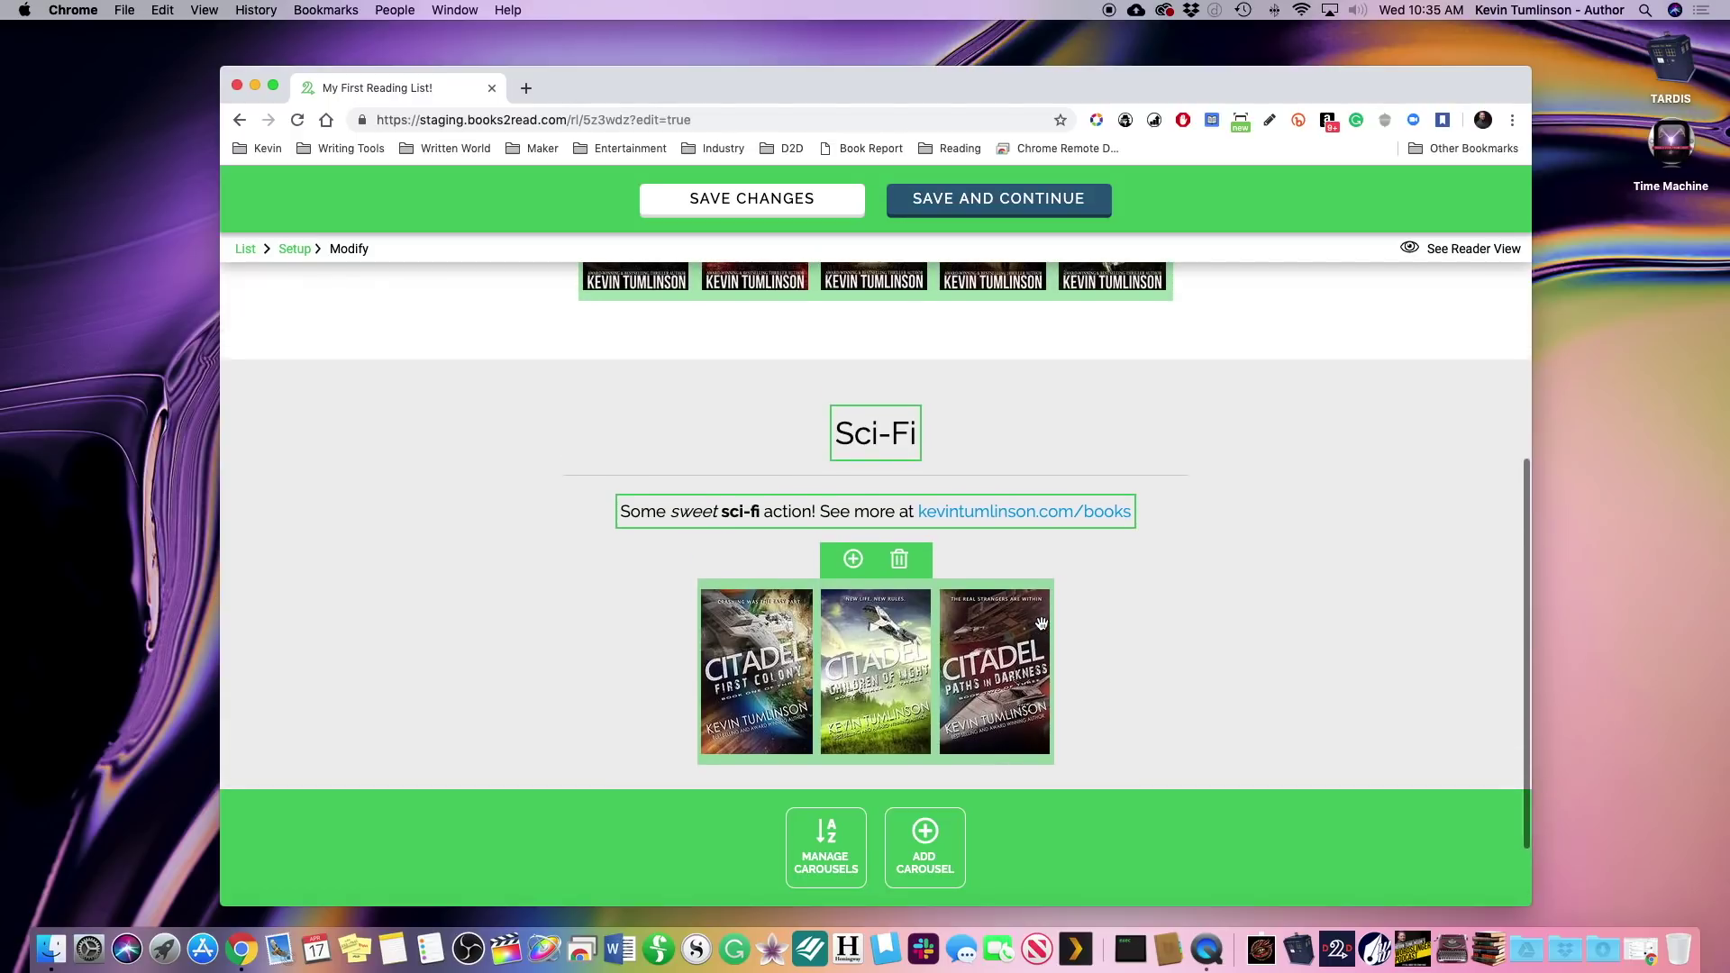
- Save the carousel changes, open the reader view, and follow the Sci-Fi kevintumlinson.com/books link
{"action": "left_click", "coordinate": [775, 199]}
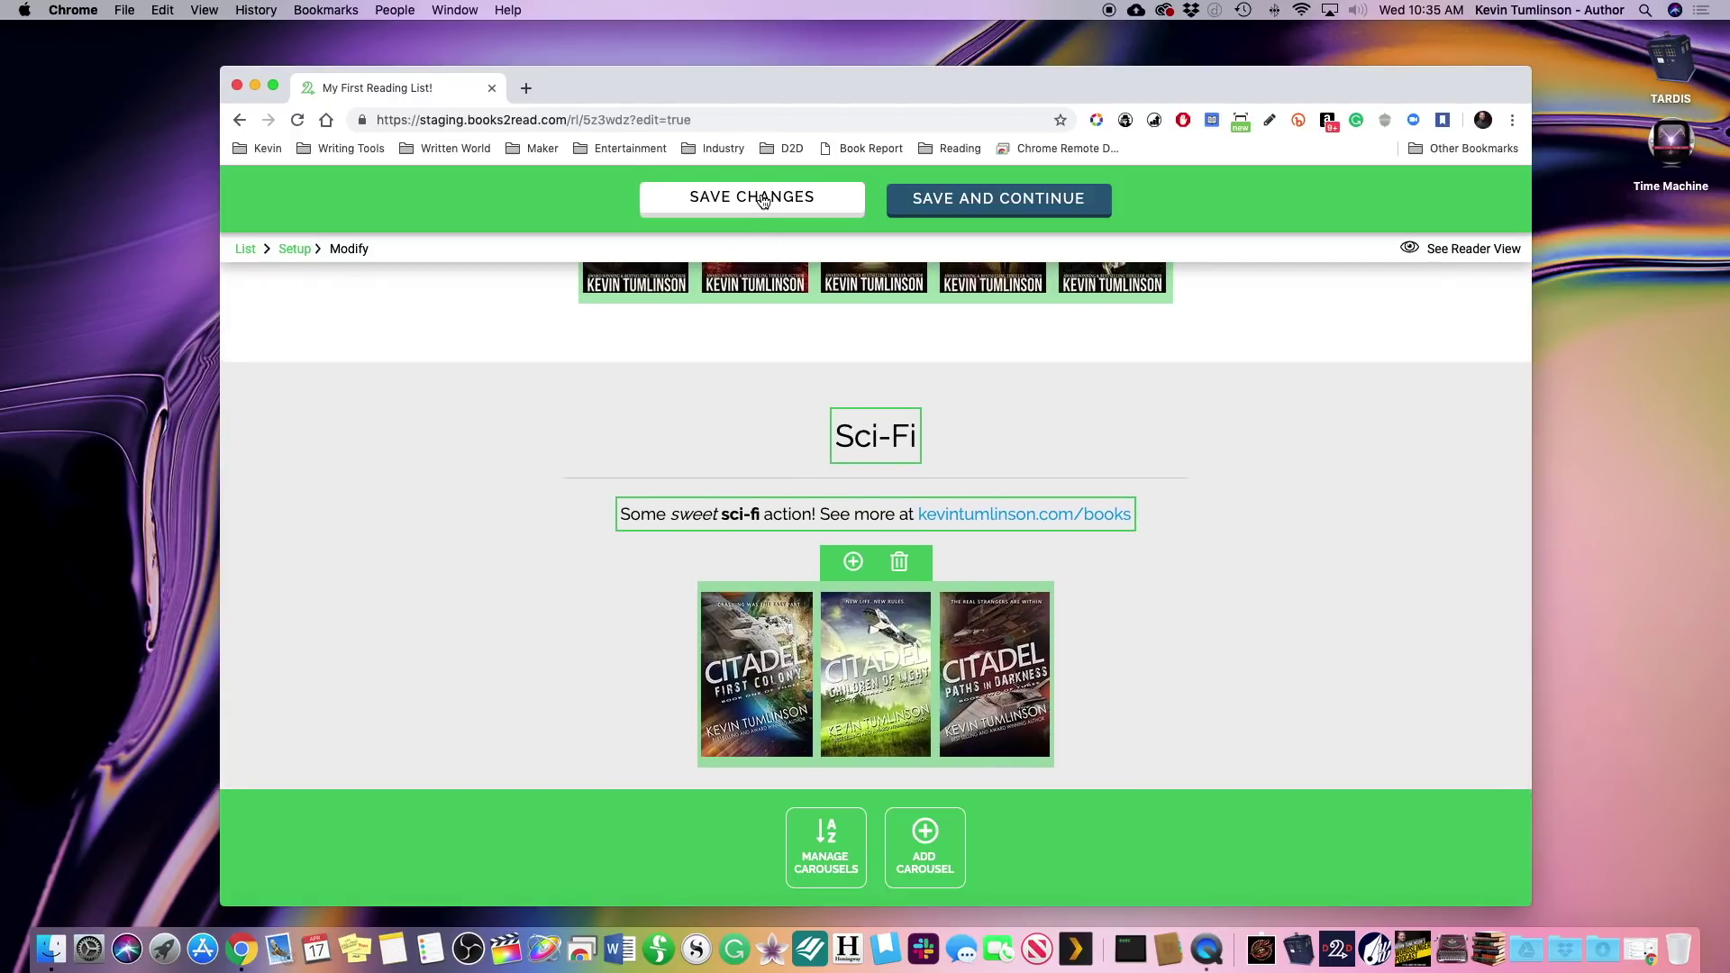
{"action": "left_click", "coordinate": [1440, 251]}
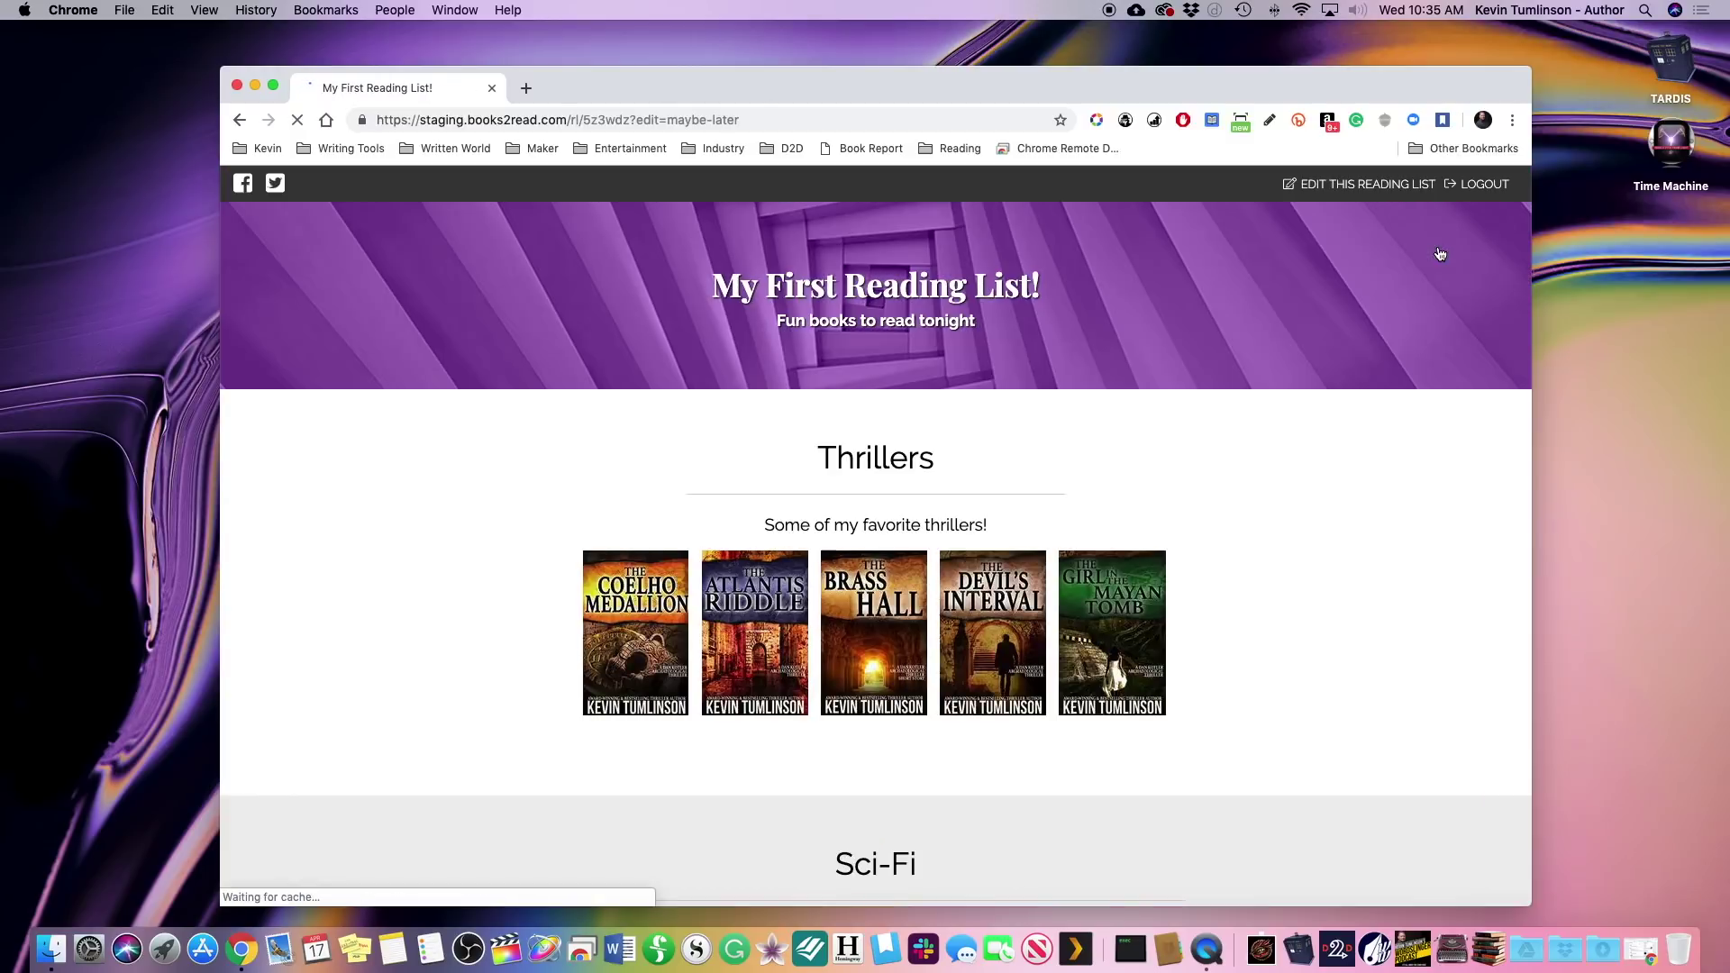
{"action": "scroll", "coordinate": [1280, 511], "scroll_direction": "down", "scroll_amount": 5}
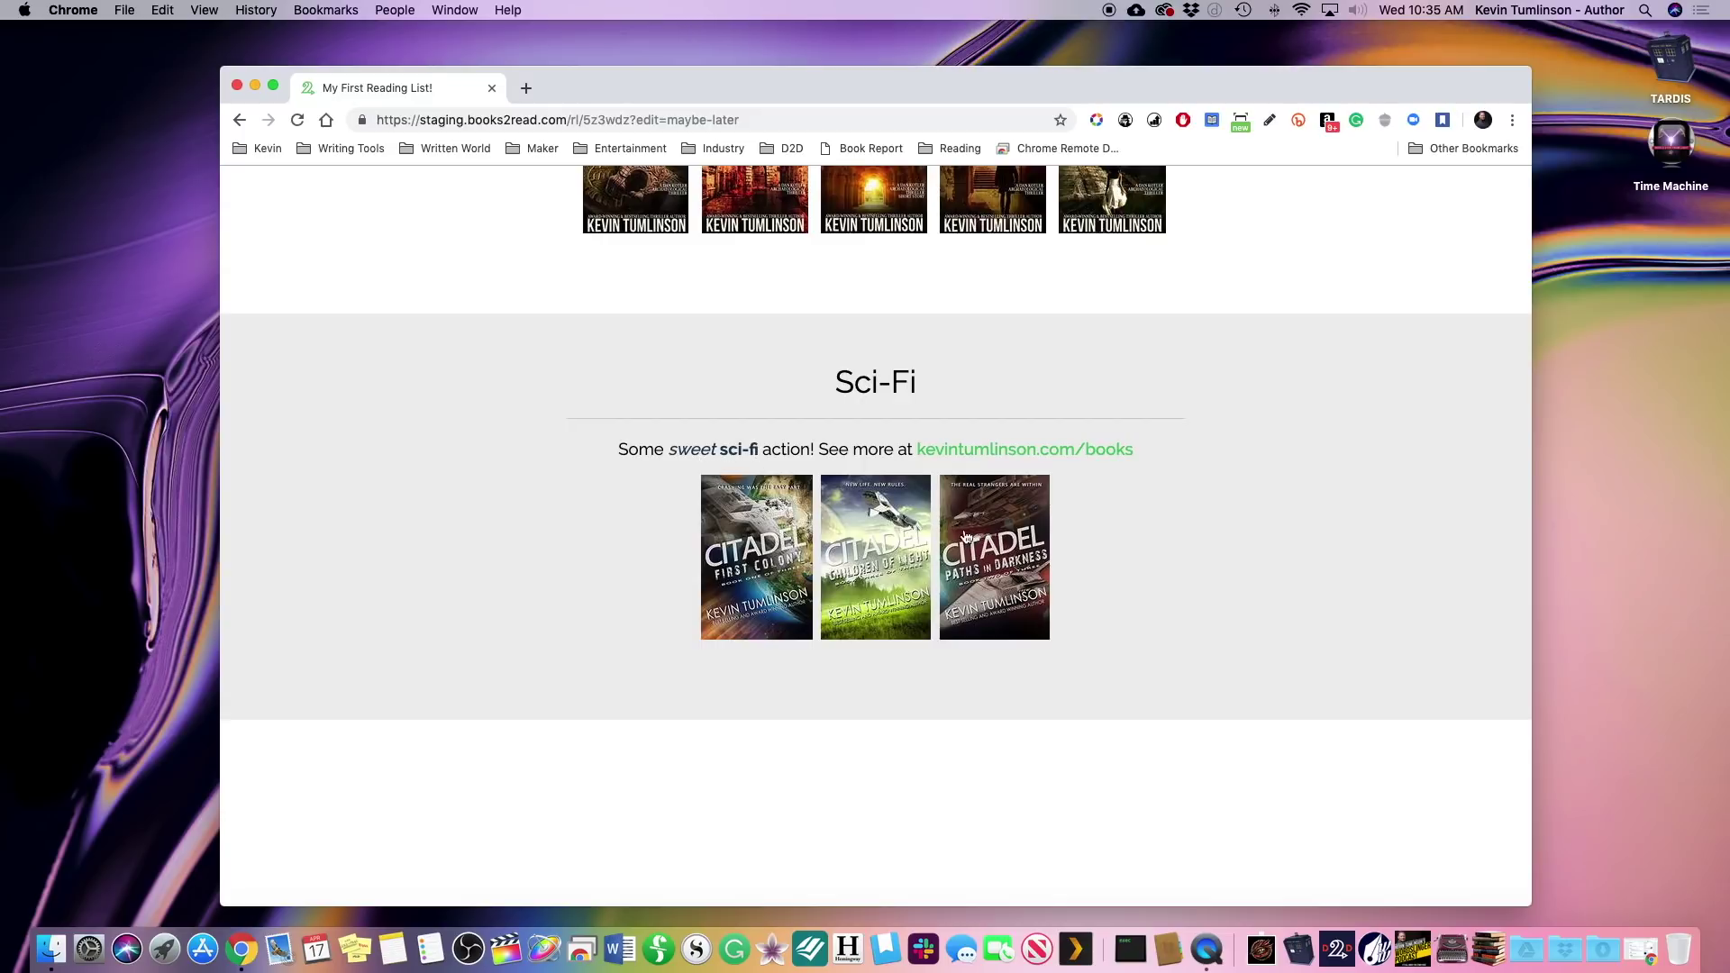
{"action": "left_click", "coordinate": [982, 452]}
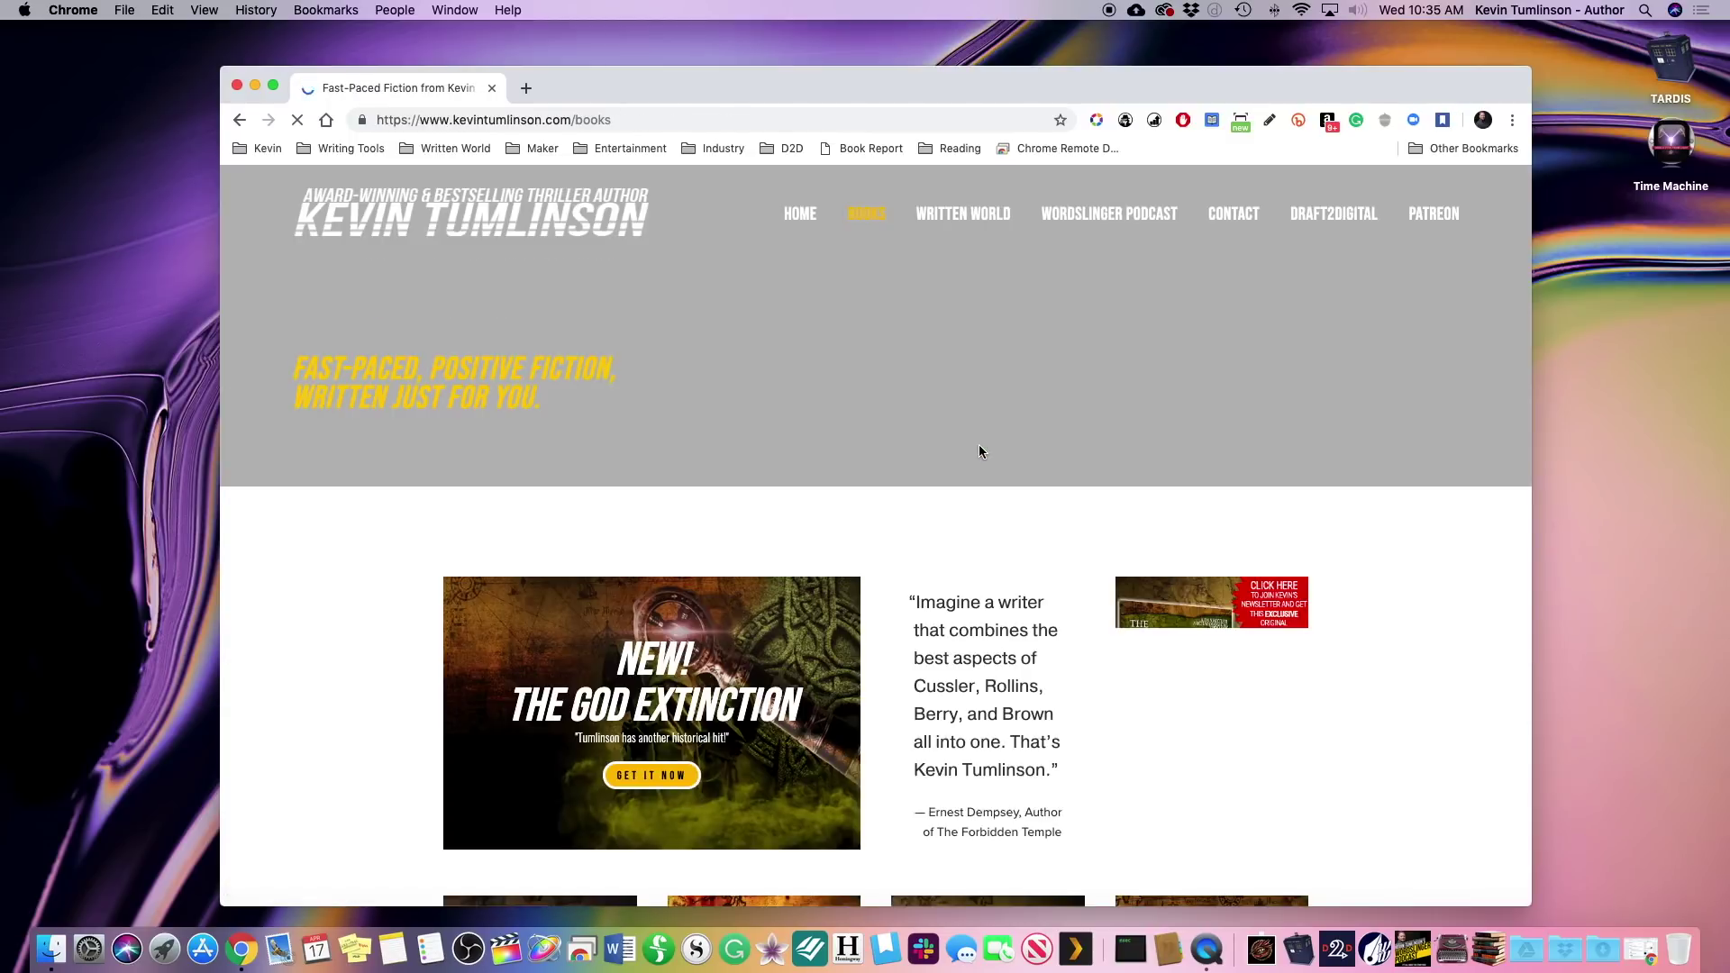
- Scroll down and back up the kevintumlinson.com books page
{"action": "scroll", "coordinate": [979, 445], "scroll_direction": "down", "scroll_amount": 10}
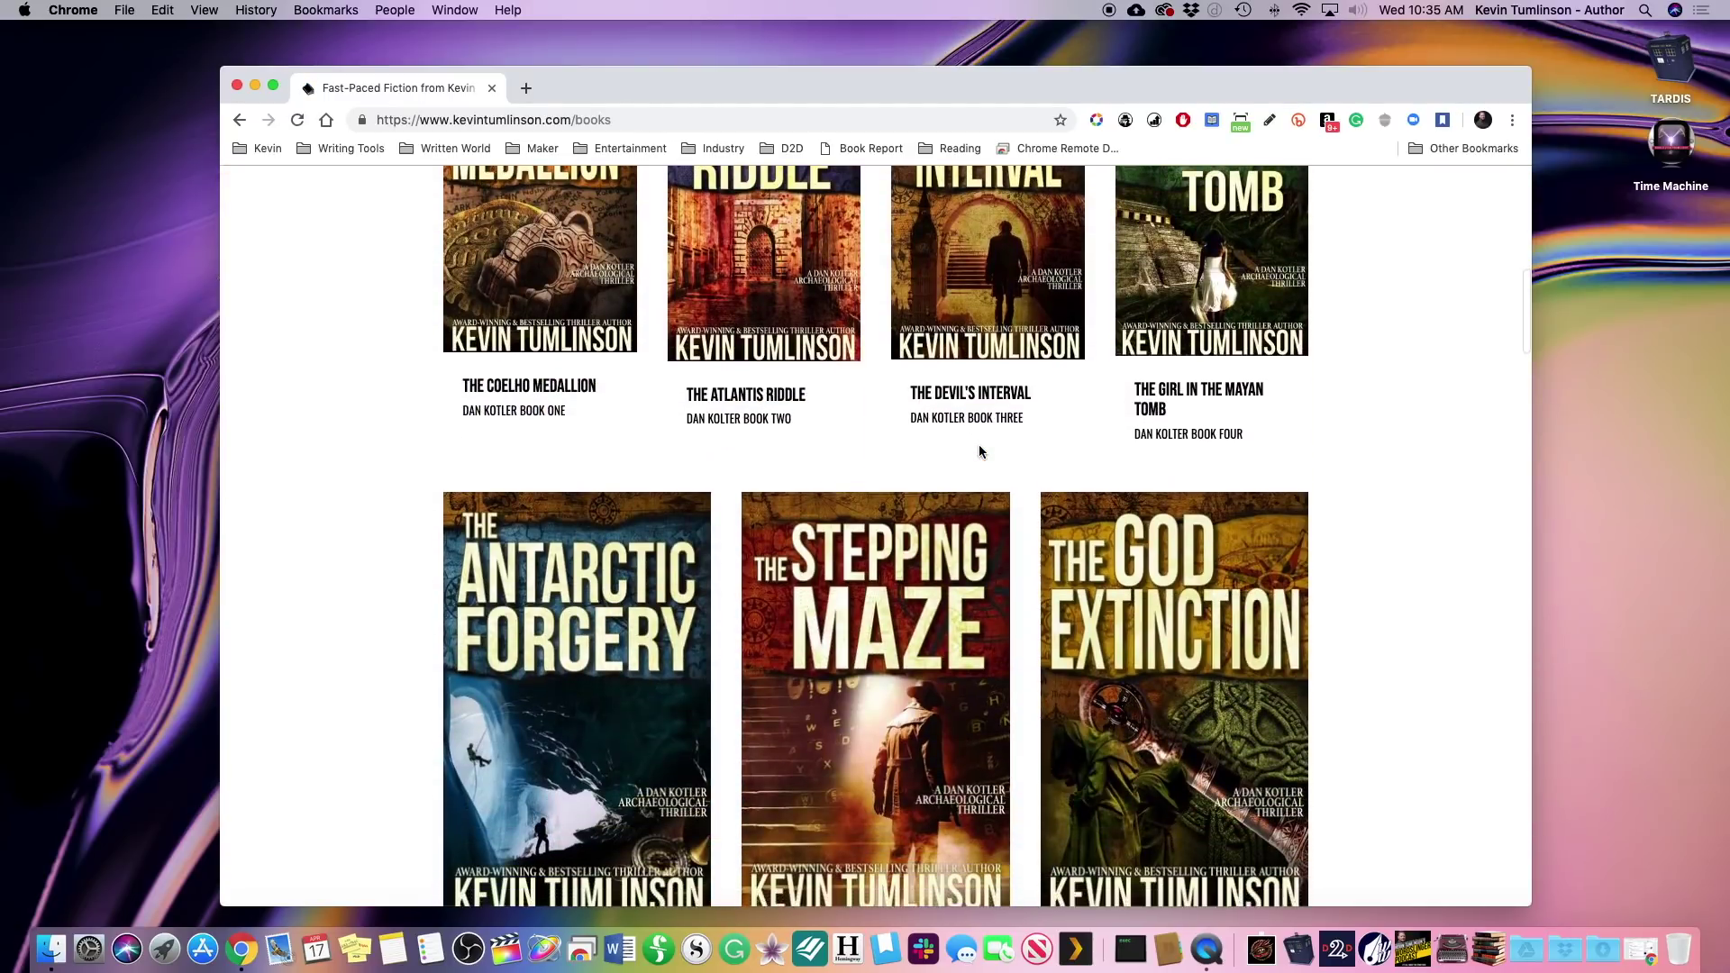
{"action": "scroll", "coordinate": [982, 451], "scroll_direction": "up", "scroll_amount": 15}
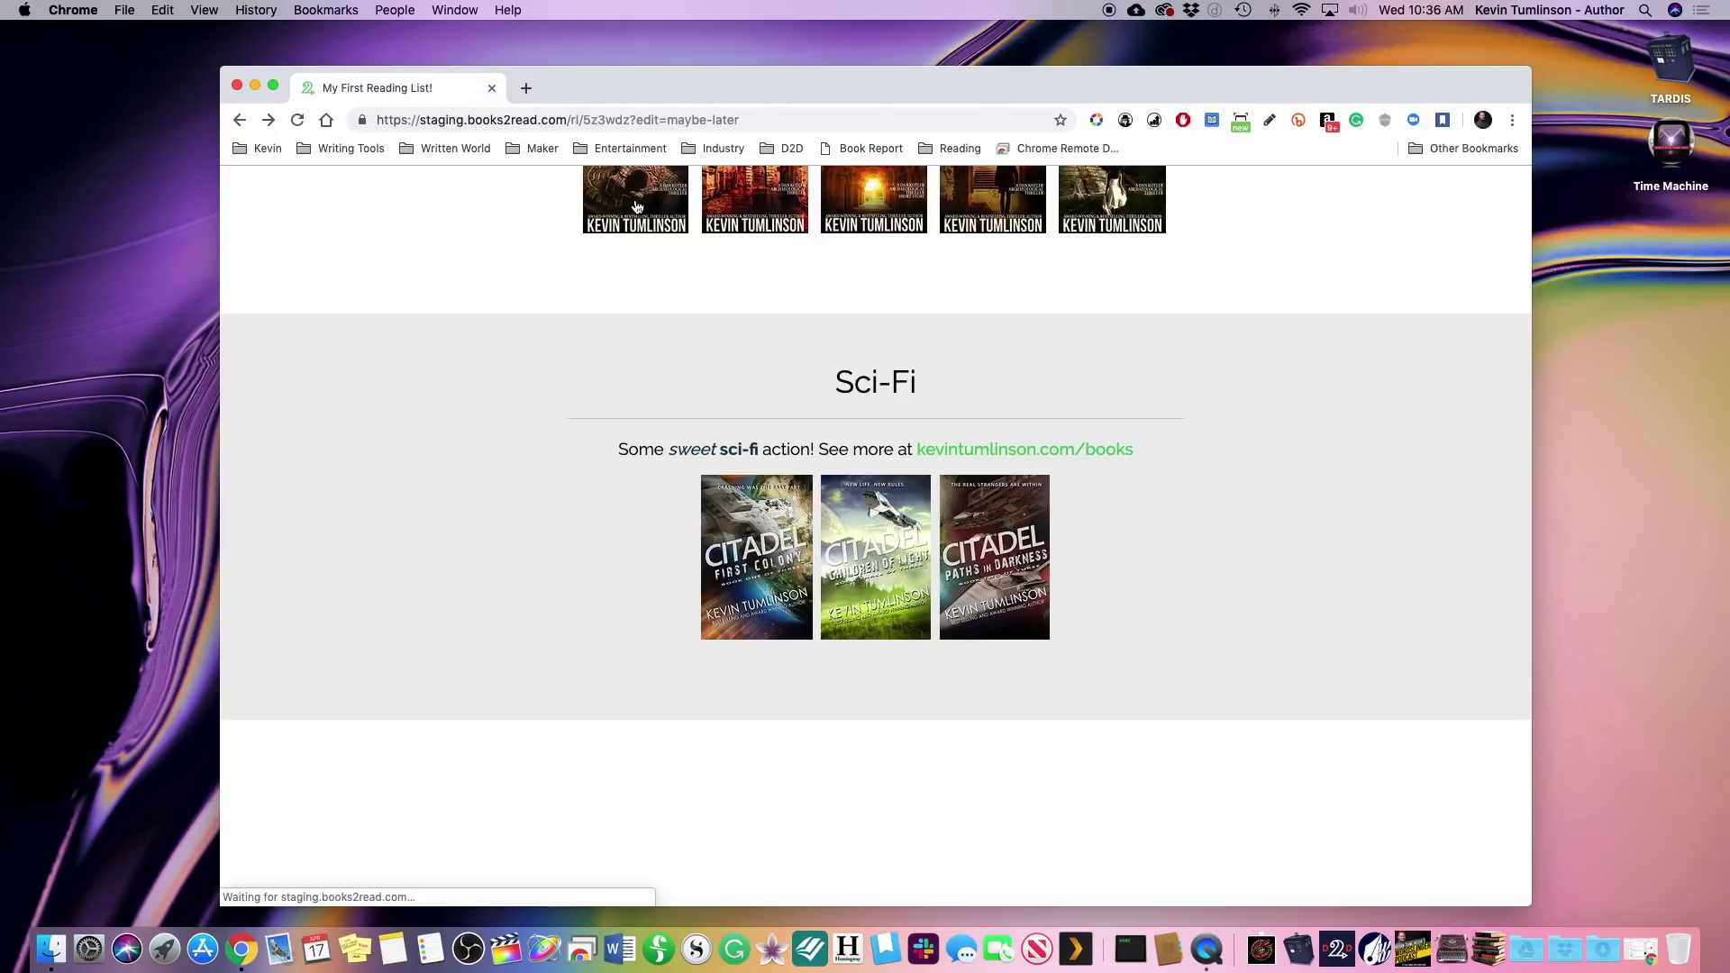
- Open 'My First Reading List!' for editing and scroll down to its Sci-Fi carousel
{"action": "scroll", "coordinate": [637, 208], "scroll_direction": "up", "scroll_amount": 5}
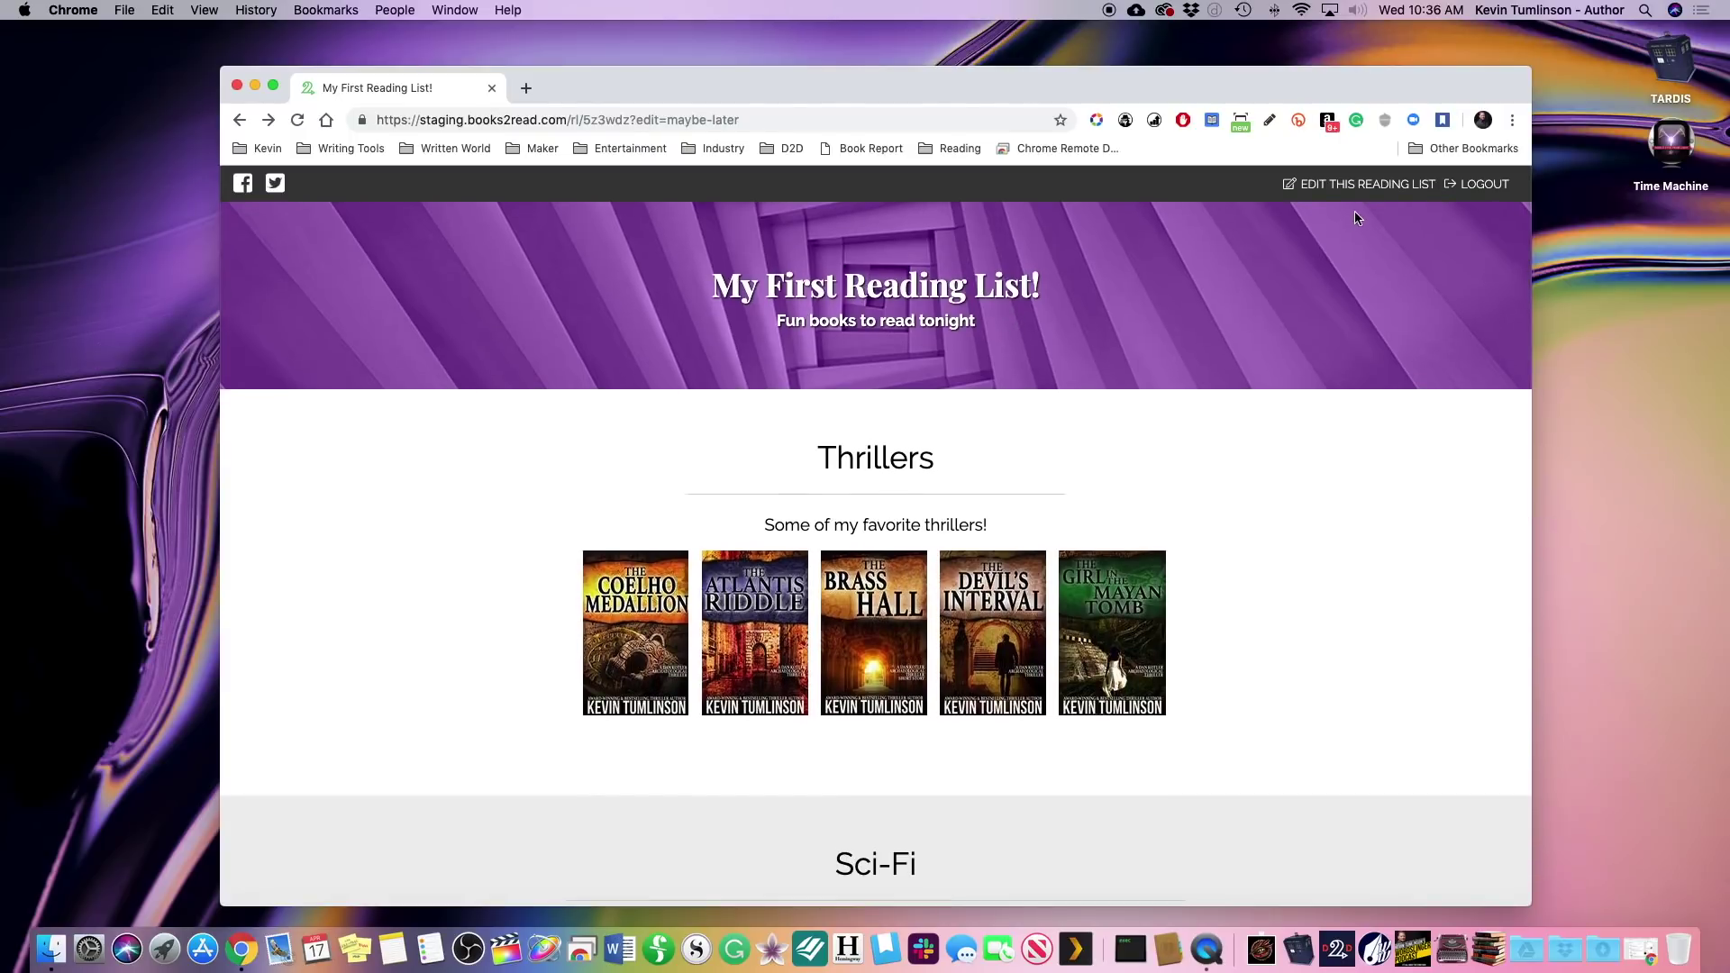
{"action": "left_click", "coordinate": [1352, 186]}
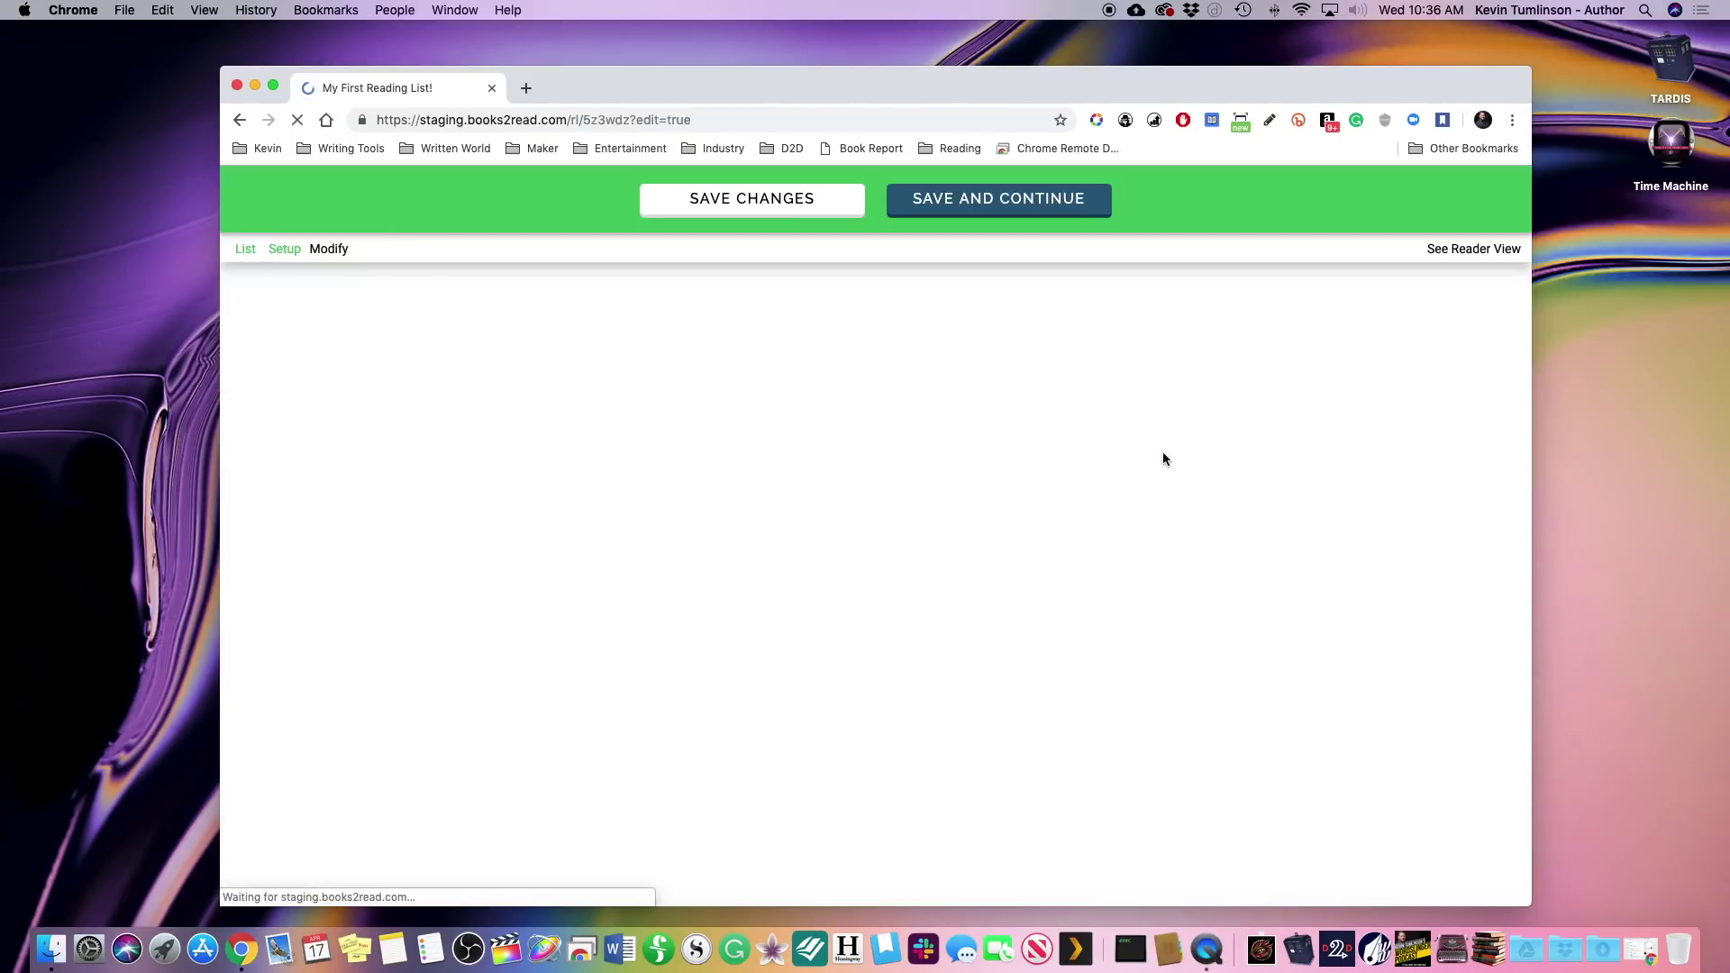
{"action": "scroll", "coordinate": [1120, 387], "scroll_direction": "down", "scroll_amount": 5}
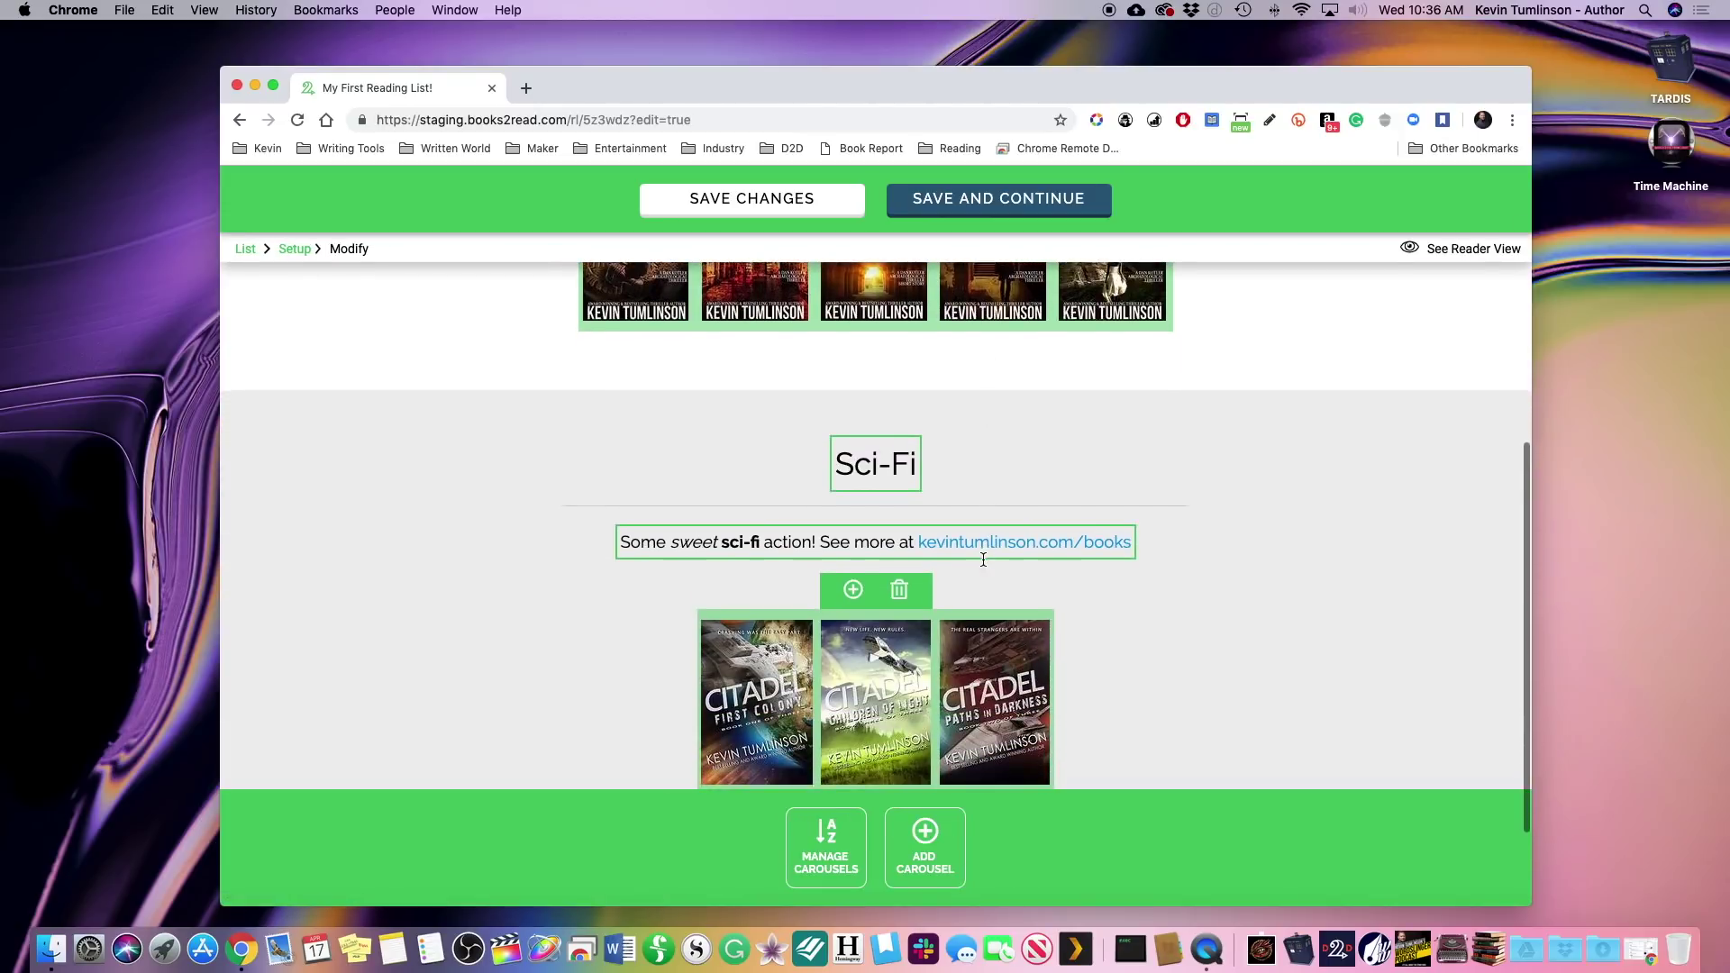
{"action": "scroll", "coordinate": [982, 558], "scroll_direction": "down", "scroll_amount": 2}
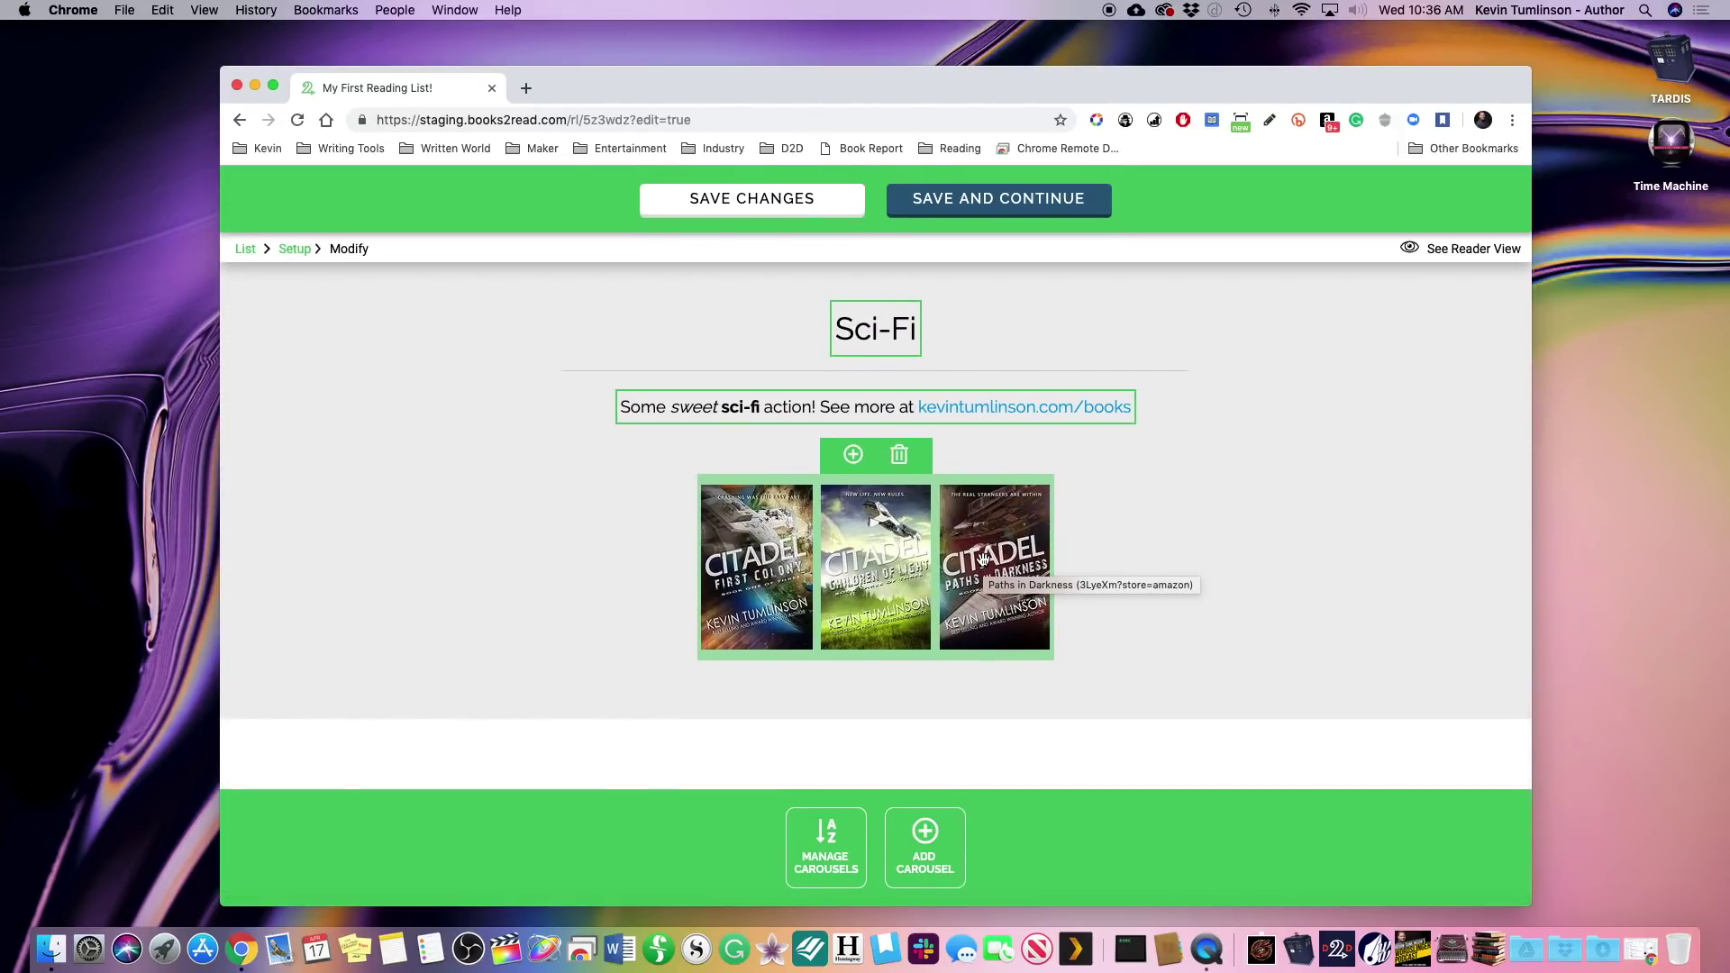
{"action": "scroll", "coordinate": [967, 646], "scroll_direction": "up", "scroll_amount": 2}
{"action": "scroll", "coordinate": [967, 646], "scroll_direction": "up", "scroll_amount": 3}
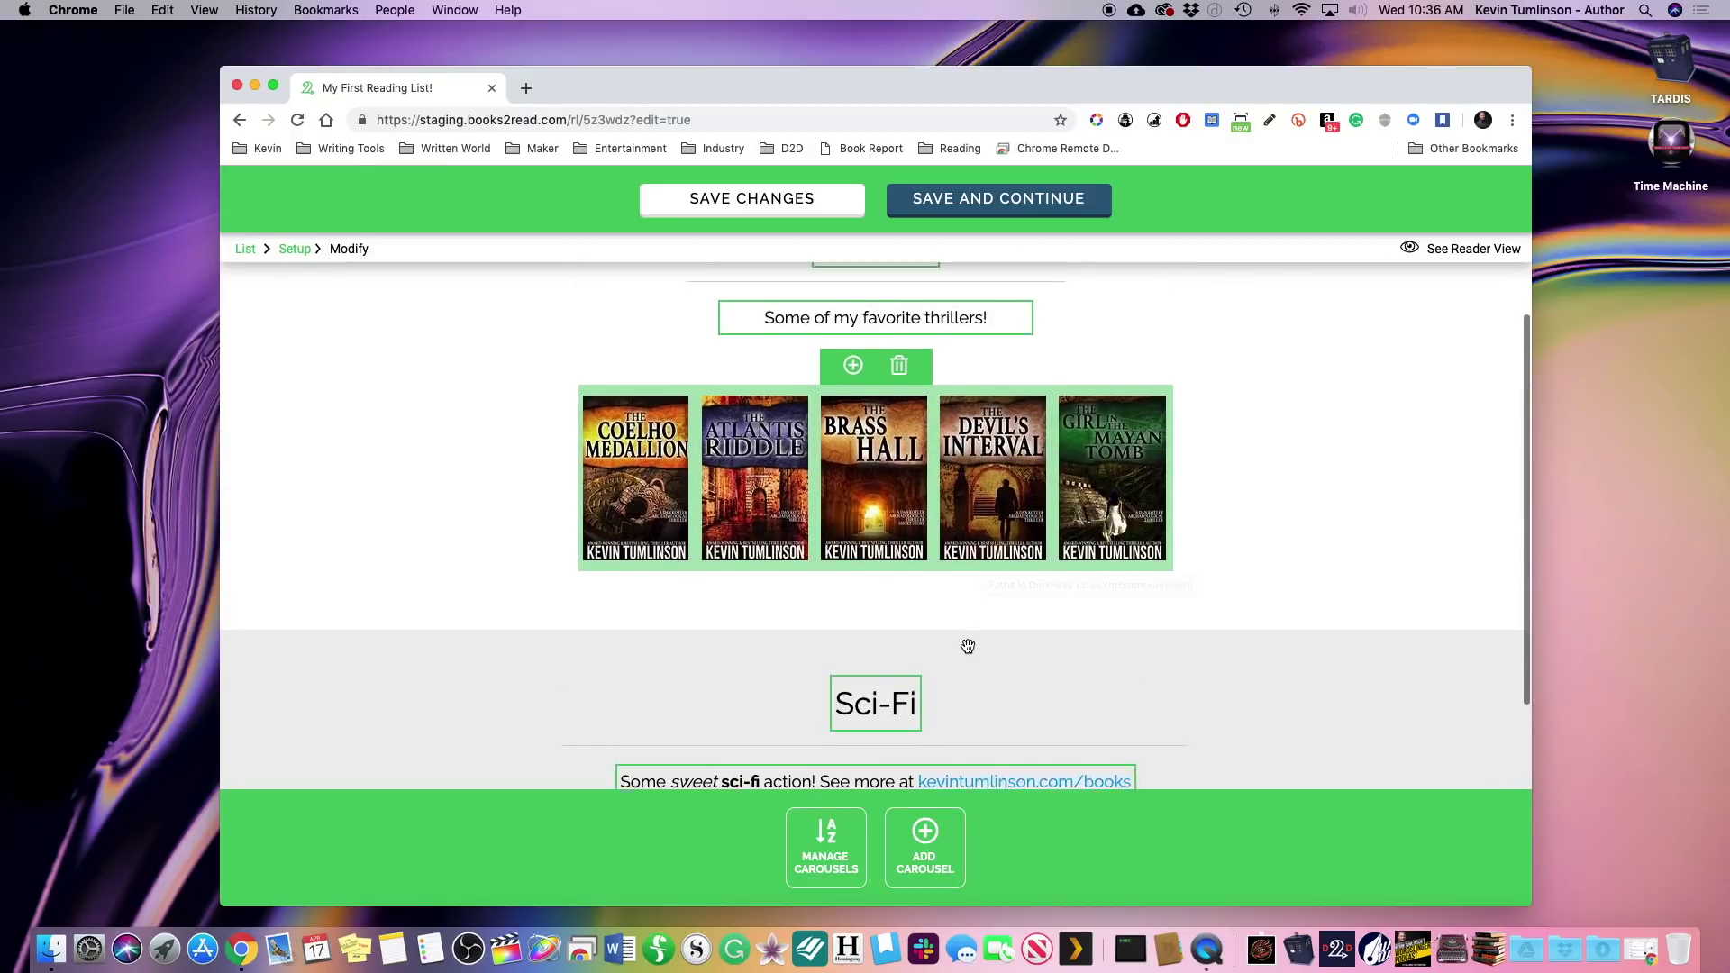
{"action": "scroll", "coordinate": [966, 645], "scroll_direction": "down", "scroll_amount": 5}
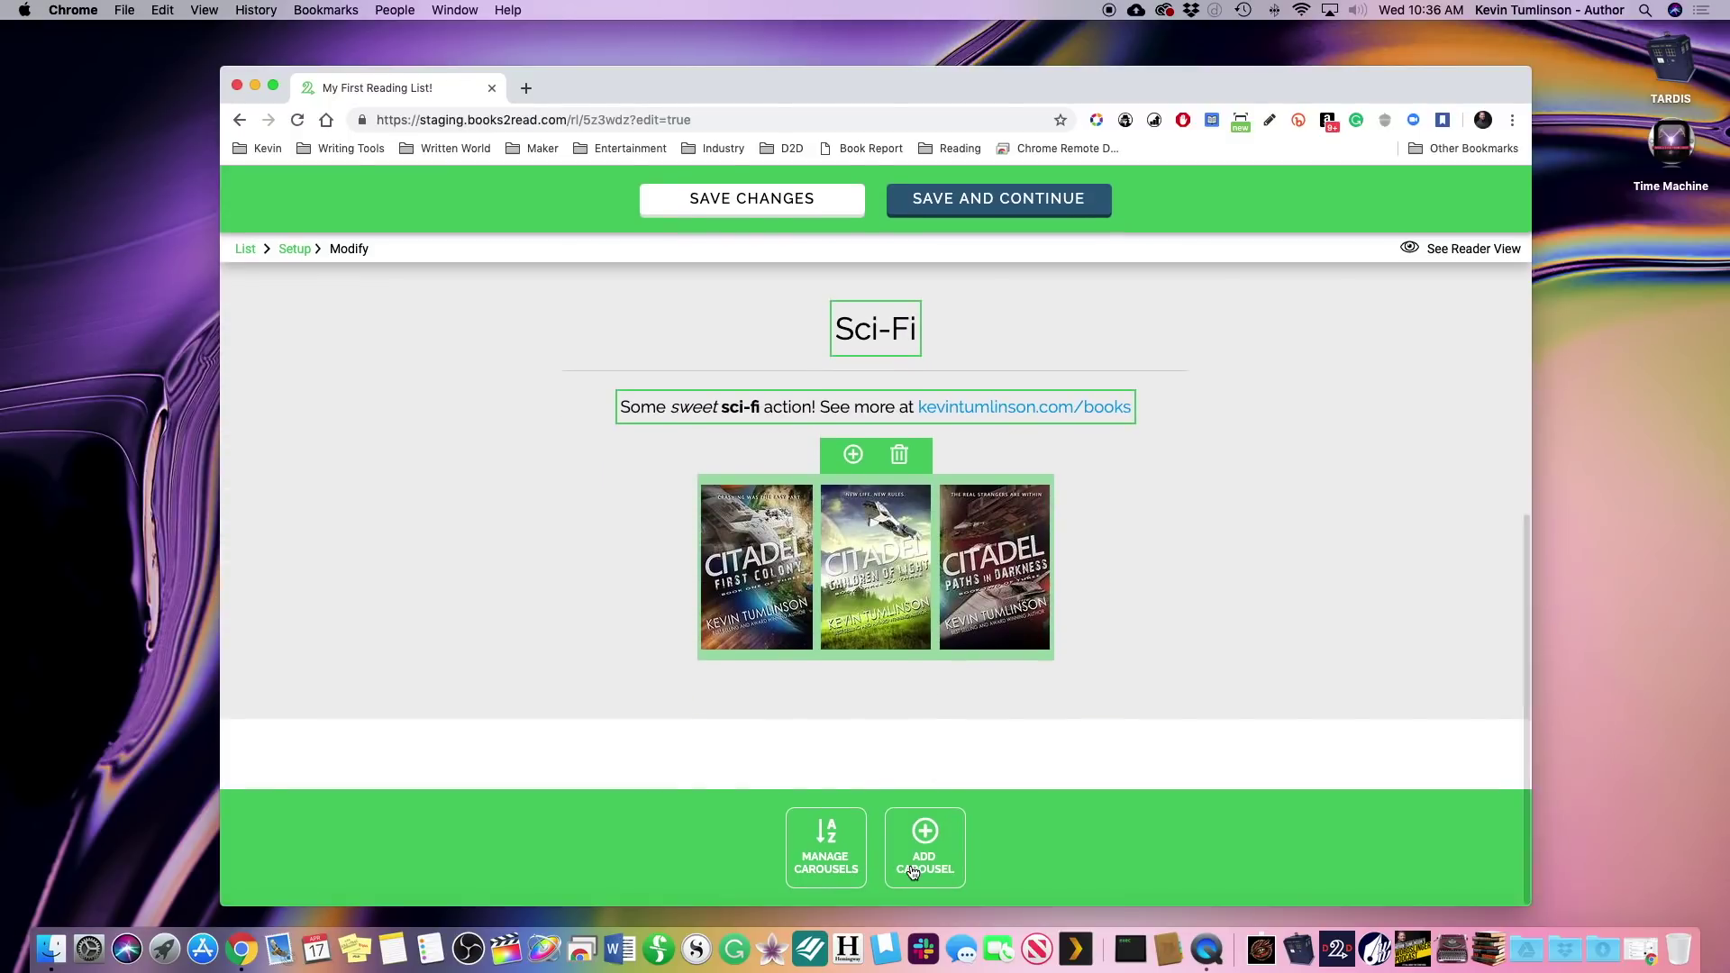
- Create a new carousel, rename it 'Random Books', and describe it as 'Misc. Books I Dig'
{"action": "left_click", "coordinate": [916, 865]}
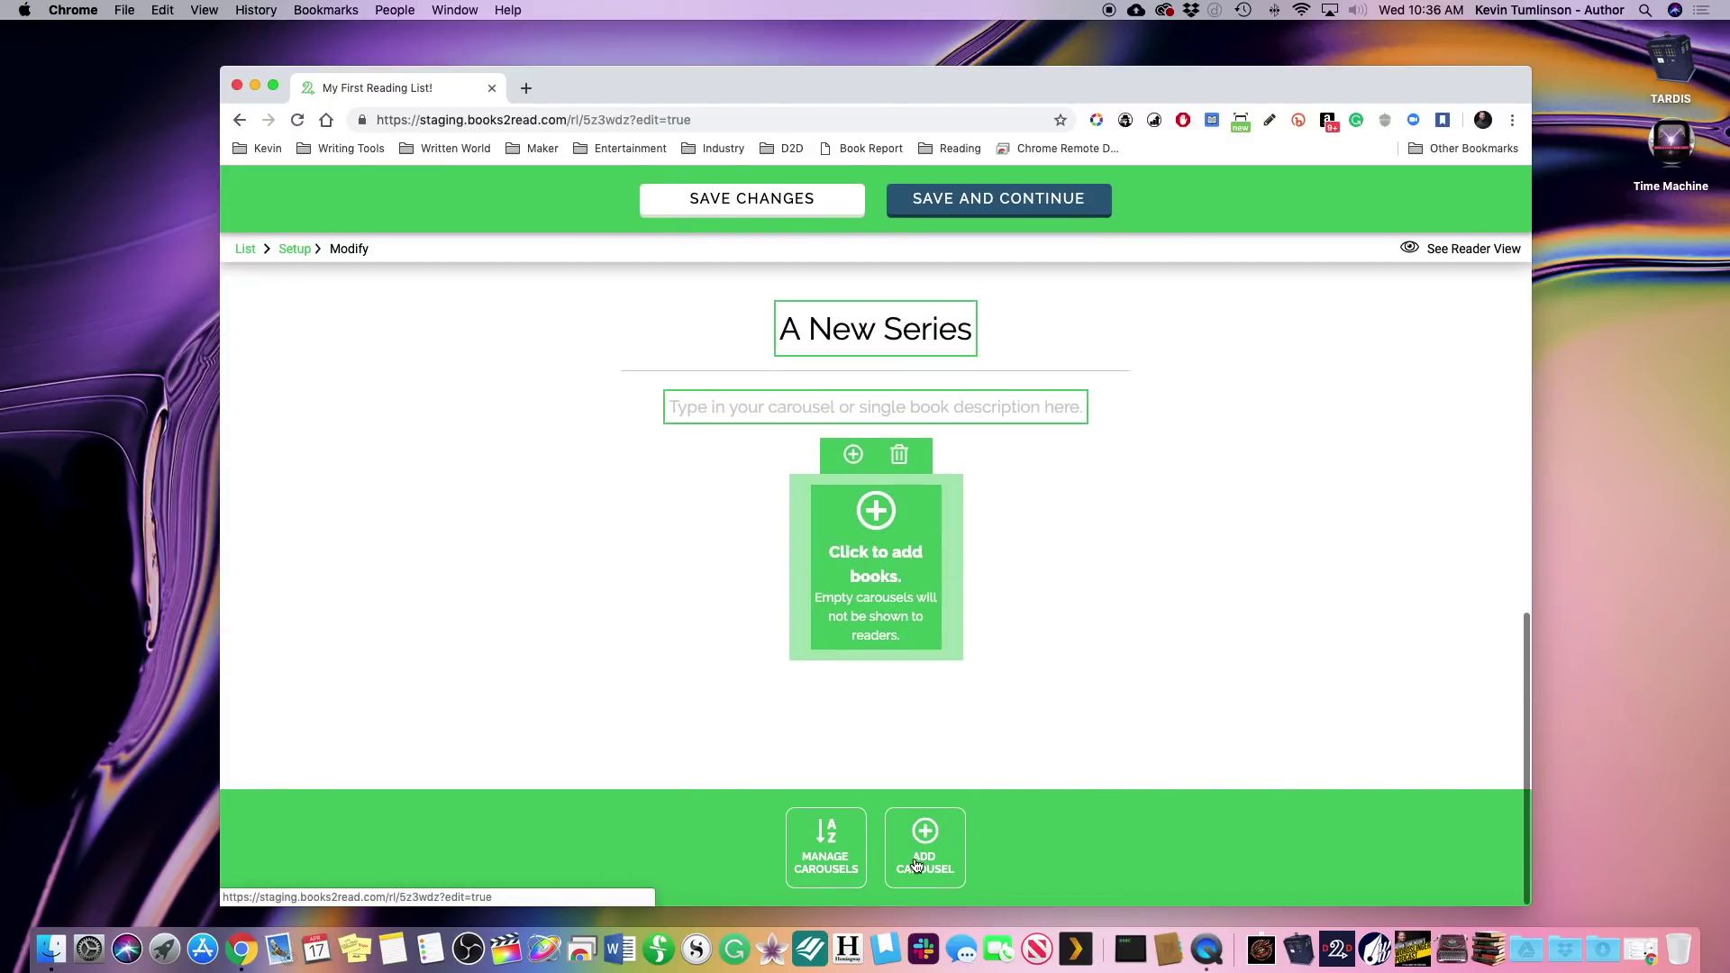
{"action": "left_click", "coordinate": [949, 416]}
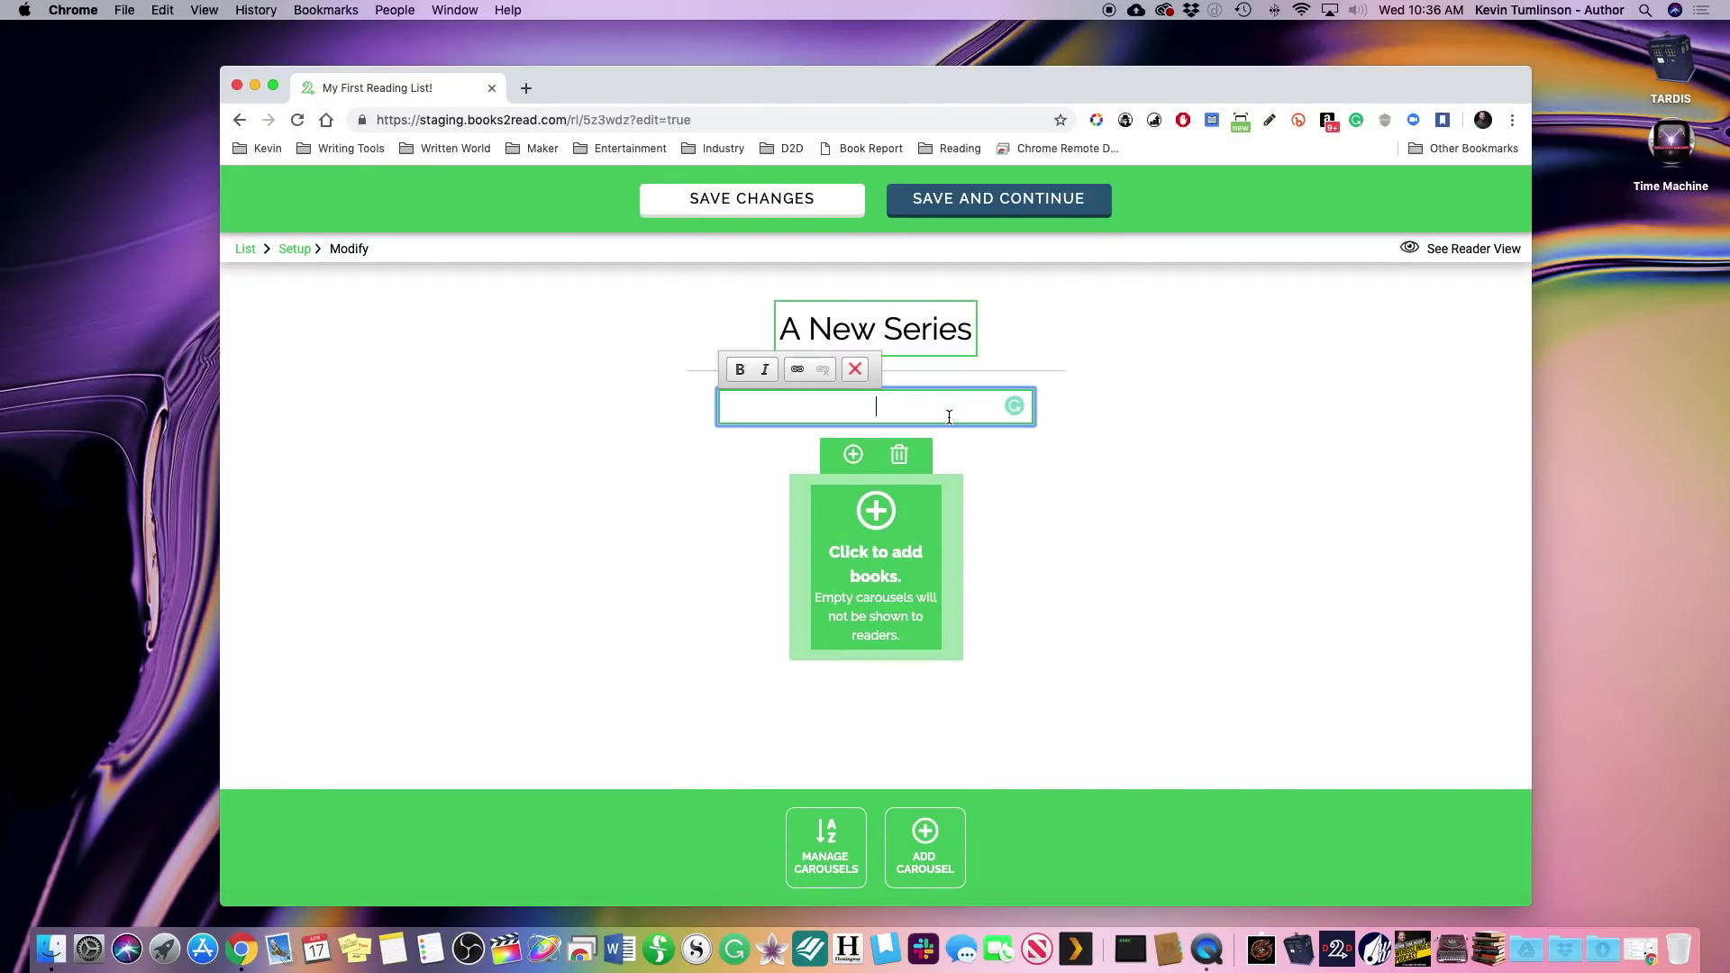
{"action": "left_click", "coordinate": [1147, 379]}
{"action": "left_click", "coordinate": [960, 330]}
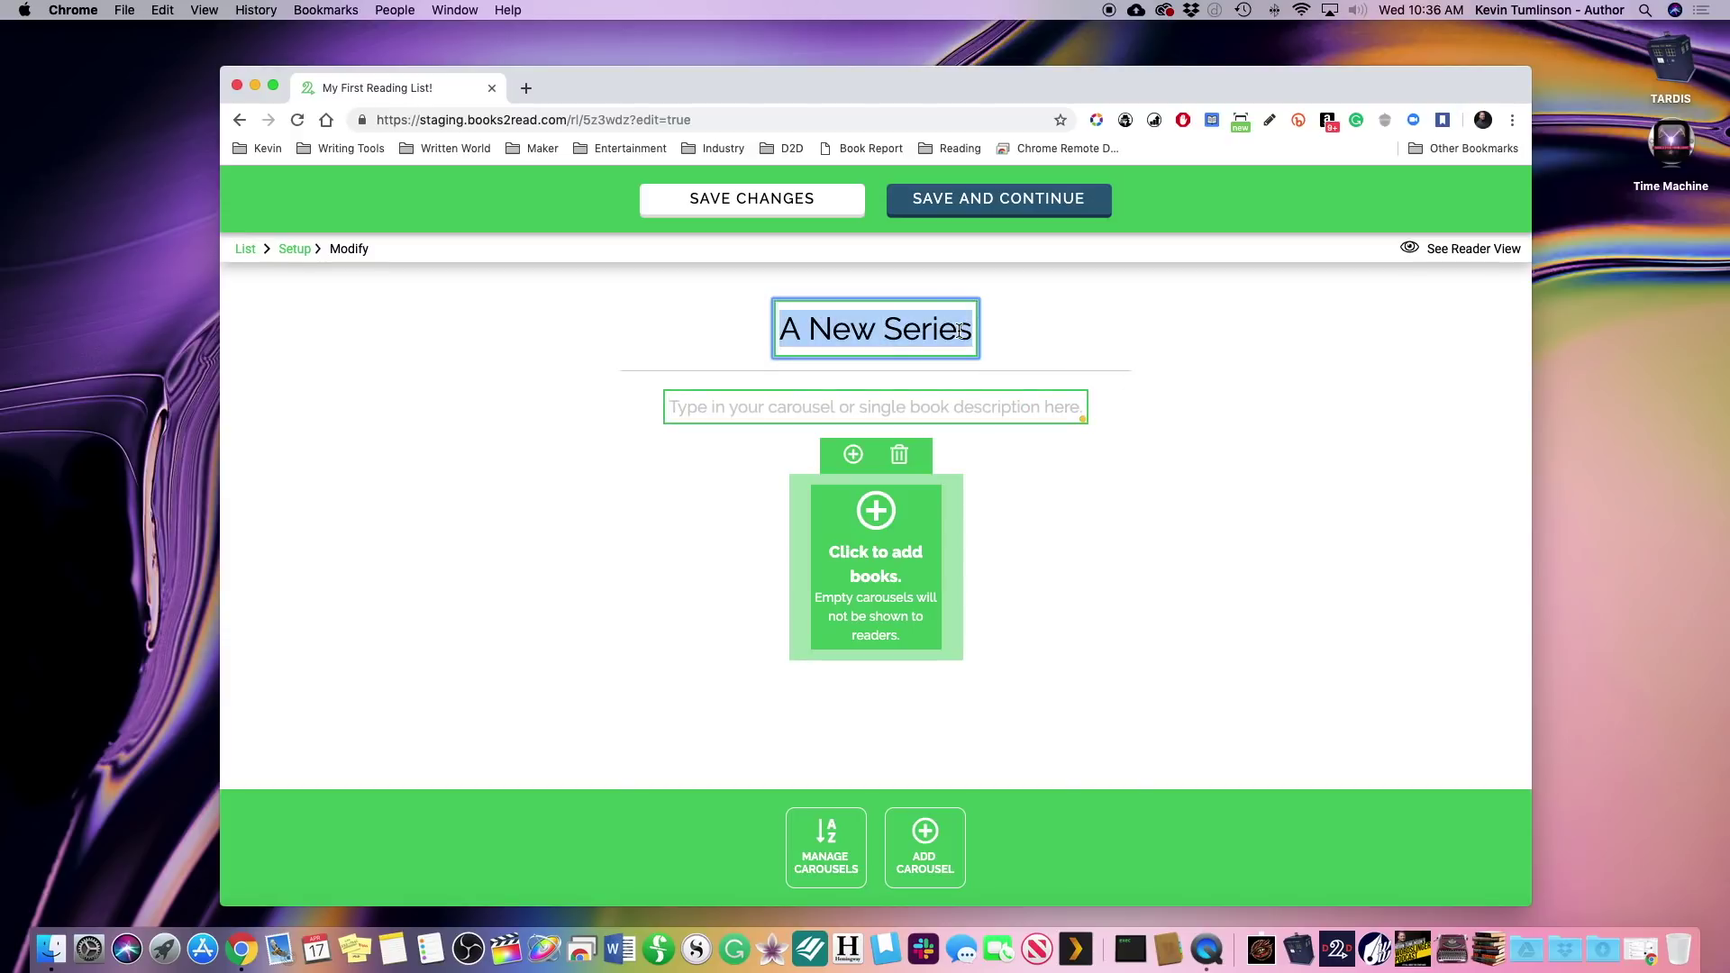
{"action": "type", "text": "Rad"}
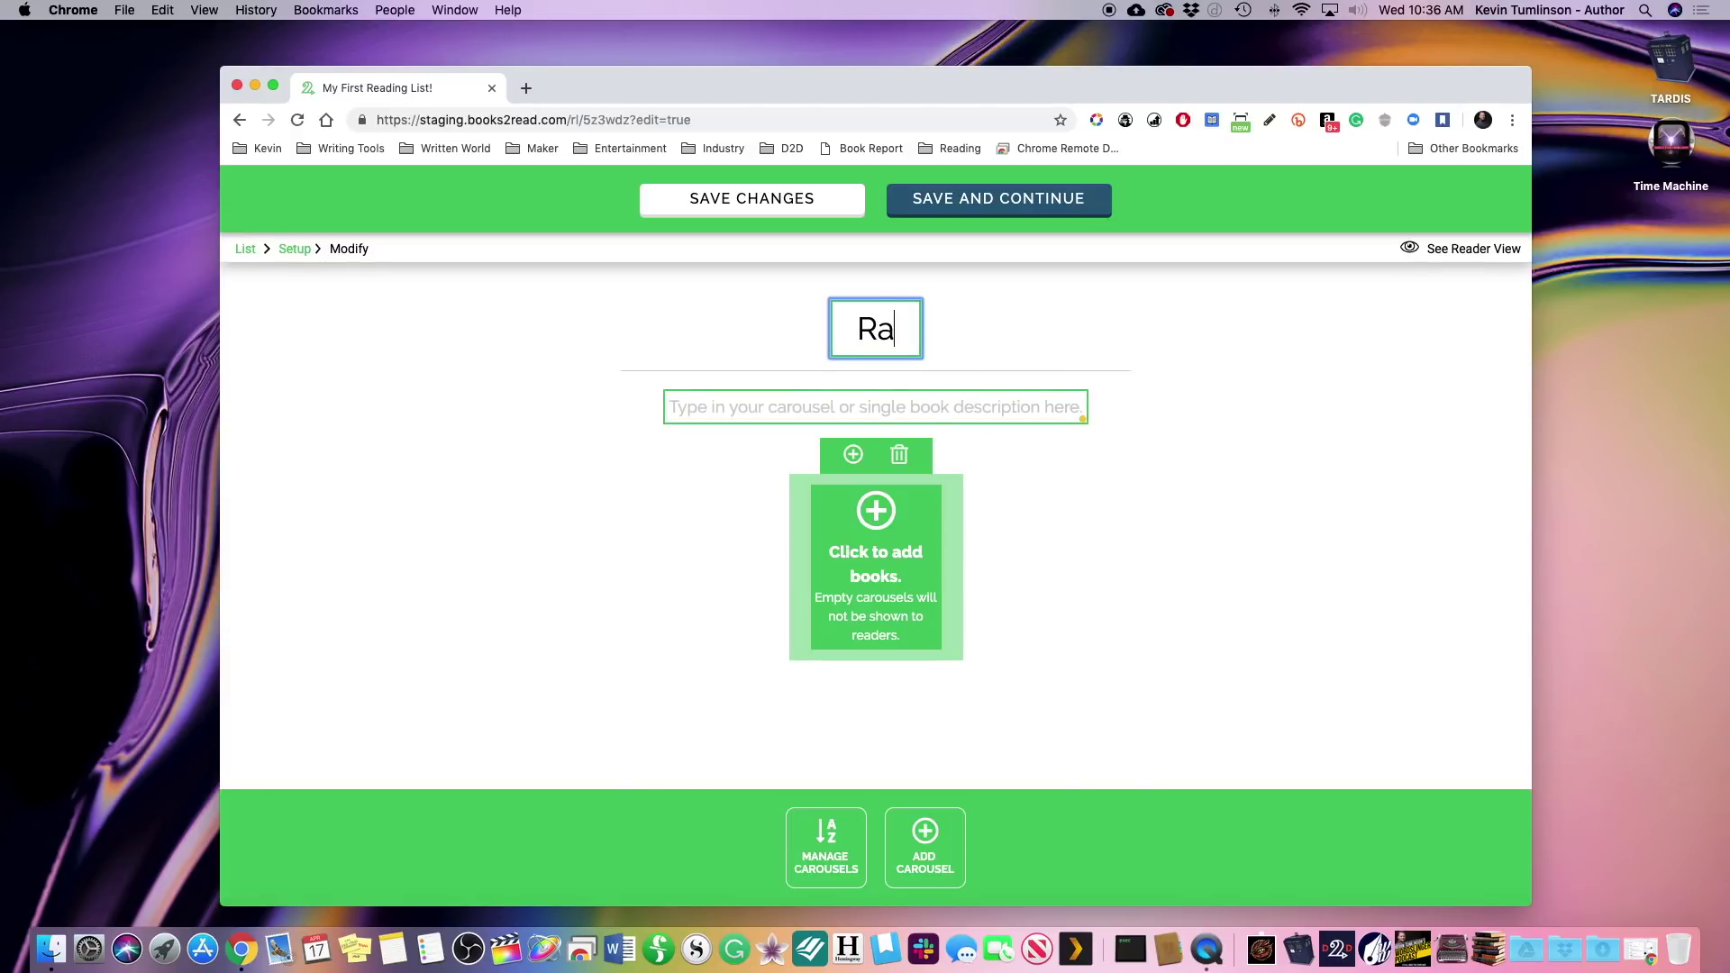
{"action": "key", "text": "BackSpace"}
{"action": "key", "text": "BackSpace"}
{"action": "type", "text": "andom Books"}
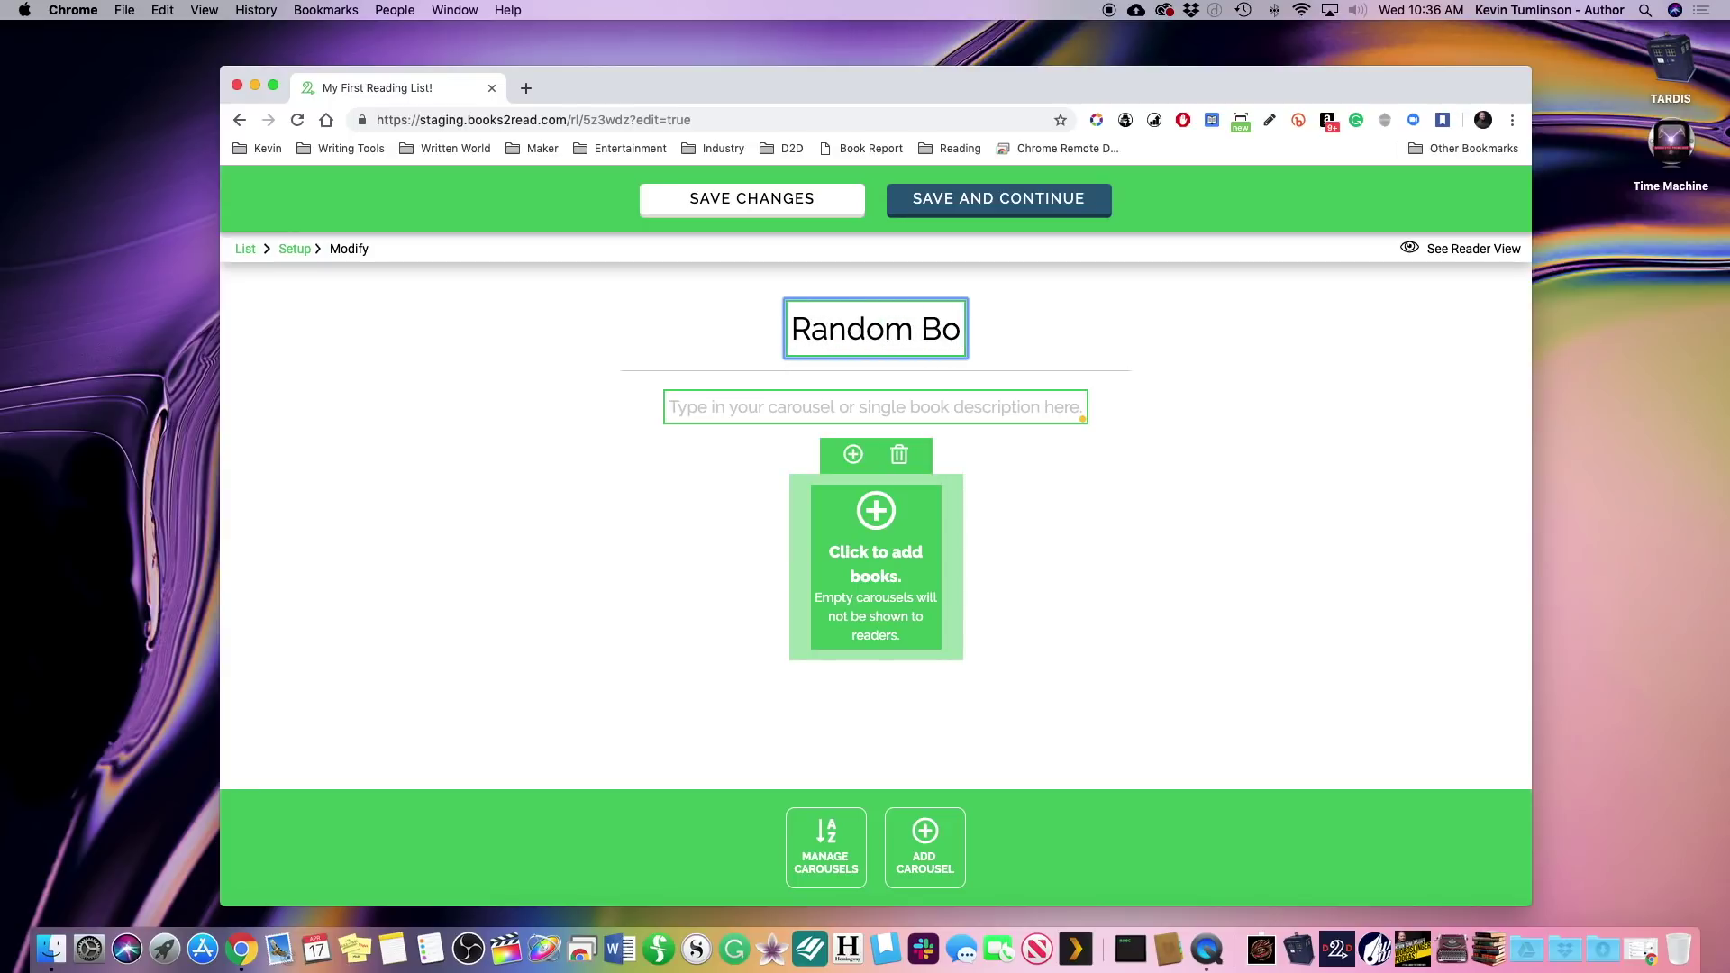
{"action": "left_click", "coordinate": [857, 410]}
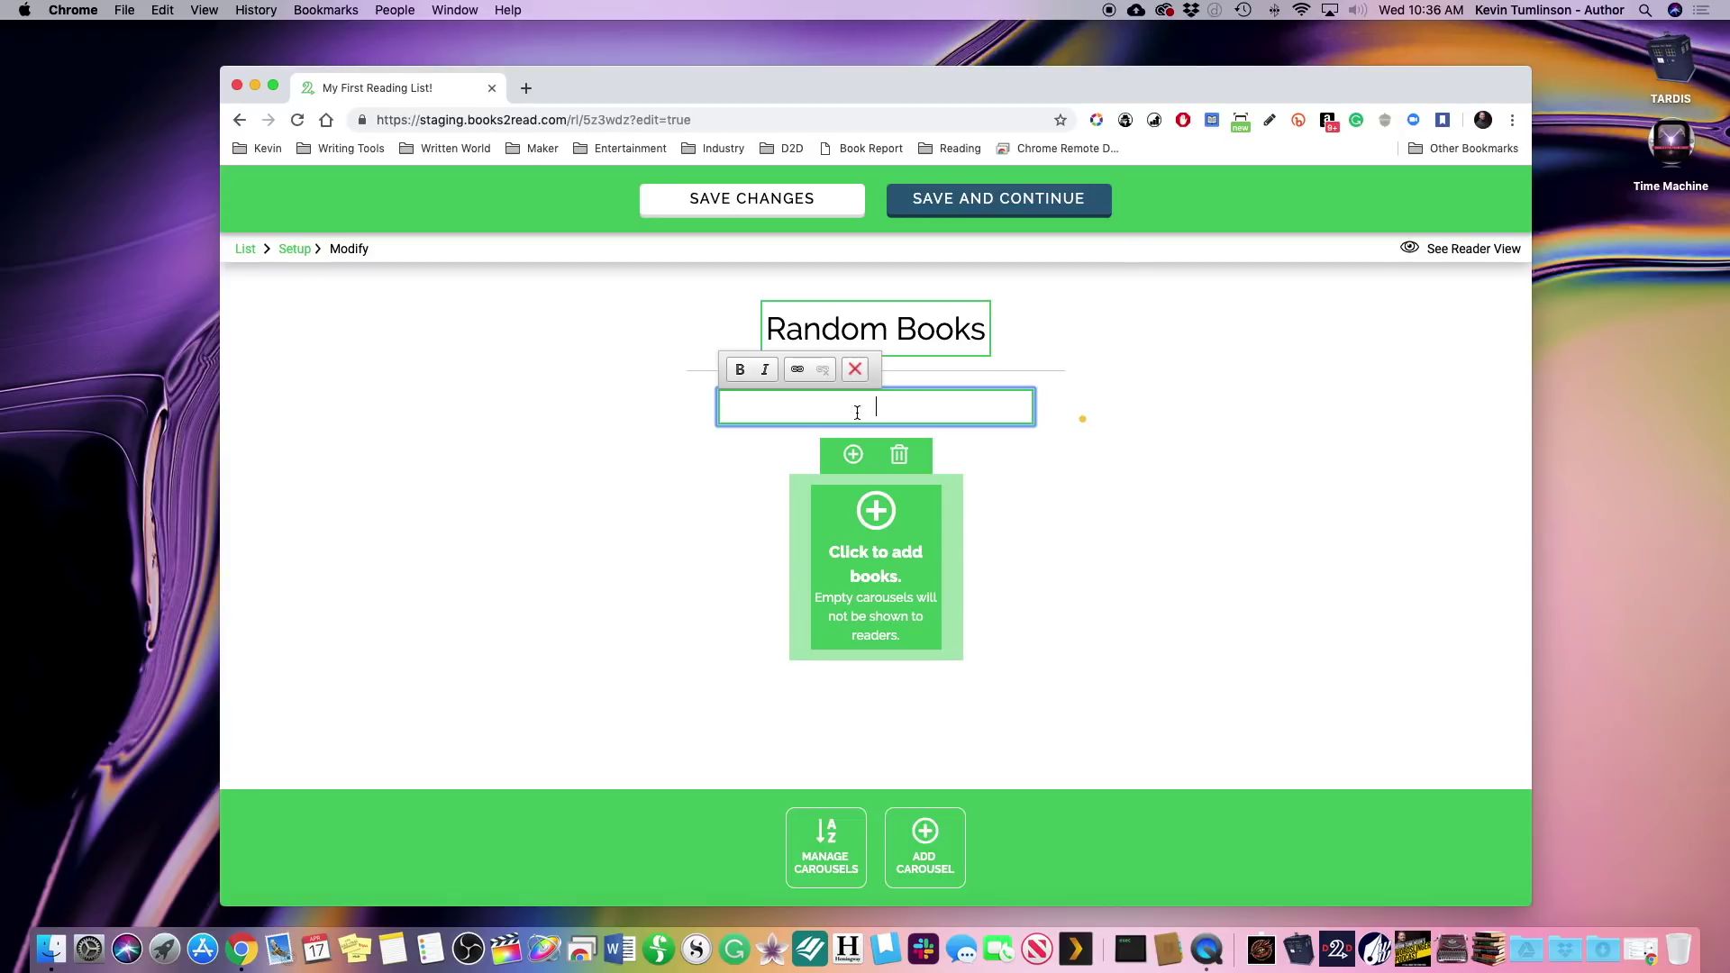
{"action": "type", "text": "Misc. Books I Dig"}
- Open the carousel's book search, search 'Tumlinson', then clear it to list all books
{"action": "left_click", "coordinate": [869, 526]}
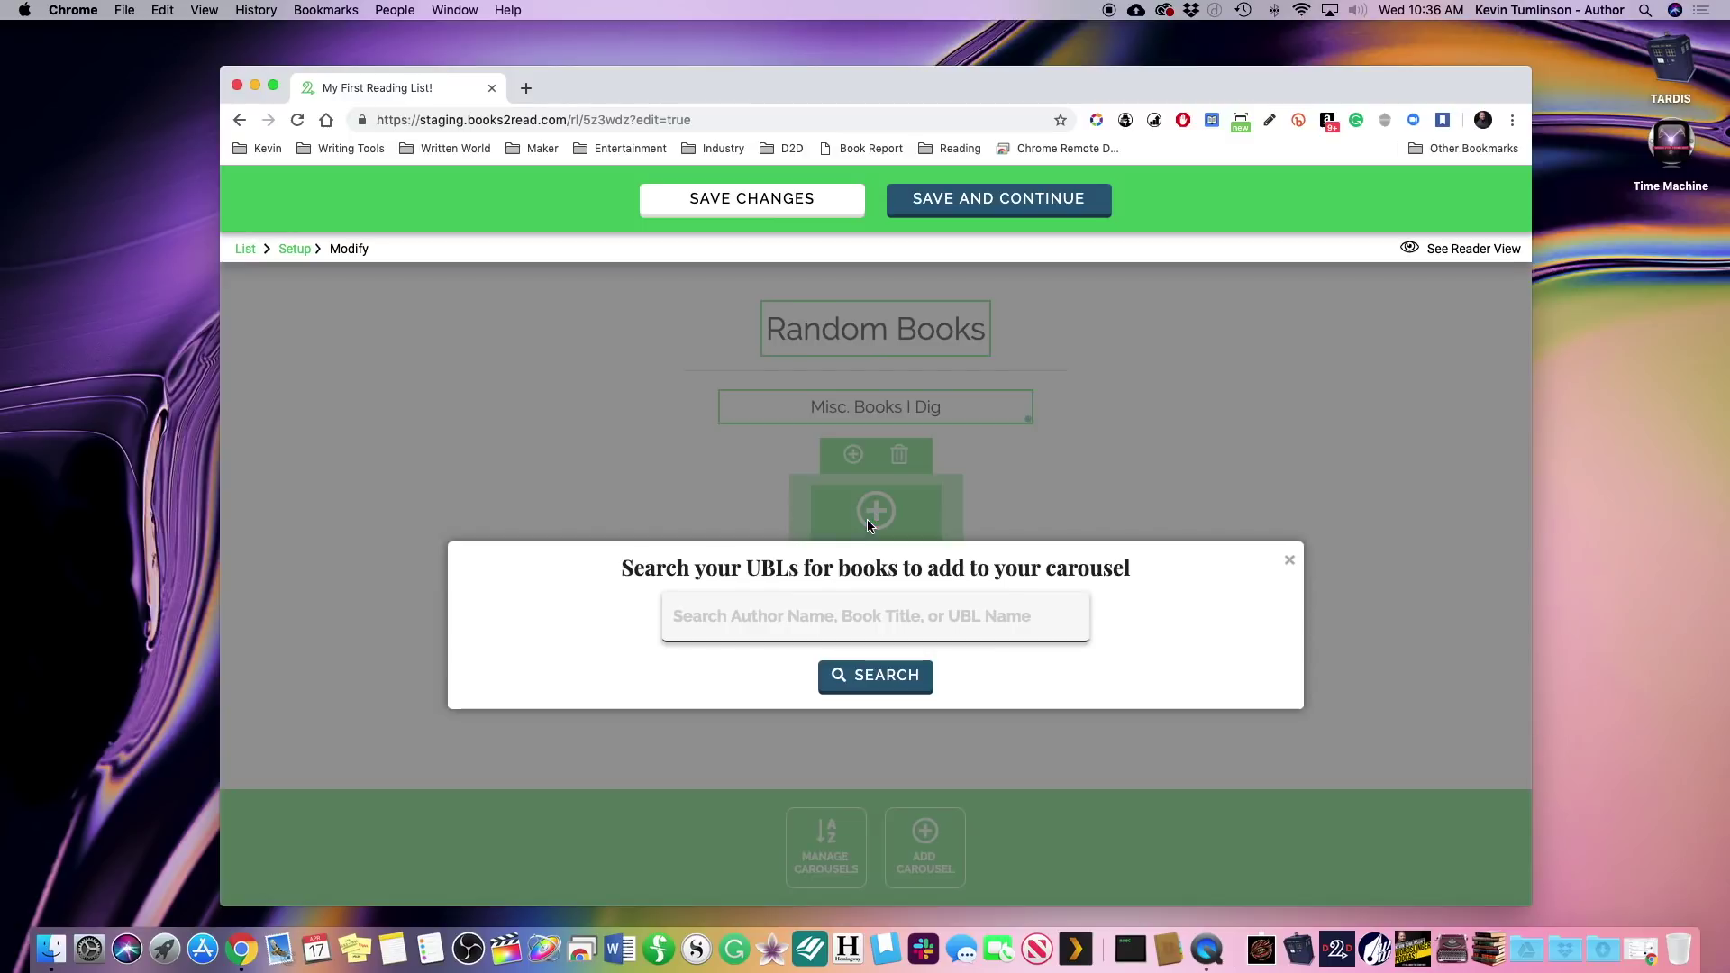
{"action": "left_click", "coordinate": [898, 602]}
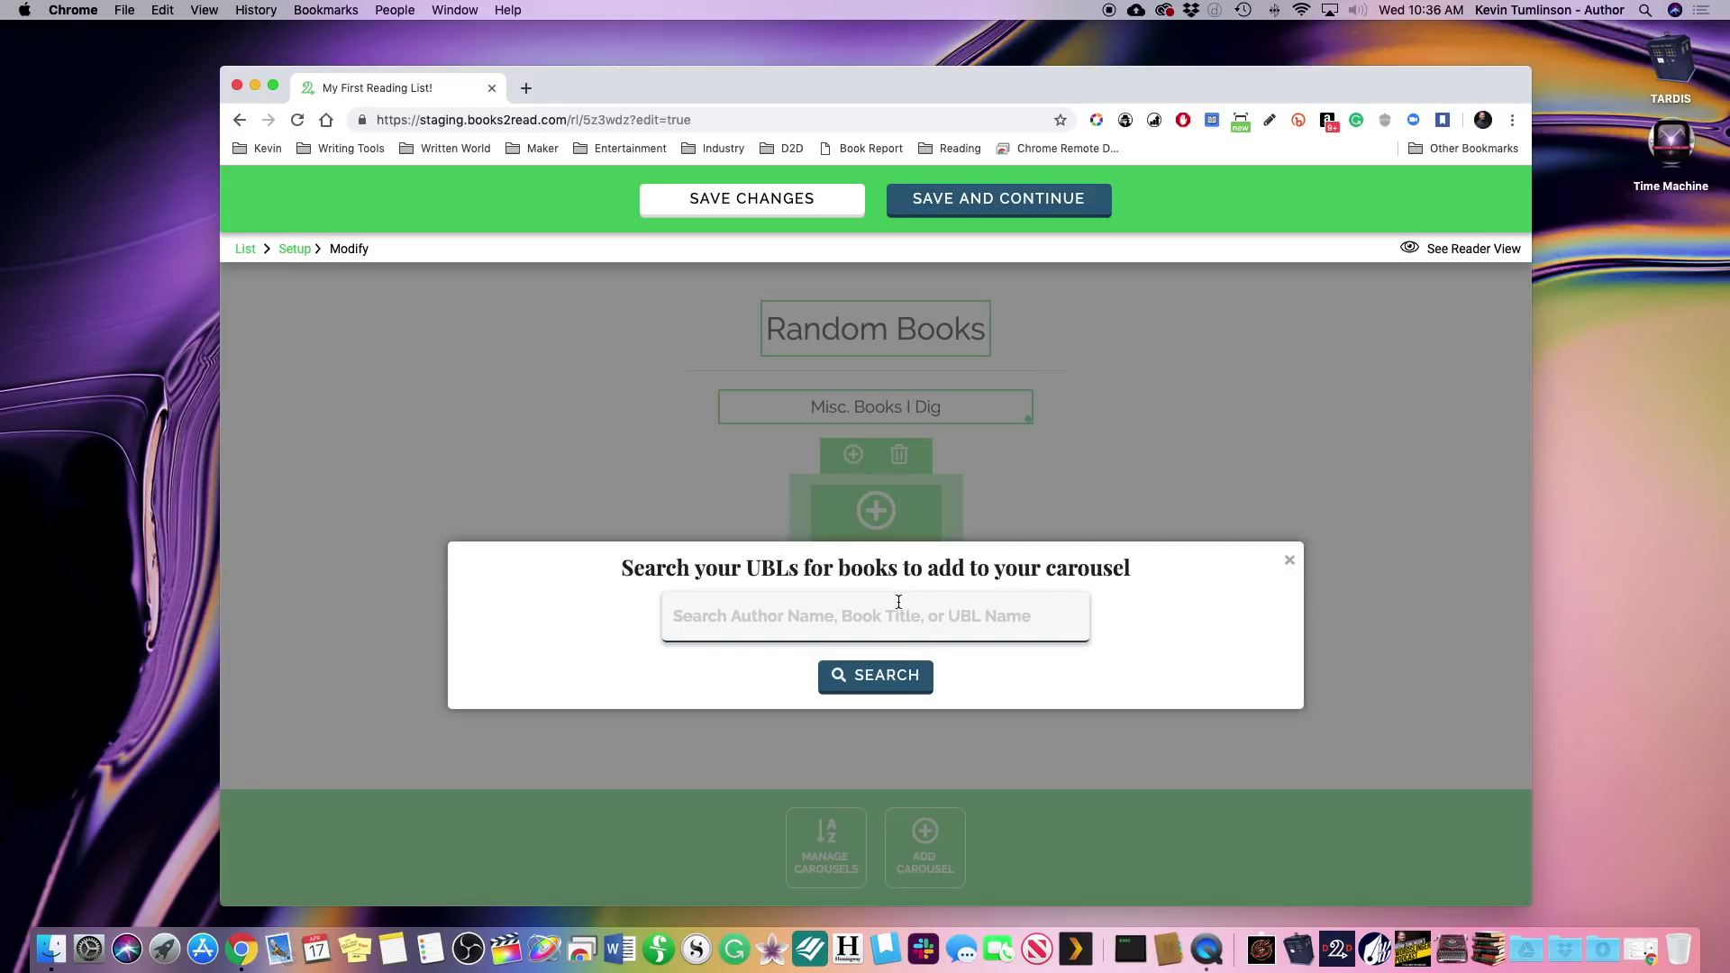
{"action": "type", "text": "Tum"}
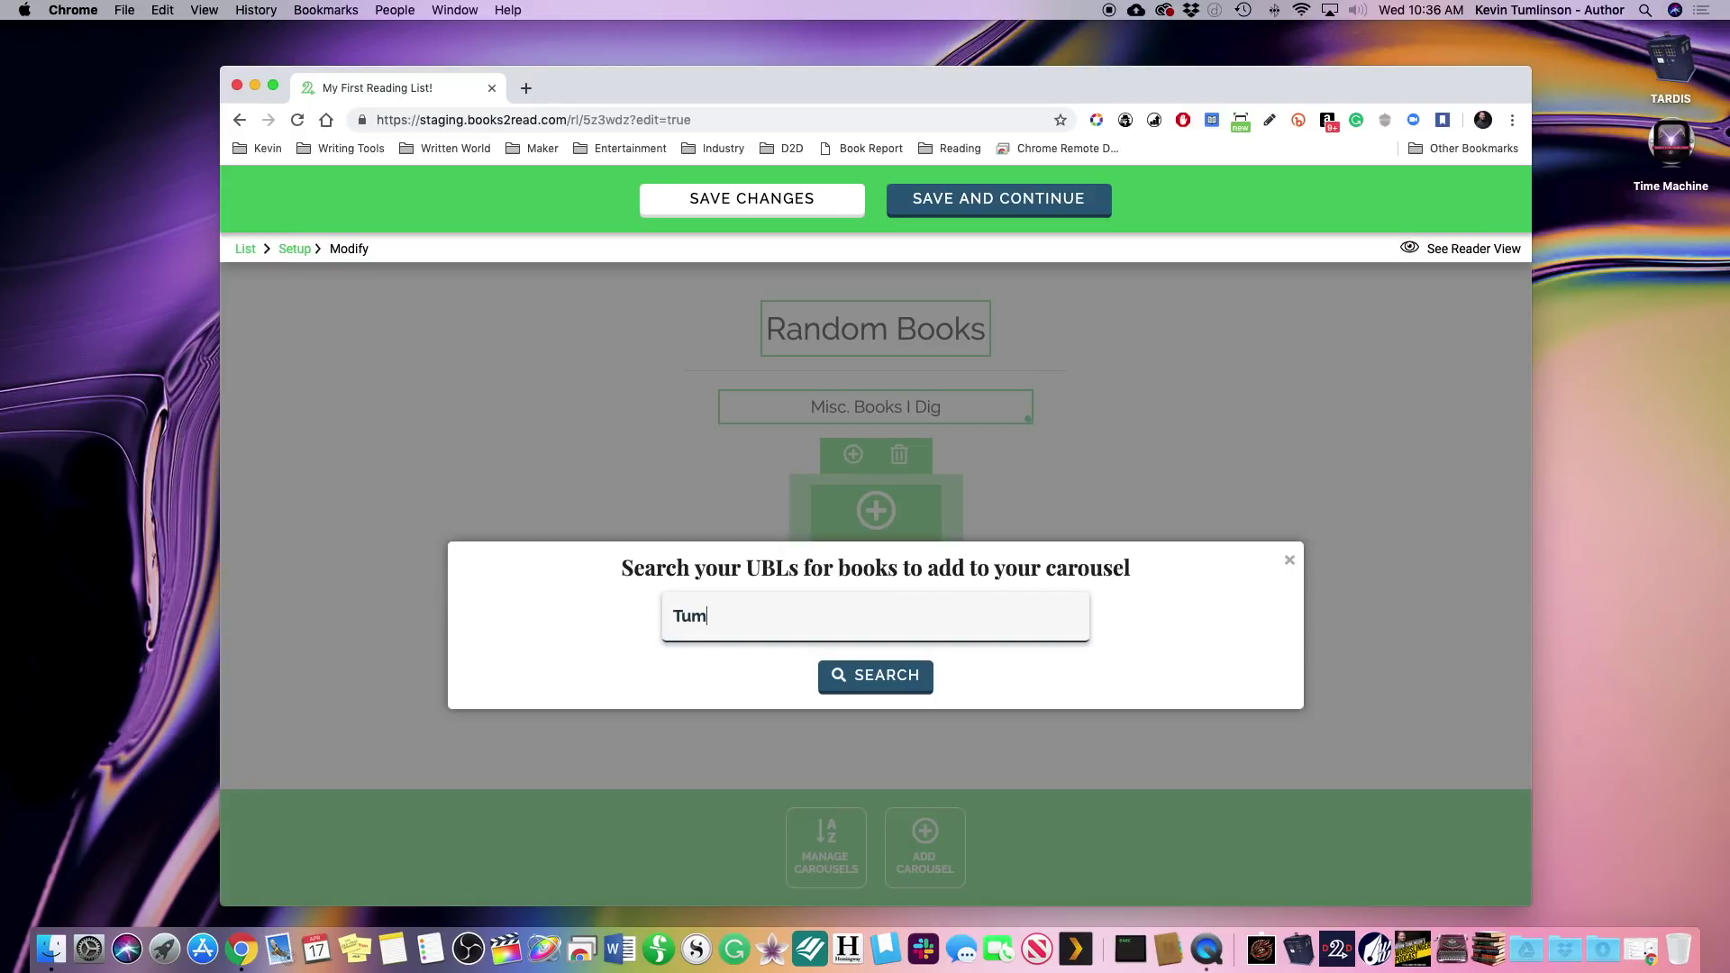
{"action": "type", "text": "linson"}
{"action": "key", "text": "Return"}
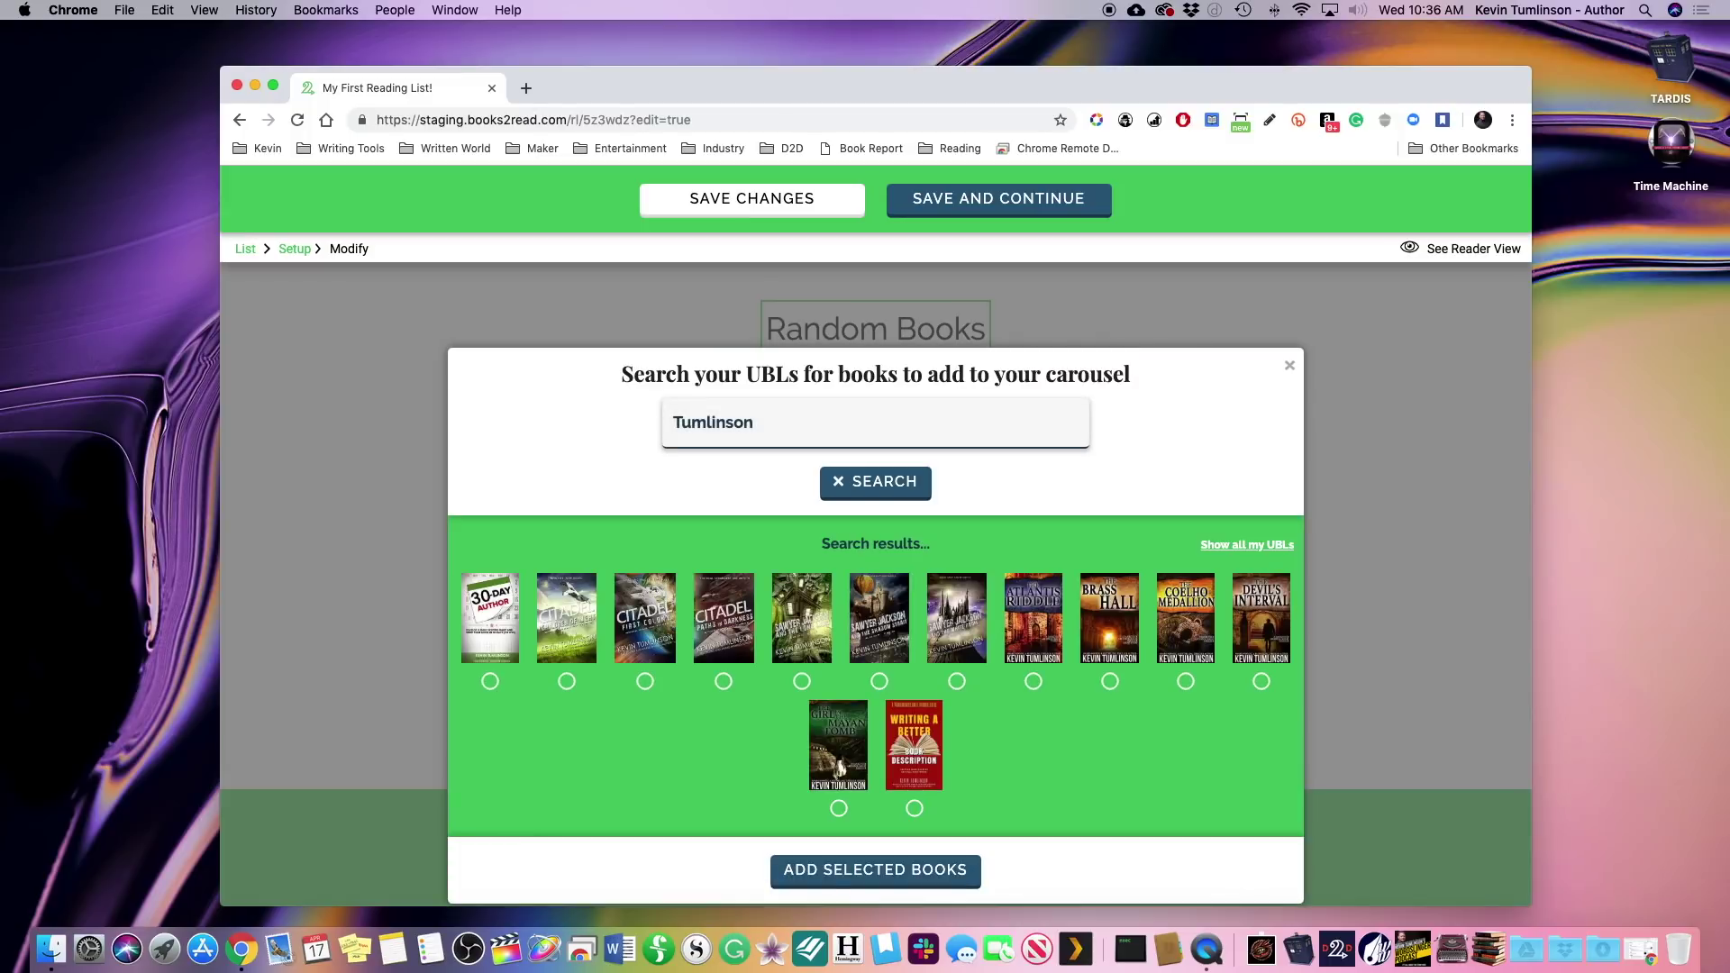
{"action": "left_click", "coordinate": [1262, 546]}
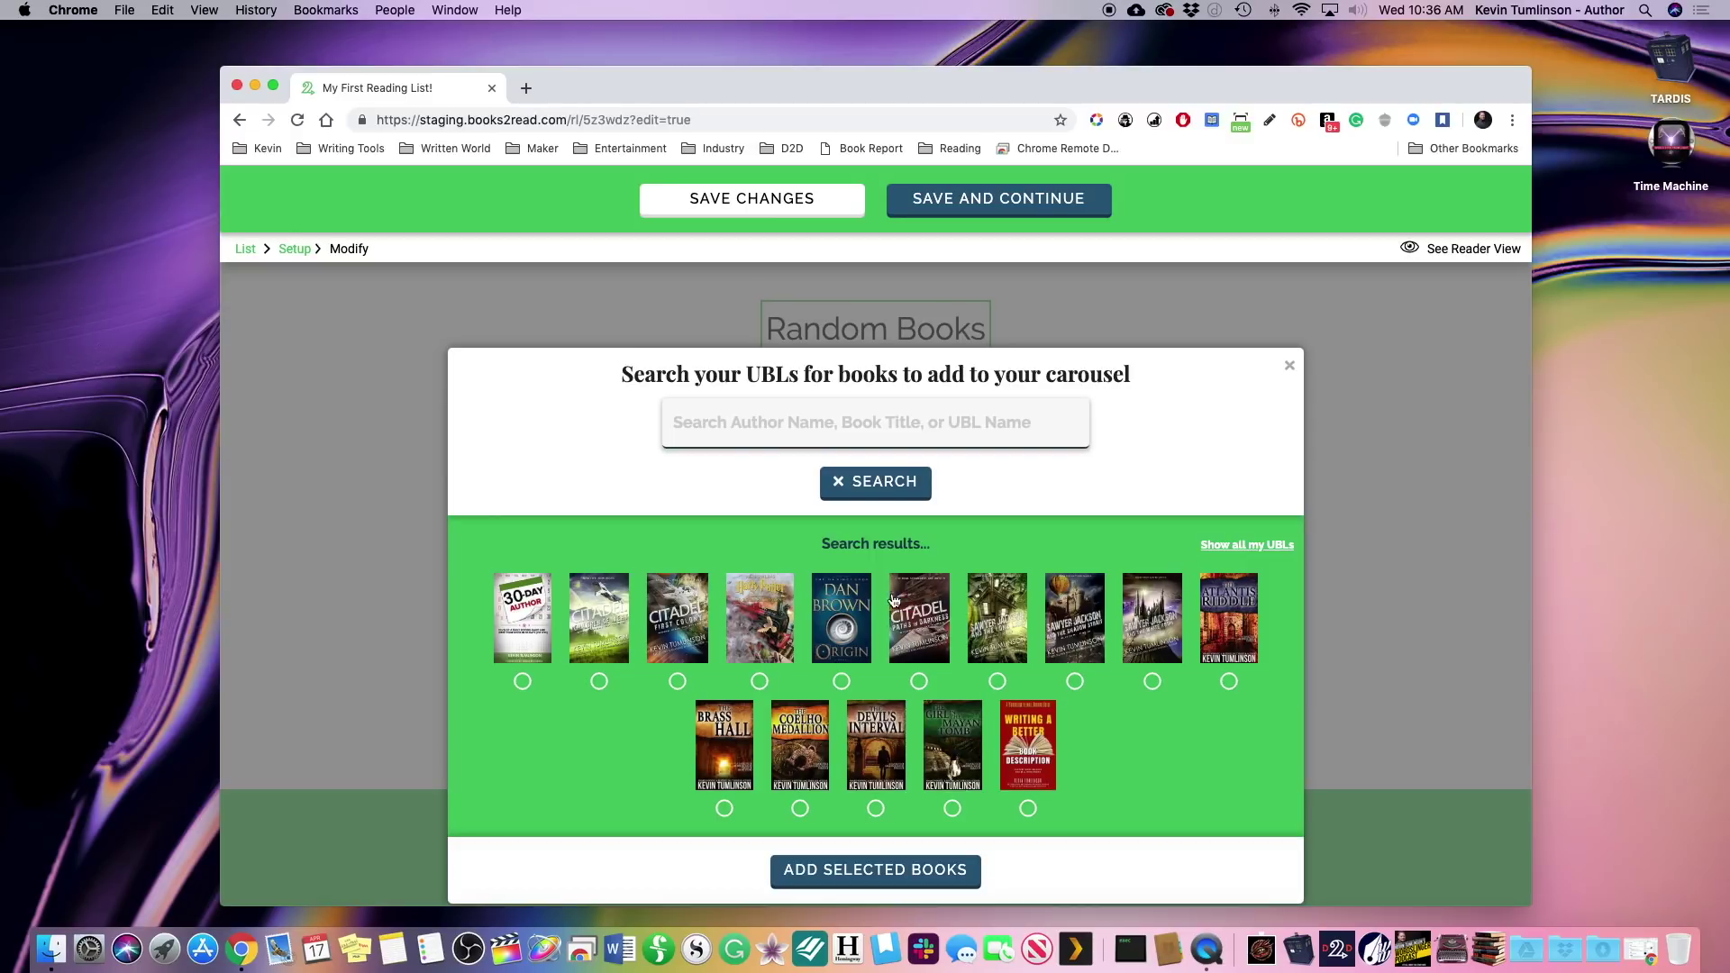
- Select Harry Potter, Origin, 30-Day Author, Citadel, The Brass Hall and other Tumlinson books, and add them
{"action": "left_click", "coordinate": [760, 682]}
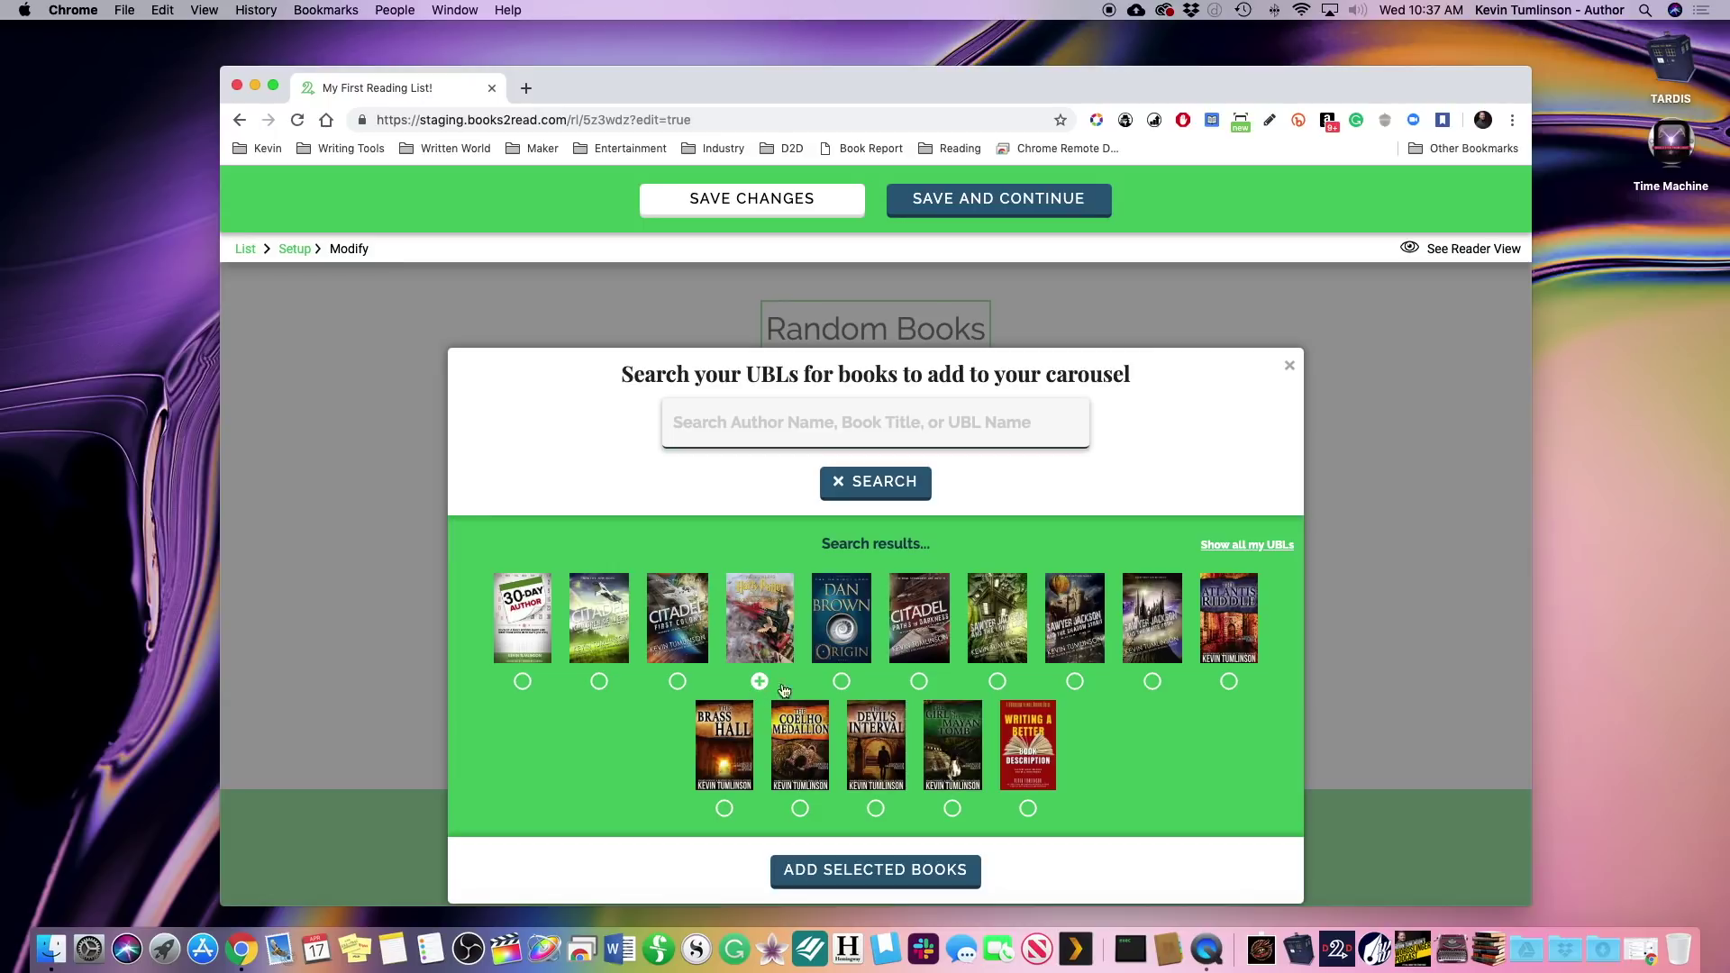
{"action": "left_click", "coordinate": [842, 682]}
{"action": "left_click", "coordinate": [997, 682]}
{"action": "left_click", "coordinate": [523, 683]}
{"action": "left_click", "coordinate": [597, 684]}
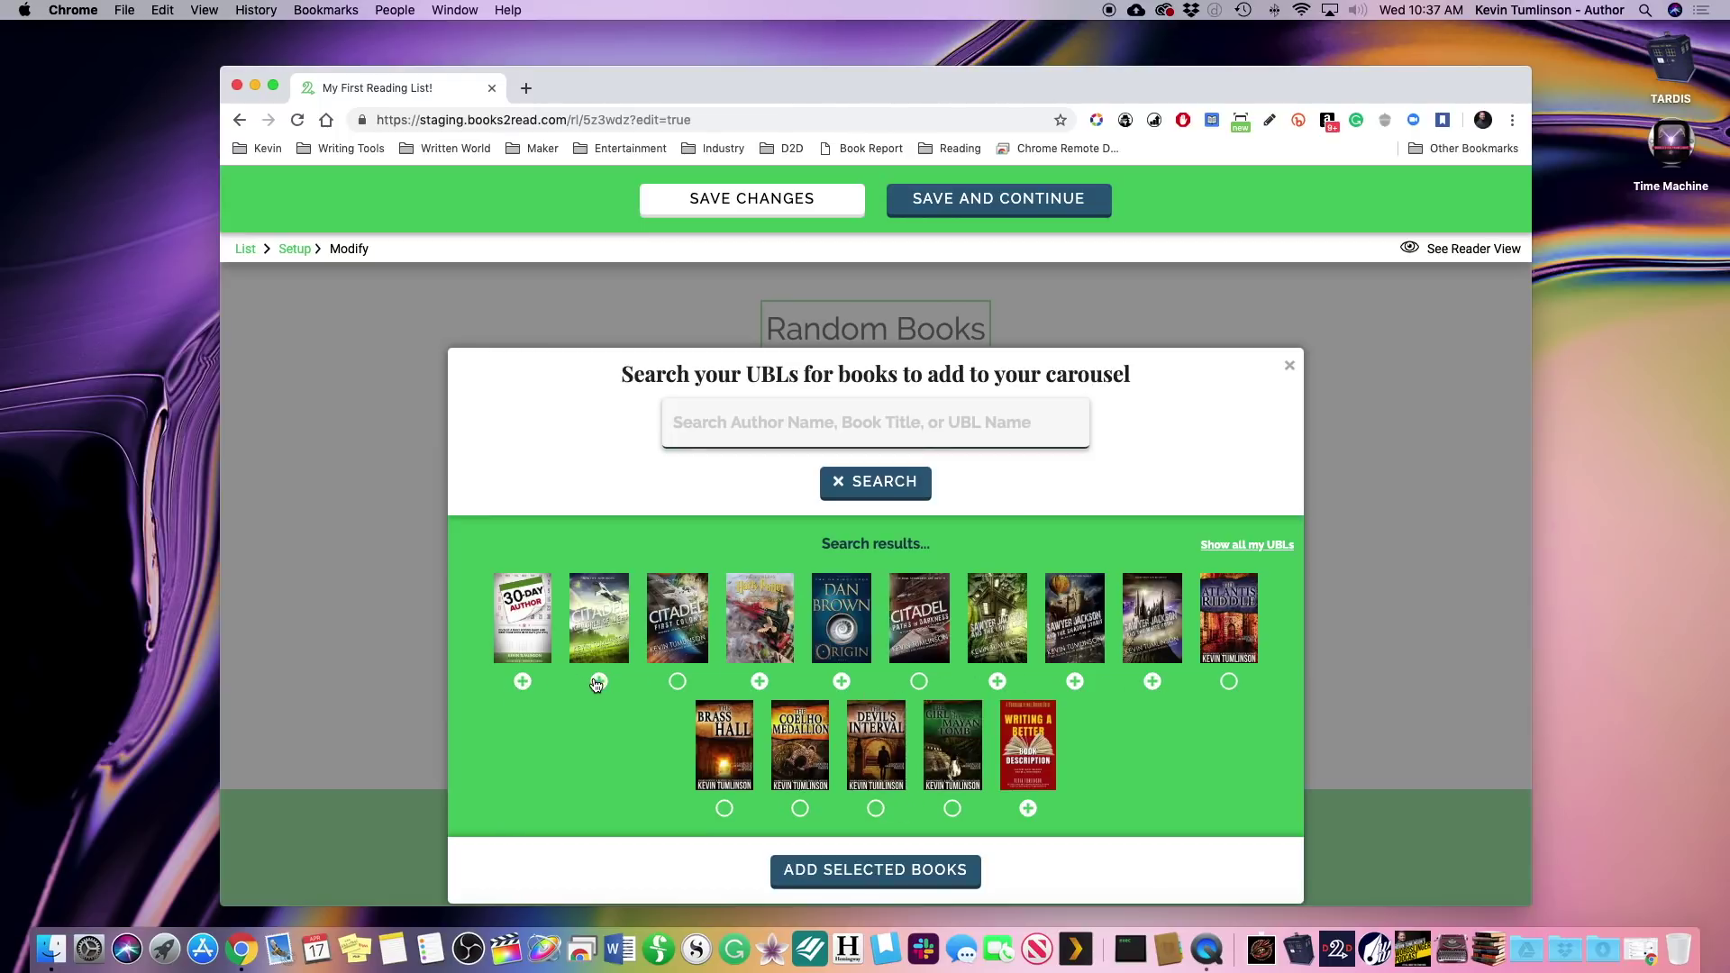
{"action": "left_click", "coordinate": [725, 808]}
{"action": "left_click", "coordinate": [800, 808]}
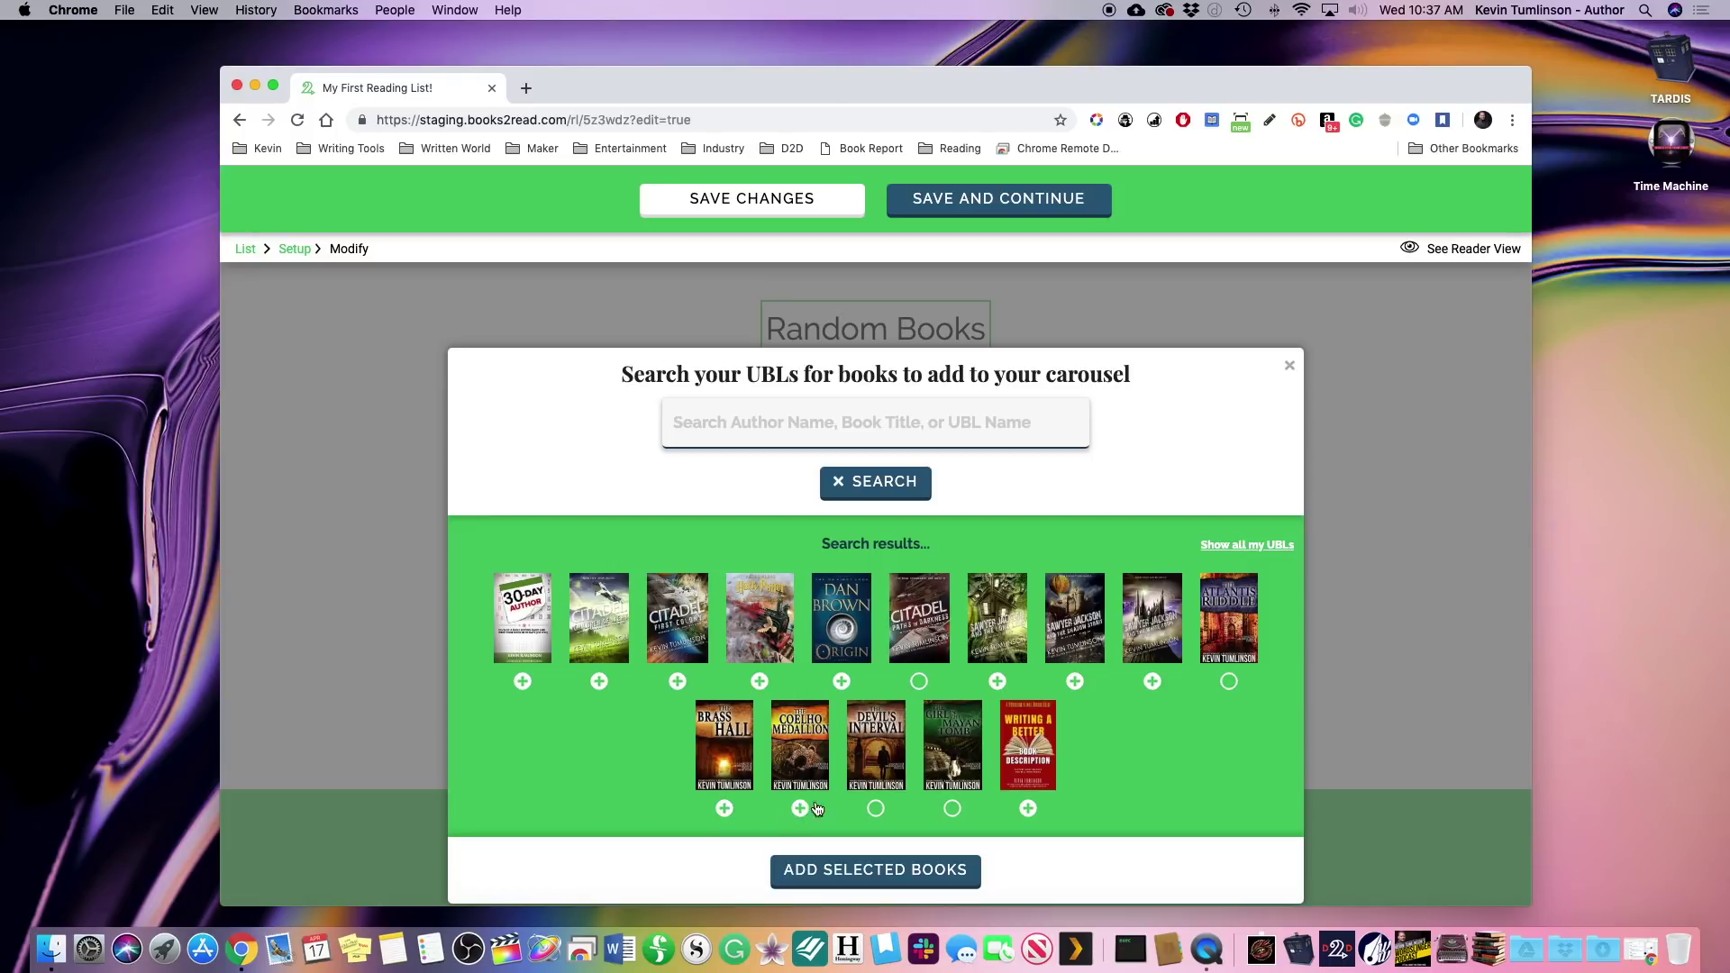
{"action": "left_click", "coordinate": [875, 809]}
{"action": "left_click", "coordinate": [955, 809]}
{"action": "left_click", "coordinate": [918, 683]}
{"action": "left_click", "coordinate": [901, 868]}
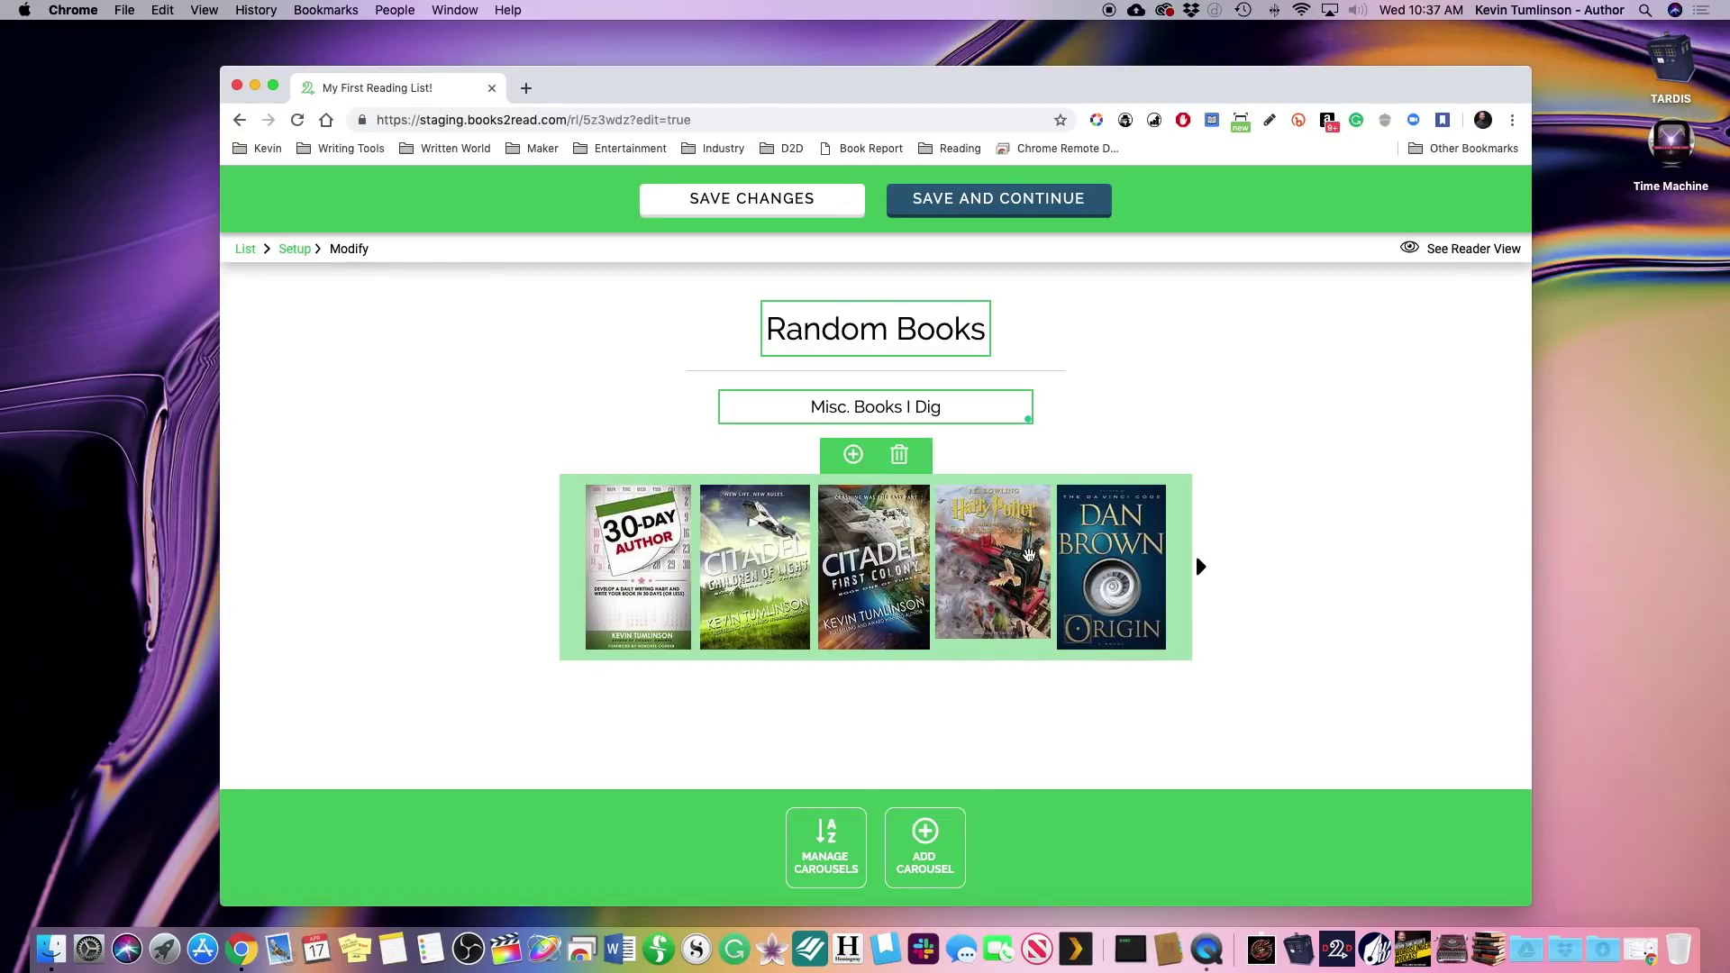
- Move Harry Potter to the front and Origin into second place, then save the carousels
{"action": "left_click_drag", "start_coordinate": [1029, 554], "coordinate": [671, 554]}
{"action": "left_click_drag", "start_coordinate": [1124, 551], "coordinate": [791, 560]}
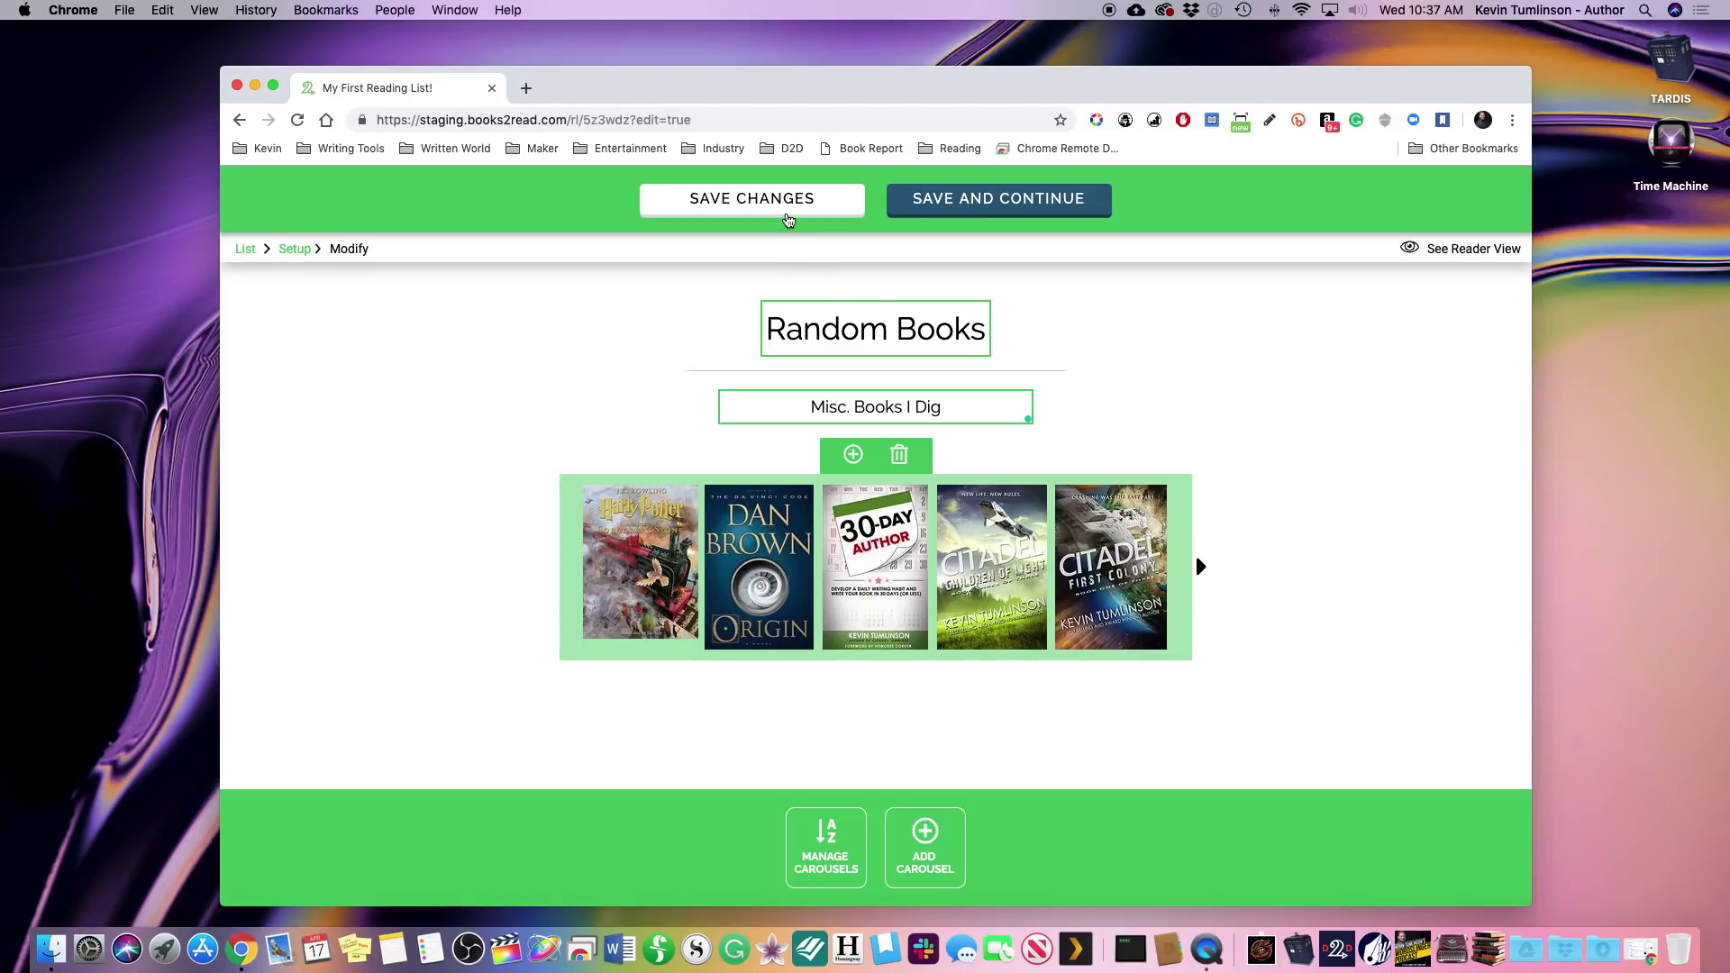
{"action": "left_click", "coordinate": [789, 215]}
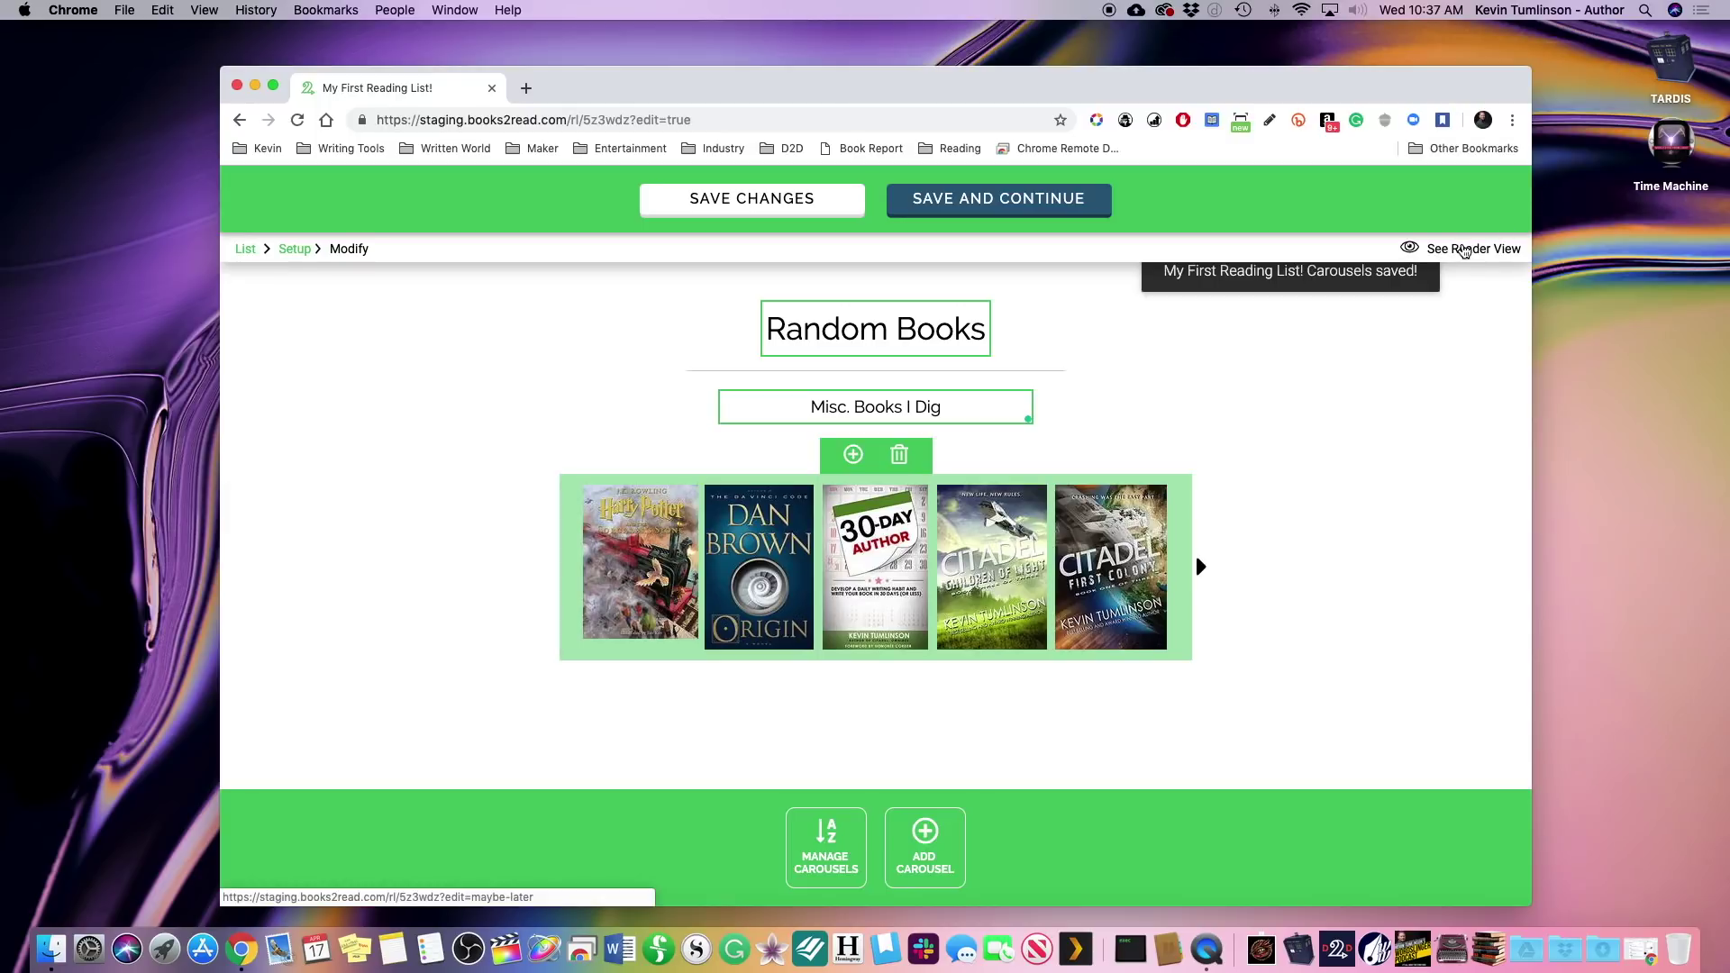
- Preview the list in reader view and scroll down to the Random Books carousel
{"action": "left_click", "coordinate": [1465, 251]}
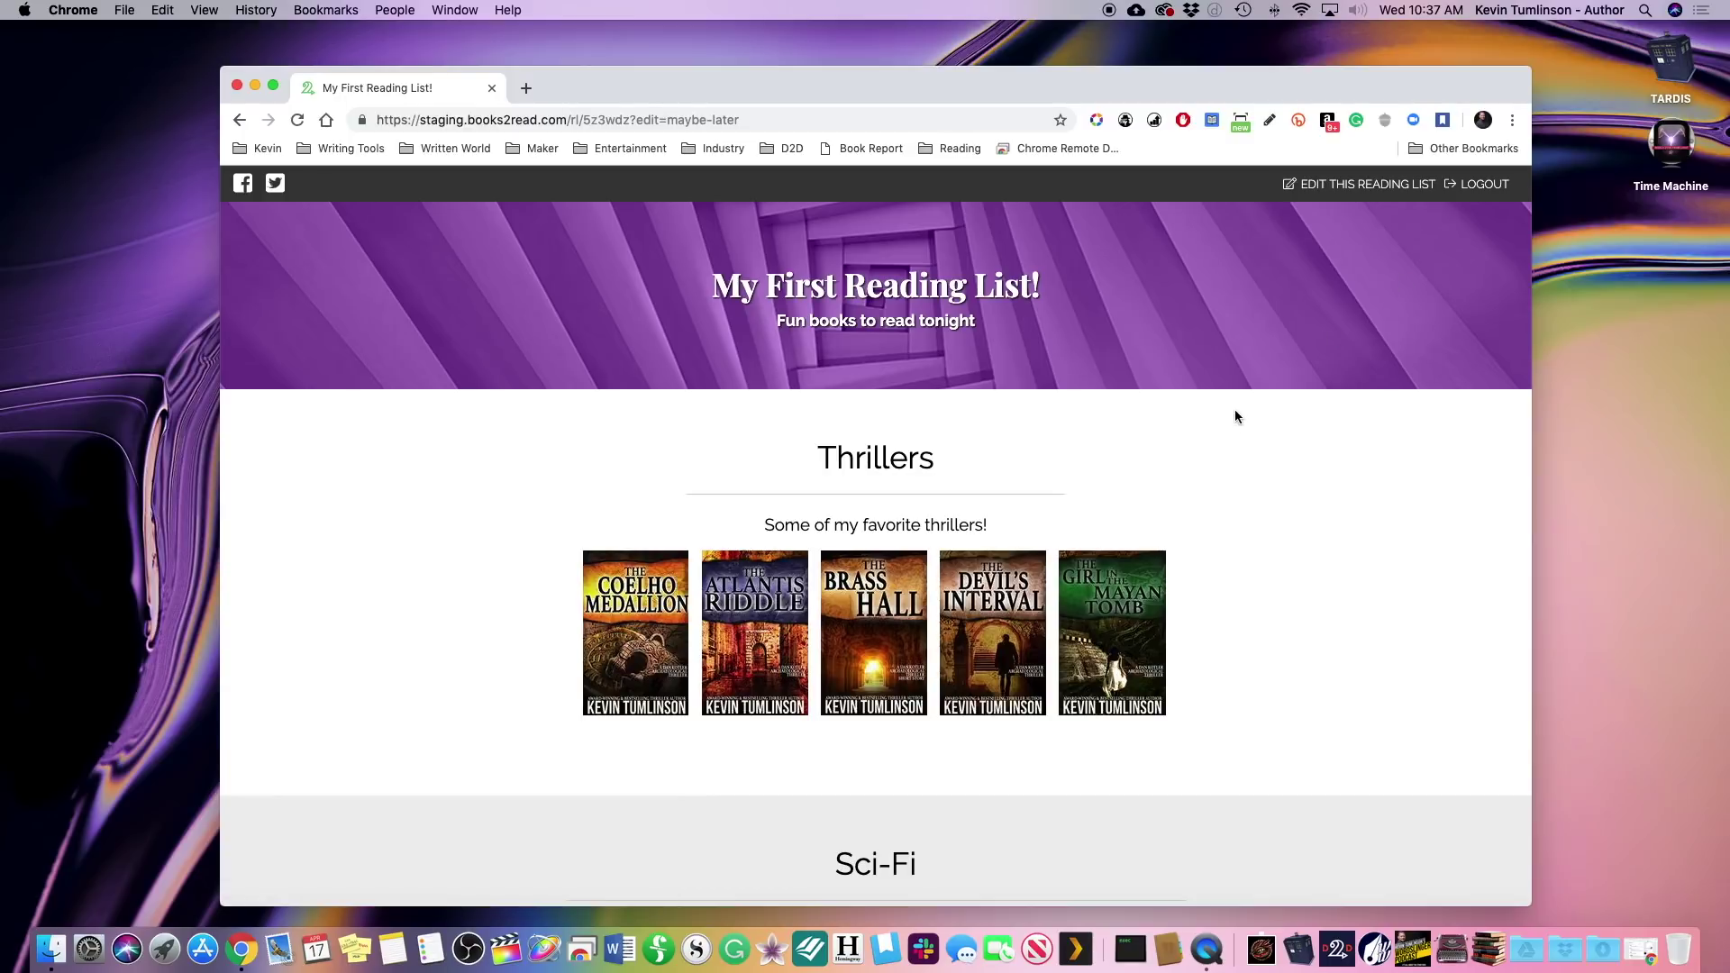
{"action": "scroll", "coordinate": [1230, 423], "scroll_direction": "down", "scroll_amount": 3}
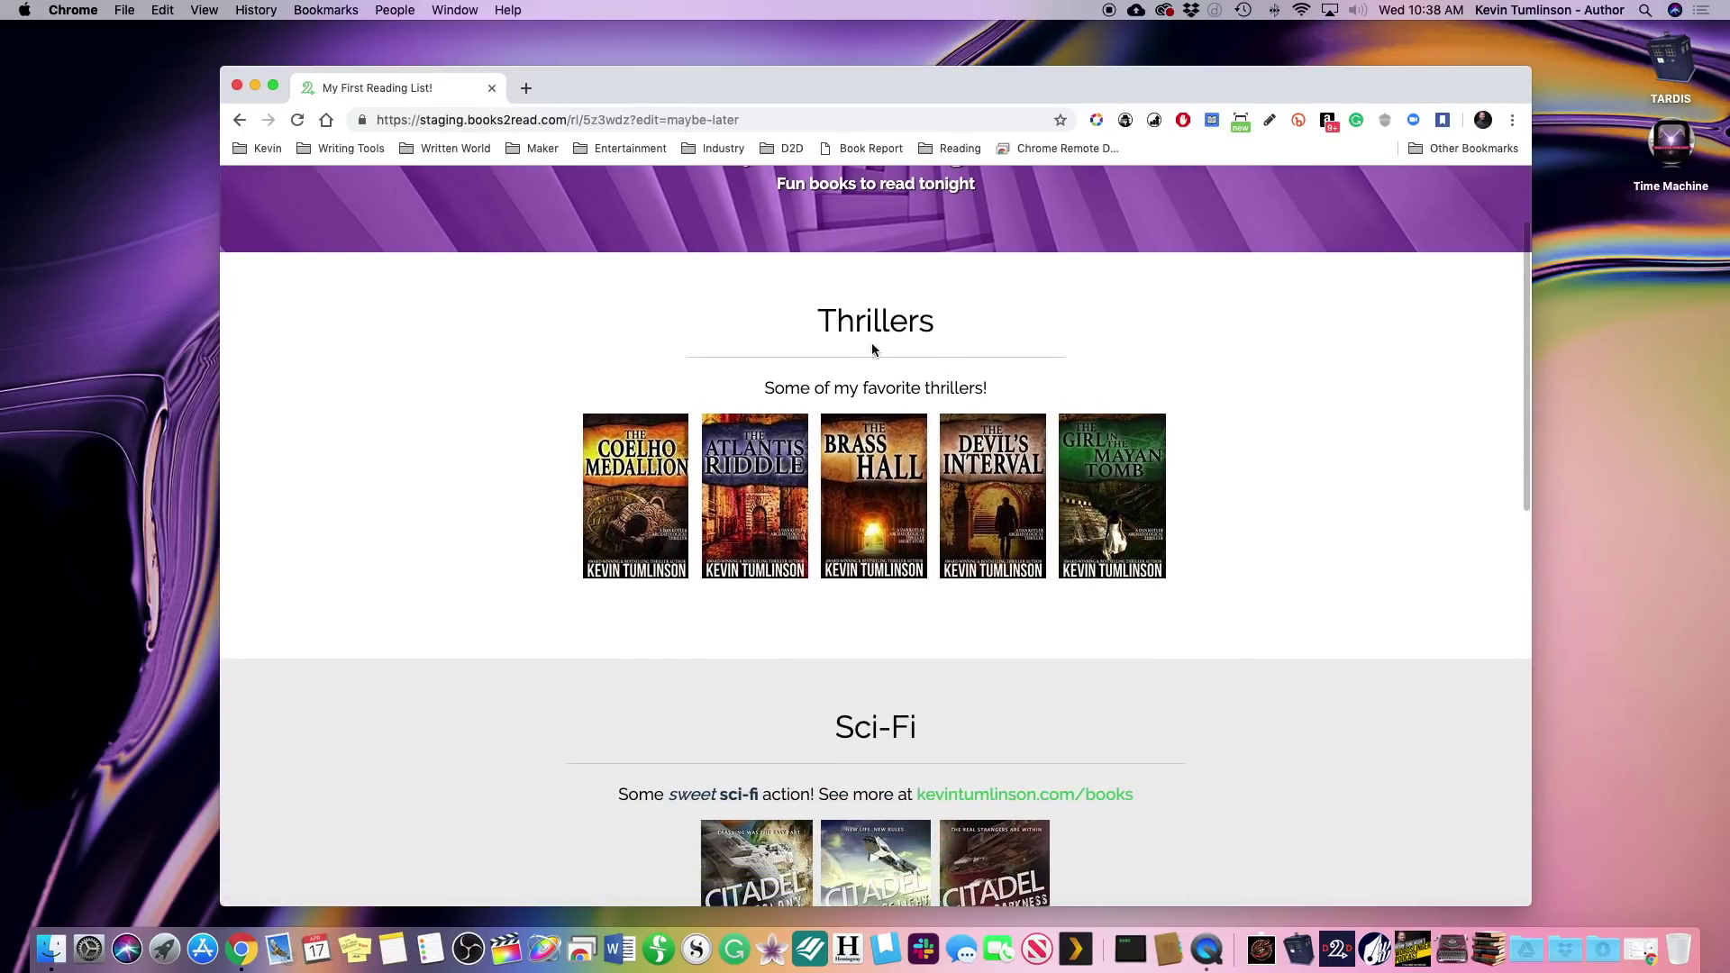
{"action": "scroll", "coordinate": [838, 387], "scroll_direction": "down", "scroll_amount": 4}
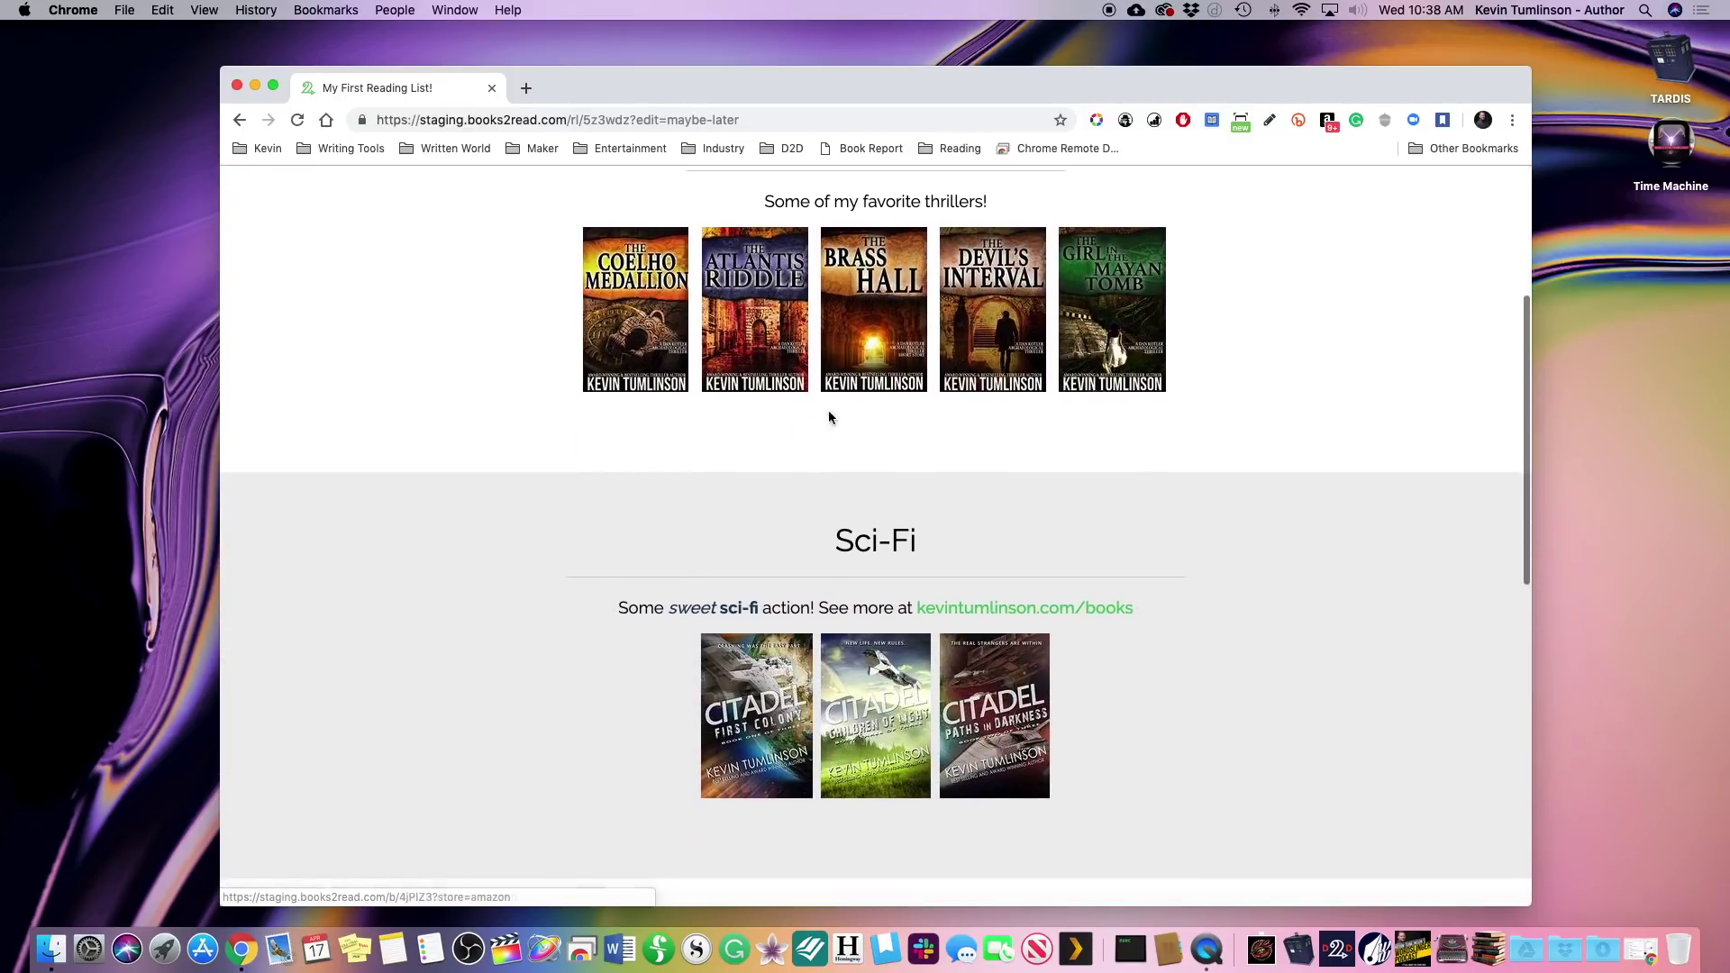
{"action": "scroll", "coordinate": [879, 594], "scroll_direction": "down", "scroll_amount": 4}
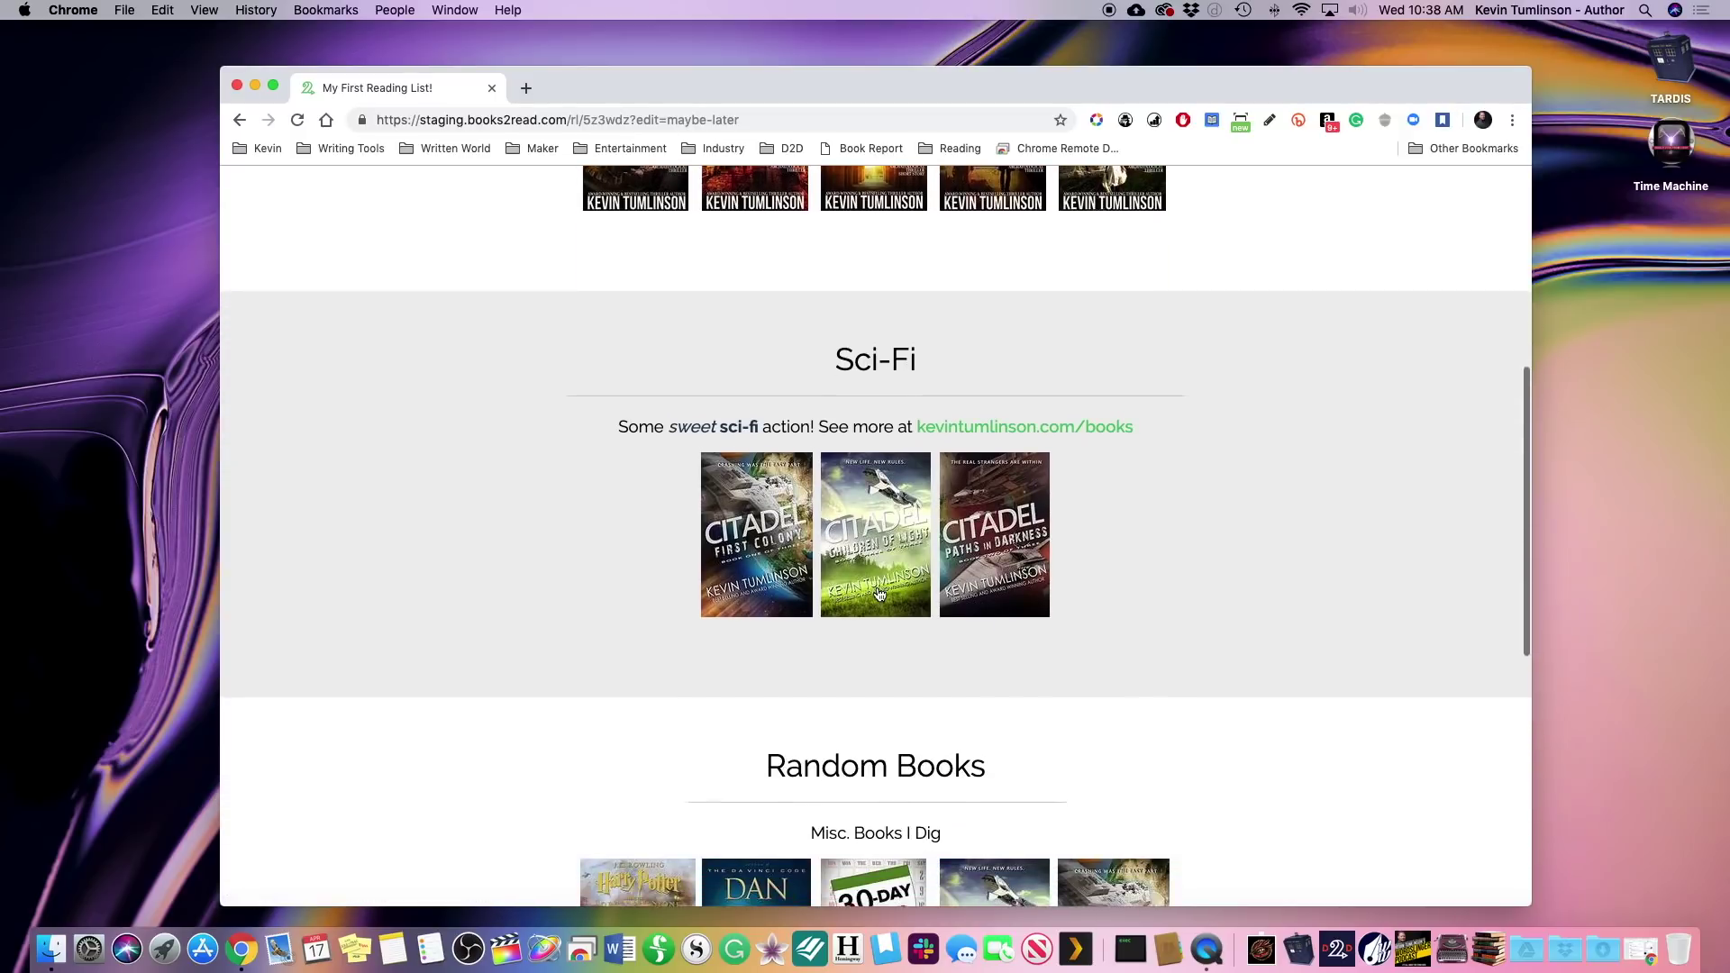
{"action": "scroll", "coordinate": [878, 594], "scroll_direction": "down", "scroll_amount": 5}
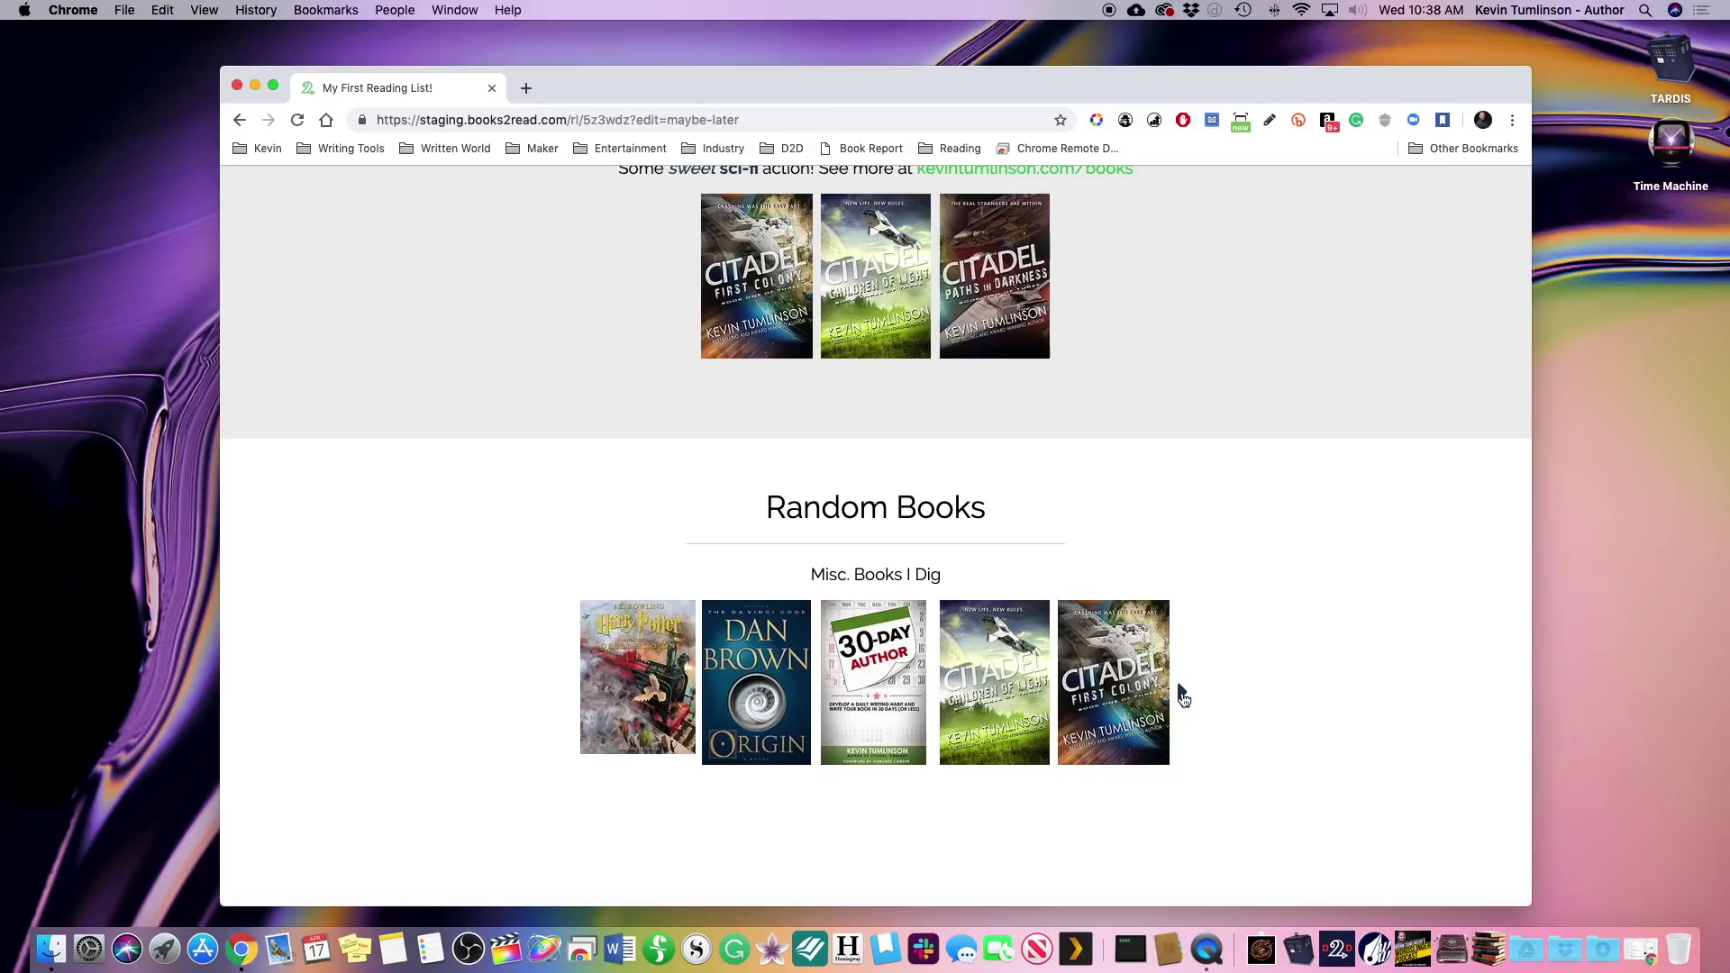
- Page forward and back through the Random Books covers, then scroll back up
{"action": "left_click", "coordinate": [1182, 695]}
{"action": "left_click", "coordinate": [1183, 695]}
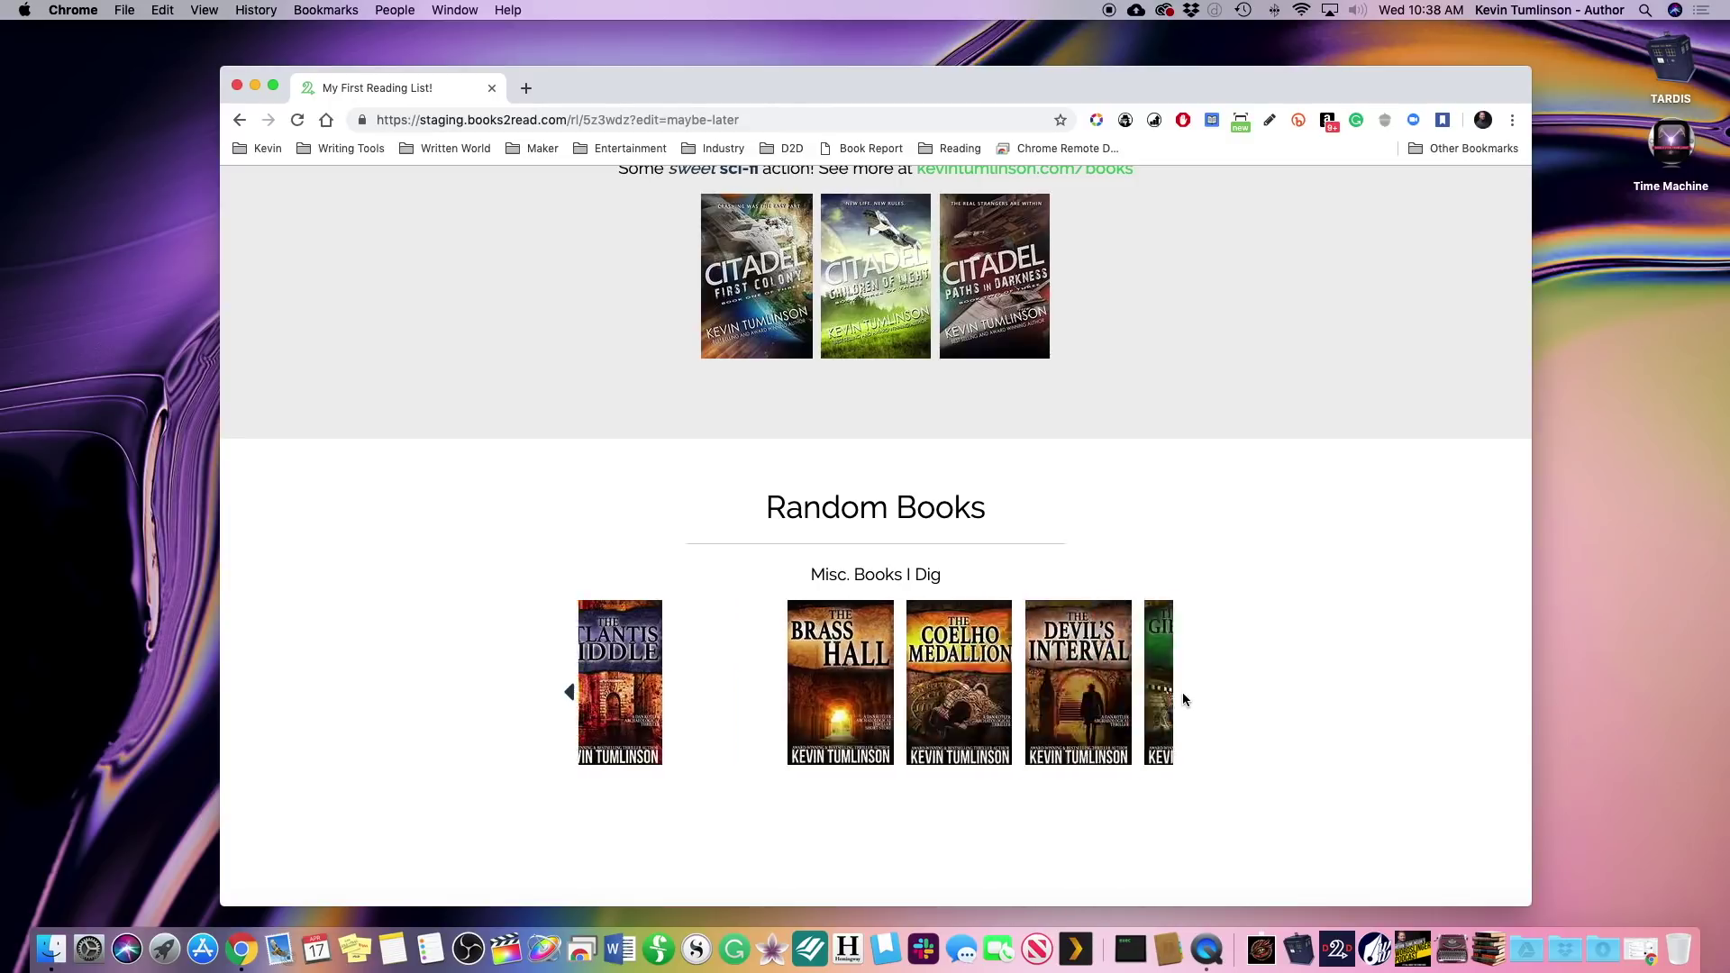
{"action": "left_click", "coordinate": [569, 693]}
{"action": "left_click", "coordinate": [569, 693]}
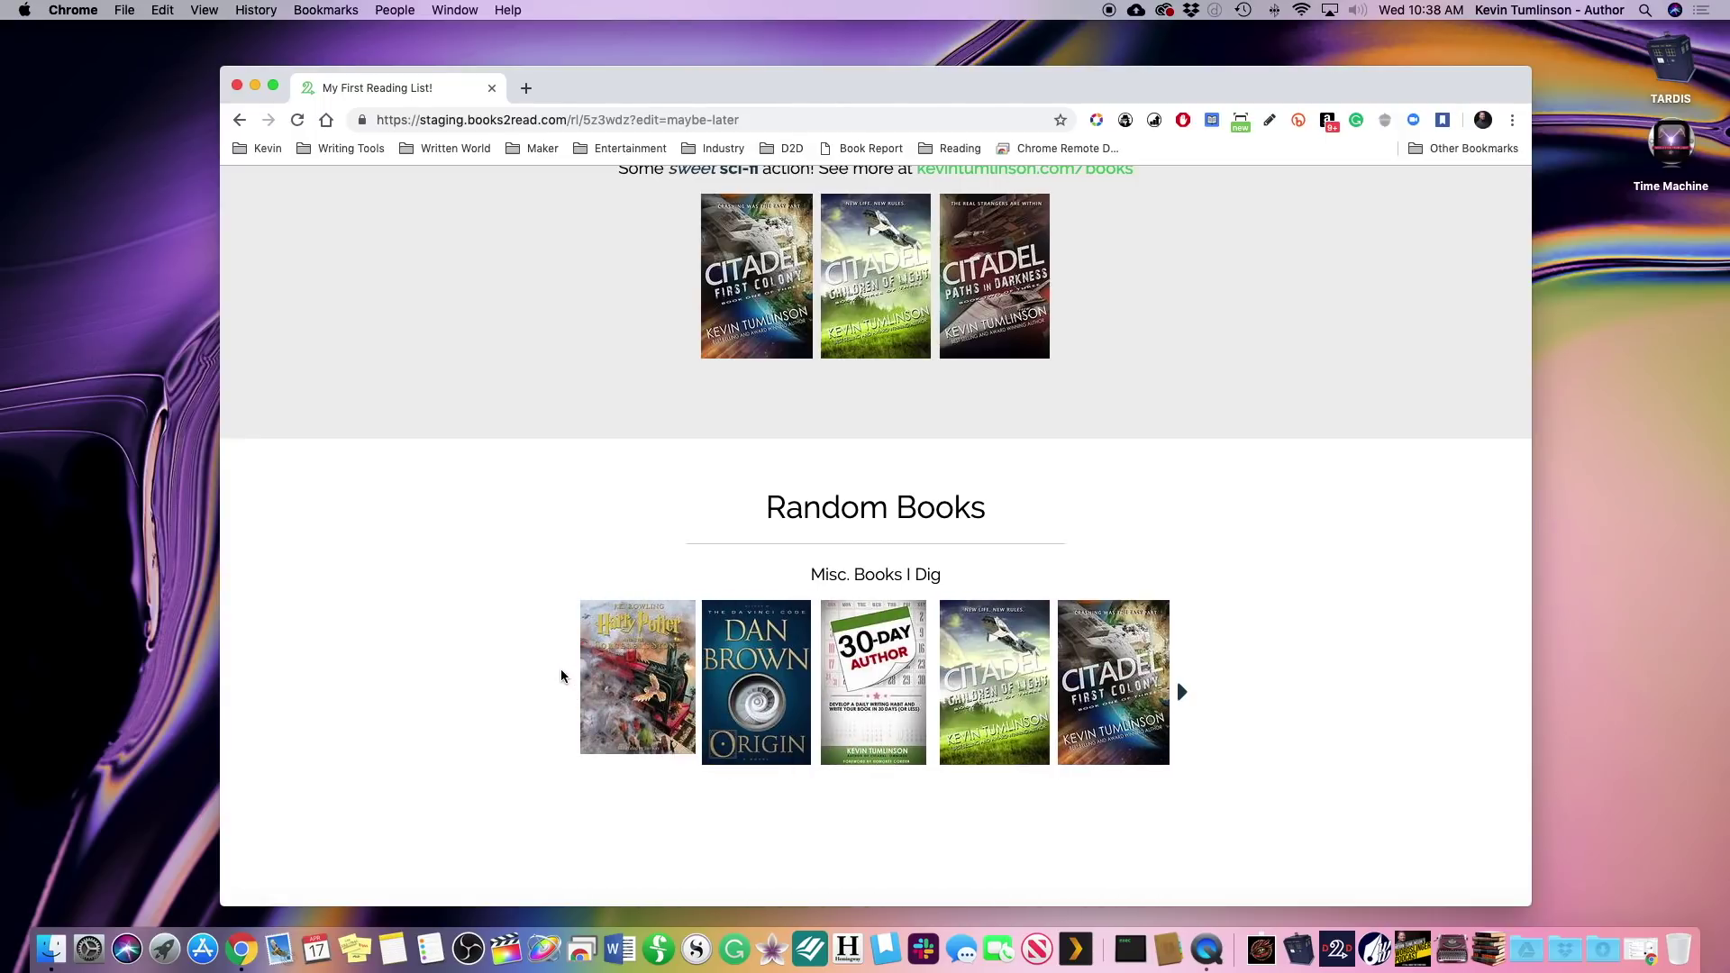
{"action": "scroll", "coordinate": [574, 636], "scroll_direction": "left", "scroll_amount": 3}
{"action": "scroll", "coordinate": [573, 635], "scroll_direction": "up", "scroll_amount": 15}
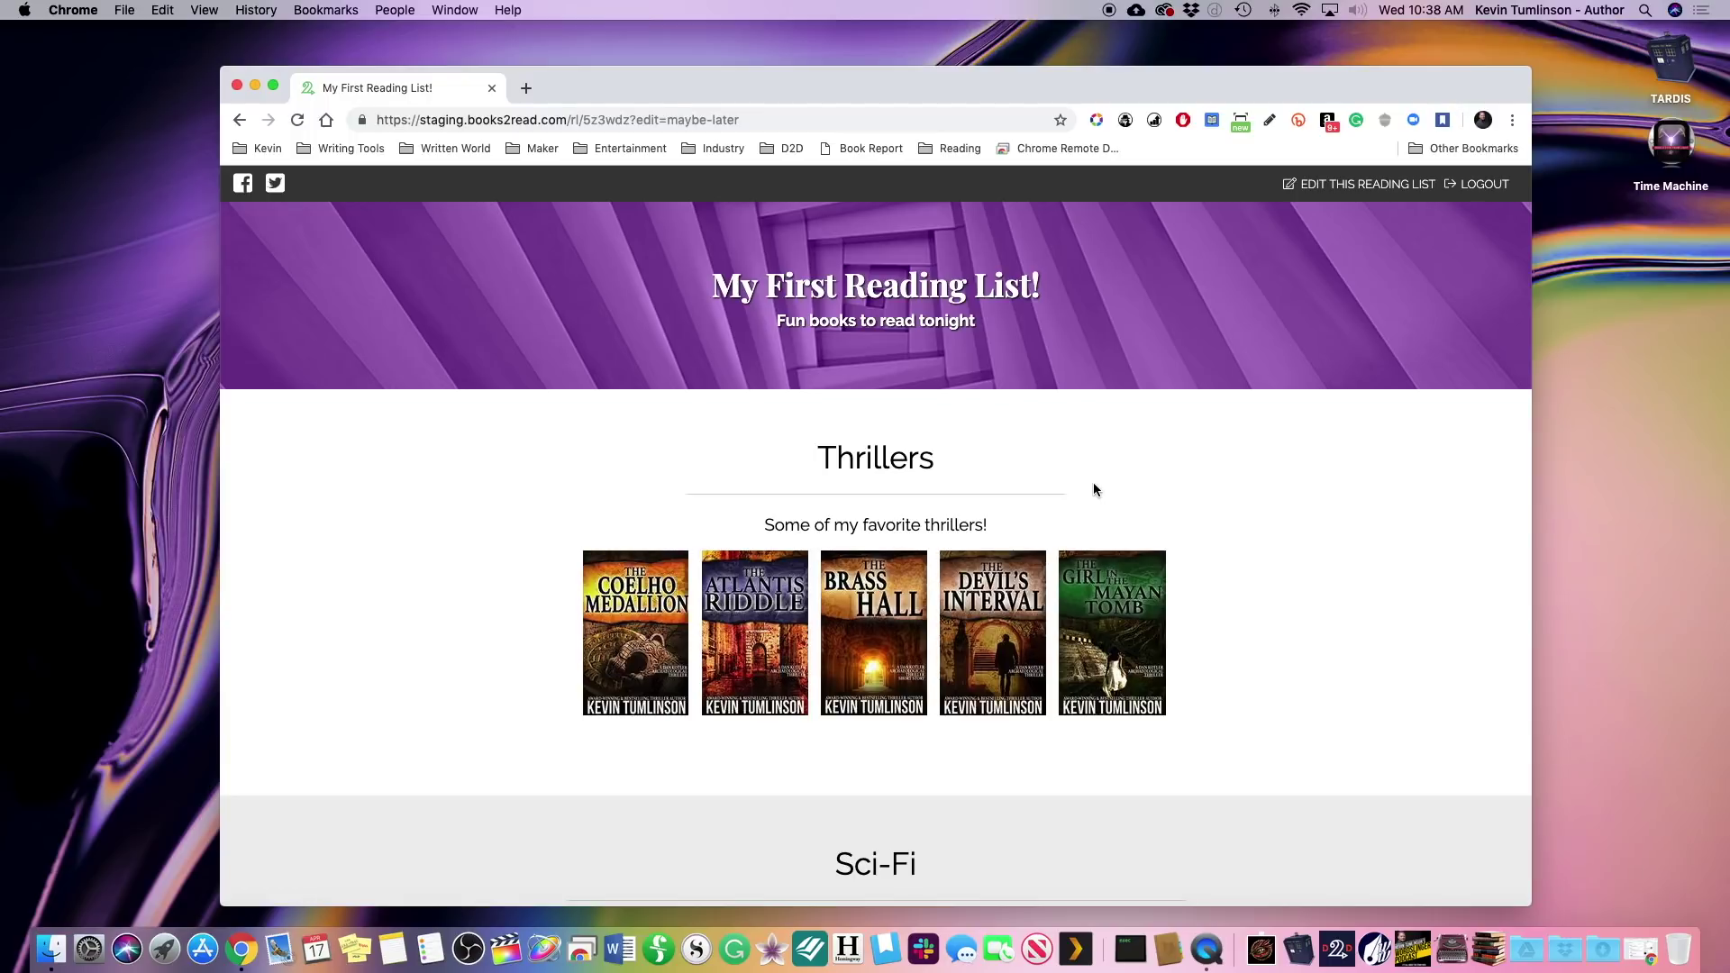
- Reopen the list in the editor and prefix the Thrillers title with 'Dan Kotler Archaeological'
{"action": "left_click", "coordinate": [1363, 191]}
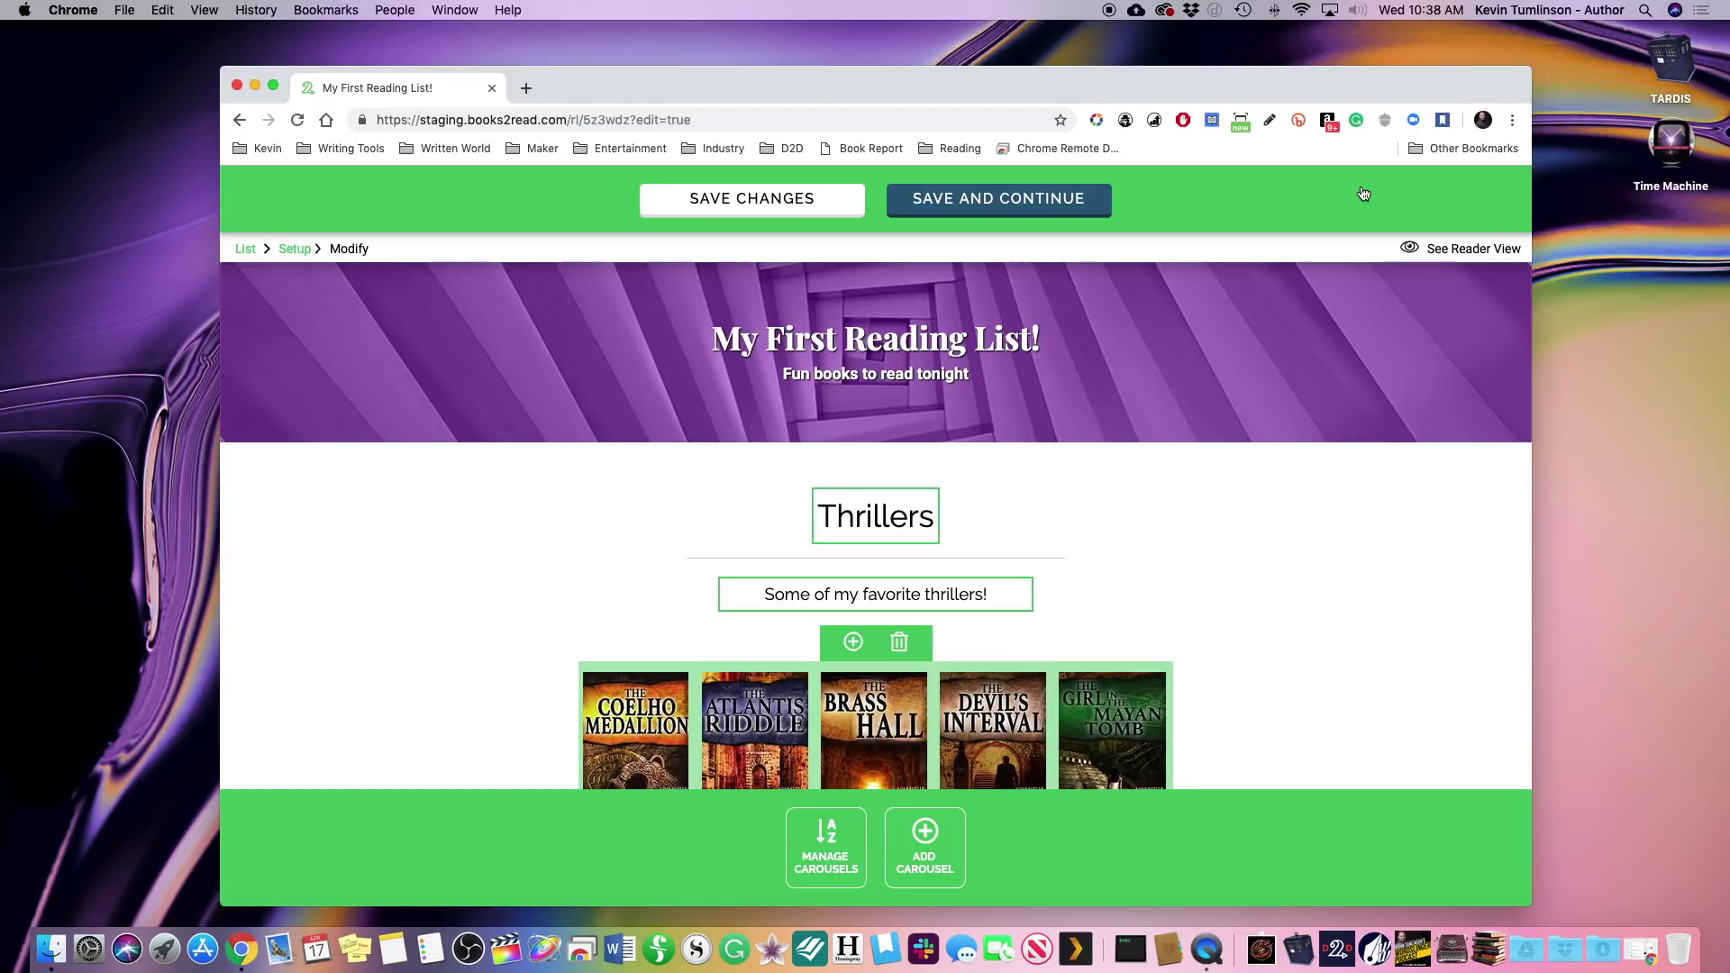
{"action": "scroll", "coordinate": [1379, 591], "scroll_direction": "down", "scroll_amount": 3}
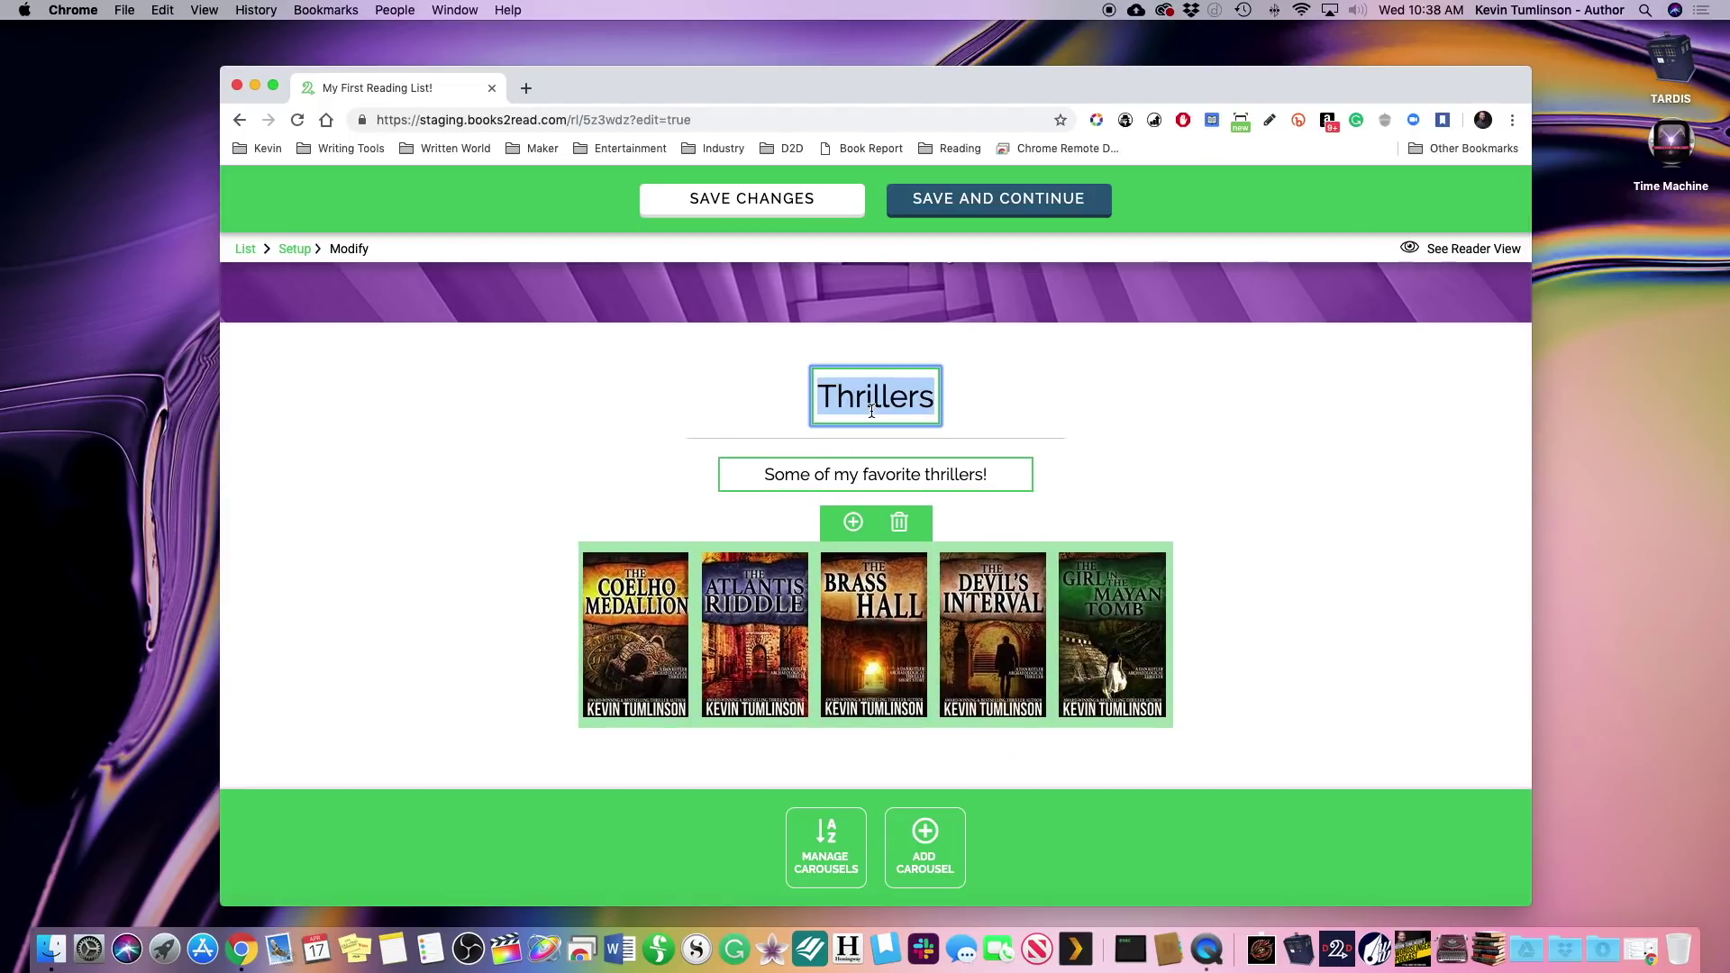
{"action": "key", "text": "Left"}
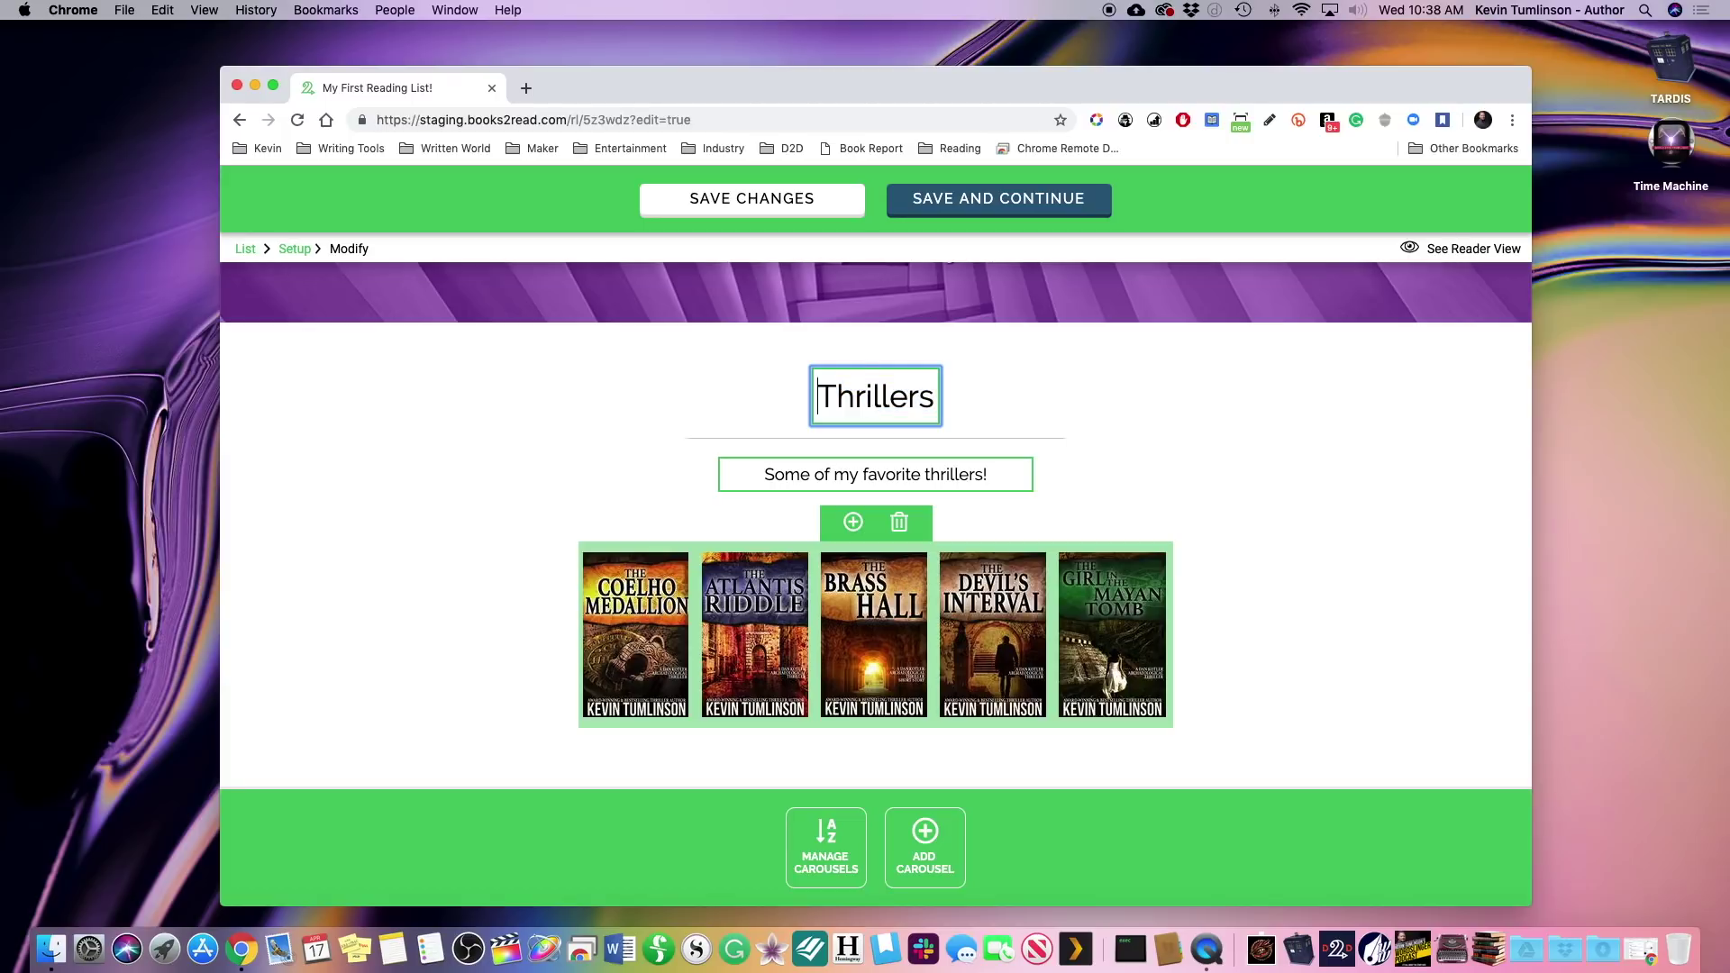
{"action": "type", "text": "Dan Kotler"}
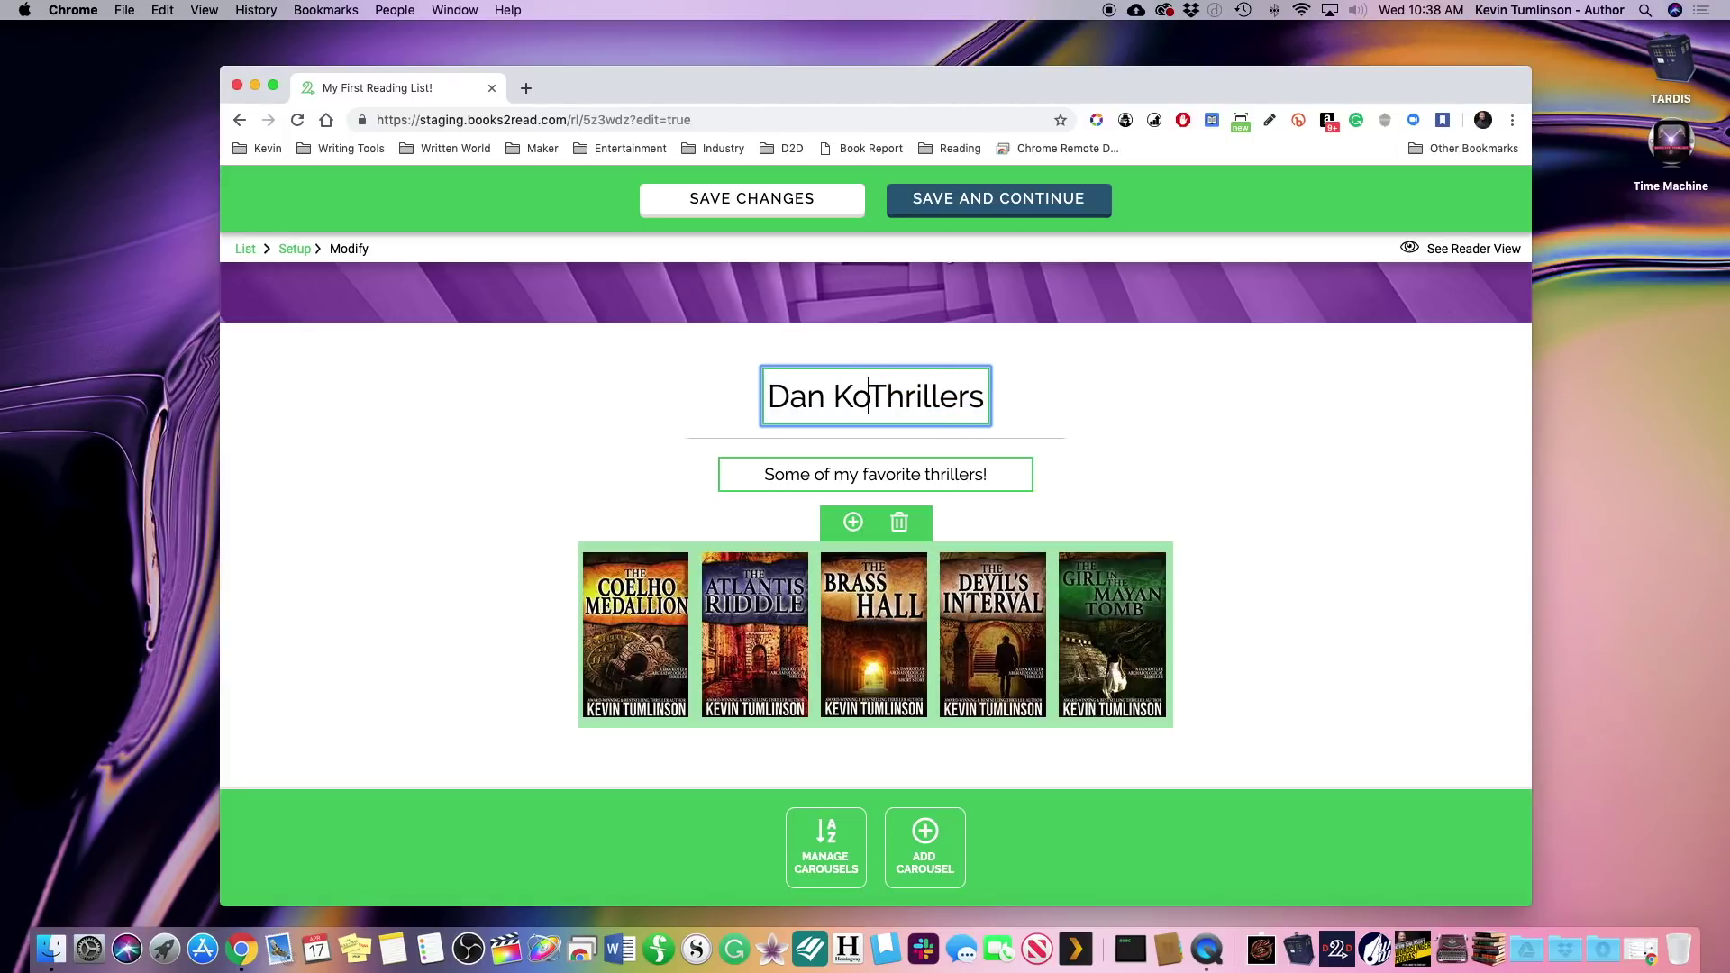
{"action": "type", "text": " Archa"}
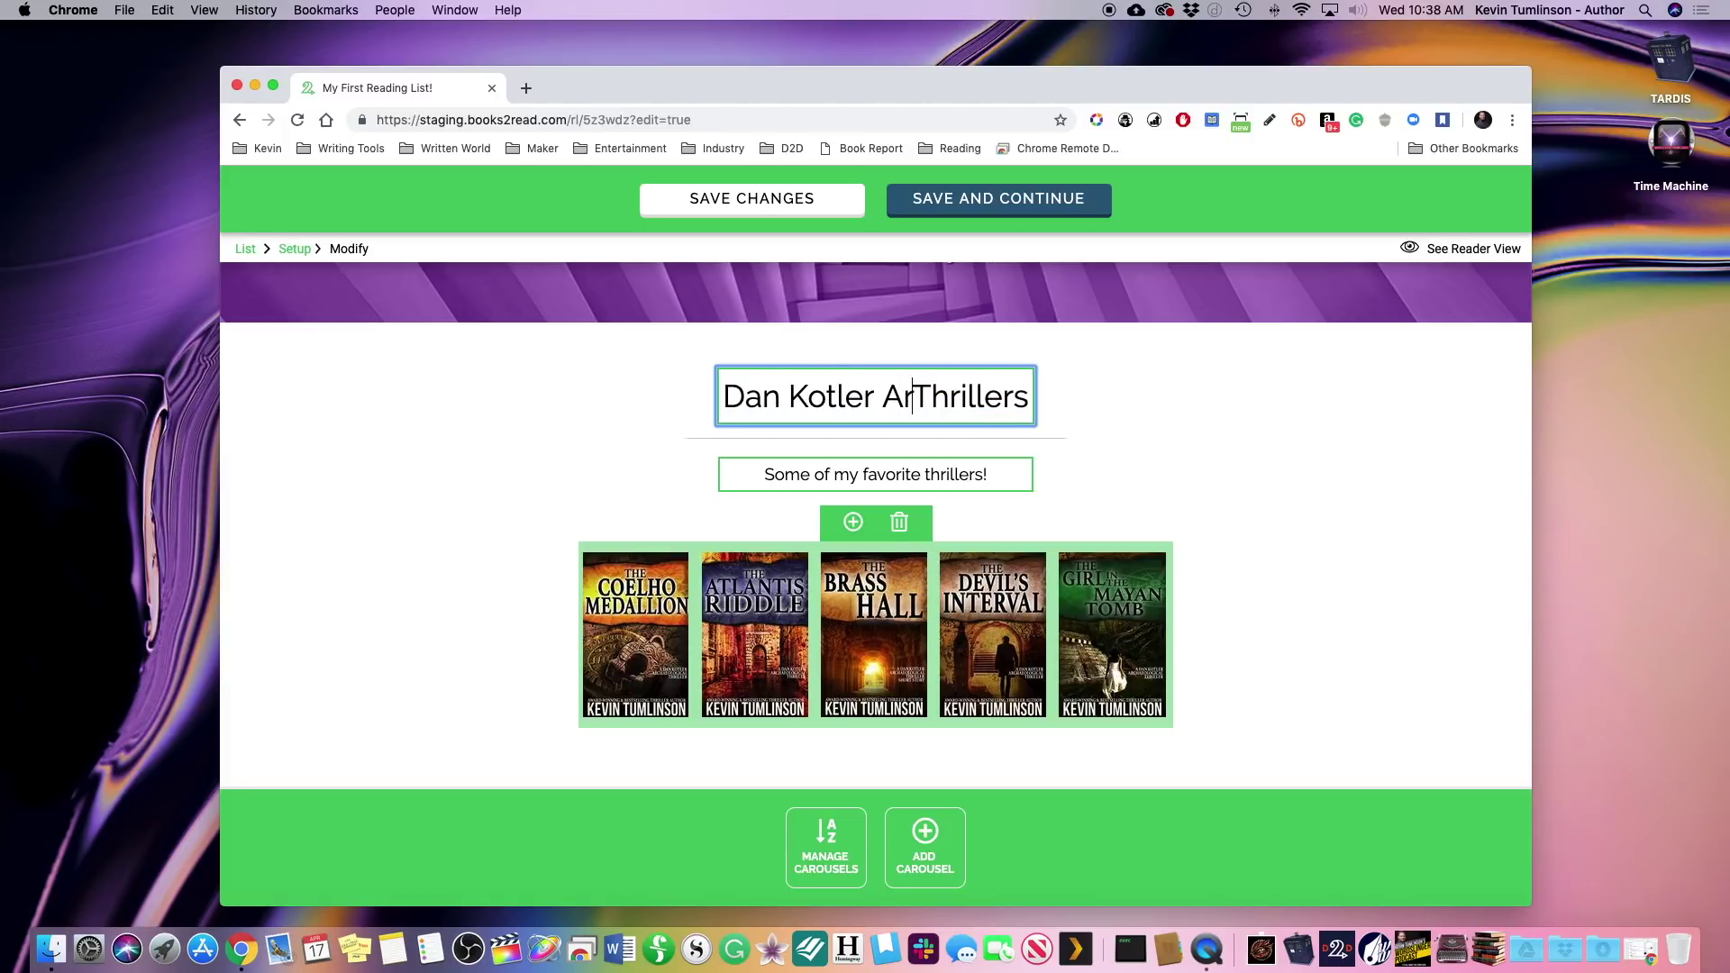
{"action": "type", "text": "olgical"}
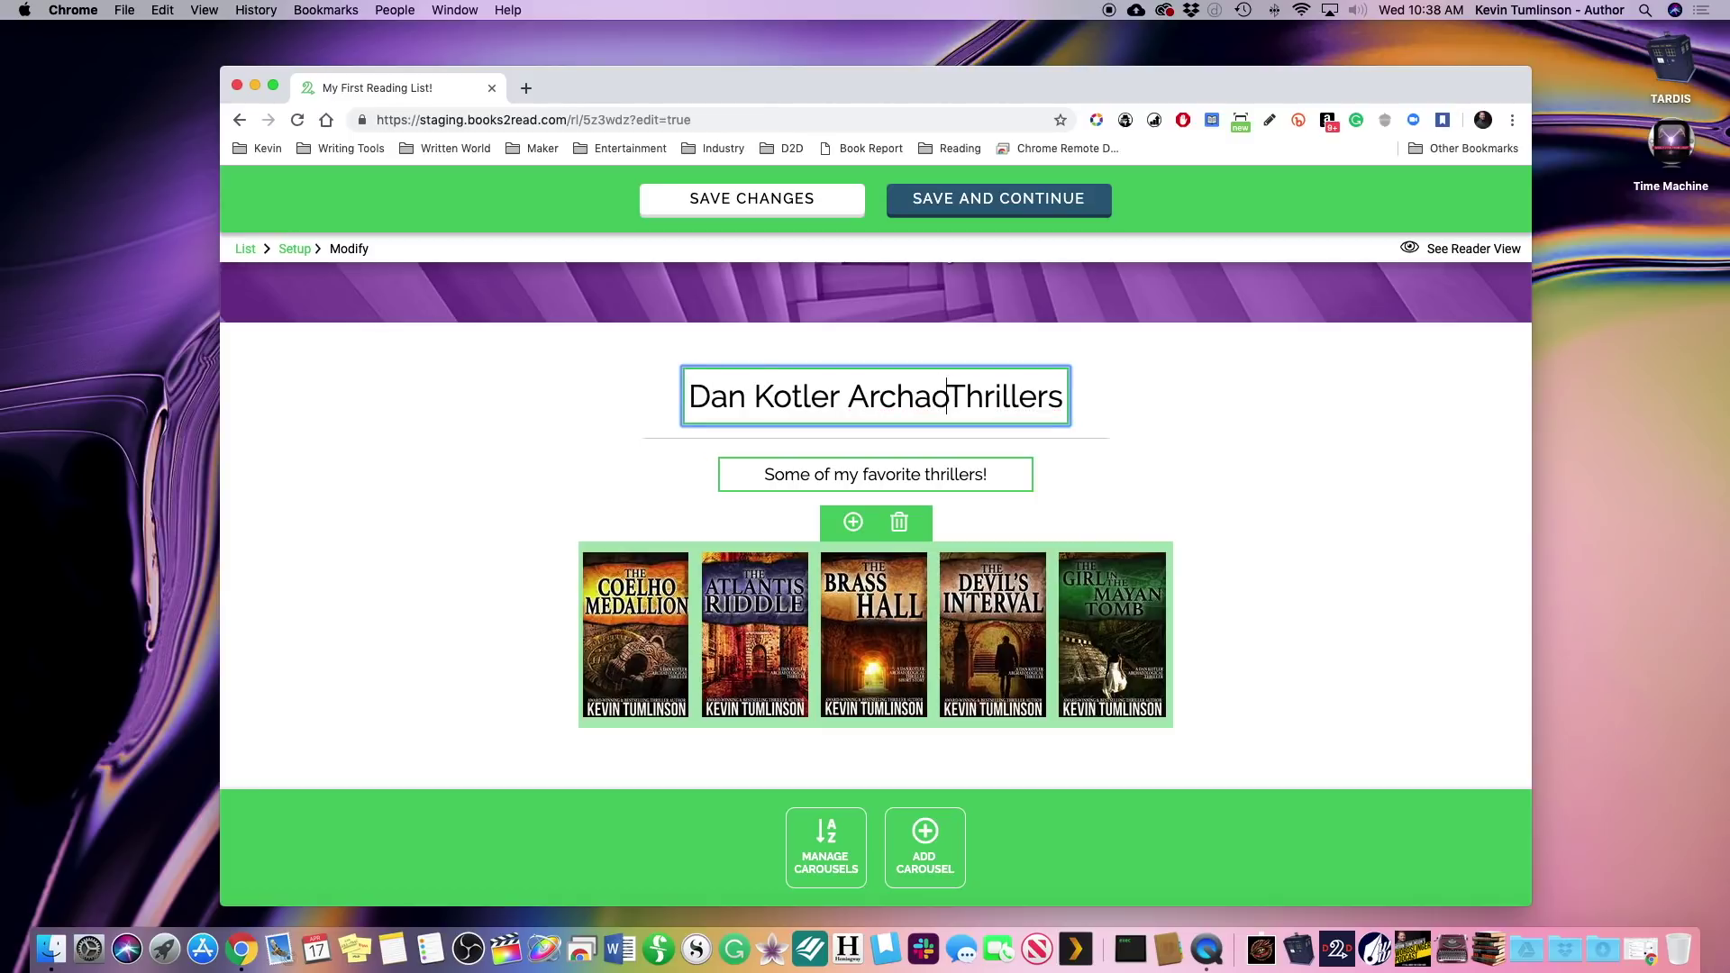
{"action": "key", "text": "BackSpace"}
{"action": "key", "text": "BackSpace"}
{"action": "key", "text": "BackSpace"}
{"action": "key", "text": "BackSpace"}
{"action": "key", "text": "BackSpace"}
{"action": "key", "text": "BackSpace"}
{"action": "key", "text": "BackSpace"}
{"action": "key", "text": "BackSpace"}
{"action": "key", "text": "BackSpace"}
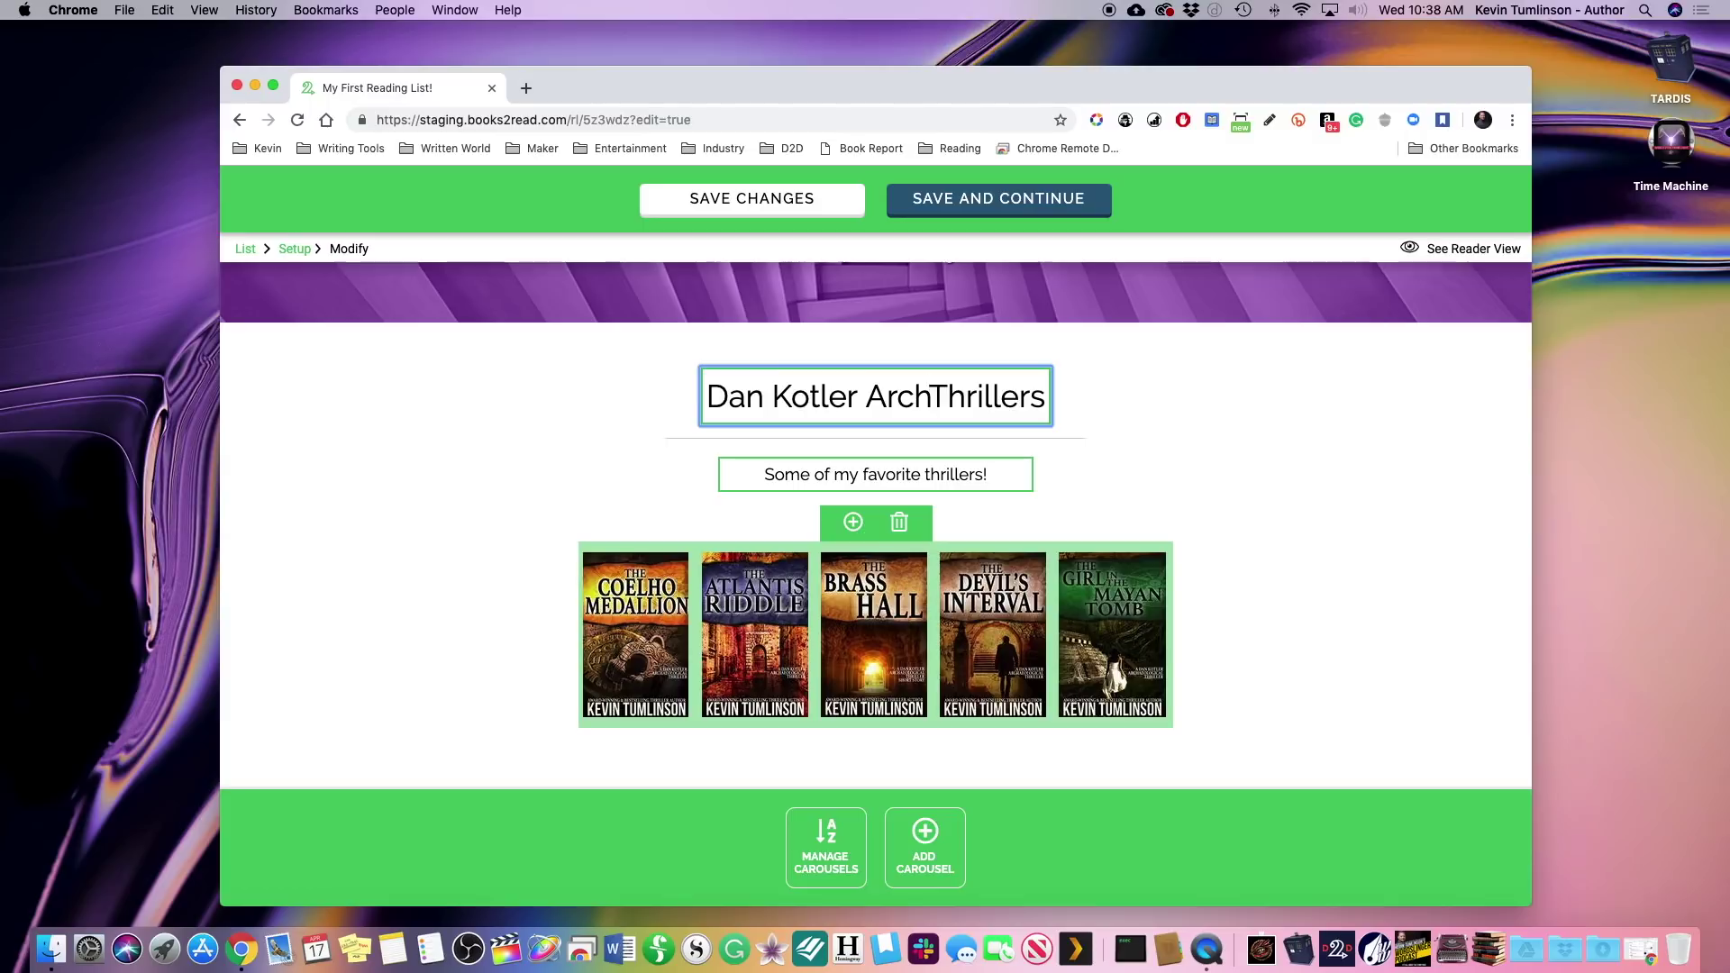
{"action": "type", "text": "aeological"}
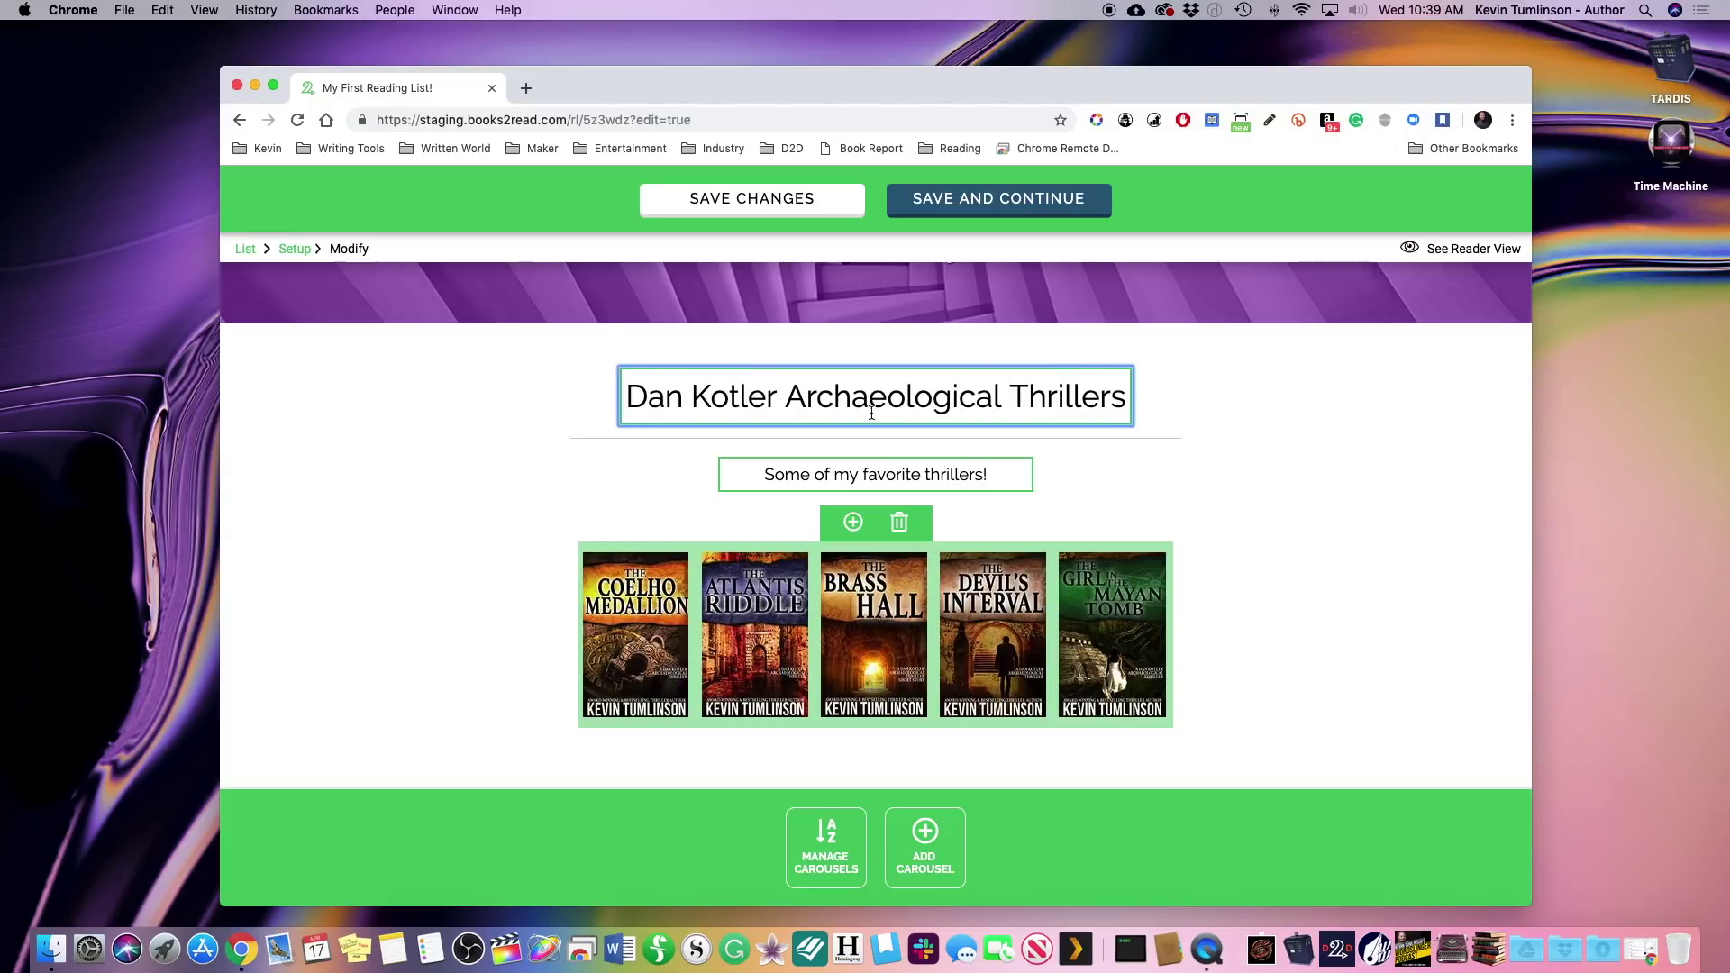
{"action": "triple_click", "coordinate": [850, 479]}
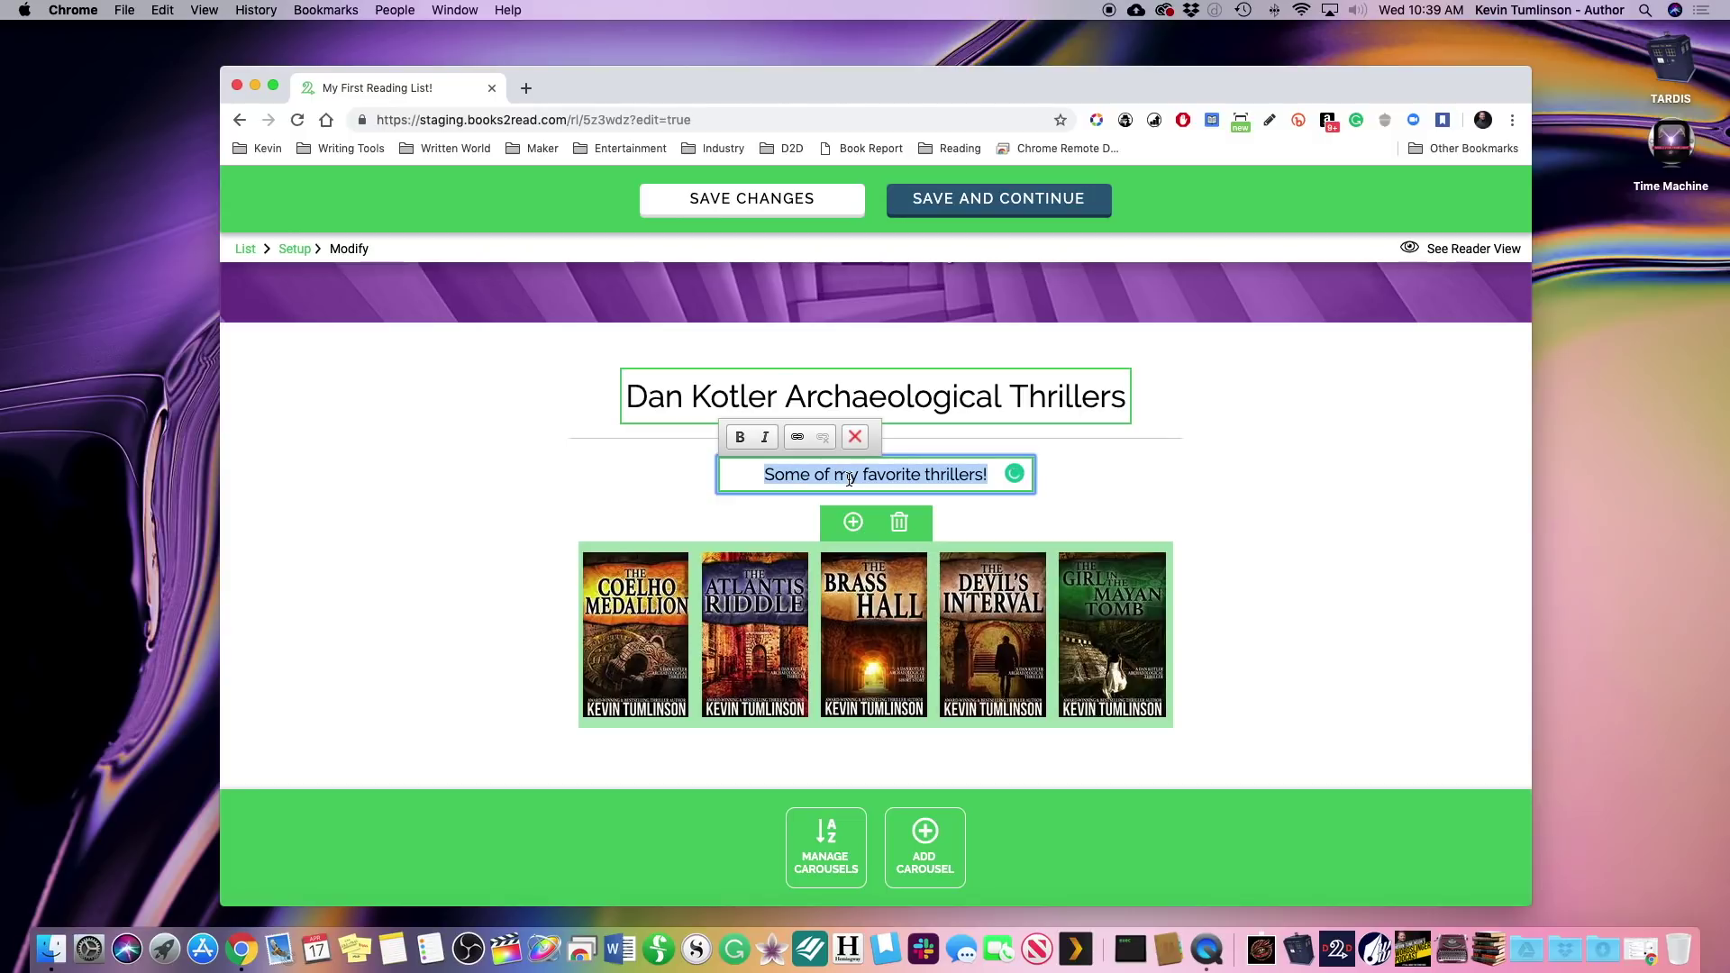
{"action": "left_click", "coordinate": [1301, 474]}
{"action": "scroll", "coordinate": [1300, 478], "scroll_direction": "down", "scroll_amount": 5}
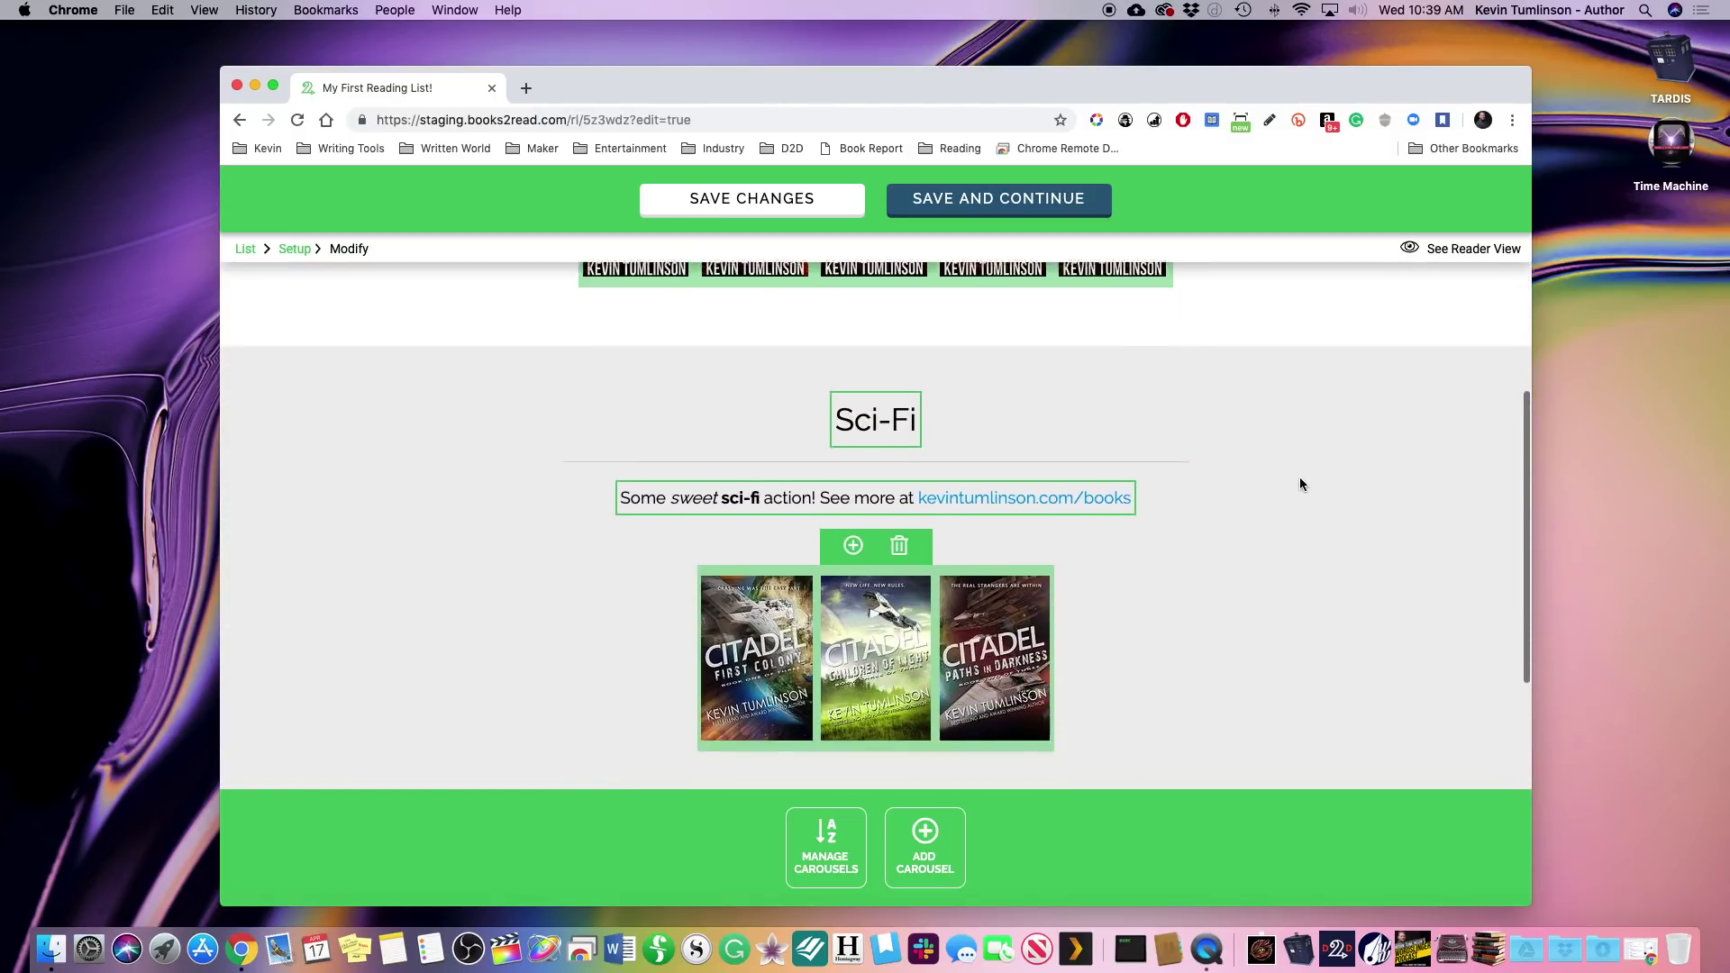
{"action": "scroll", "coordinate": [1299, 478], "scroll_direction": "down", "scroll_amount": 4}
{"action": "scroll", "coordinate": [1299, 478], "scroll_direction": "up", "scroll_amount": 3}
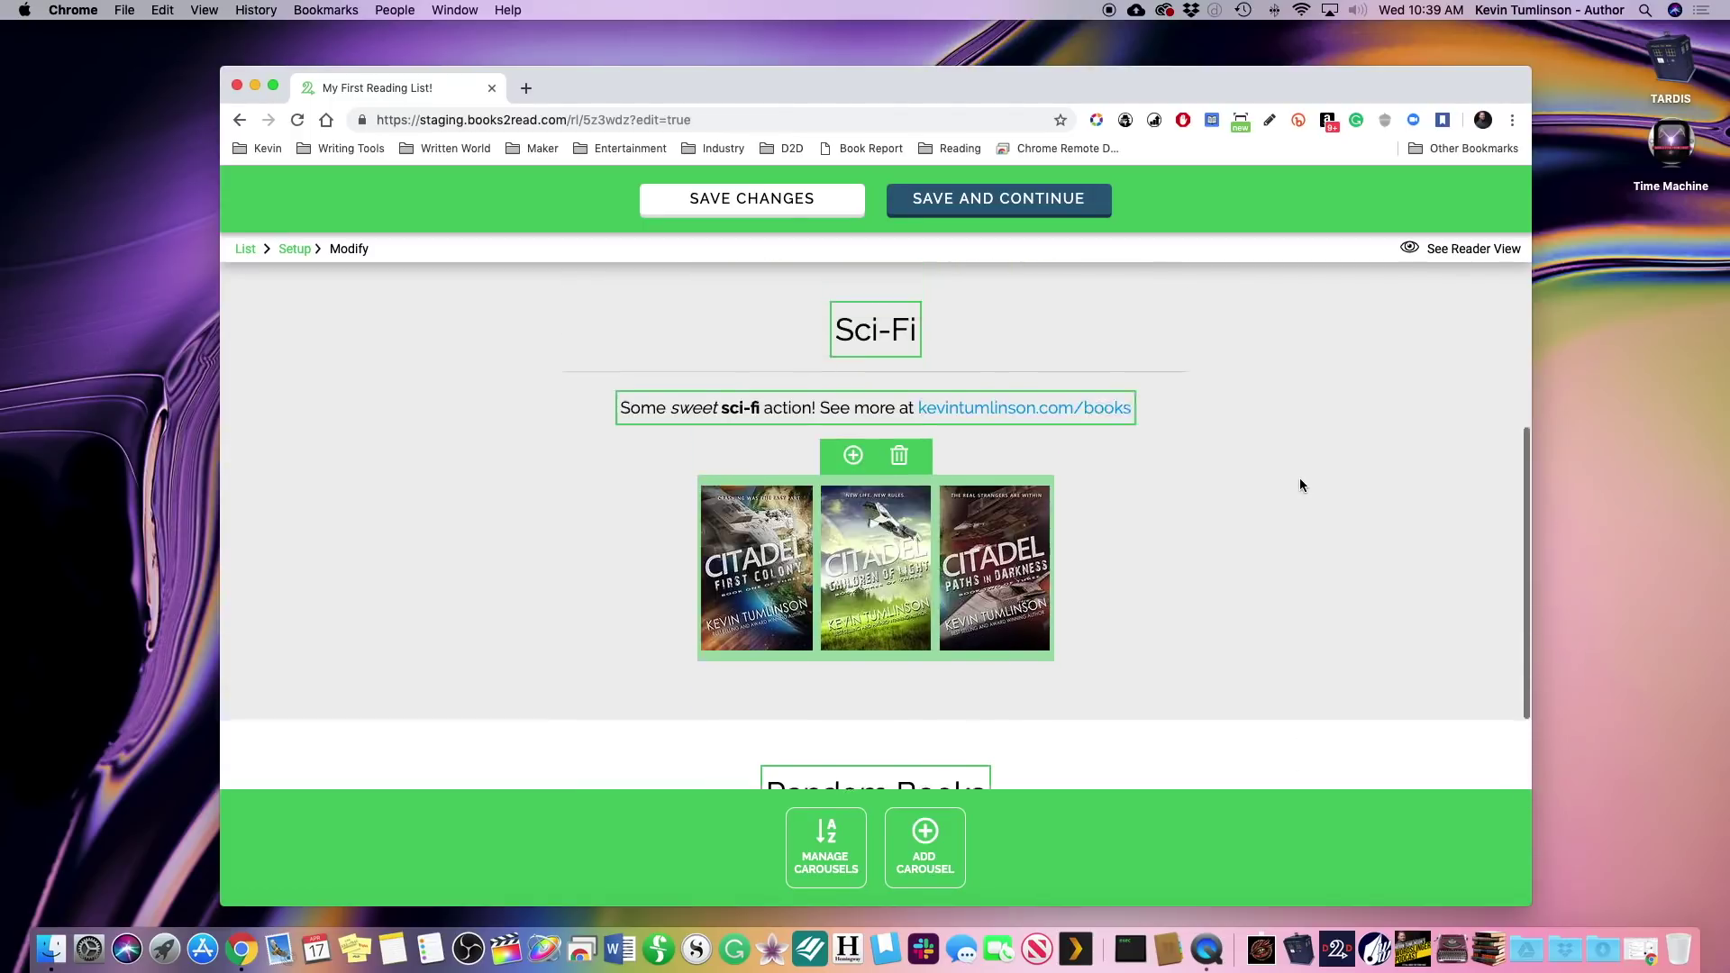
{"action": "scroll", "coordinate": [1300, 485], "scroll_direction": "up", "scroll_amount": 6}
{"action": "scroll", "coordinate": [848, 360], "scroll_direction": "up", "scroll_amount": 3}
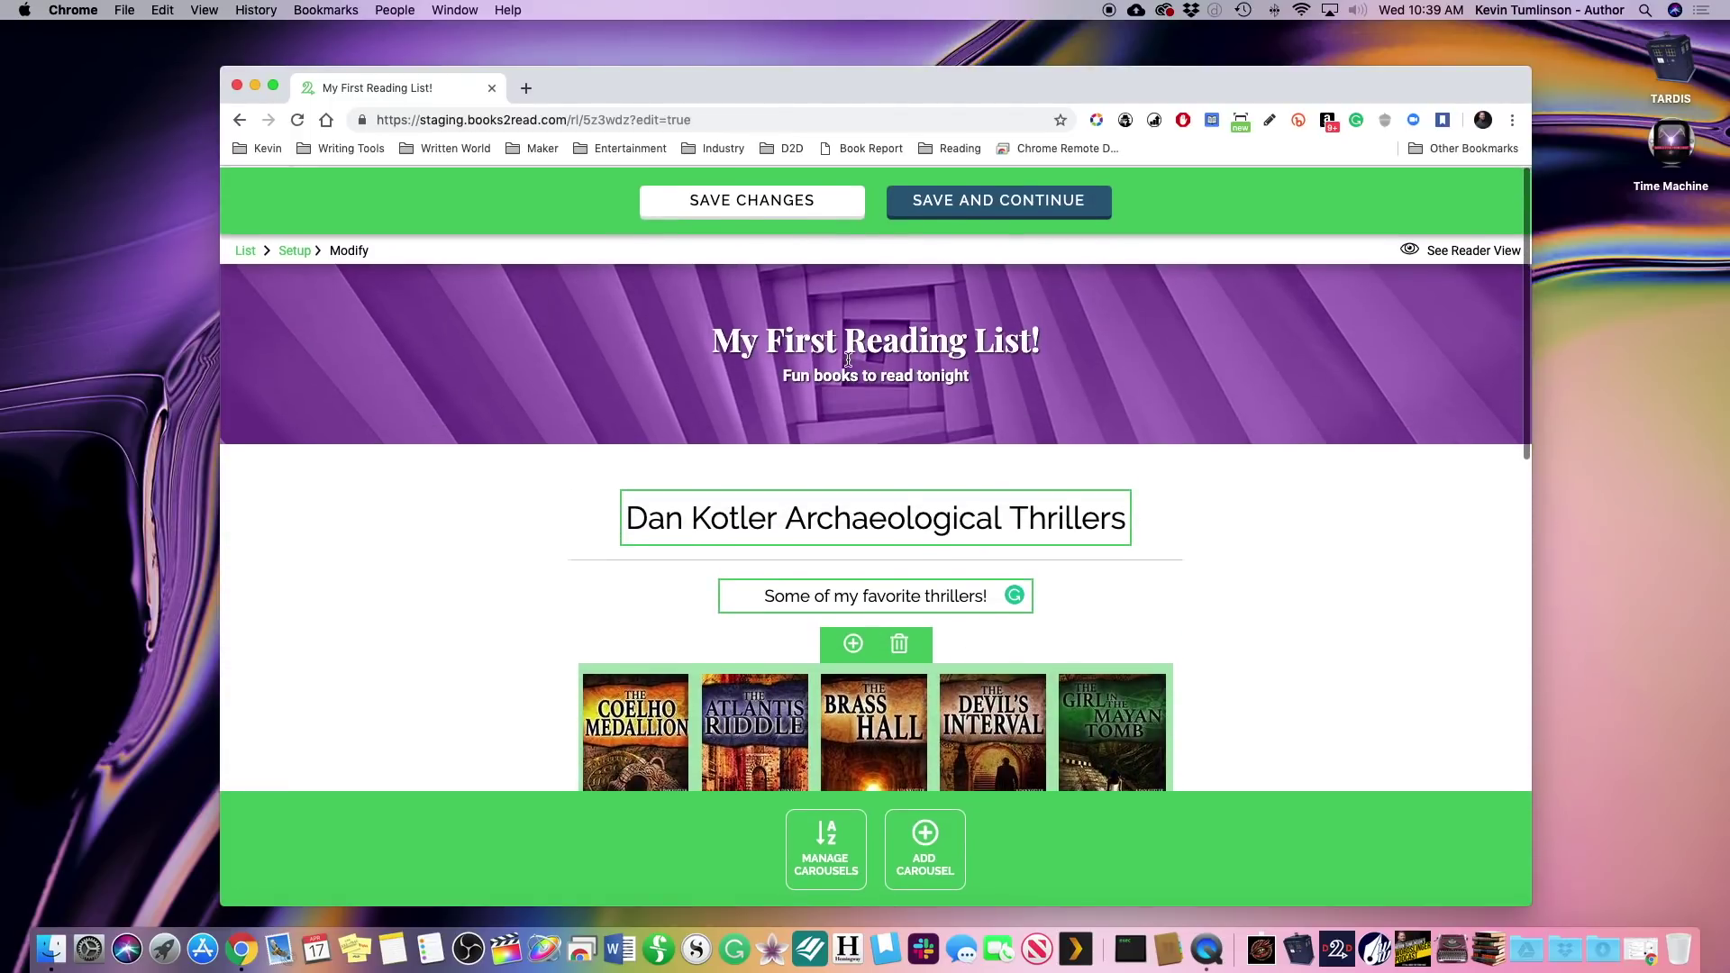
{"action": "scroll", "coordinate": [848, 360], "scroll_direction": "down", "scroll_amount": 3}
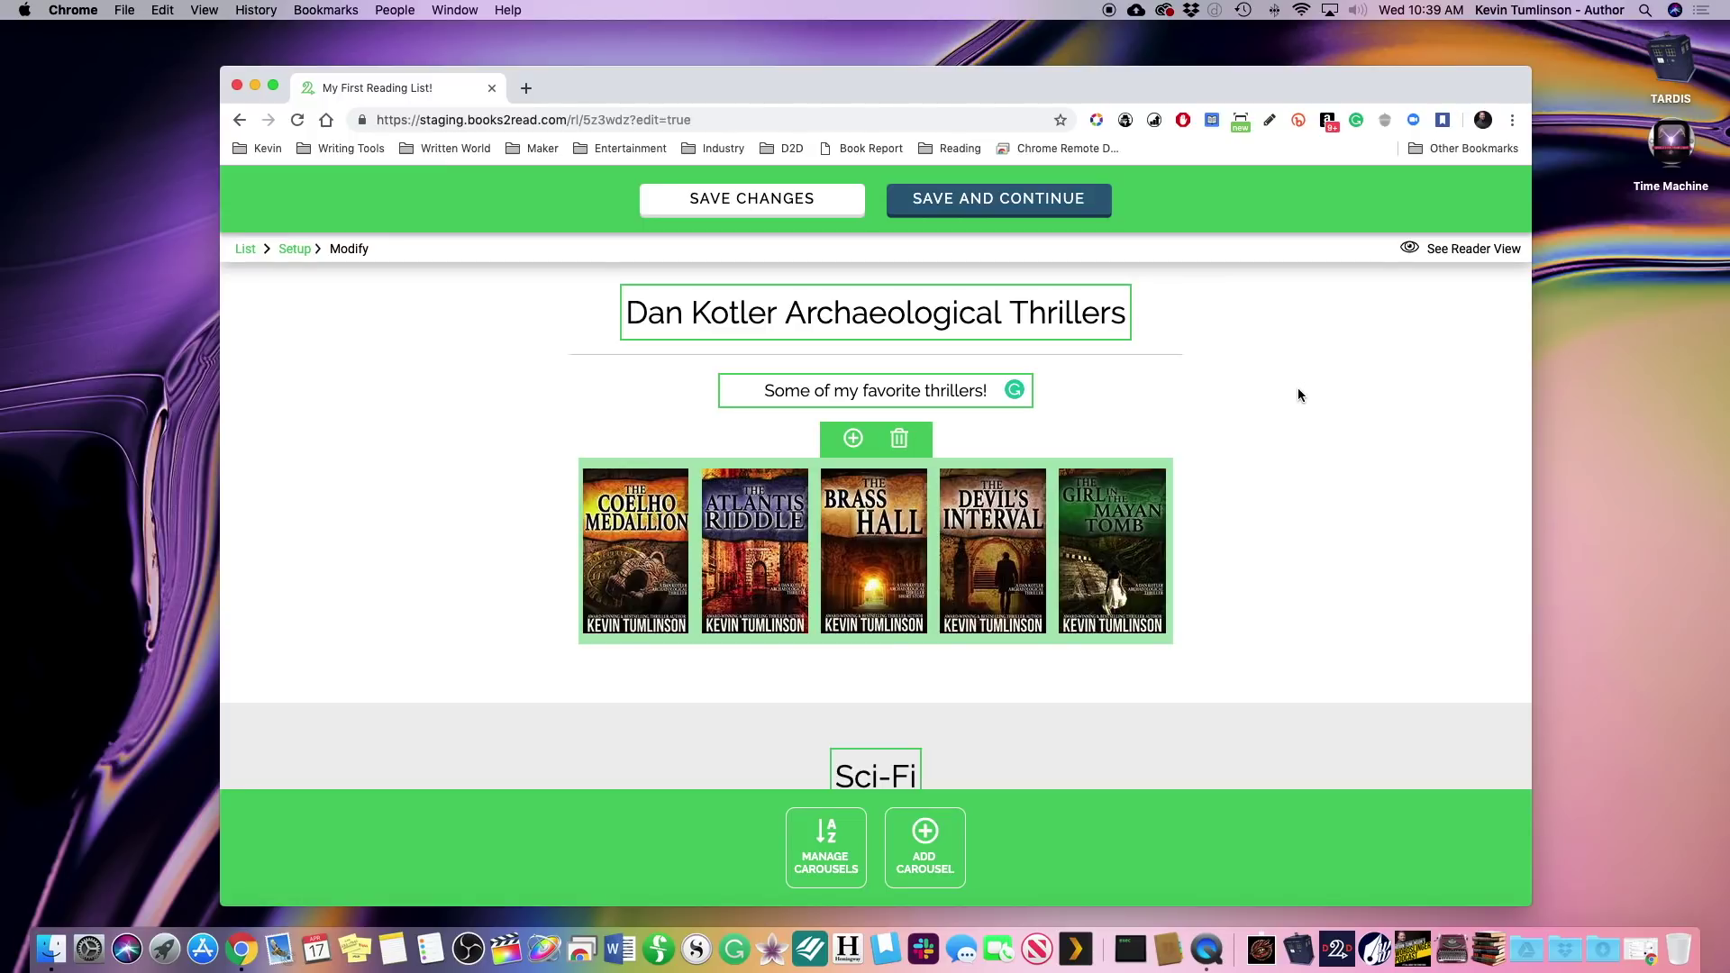
{"action": "scroll", "coordinate": [1299, 395], "scroll_direction": "down", "scroll_amount": 5}
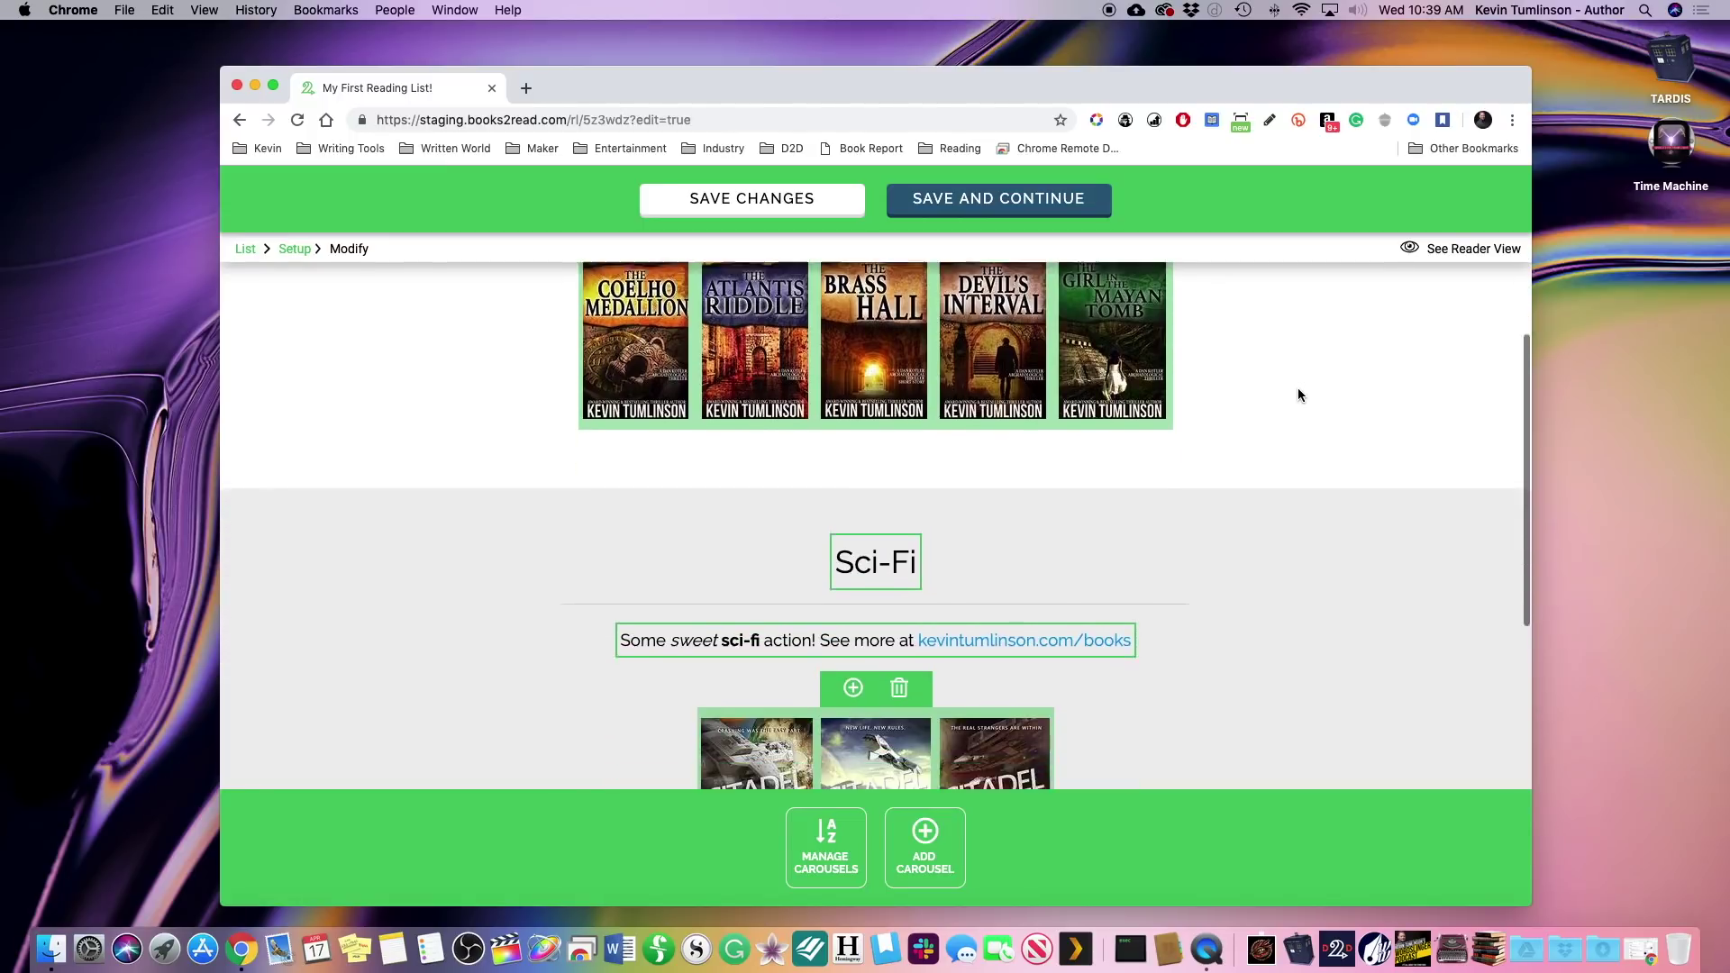
{"action": "scroll", "coordinate": [1297, 395], "scroll_direction": "down", "scroll_amount": 10}
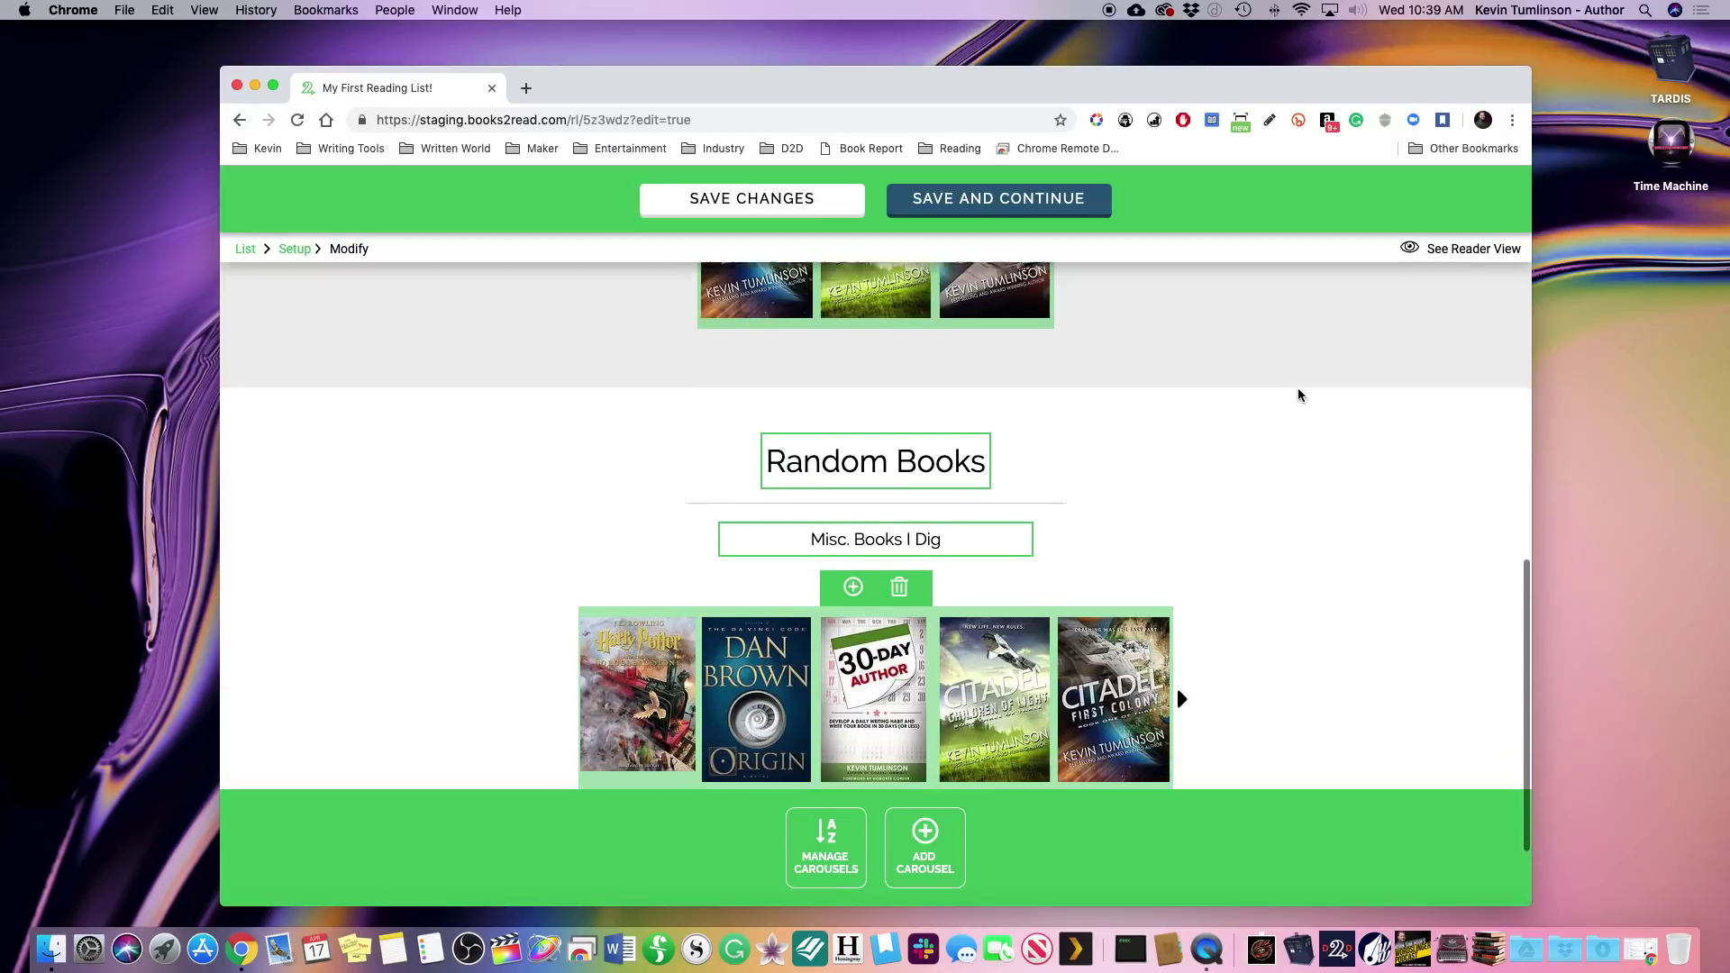
{"action": "scroll", "coordinate": [1298, 395], "scroll_direction": "down", "scroll_amount": 1}
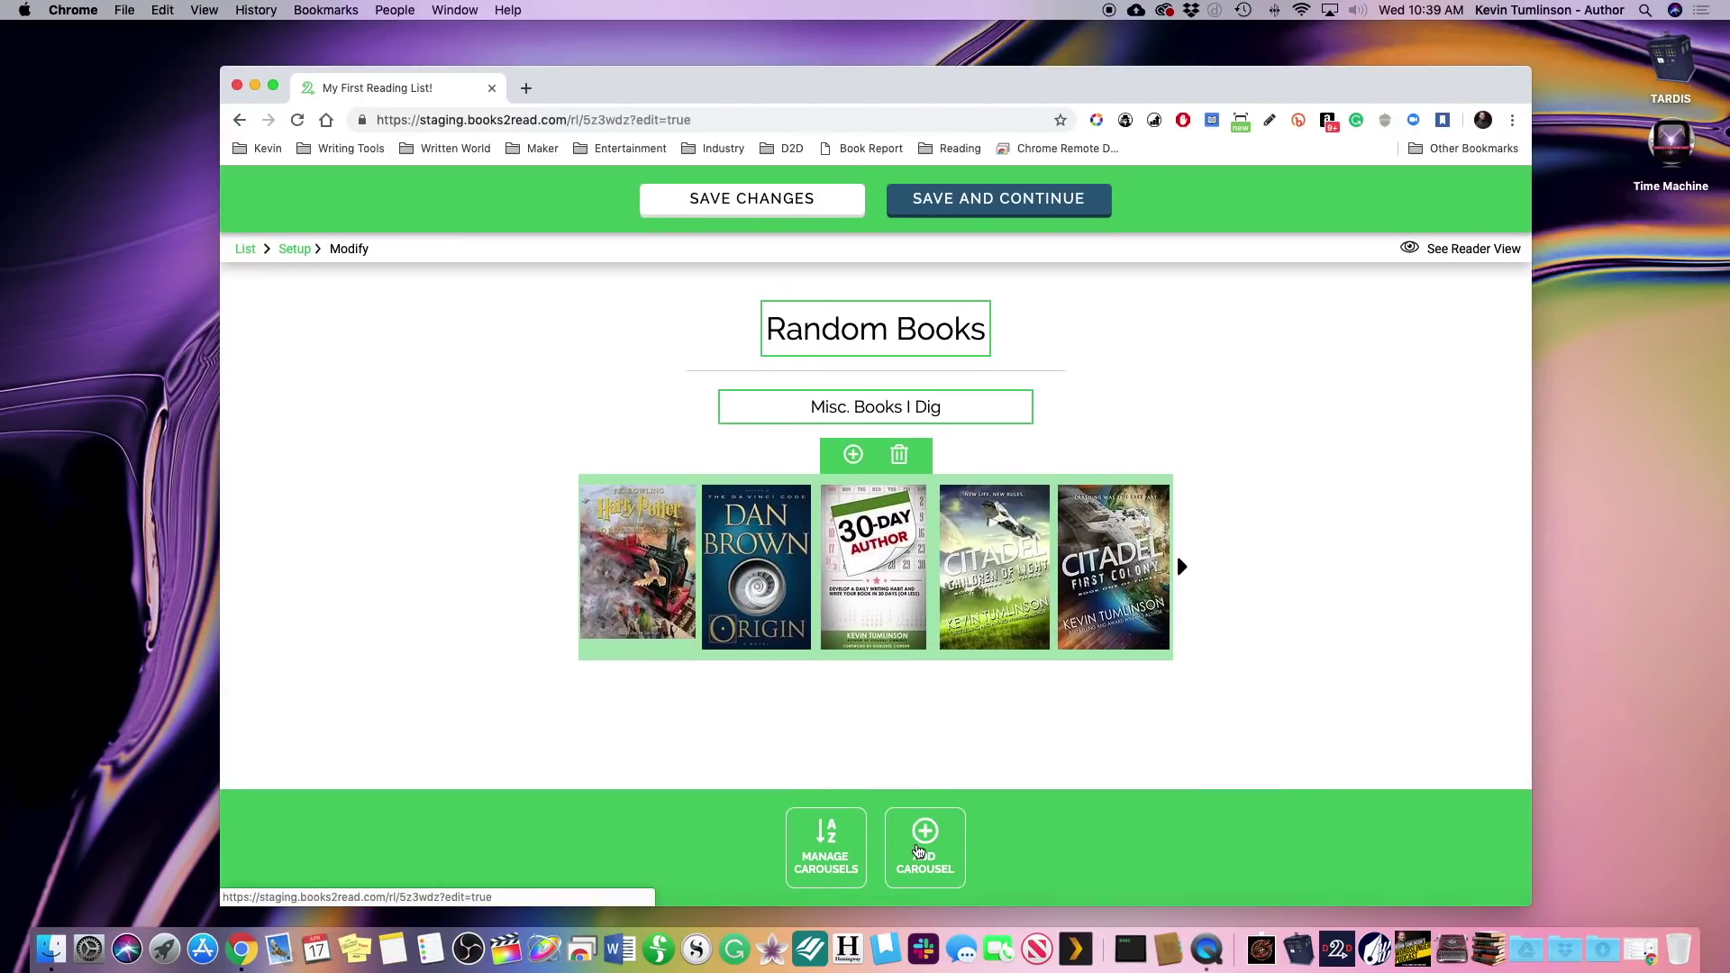
- Add a new carousel and title it 'This week's feature'
{"action": "left_click", "coordinate": [921, 848]}
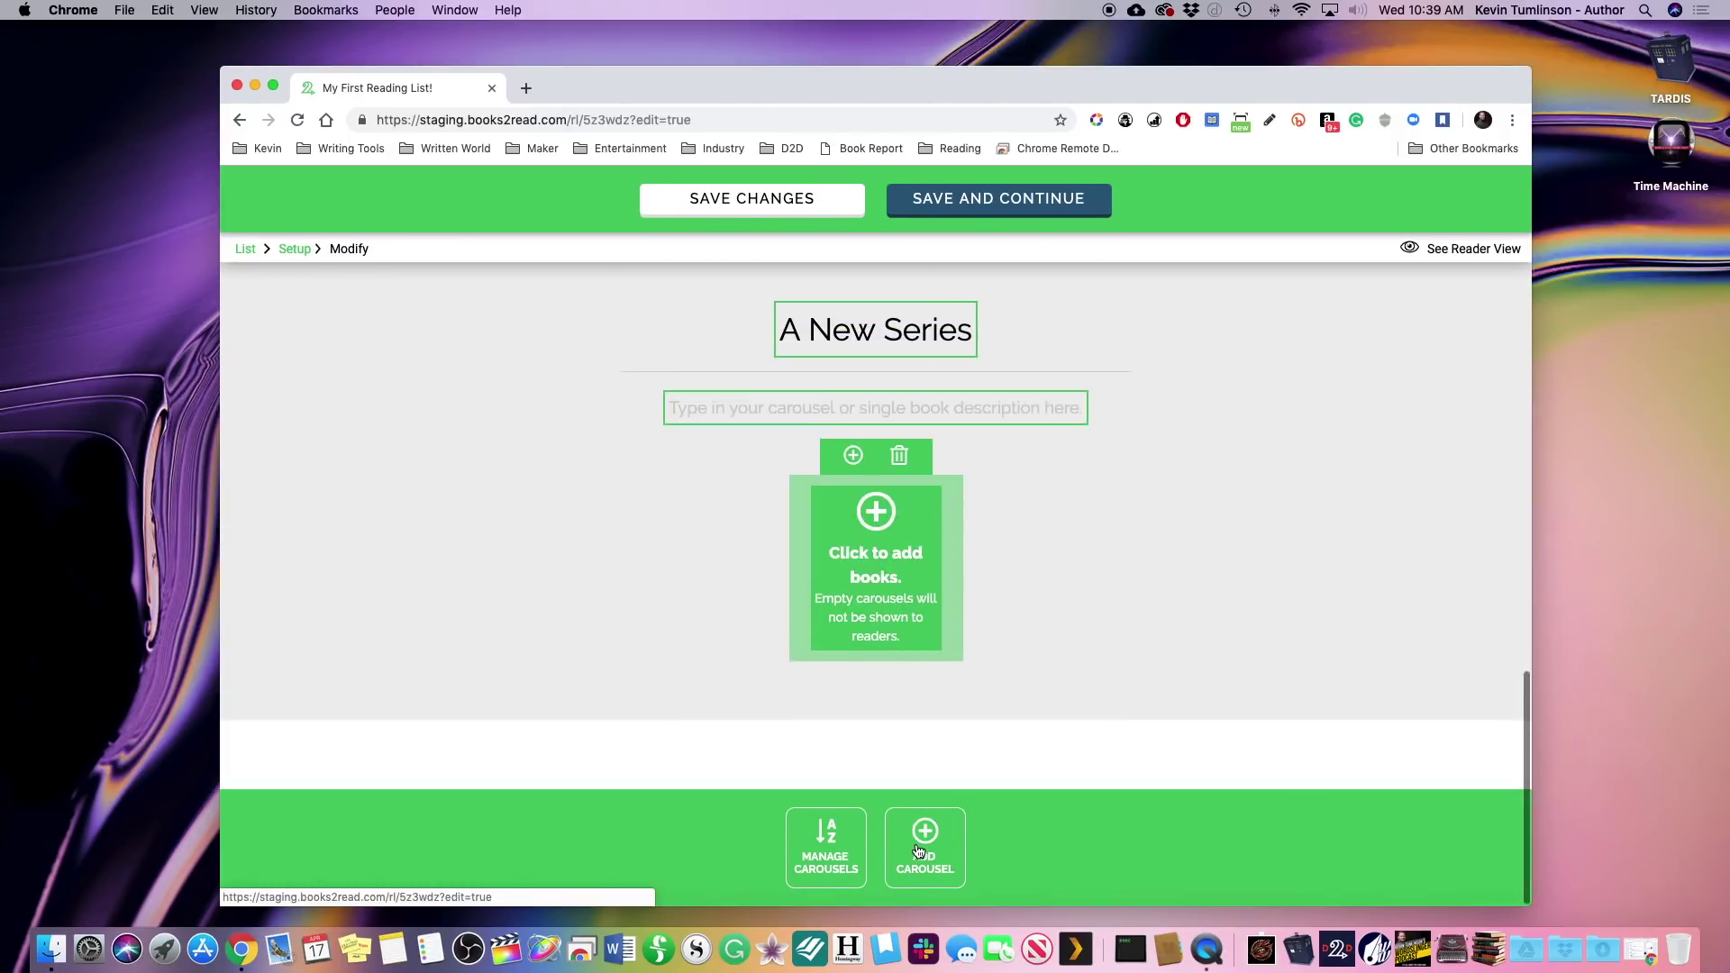
{"action": "double_click", "coordinate": [878, 345]}
{"action": "triple_click", "coordinate": [878, 345]}
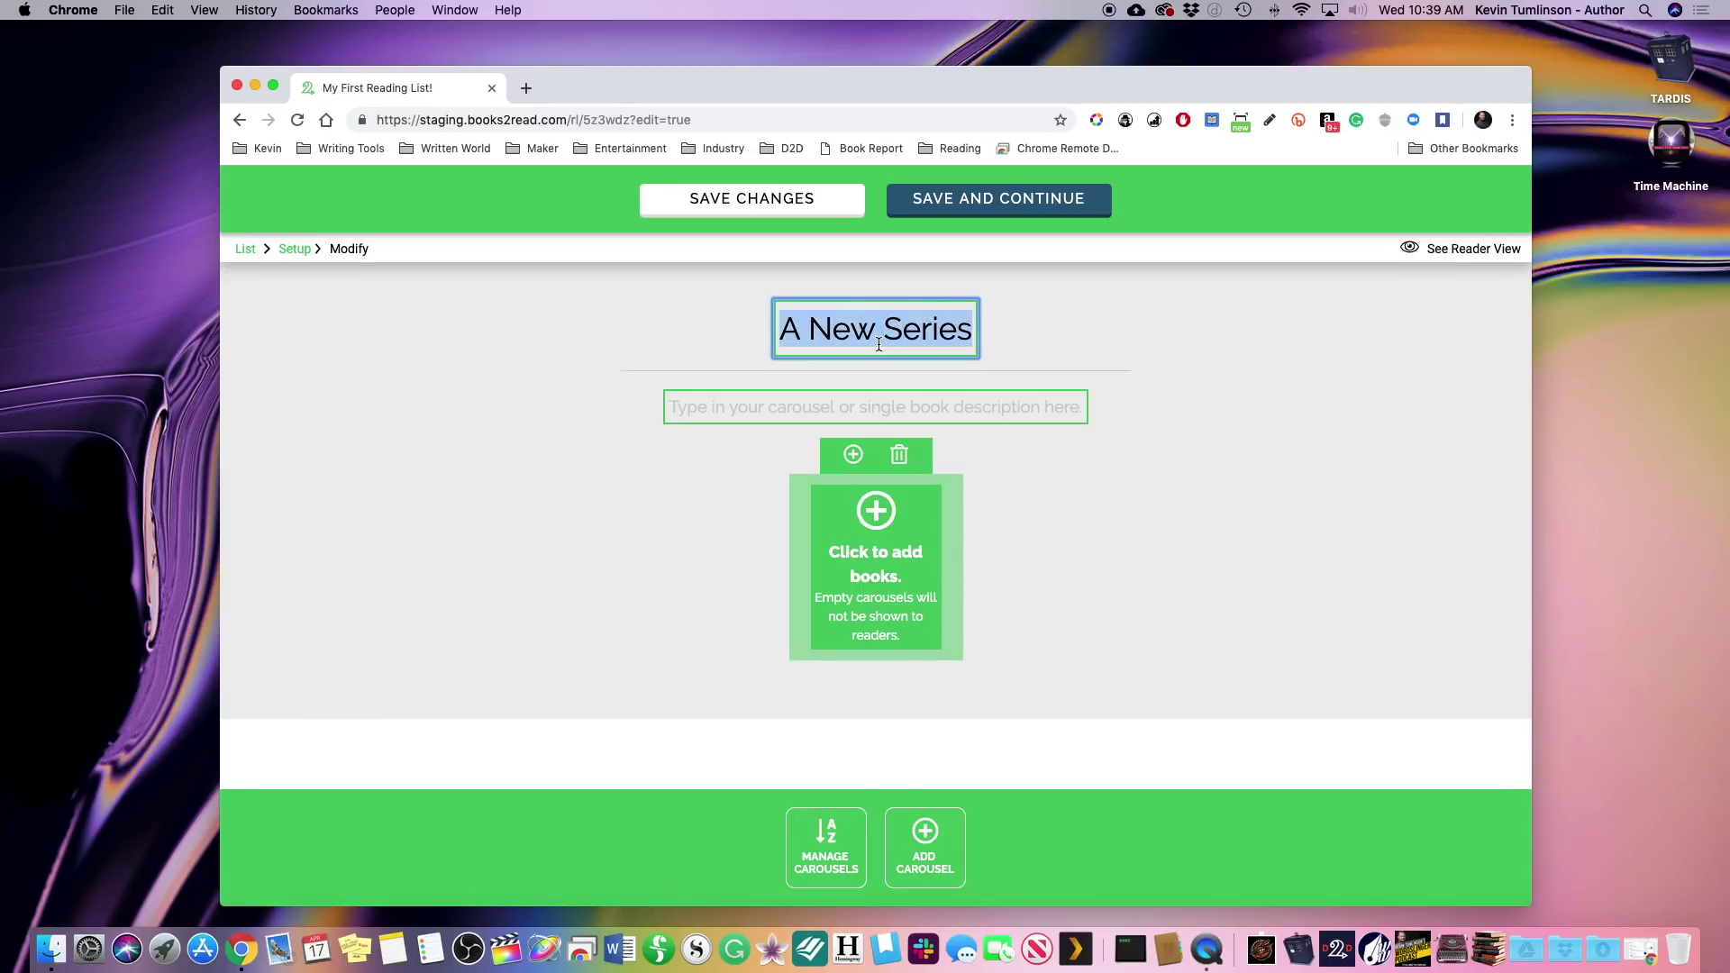
{"action": "type", "text": "This "}
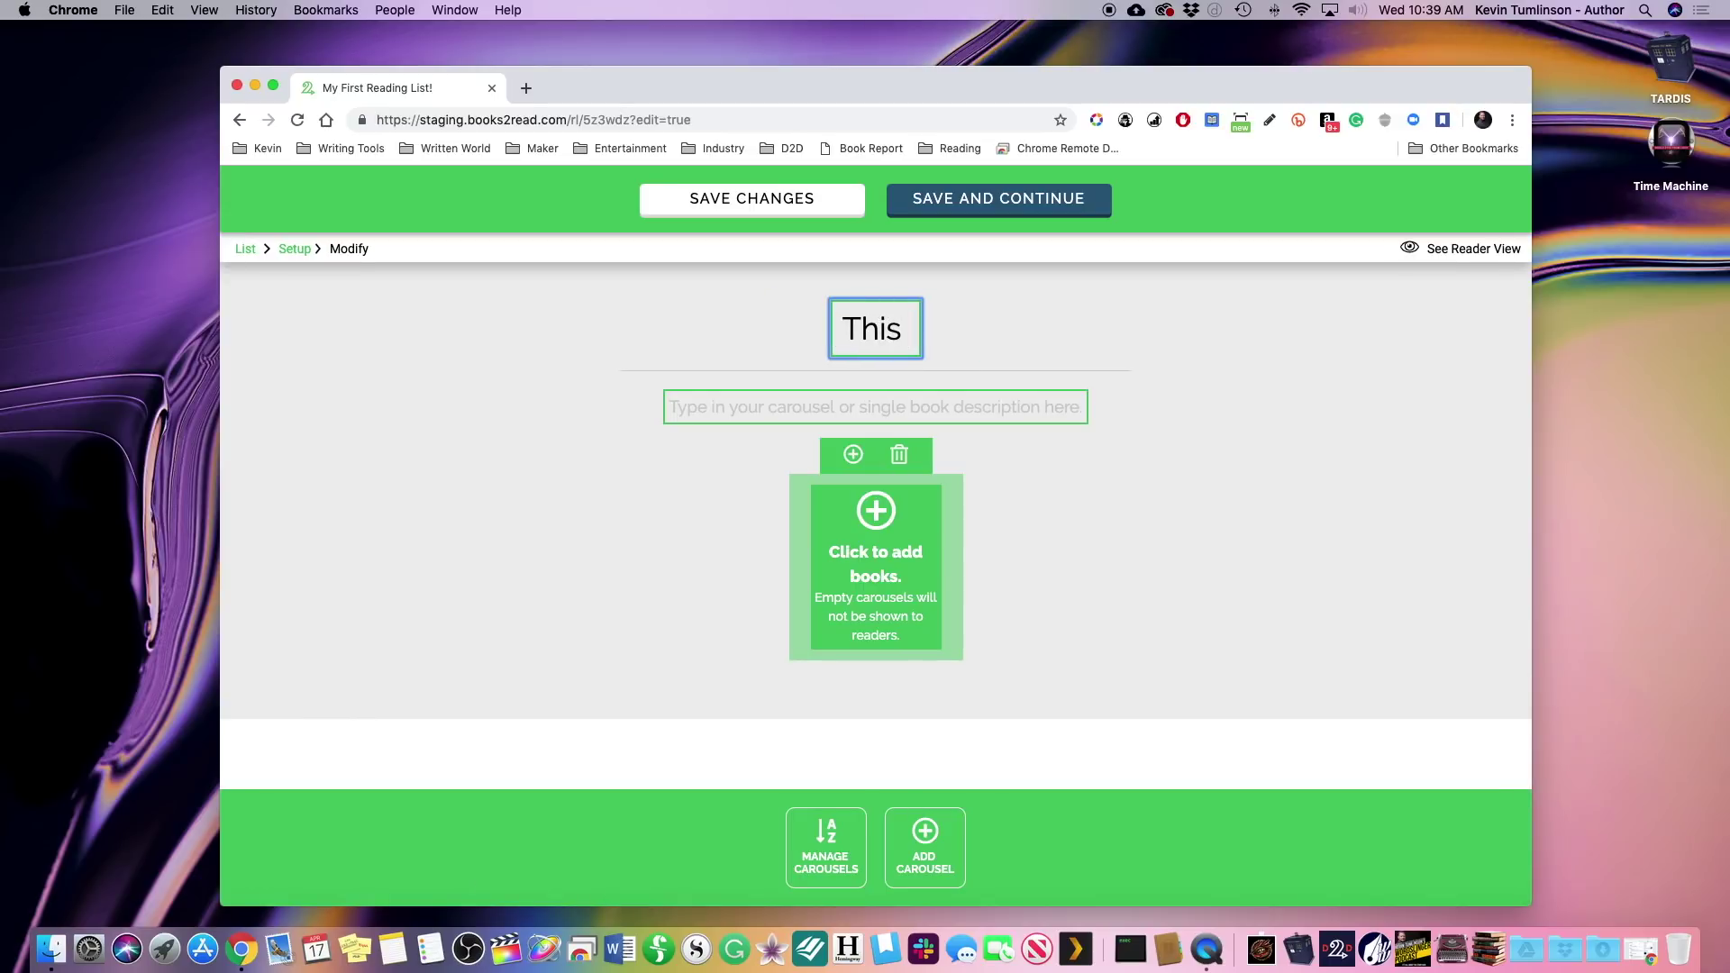
{"action": "type", "text": "week's F"}
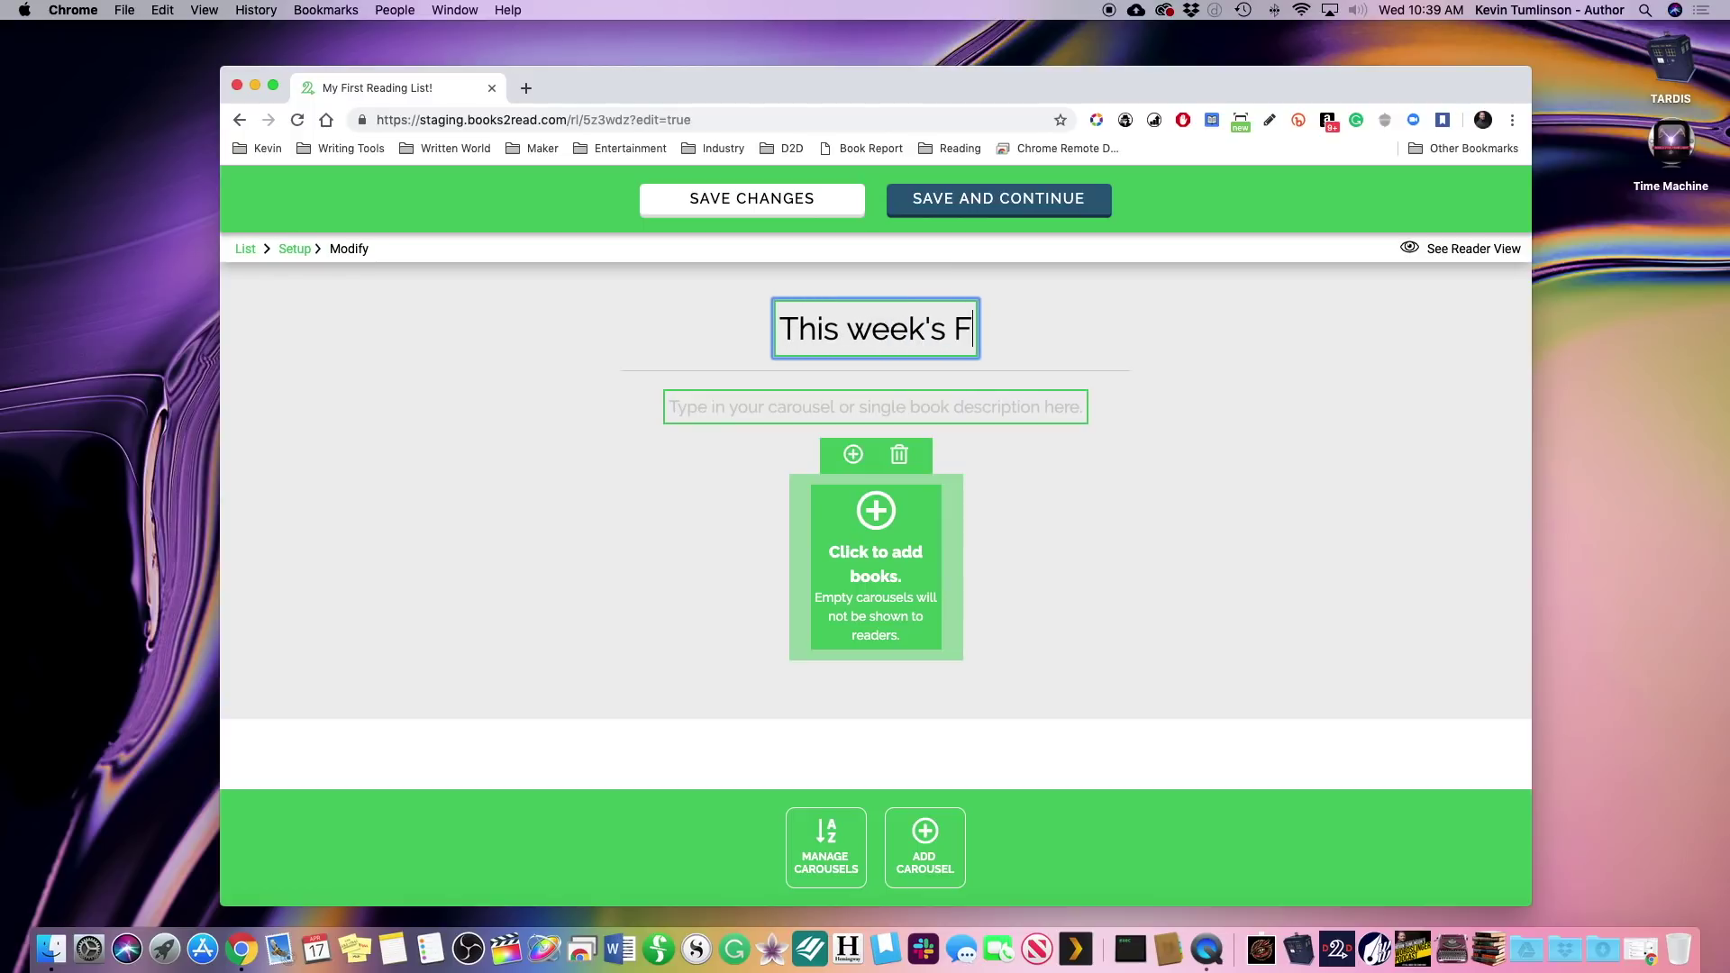
{"action": "key", "text": "BackSpace"}
{"action": "type", "text": "feature"}
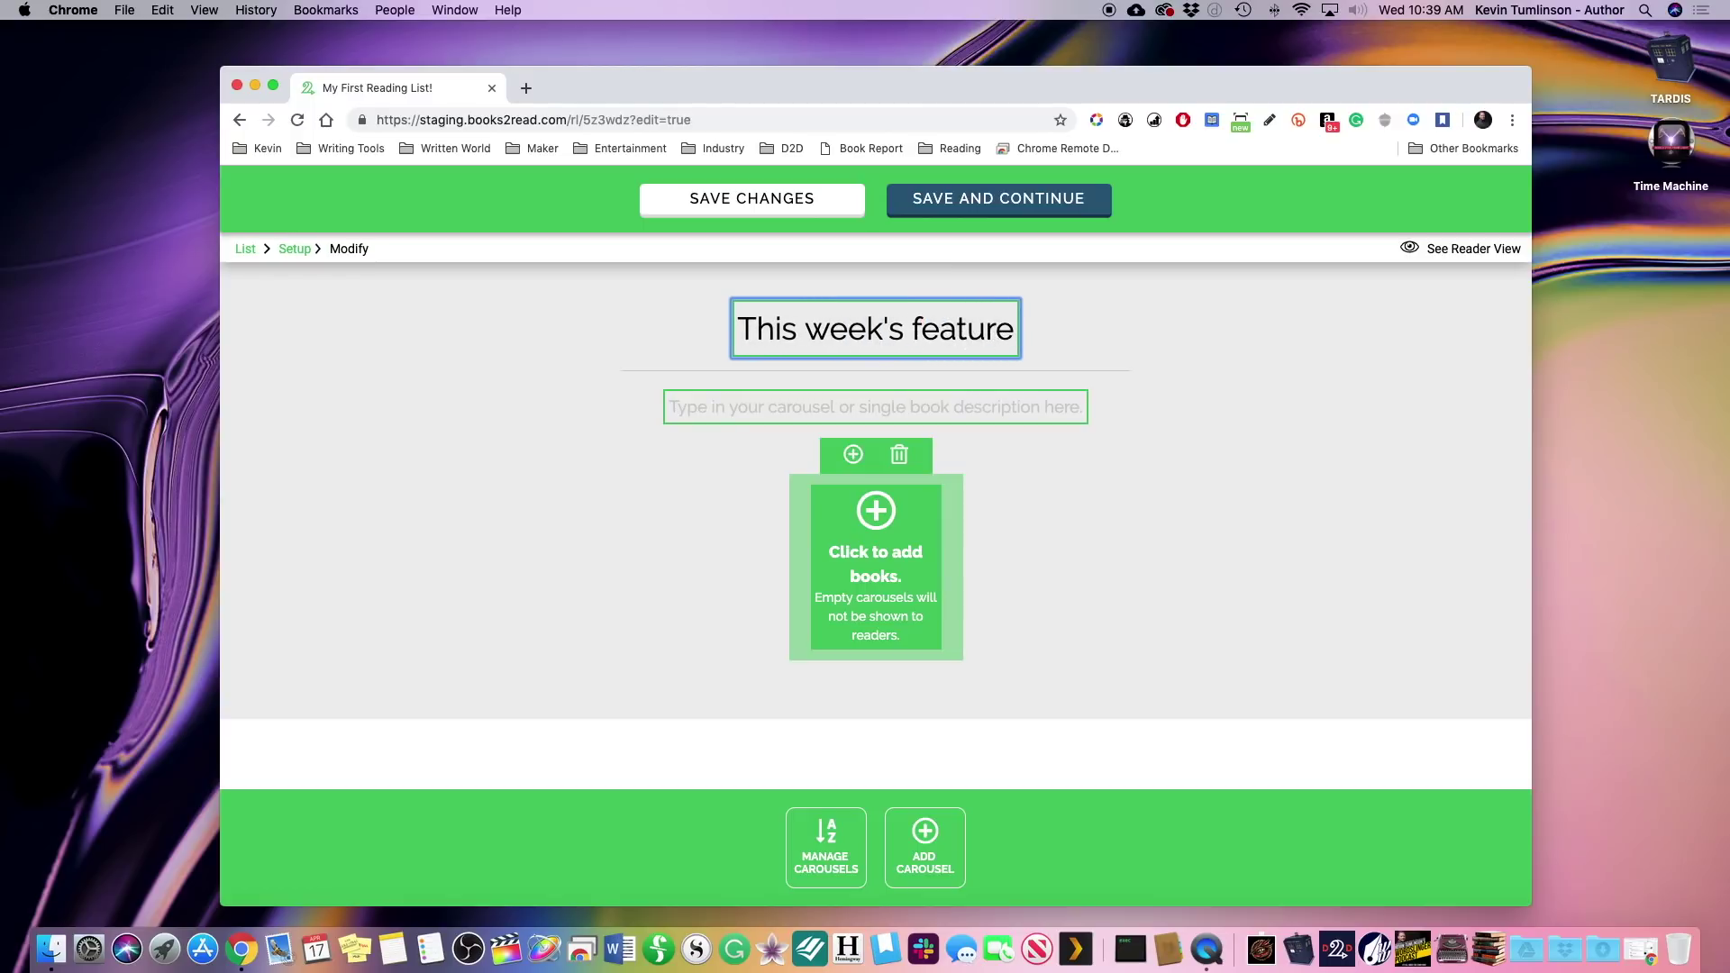
- Describe it as the latest featured book showcasing literary brilliance, followed by filler text
{"action": "left_click", "coordinate": [832, 405]}
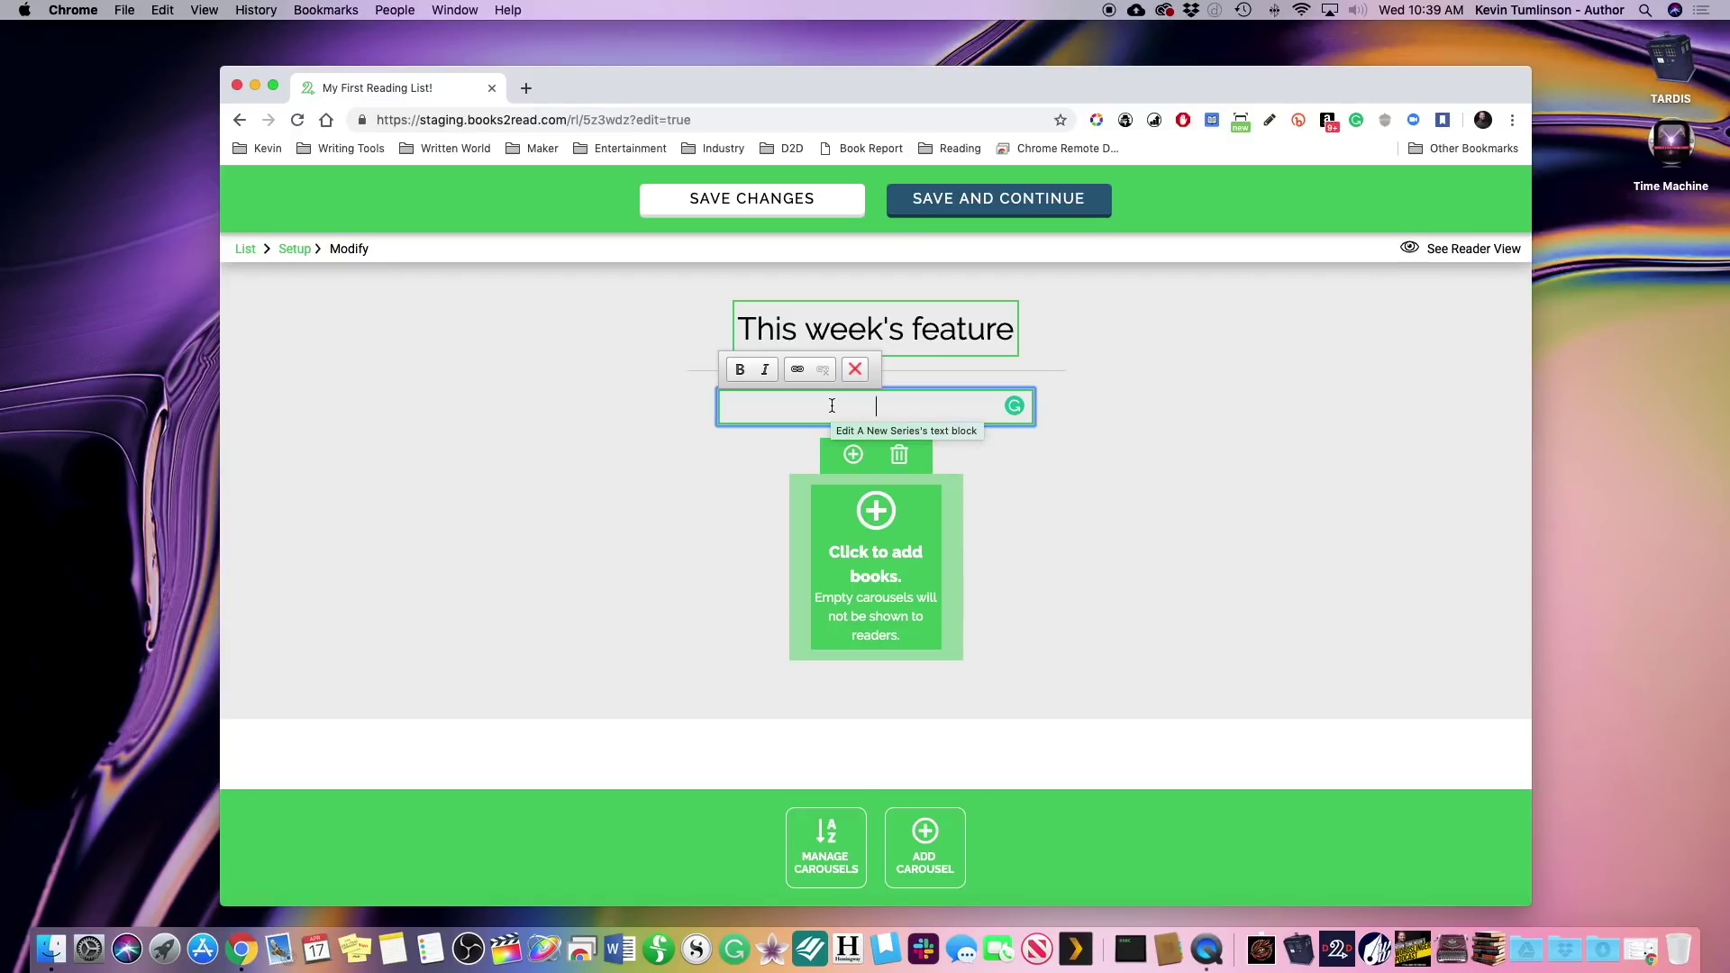
{"action": "type", "text": "This bo"}
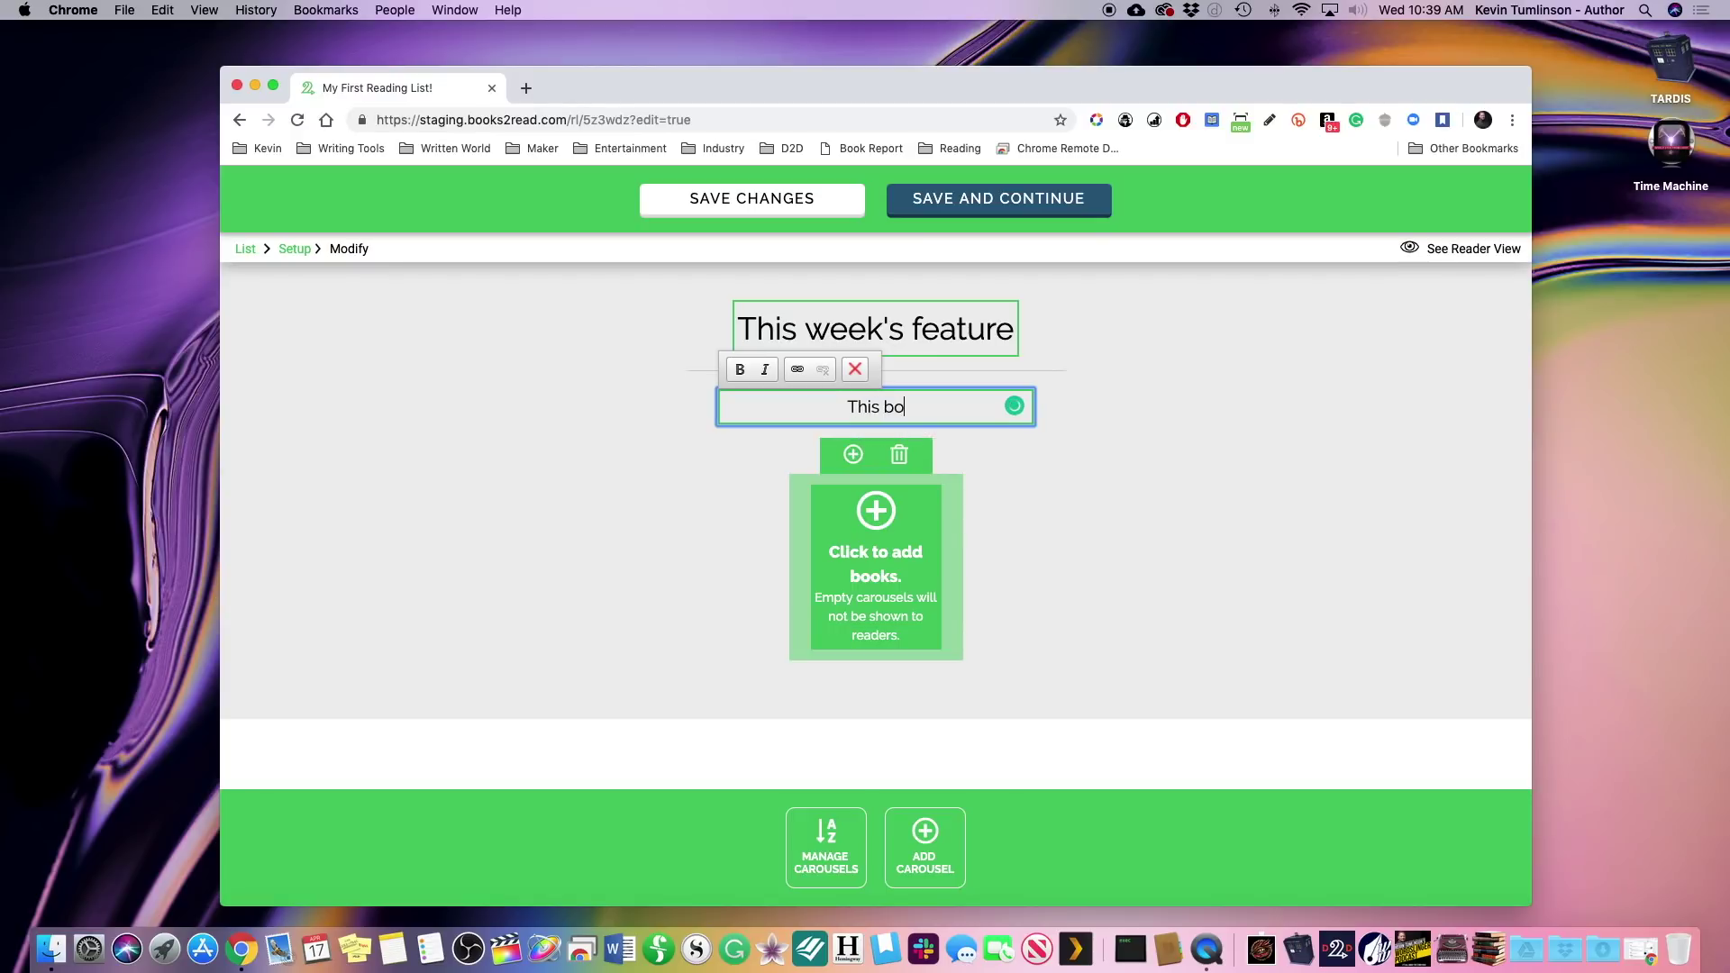
{"action": "type", "text": "ok is the latest and grea"}
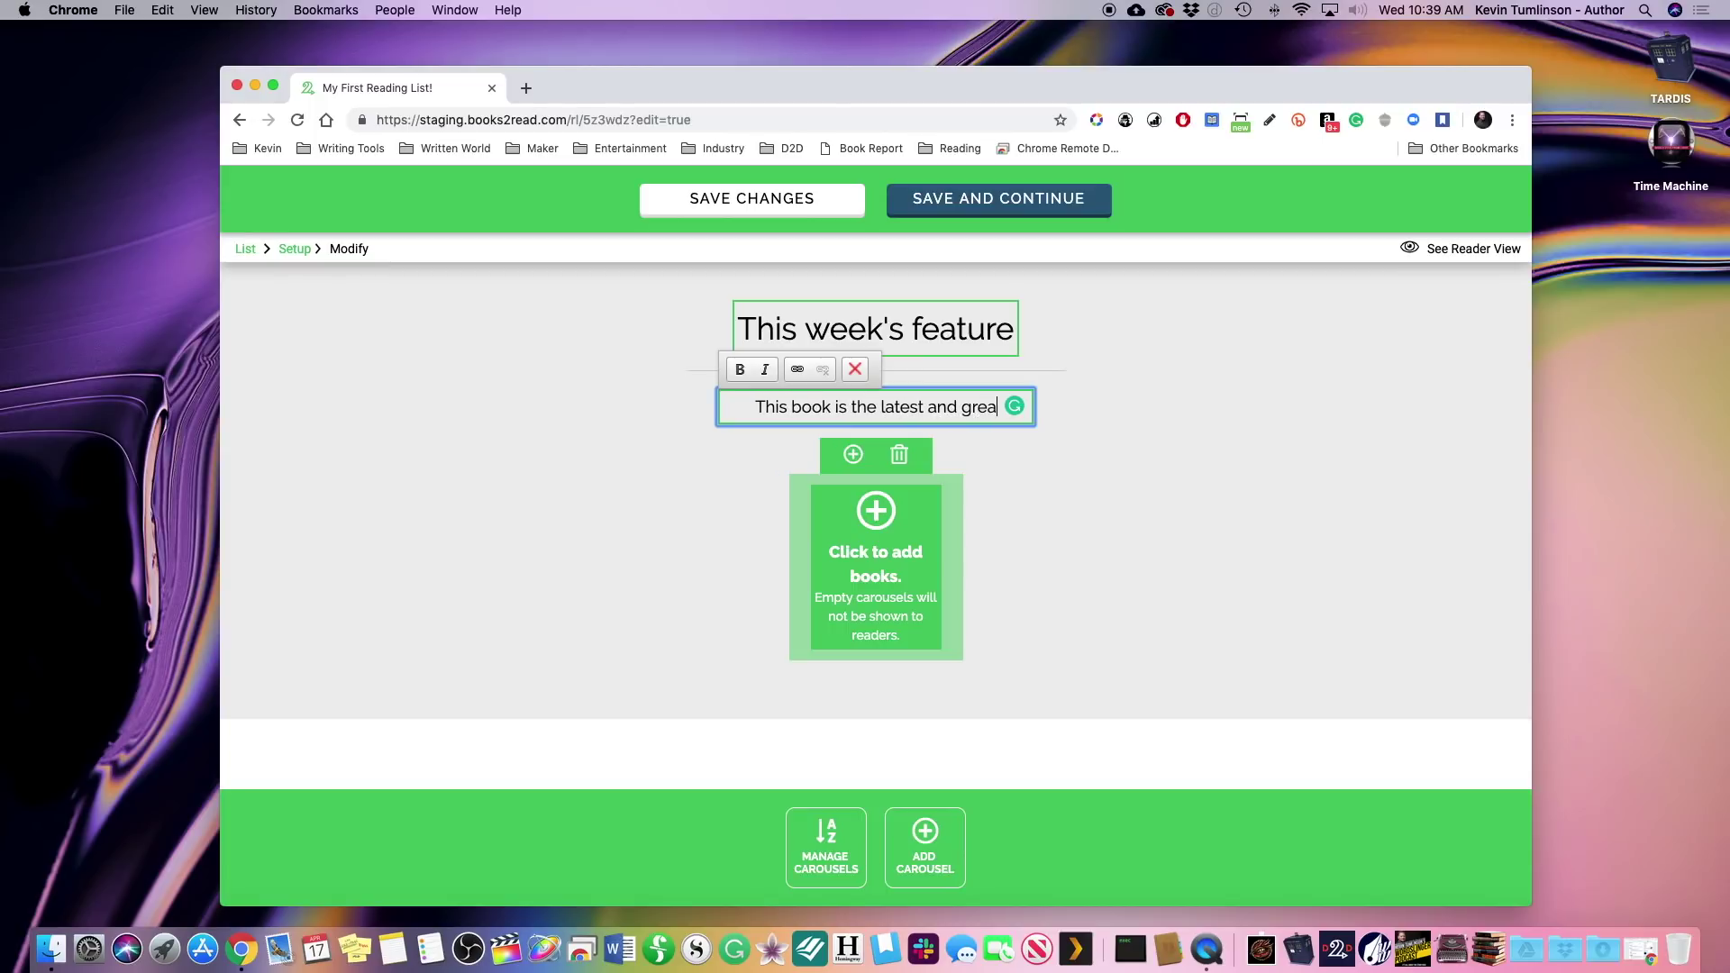
{"action": "type", "text": "test book to be f"}
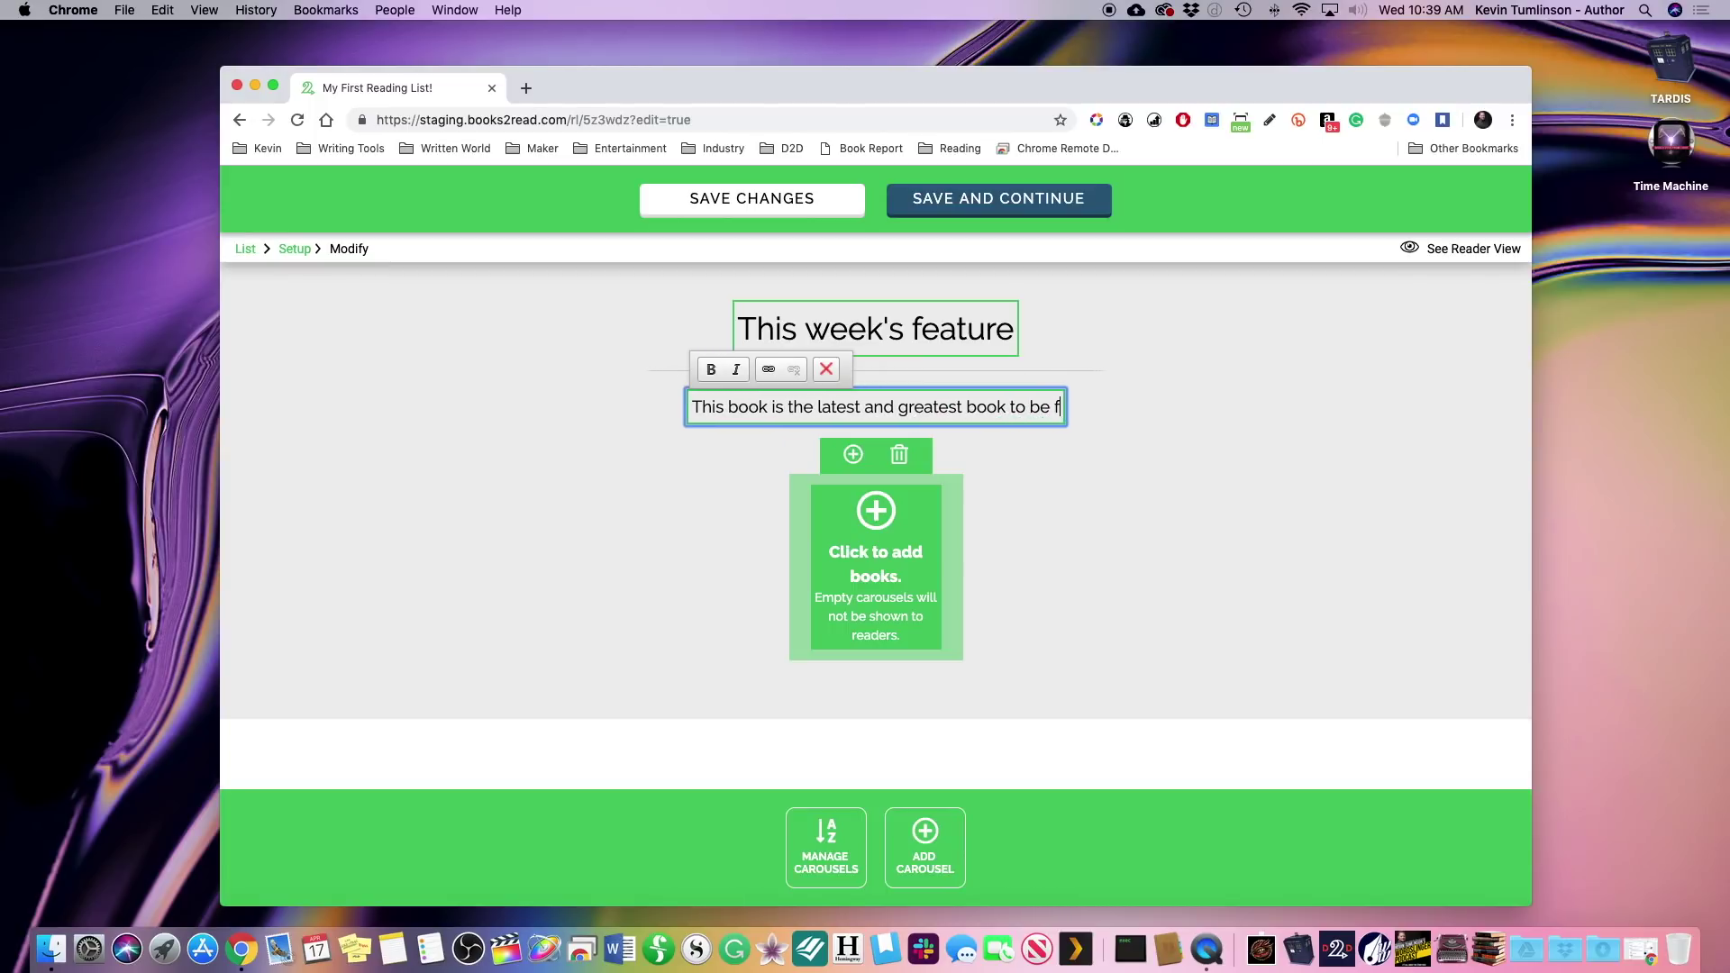
{"action": "type", "text": "eatured "}
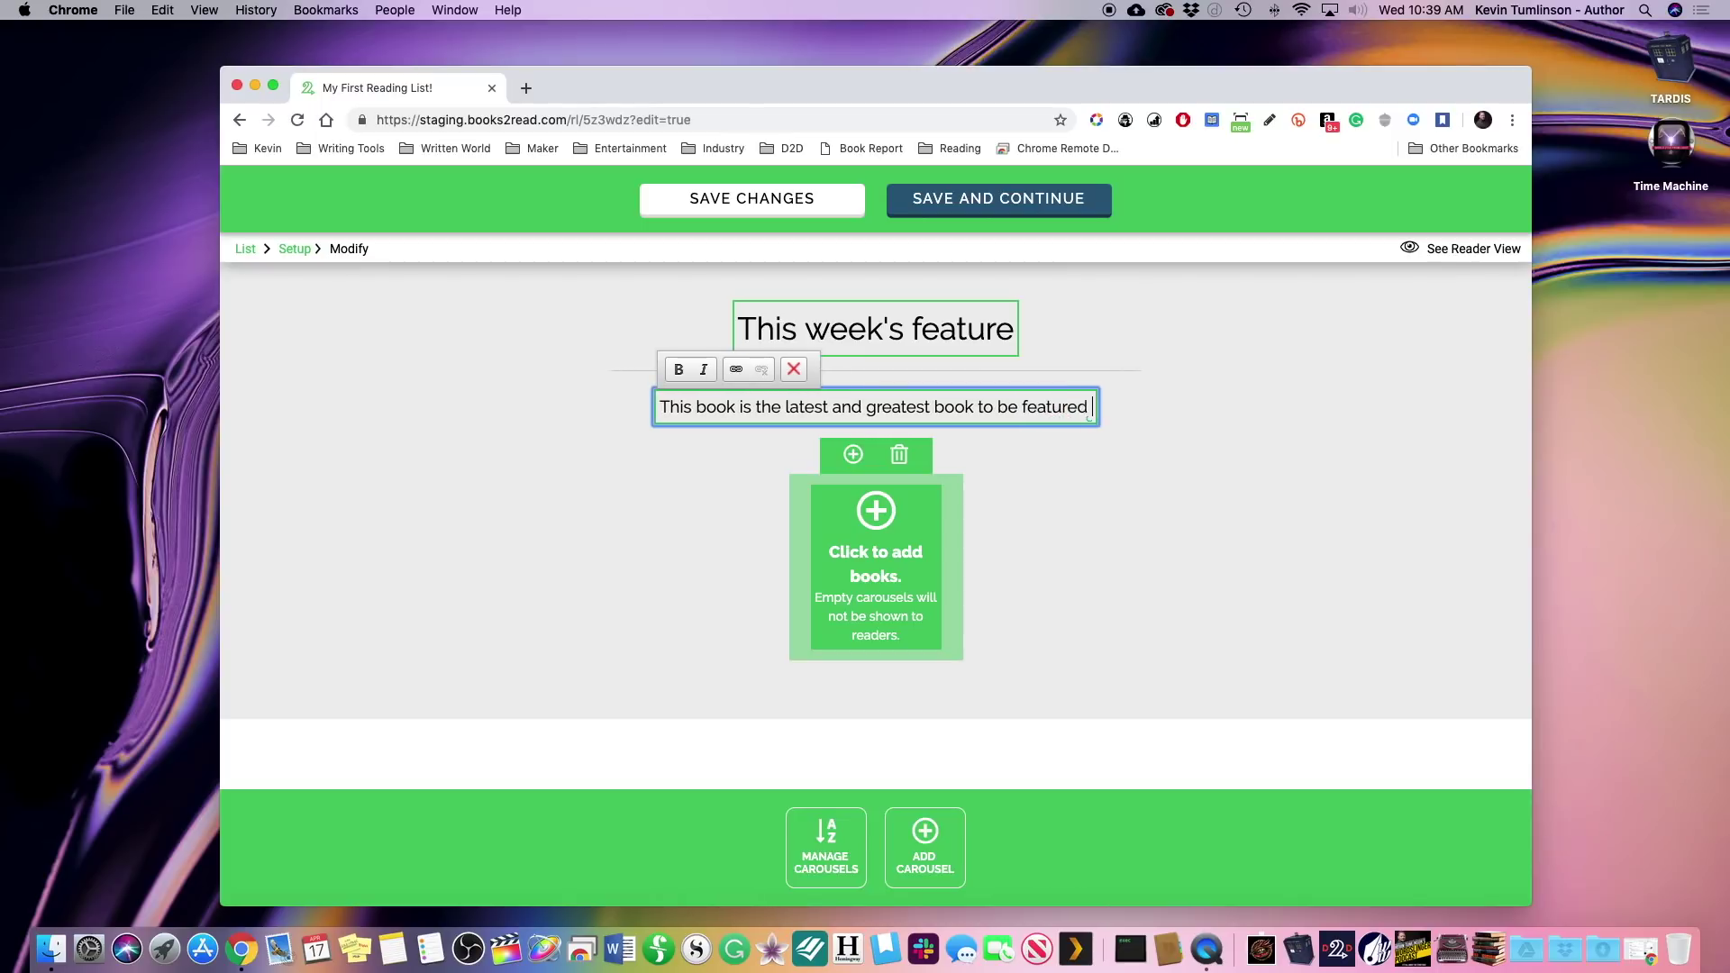
{"action": "type", "text": "as part of Kevi"}
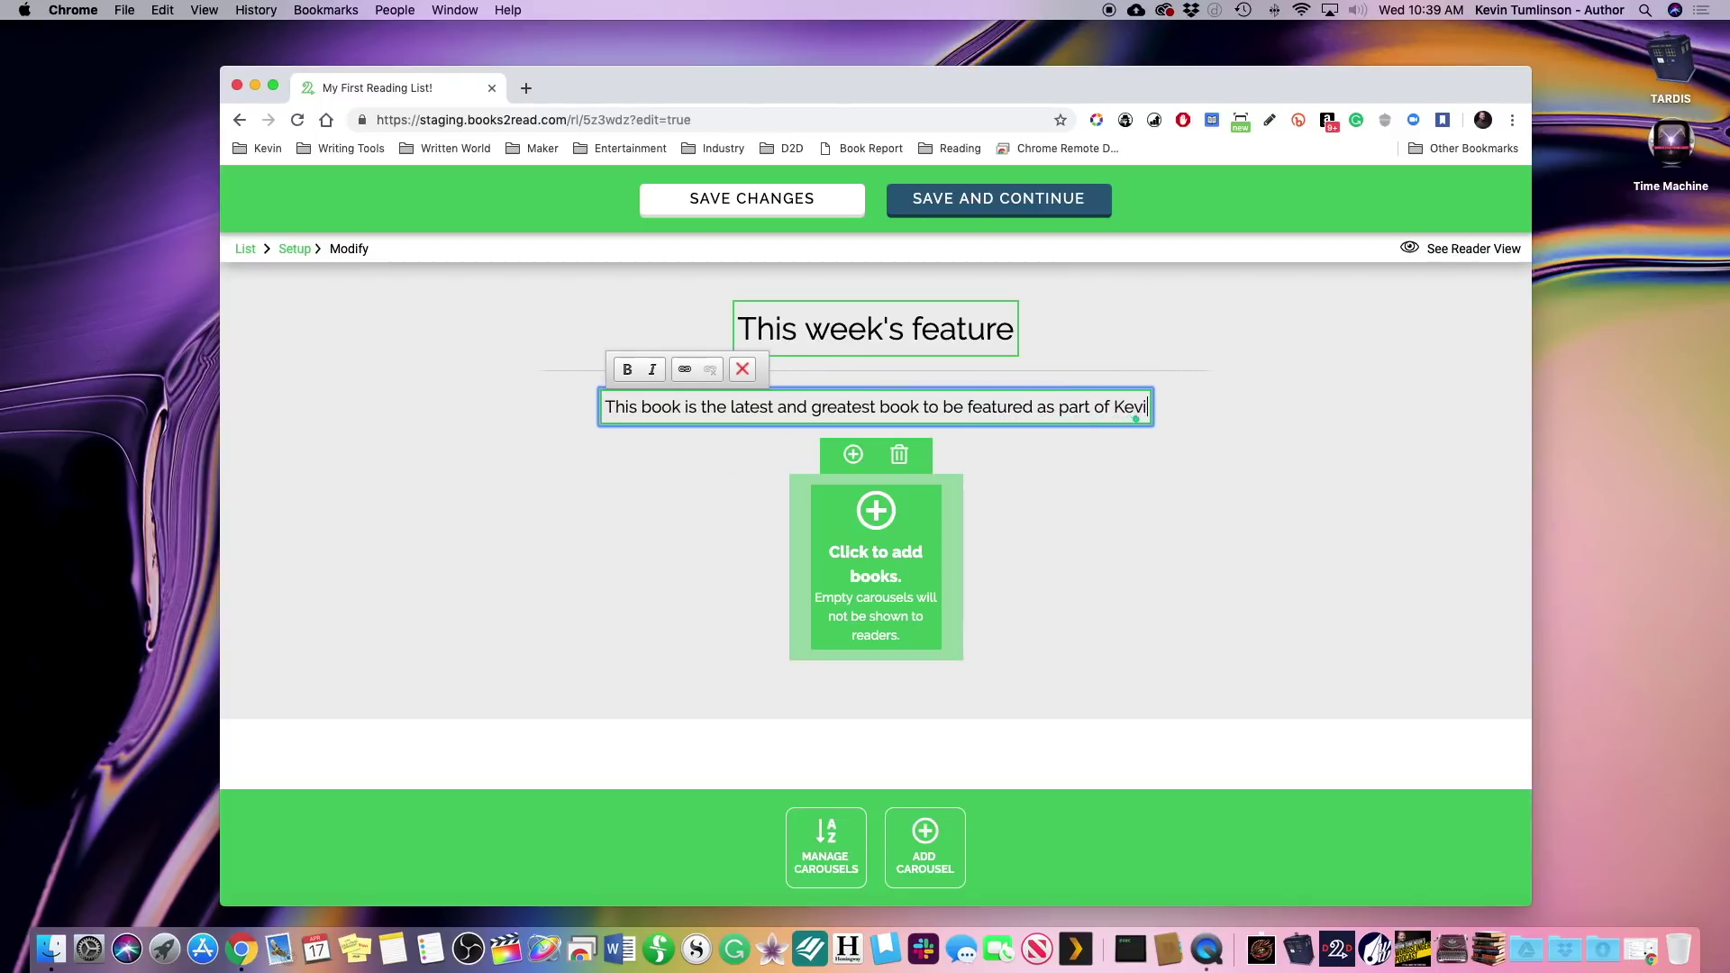
{"action": "type", "text": "n Tumlinson's f"}
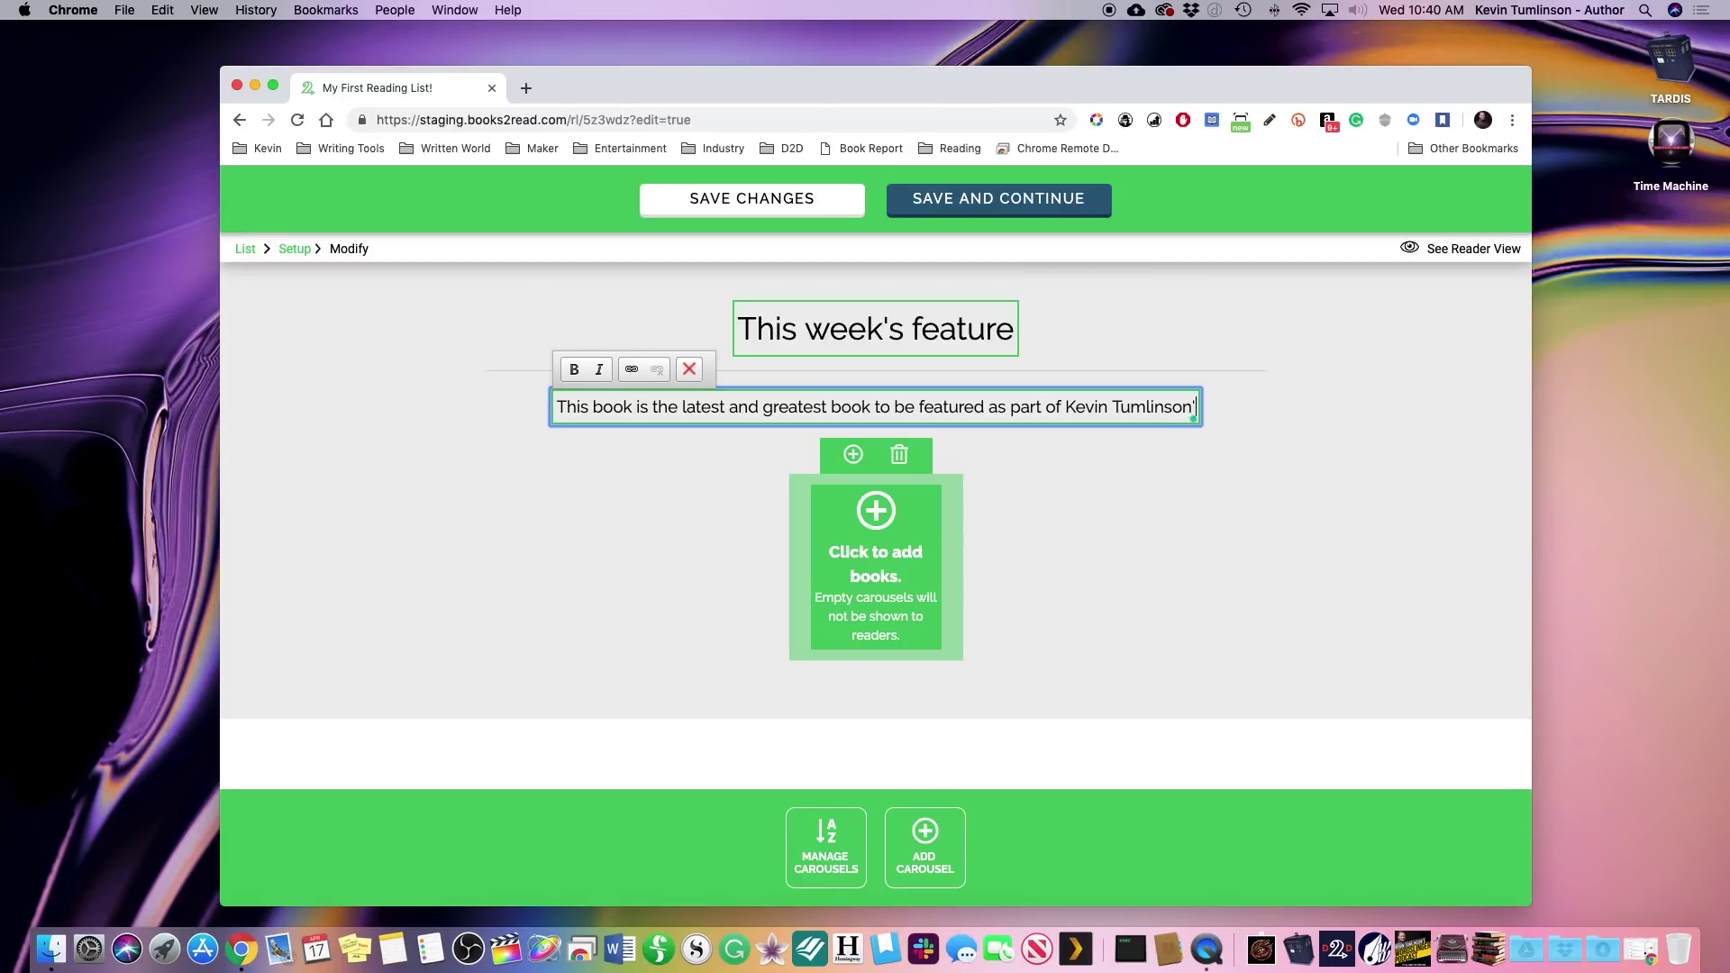
{"action": "type", "text": "antab"}
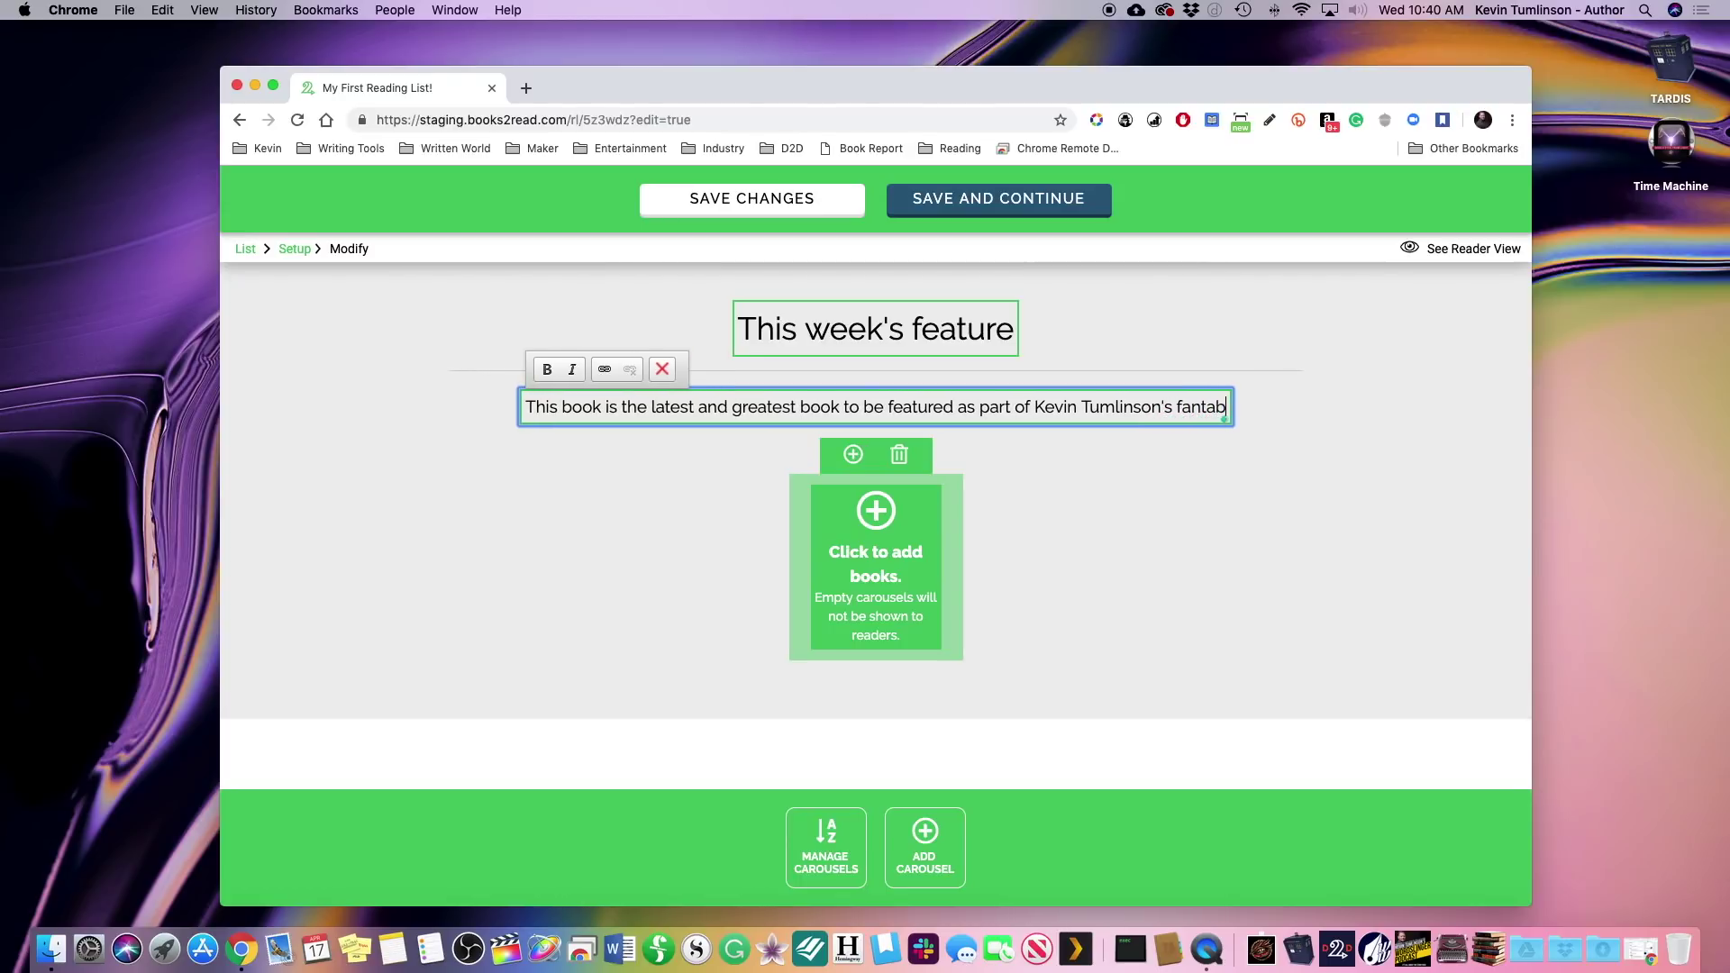
{"action": "type", "text": "ulous au"}
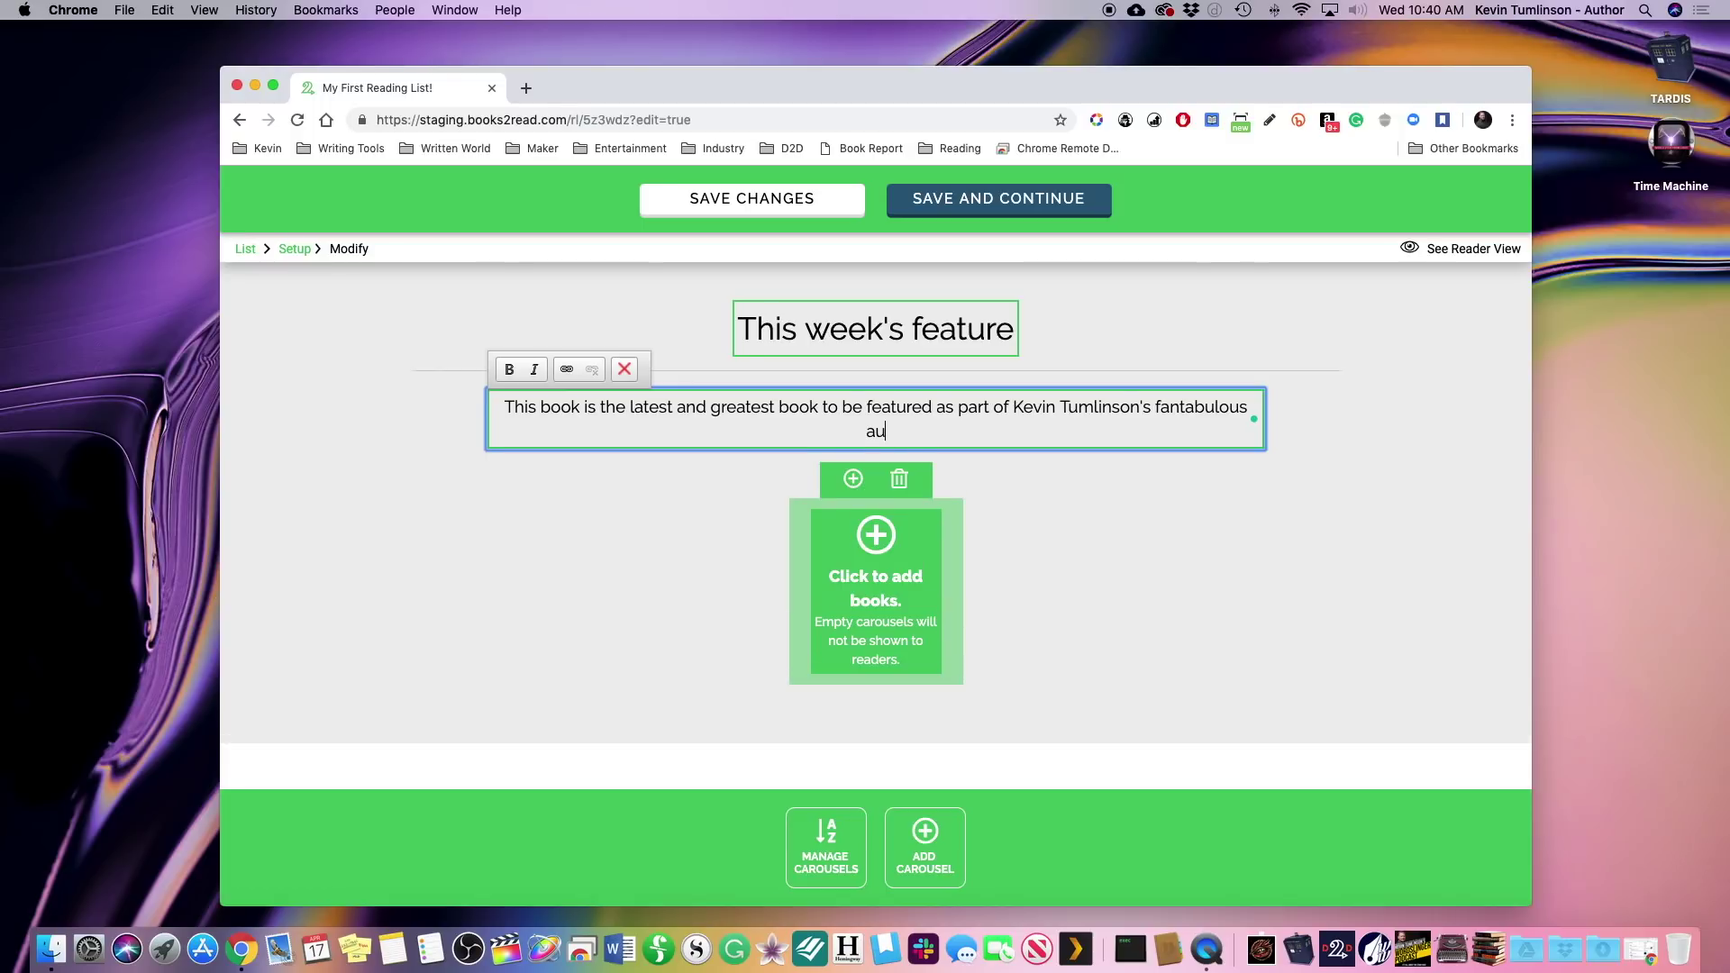
{"action": "key", "text": "BackSpace"}
{"action": "type", "text": "wesomeness of literary "}
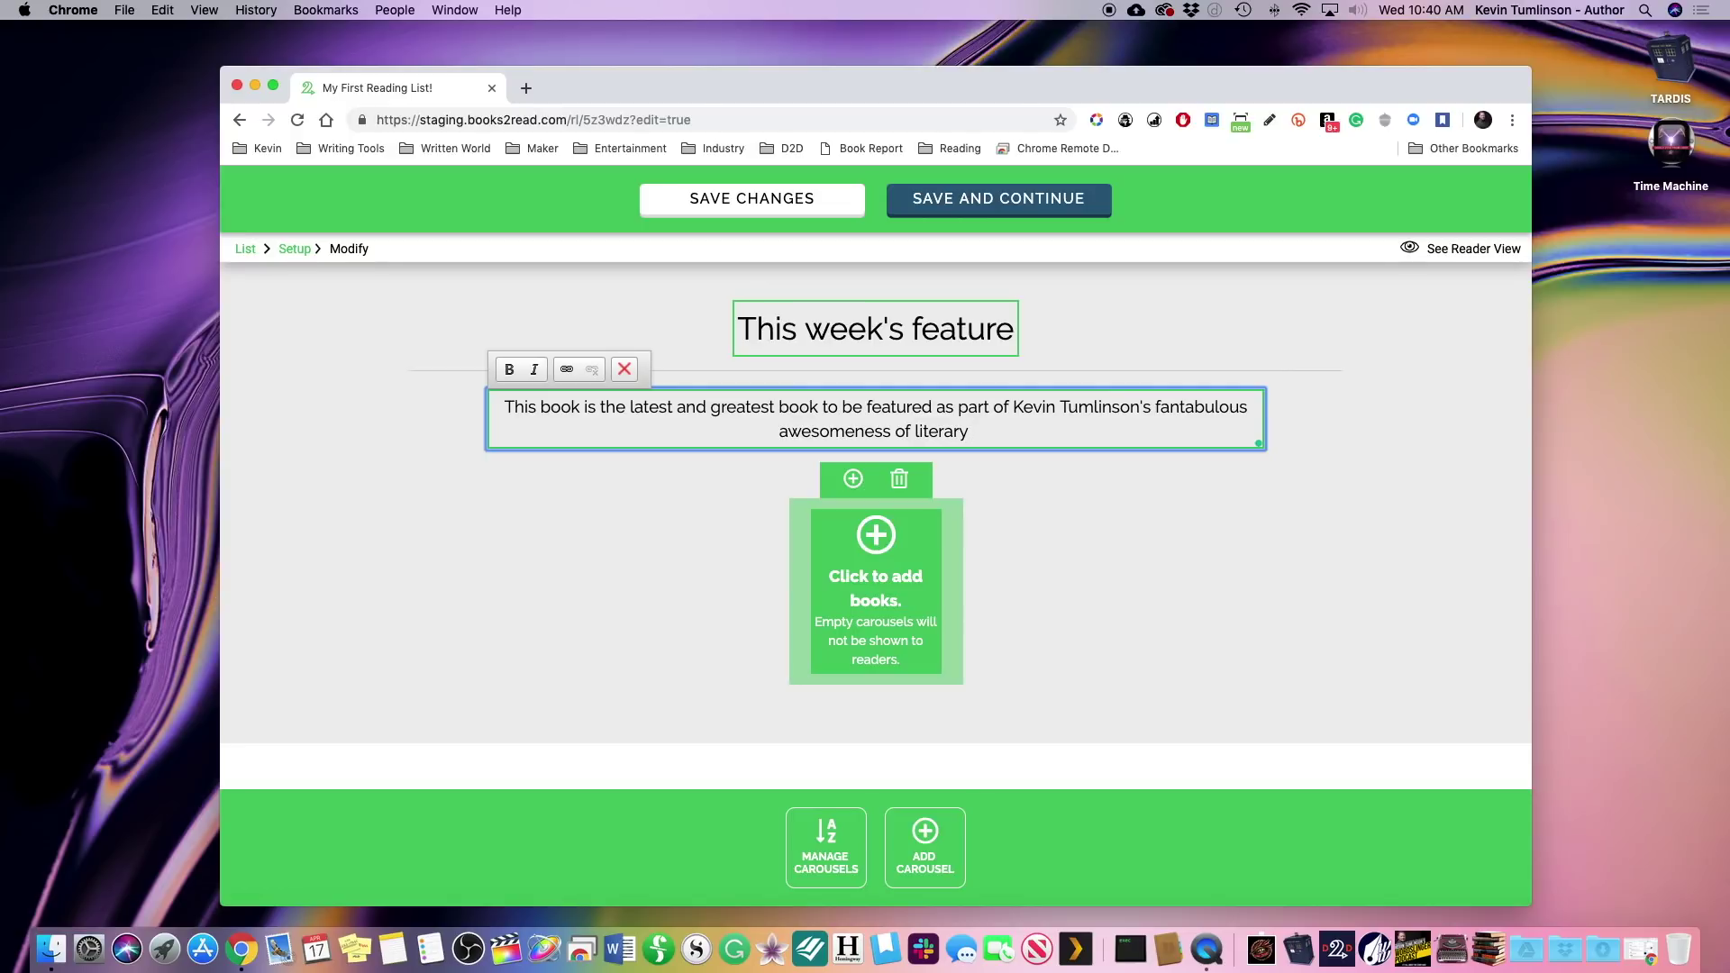
{"action": "type", "text": "brilliance!"}
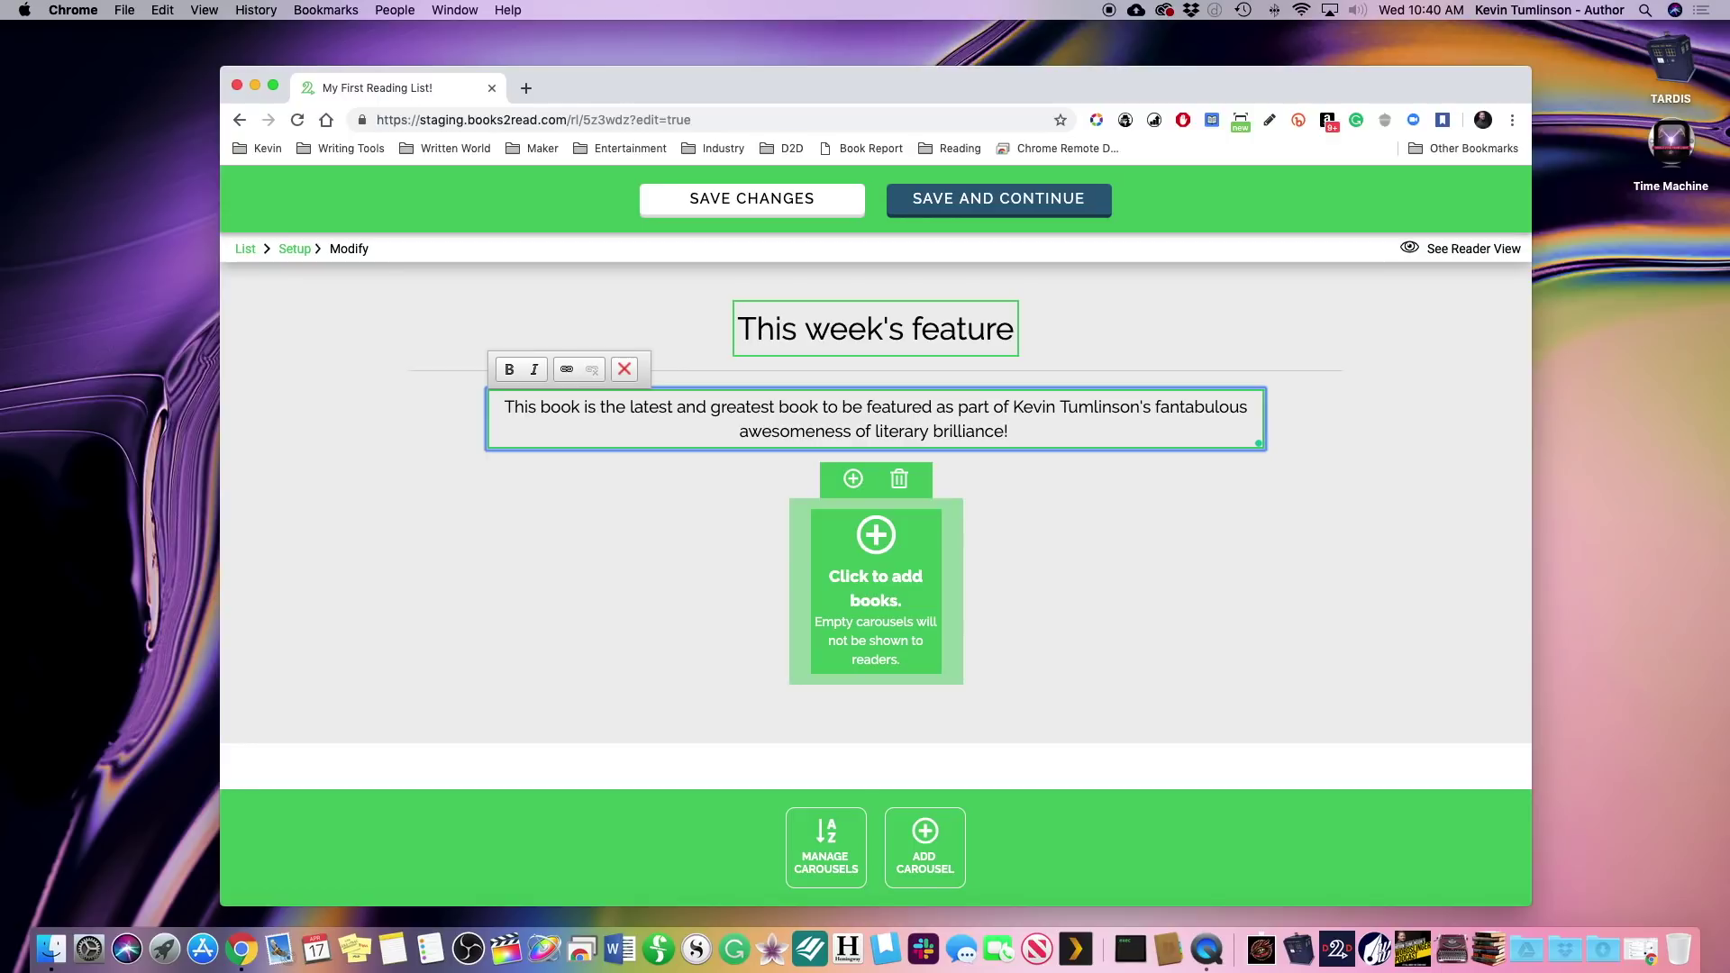
{"action": "type", "text": " dfjas;klfsfalskdjf;askdjf;kafkljasdf;lk j;skldaj"}
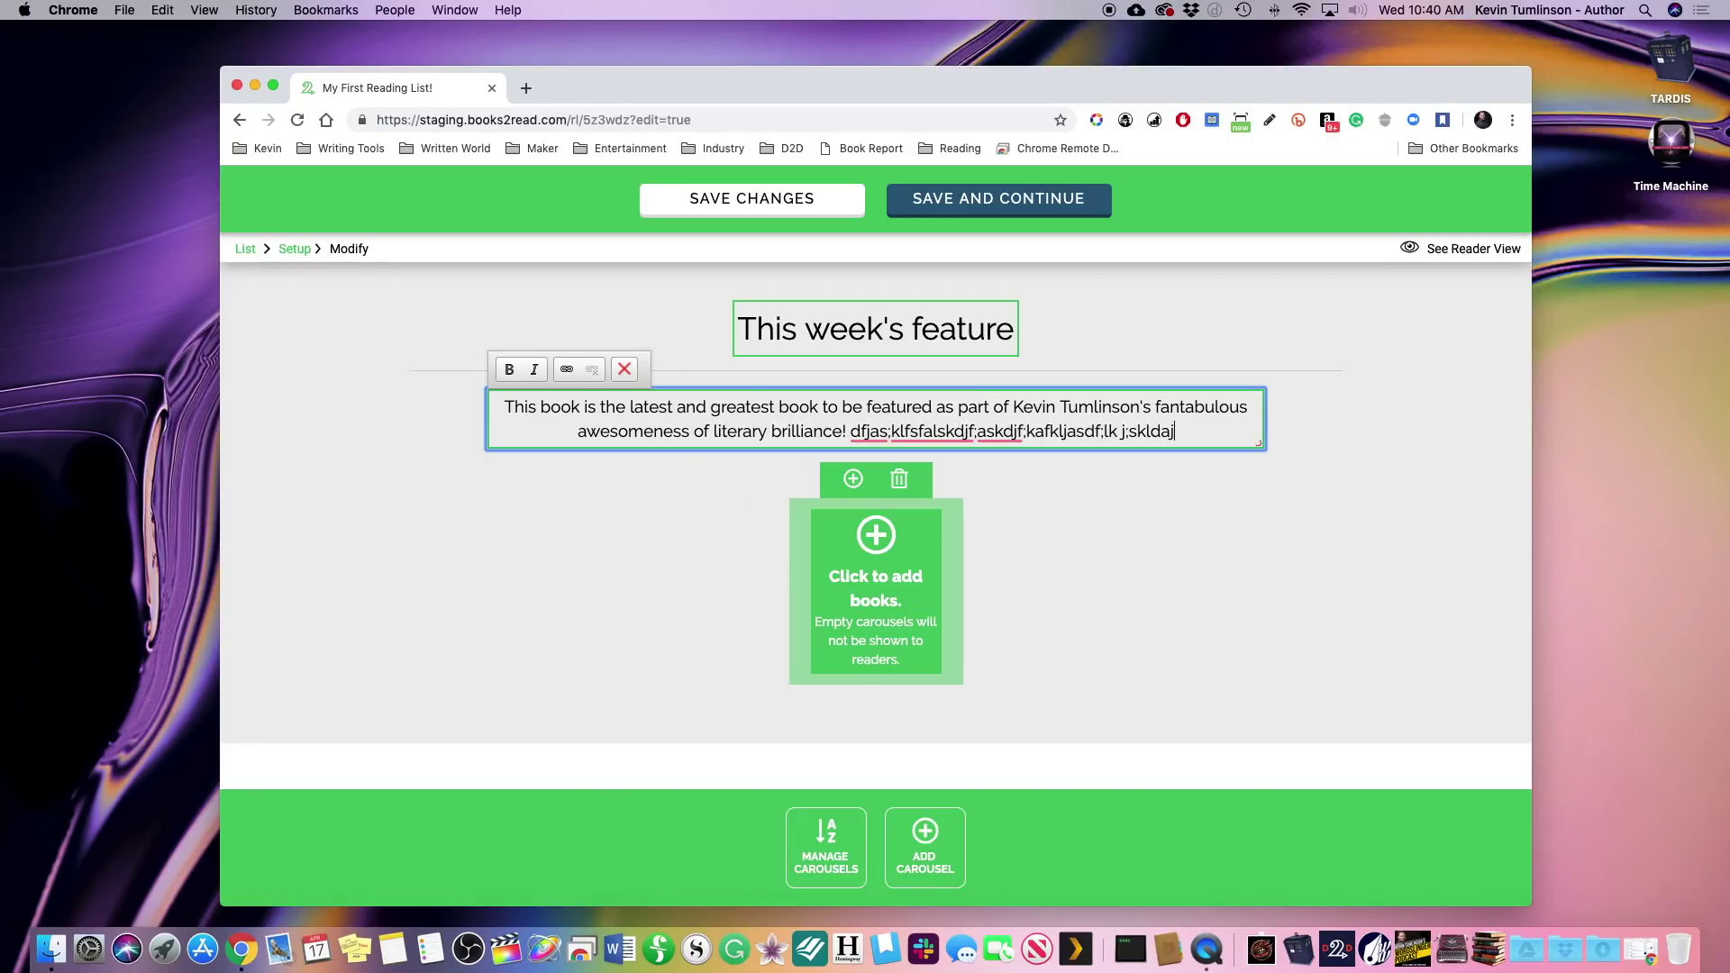
{"action": "type", "text": "f;klajsd;fklajsd;flkjsad;lkfjasd;lkf jalk;sdfj;lksdfj;alskdfj;klsadjf ;als"}
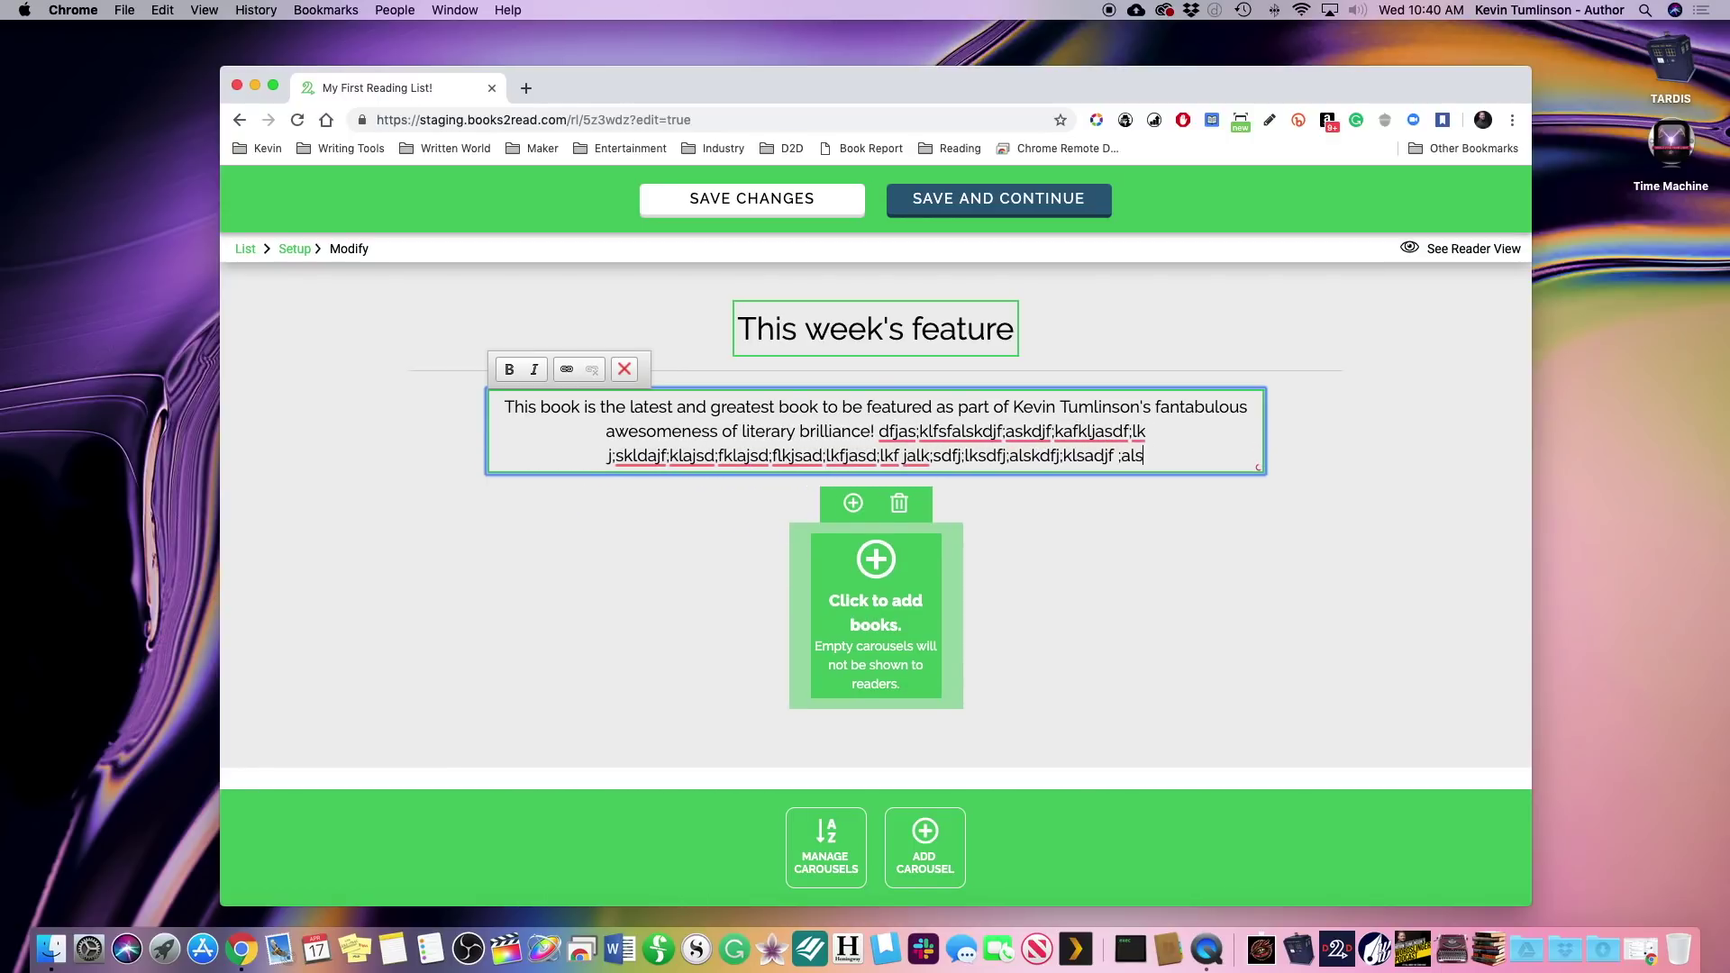
{"action": "type", "text": "djf;lkasdjf;klsaddhgashdgksjhdf ;sladjfkljasd;"}
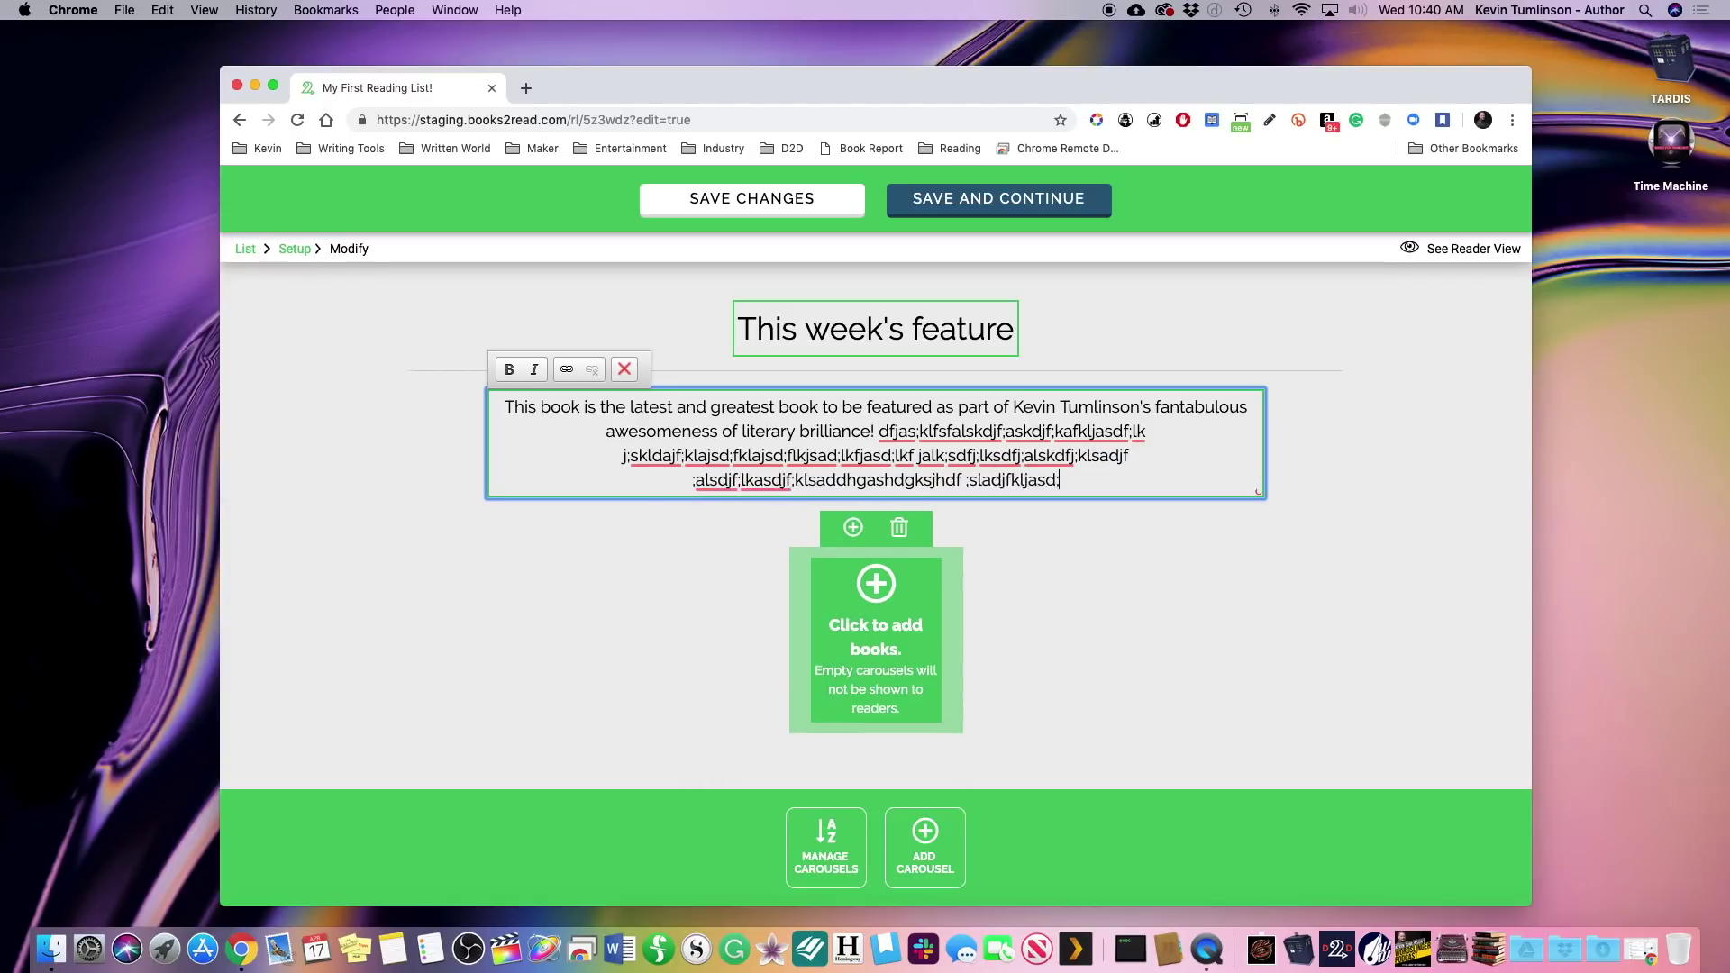
{"action": "type", "text": "gj;skladjg;alksdjf;kldj;sakjgaskhjd;kljc;kjav;lksjd;klfj"}
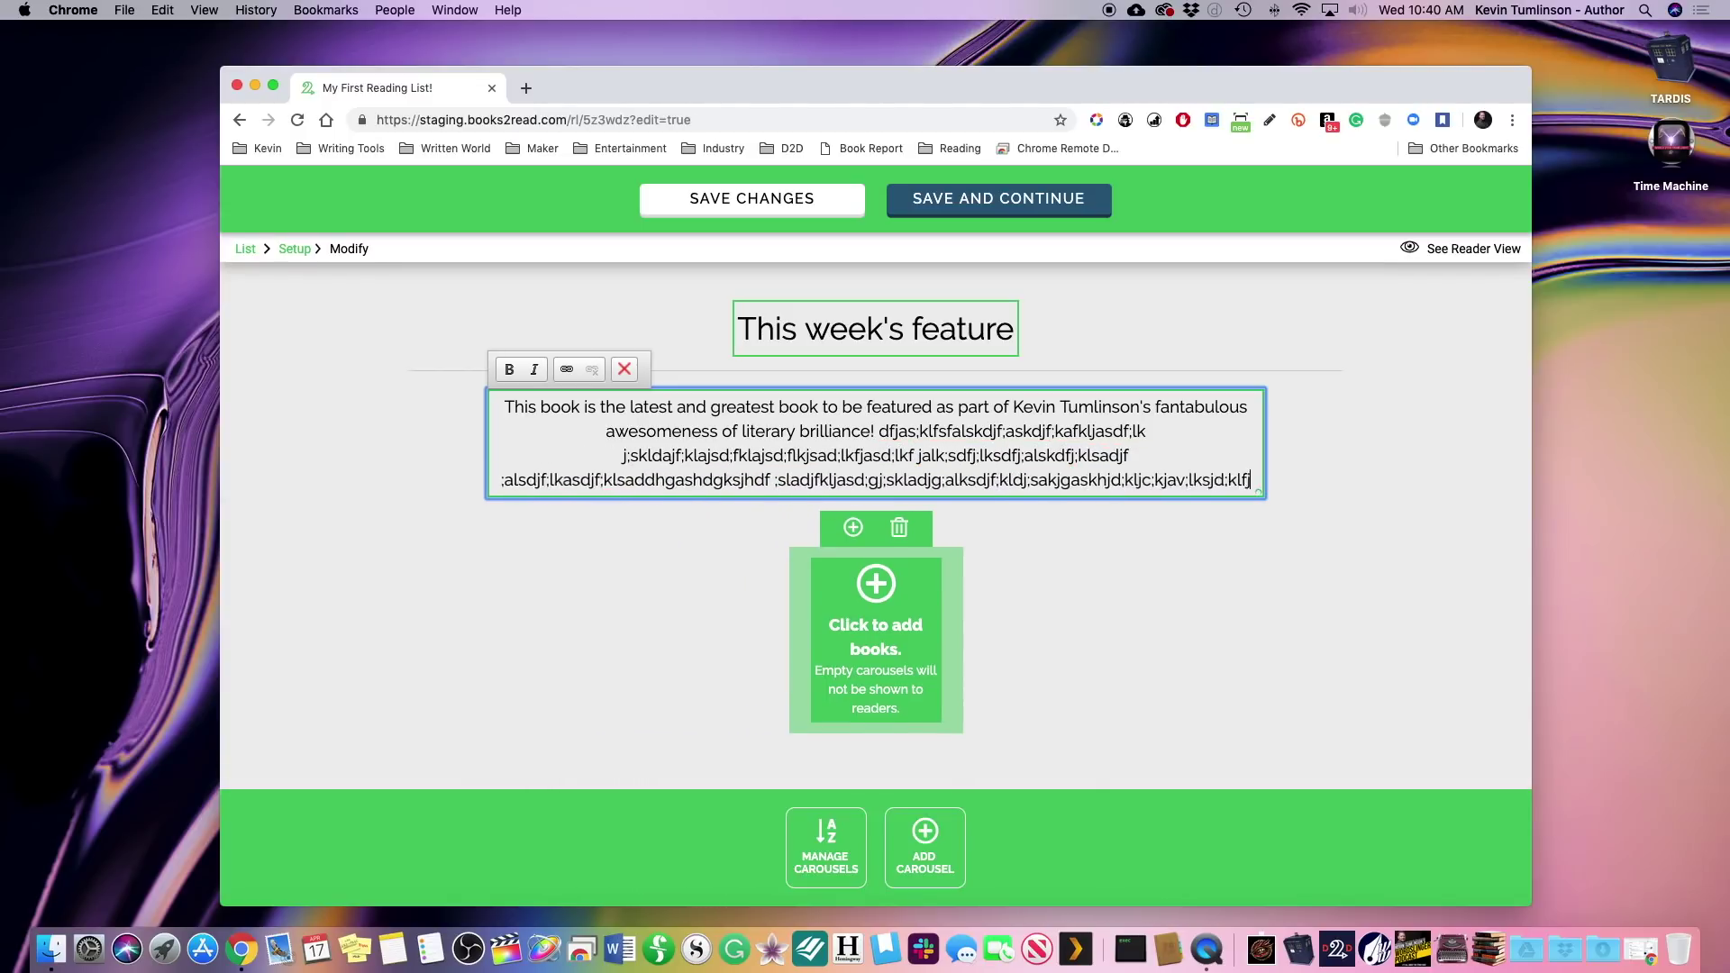
{"action": "type", "text": "as;lkdj a skladjf;alksdjf ajg das;lj c;lv"}
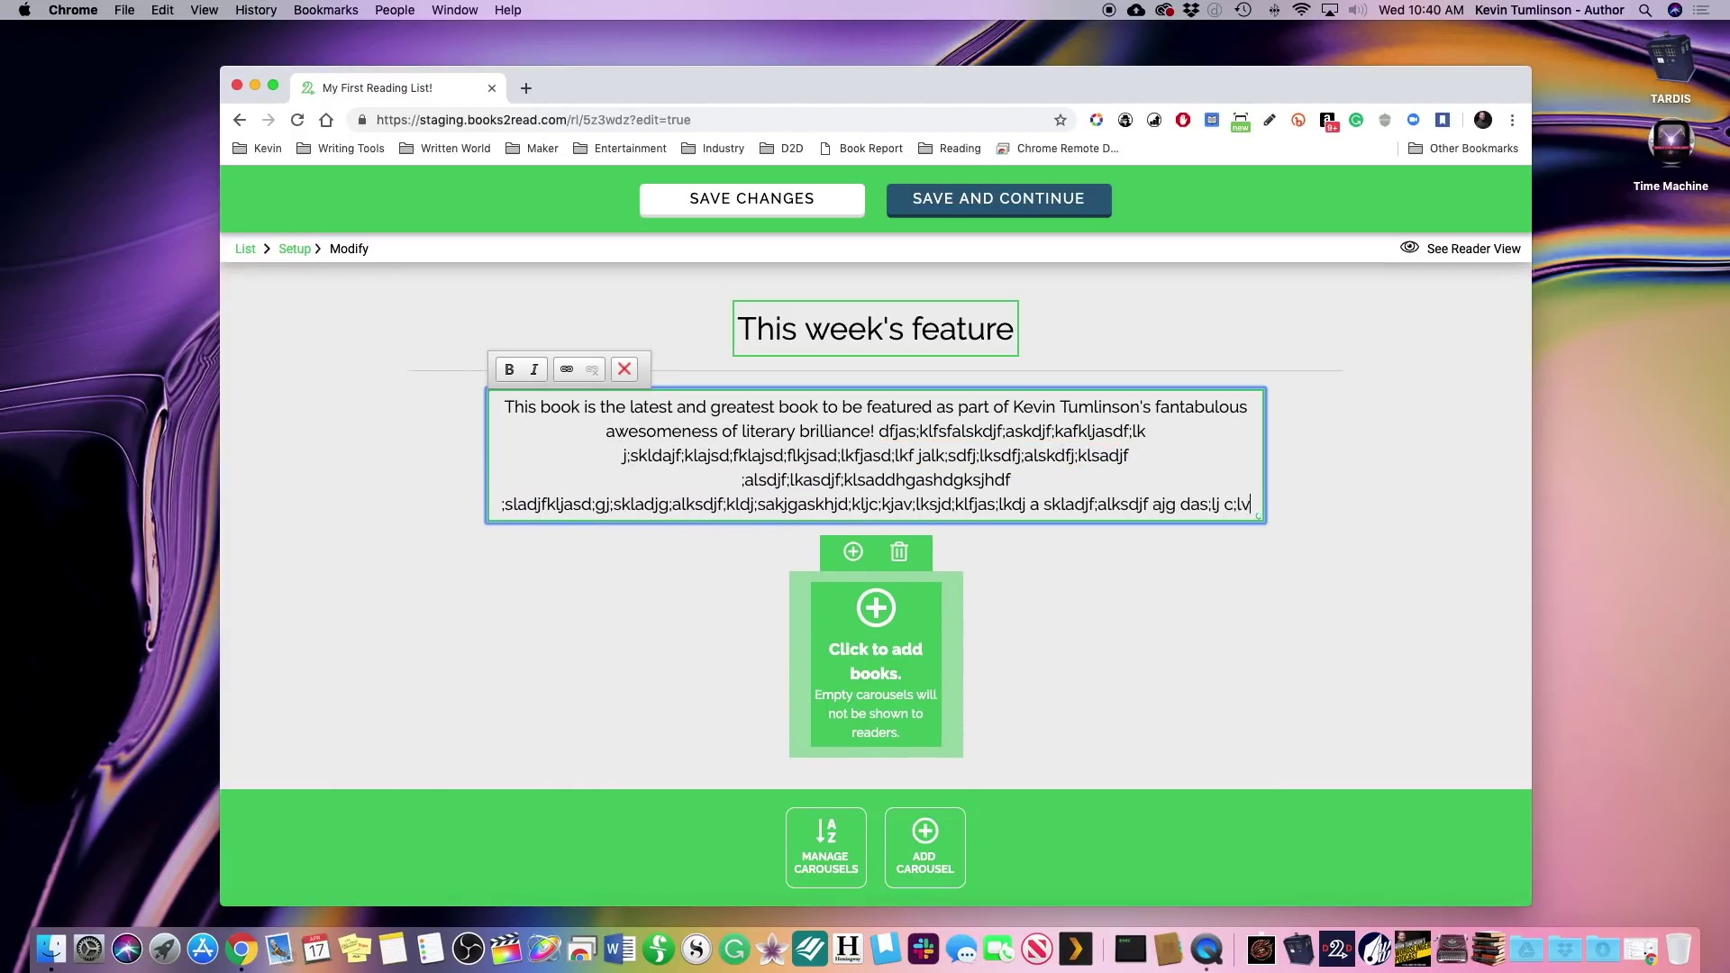
{"action": "type", "text": "kja; sjd;fkljads ;jgads;l gja;jc ;j v;aj v;akl"}
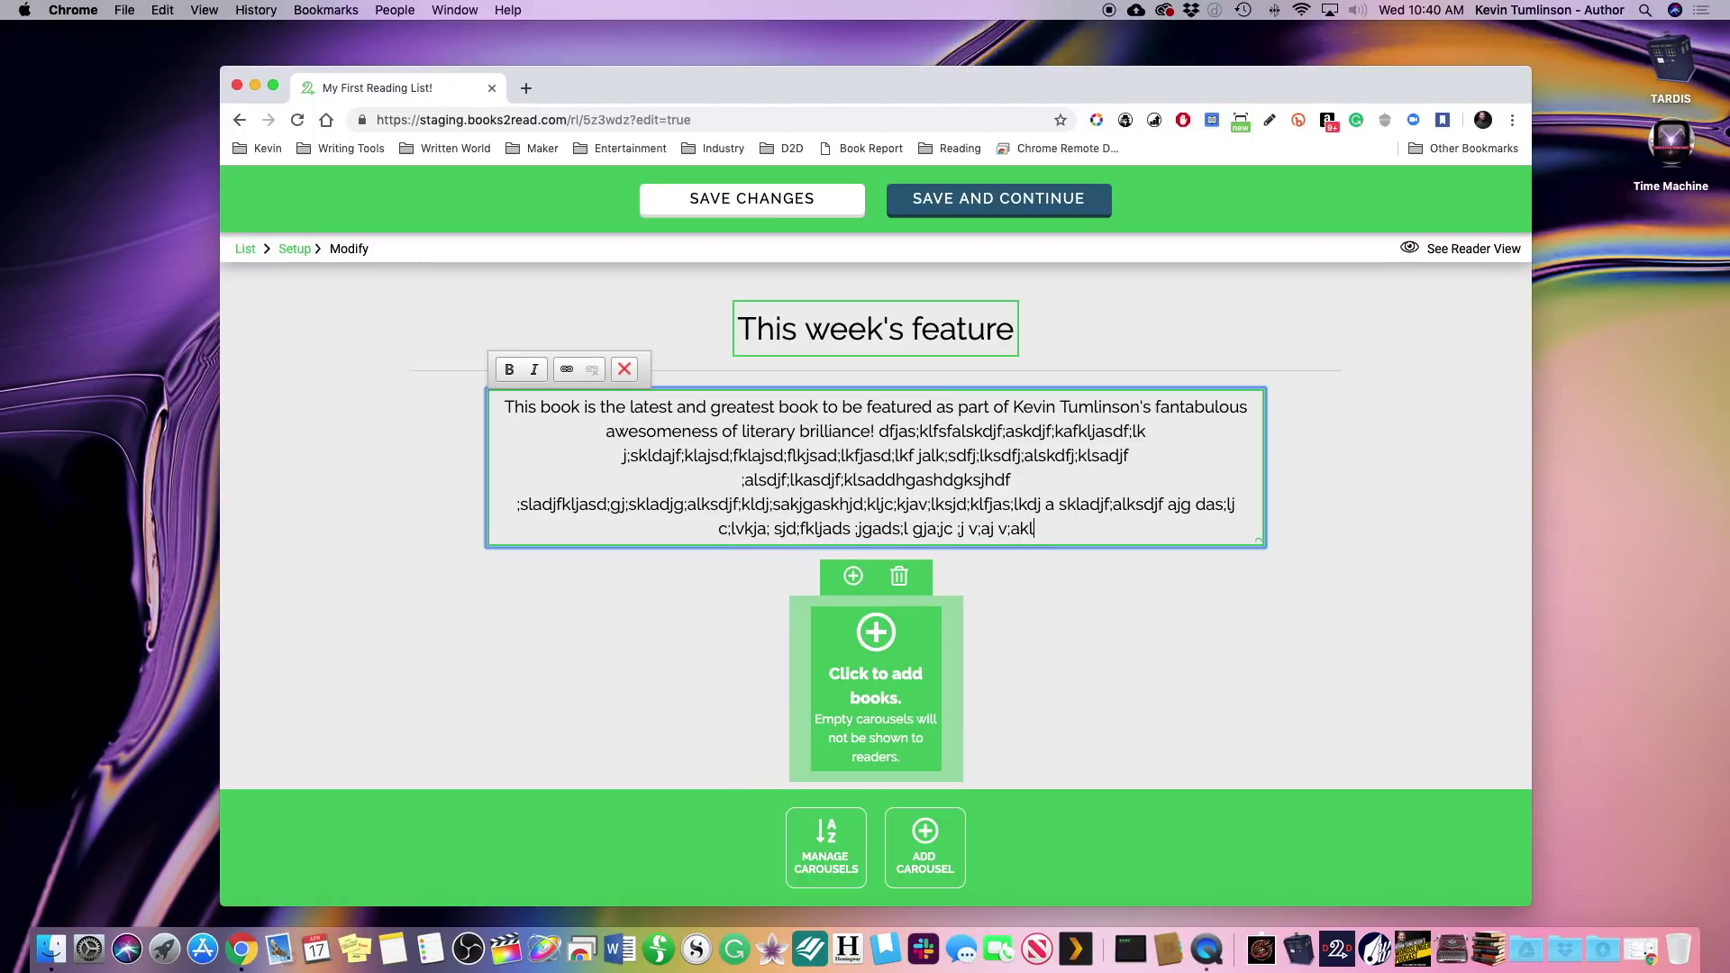
{"action": "type", "text": "j ;sdlkfja;ksldjf a;sdj fa cvasdf; jkjsdkljfa"}
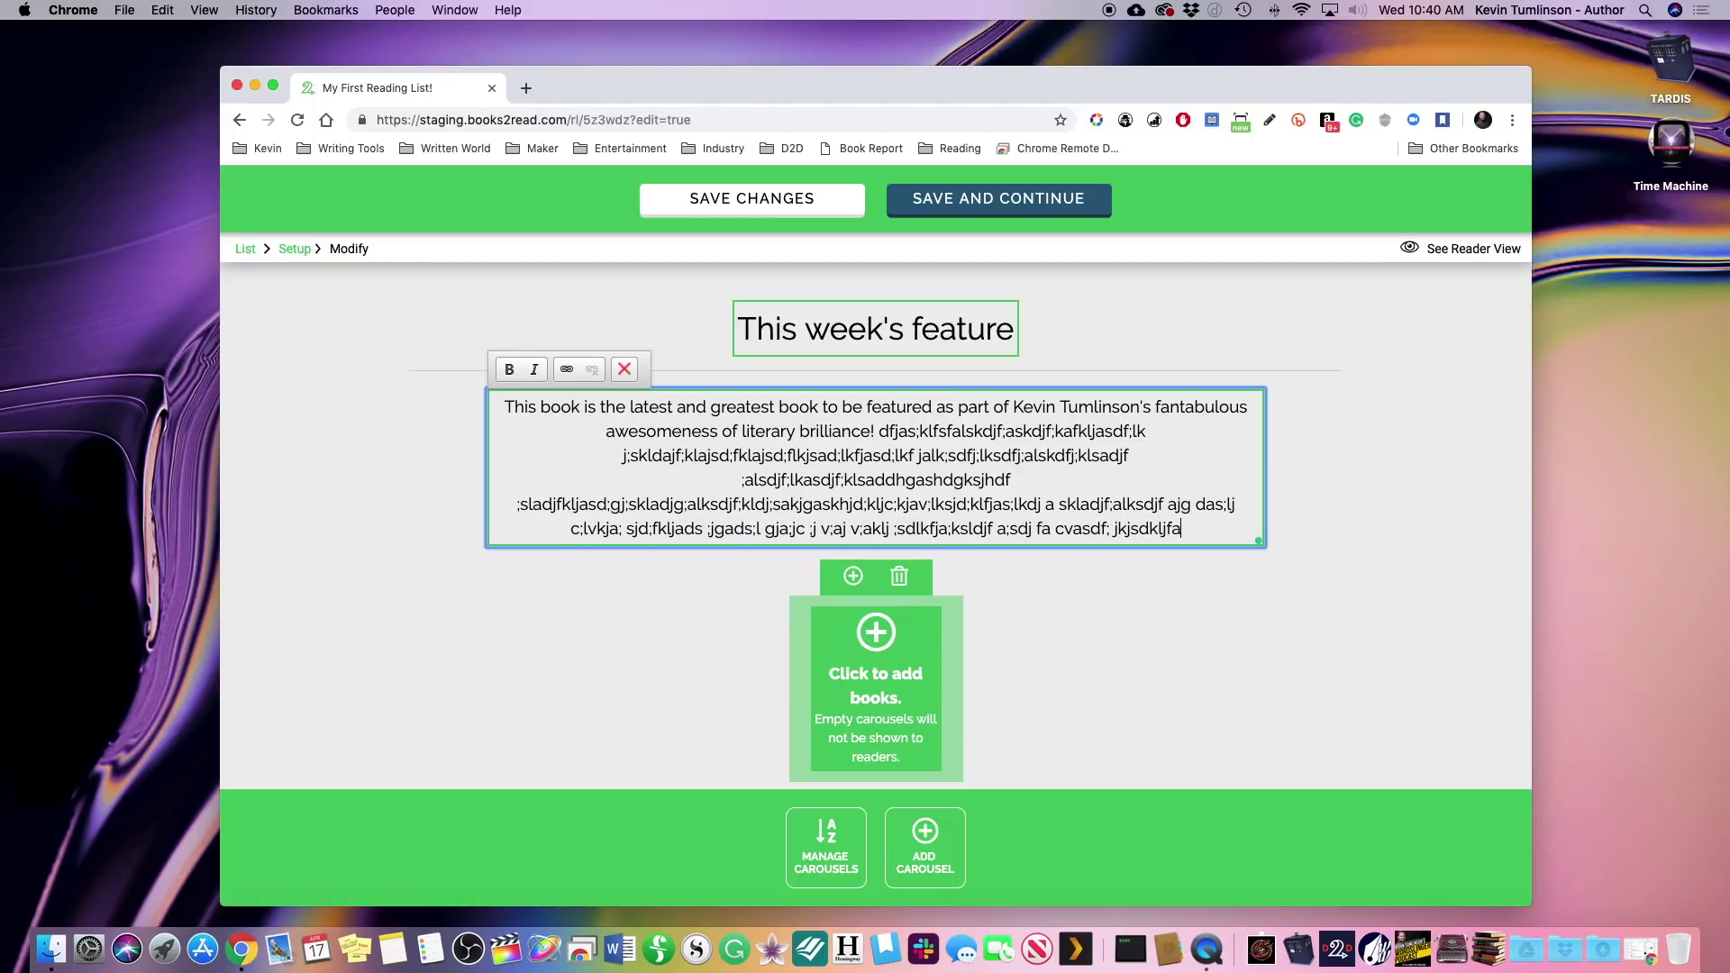
{"action": "key", "text": "Return"}
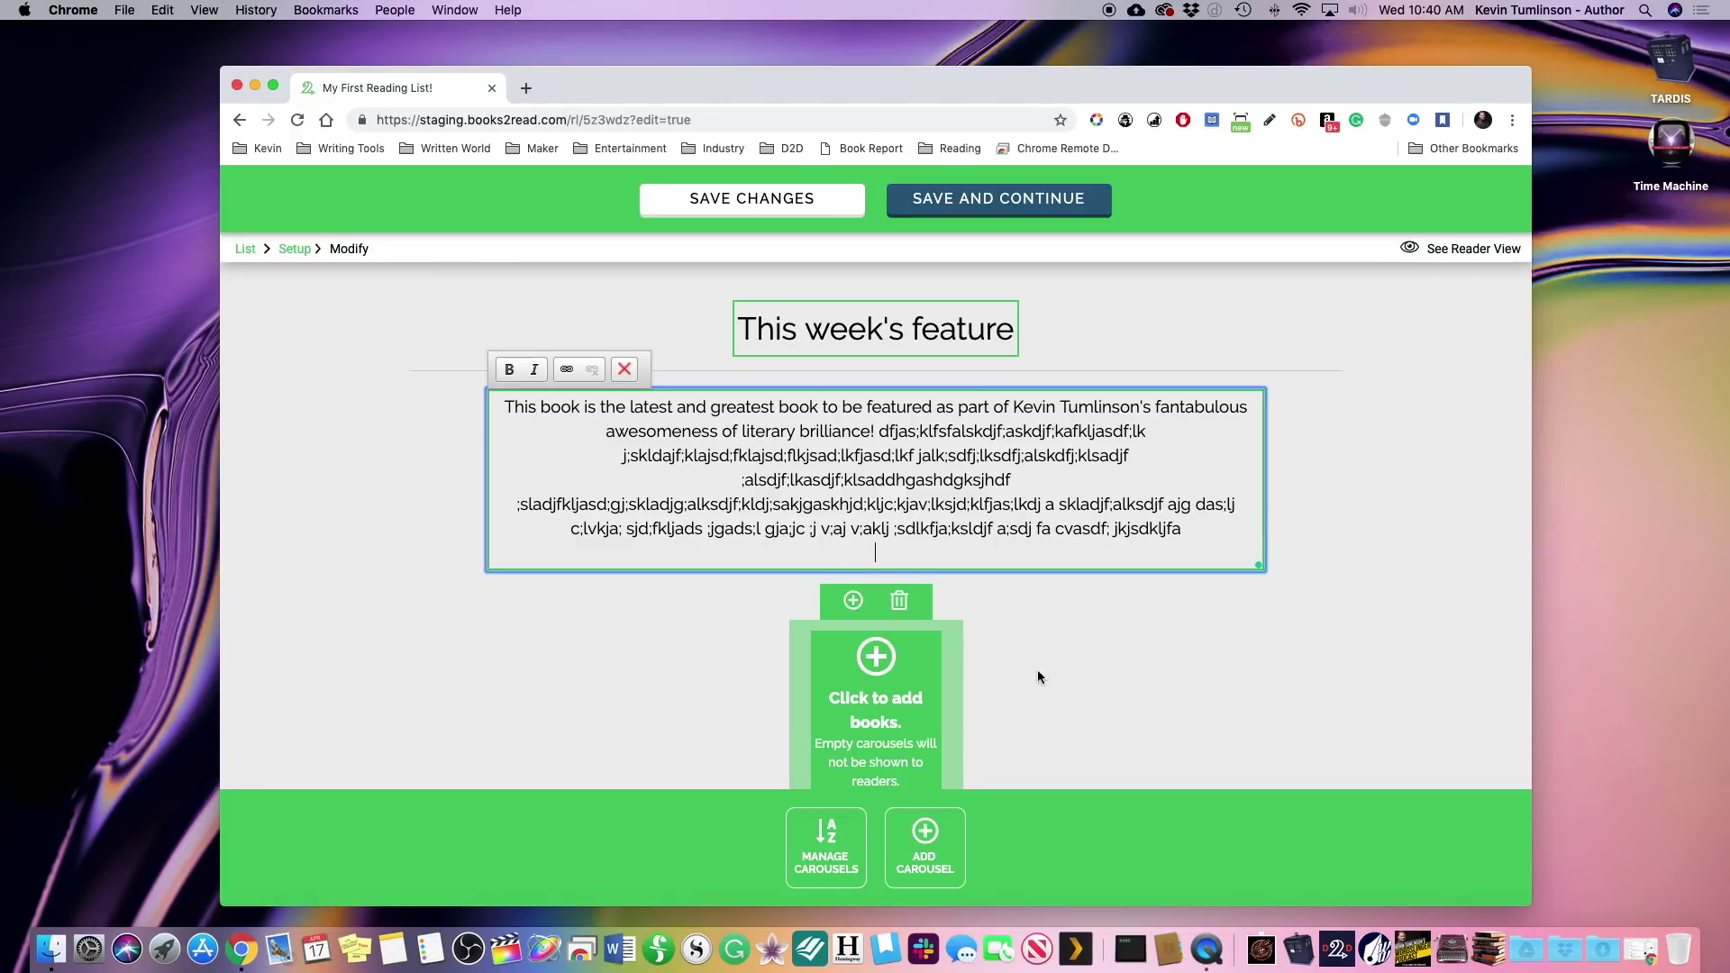
- Search 'origin', add Dan Brown's Origin to This week's feature, and save the carousels
{"action": "left_click", "coordinate": [1106, 676]}
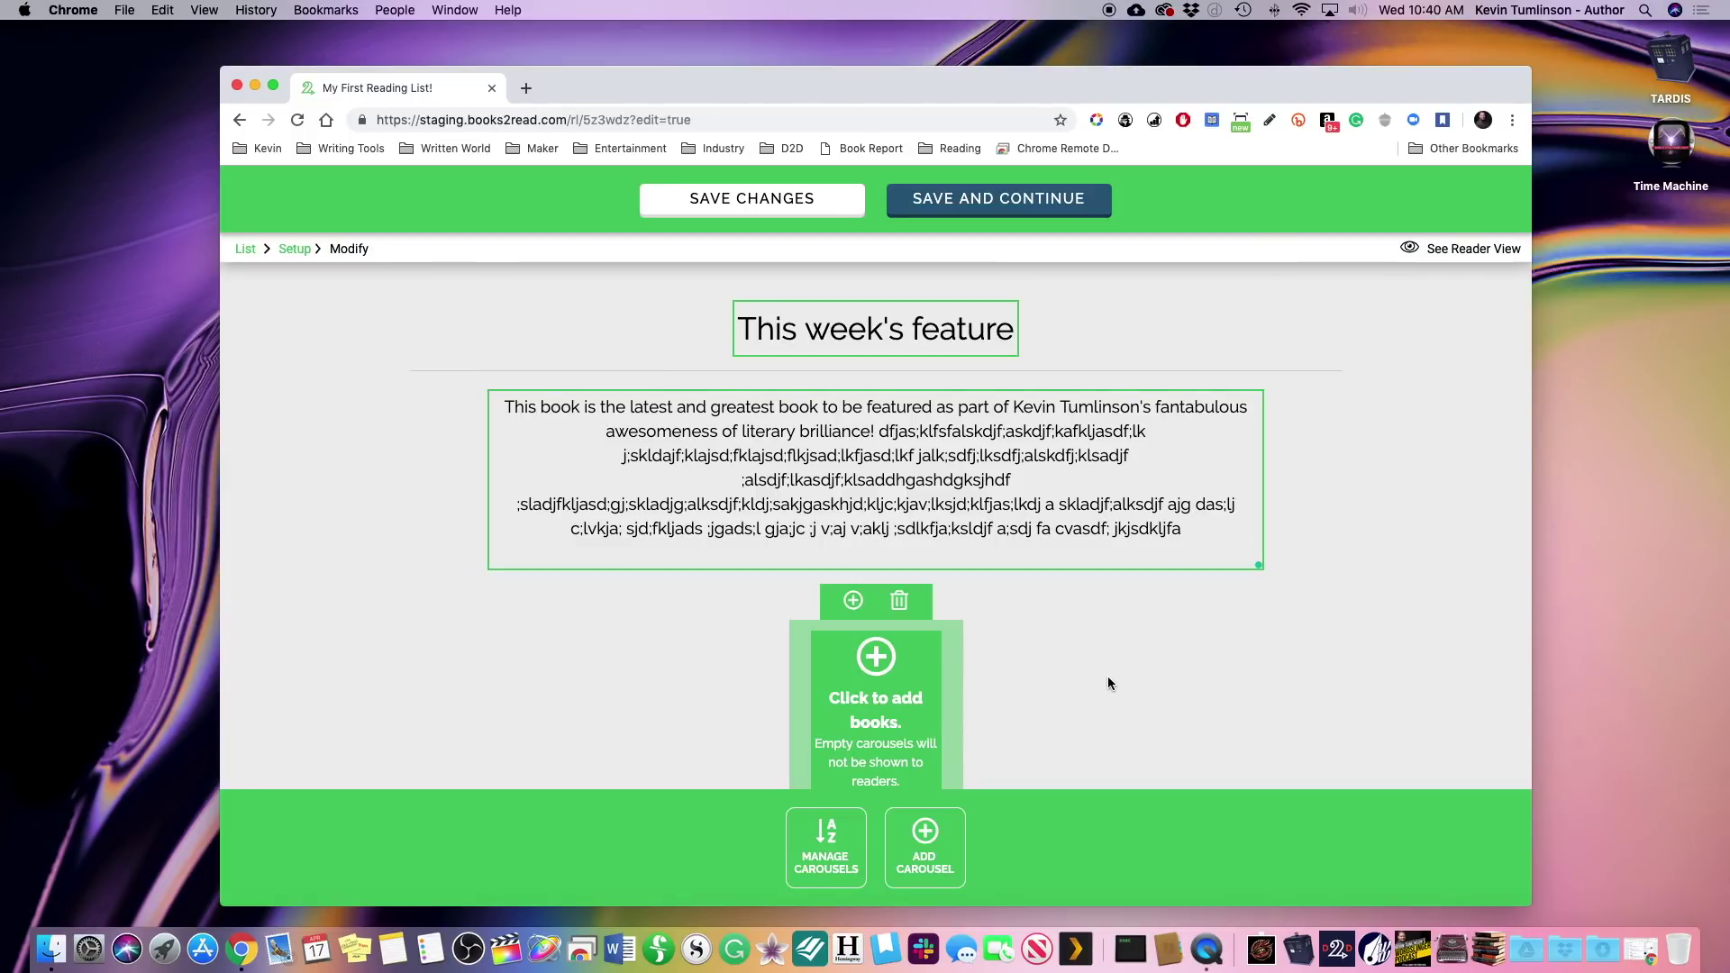
{"action": "left_click", "coordinate": [876, 655]}
{"action": "left_click", "coordinate": [865, 613]}
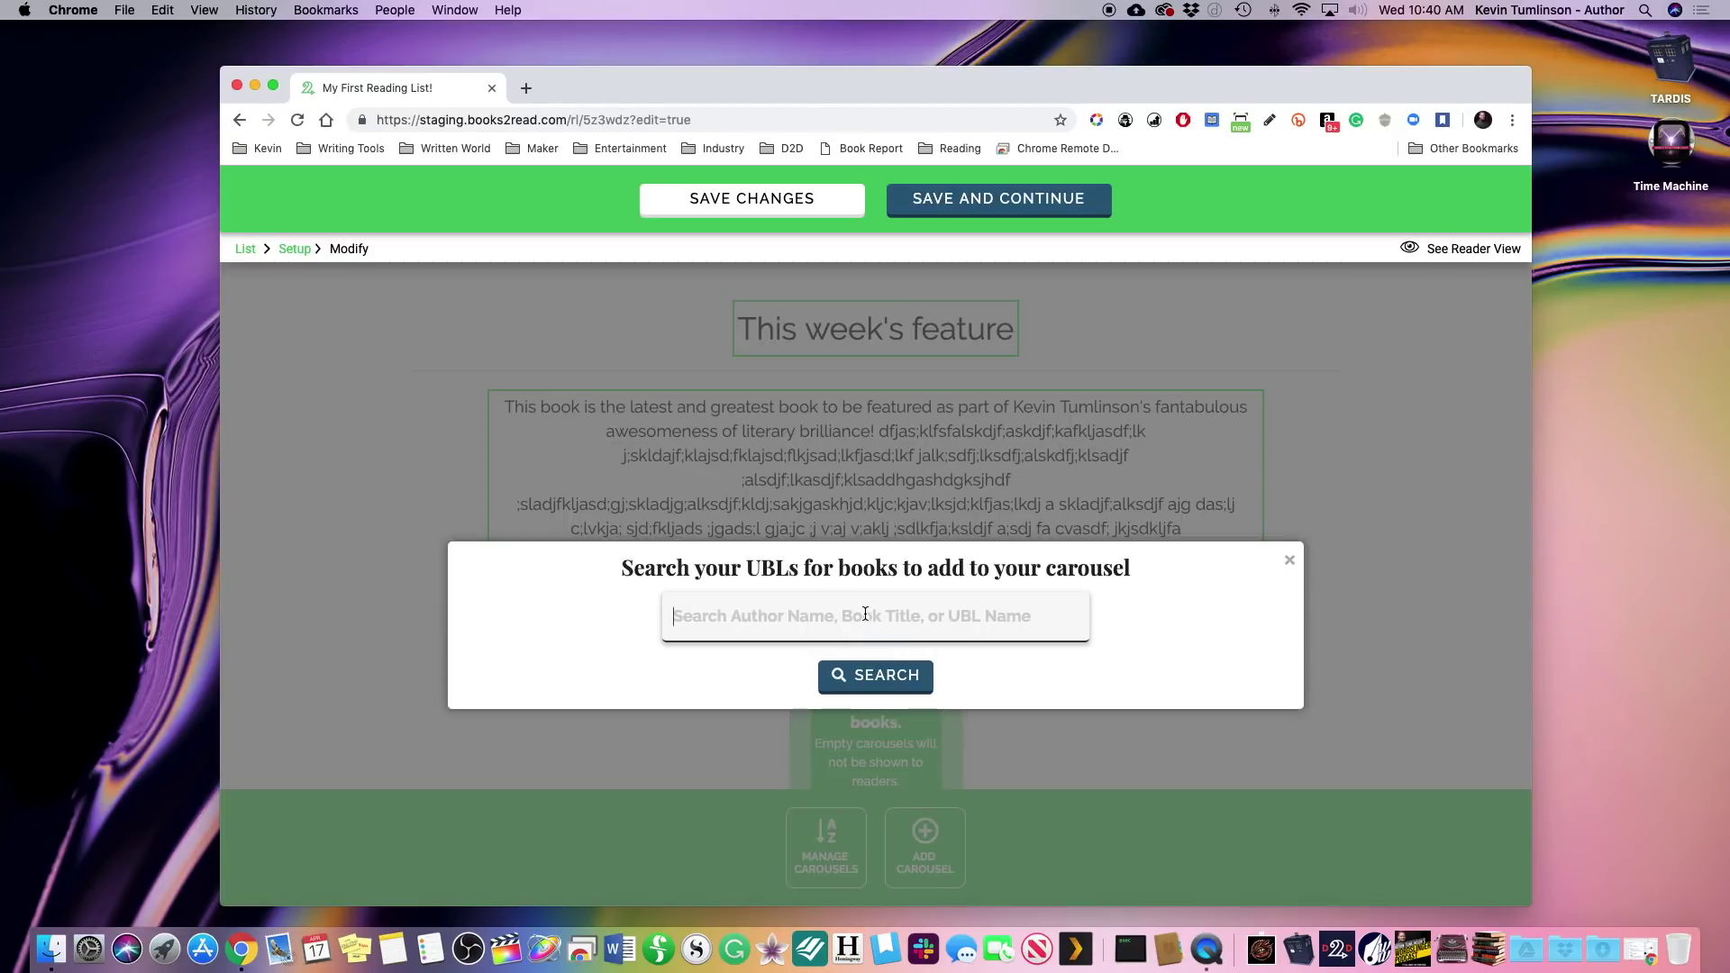
{"action": "type", "text": "o"}
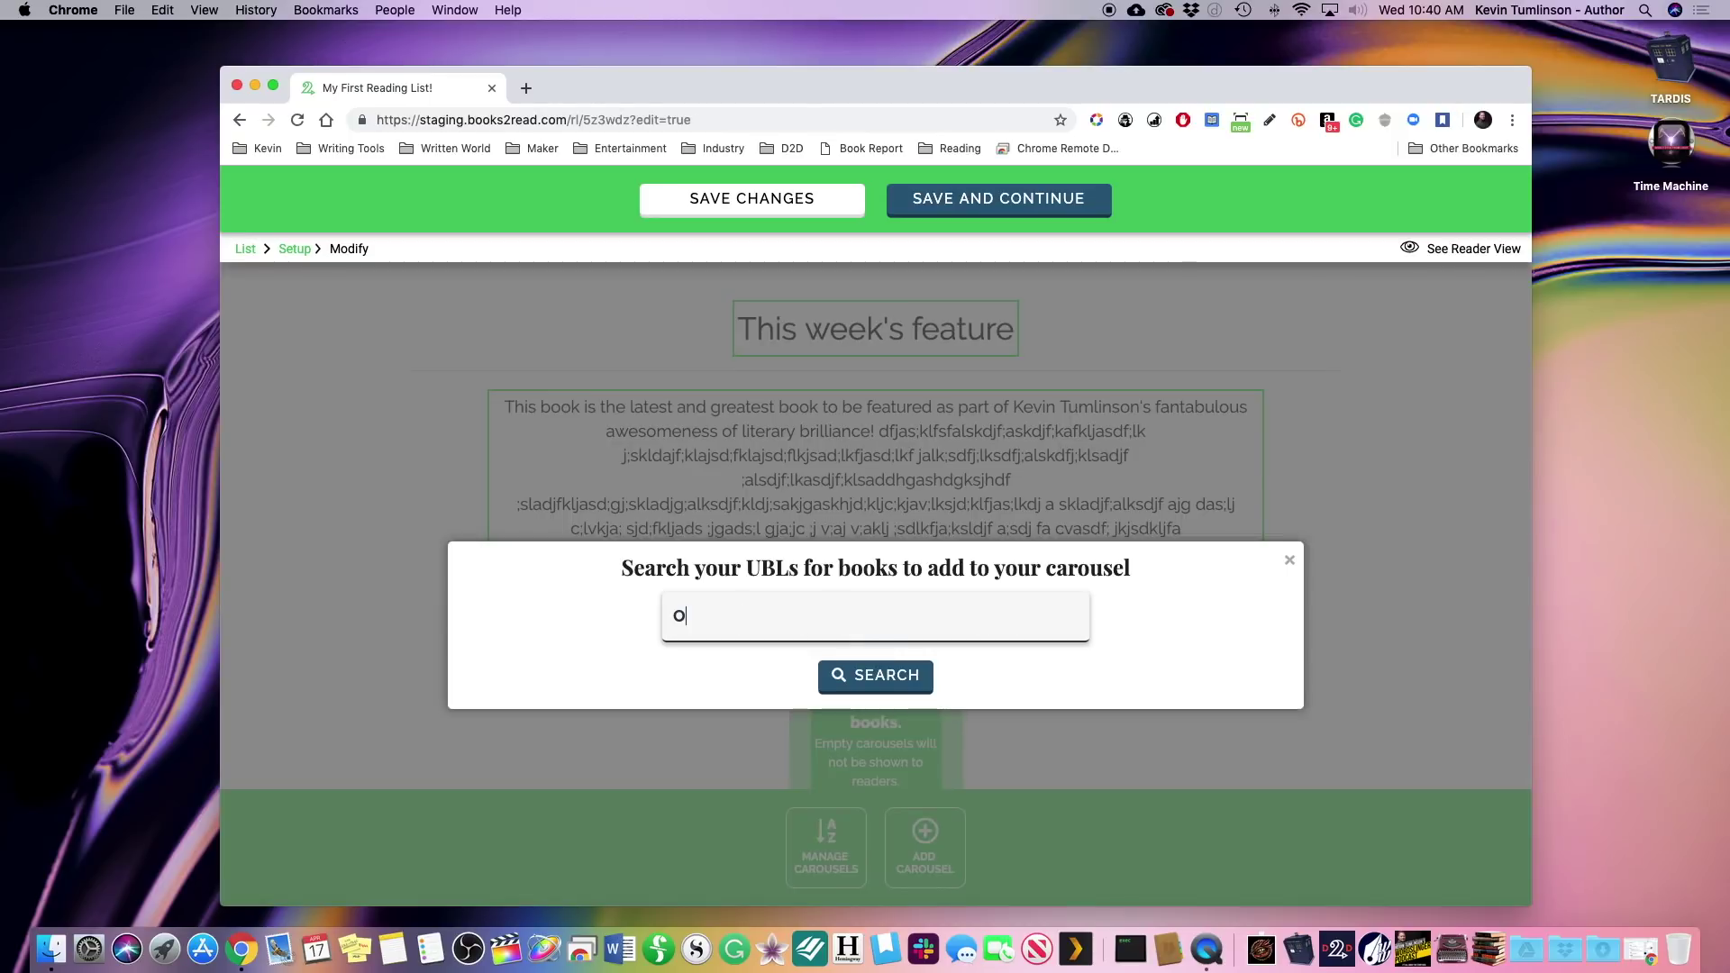
{"action": "type", "text": "rigin"}
{"action": "key", "text": "Return"}
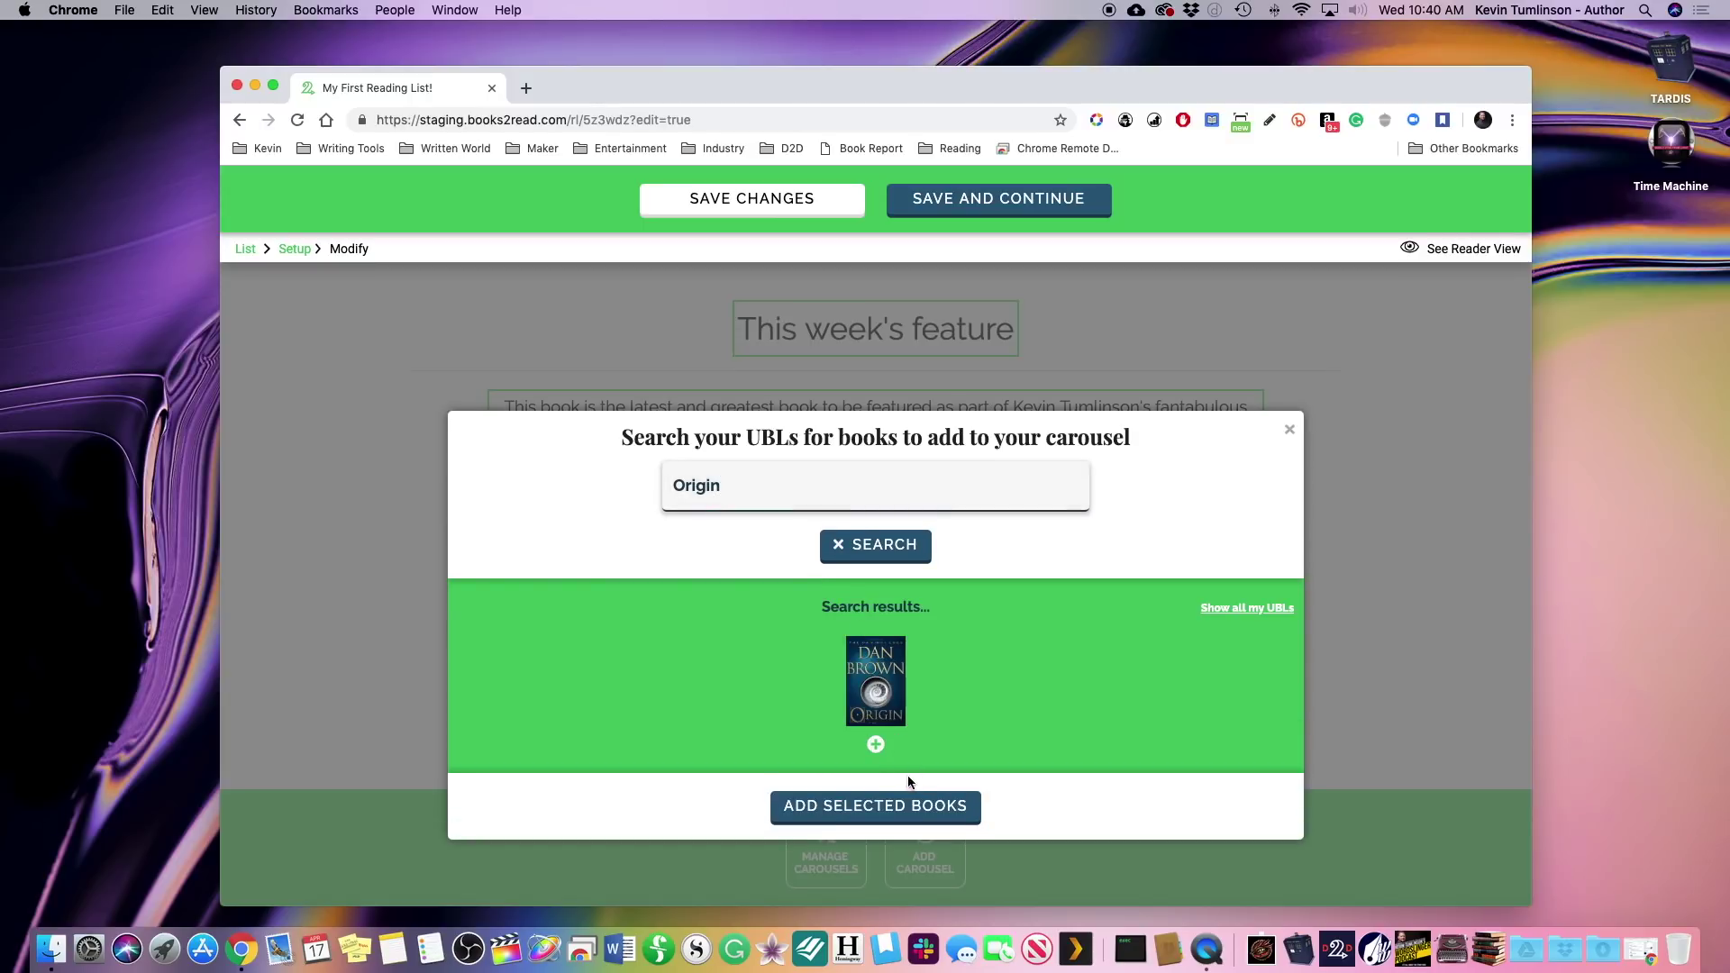
{"action": "left_click", "coordinate": [895, 805]}
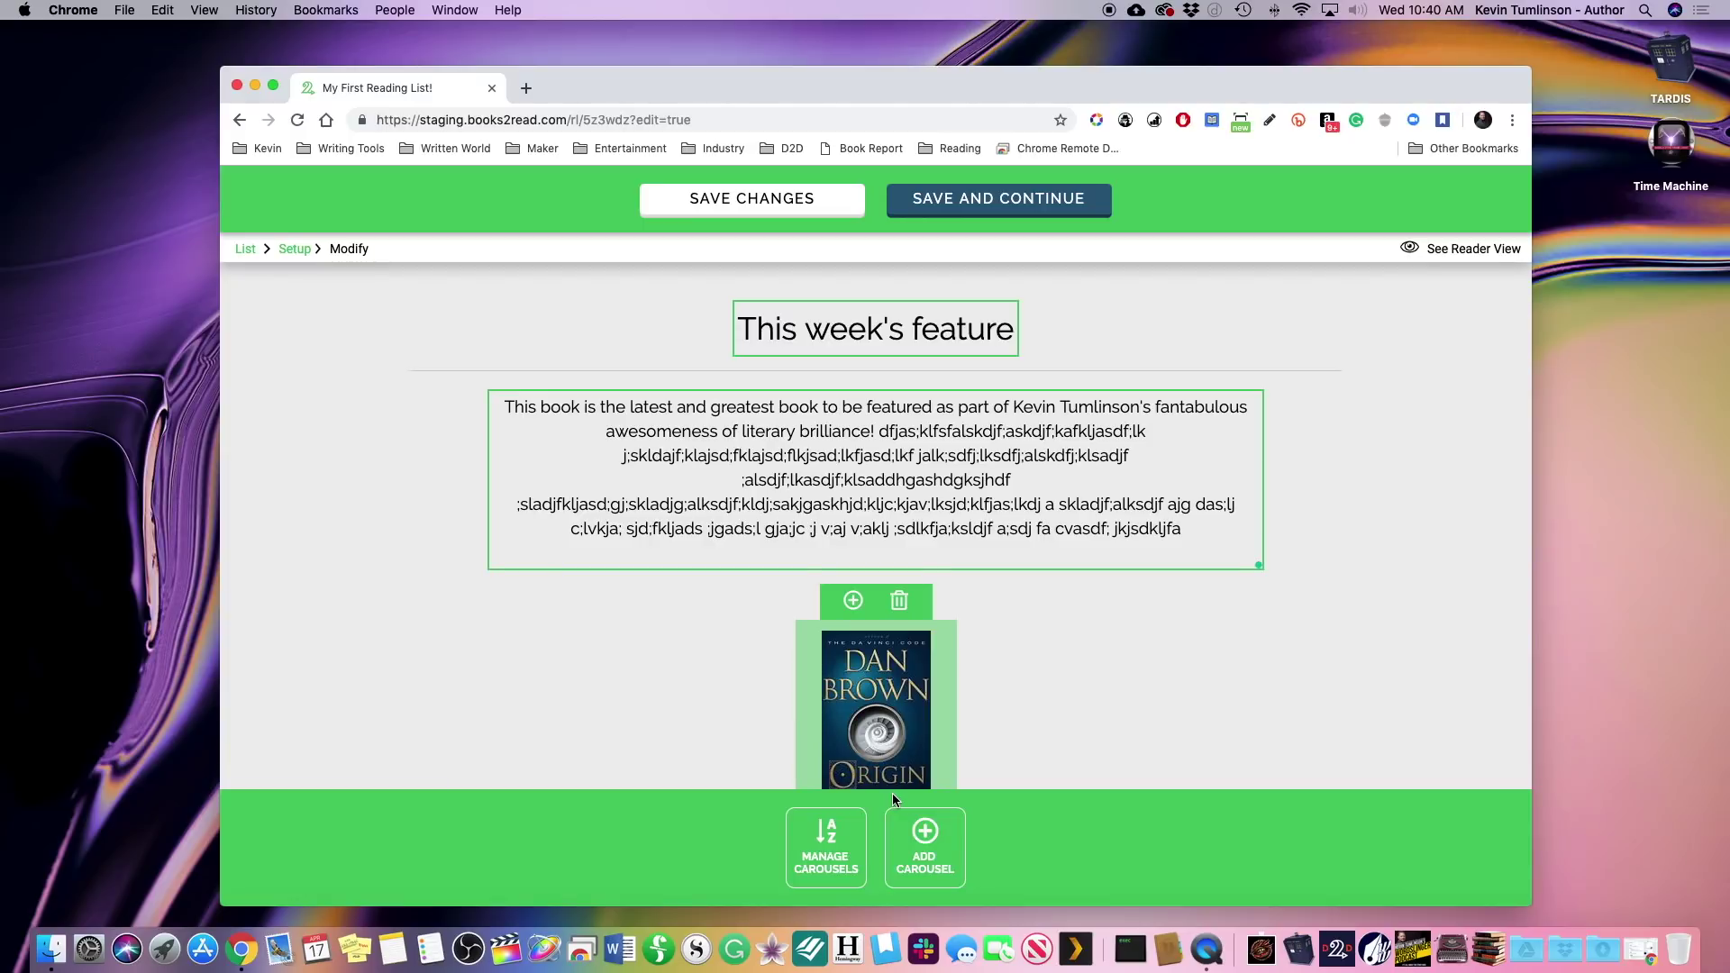
{"action": "scroll", "coordinate": [1014, 656], "scroll_direction": "up", "scroll_amount": 3}
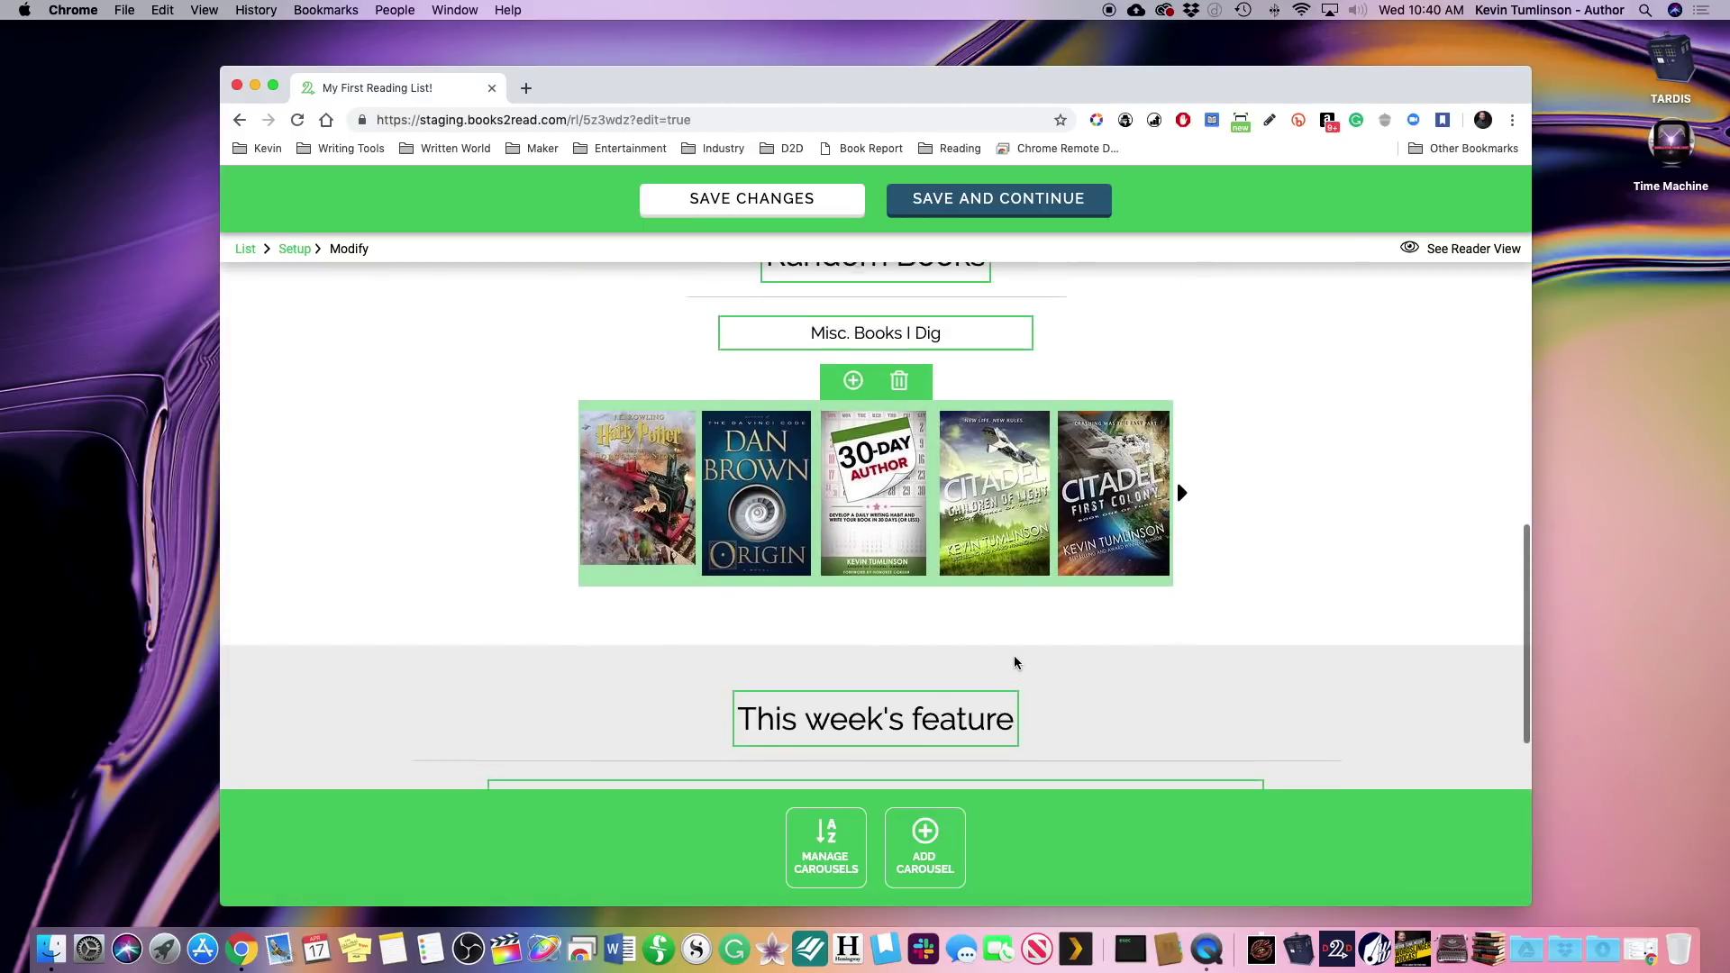
{"action": "scroll", "coordinate": [1014, 656], "scroll_direction": "down", "scroll_amount": 4}
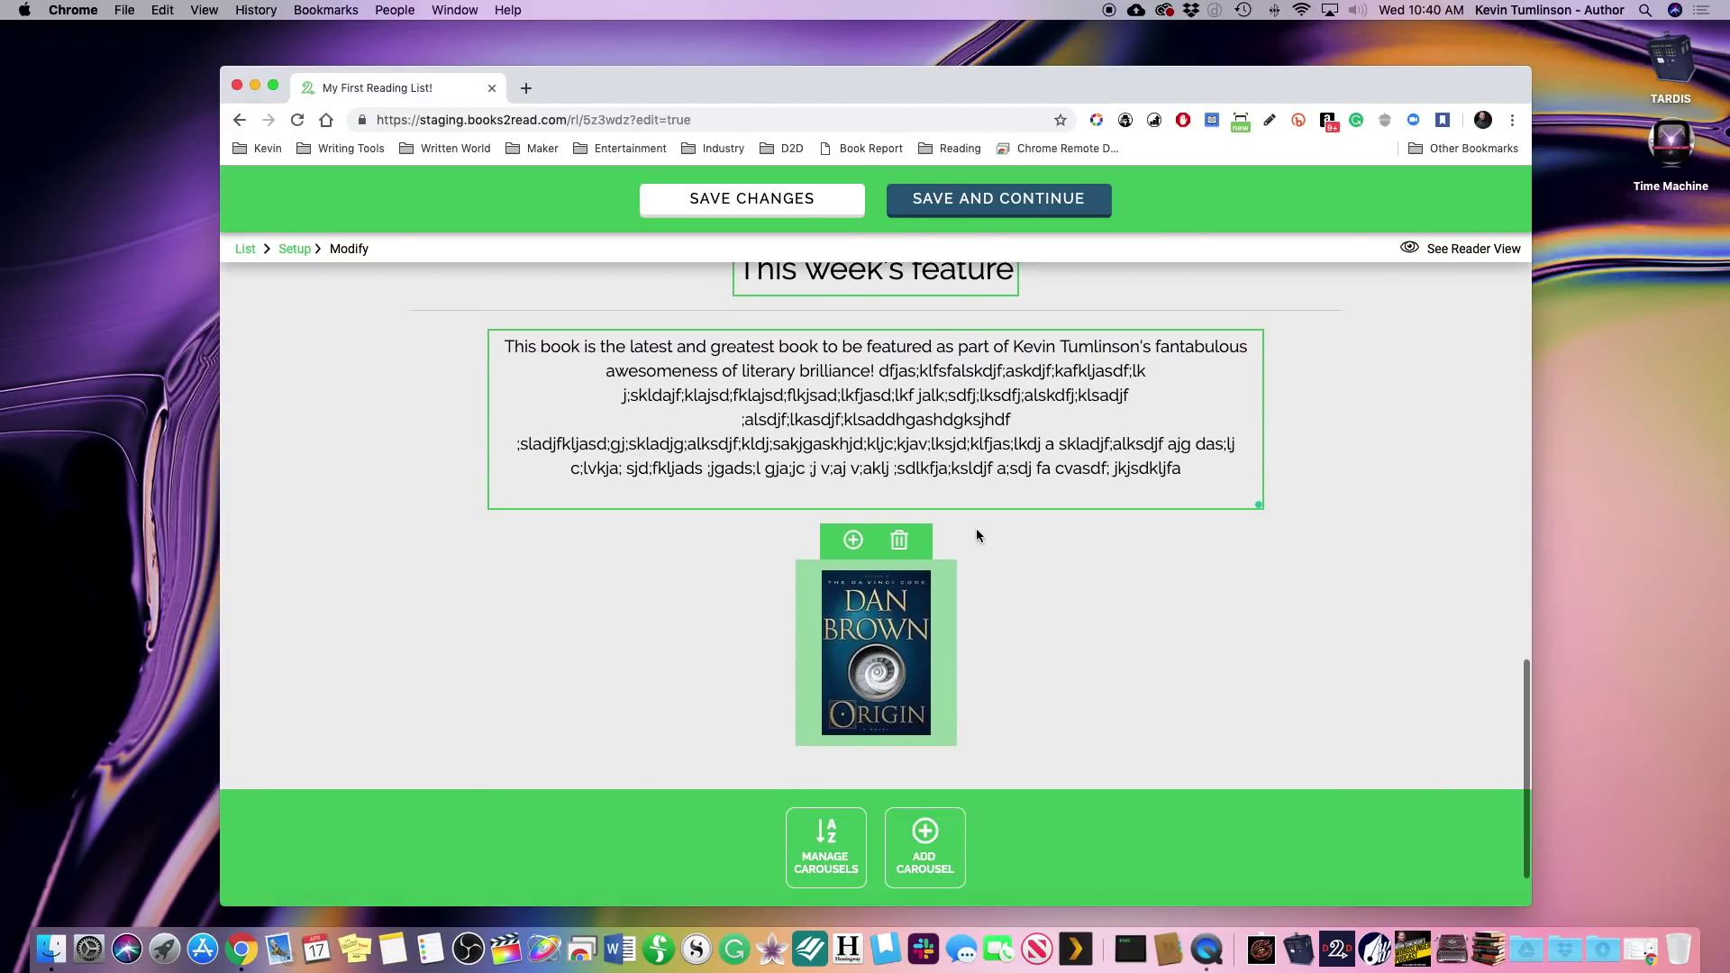
{"action": "left_click", "coordinate": [757, 207]}
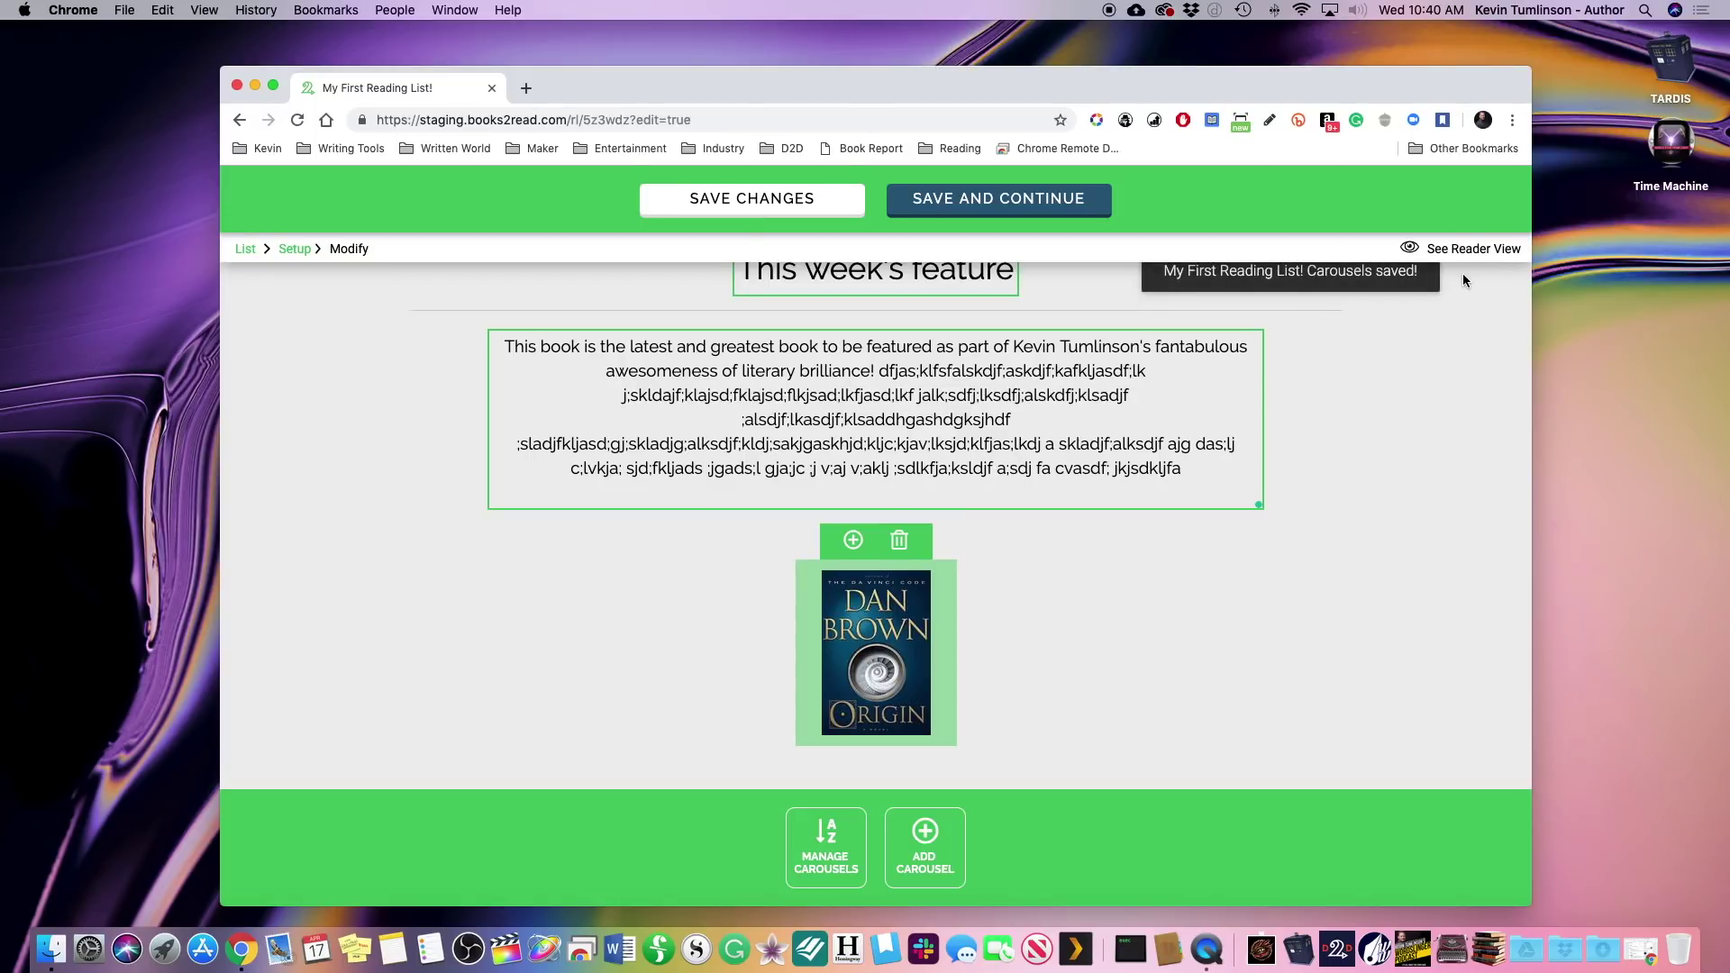
- Preview 'My First Reading List!' as readers see it, scrolling through to This week's feature and back to the top
{"action": "left_click", "coordinate": [1432, 258]}
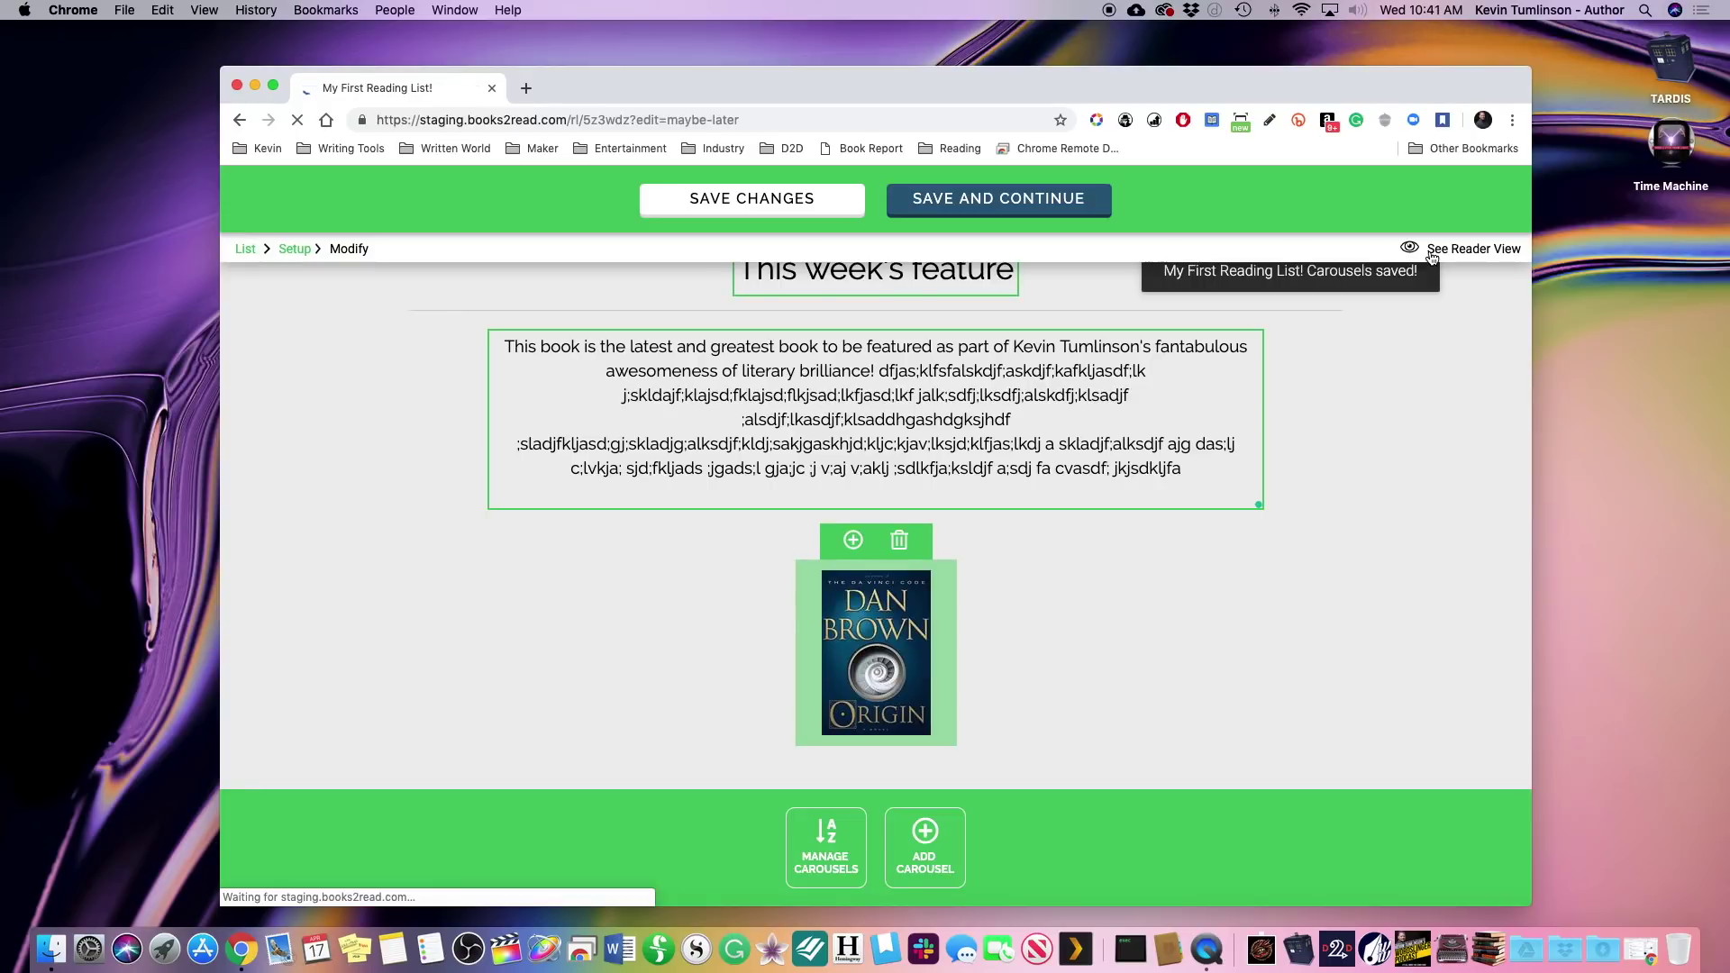
{"action": "scroll", "coordinate": [1066, 601], "scroll_direction": "down", "scroll_amount": 5}
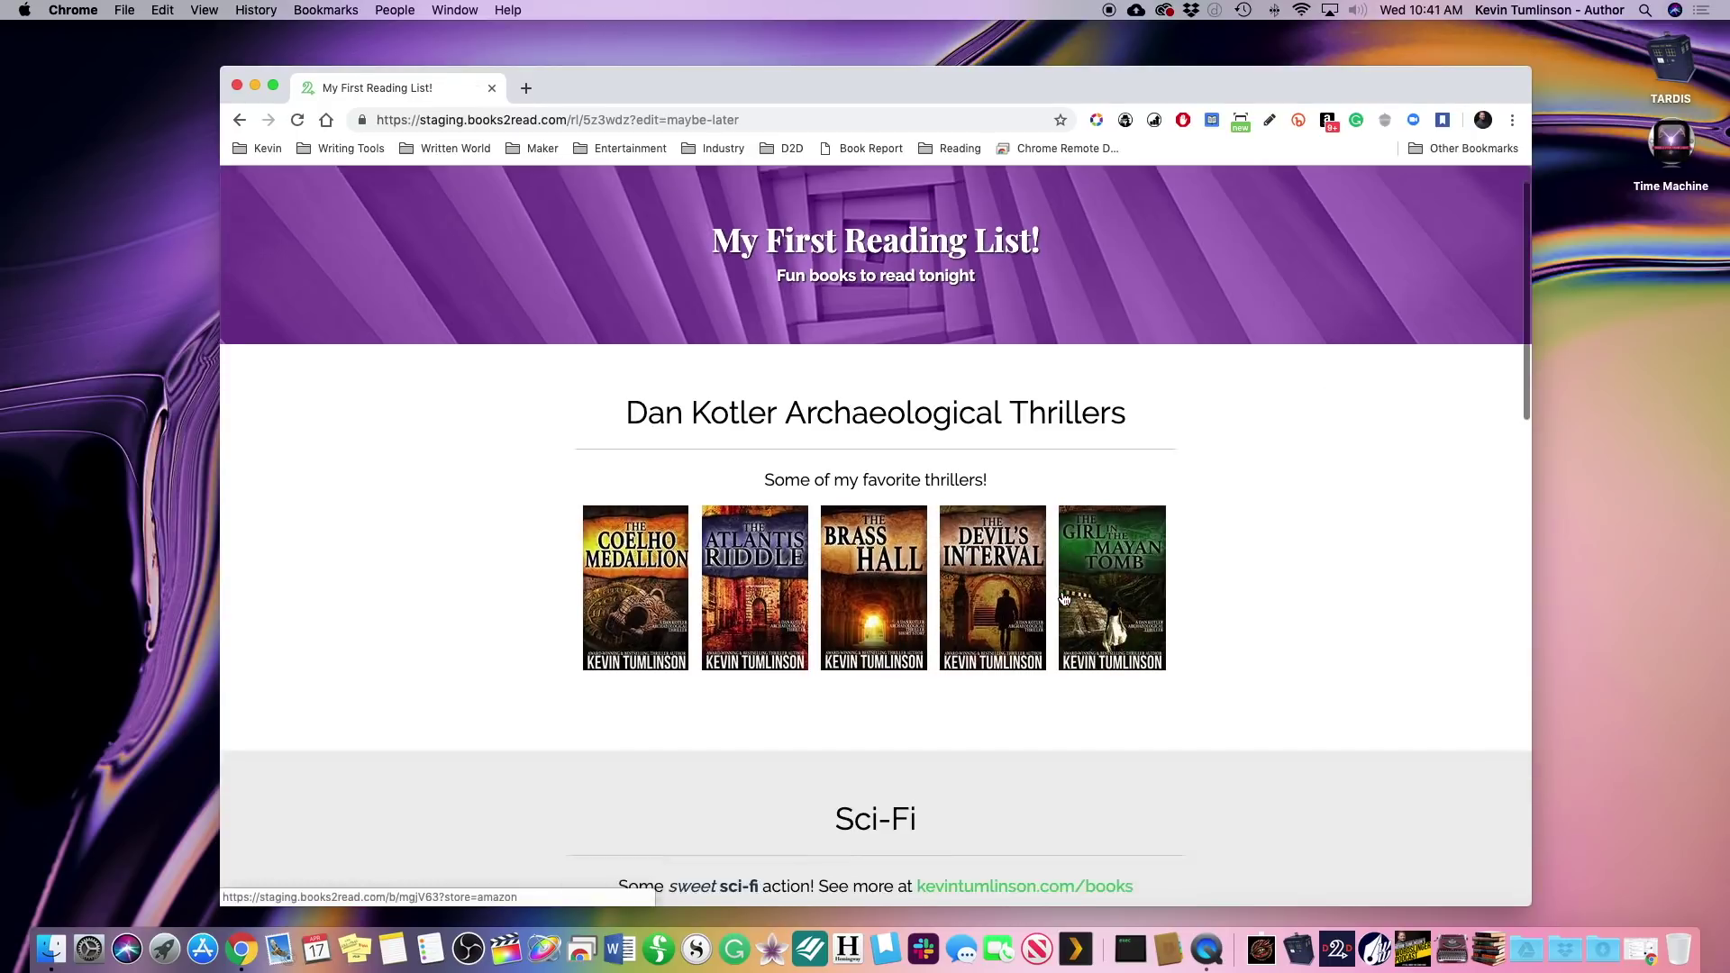
{"action": "scroll", "coordinate": [1062, 591], "scroll_direction": "down", "scroll_amount": 5}
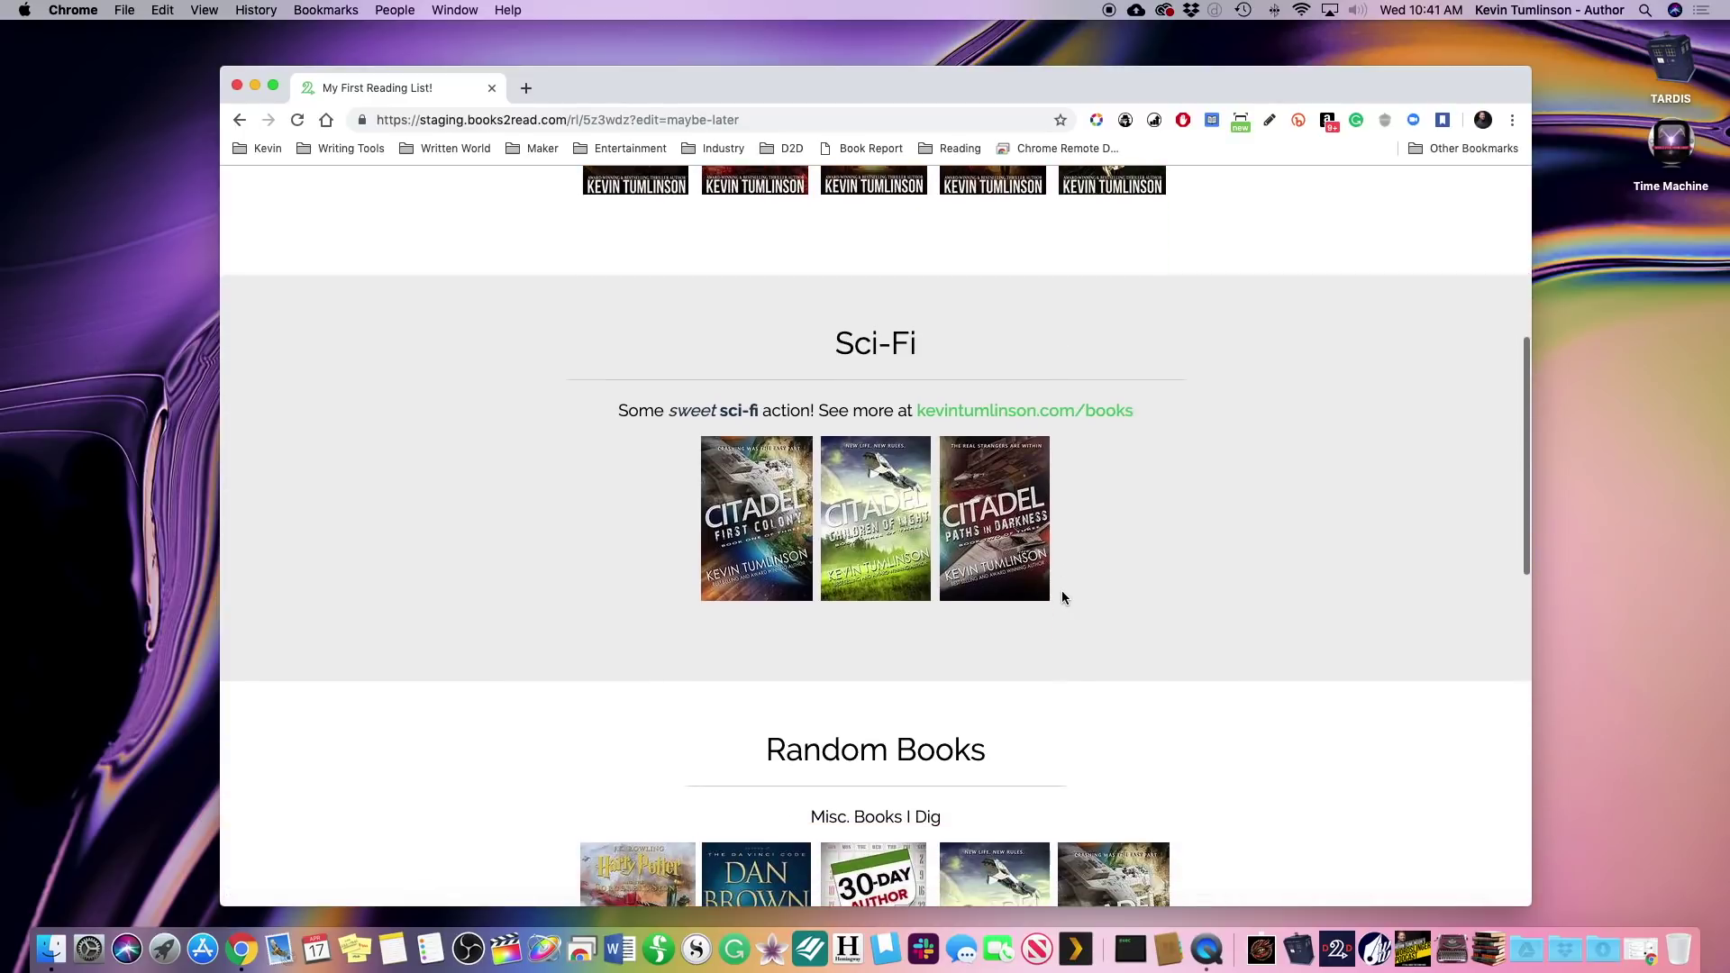
{"action": "scroll", "coordinate": [1061, 591], "scroll_direction": "down", "scroll_amount": 5}
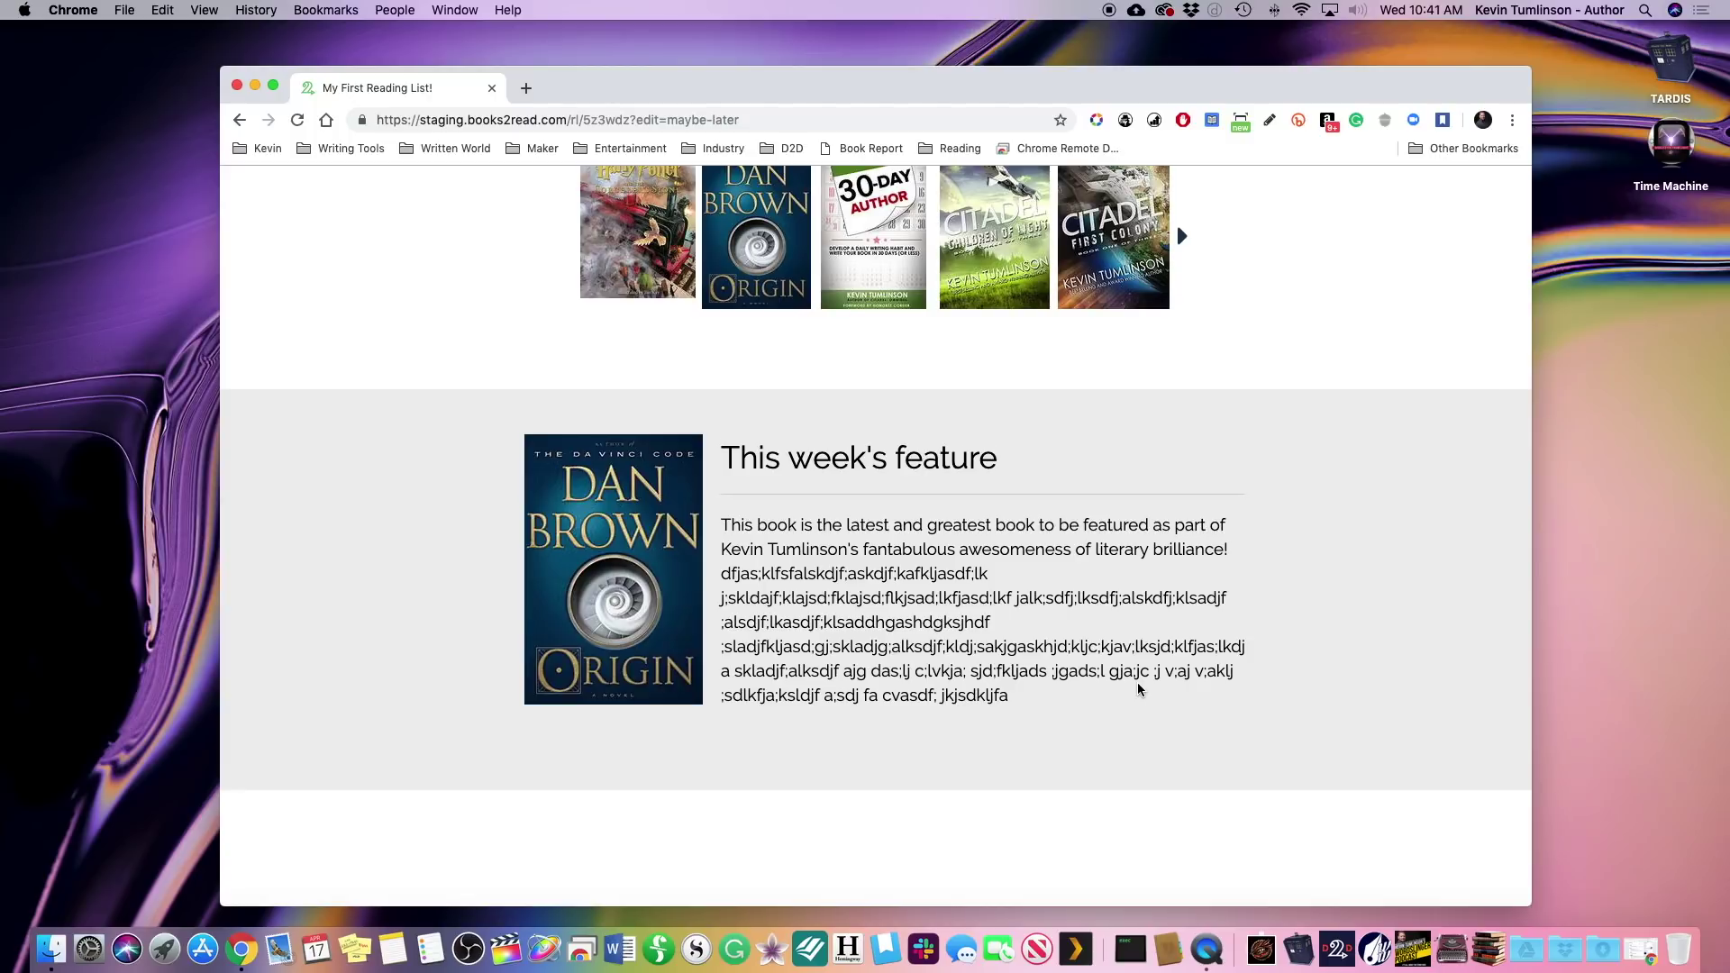
{"action": "scroll", "coordinate": [1139, 690], "scroll_direction": "down", "scroll_amount": 5}
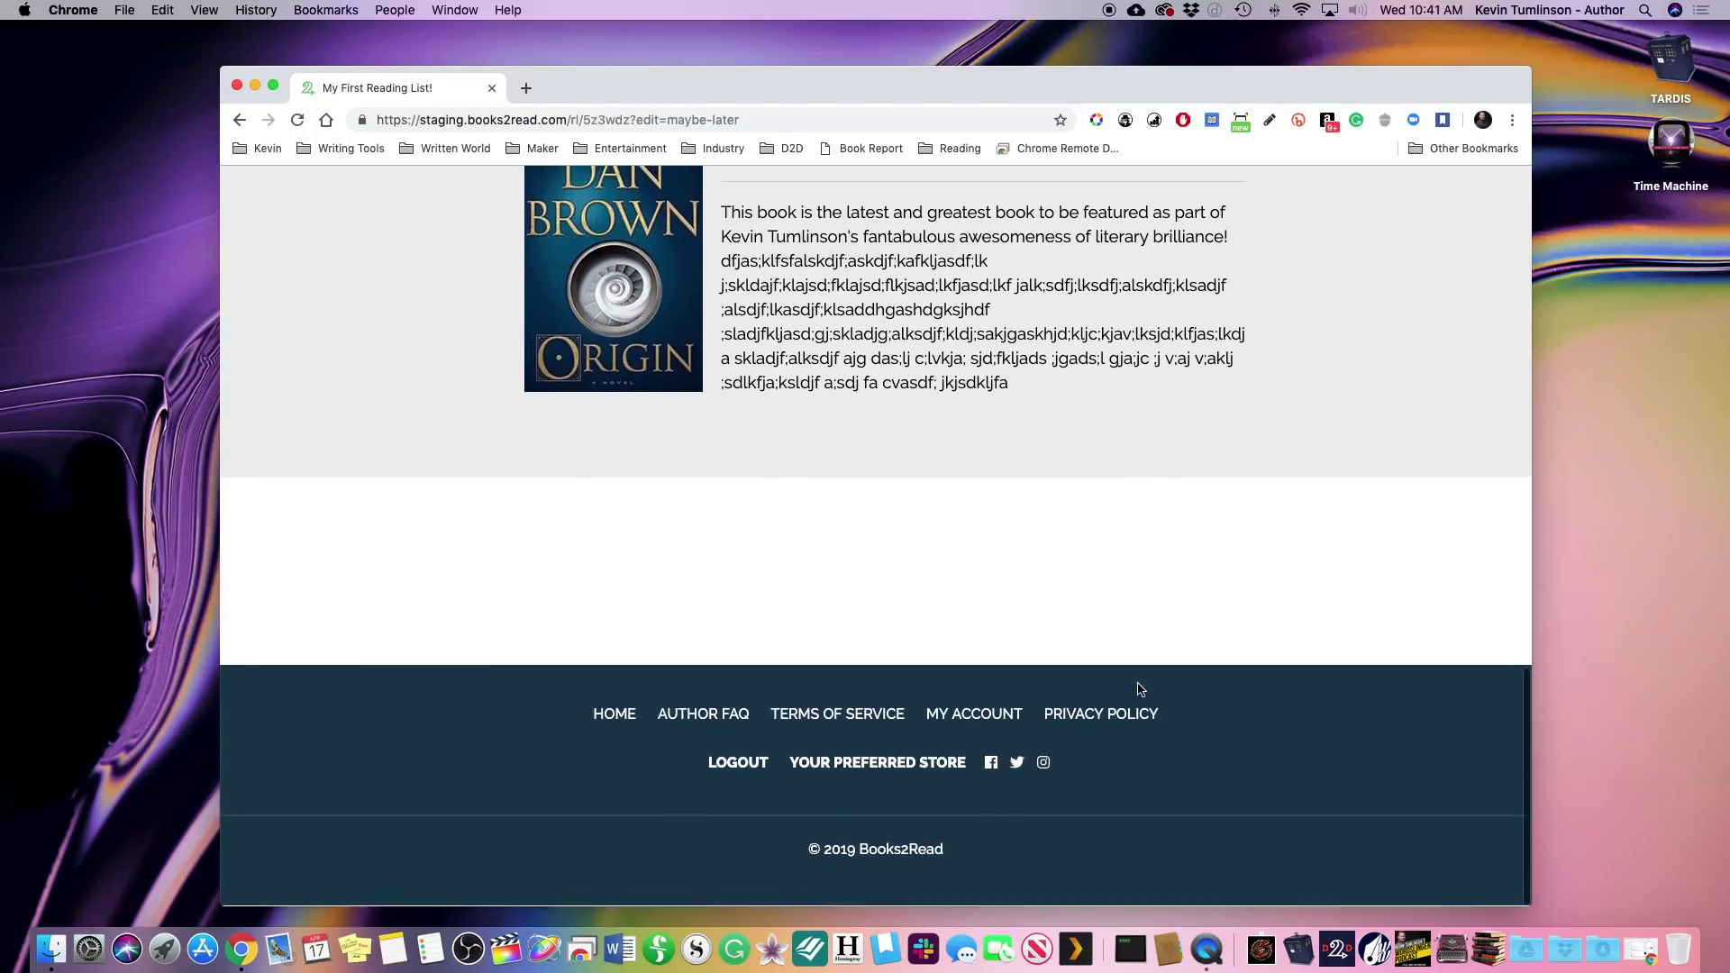
{"action": "scroll", "coordinate": [1139, 689], "scroll_direction": "up", "scroll_amount": 6}
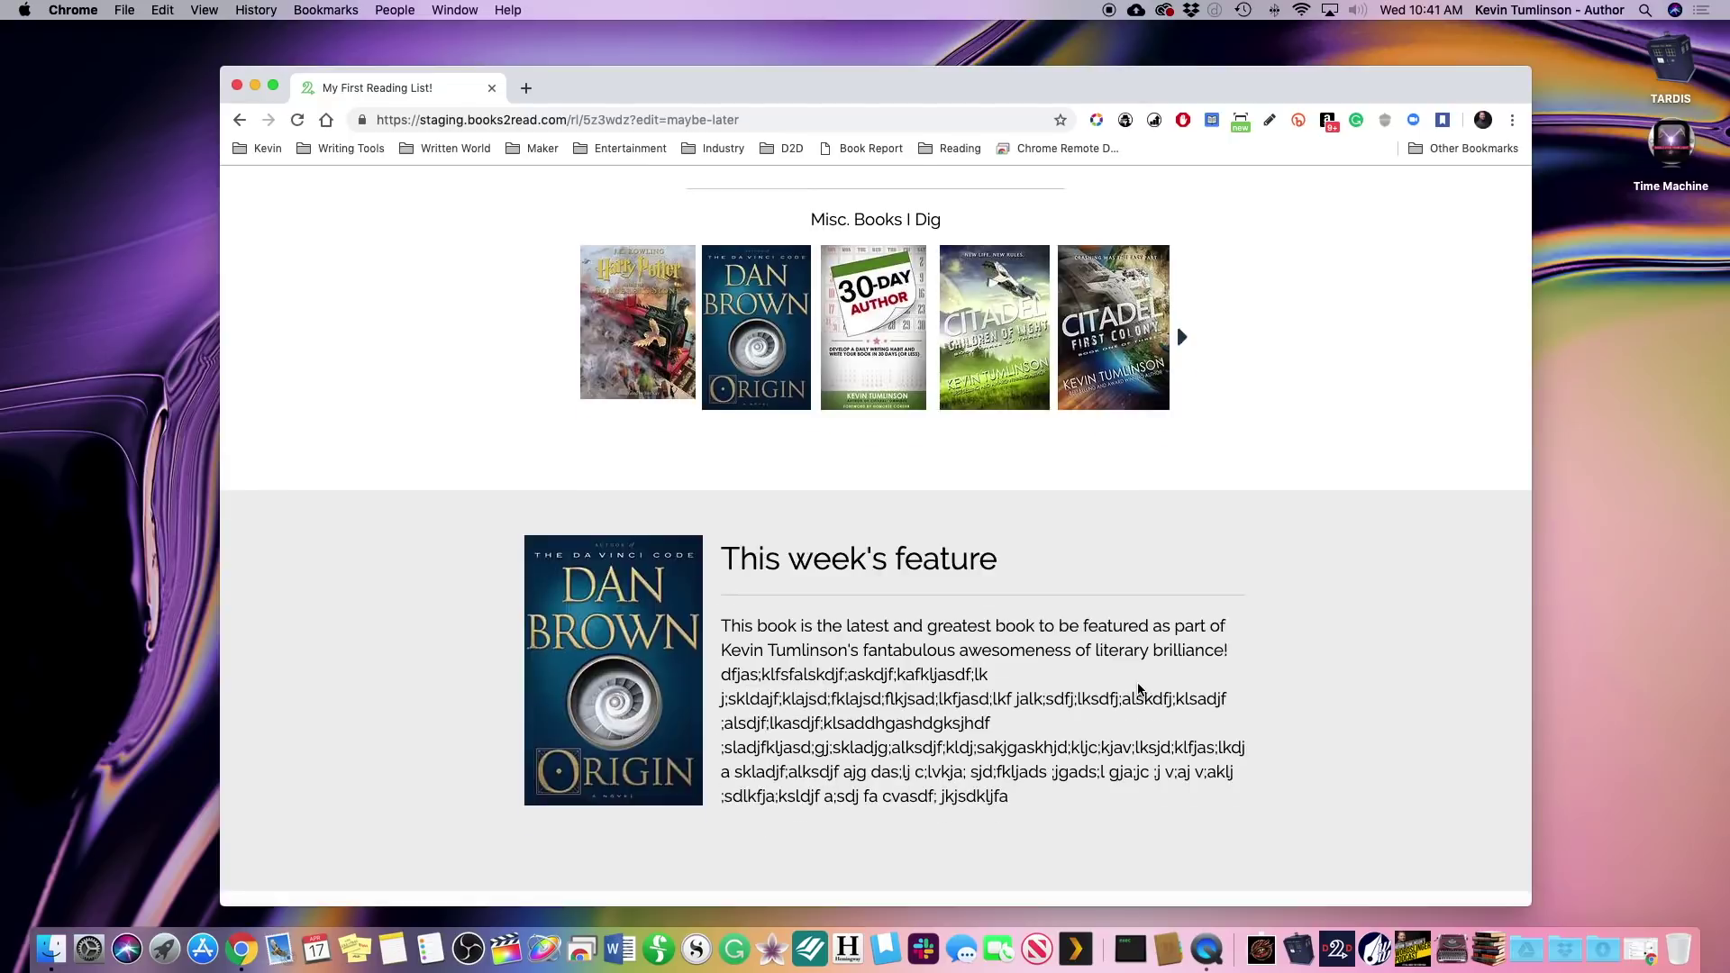
{"action": "scroll", "coordinate": [1139, 690], "scroll_direction": "up", "scroll_amount": 8}
{"action": "scroll", "coordinate": [1137, 689], "scroll_direction": "up", "scroll_amount": 5}
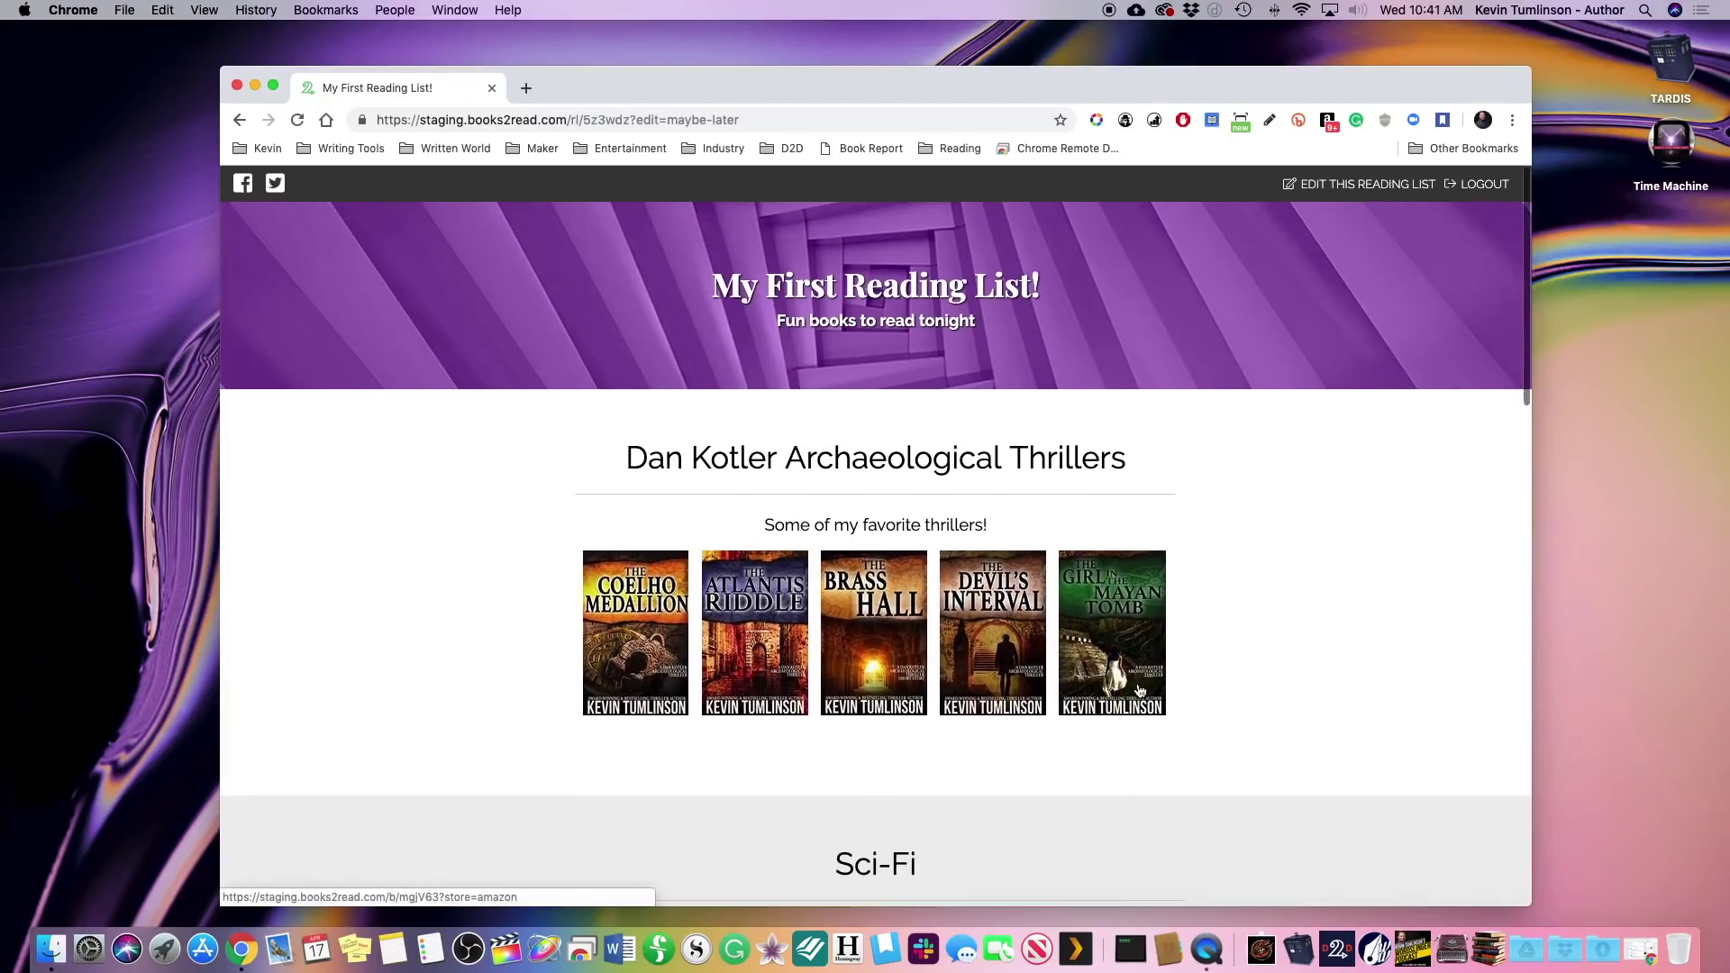
{"action": "scroll", "coordinate": [1140, 691], "scroll_direction": "up", "scroll_amount": 2}
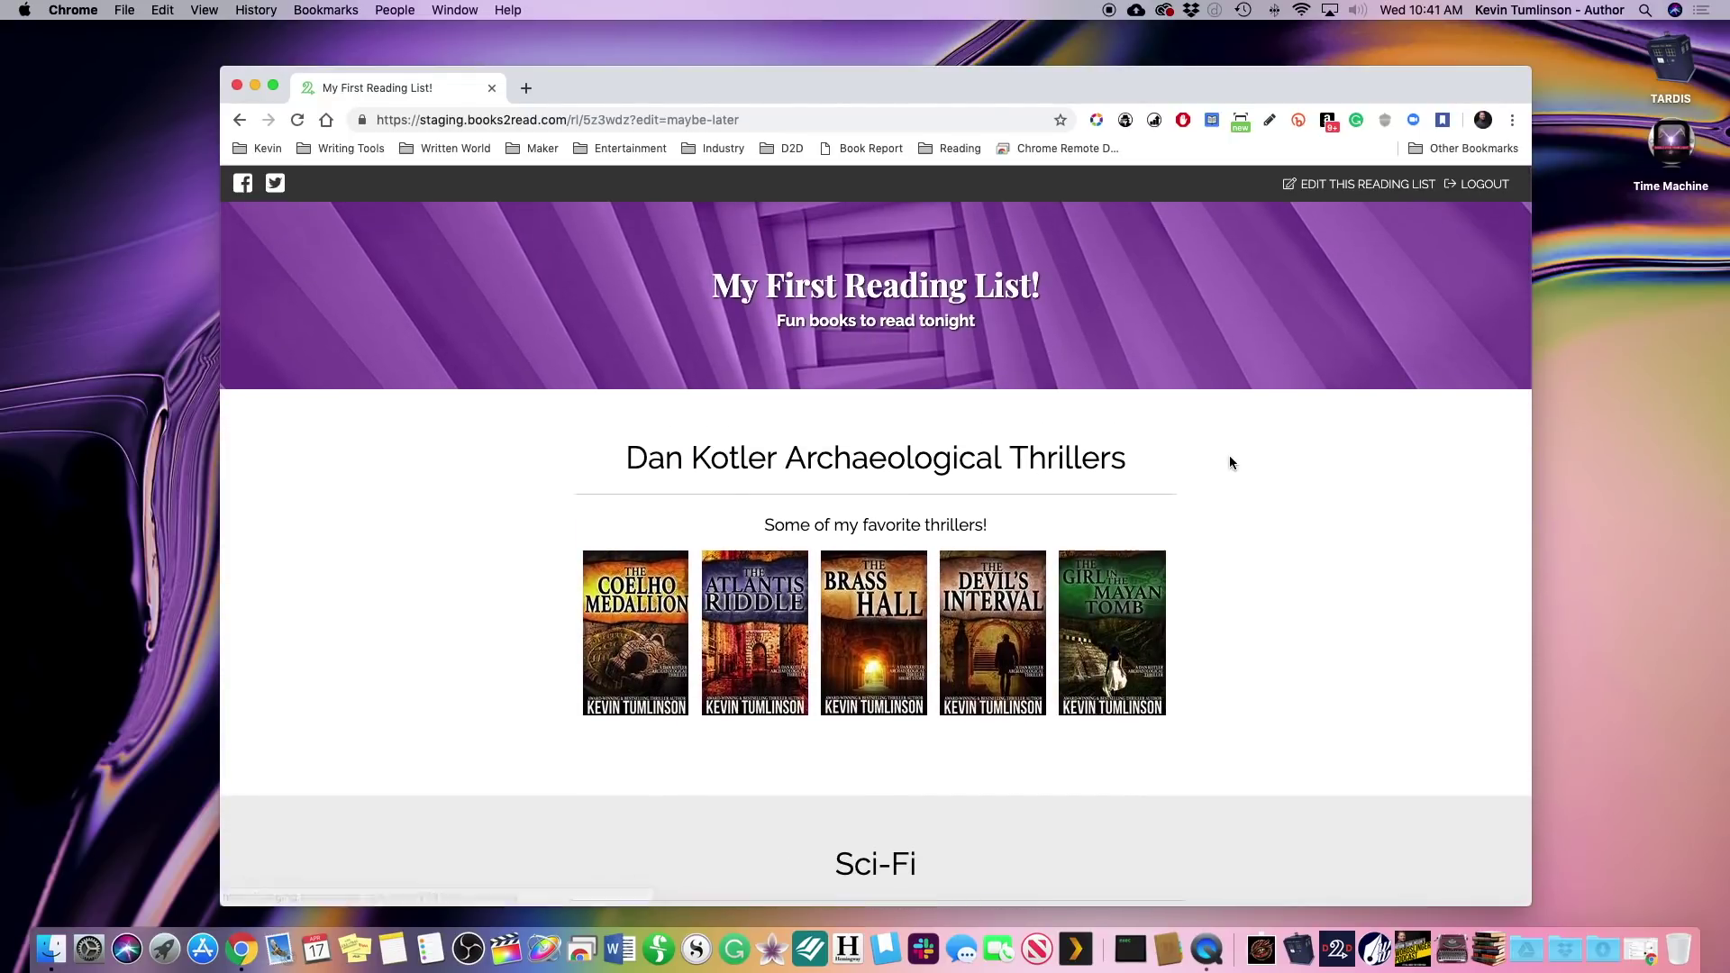
{"action": "scroll", "coordinate": [1231, 463], "scroll_direction": "down", "scroll_amount": 8}
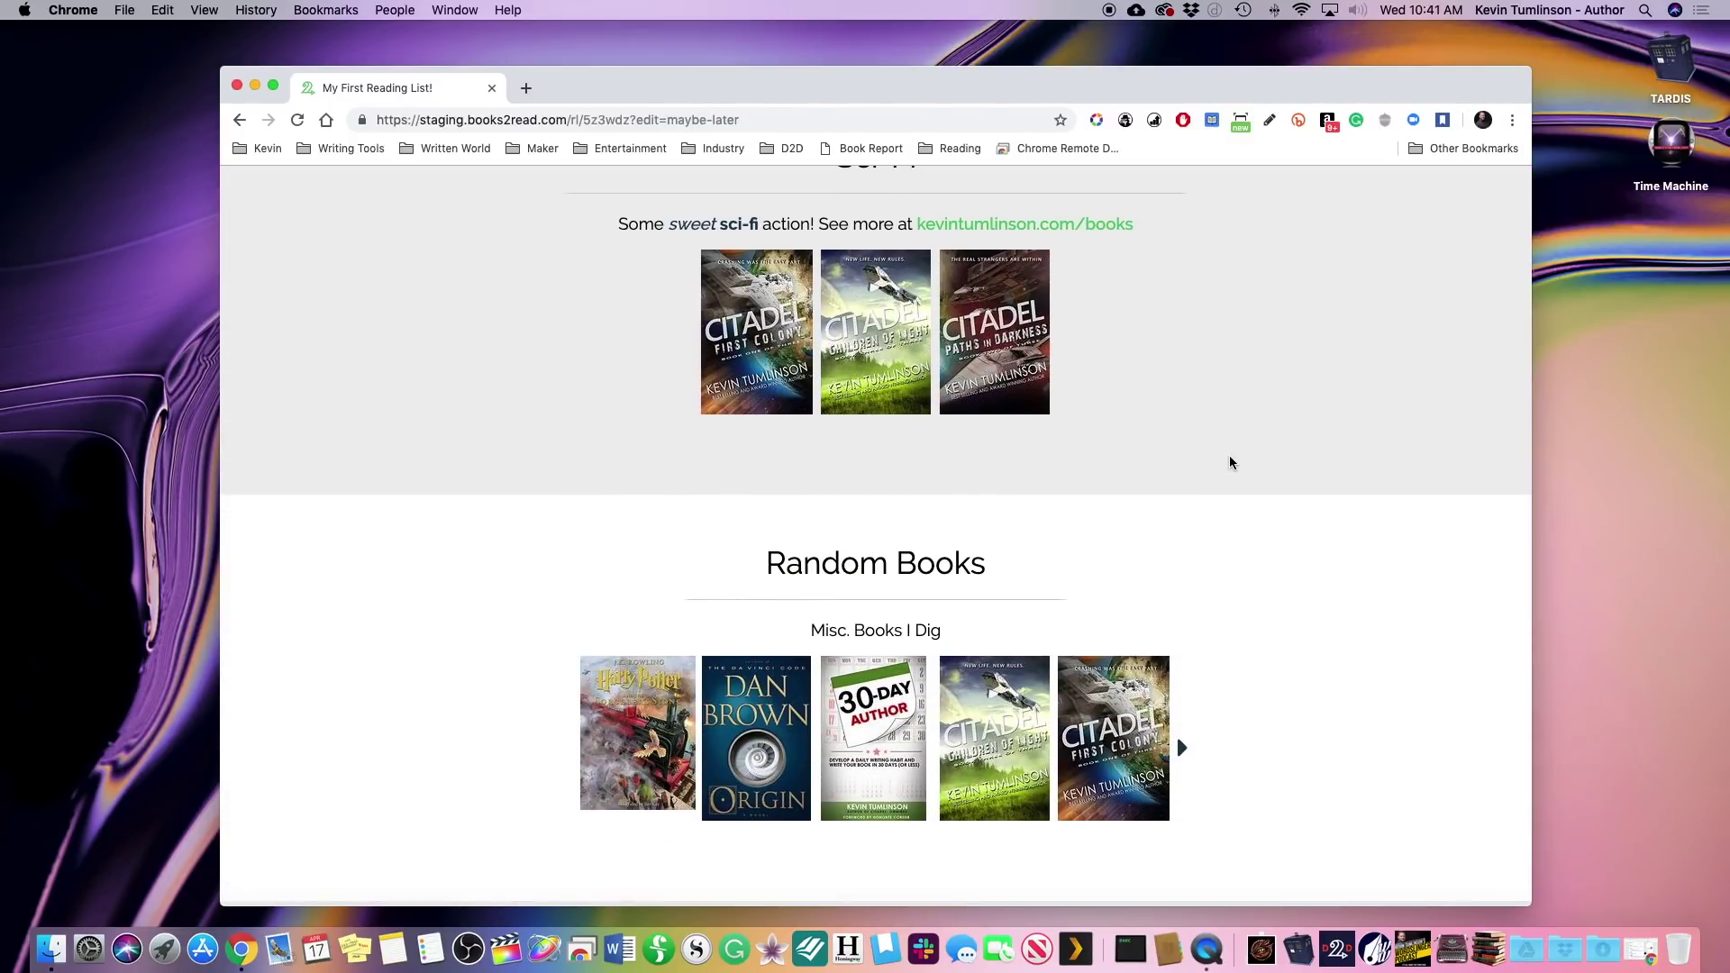
{"action": "scroll", "coordinate": [1231, 463], "scroll_direction": "down", "scroll_amount": 6}
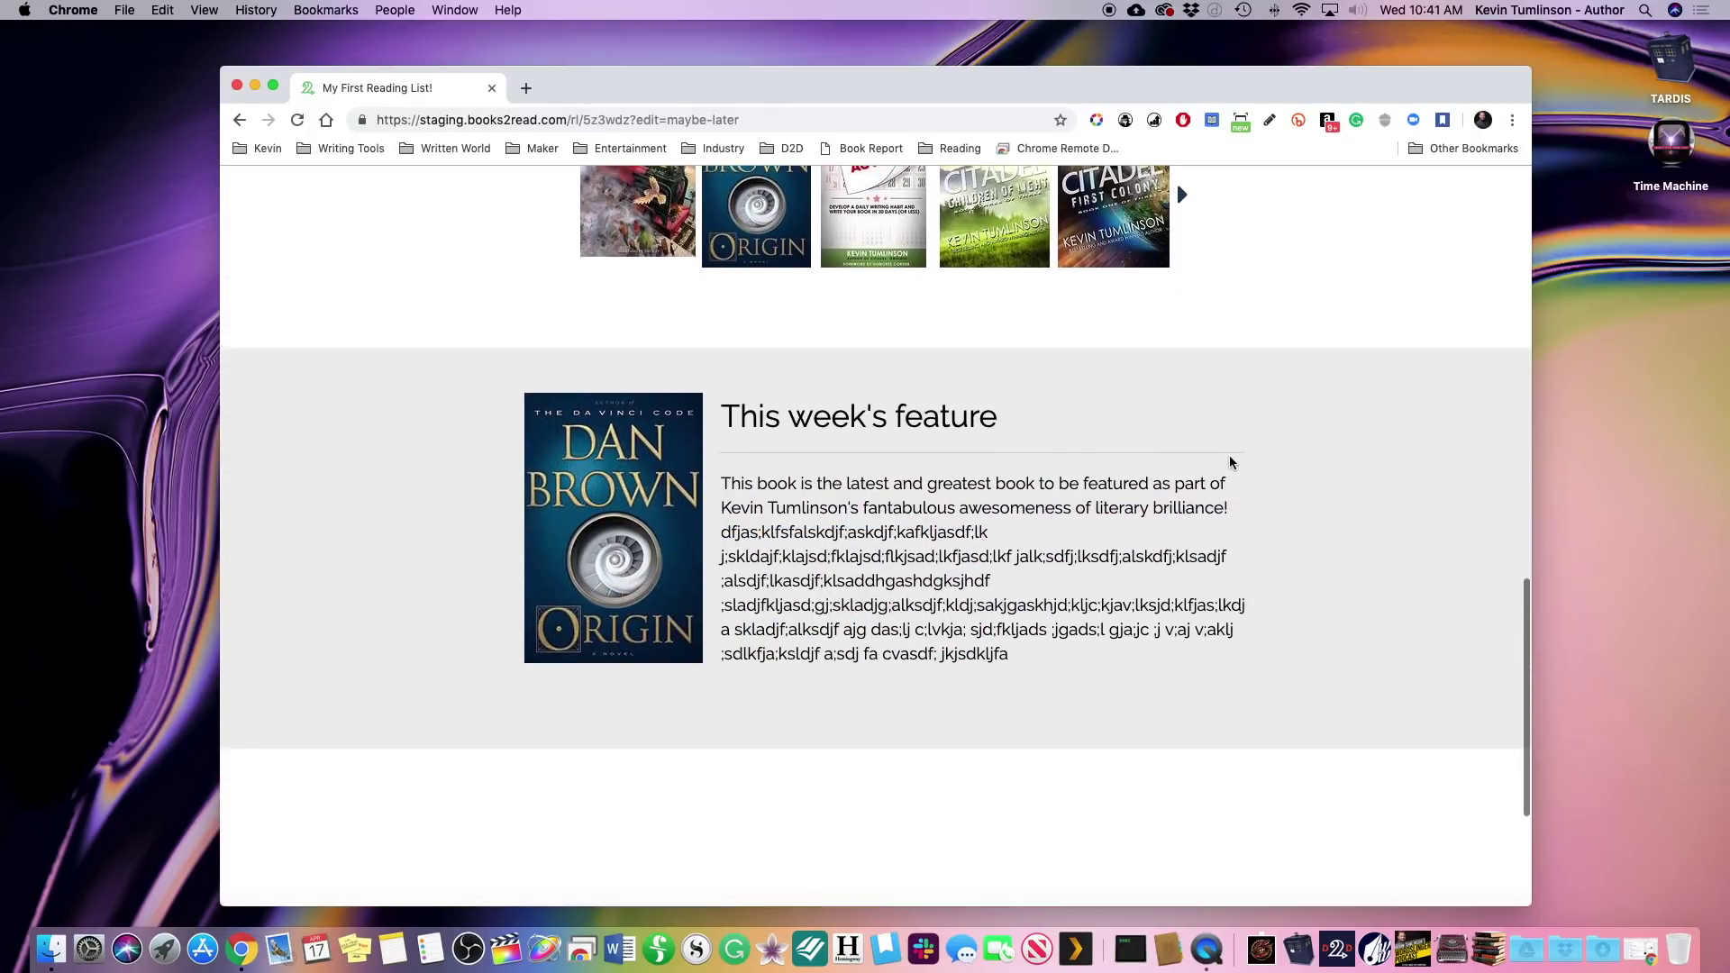
{"action": "scroll", "coordinate": [1231, 463], "scroll_direction": "up", "scroll_amount": 12}
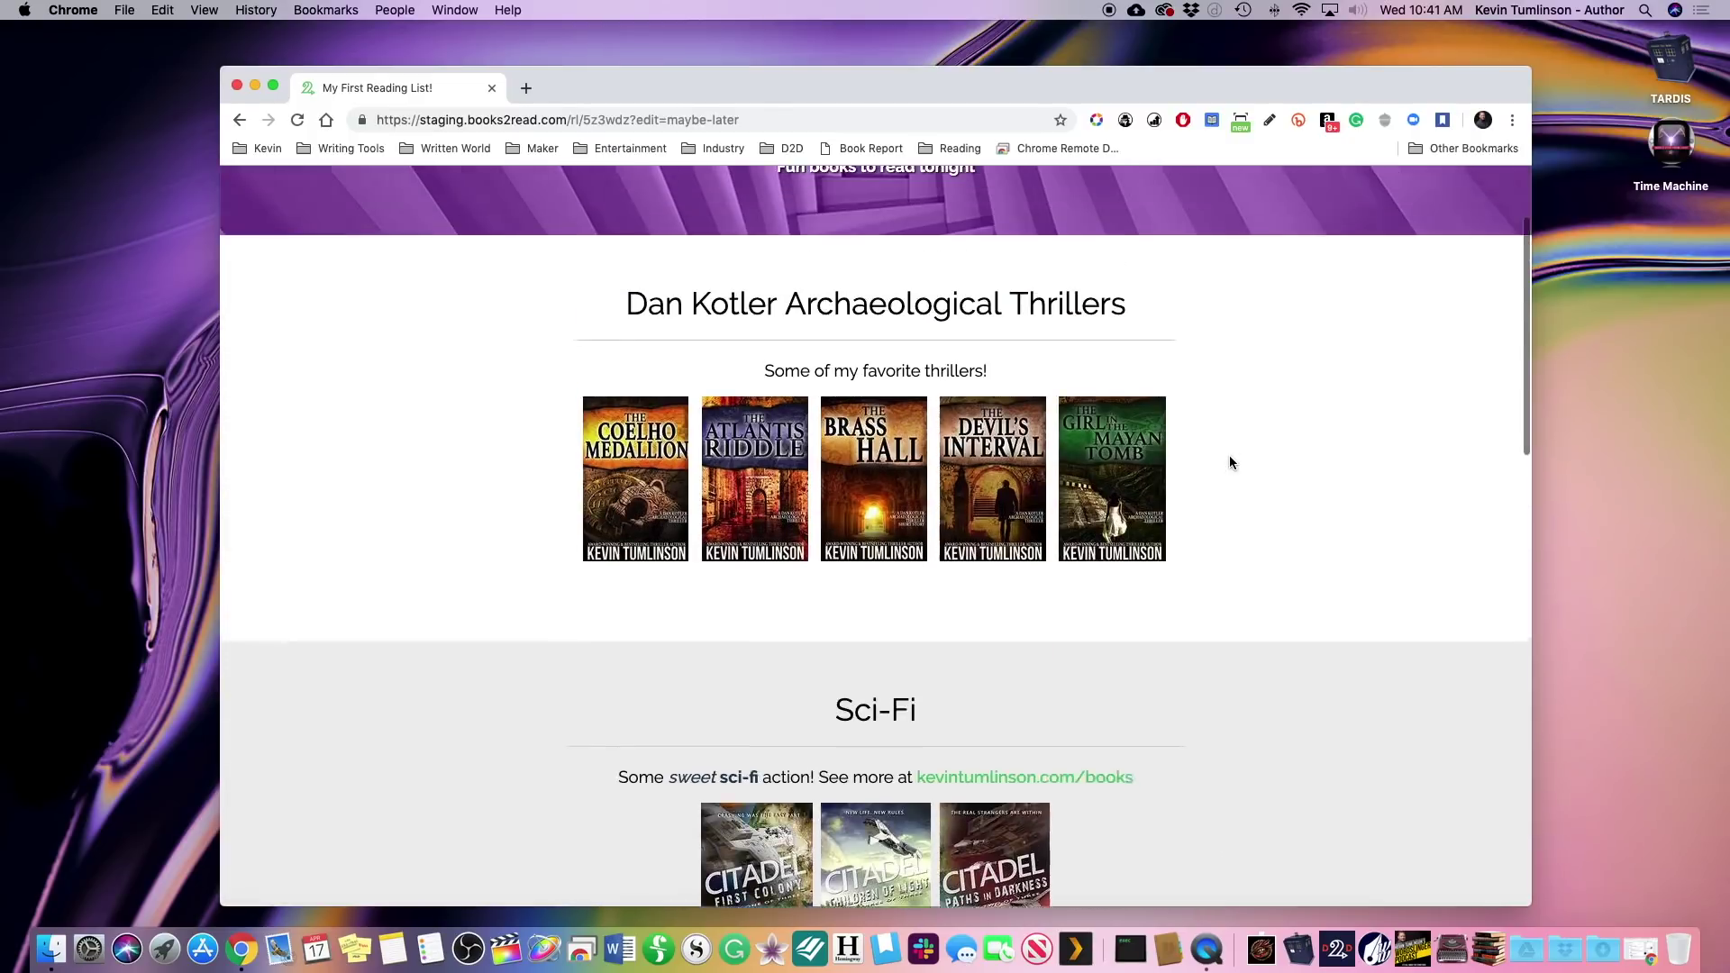
{"action": "scroll", "coordinate": [1231, 463], "scroll_direction": "up", "scroll_amount": 2}
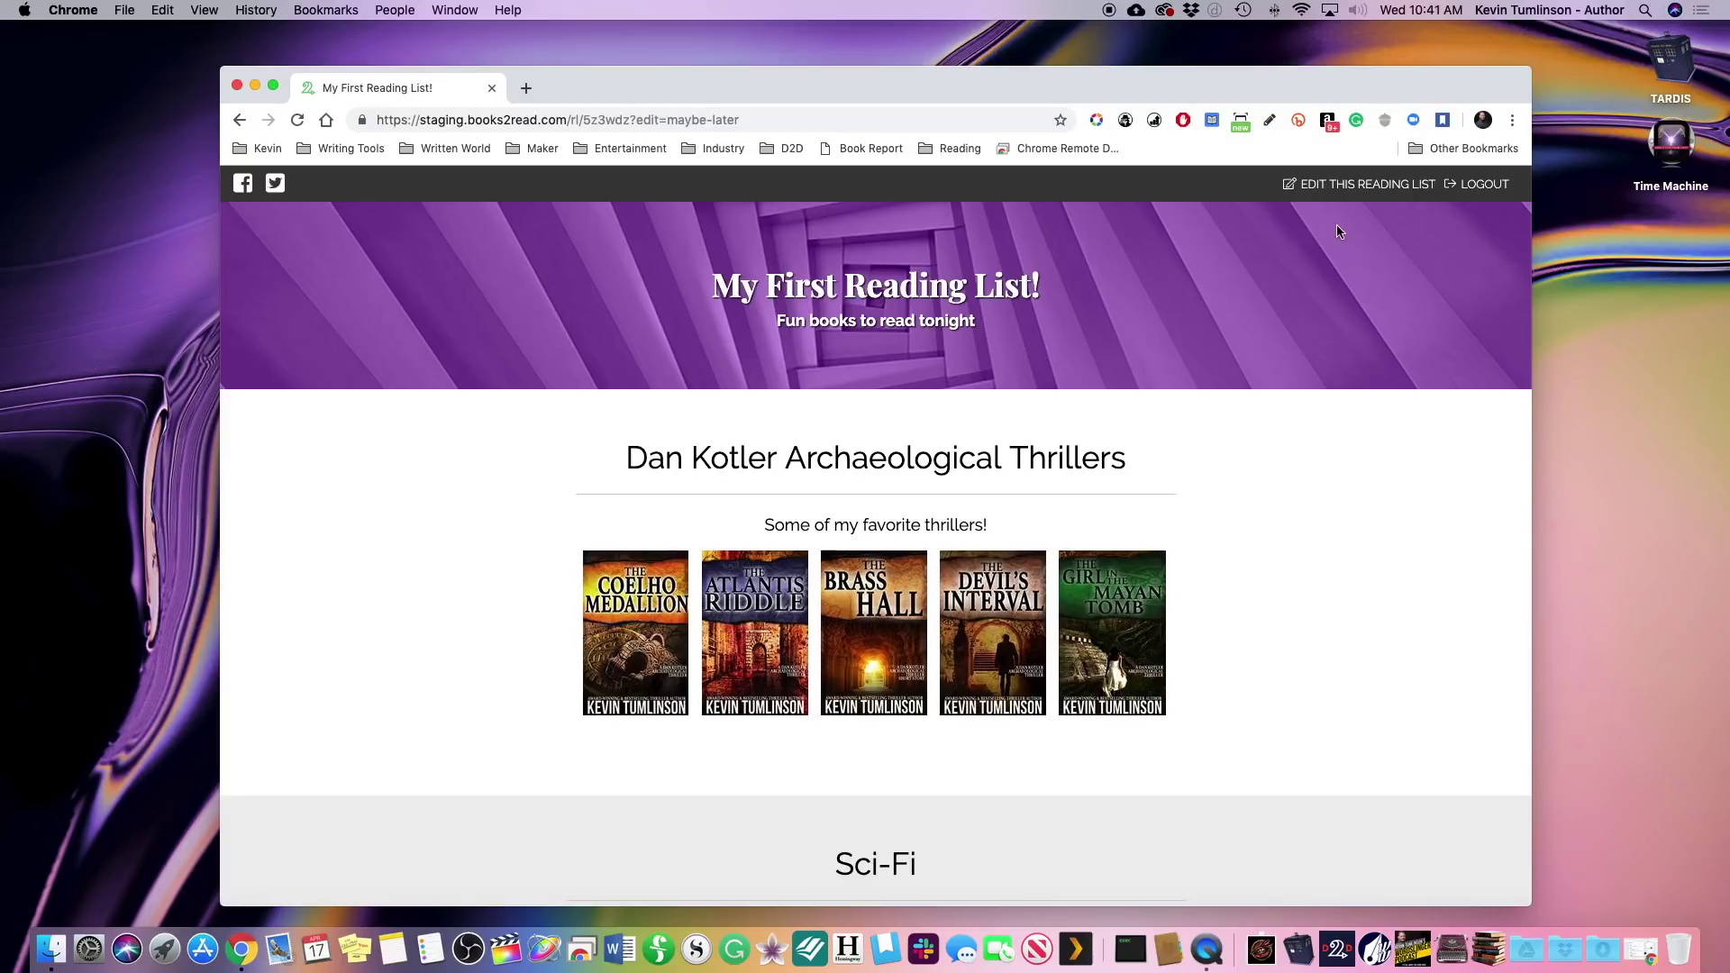
{"action": "left_click", "coordinate": [1343, 185]}
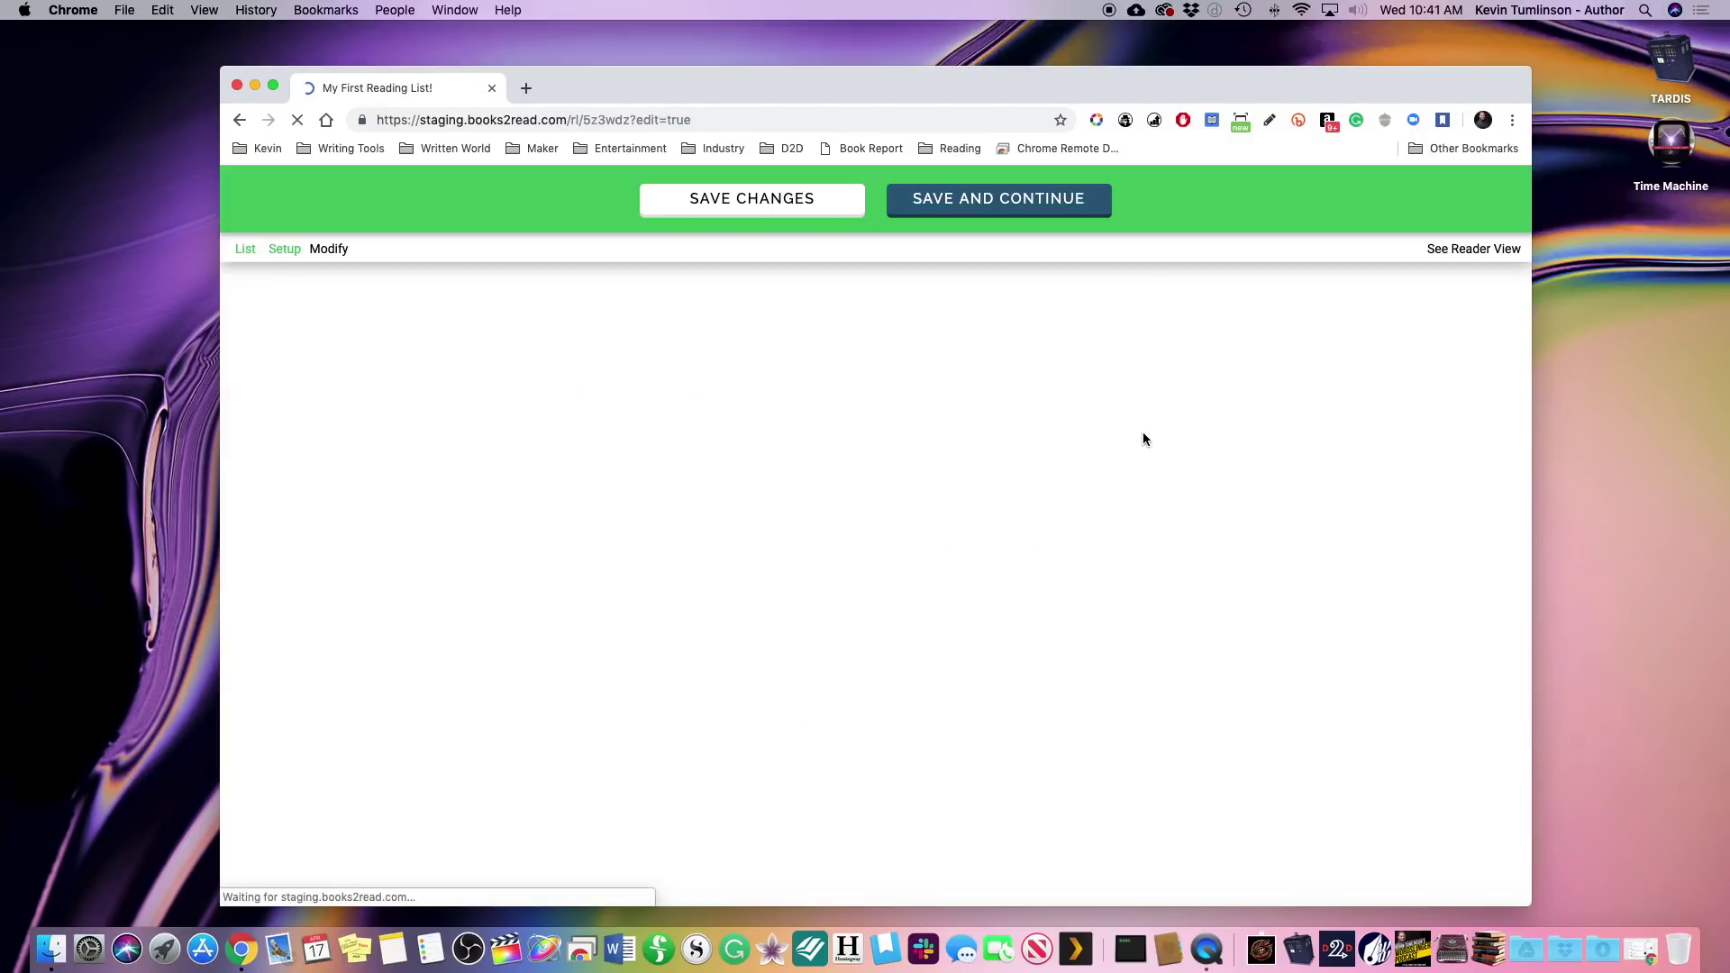
{"action": "scroll", "coordinate": [1144, 438], "scroll_direction": "down", "scroll_amount": 5}
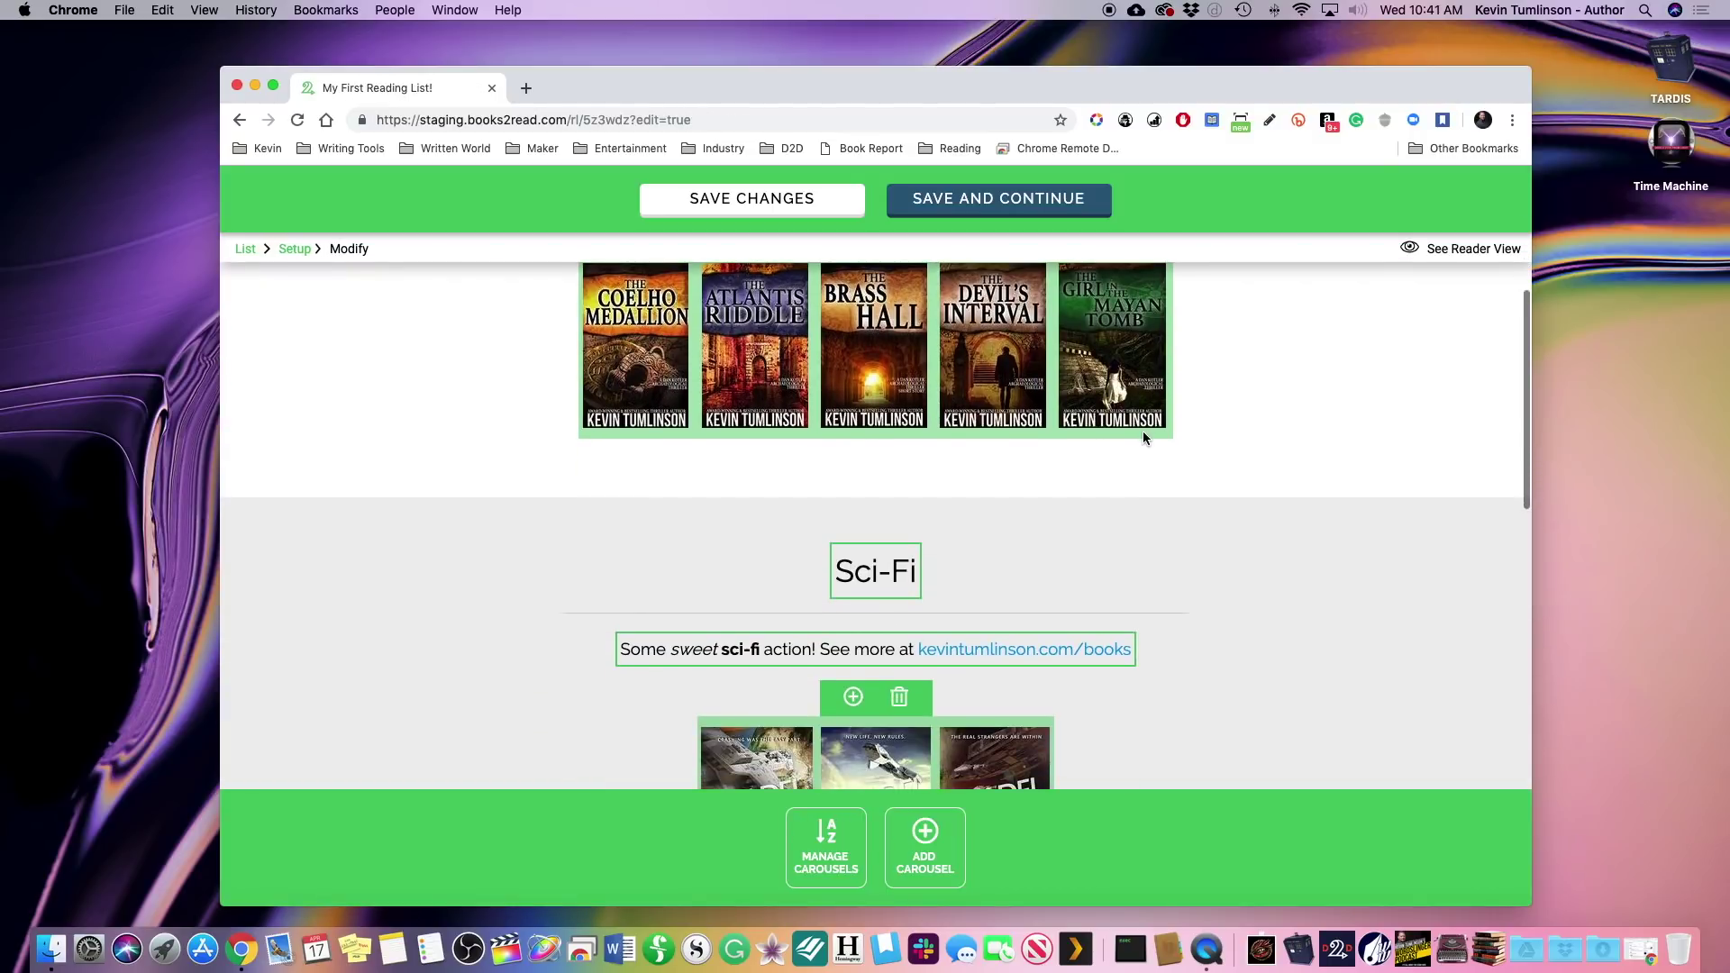
{"action": "left_click", "coordinate": [821, 854]}
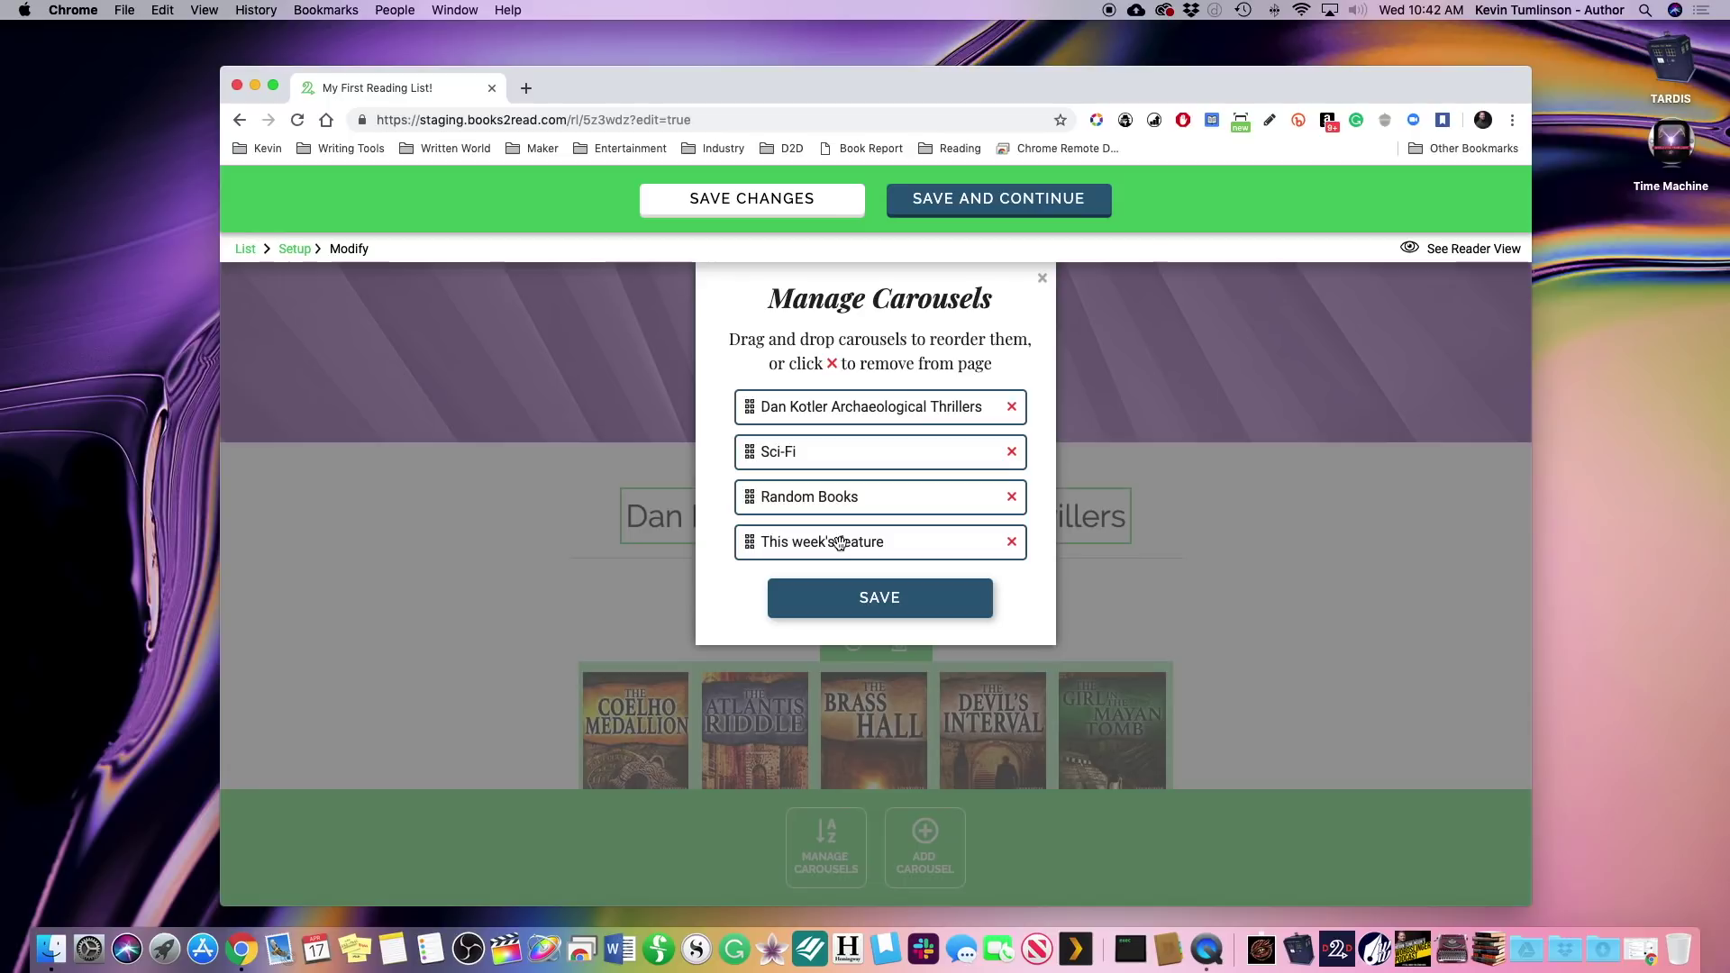
{"action": "left_click_drag", "start_coordinate": [842, 529], "coordinate": [840, 387]}
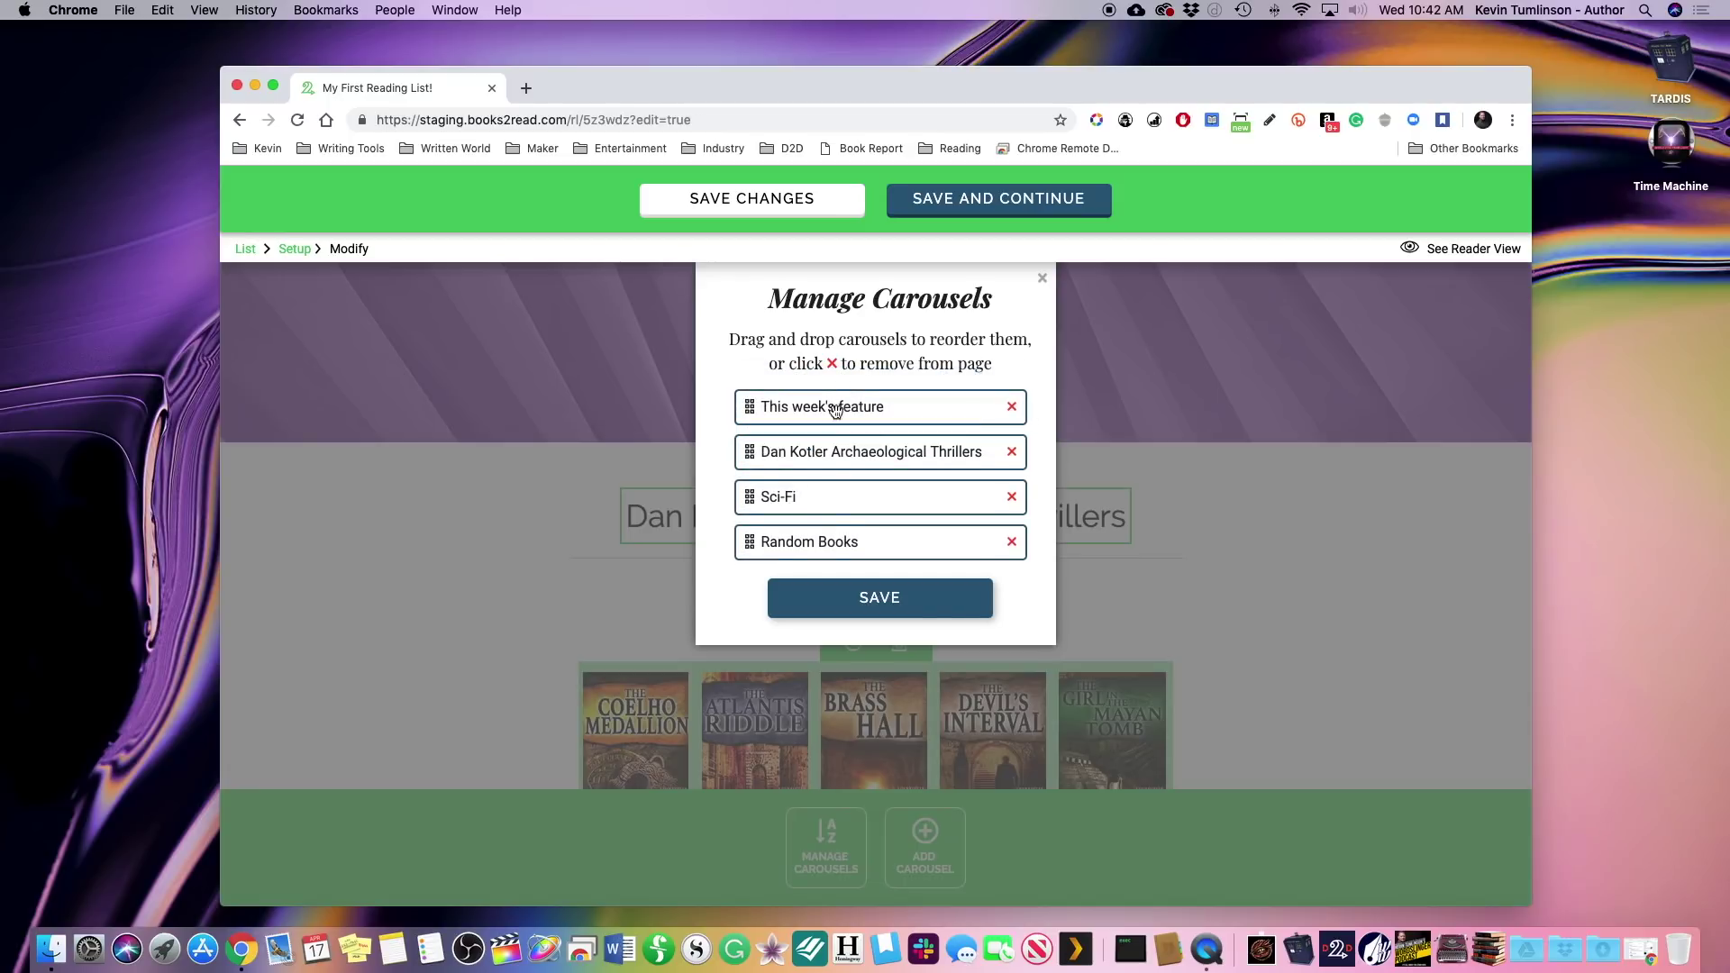
- Apply and save the new carousel order with This week's feature first
{"action": "left_click", "coordinate": [820, 597]}
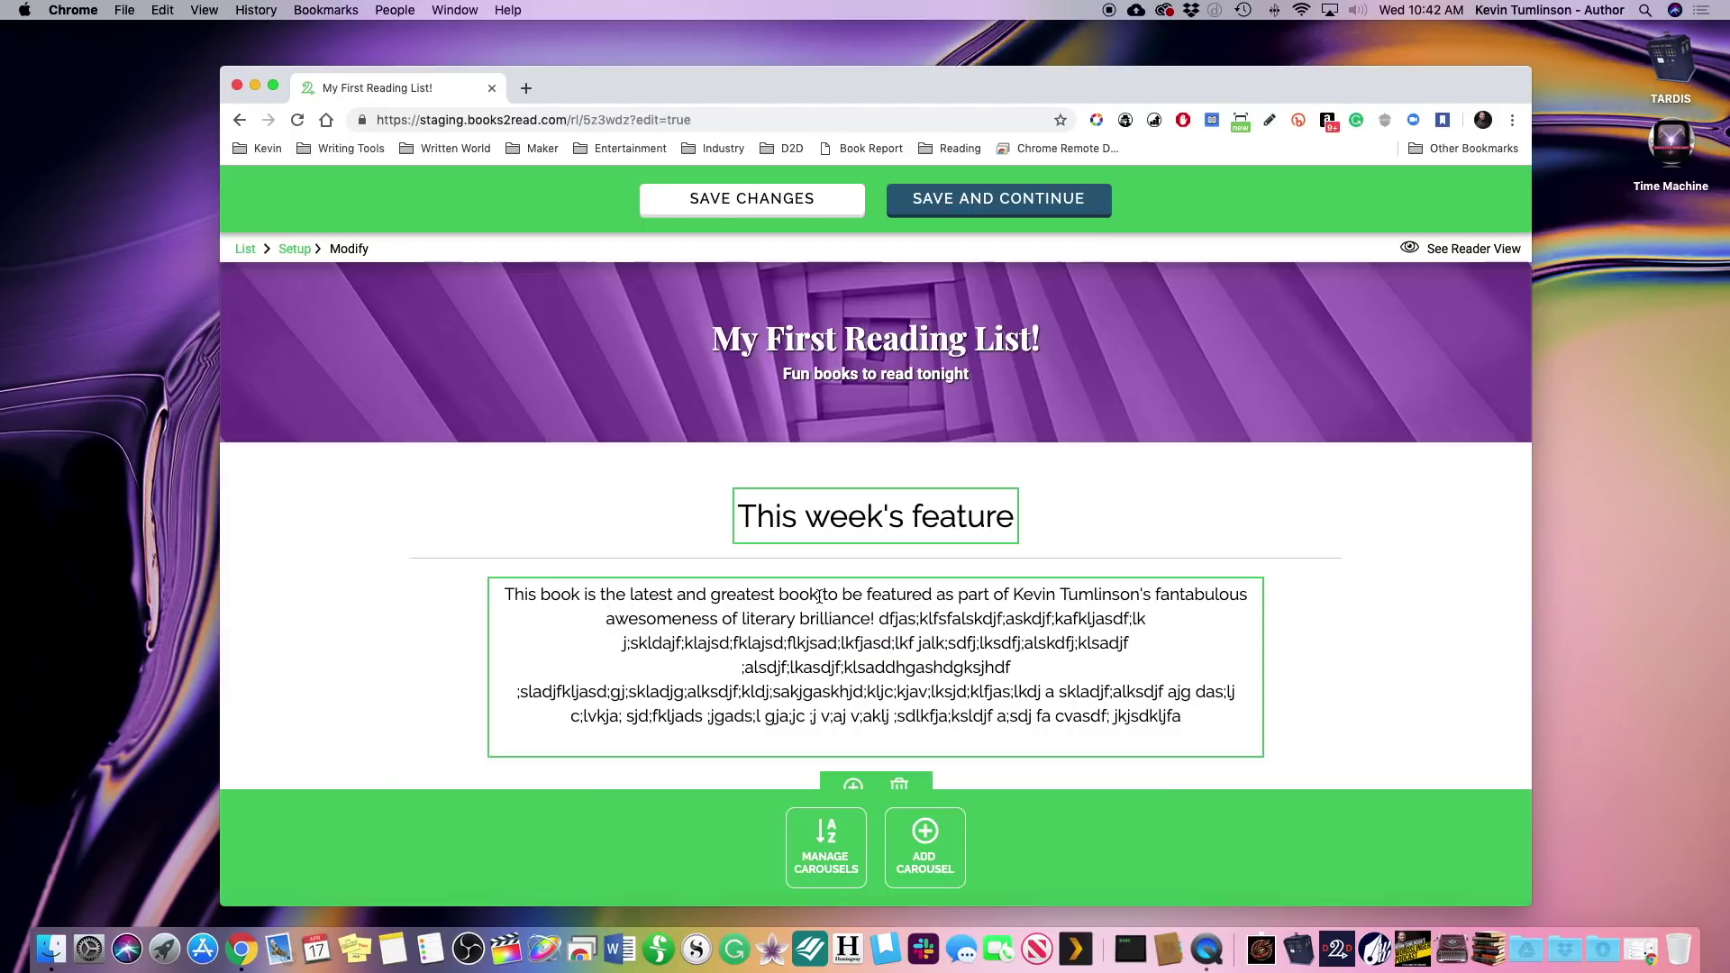
{"action": "scroll", "coordinate": [819, 597], "scroll_direction": "down", "scroll_amount": 5}
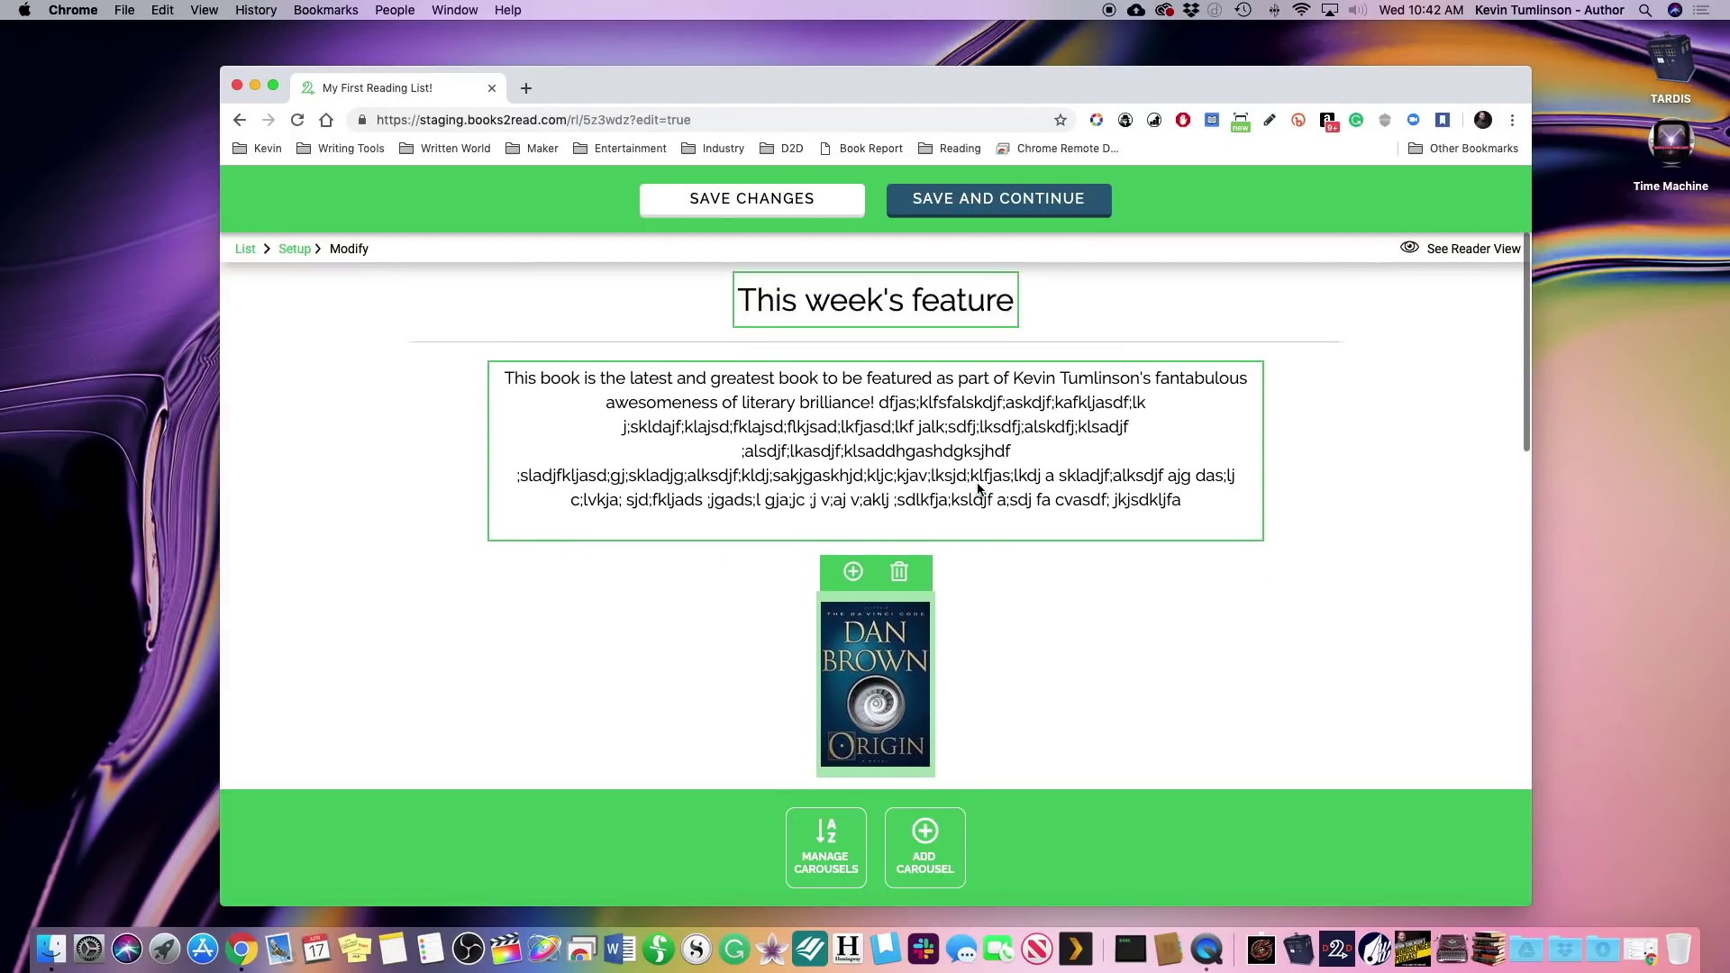
{"action": "scroll", "coordinate": [976, 483], "scroll_direction": "down", "scroll_amount": 8}
{"action": "scroll", "coordinate": [977, 487], "scroll_direction": "up", "scroll_amount": 7}
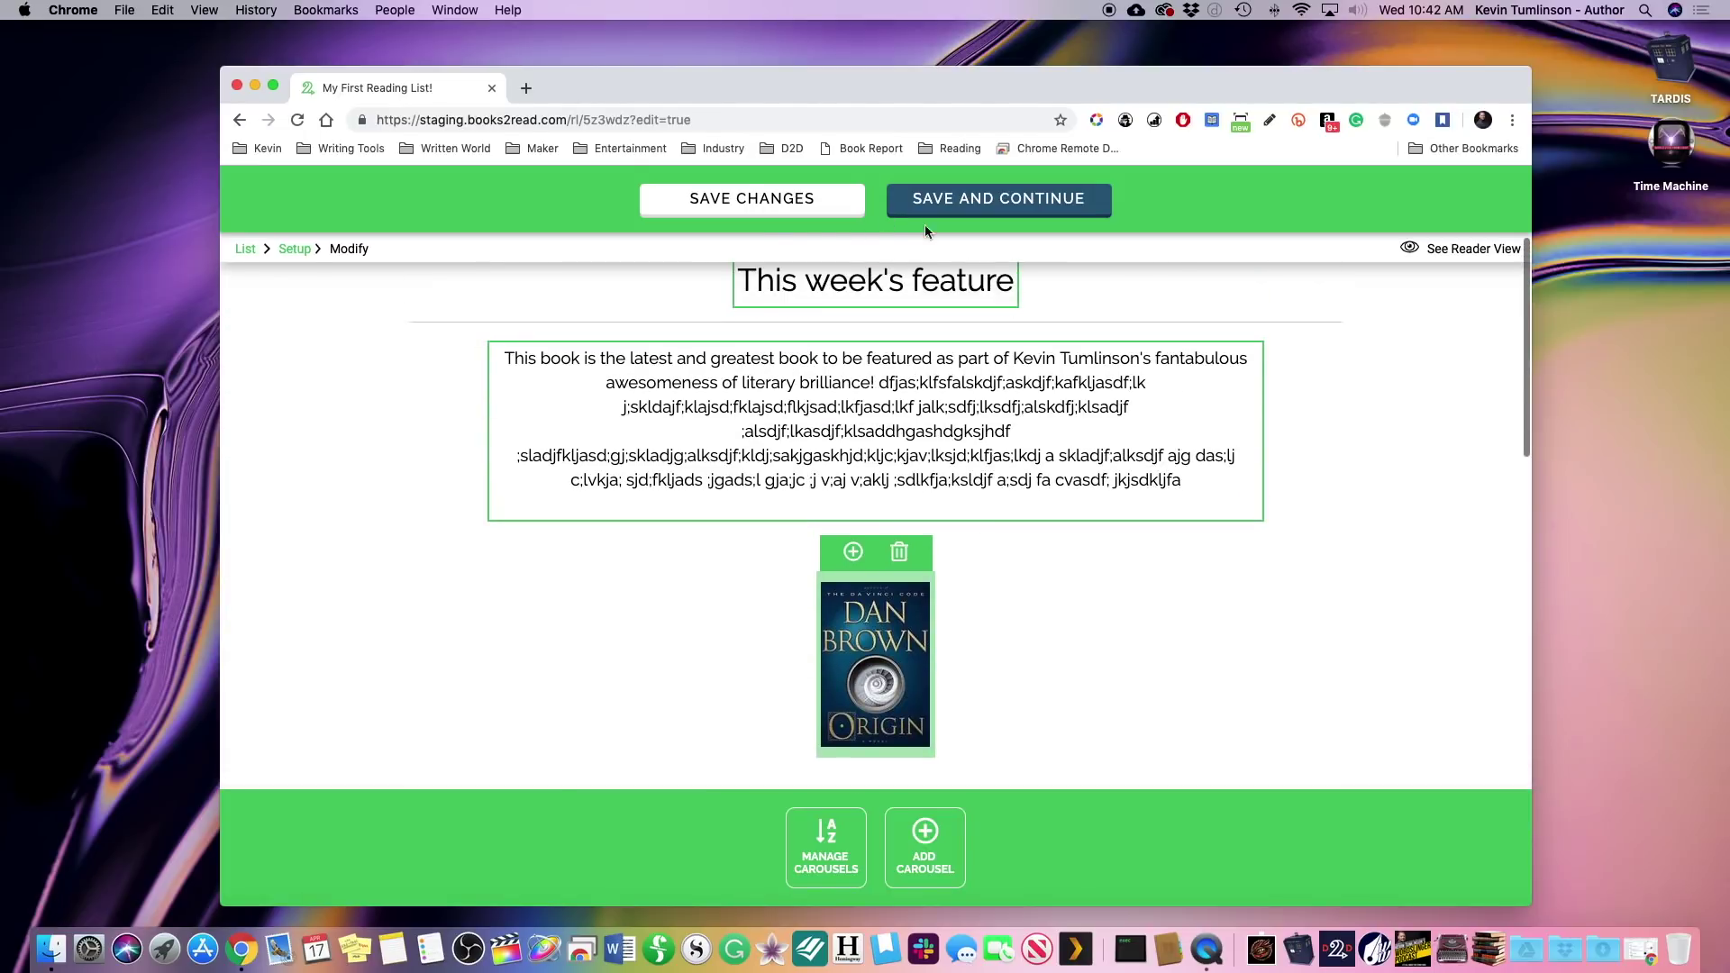
{"action": "left_click", "coordinate": [816, 214]}
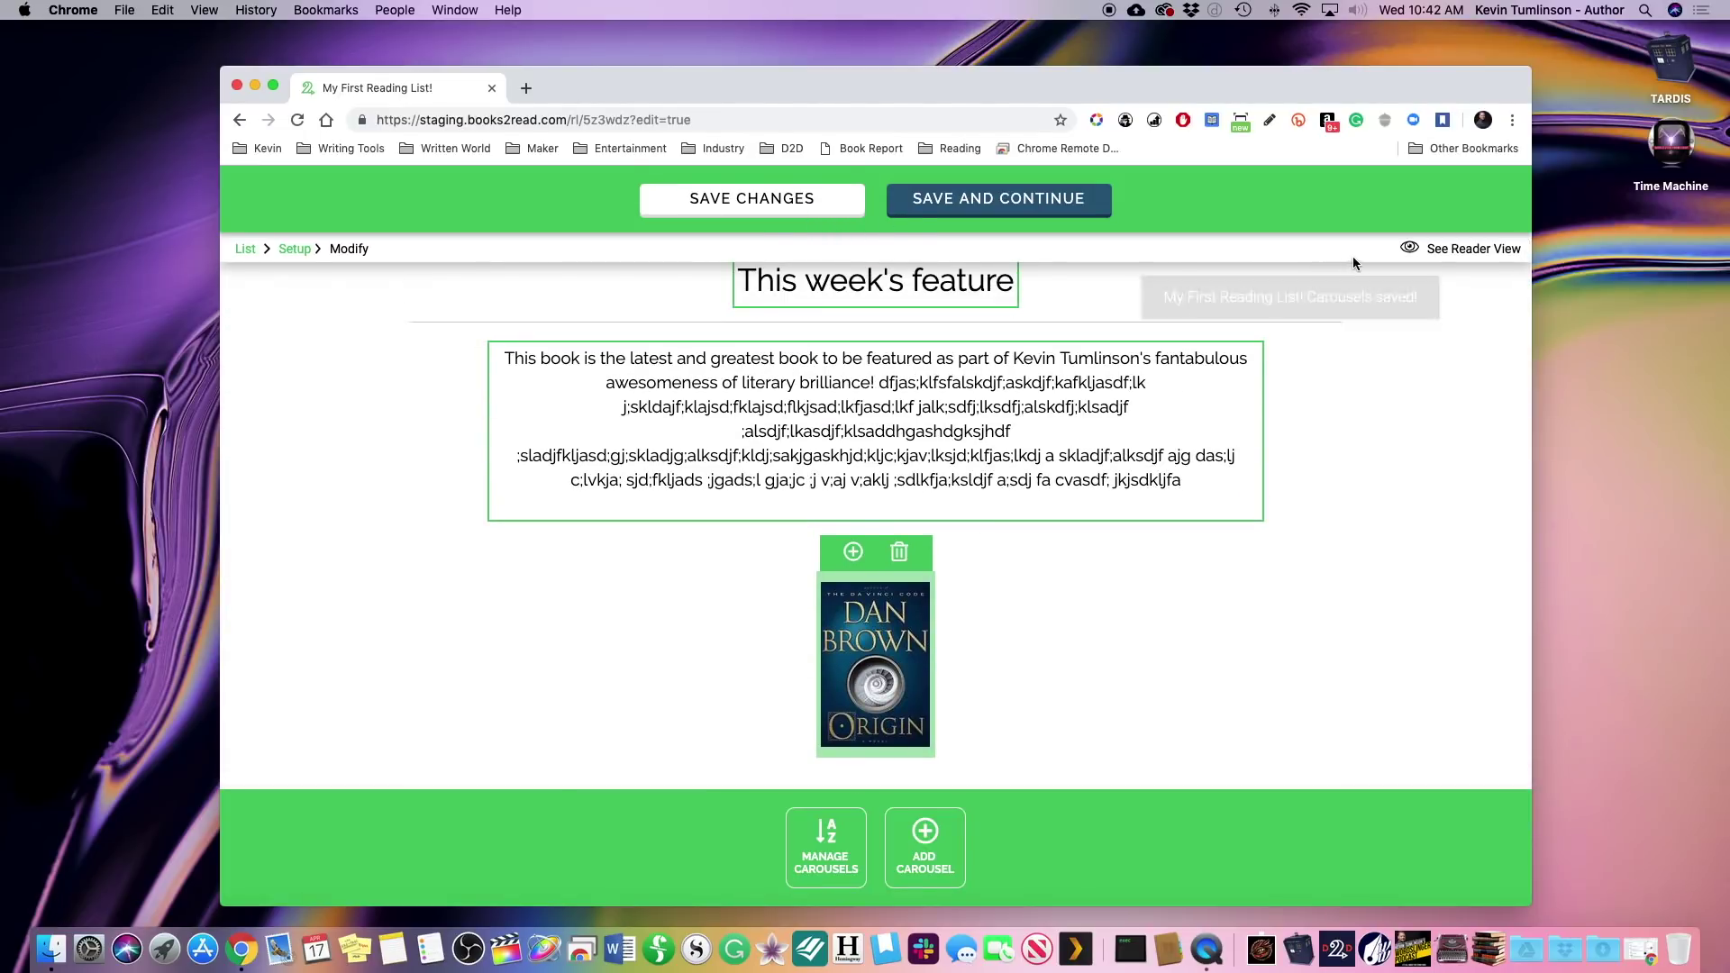
- Preview the list in reader view, scrolling past Origin, Dan Kotler, Sci-Fi and Random Books
{"action": "left_click", "coordinate": [1445, 251]}
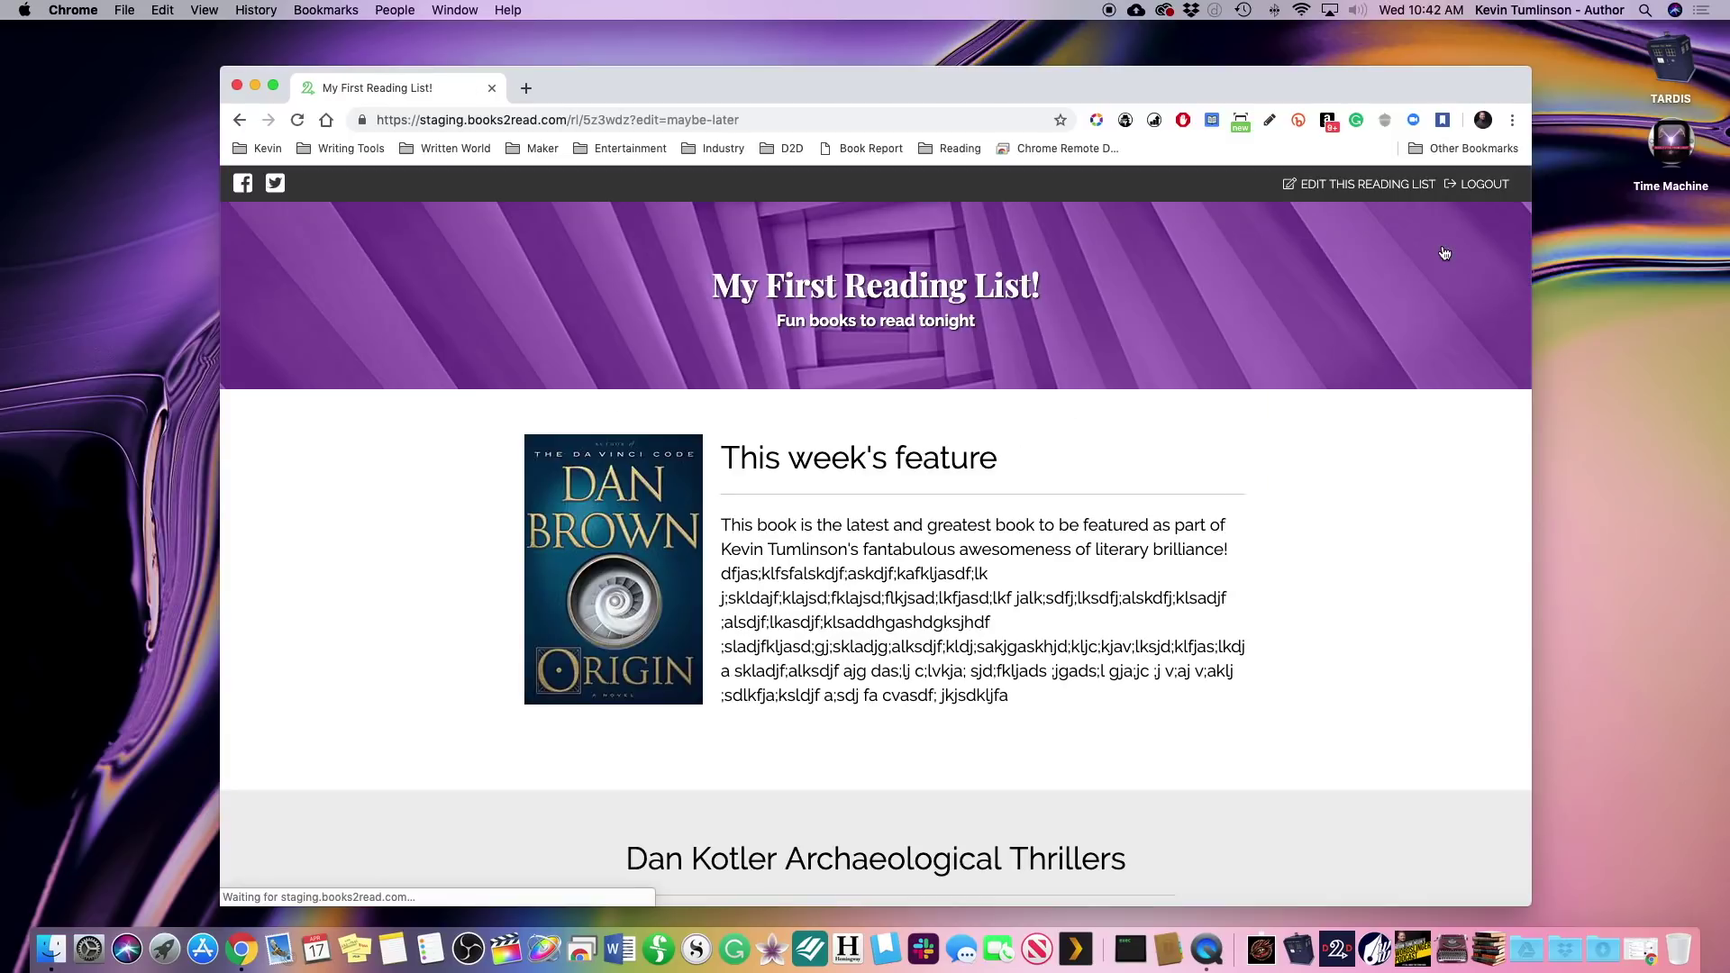
{"action": "scroll", "coordinate": [1323, 500], "scroll_direction": "down", "scroll_amount": 1}
{"action": "scroll", "coordinate": [1323, 500], "scroll_direction": "down", "scroll_amount": 2}
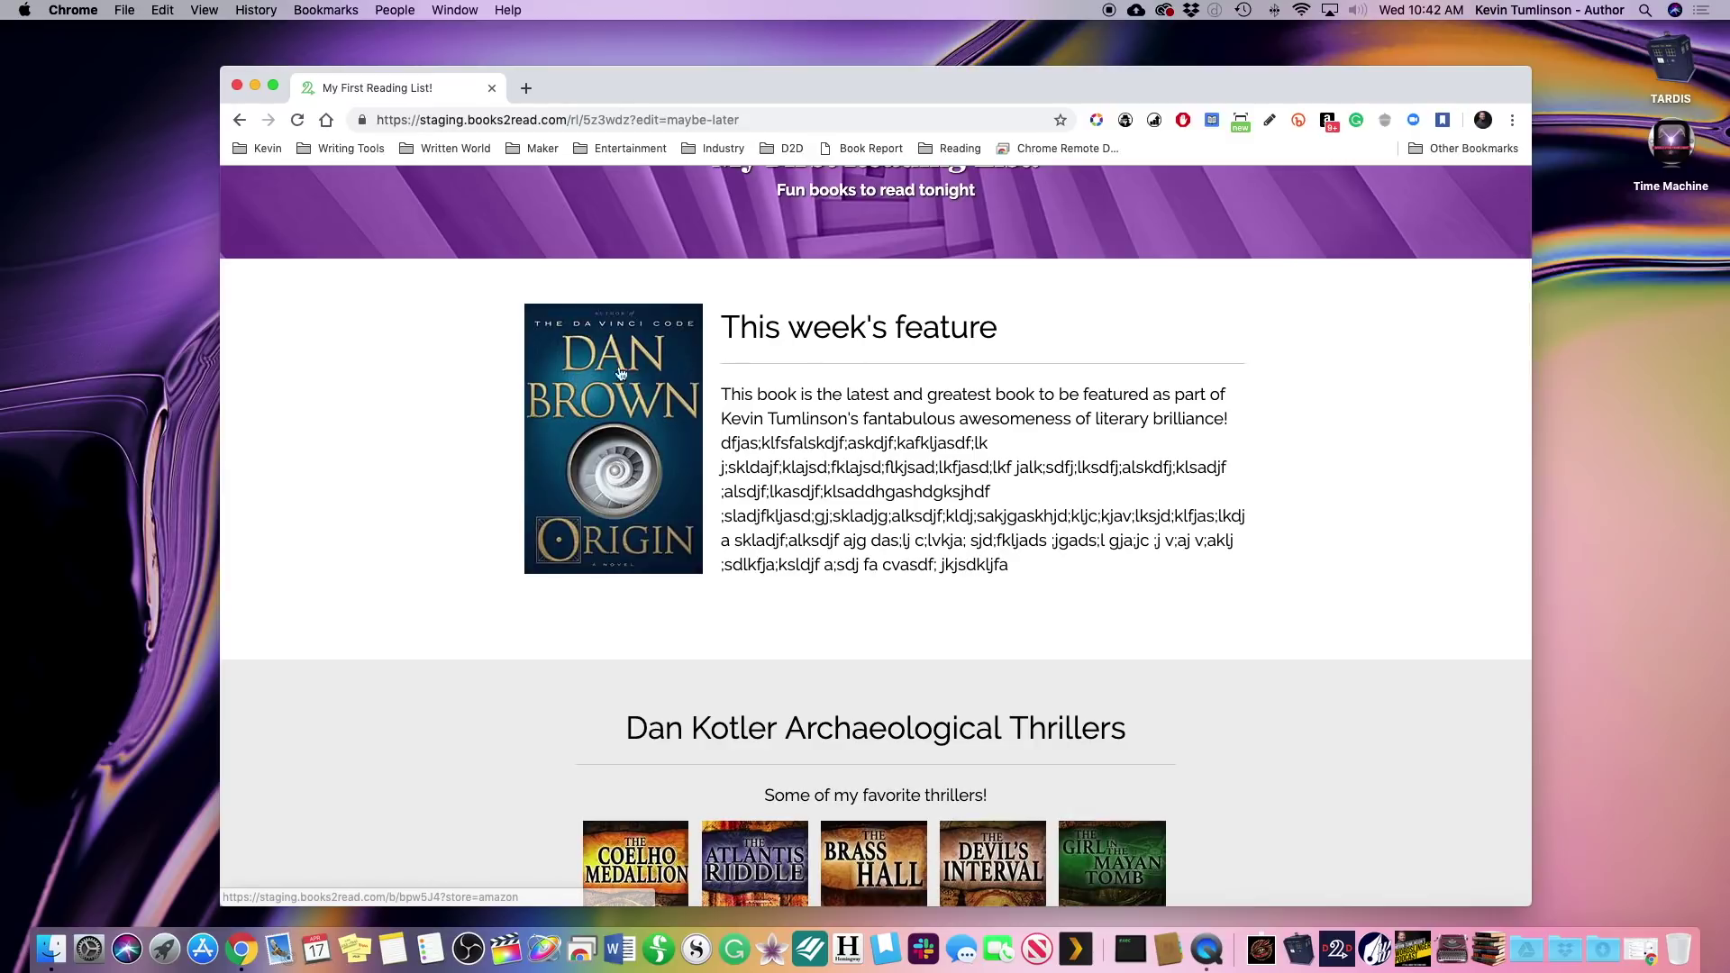
{"action": "scroll", "coordinate": [777, 487], "scroll_direction": "down", "scroll_amount": 5}
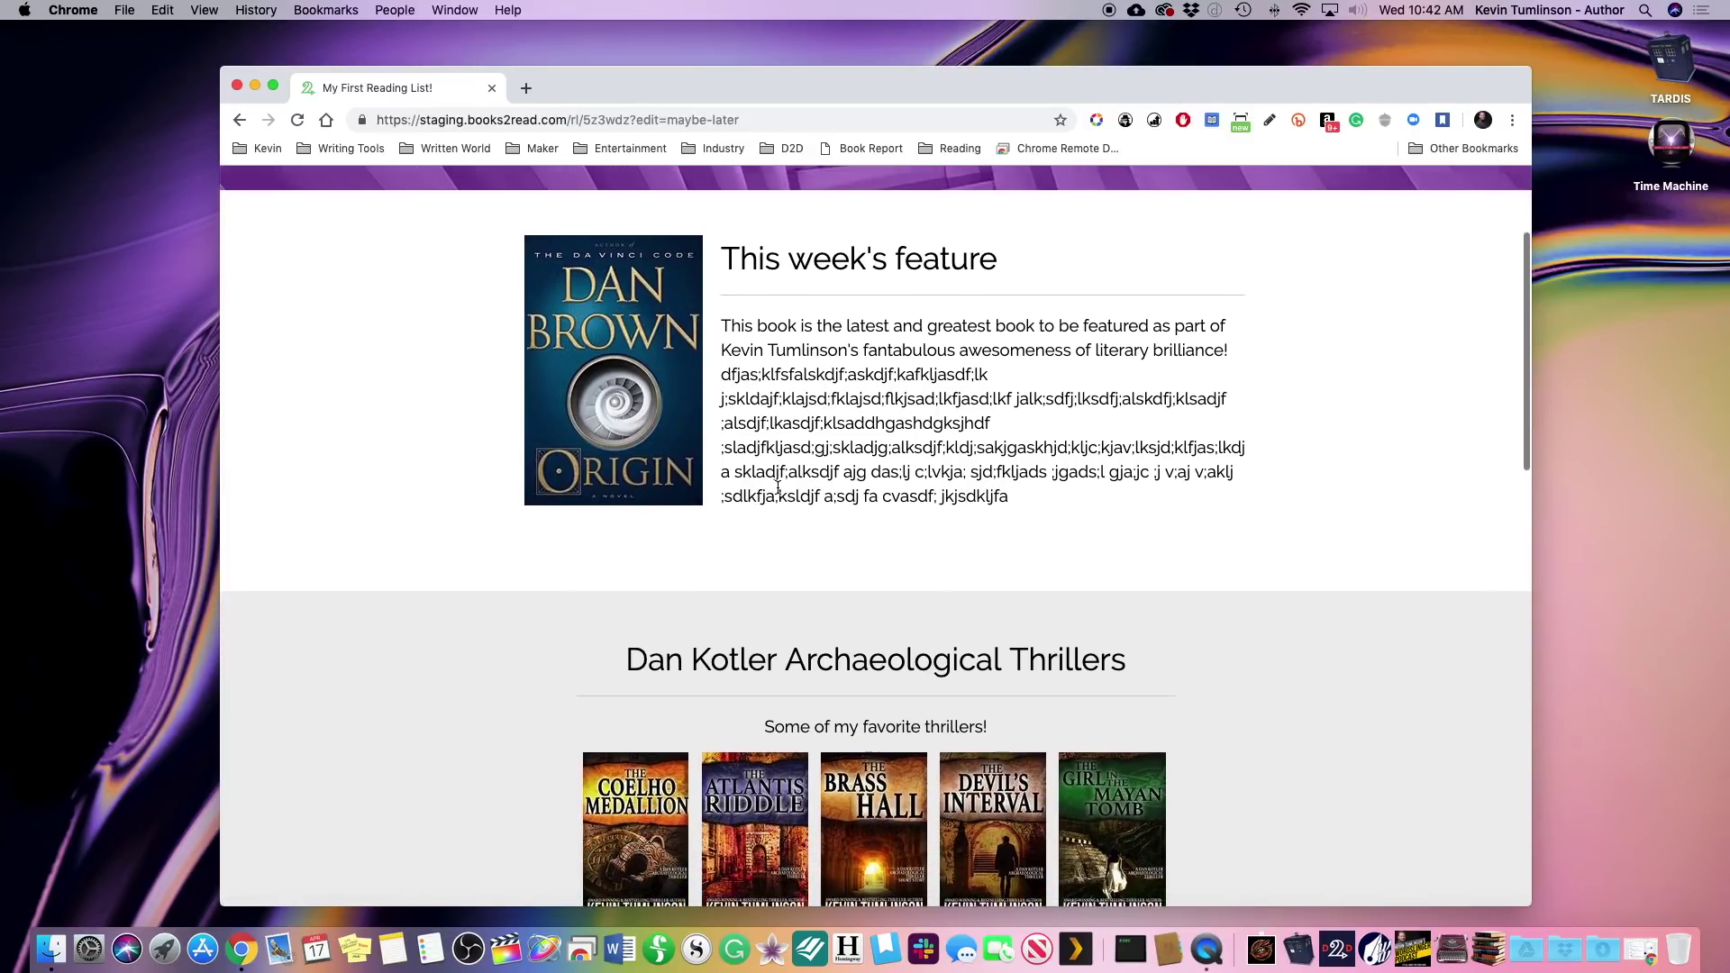
{"action": "scroll", "coordinate": [778, 487], "scroll_direction": "up", "scroll_amount": 2}
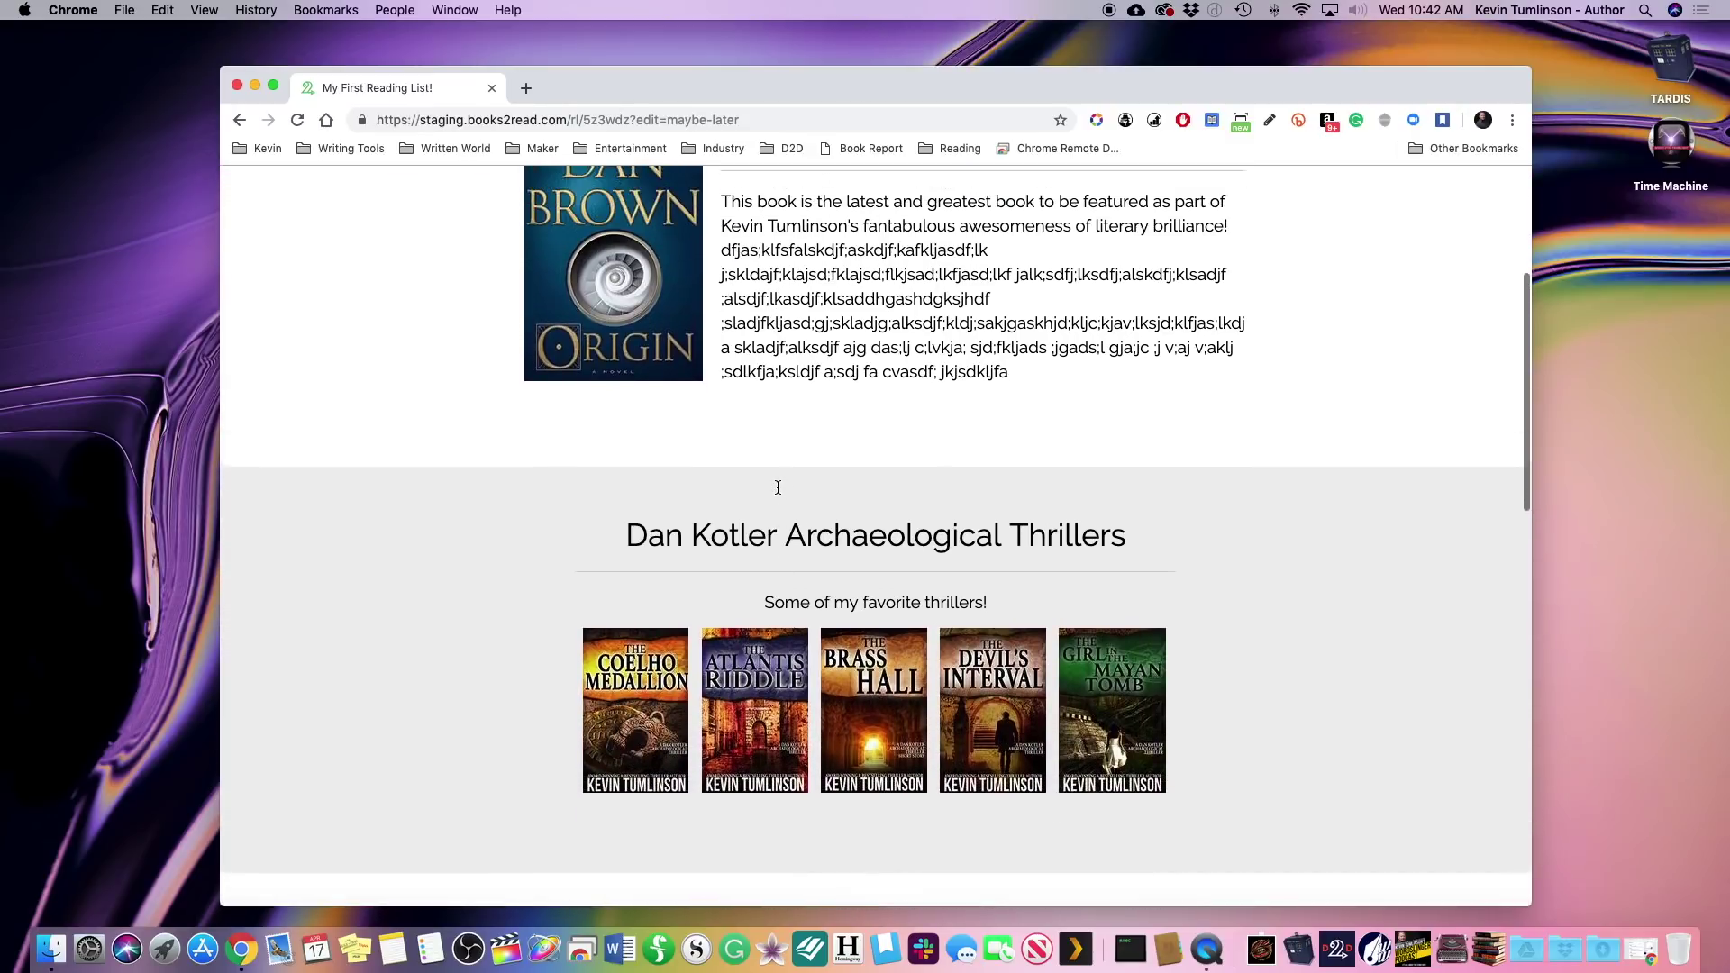
{"action": "scroll", "coordinate": [878, 410], "scroll_direction": "down", "scroll_amount": 2}
{"action": "scroll", "coordinate": [879, 410], "scroll_direction": "down", "scroll_amount": 8}
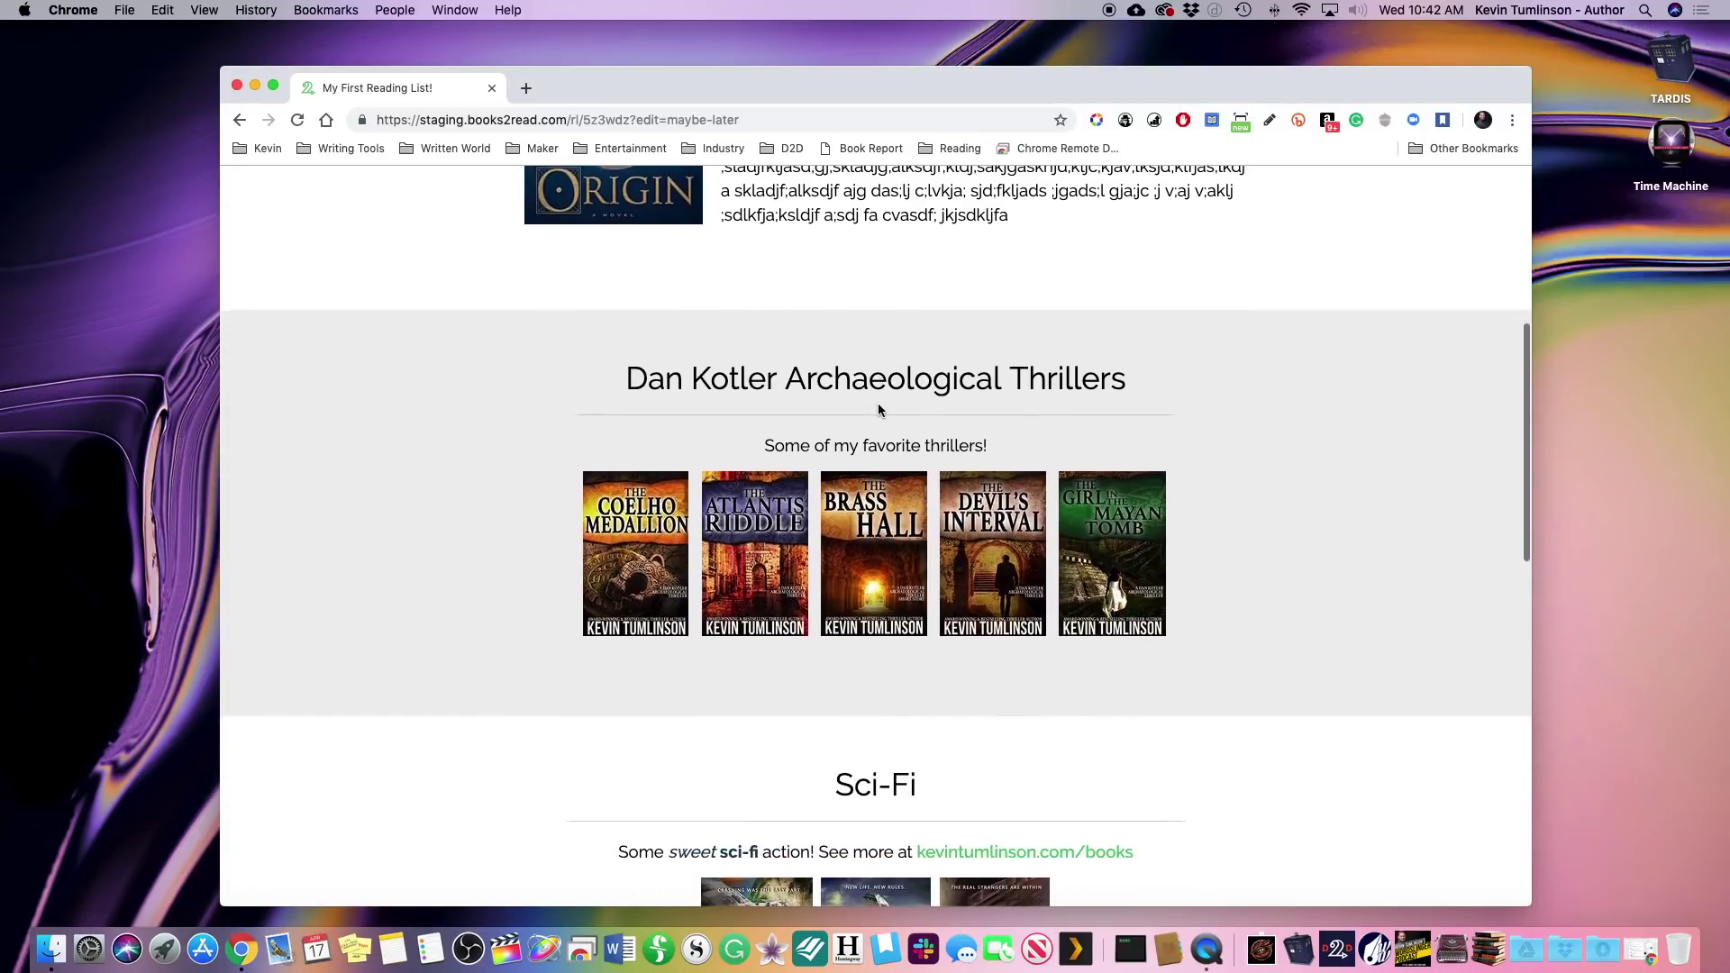
{"action": "scroll", "coordinate": [880, 412], "scroll_direction": "down", "scroll_amount": 10}
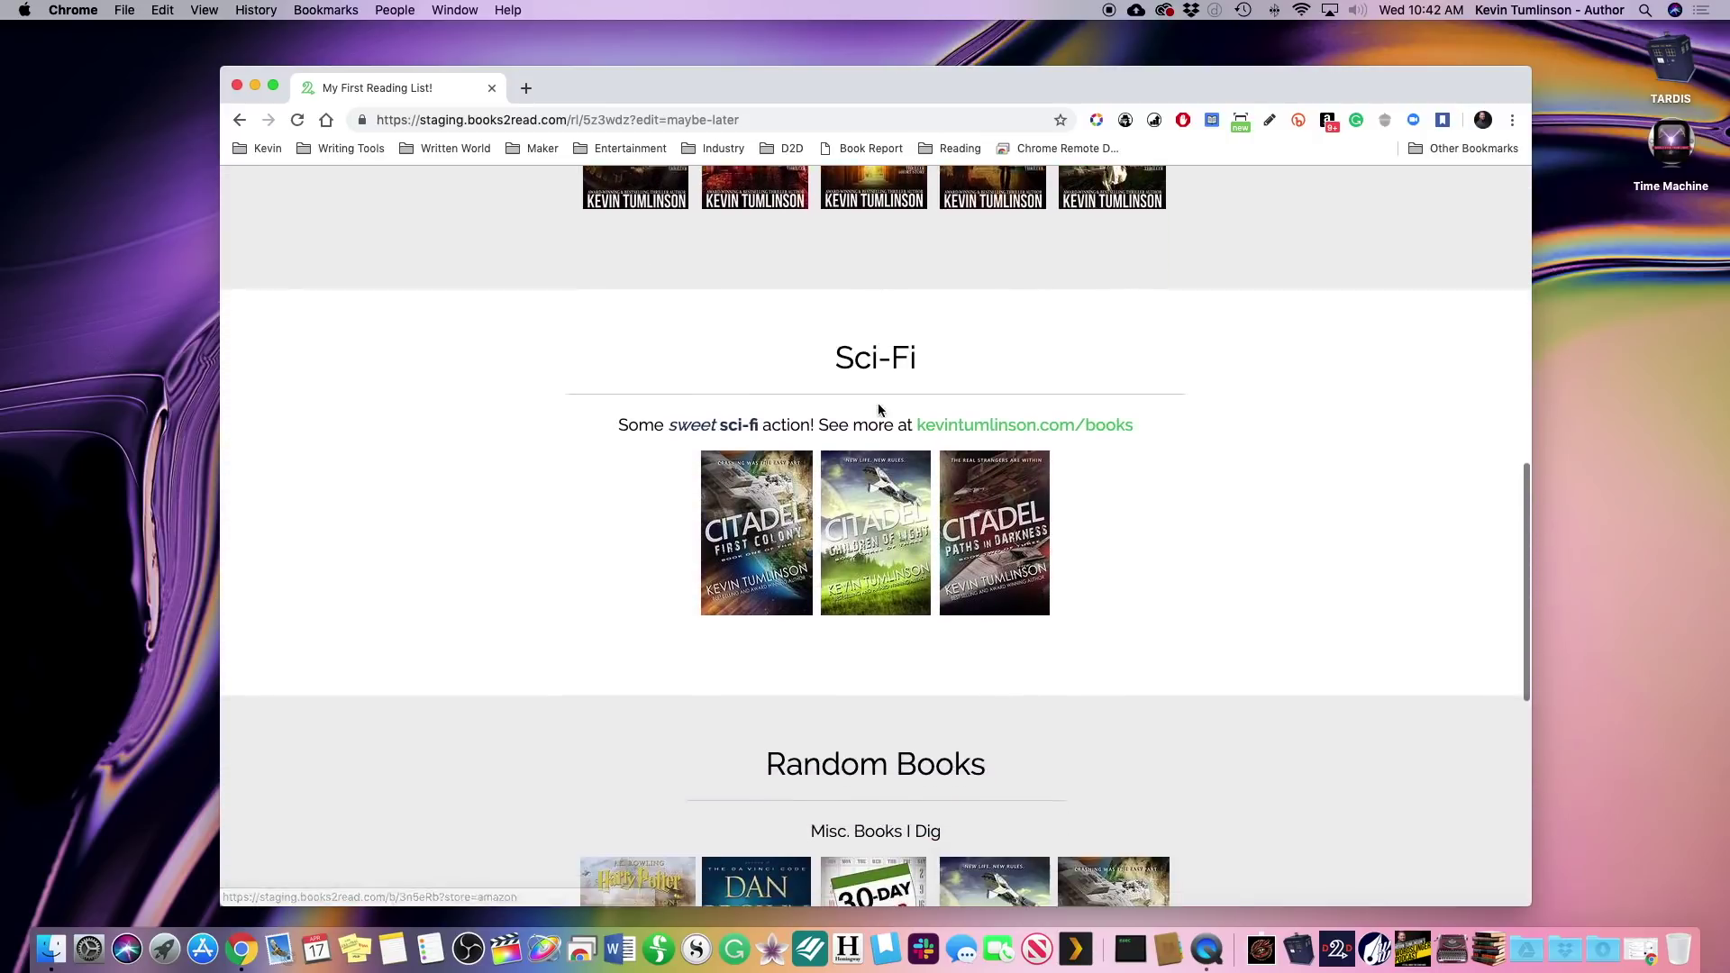
{"action": "scroll", "coordinate": [879, 406], "scroll_direction": "down", "scroll_amount": 4}
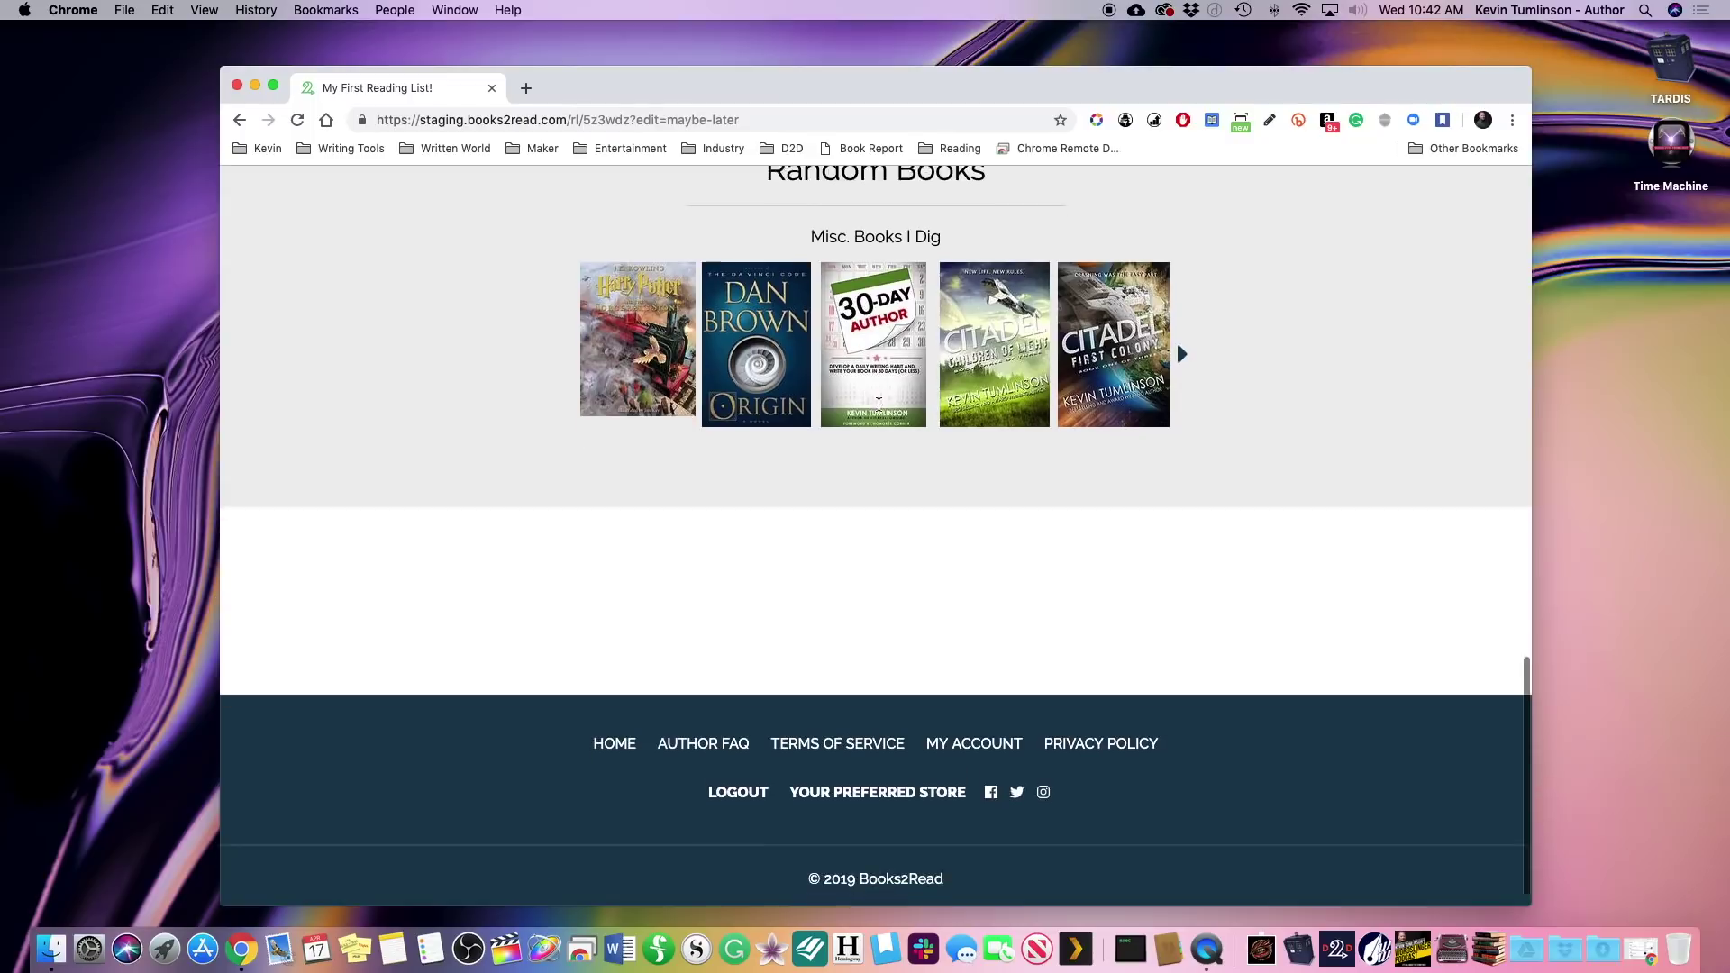
{"action": "scroll", "coordinate": [879, 407], "scroll_direction": "up", "scroll_amount": 10}
{"action": "scroll", "coordinate": [879, 410], "scroll_direction": "up", "scroll_amount": 15}
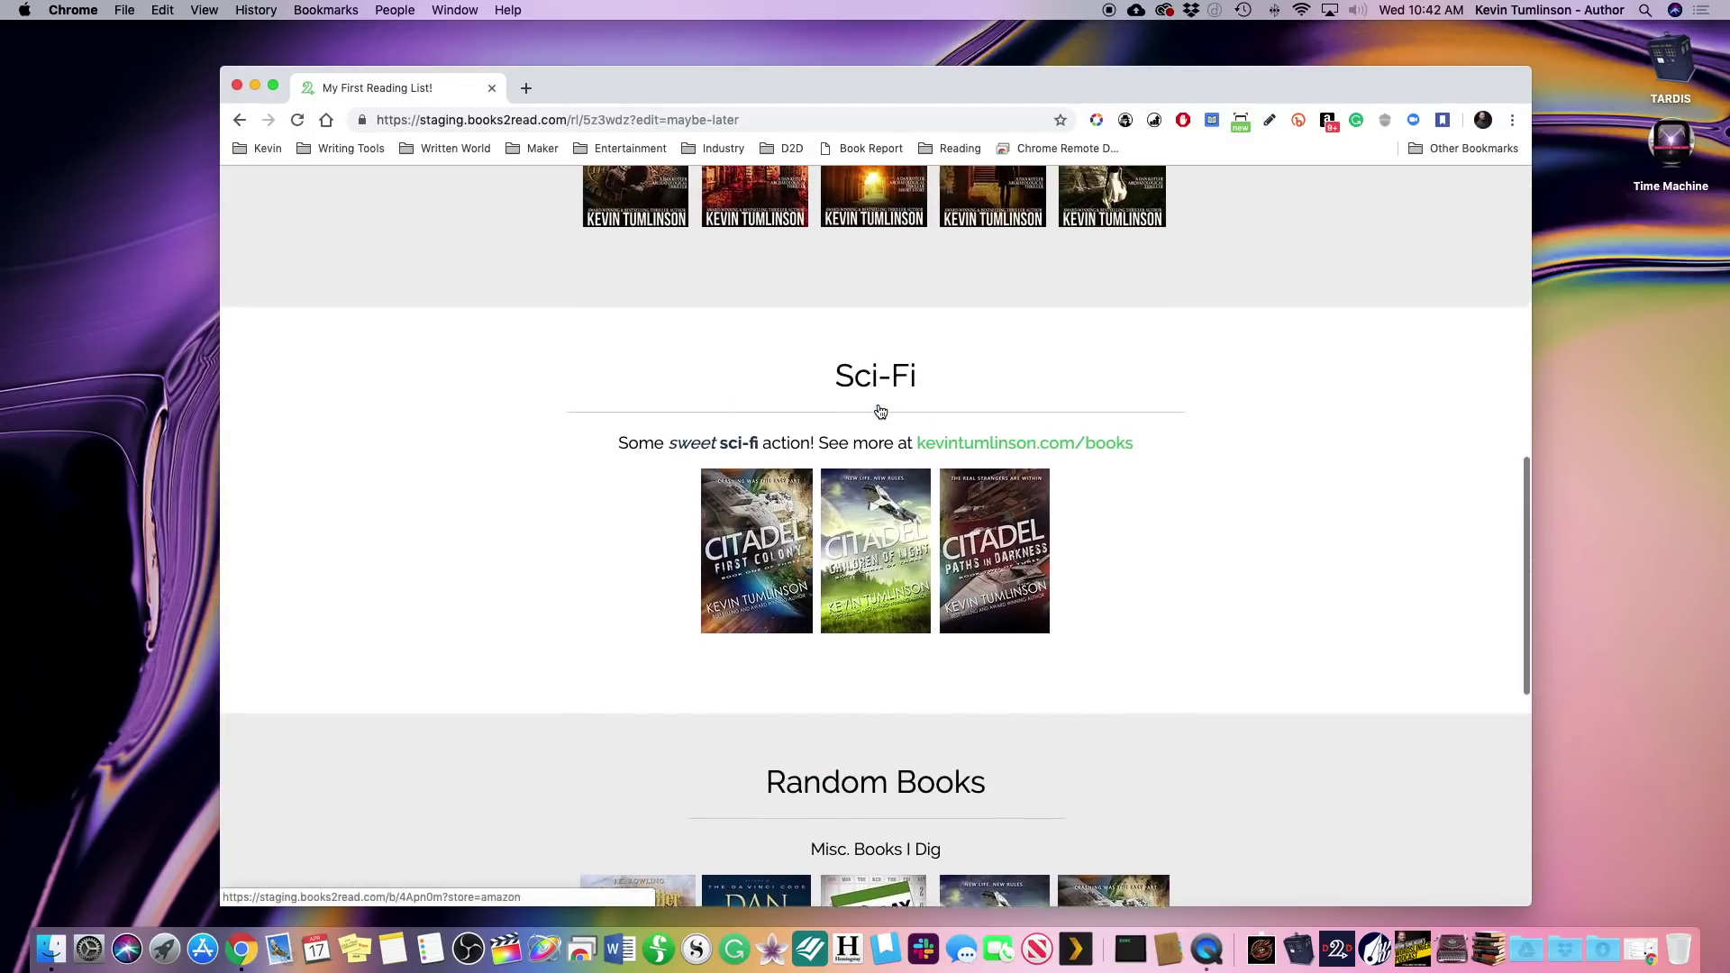
{"action": "scroll", "coordinate": [880, 410], "scroll_direction": "up", "scroll_amount": 4}
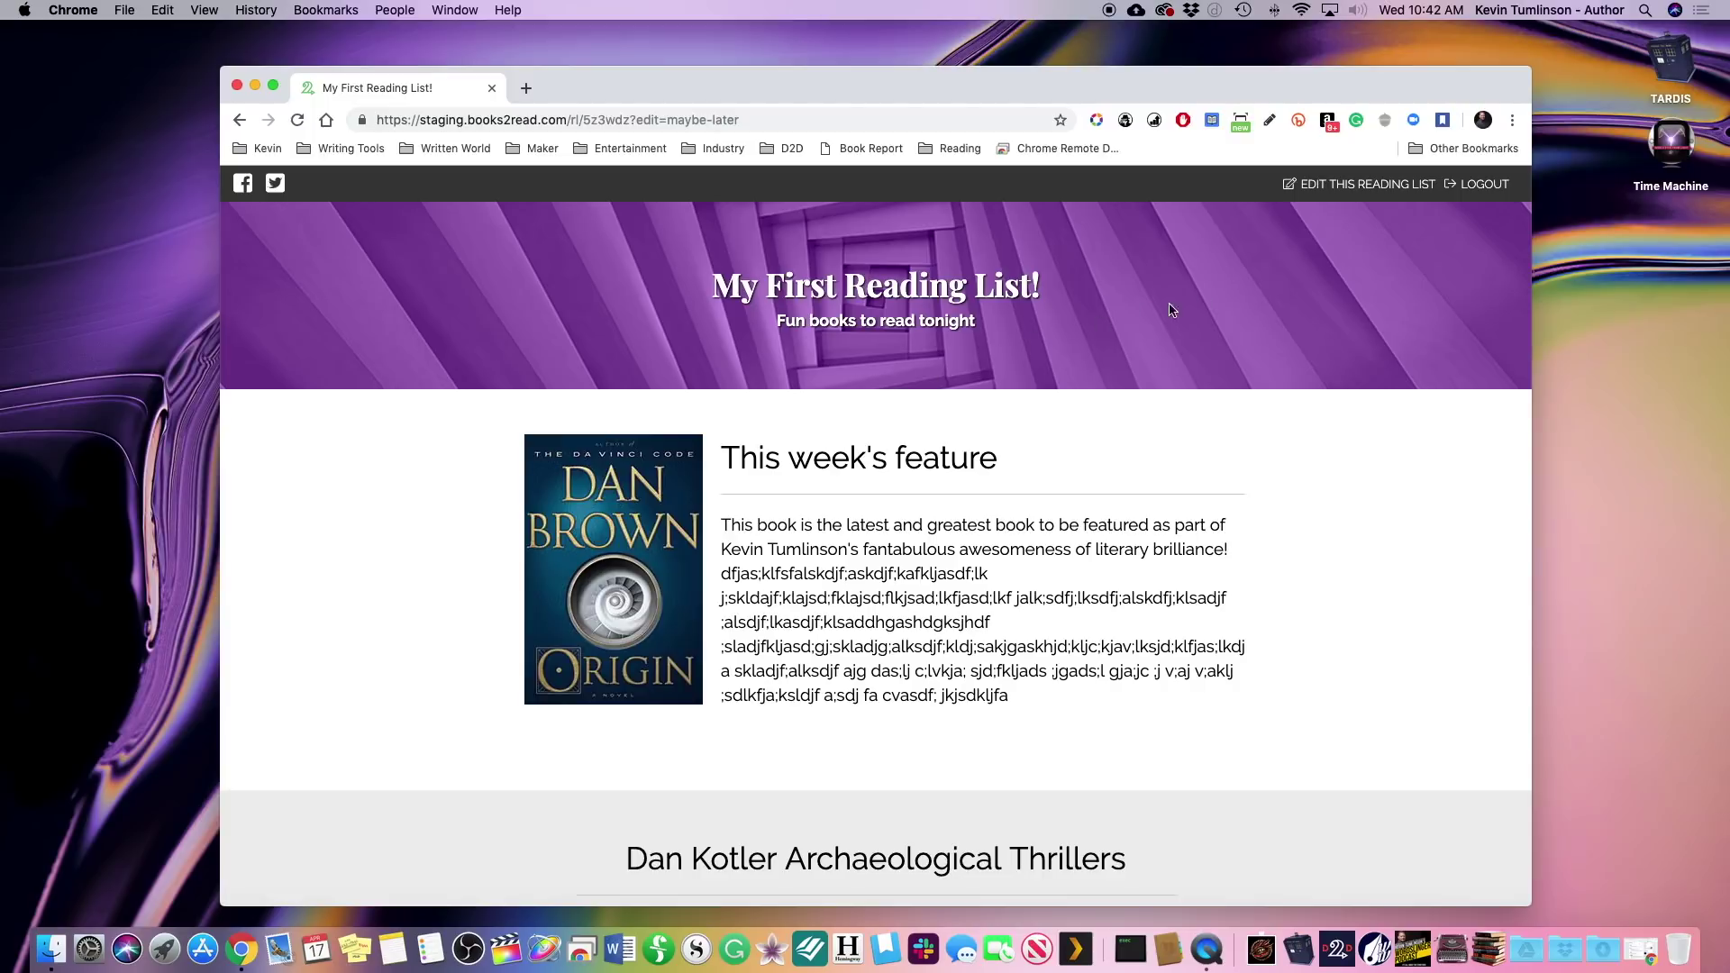
- Reopen the reading list editor and scroll down to the Sci-Fi carousel
{"action": "left_click", "coordinate": [1303, 194]}
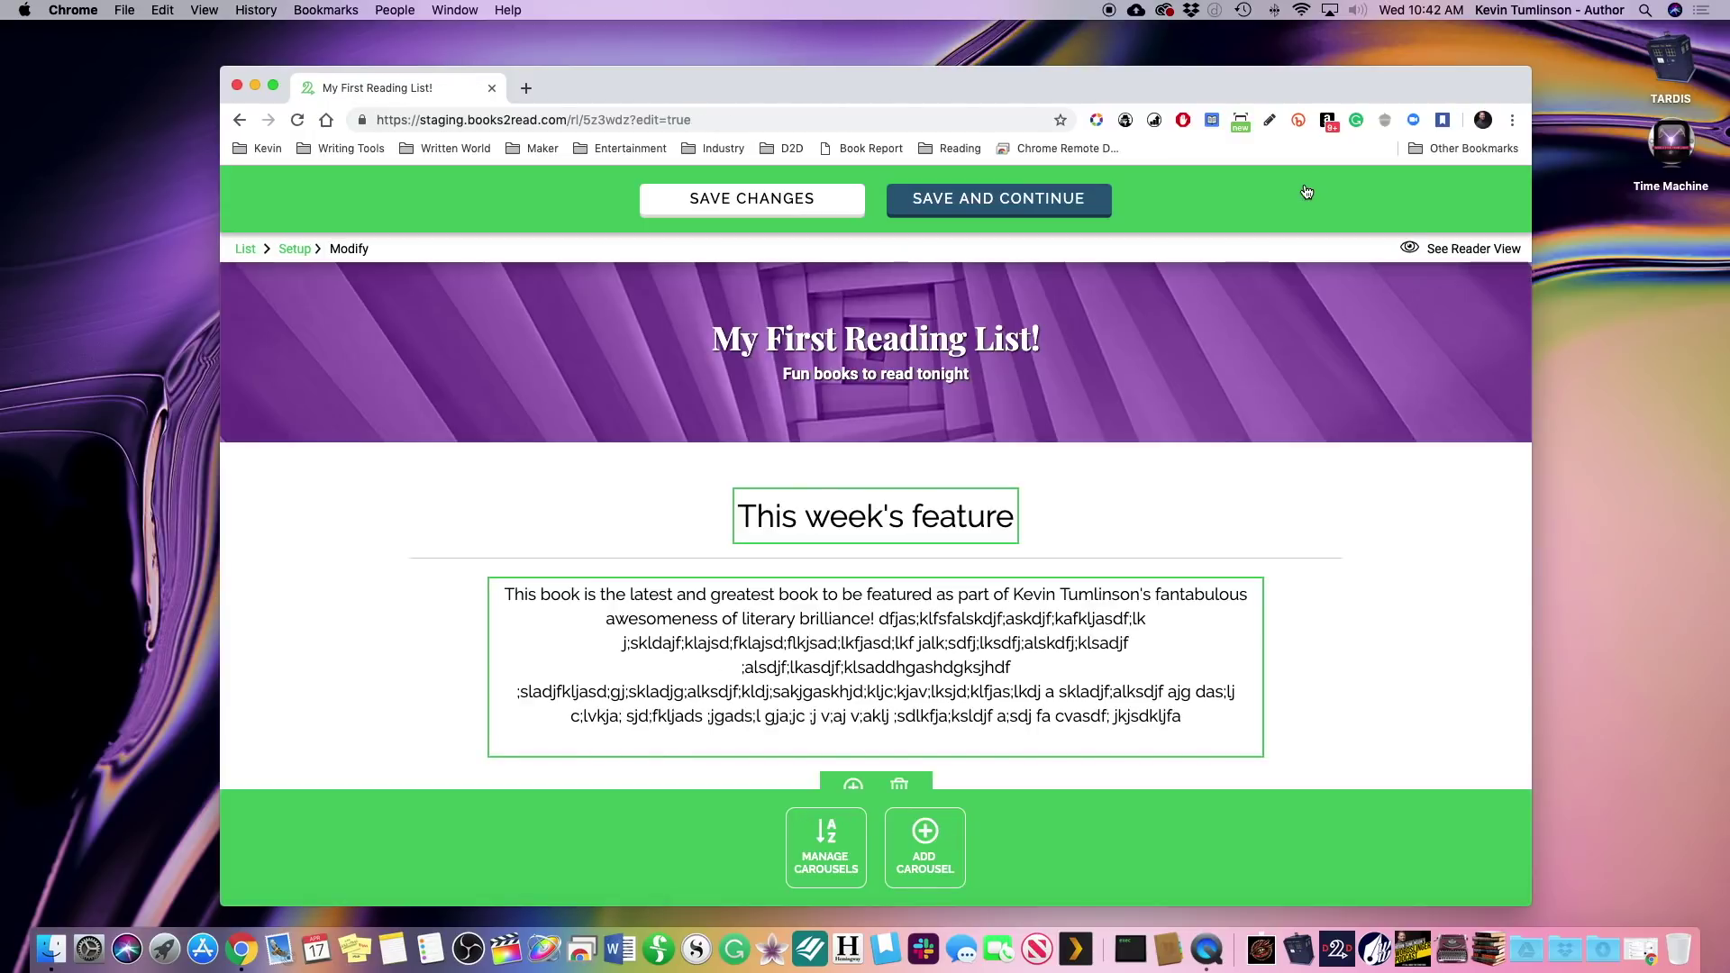
{"action": "scroll", "coordinate": [1200, 531], "scroll_direction": "down", "scroll_amount": 1}
{"action": "scroll", "coordinate": [1201, 530], "scroll_direction": "down", "scroll_amount": 10}
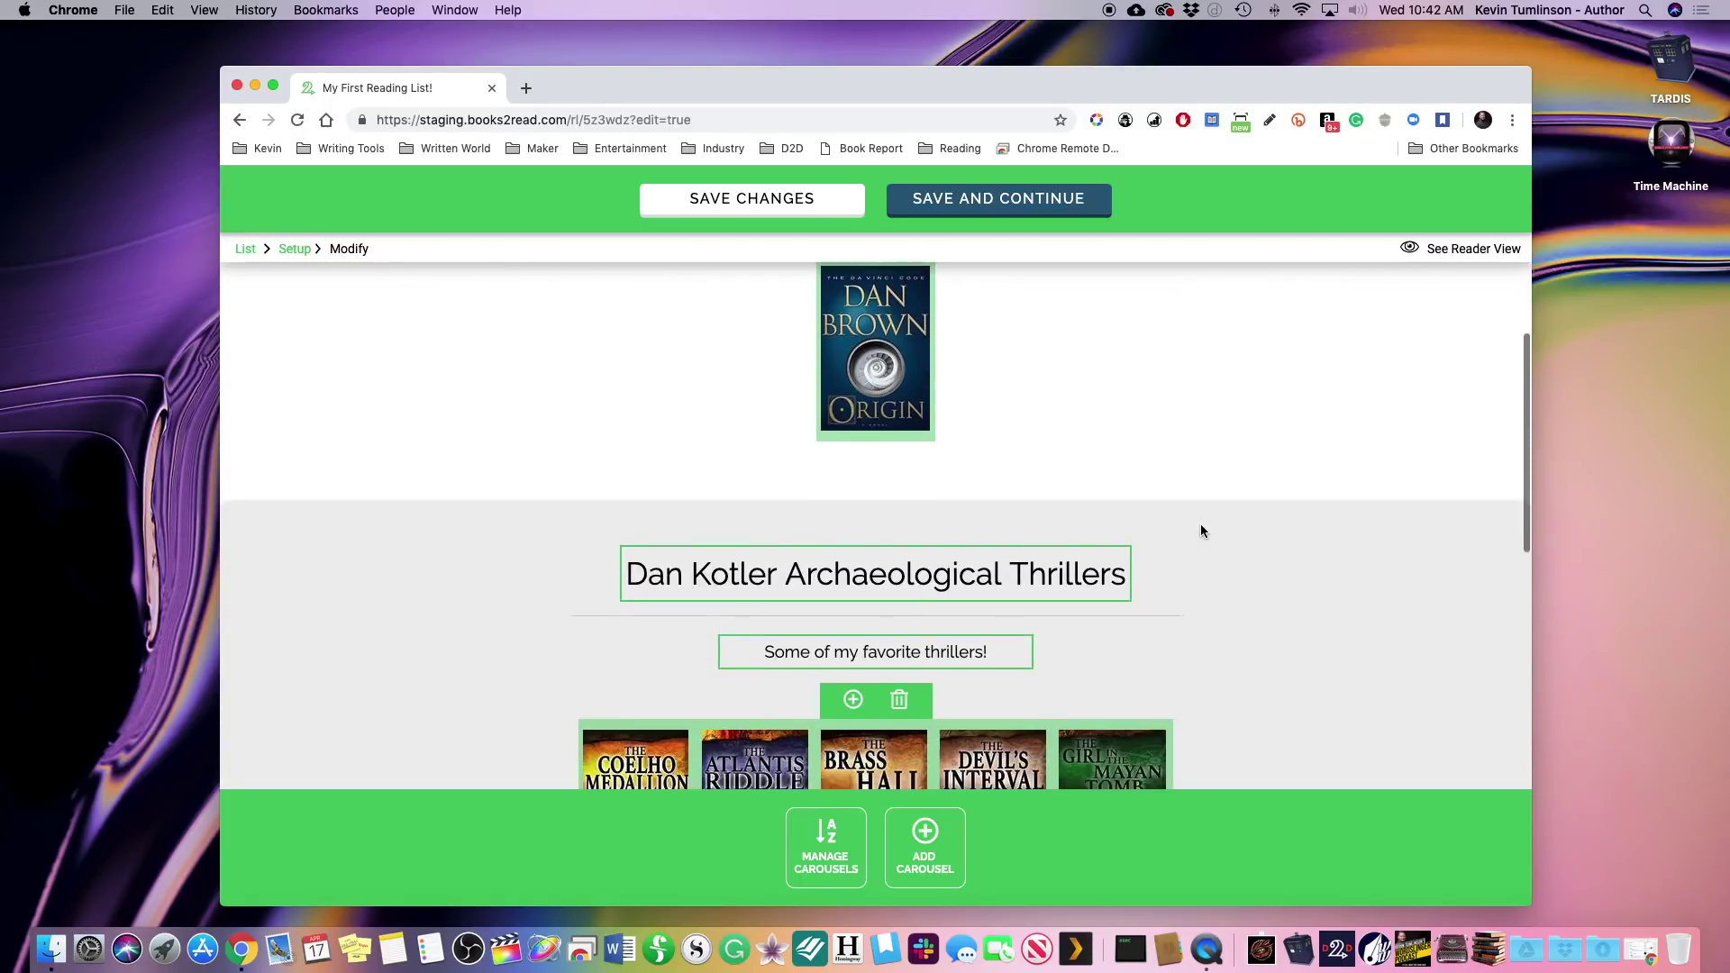
{"action": "scroll", "coordinate": [1200, 531], "scroll_direction": "down", "scroll_amount": 6}
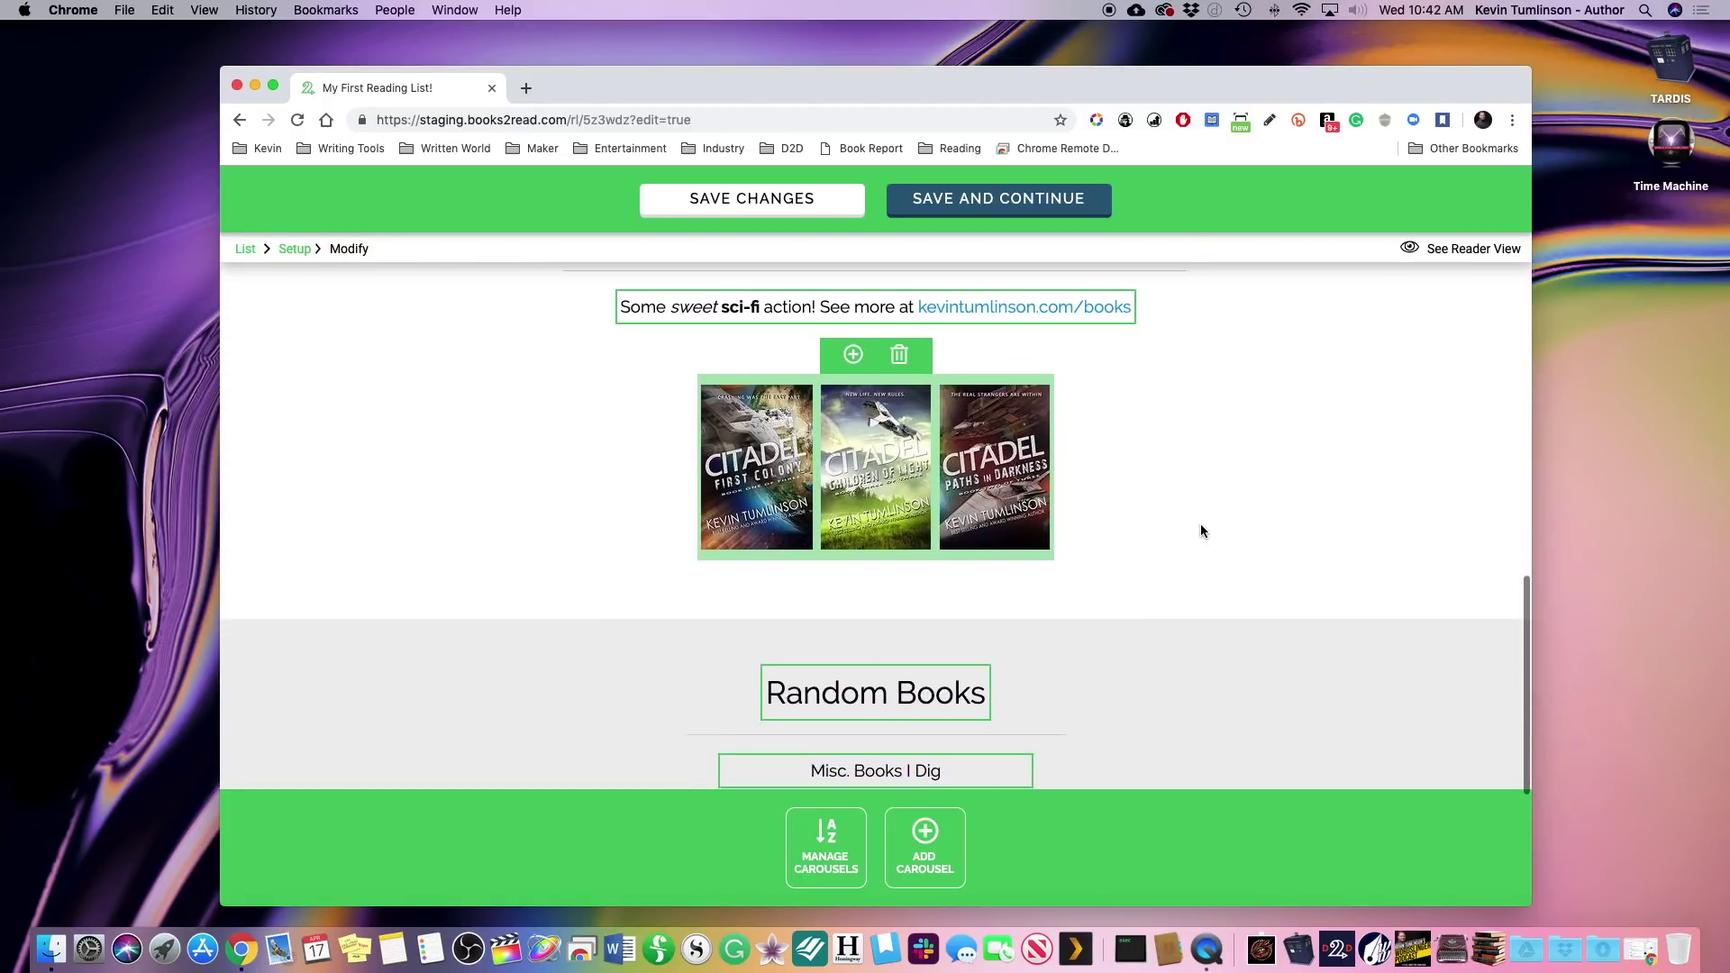
{"action": "scroll", "coordinate": [1200, 523], "scroll_direction": "up", "scroll_amount": 5}
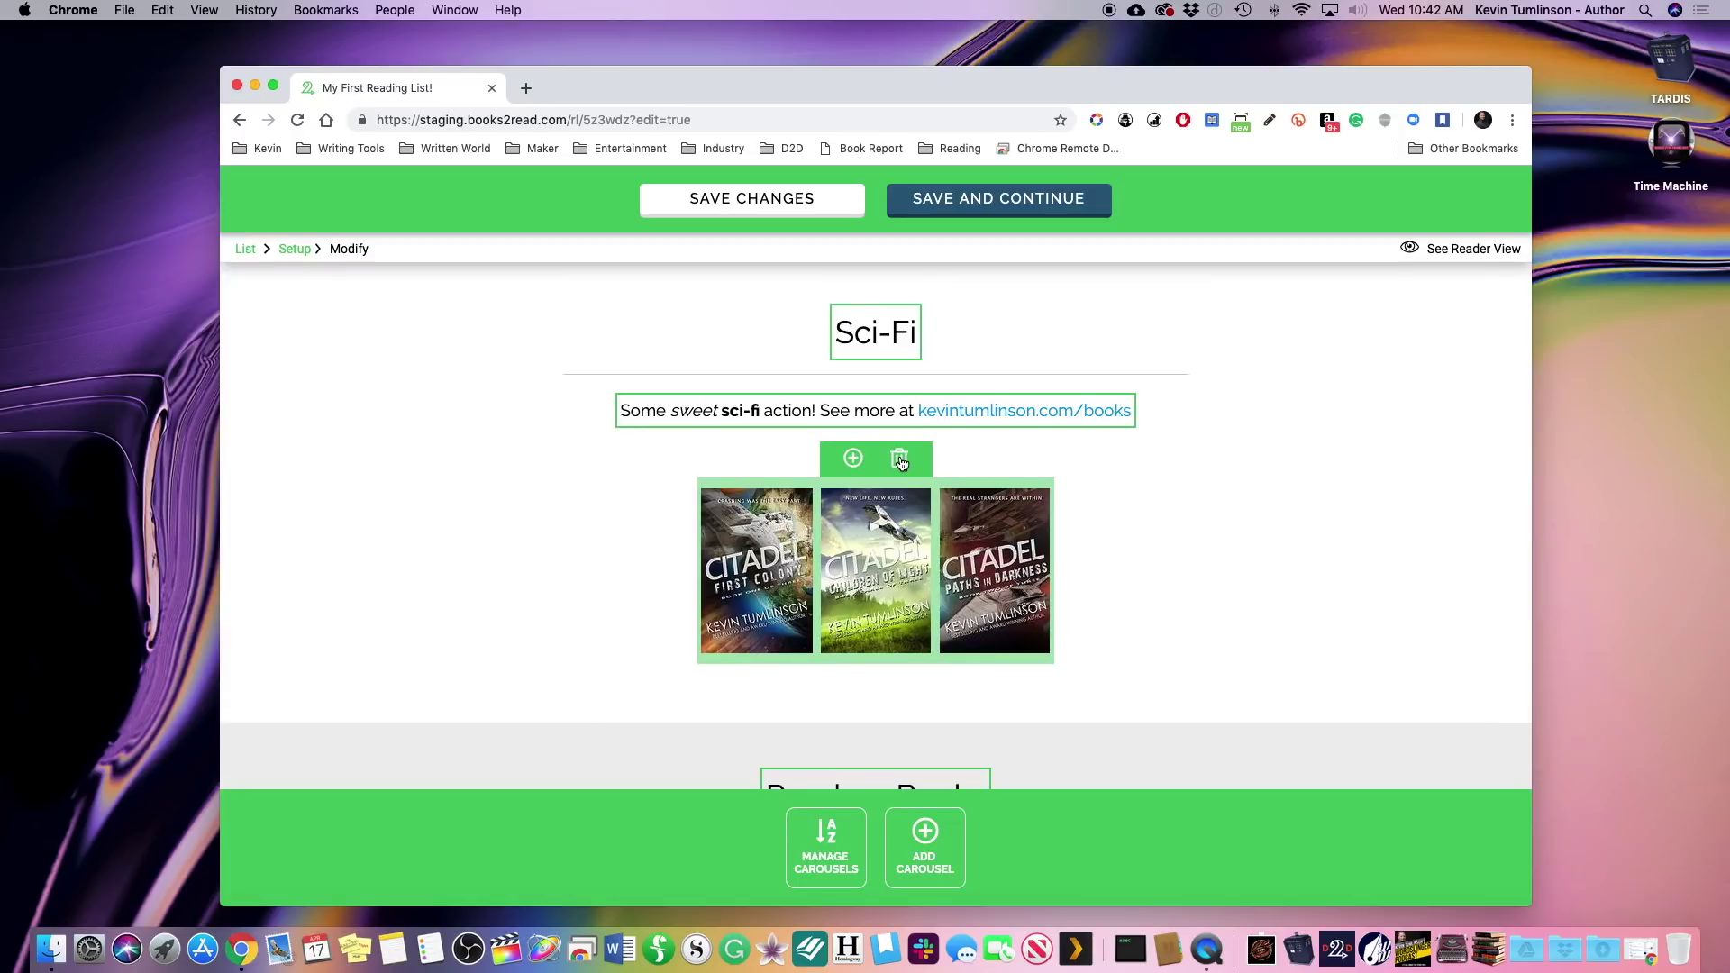
- Check the Sci-Fi add-books and remove-books dialogs, closing both without changes
{"action": "left_click", "coordinate": [854, 460]}
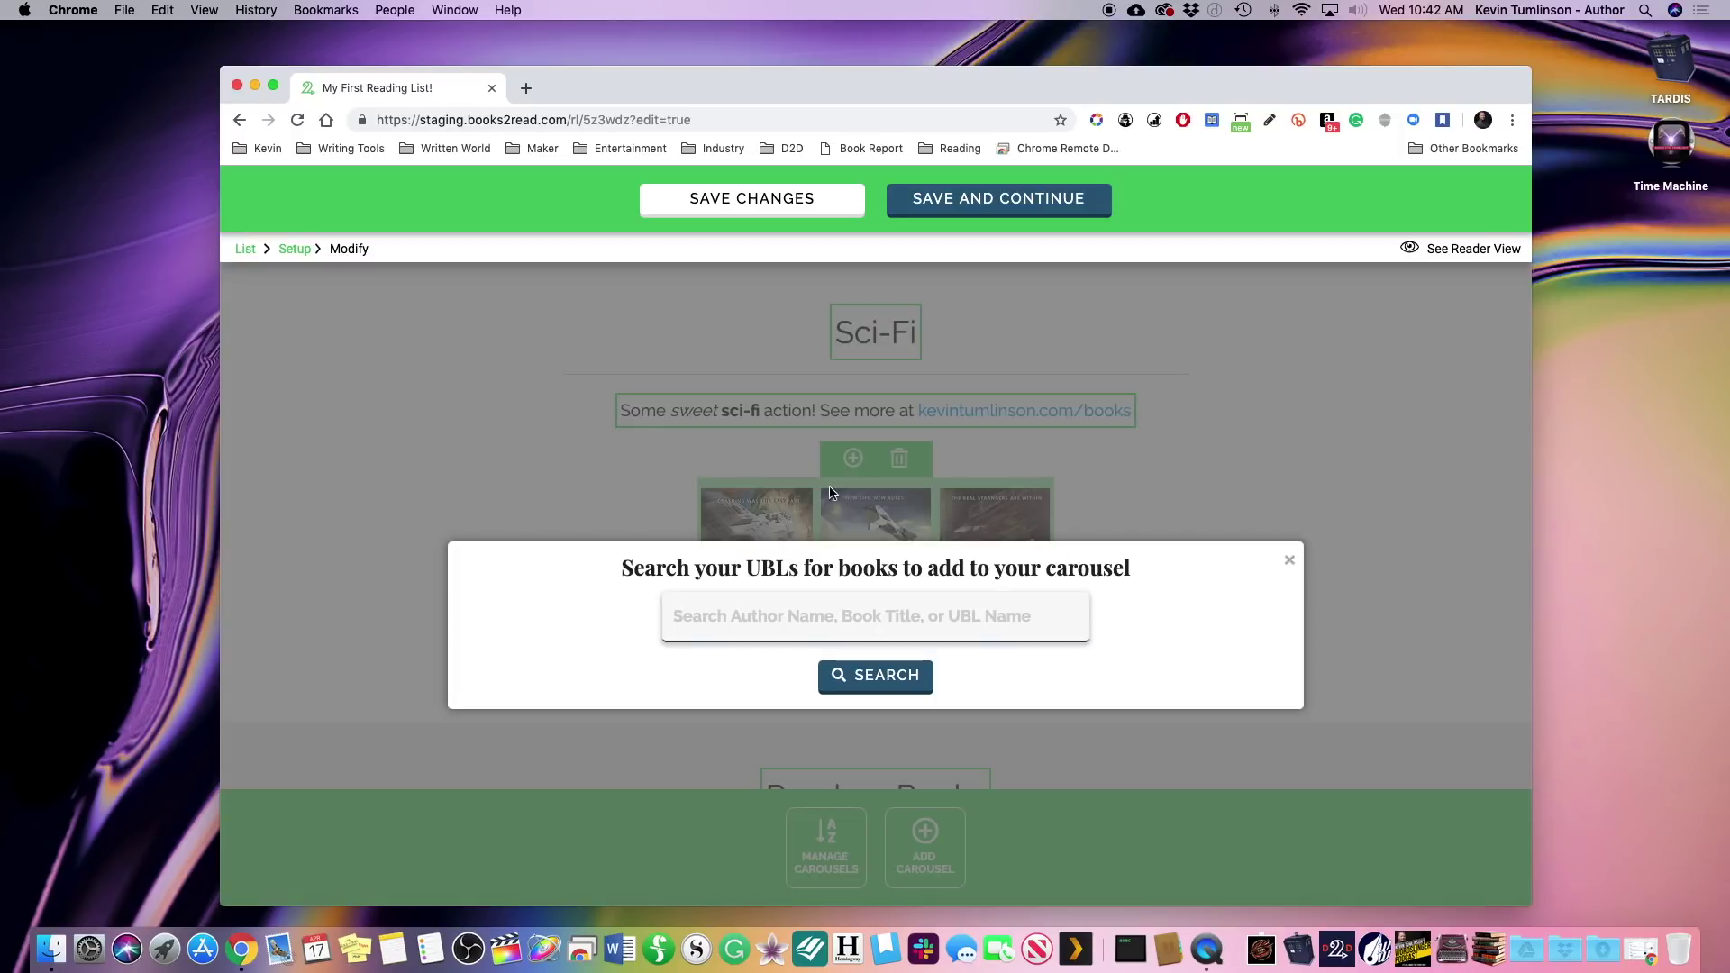
{"action": "left_click", "coordinate": [1290, 561]}
{"action": "left_click", "coordinate": [899, 460]}
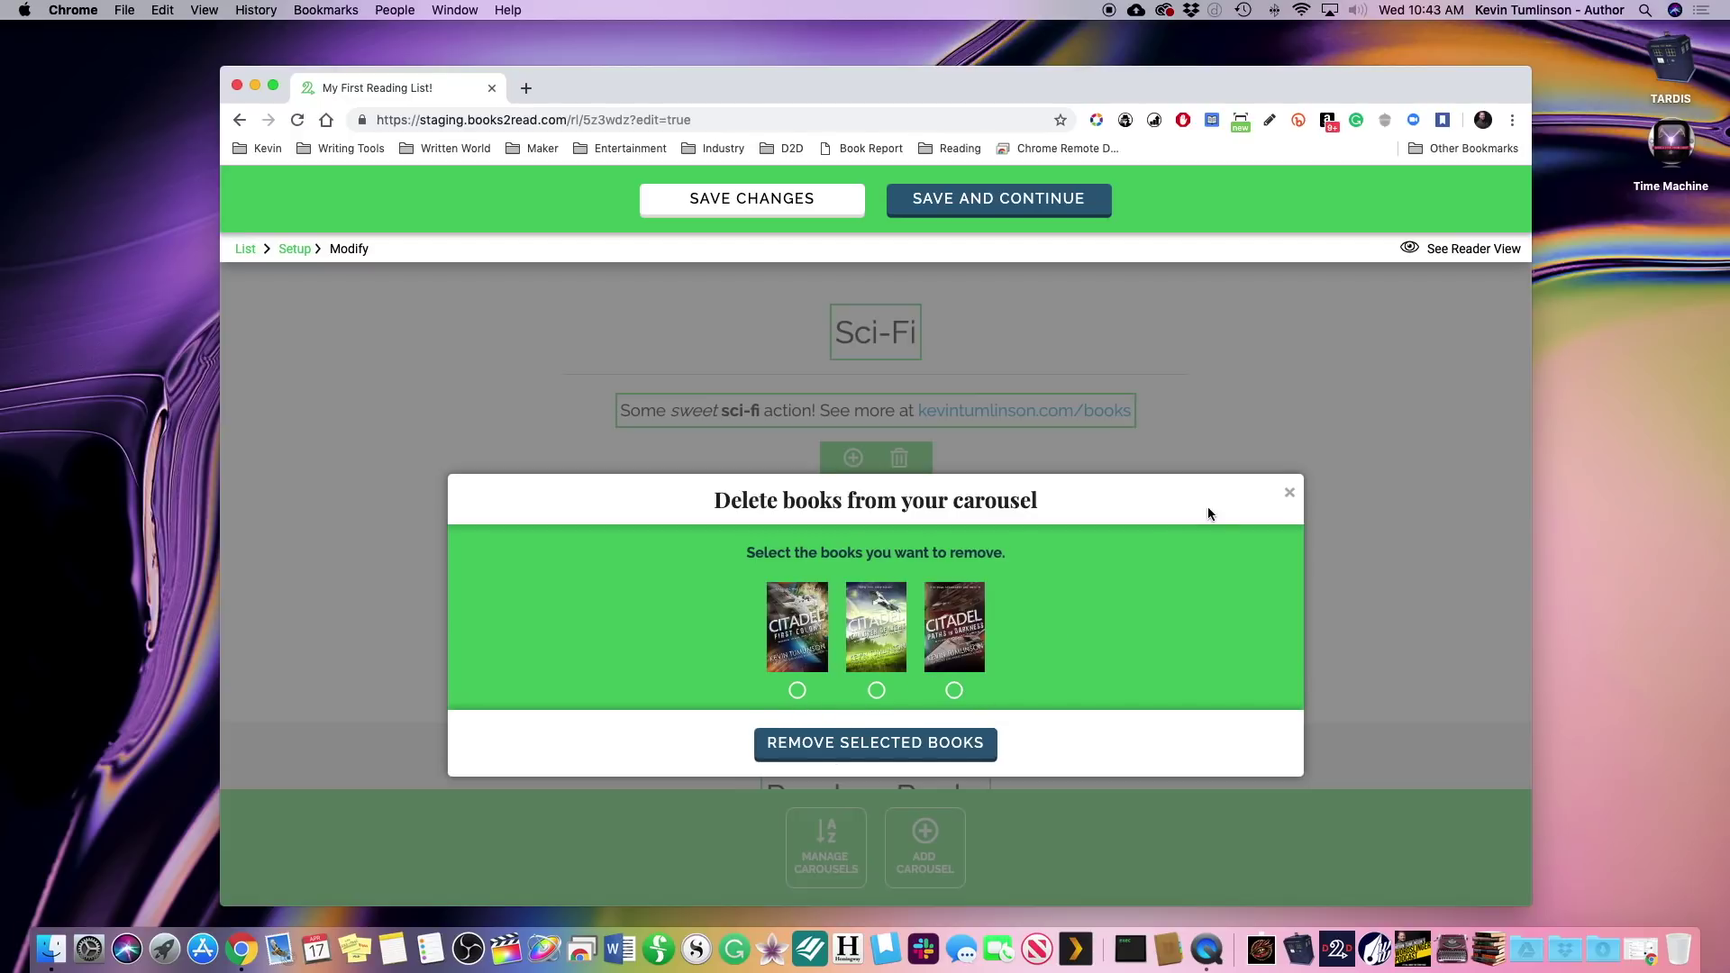
{"action": "left_click", "coordinate": [1289, 495]}
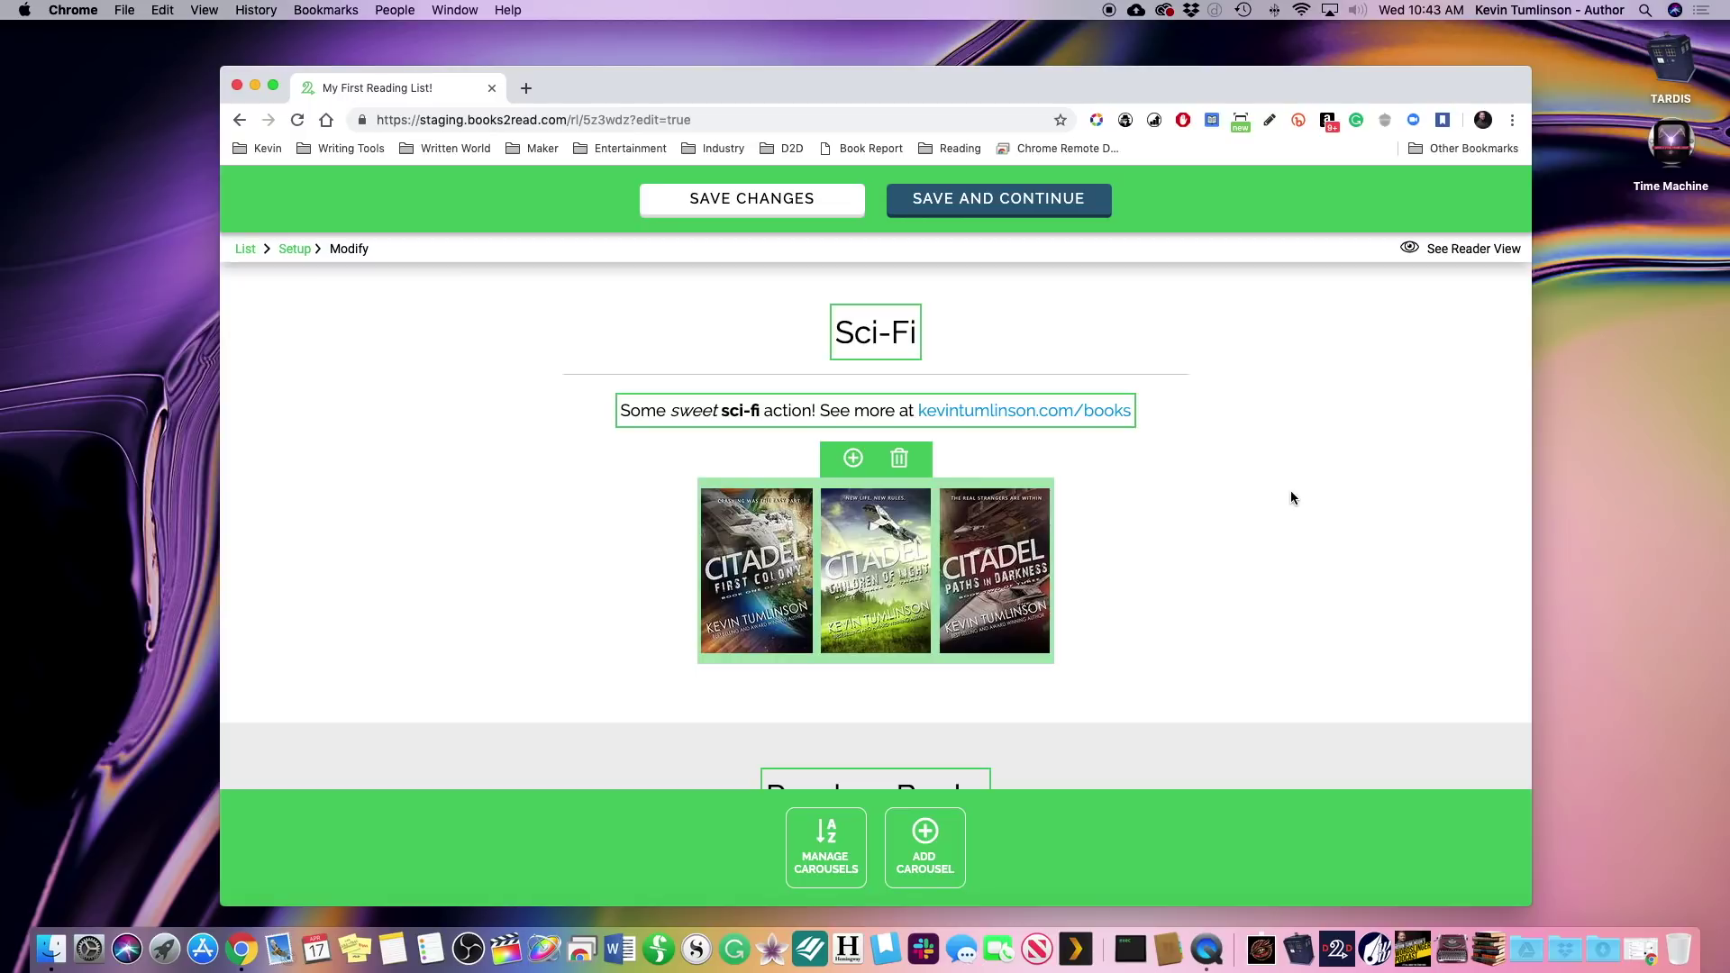
- Open the carousel list and close it unchanged, leaving This week's feature carousel in view
{"action": "left_click", "coordinate": [822, 842]}
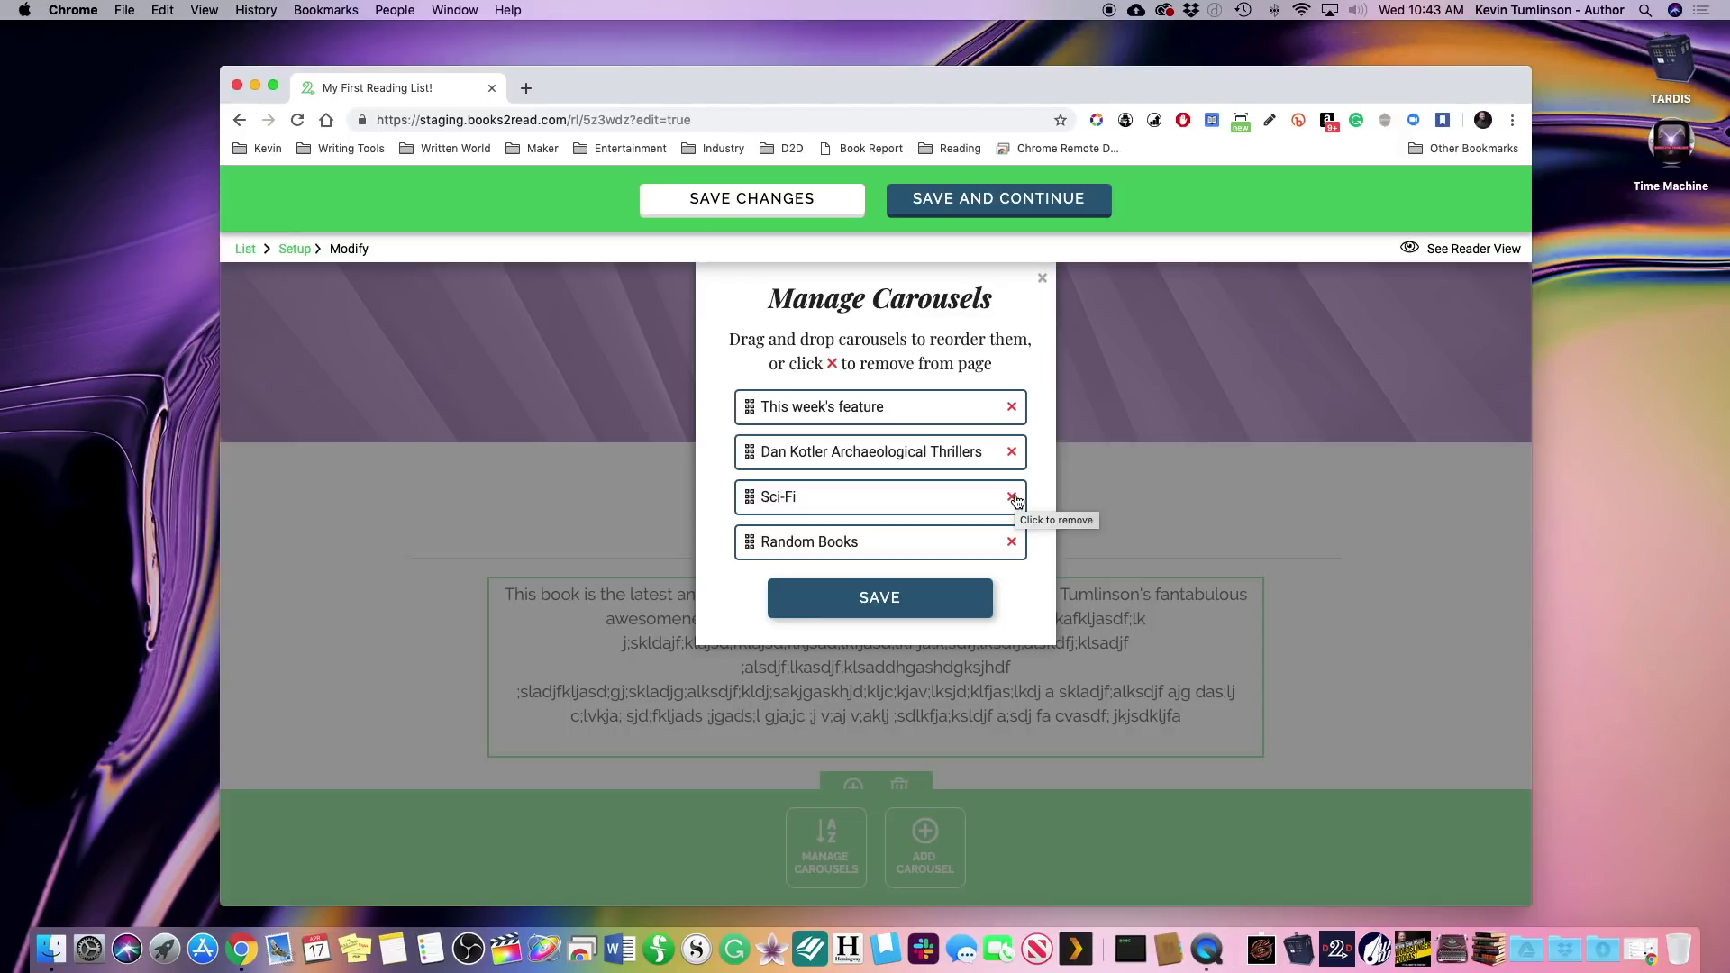
{"action": "left_click", "coordinate": [1043, 279]}
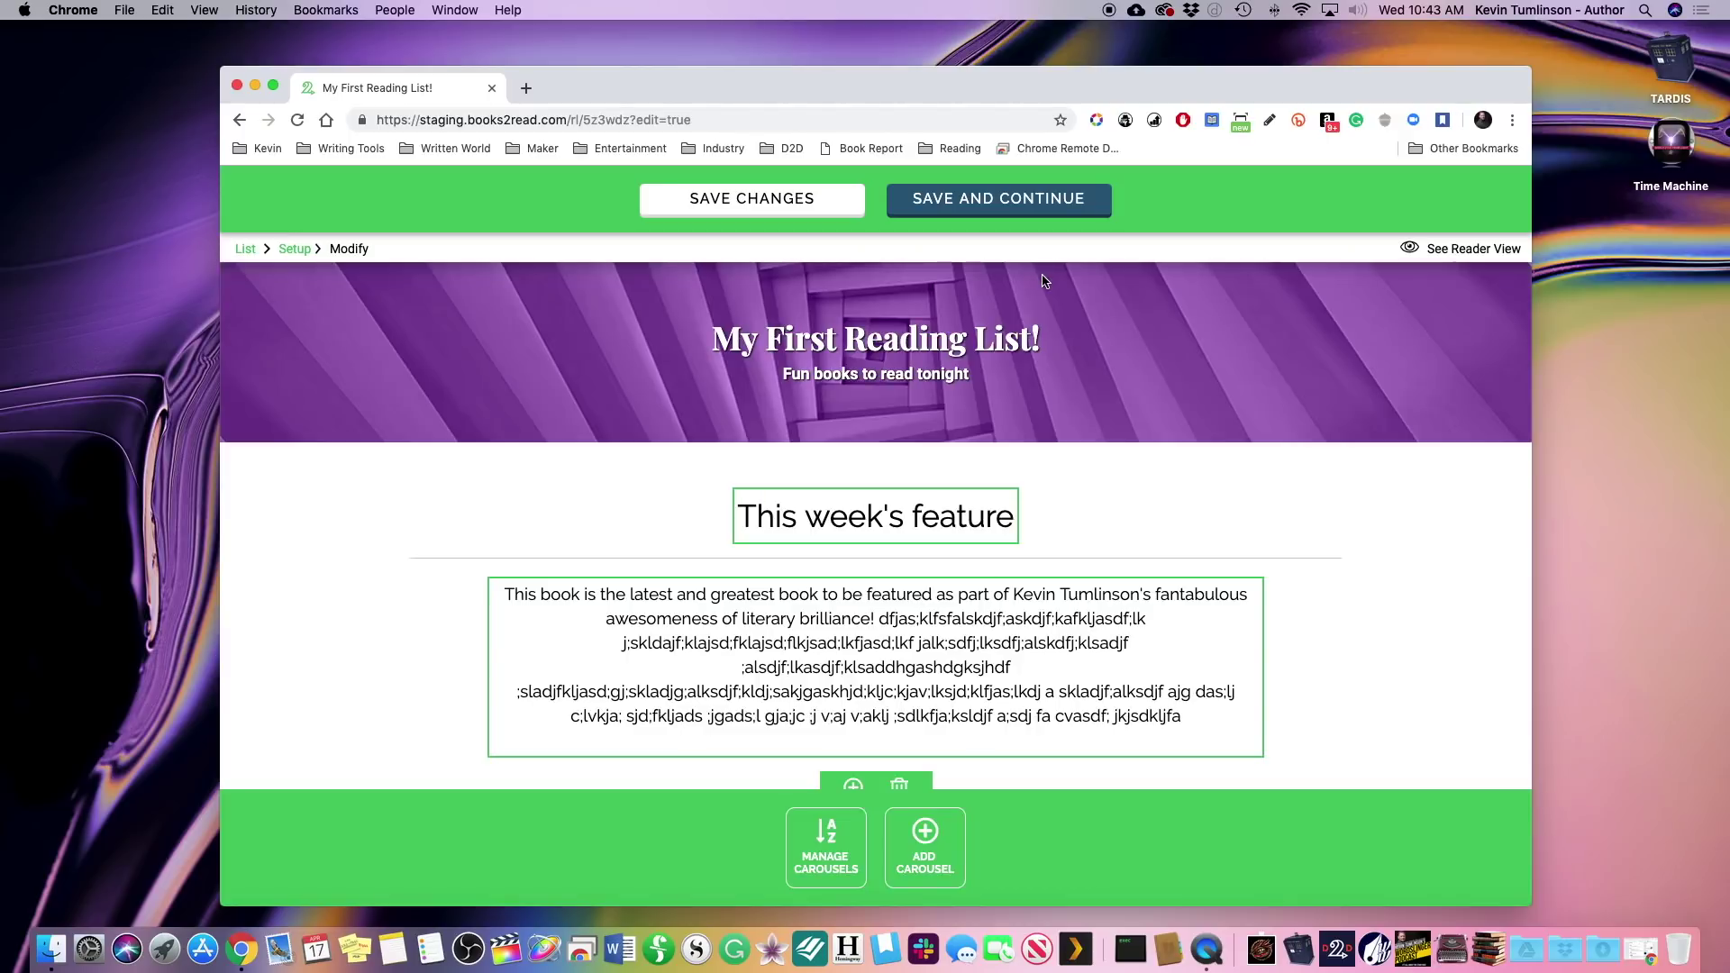
{"action": "scroll", "coordinate": [972, 559], "scroll_direction": "down", "scroll_amount": 5}
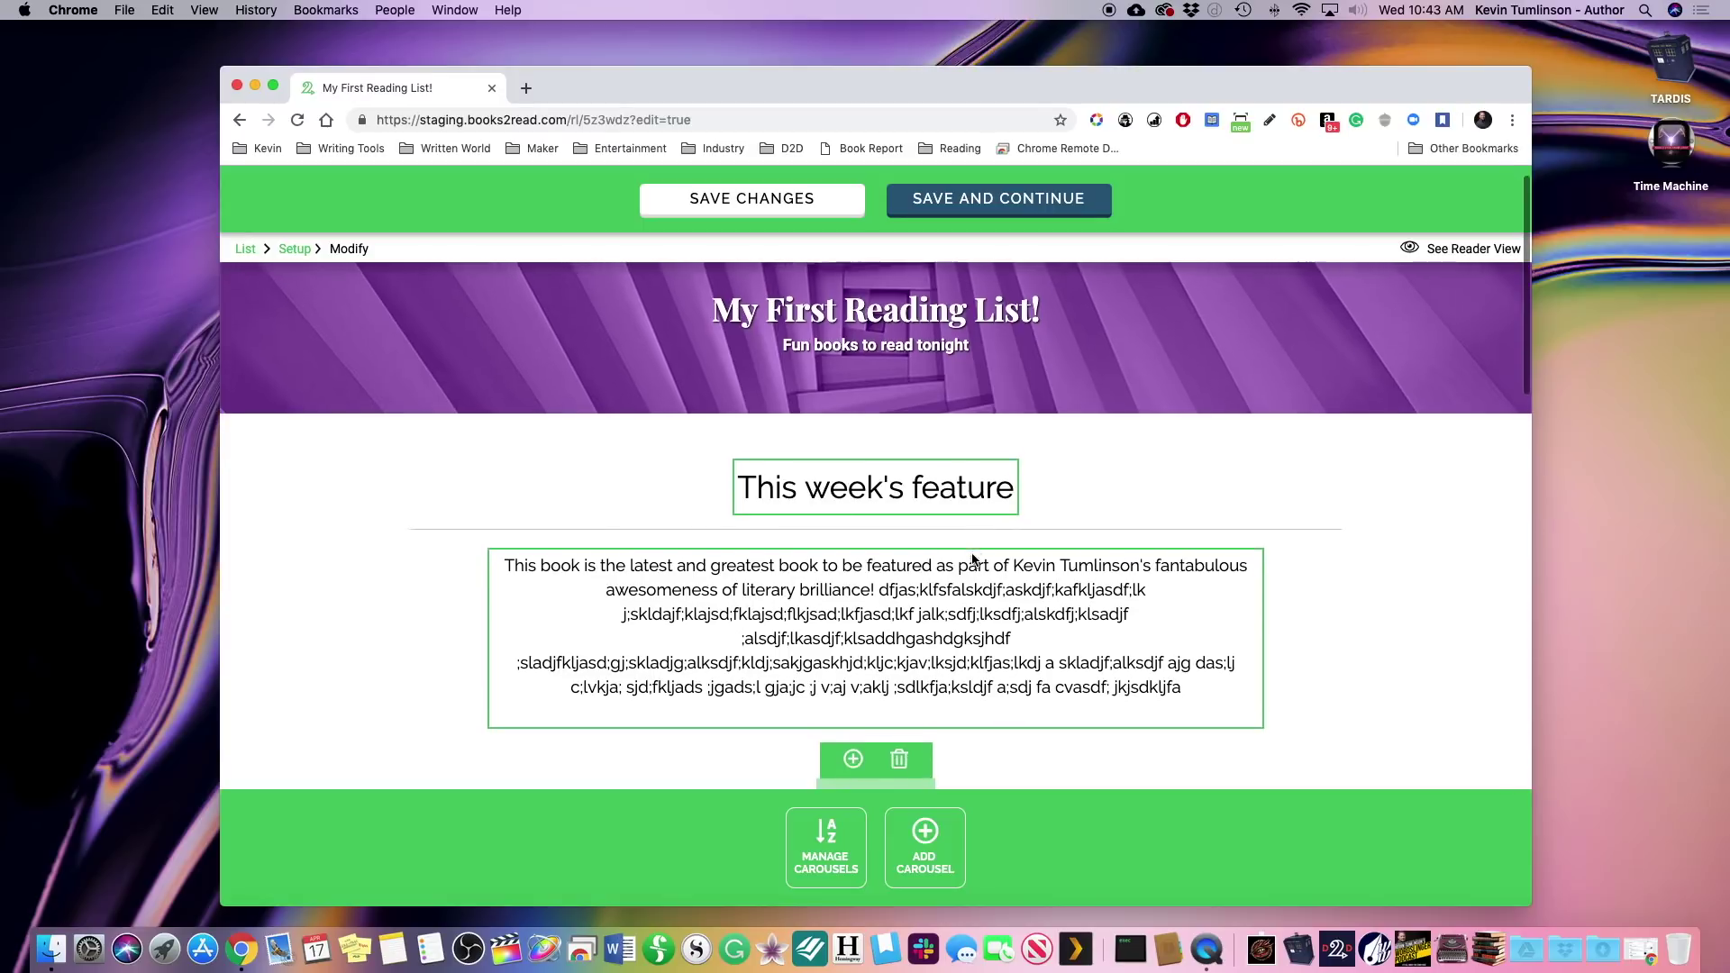
{"action": "scroll", "coordinate": [971, 553], "scroll_direction": "up", "scroll_amount": 6}
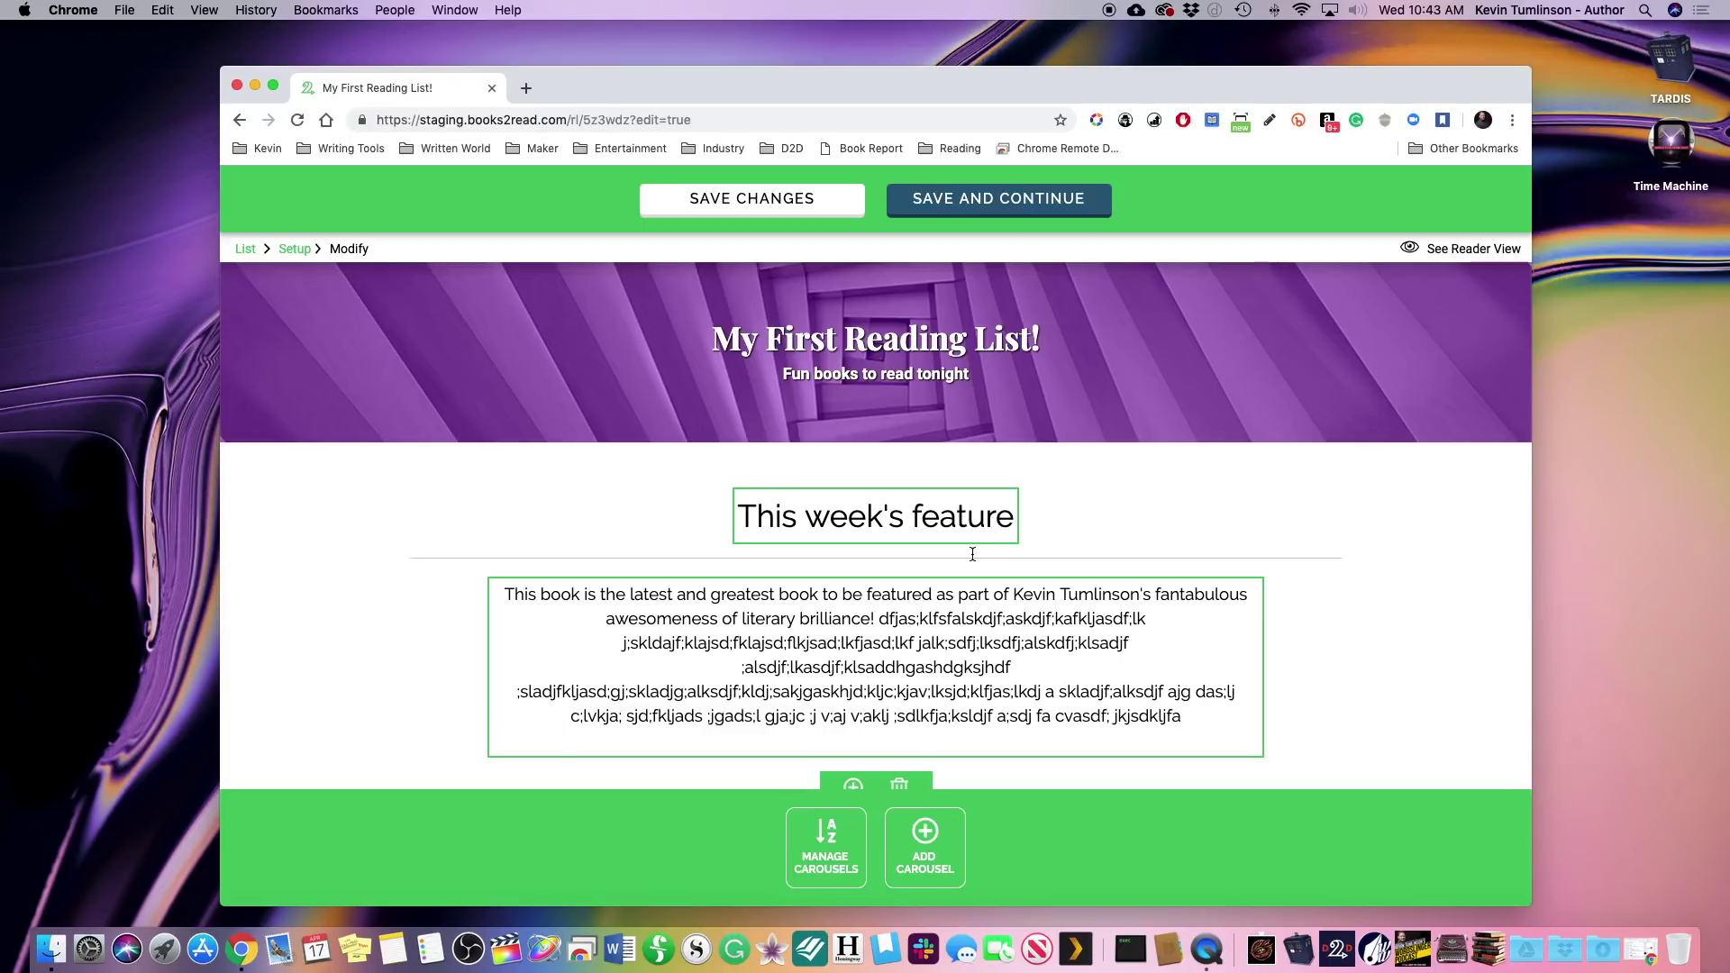
- Save the list and copy its share link books2read.com/rl/firstlist
{"action": "left_click", "coordinate": [1049, 201]}
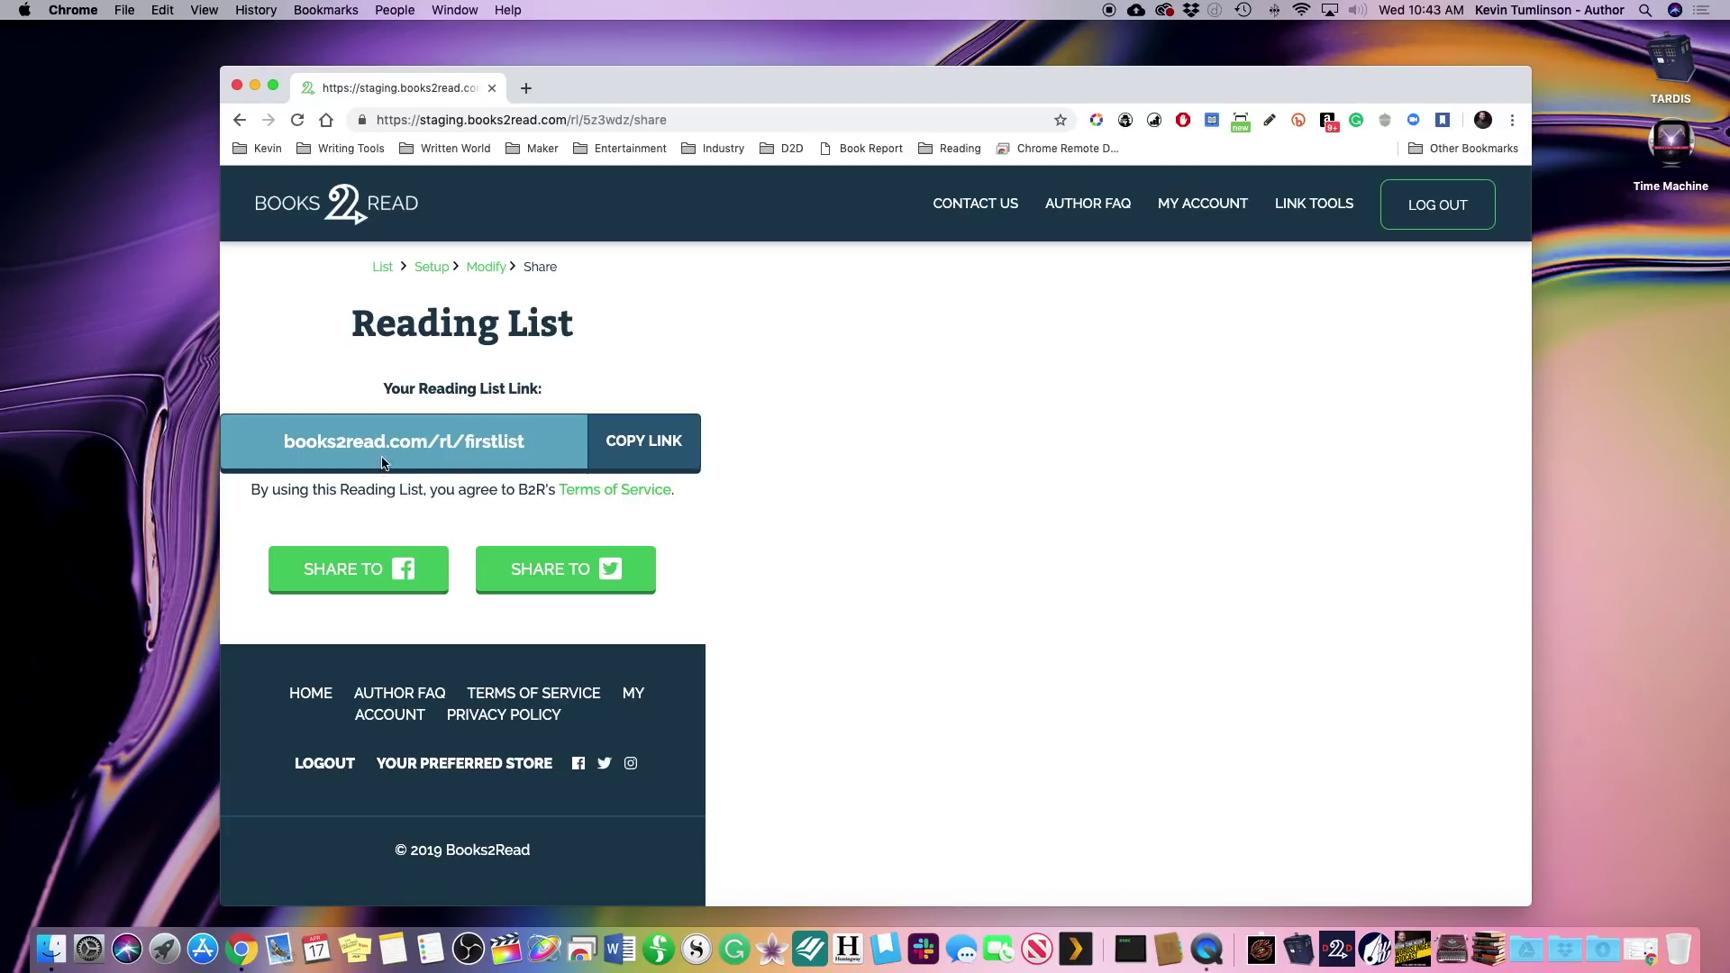
{"action": "left_click", "coordinate": [648, 445]}
{"action": "left_click", "coordinate": [647, 445]}
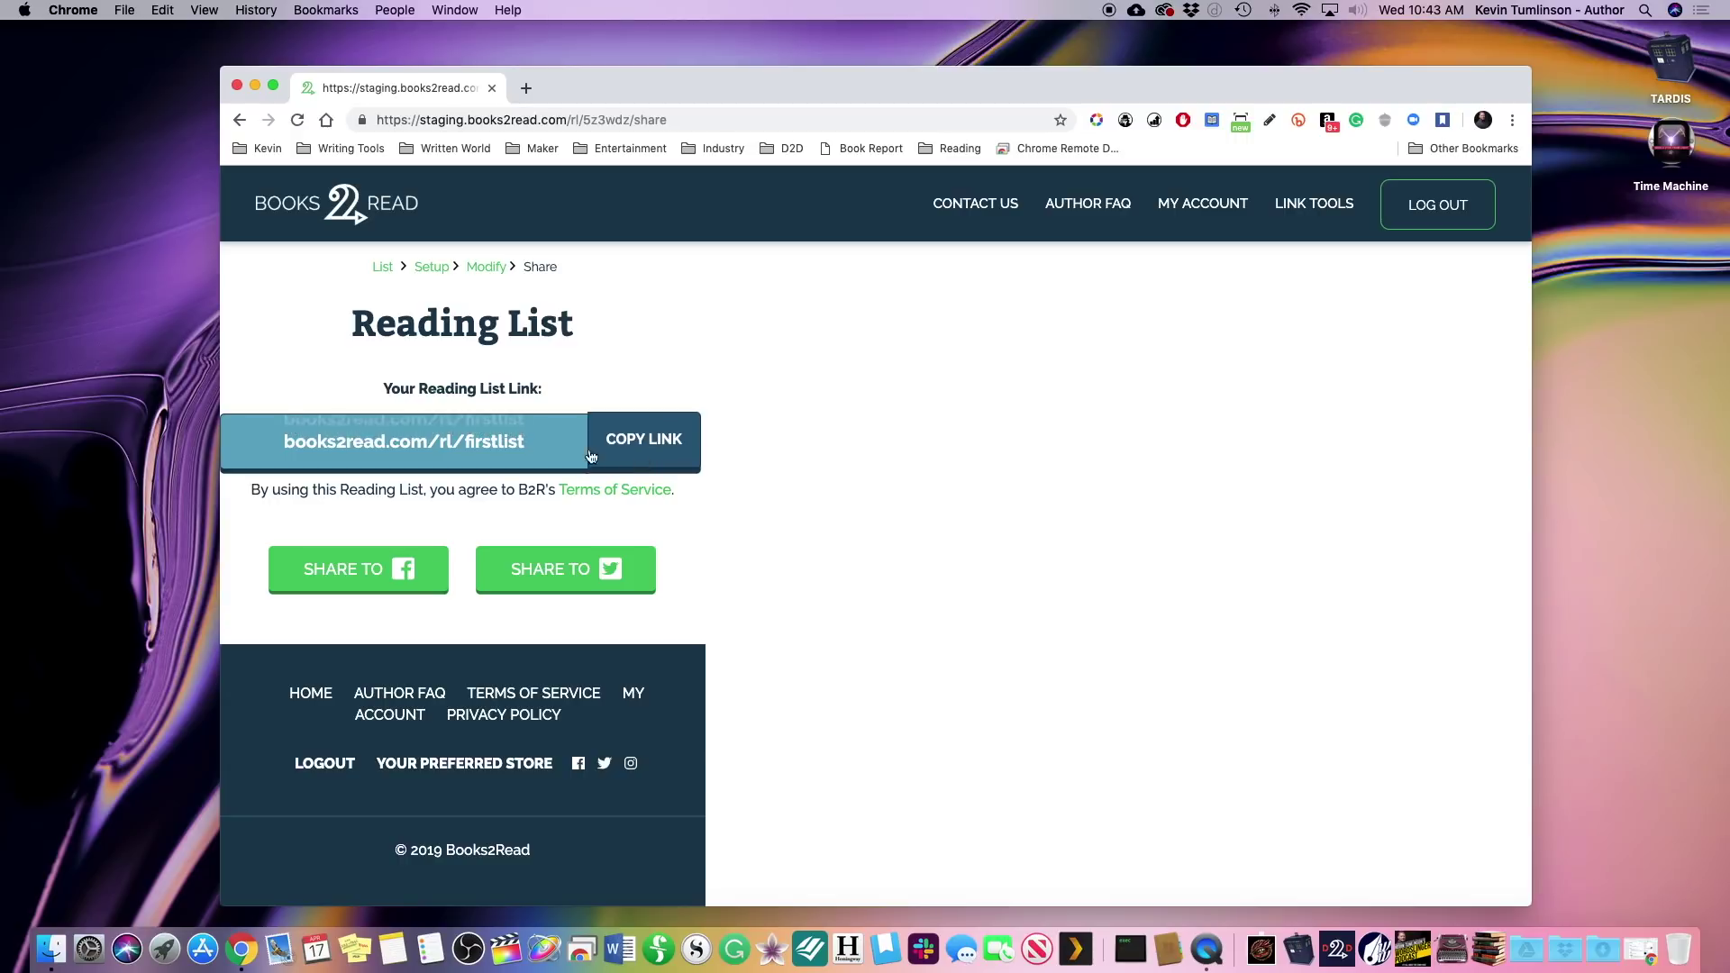
{"action": "left_click", "coordinate": [522, 439]}
{"action": "left_click", "coordinate": [649, 440]}
- Open and close the Facebook and Twitter sharing windows for the list
{"action": "left_click", "coordinate": [373, 575]}
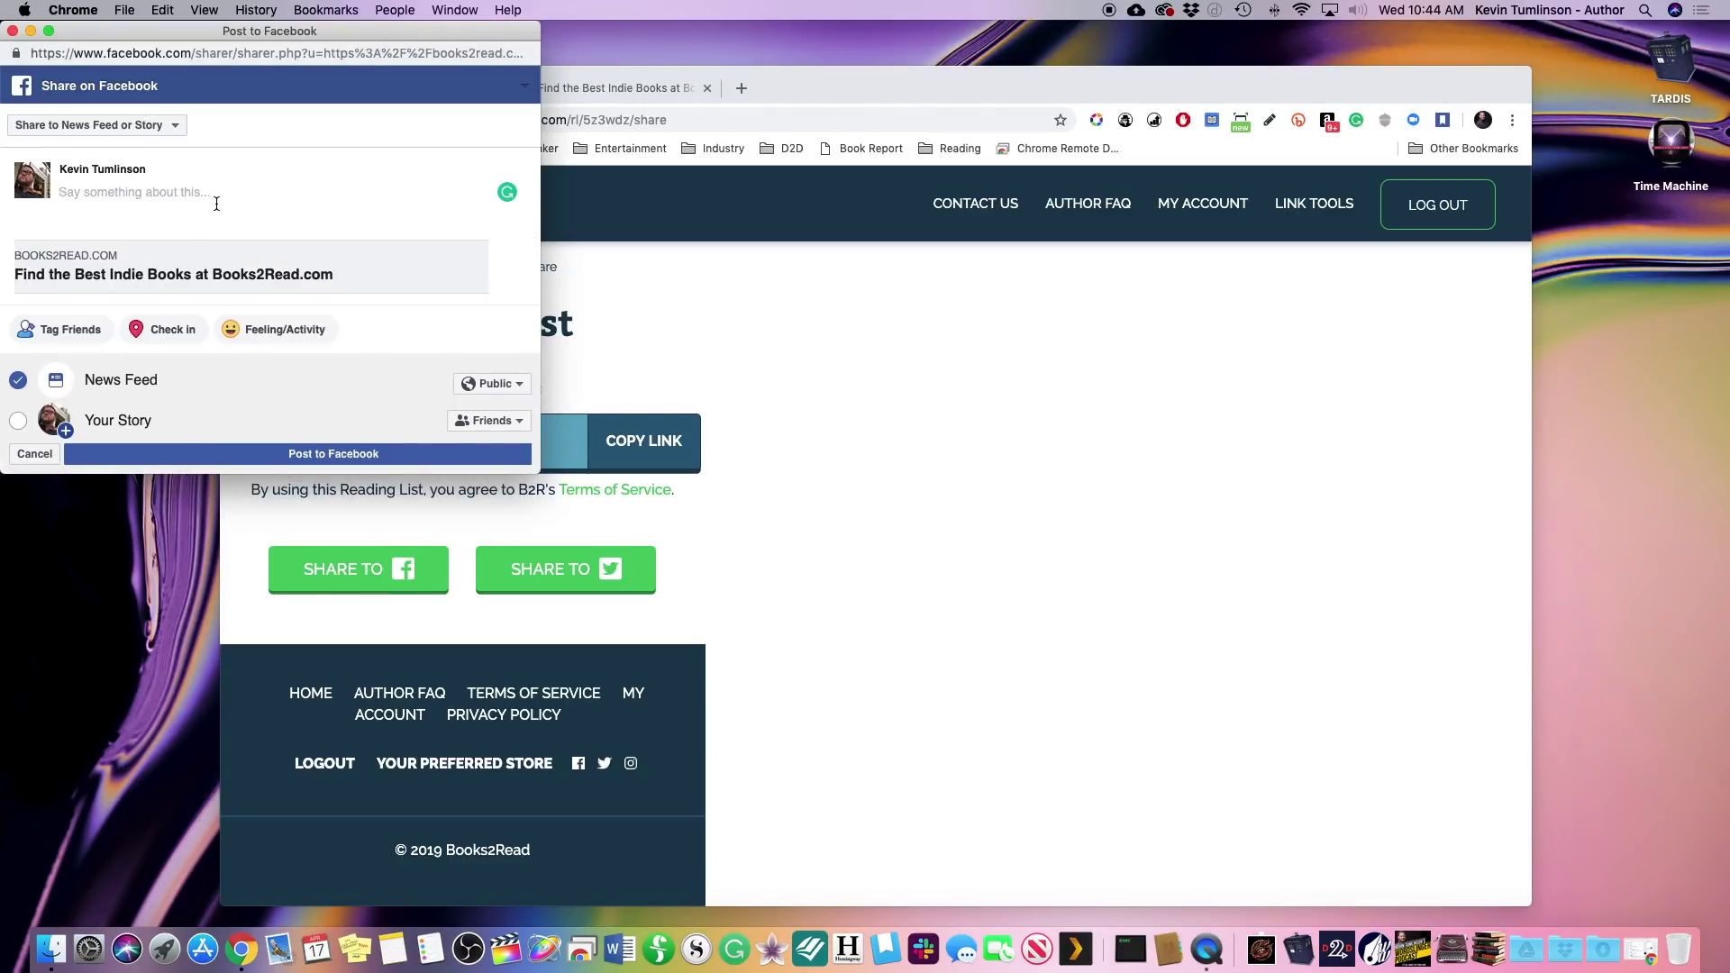
{"action": "left_click", "coordinate": [13, 31]}
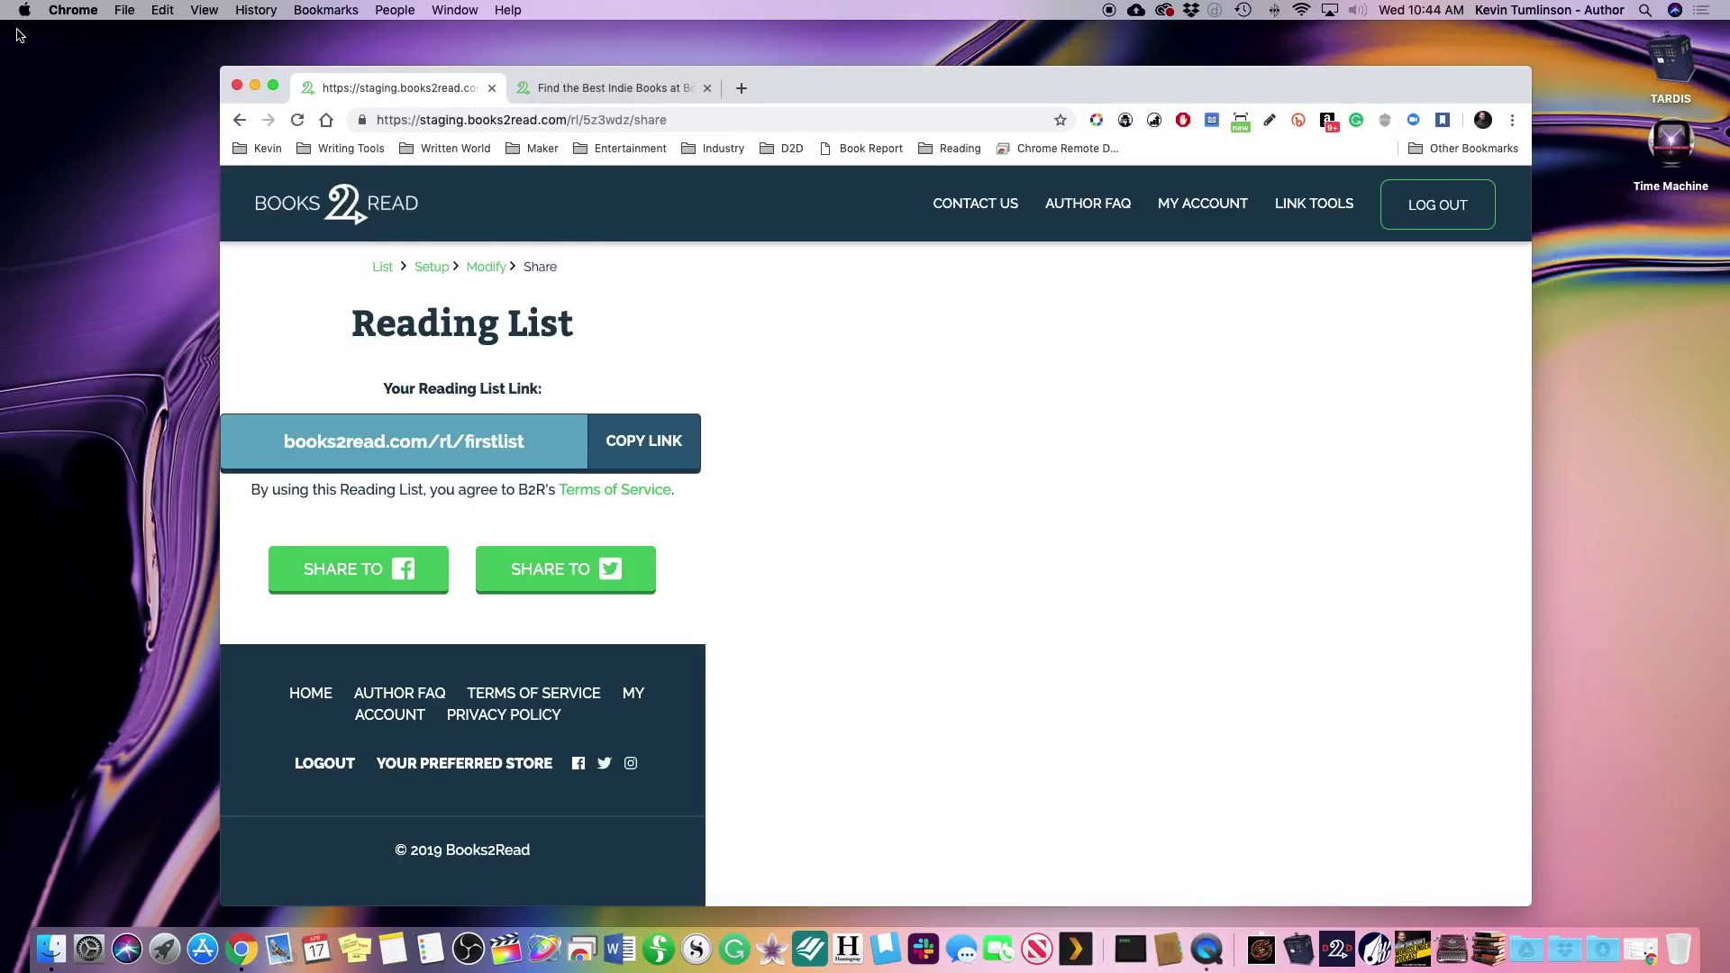
{"action": "left_click", "coordinate": [565, 578]}
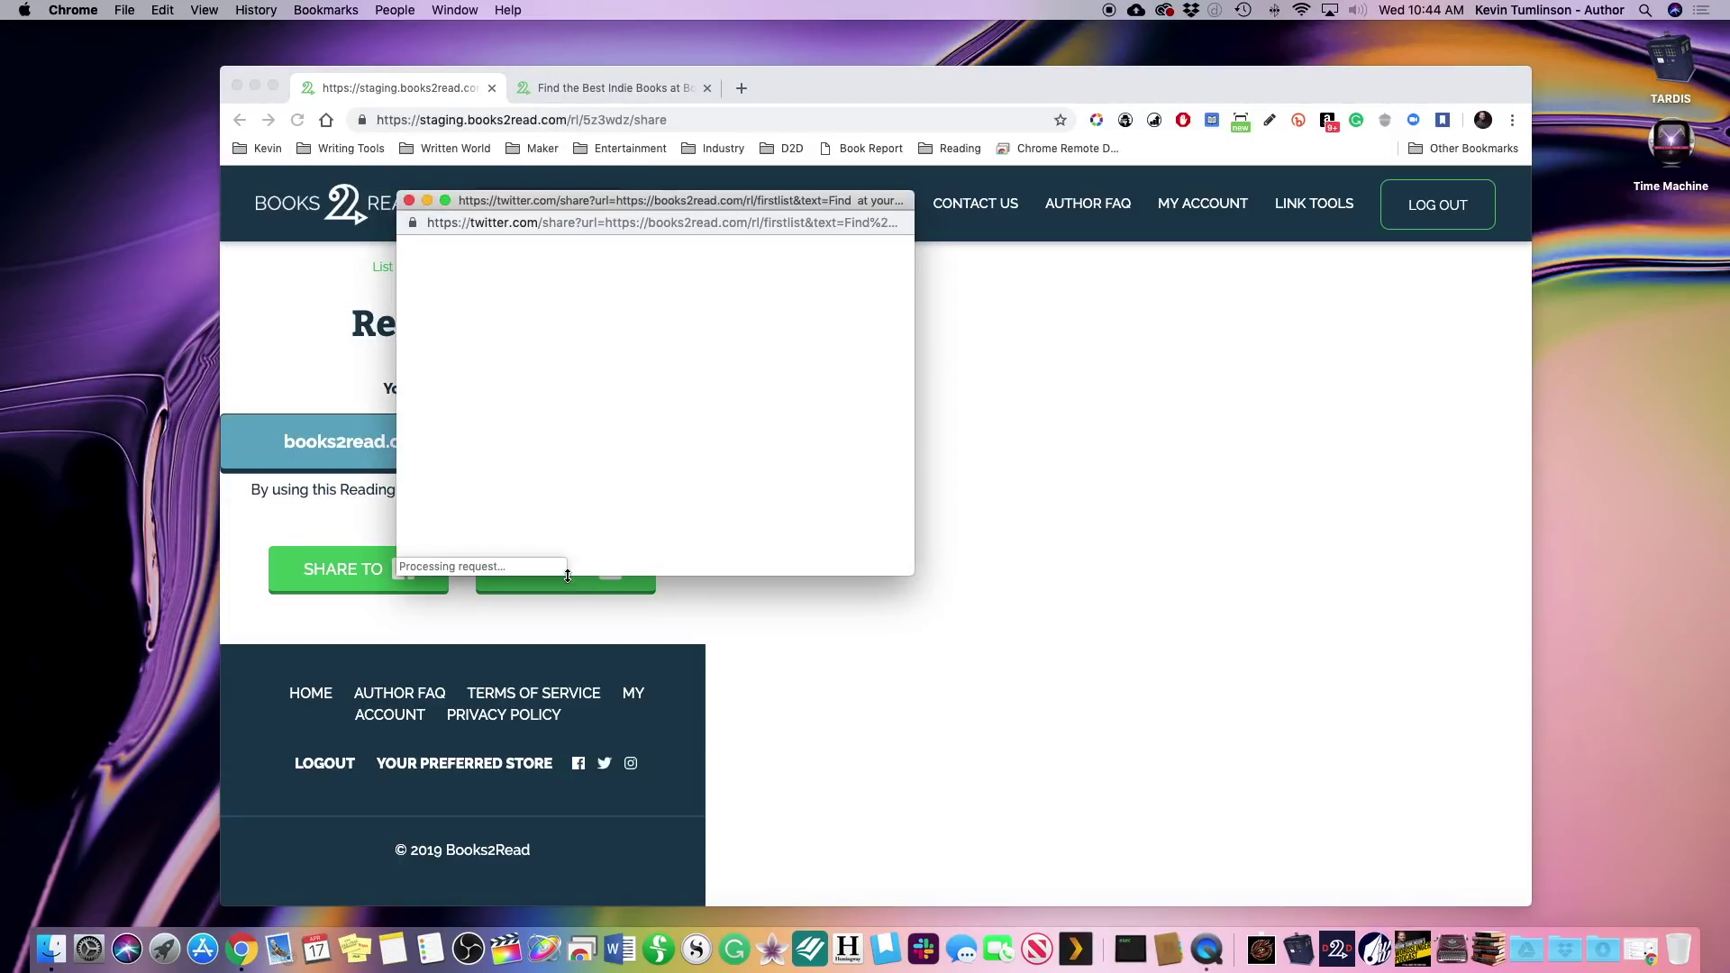
{"action": "left_click", "coordinate": [408, 200]}
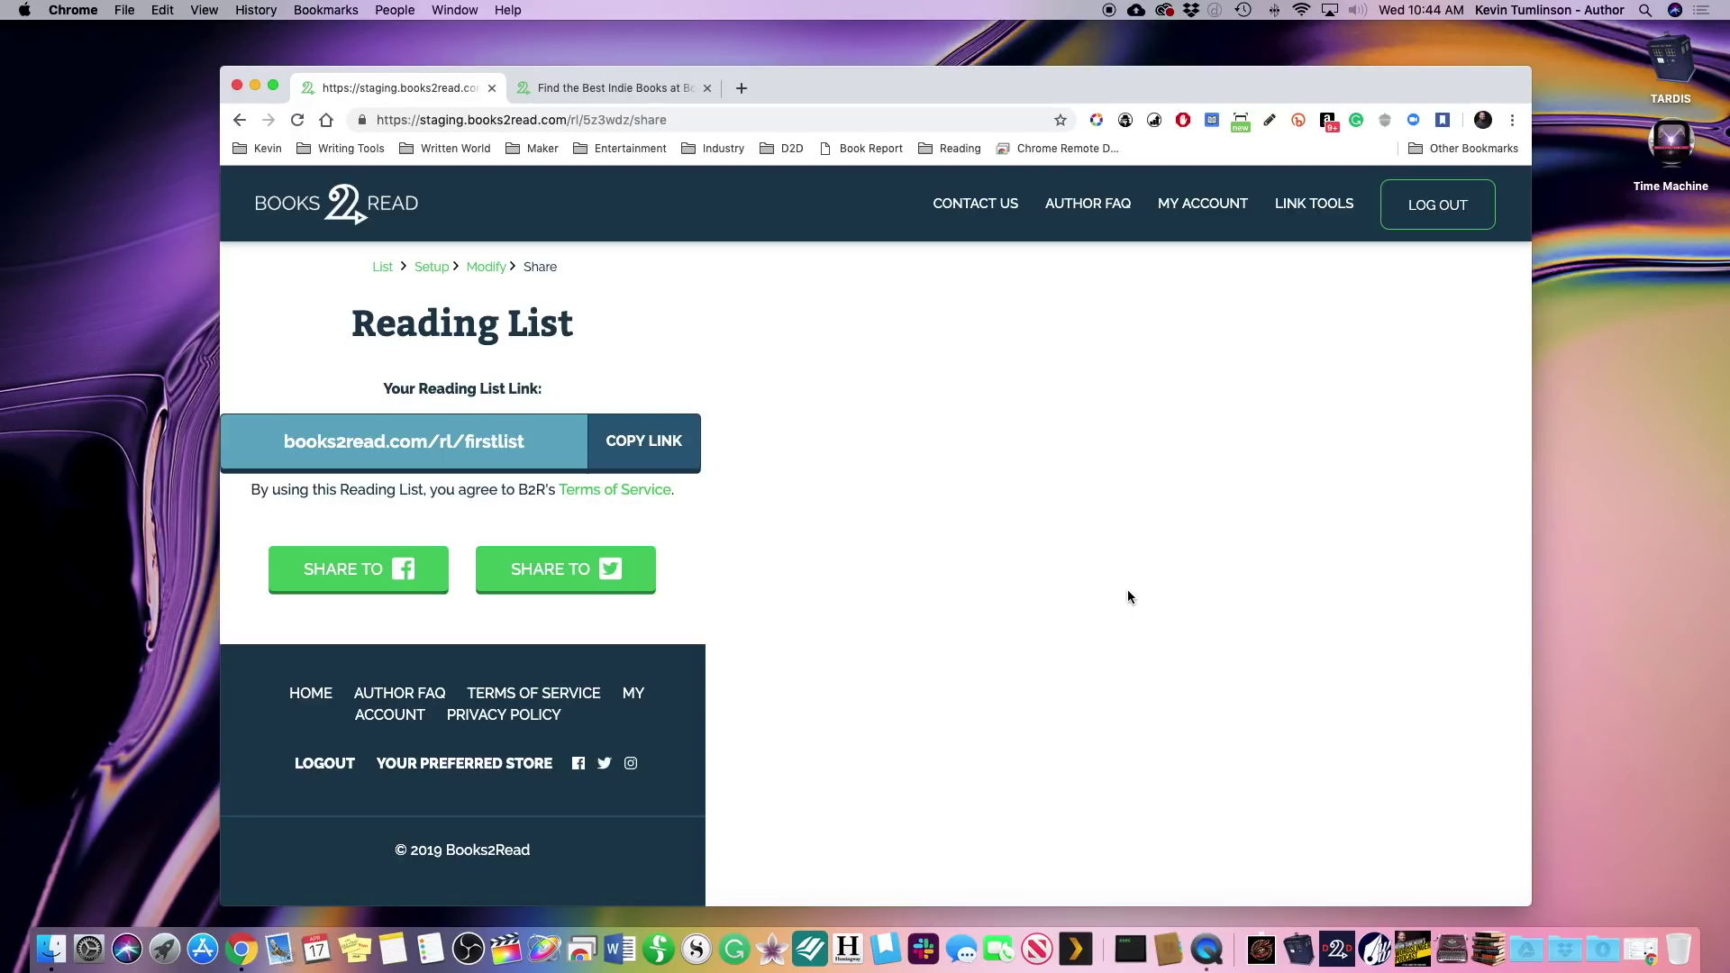
{"action": "left_click", "coordinate": [1314, 205]}
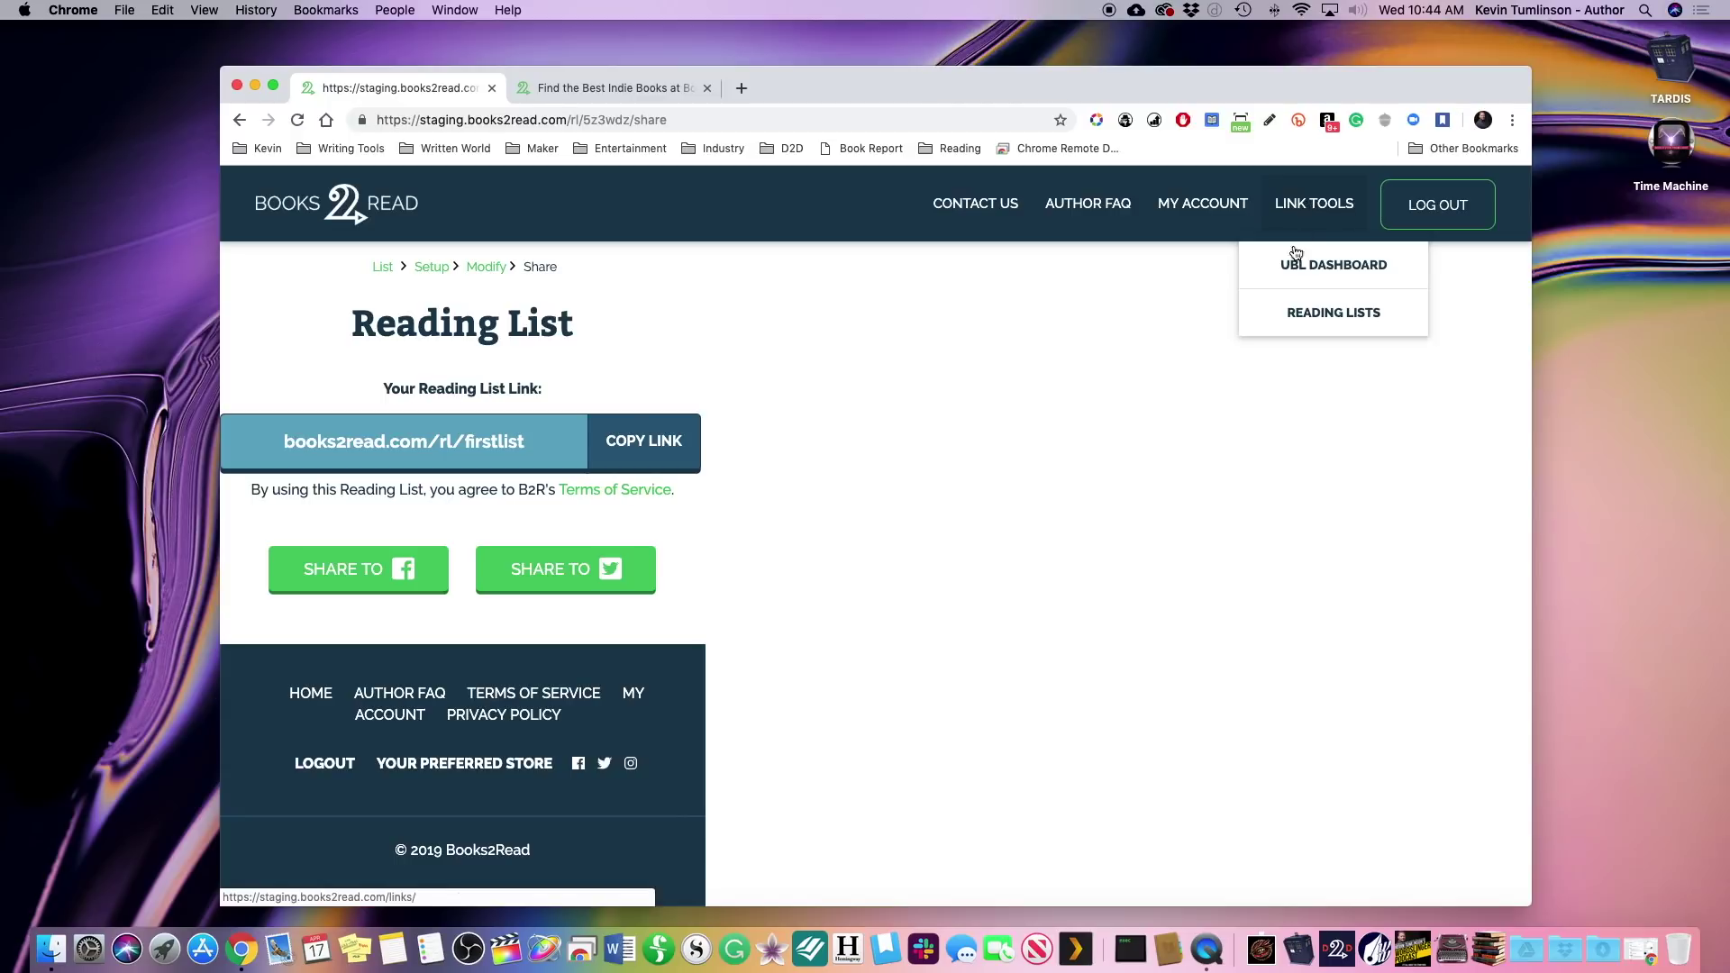
- From Link Tools > Reading Lists, toggle Hide Inactive/Show All, then edit My First Reading List!
{"action": "left_click", "coordinate": [1290, 312]}
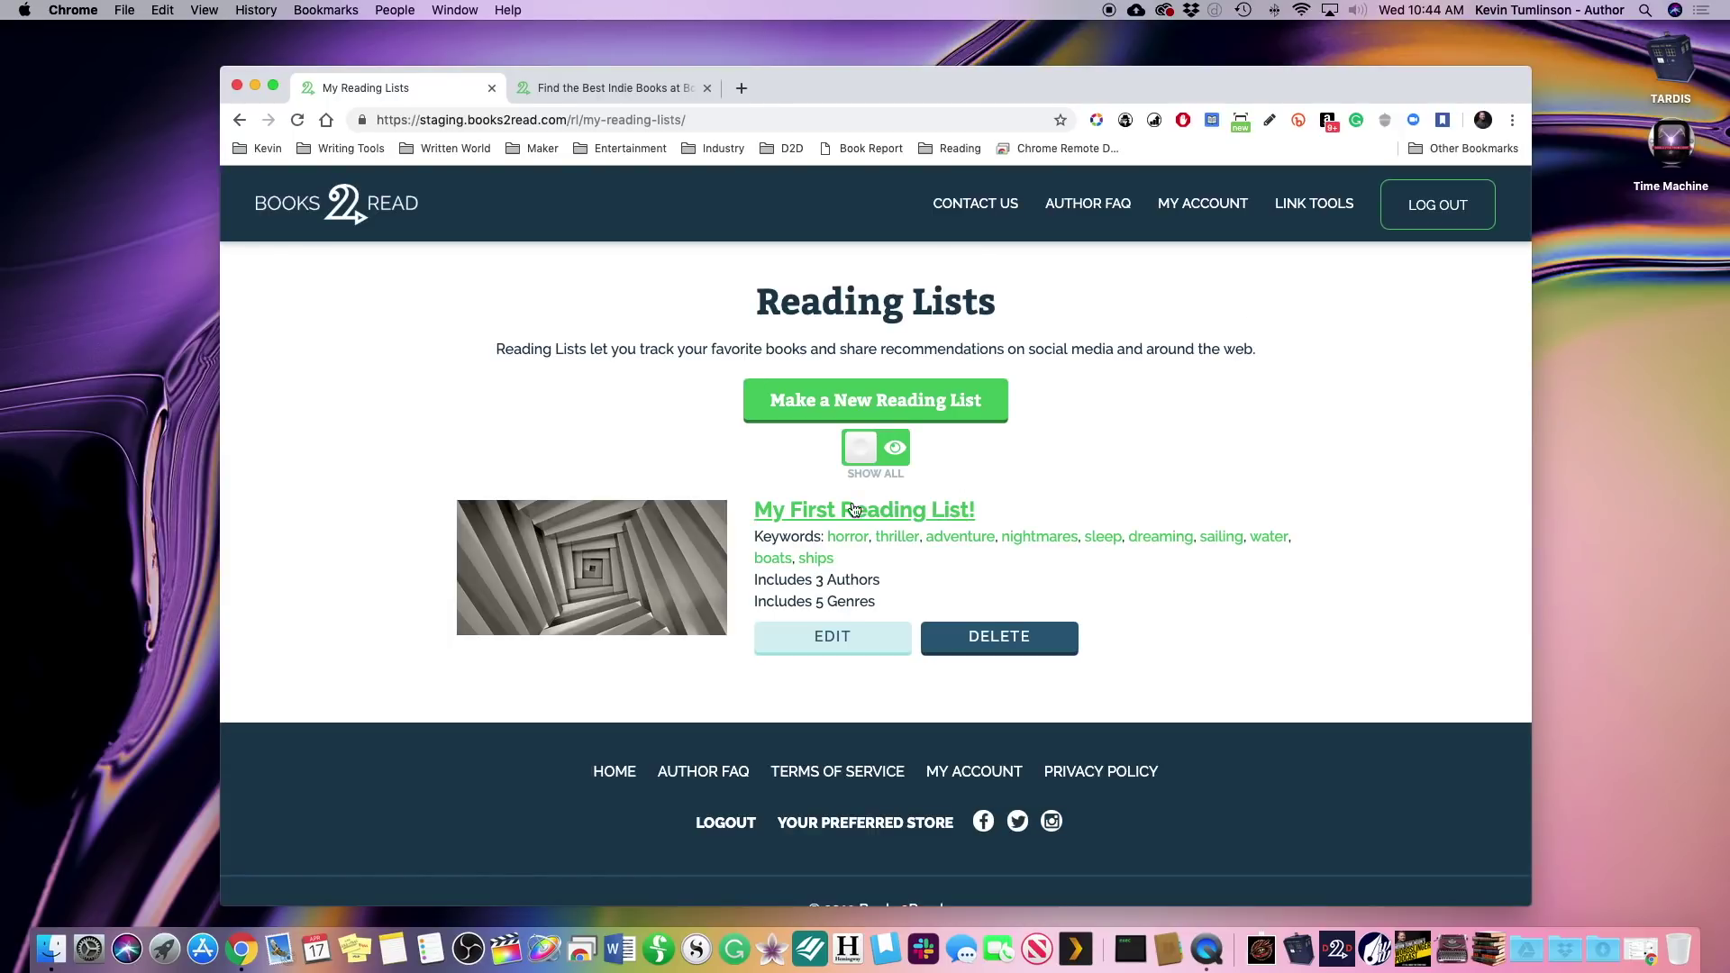
{"action": "mouse_move", "coordinate": [598, 552]}
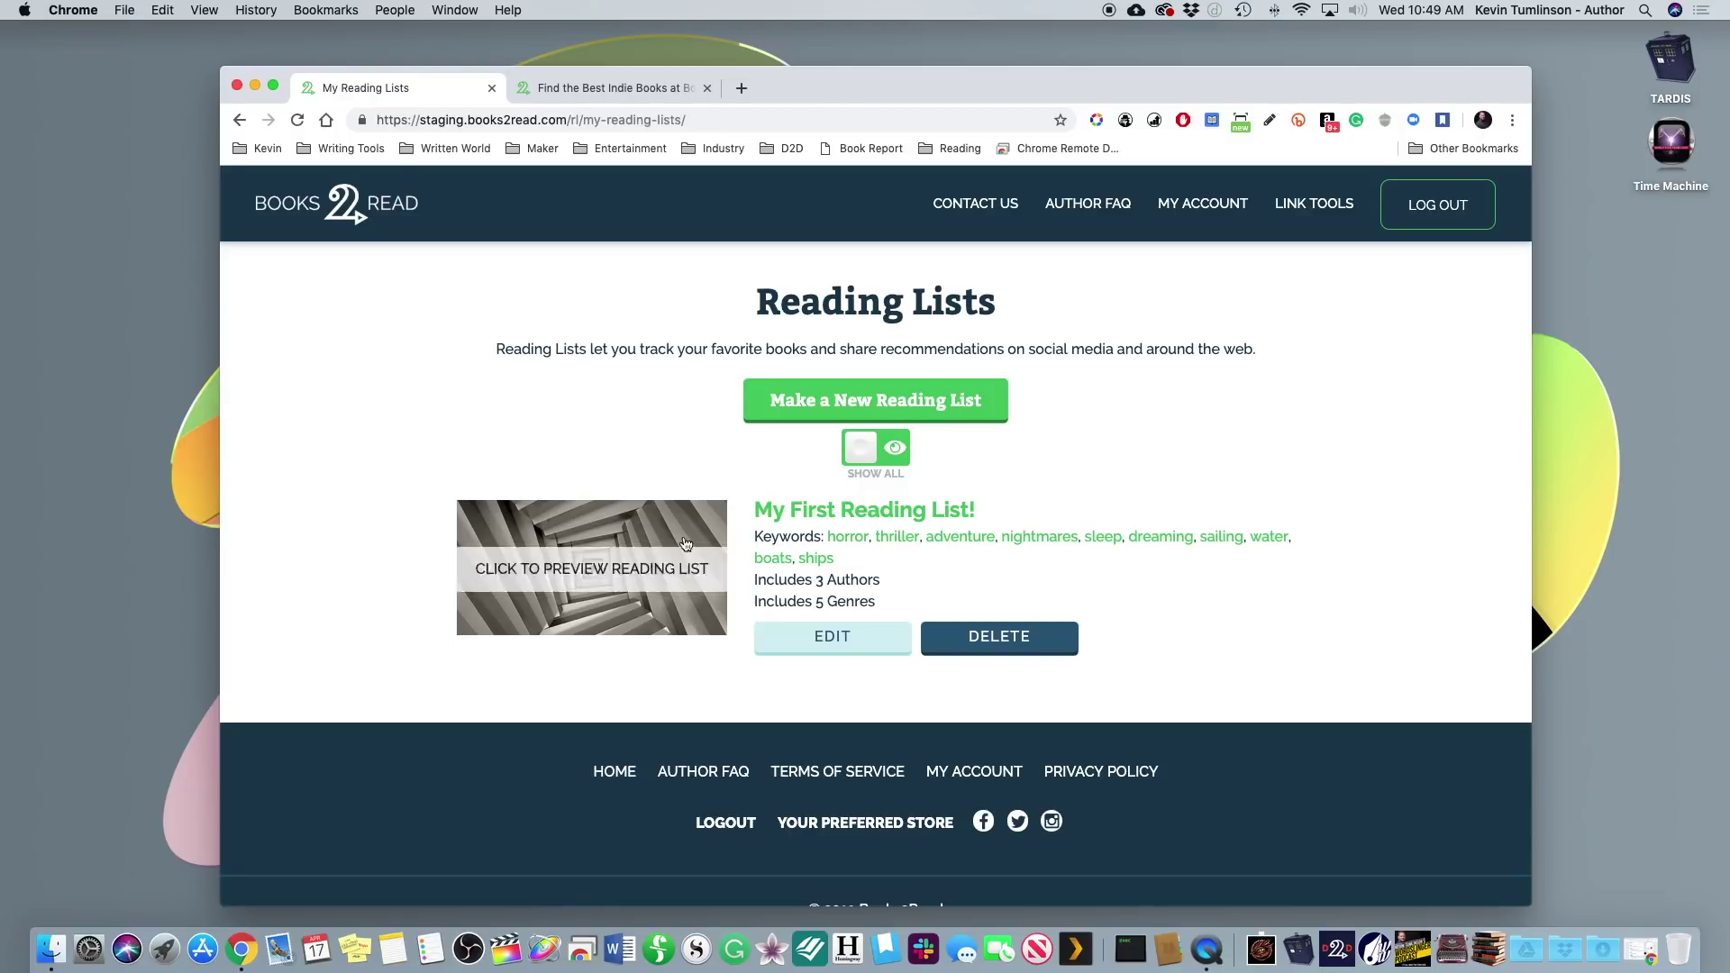
{"action": "left_click", "coordinate": [873, 450]}
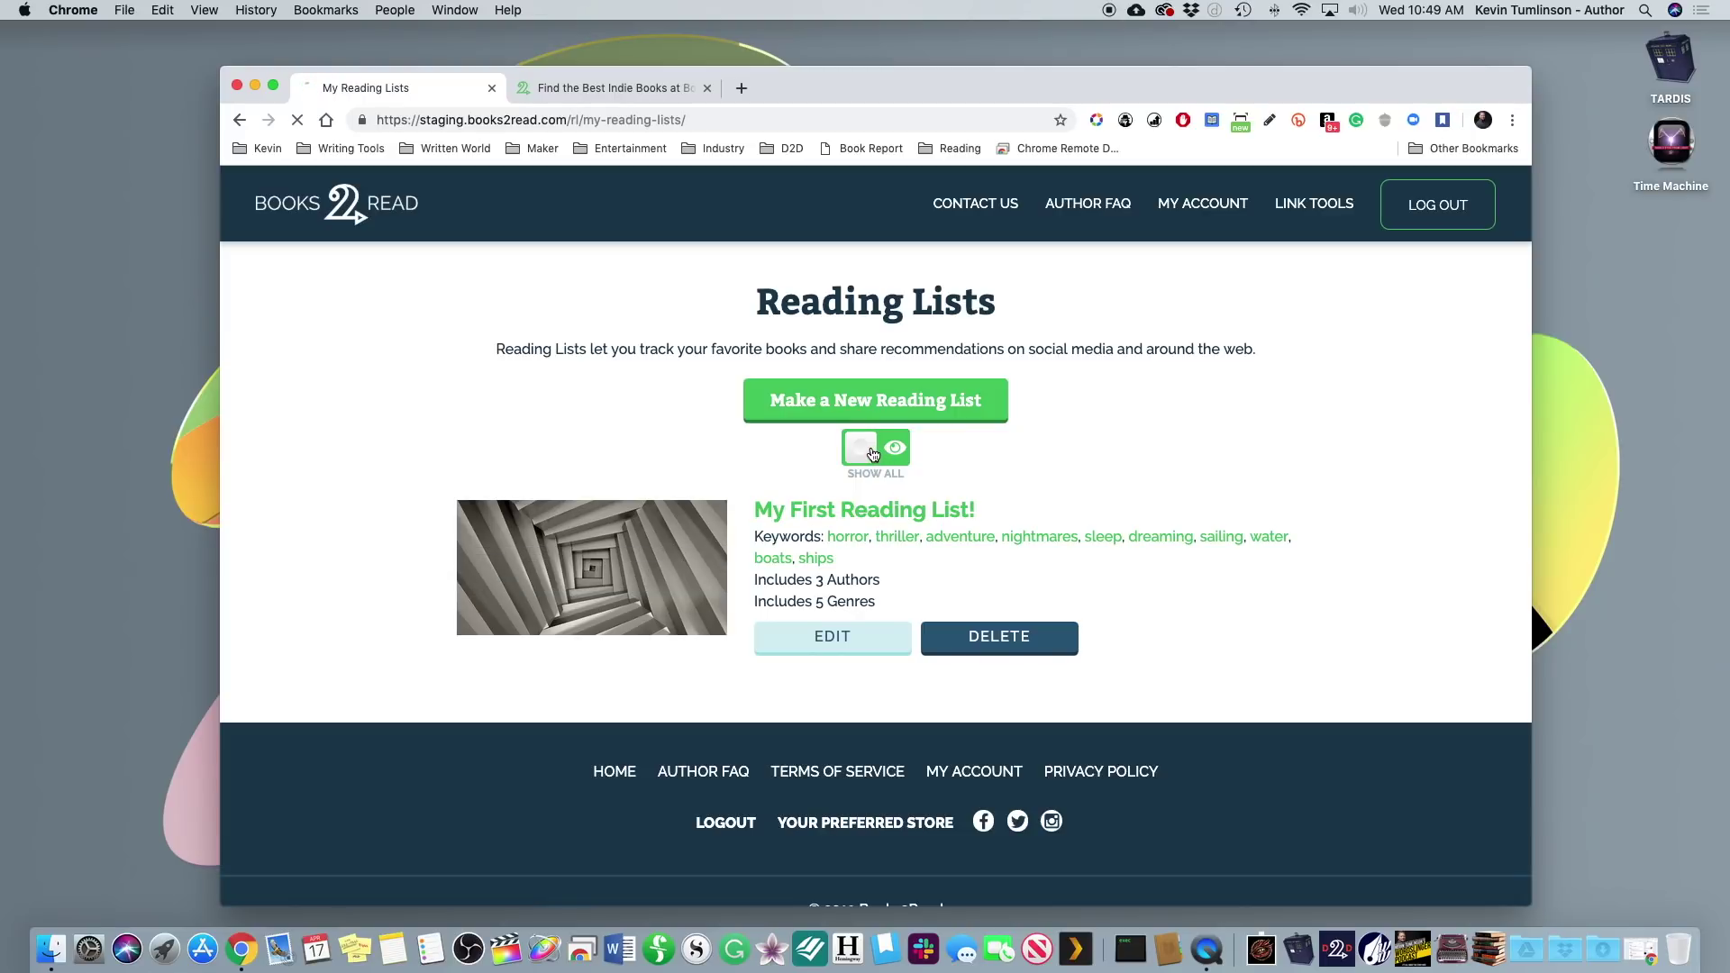
{"action": "left_click", "coordinate": [872, 451]}
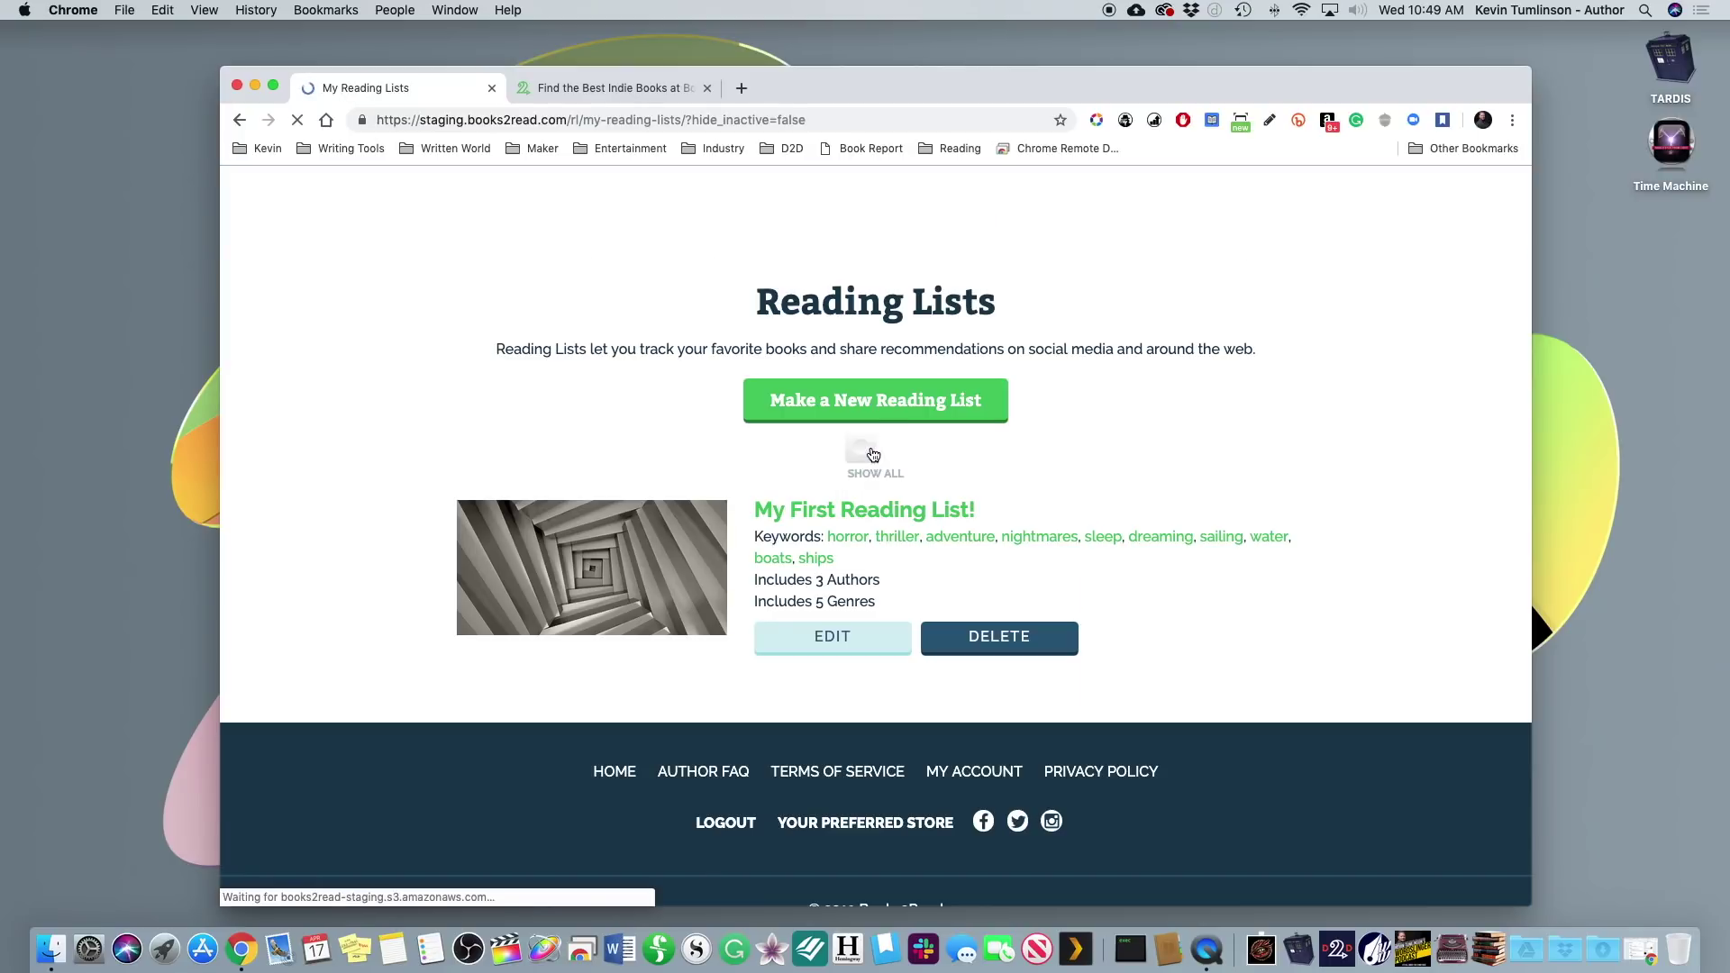
{"action": "left_click", "coordinate": [798, 637]}
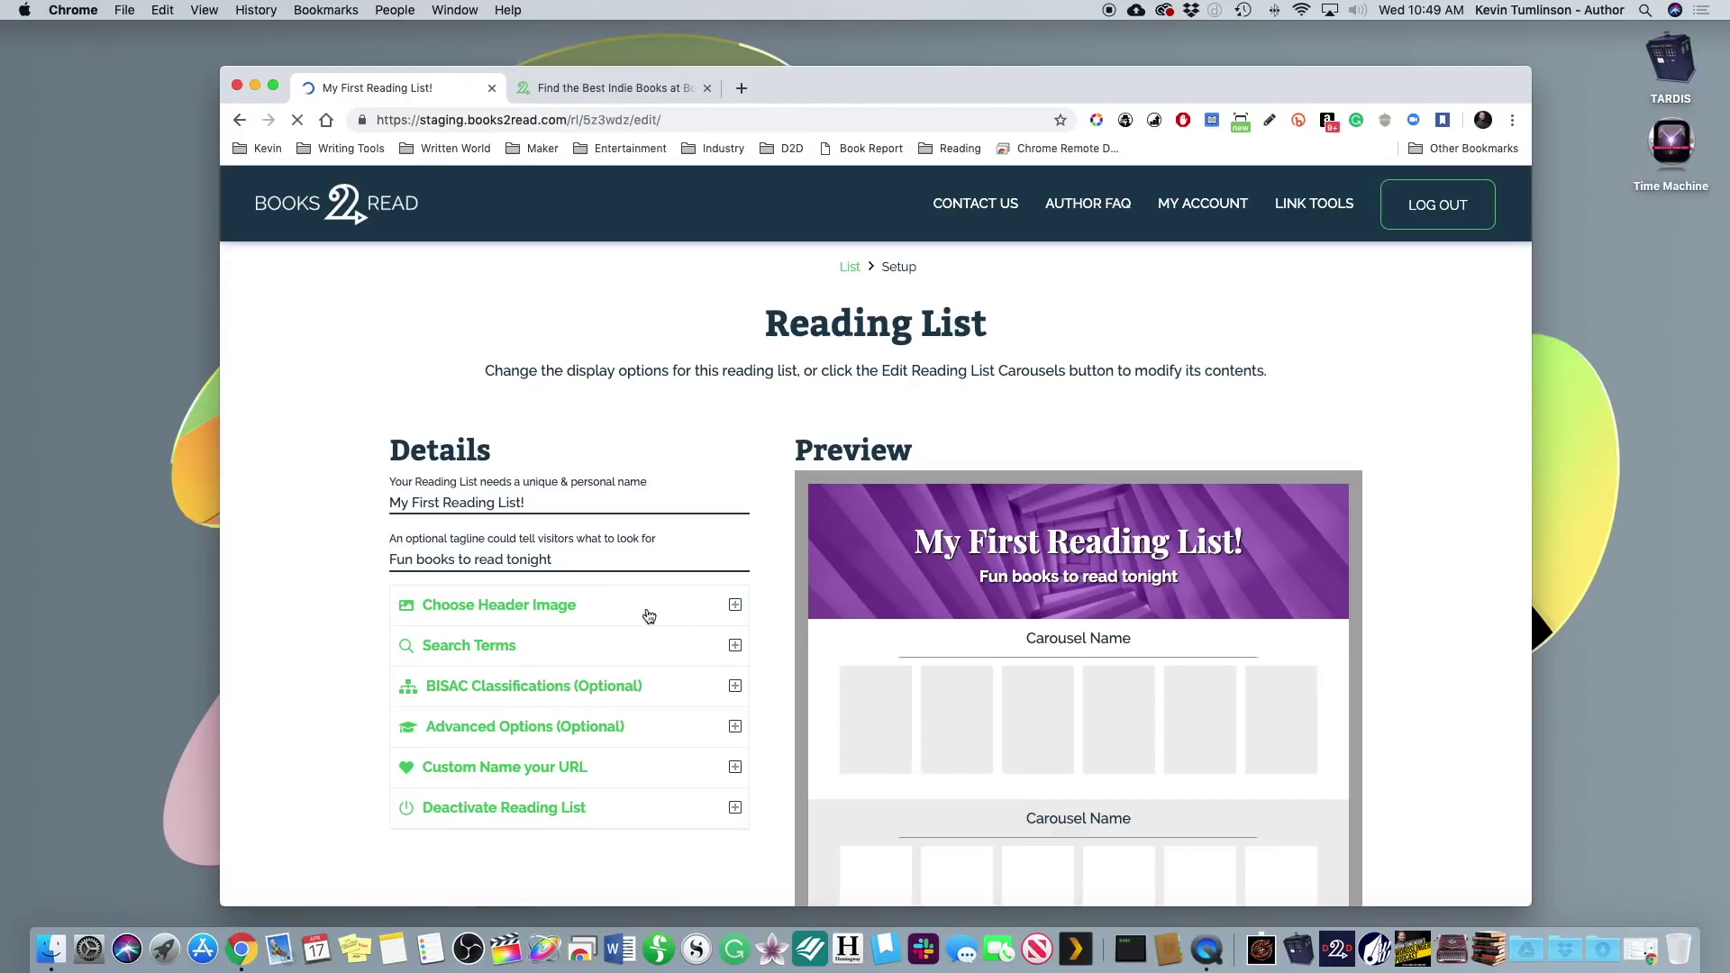
- Deactivate My First Reading List!, save it, and return to the Reading Lists overview
{"action": "left_click", "coordinate": [448, 811]}
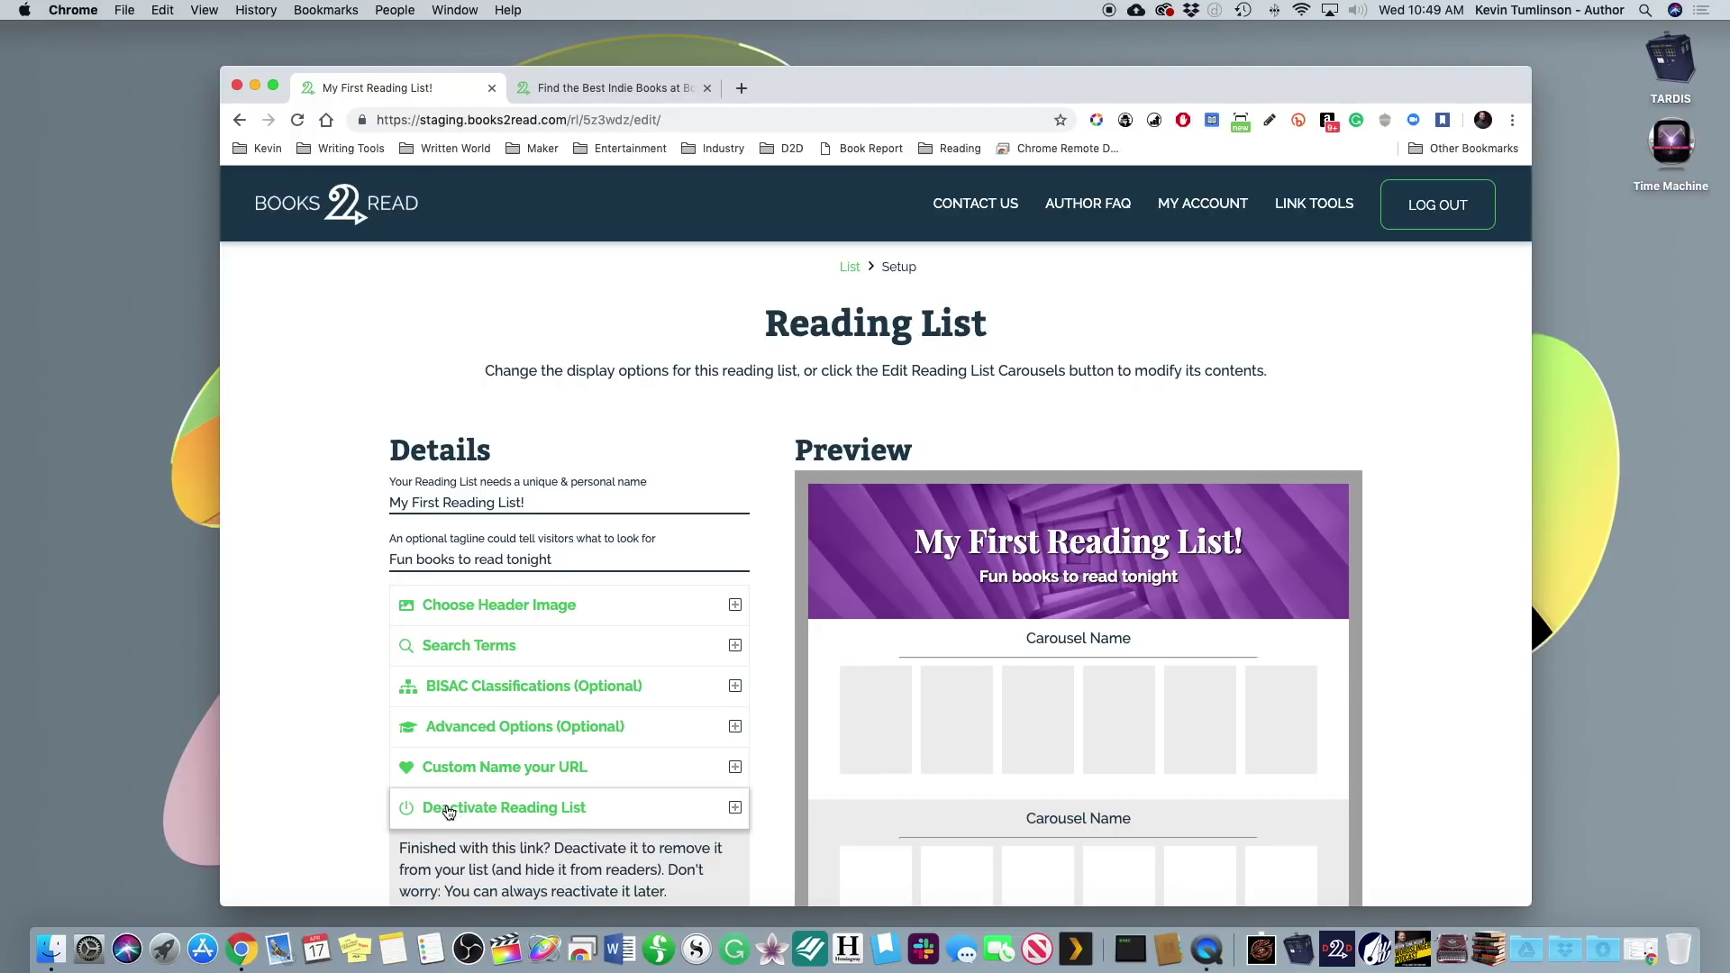
{"action": "scroll", "coordinate": [447, 811], "scroll_direction": "down", "scroll_amount": 3}
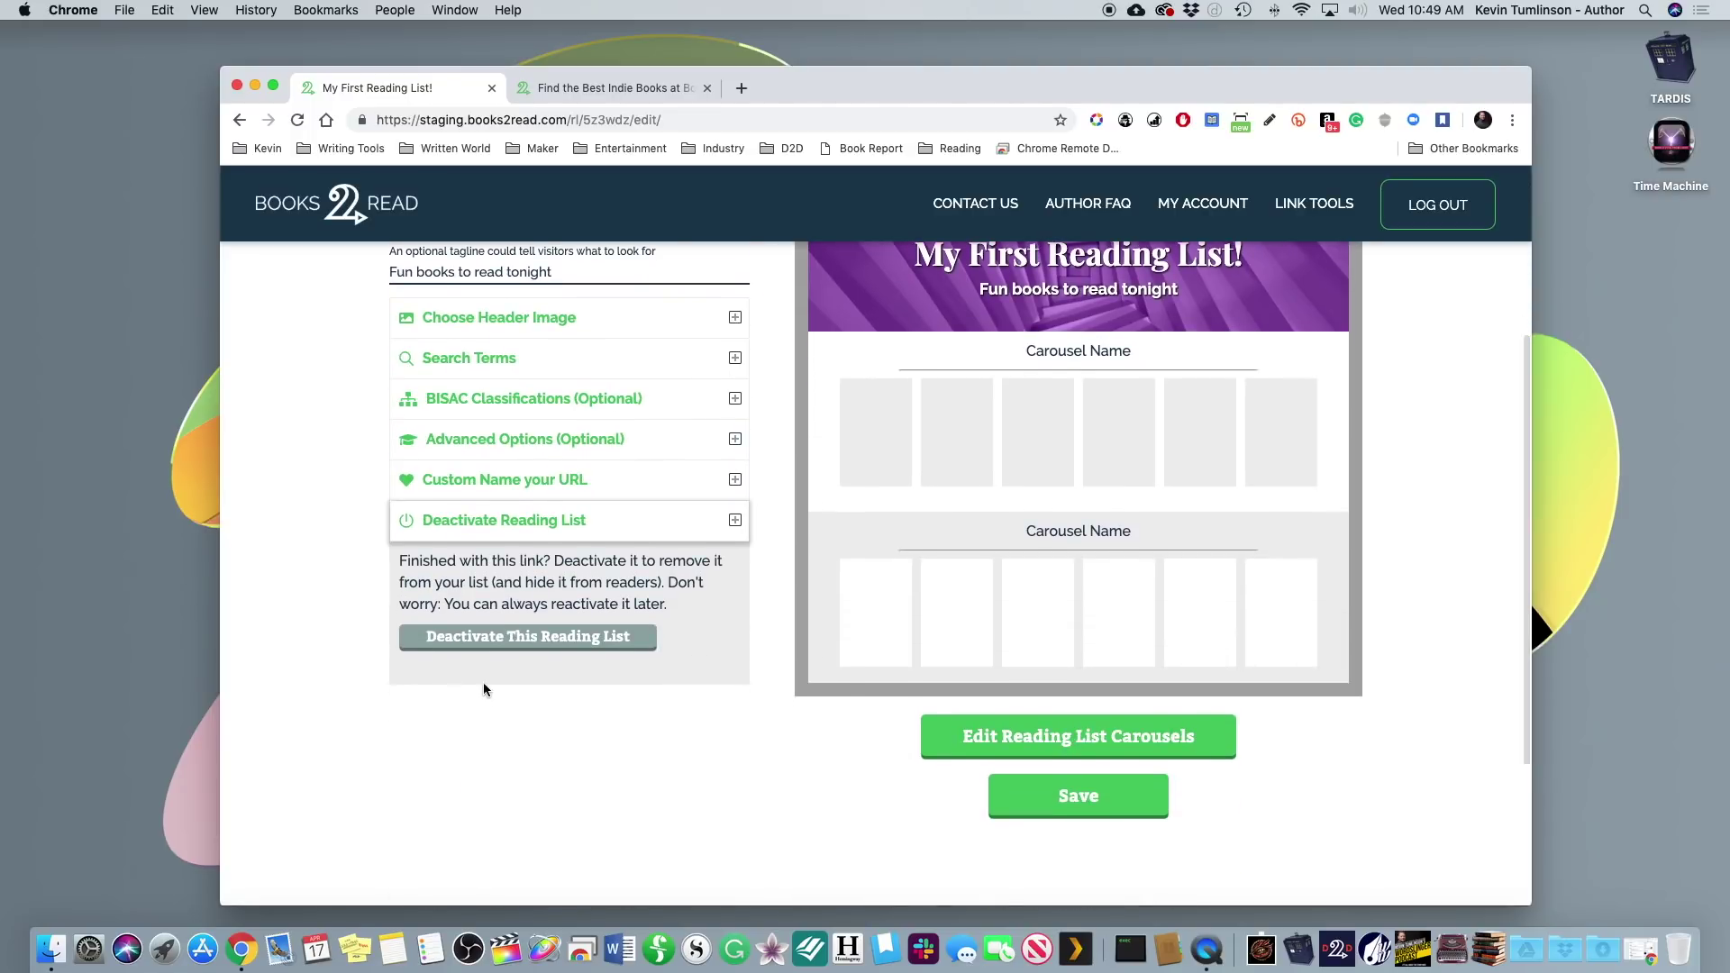
{"action": "left_click", "coordinate": [495, 638]}
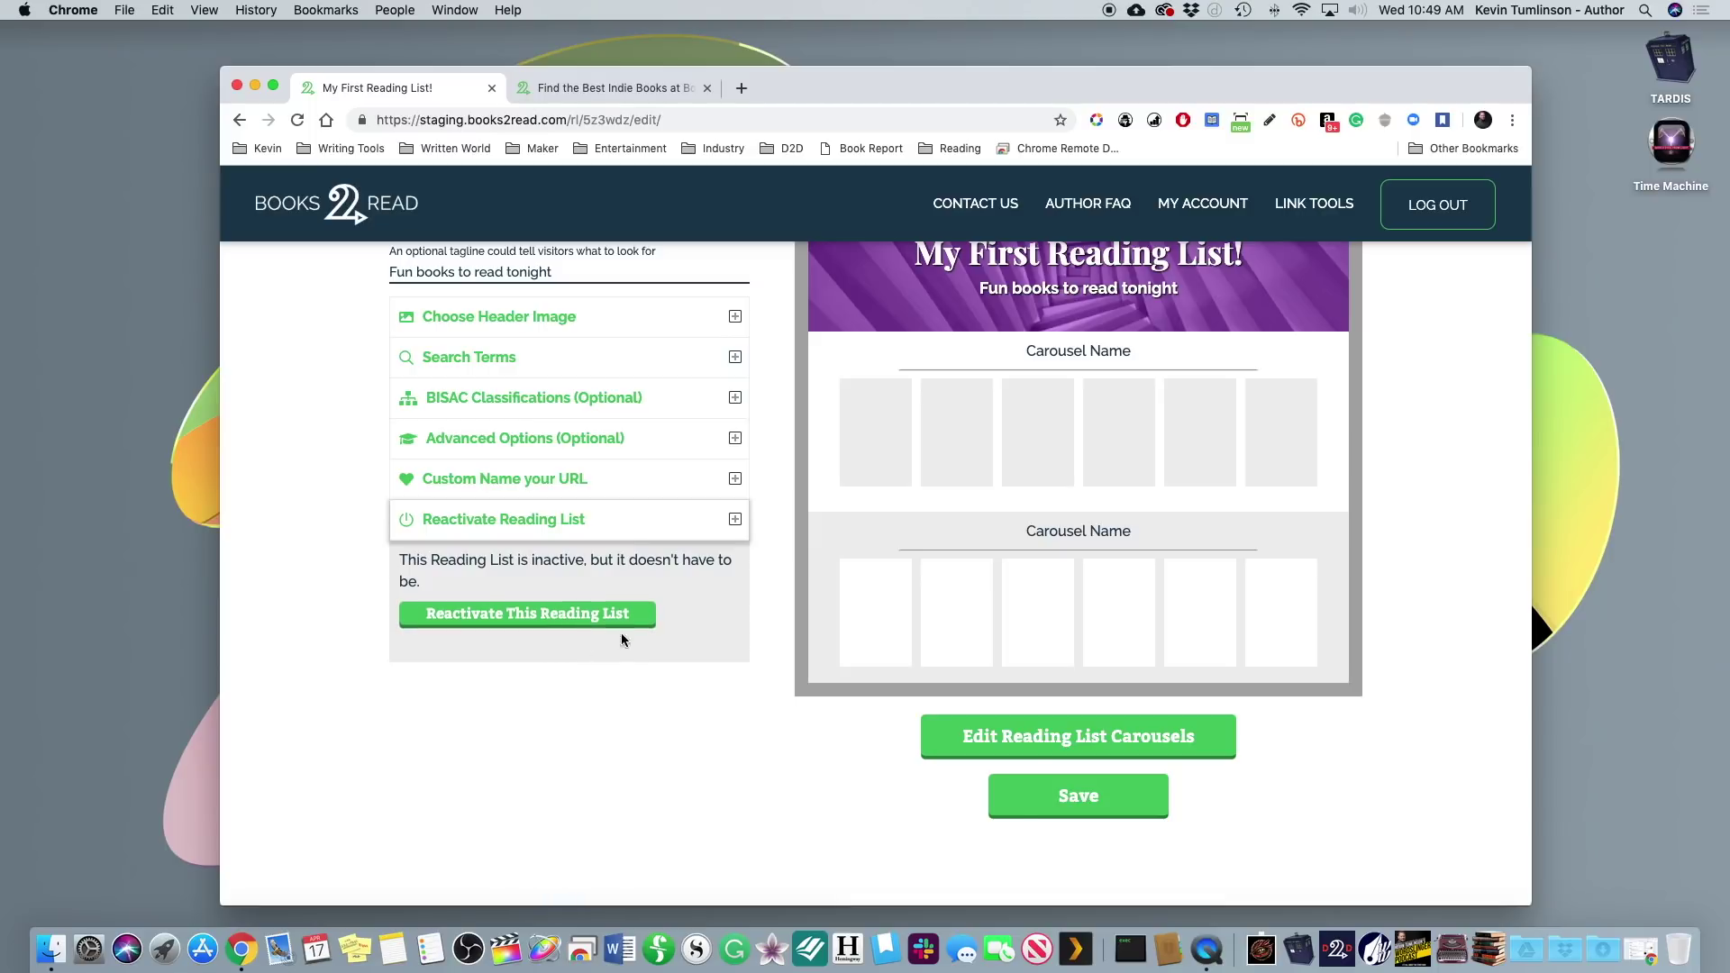
{"action": "left_click", "coordinate": [1118, 811]}
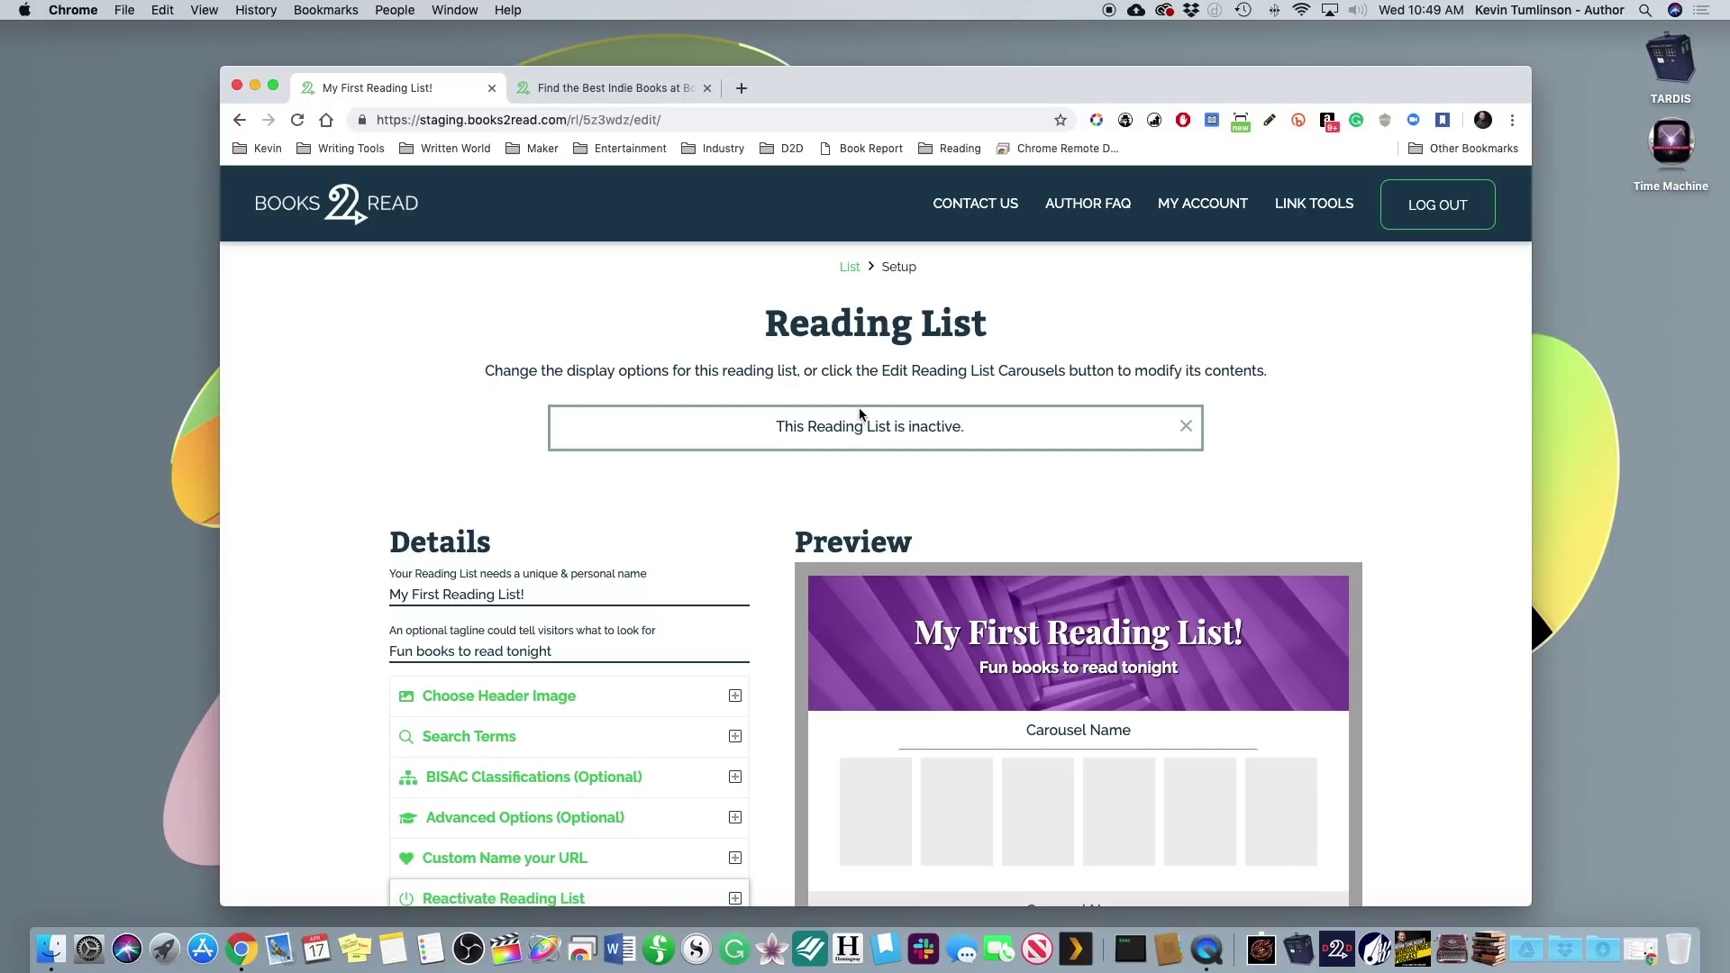
{"action": "scroll", "coordinate": [861, 402], "scroll_direction": "down", "scroll_amount": 1}
{"action": "scroll", "coordinate": [861, 400], "scroll_direction": "up", "scroll_amount": 1}
{"action": "left_click", "coordinate": [849, 268]}
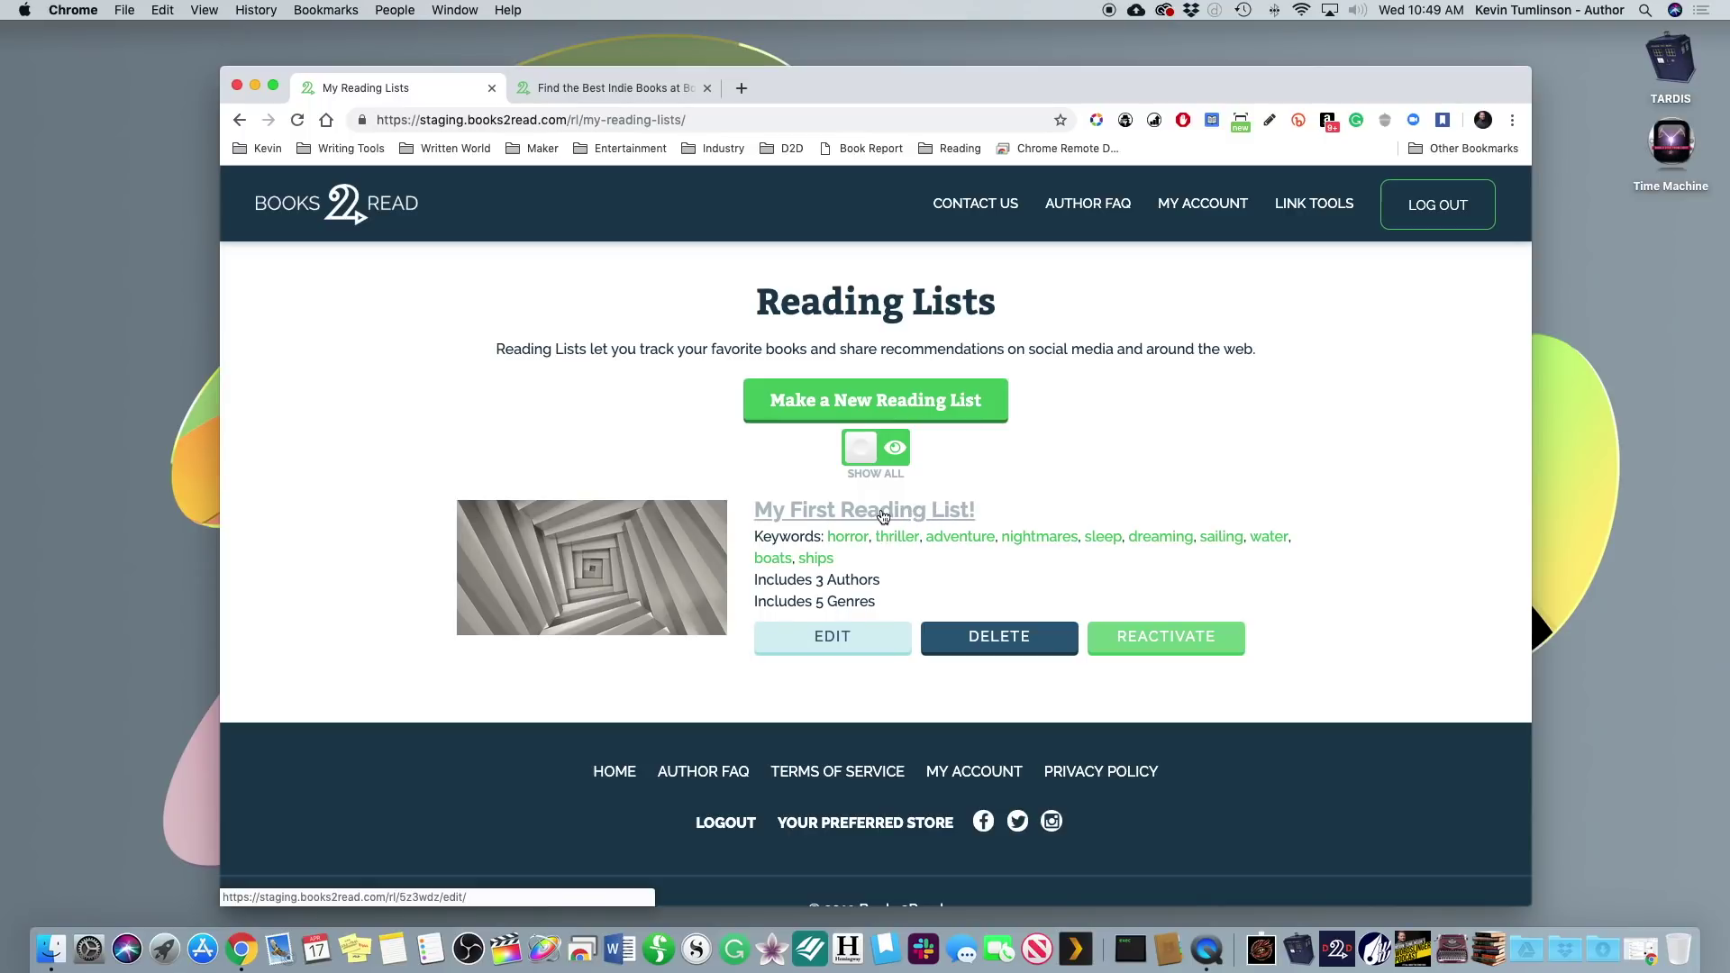
{"action": "left_click", "coordinate": [863, 450]}
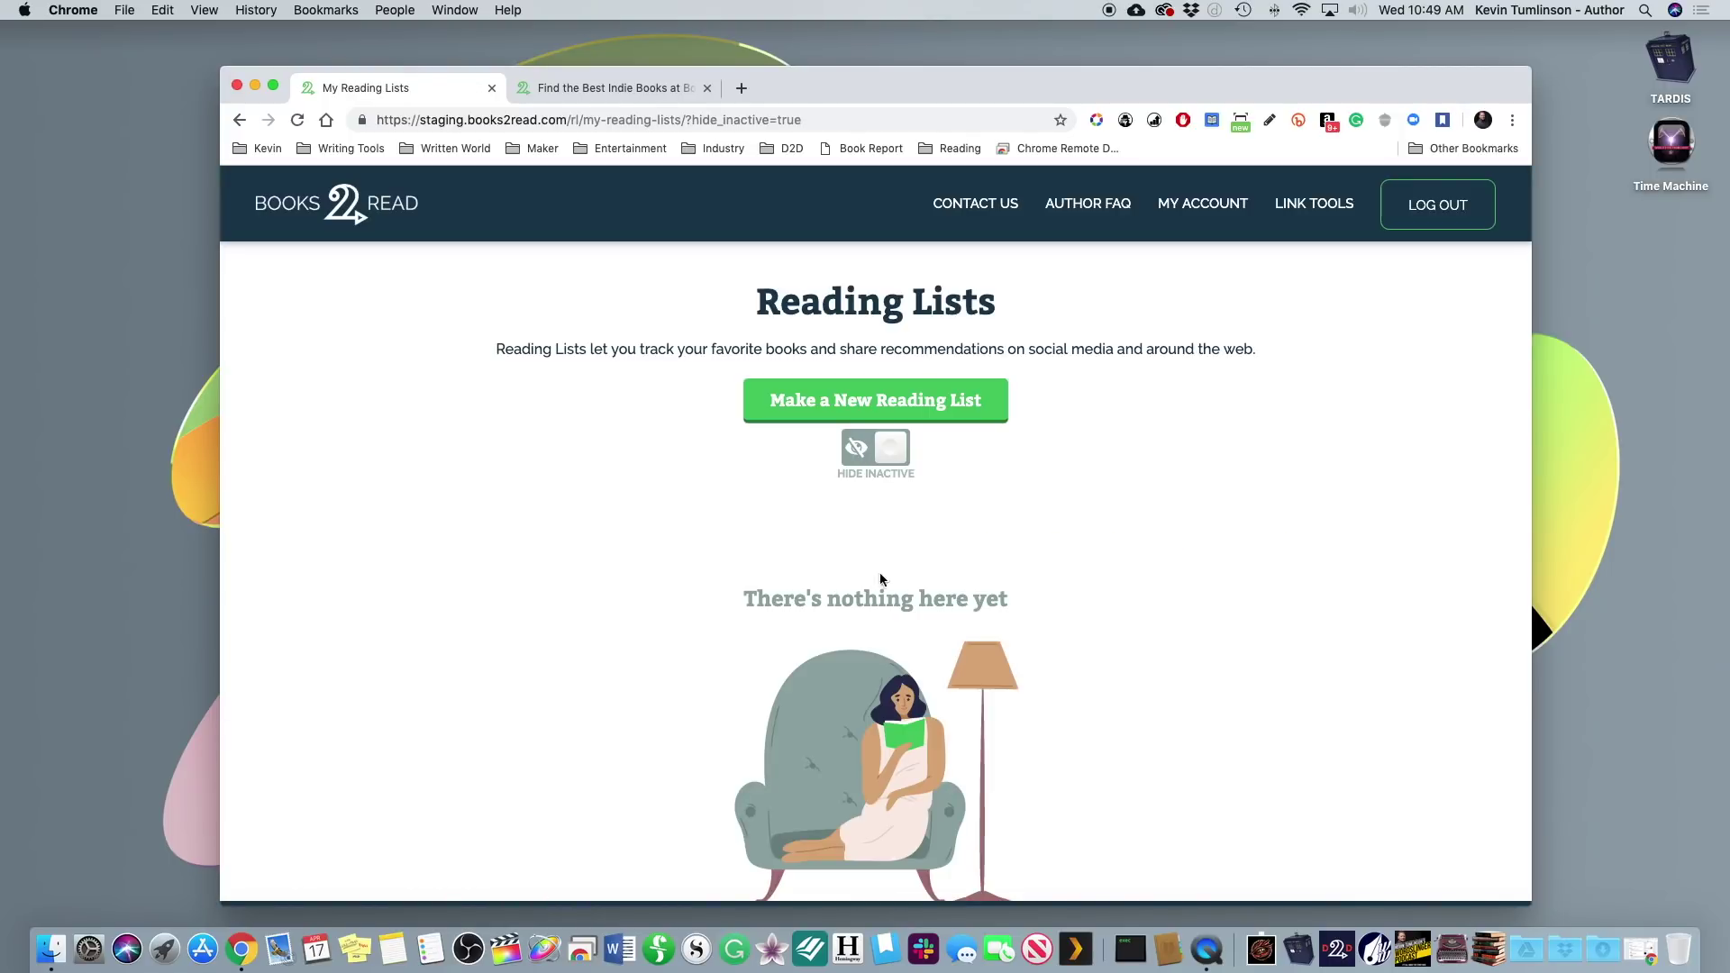
{"action": "left_click", "coordinate": [880, 452]}
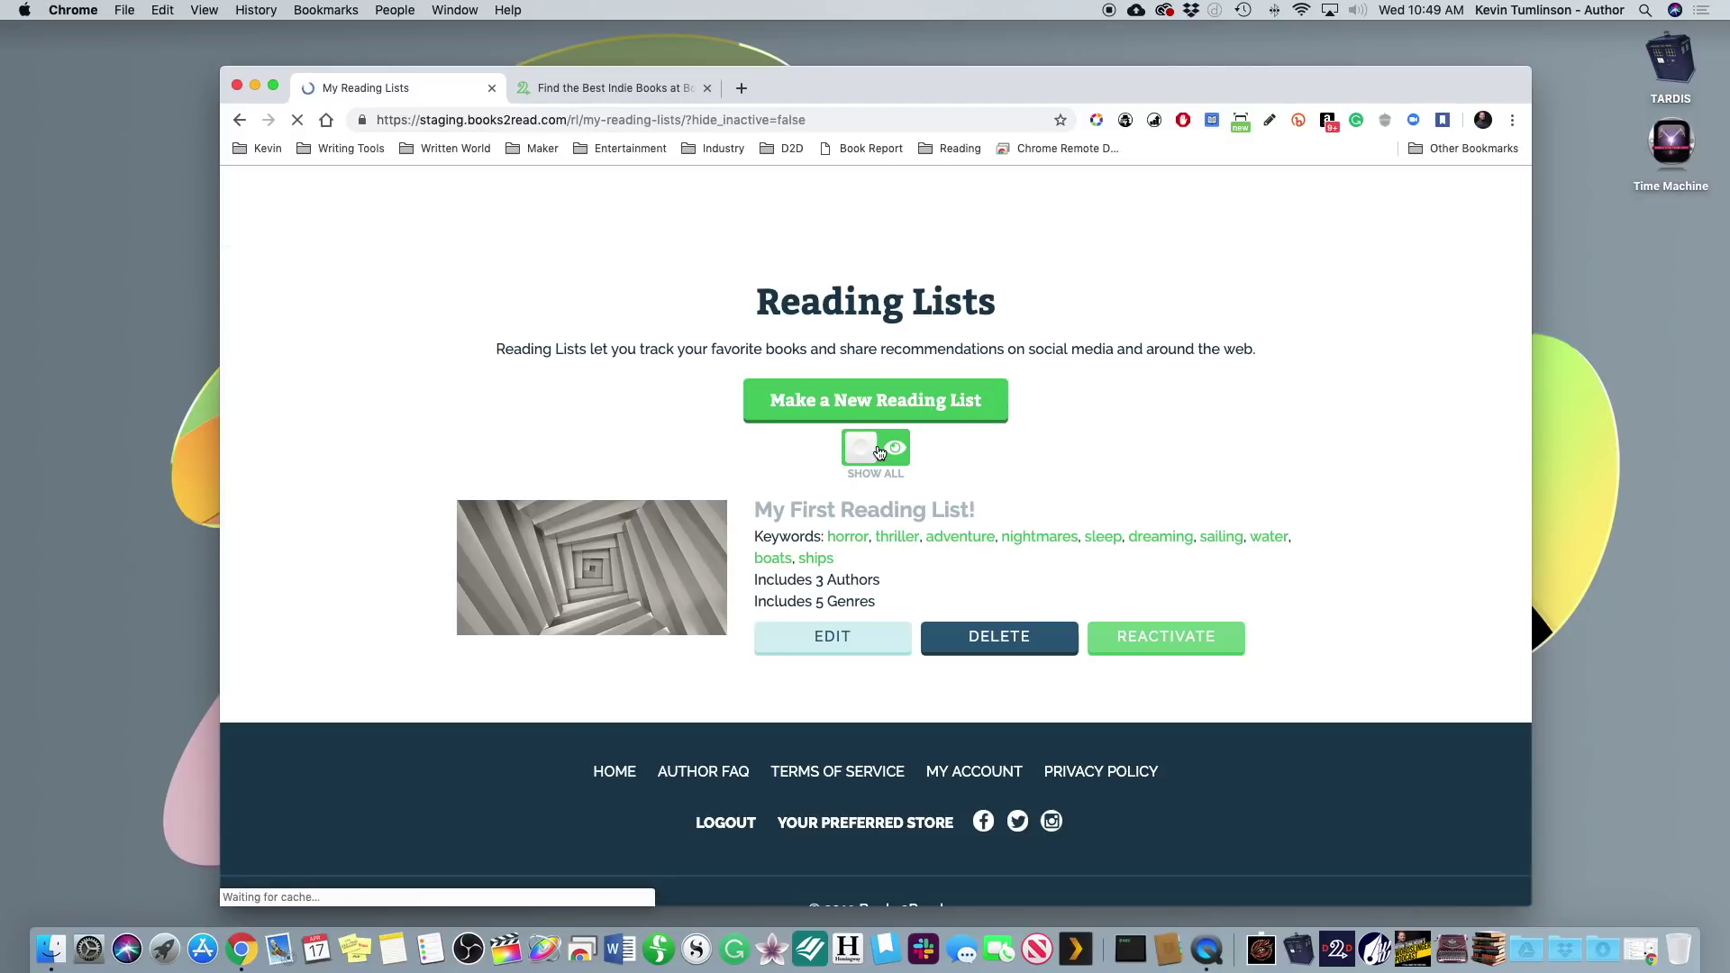
{"action": "scroll", "coordinate": [1036, 501], "scroll_direction": "down", "scroll_amount": 1}
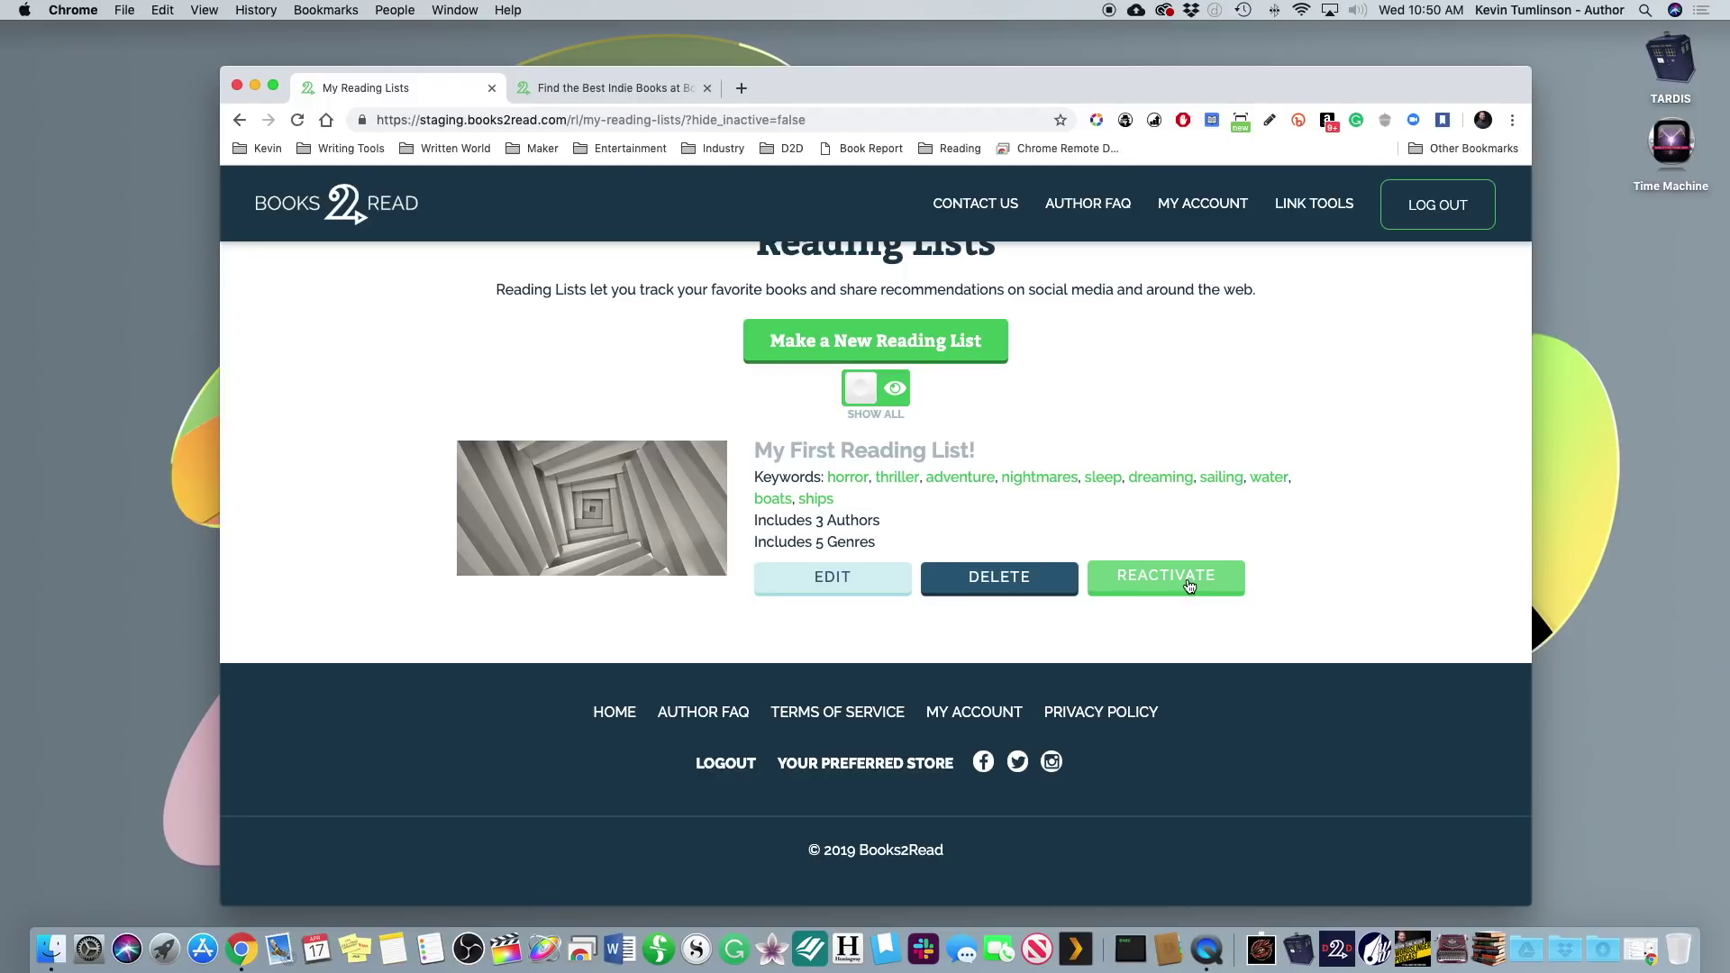
- Edit the inactive My First Reading List!, reactivate it, and save the change
{"action": "left_click", "coordinate": [830, 579]}
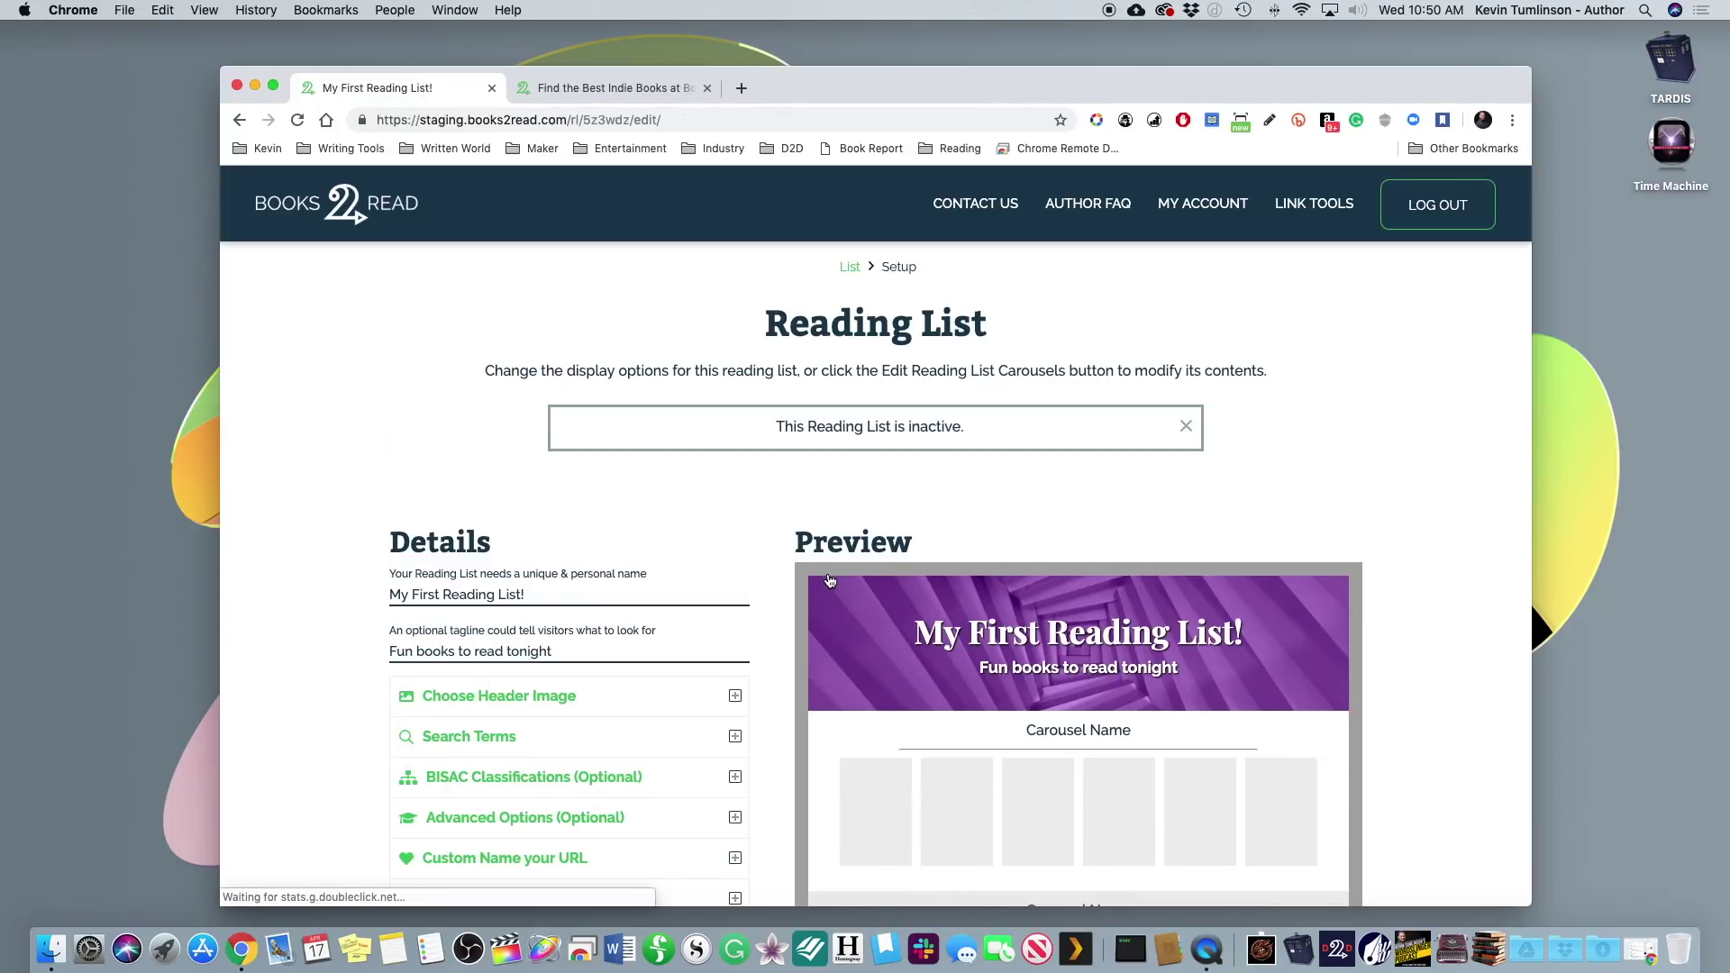
{"action": "scroll", "coordinate": [765, 433], "scroll_direction": "down", "scroll_amount": 5}
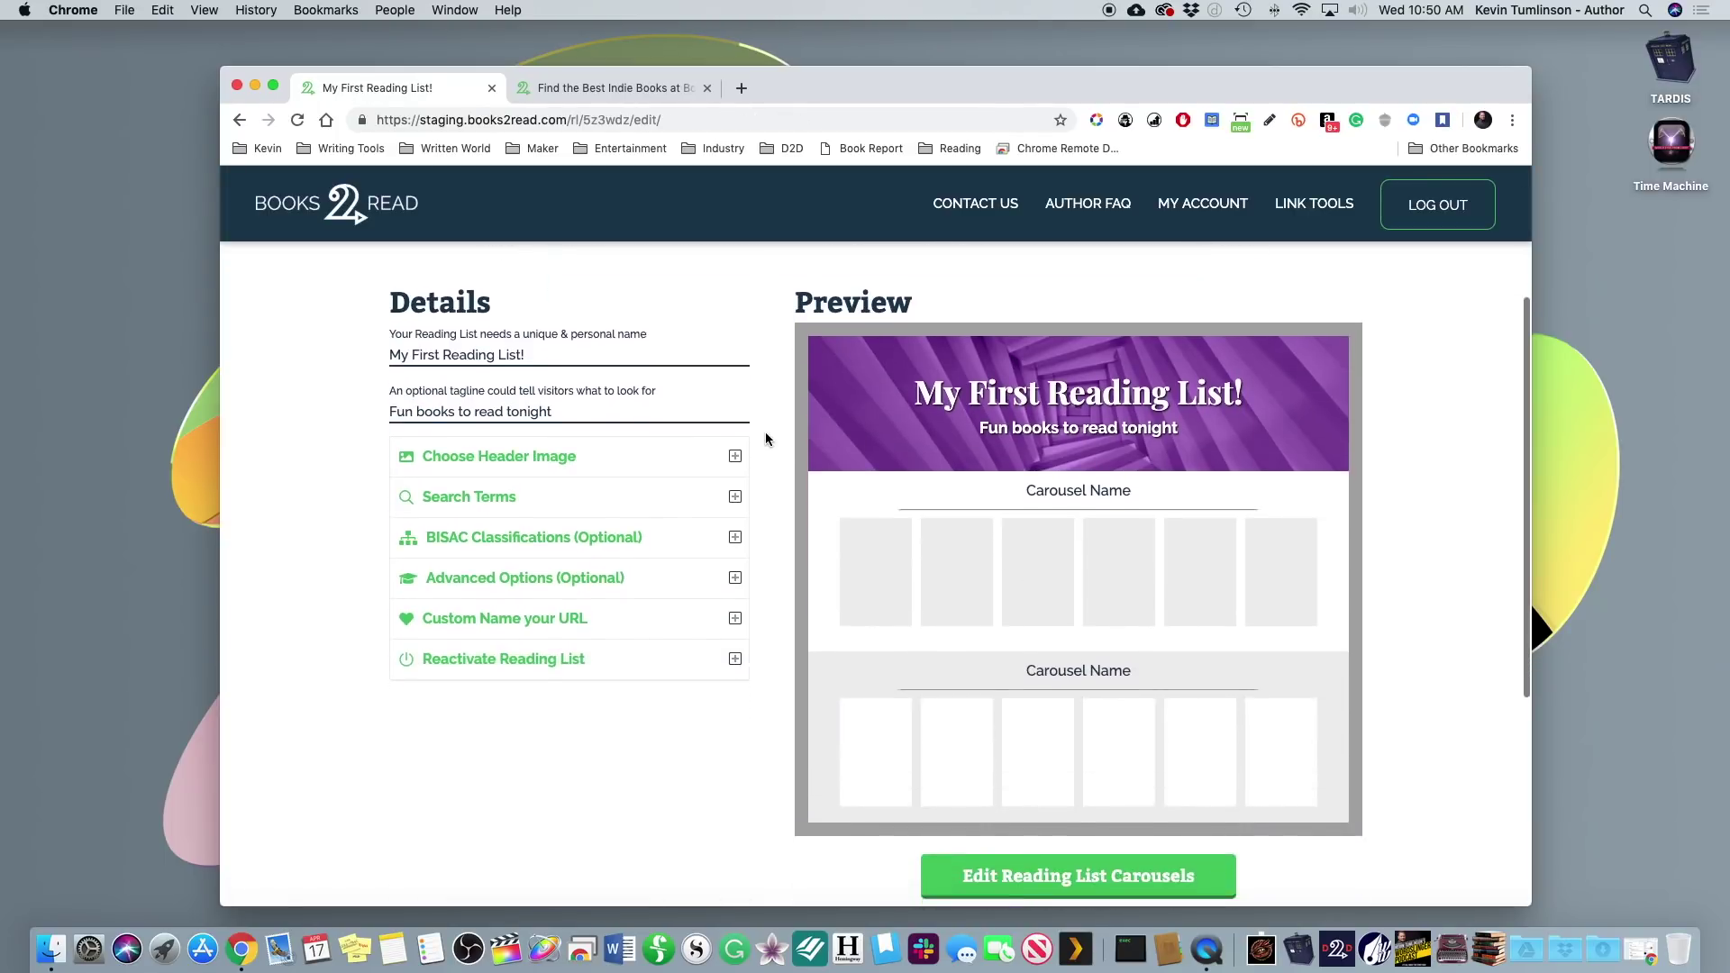
{"action": "scroll", "coordinate": [766, 436], "scroll_direction": "down", "scroll_amount": 2}
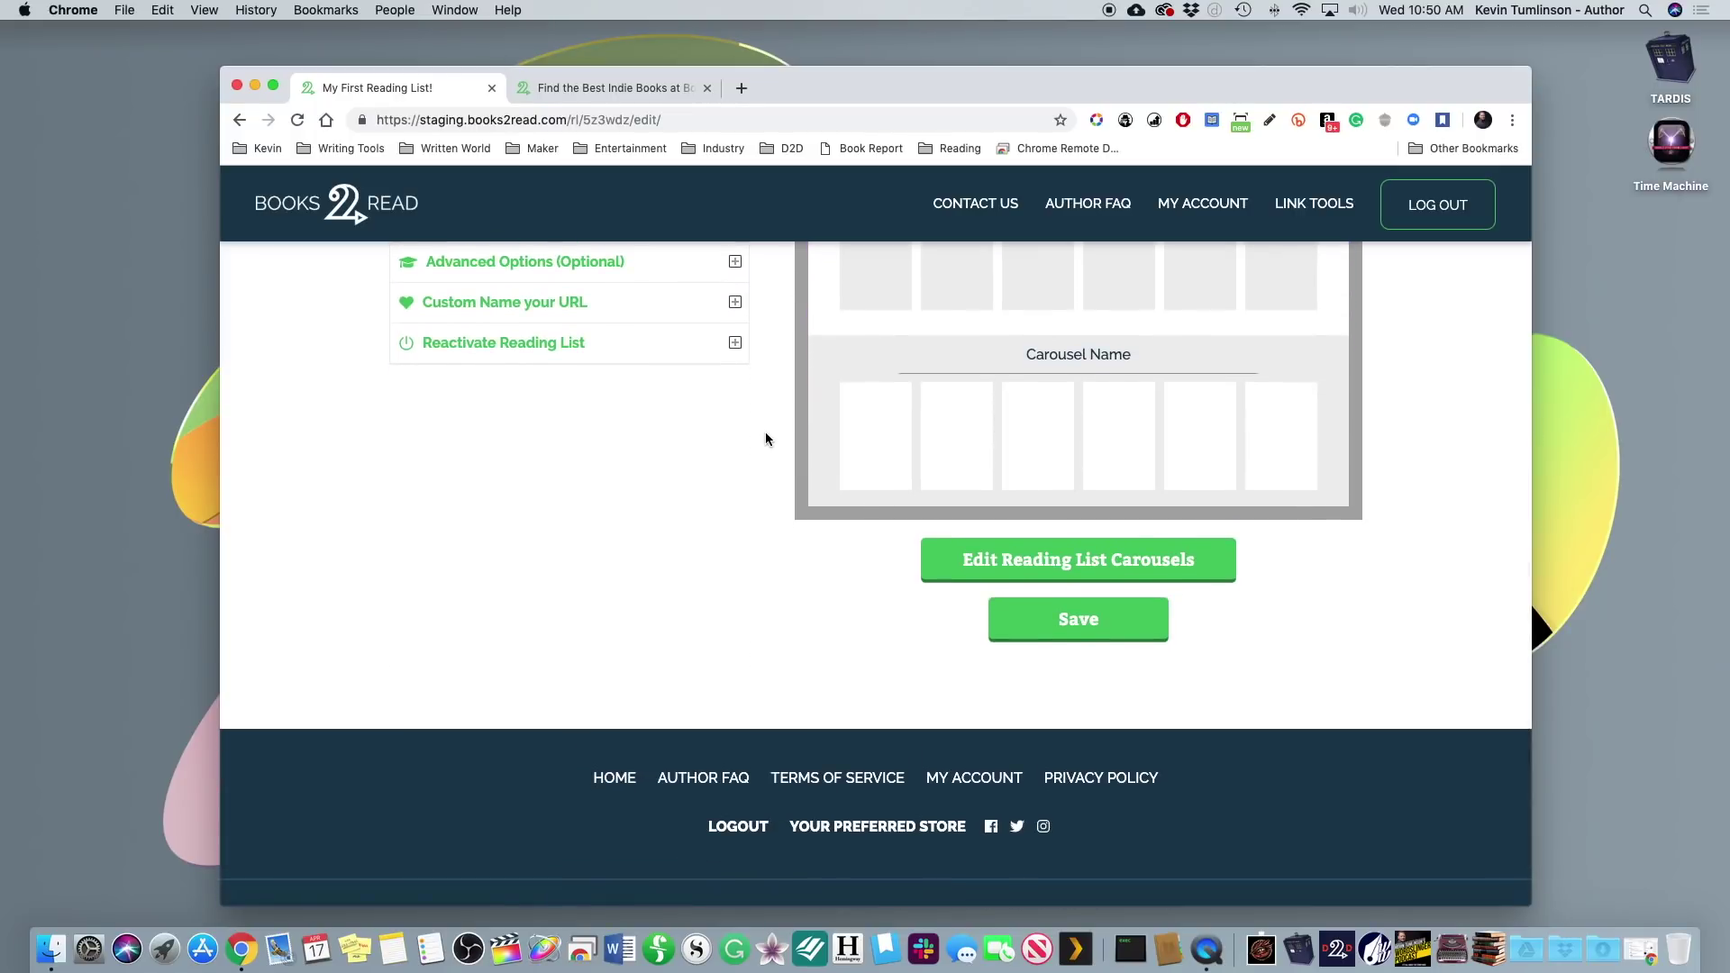
{"action": "scroll", "coordinate": [765, 439], "scroll_direction": "up", "scroll_amount": 1}
{"action": "left_click", "coordinate": [545, 427]}
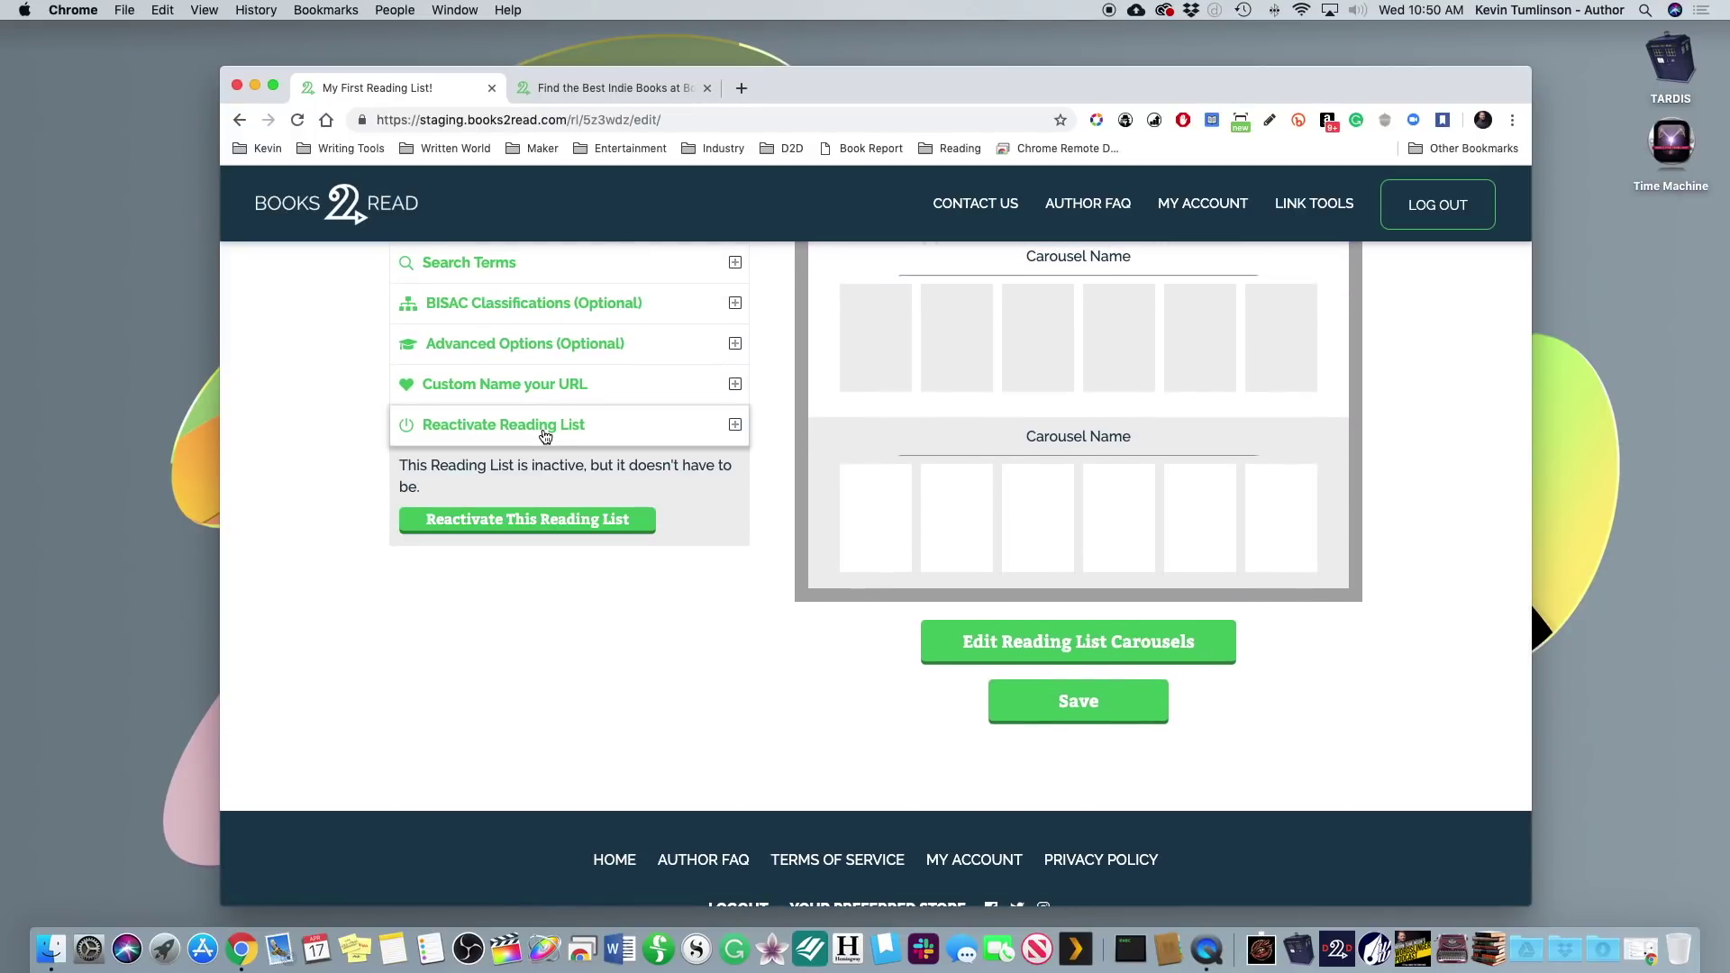
{"action": "left_click", "coordinate": [531, 517]}
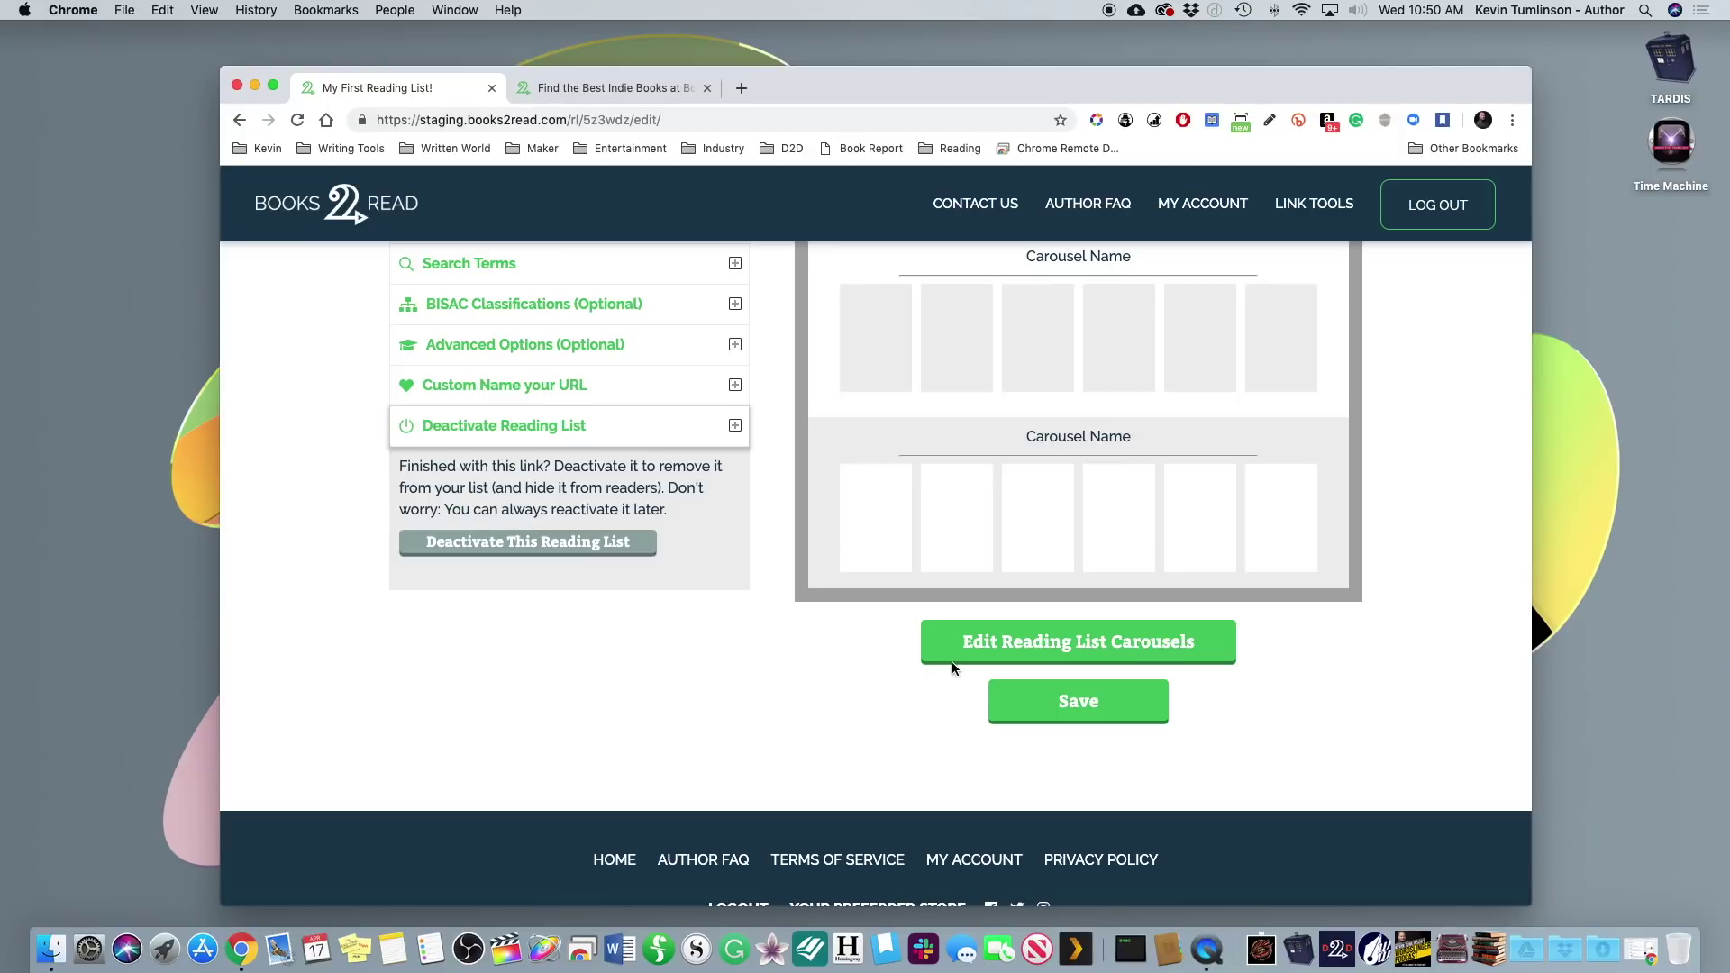
{"action": "left_click", "coordinate": [1095, 709]}
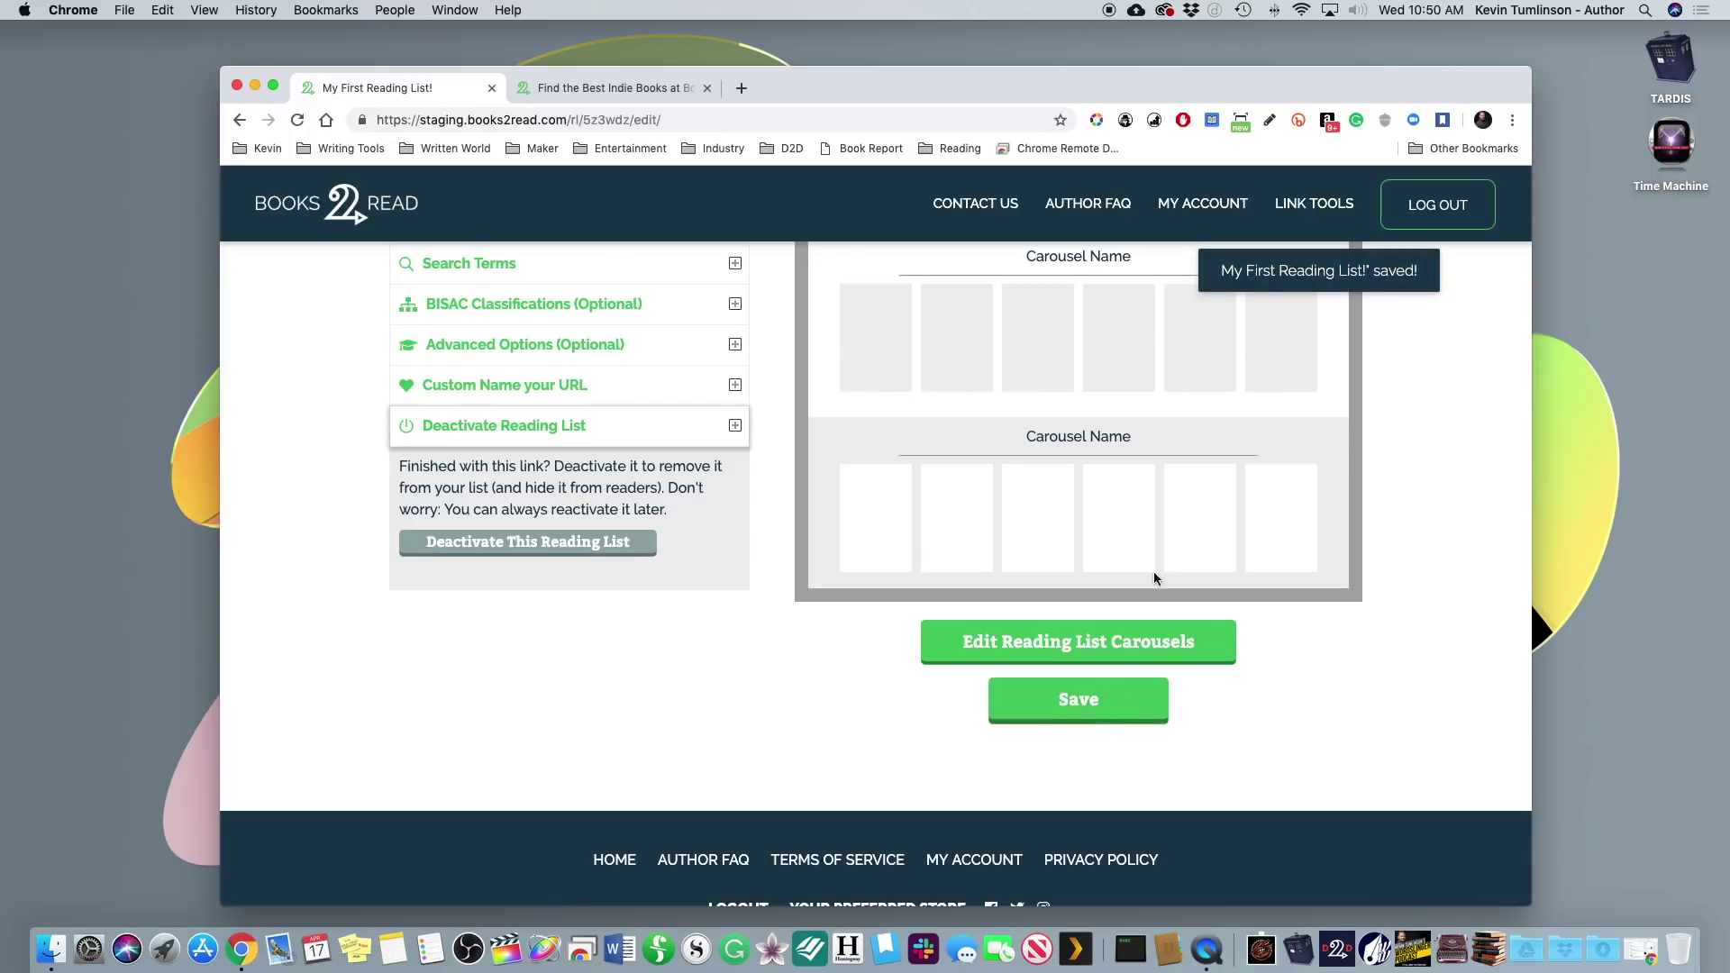
{"action": "scroll", "coordinate": [1174, 494], "scroll_direction": "up", "scroll_amount": 5}
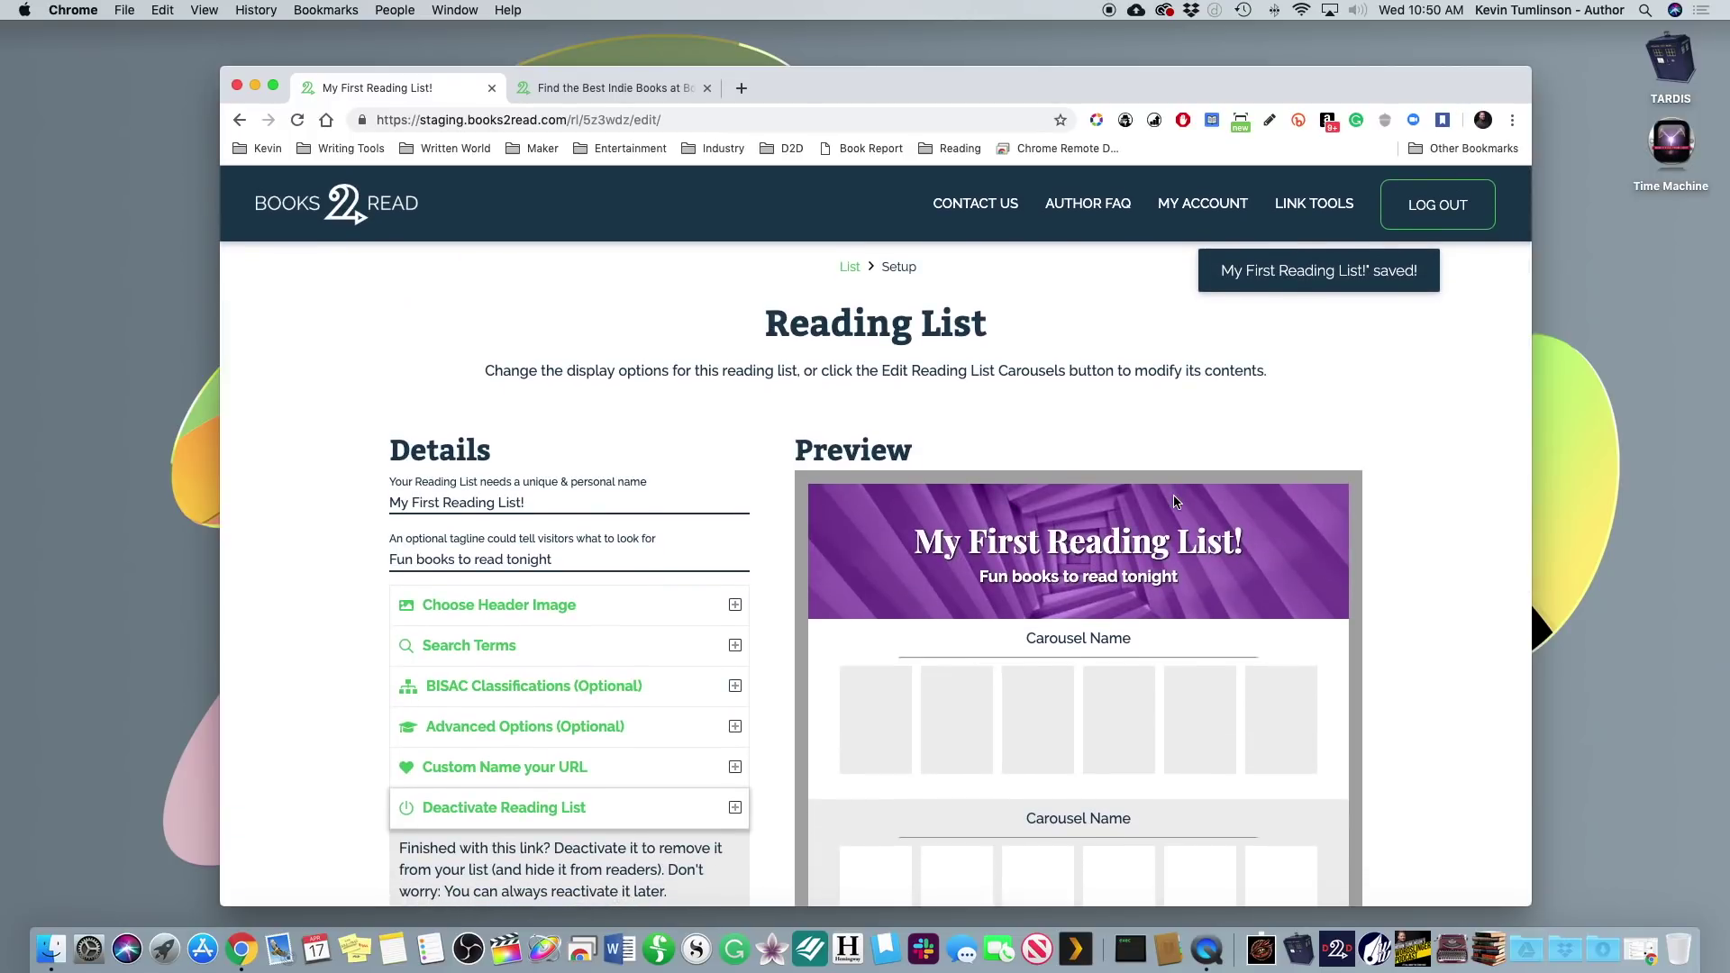